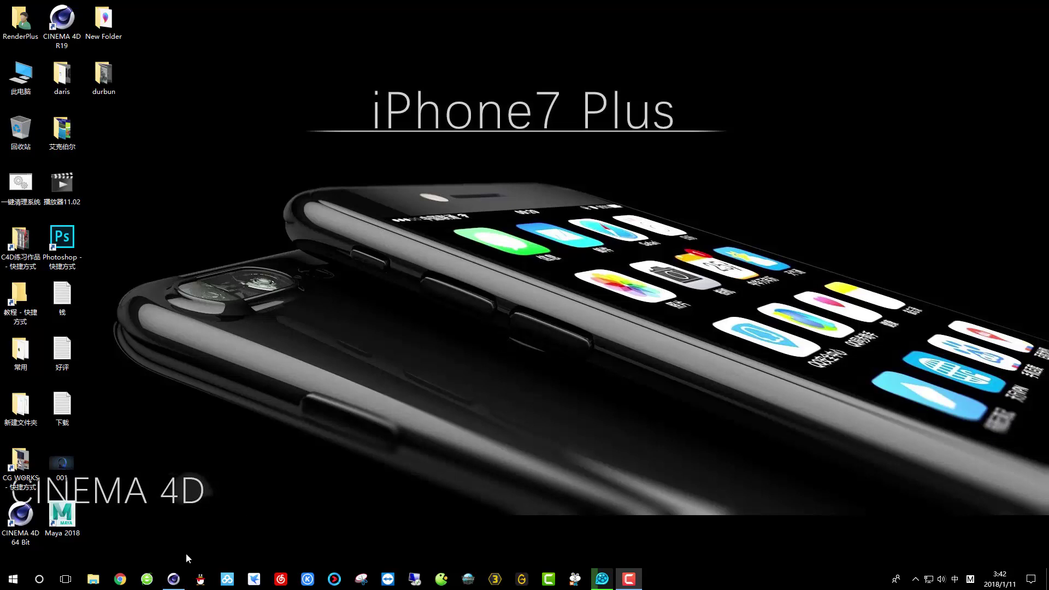
Switch to Cinema 4D and render the finished iPhone scene in the active viewport
left_click(179, 583)
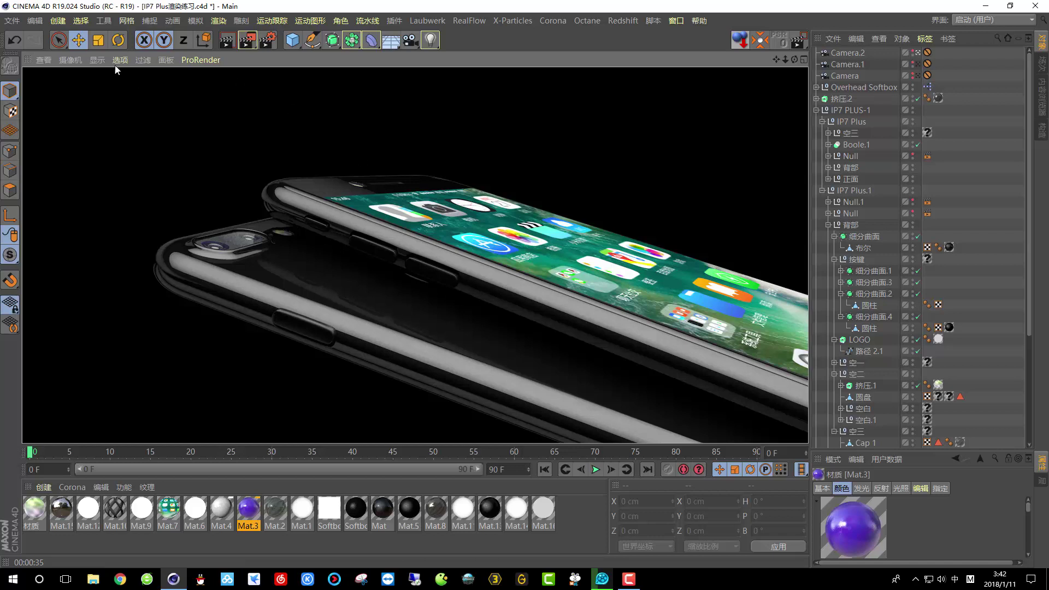
left_click(169, 160)
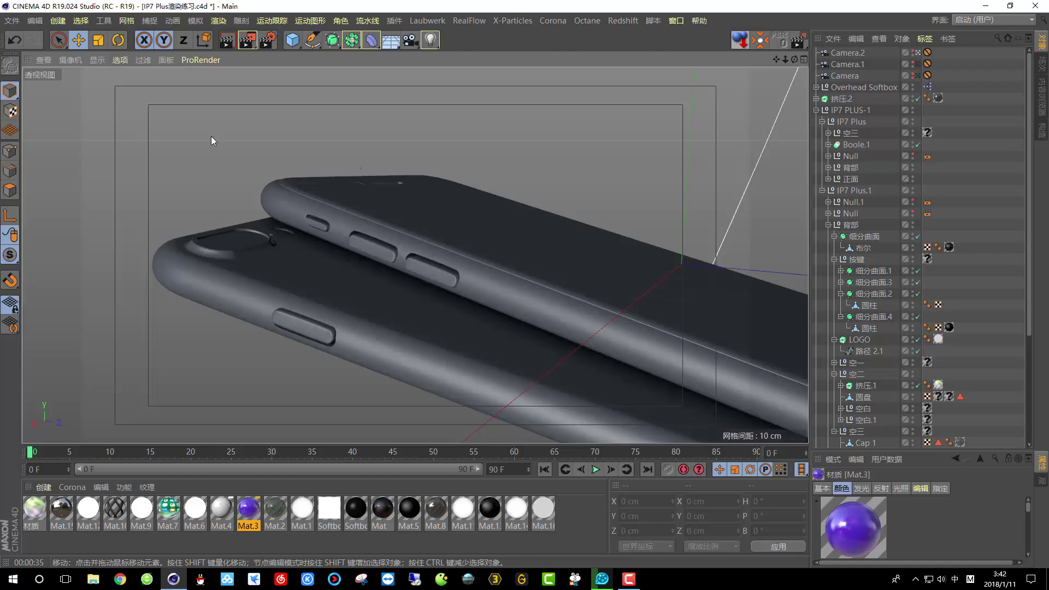
left_click(227, 41)
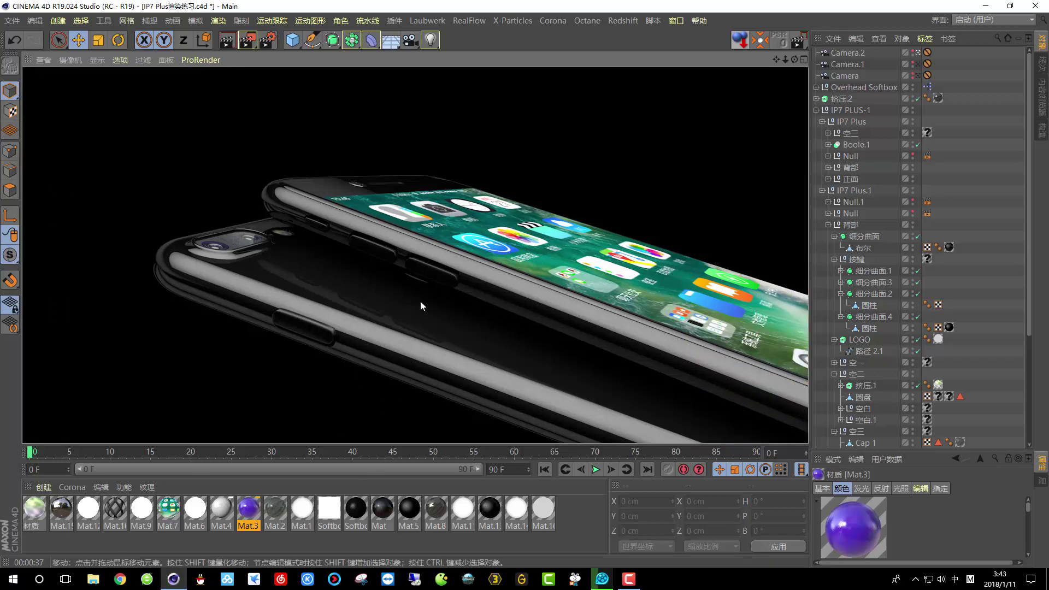
Open the IP7 PLUS project from the 建模部分 folder of the Iphone7 Plus lesson 5 course on drive D
left_click(12, 21)
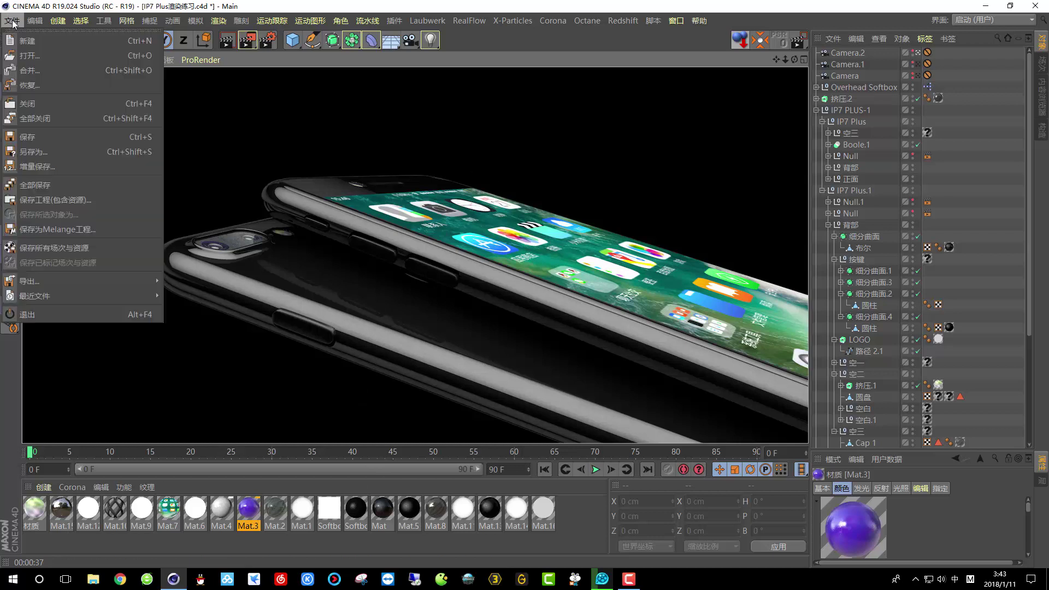
left_click(33, 55)
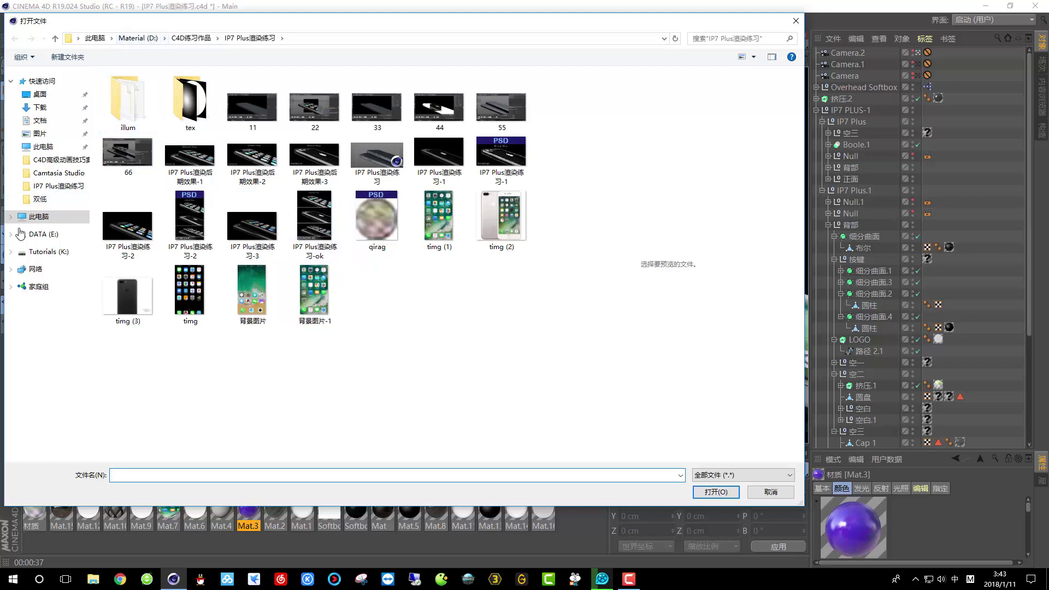
left_click(41, 217)
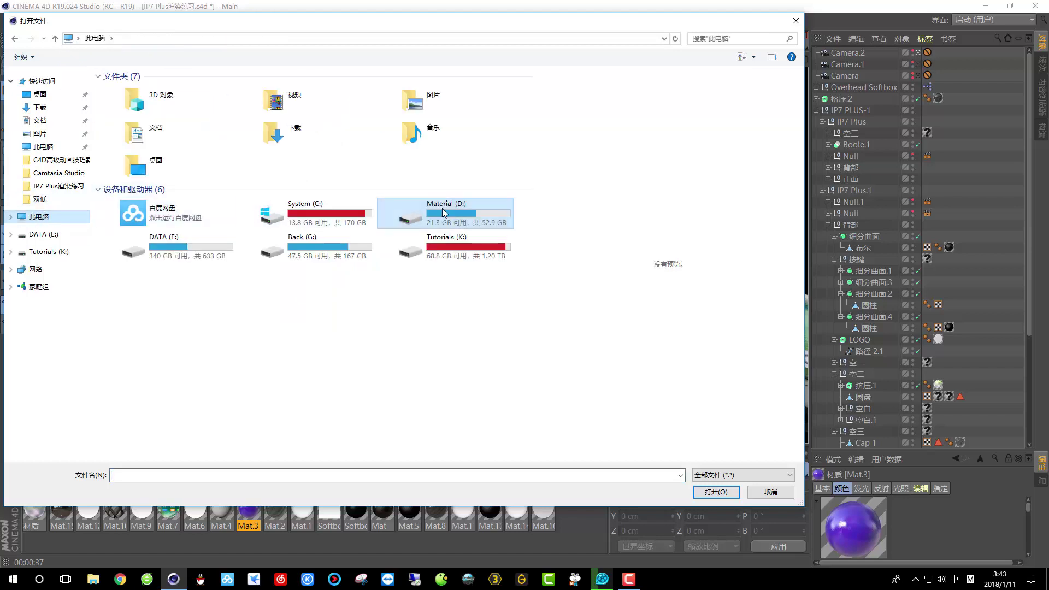
double_click(416, 214)
double_click(191, 140)
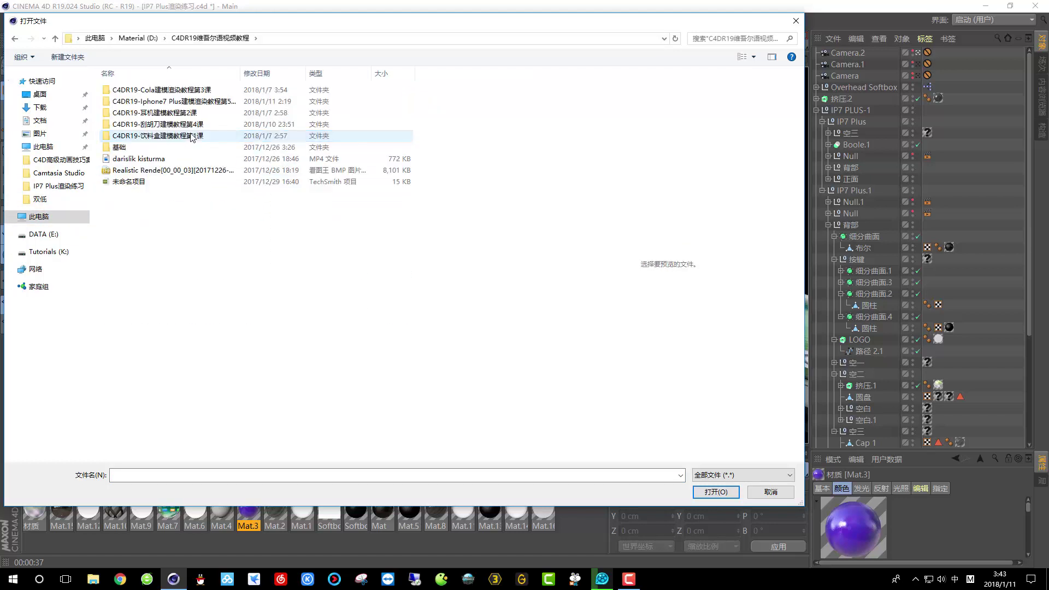
double_click(182, 102)
double_click(125, 90)
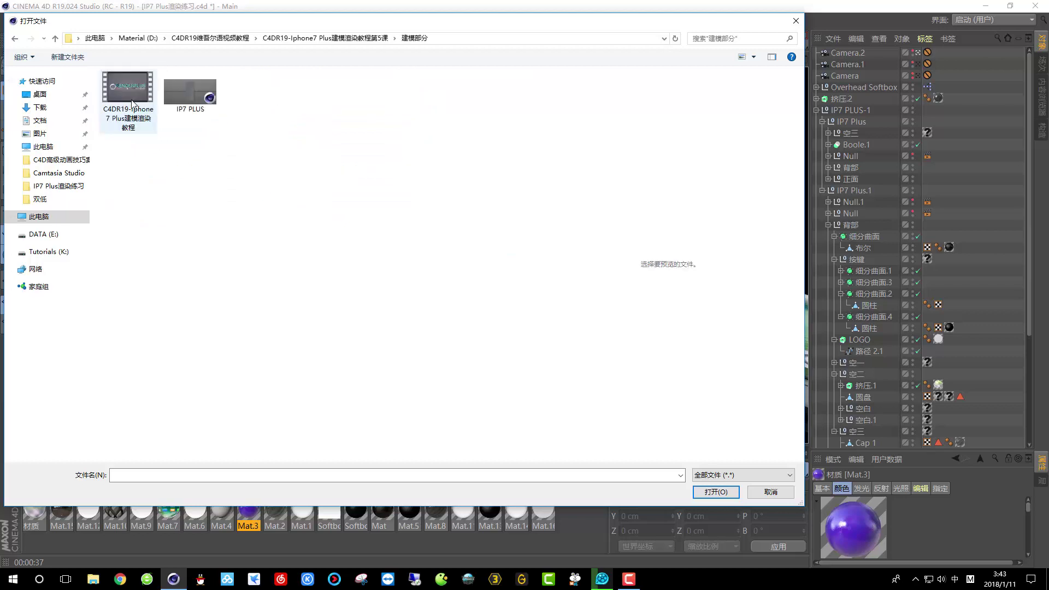
double_click(191, 98)
Examine the phone model from several angles and distances in the perspective view
left_click_drag(398, 210, 448, 164, "alt")
right_click_drag(447, 164, 311, 140, "alt")
middle_click_drag(312, 140, 379, 194, "alt")
right_click_drag(378, 190, 428, 244, "alt")
middle_click_drag(427, 243, 437, 184, "alt")
left_click_drag(448, 210, 415, 129, "alt")
left_click_drag(368, 163, 323, 245, "alt")
scroll(382, 195, "up", 5)
scroll(381, 197, "down", 5)
scroll(328, 214, "up", 5)
left_click_drag(331, 209, 442, 303, "alt")
Examine the flash and microphone hole beside the camera on the back reference image in the front view
left_click(803, 60)
scroll(616, 339, "down", 6)
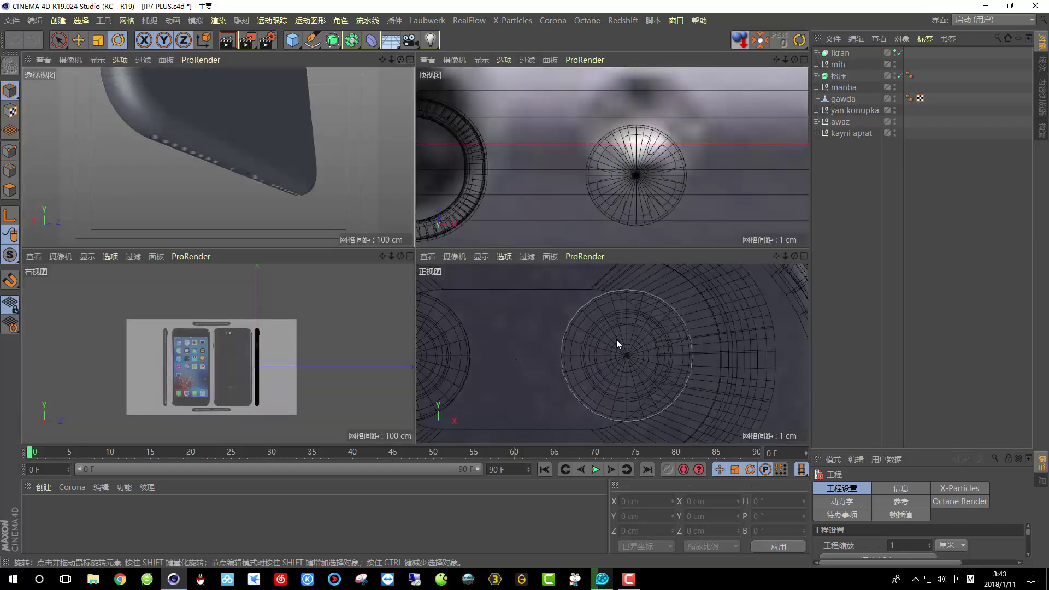
scroll(582, 328, "up", 3)
scroll(581, 327, "up", 2)
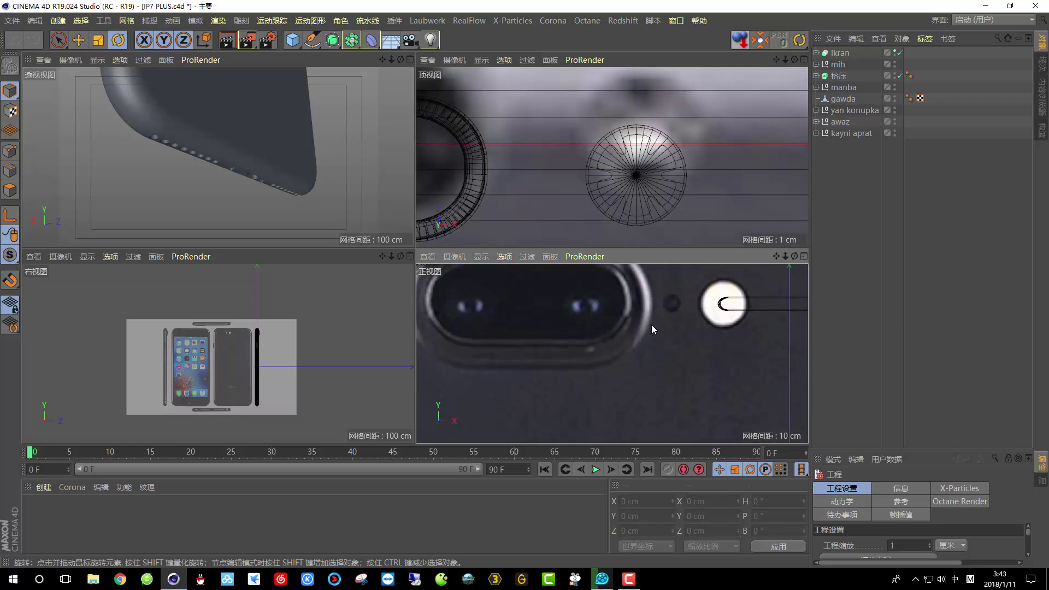
middle_click_drag(652, 325, 560, 336, "alt")
scroll(643, 318, "up", 4)
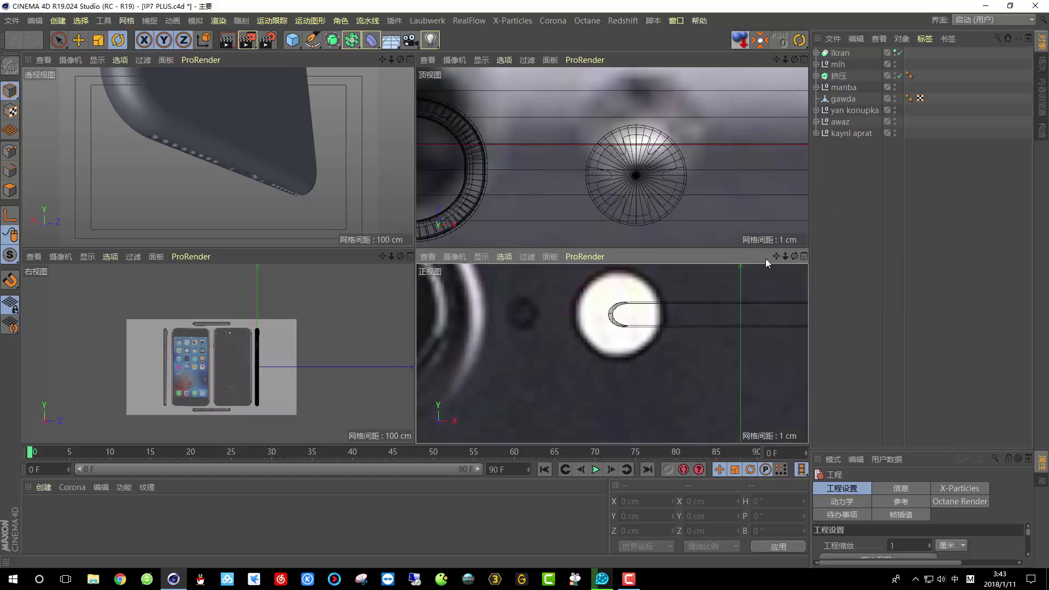
left_click(804, 257)
scroll(495, 264, "down", 6)
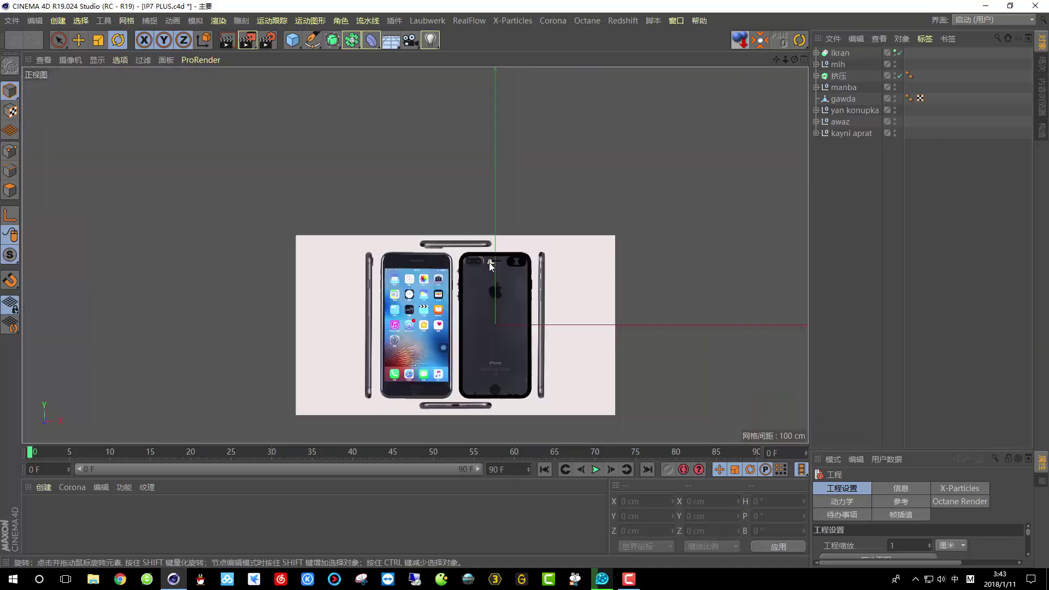
scroll(444, 260, "up", 10)
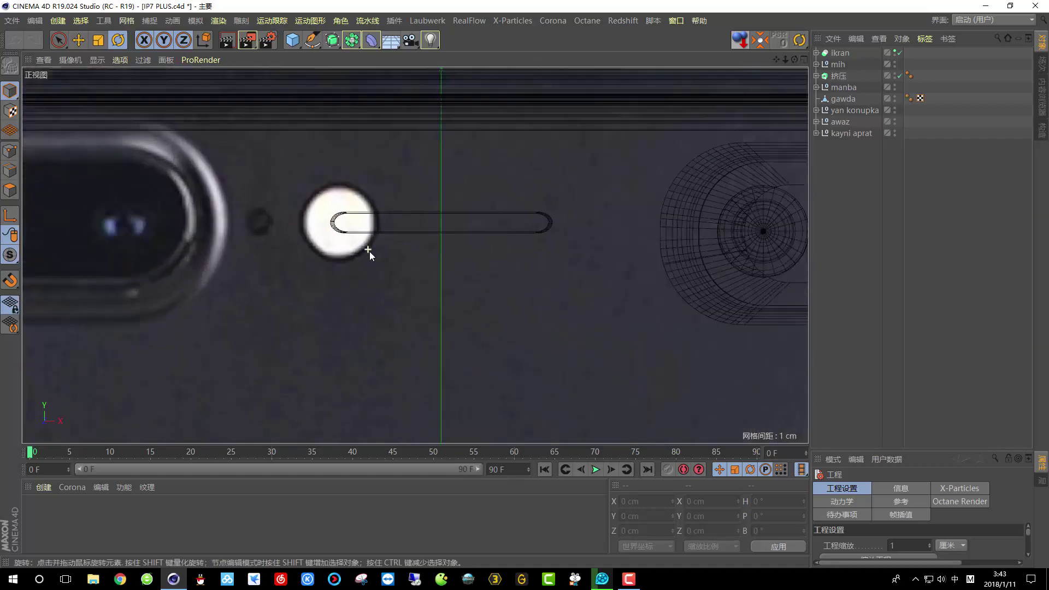
scroll(367, 249, "down", 3)
scroll(366, 248, "down", 6)
scroll(412, 210, "up", 3)
scroll(444, 165, "down", 2)
scroll(447, 198, "up", 8)
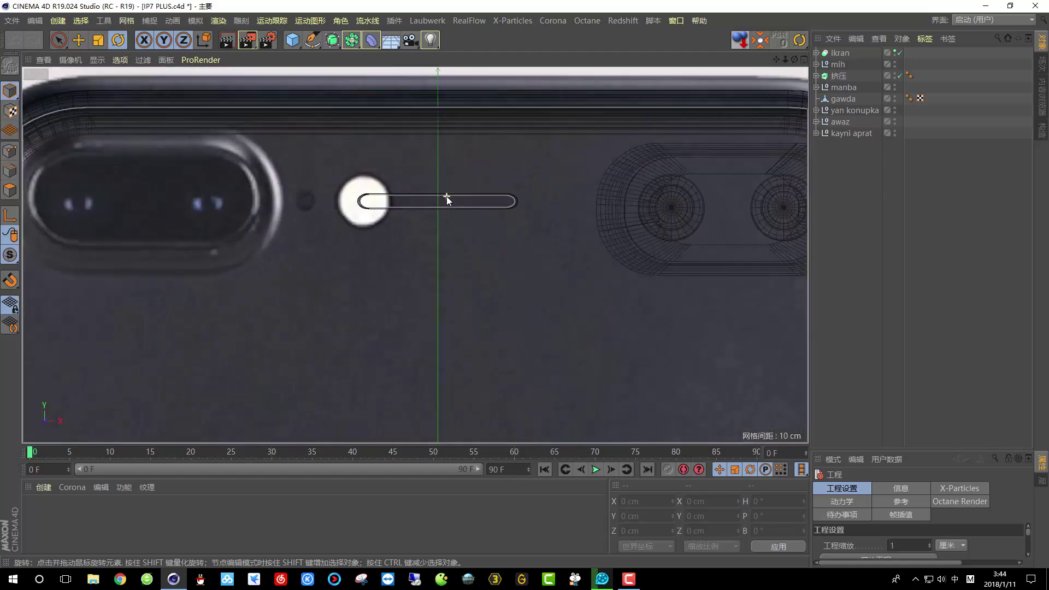
Add a cylinder primitive and rotate it 90° in pitch so its round face points to the front view
left_click(292, 40)
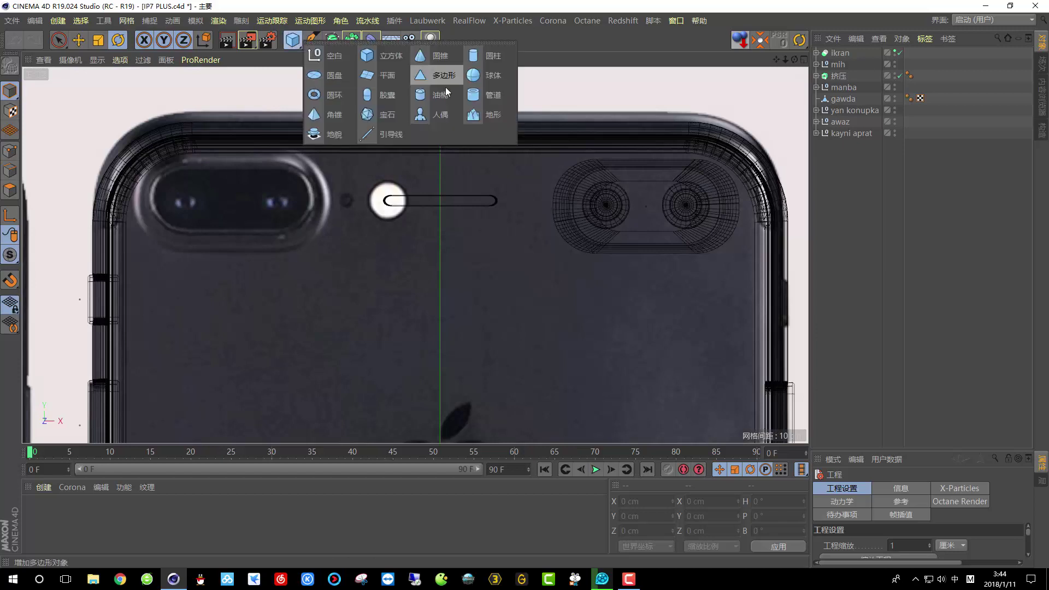
left_click(494, 56)
scroll(428, 192, "down", 10)
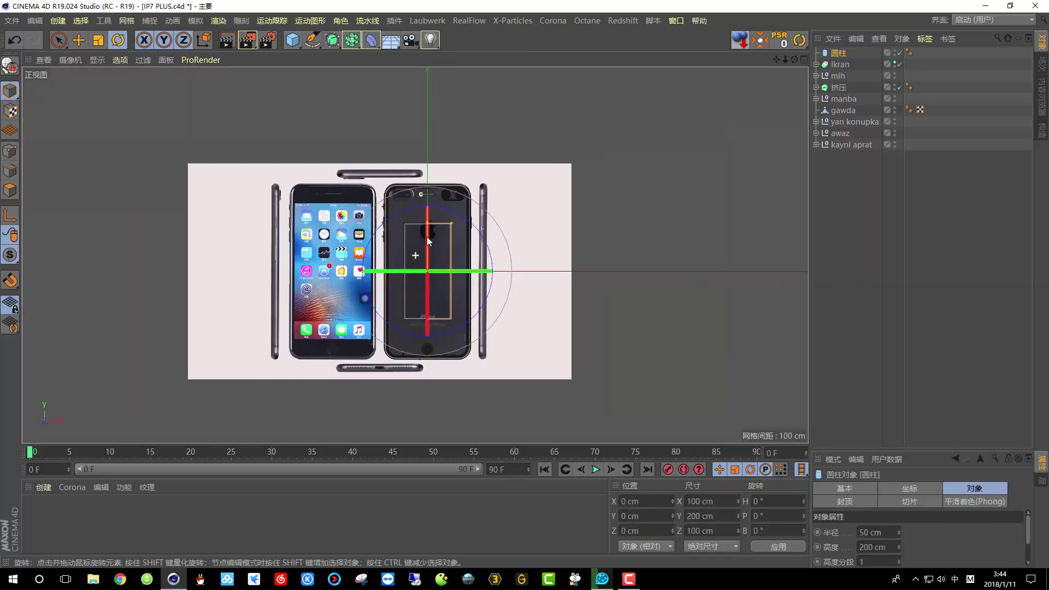
scroll(427, 237, "up", 6)
left_click_drag(432, 279, 431, 405)
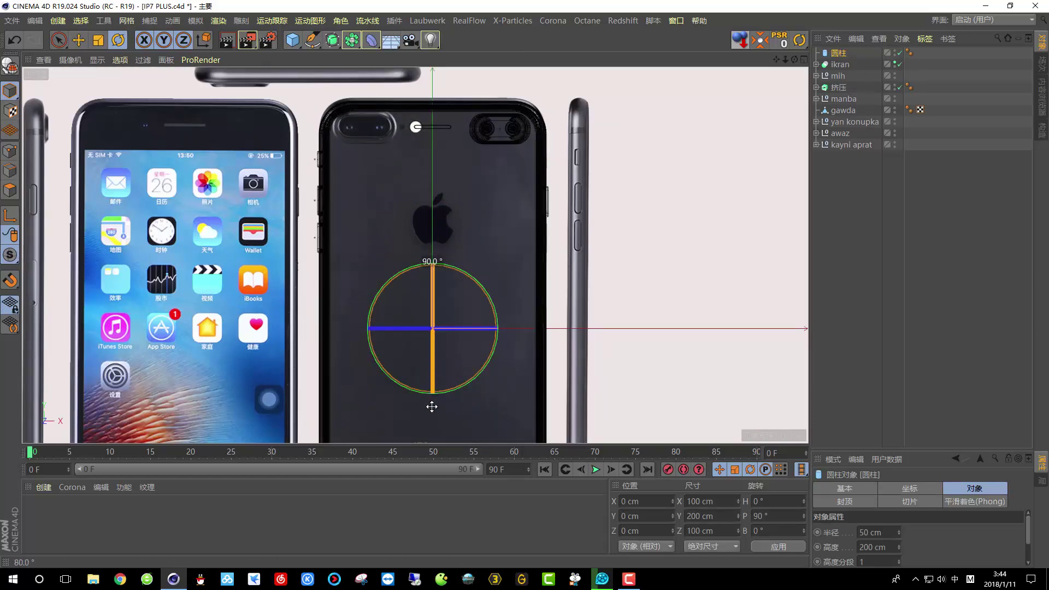
Scale the cylinder down to about 16.7 cm in diameter and move it up beside the modelled camera
left_click(98, 39)
left_click_drag(553, 227, 276, 374)
key("e")
left_click_drag(491, 266, 517, 71)
Reduce the cylinder's diameter to about 9.1 cm and fit it over the white flash circle in the reference image
scroll(459, 112, "up", 10)
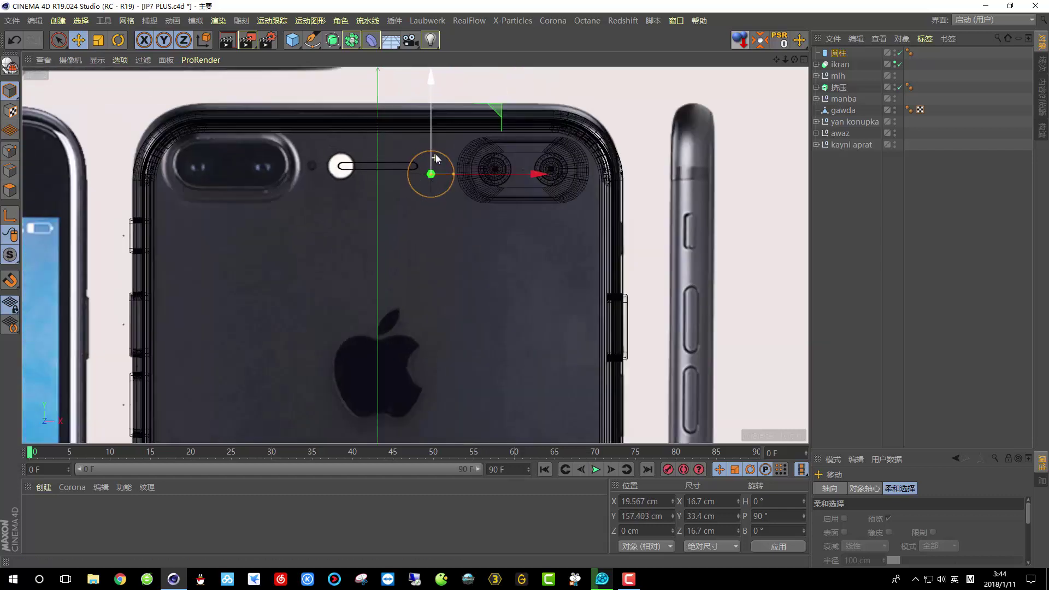
scroll(441, 154, "down", 3)
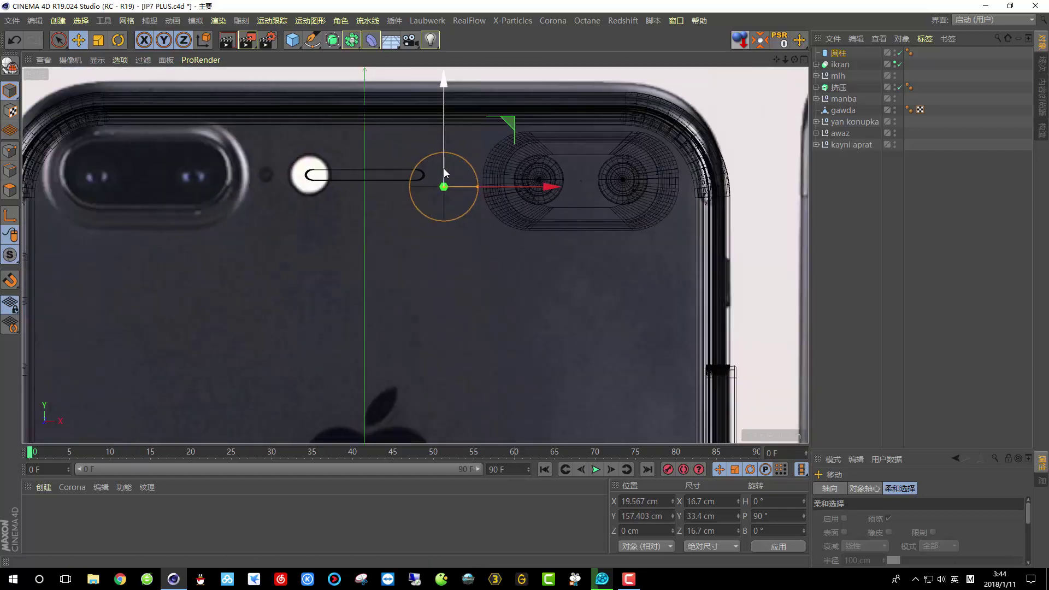
left_click_drag(477, 191, 461, 191)
mouse_move(511, 120)
left_mouse_down()
mouse_move(515, 108)
mouse_move(499, 106)
left_mouse_up()
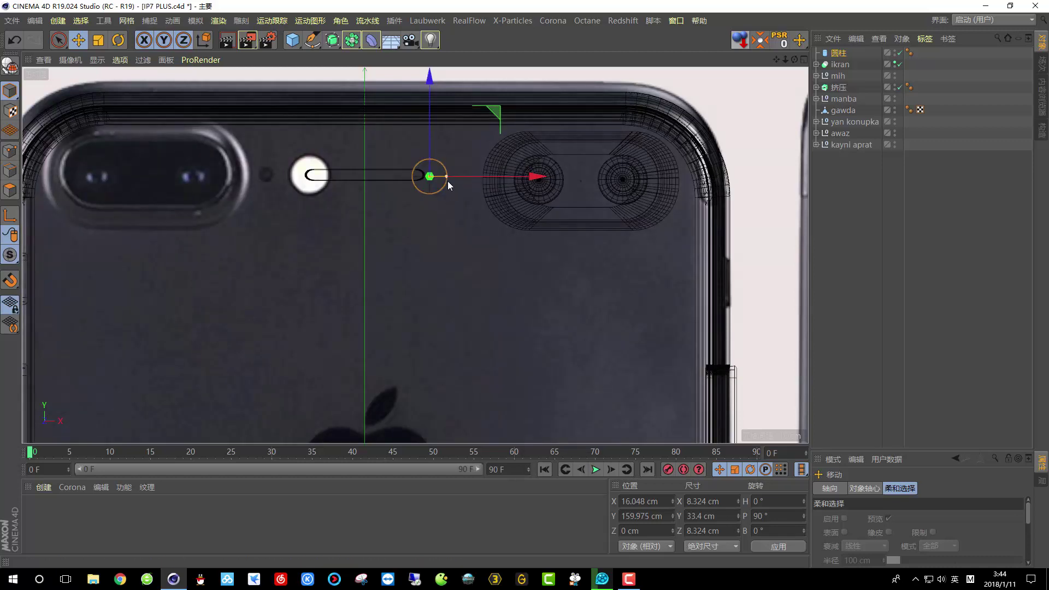
left_click_drag(497, 112, 376, 110)
left_click_drag(330, 178, 329, 178)
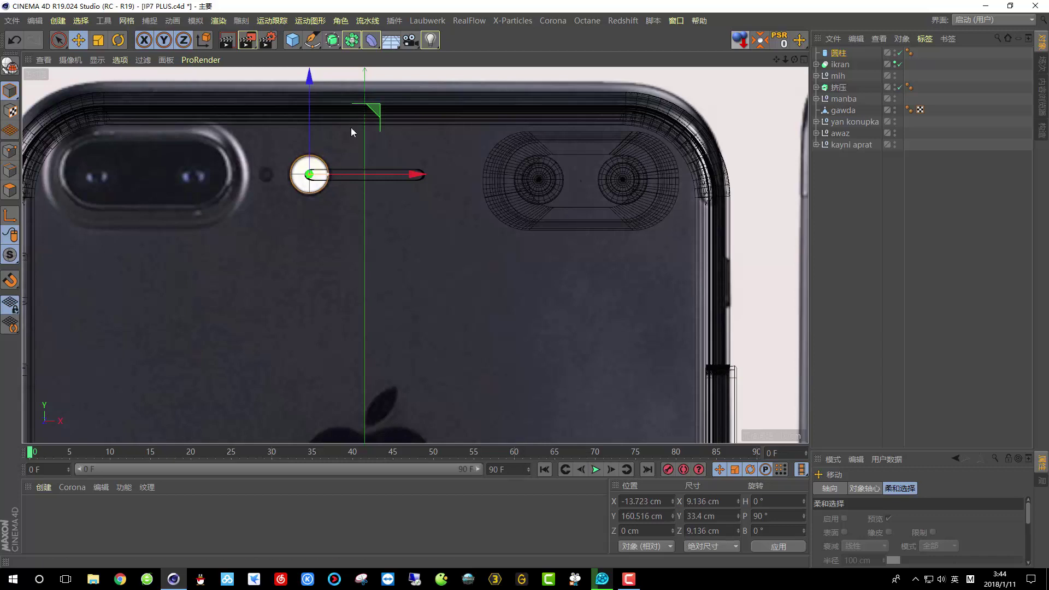
Move the flash cylinder to about X 14.7 cm and add a smaller copy of 1.32 cm radius beside the camera
left_click_drag(358, 174, 471, 176)
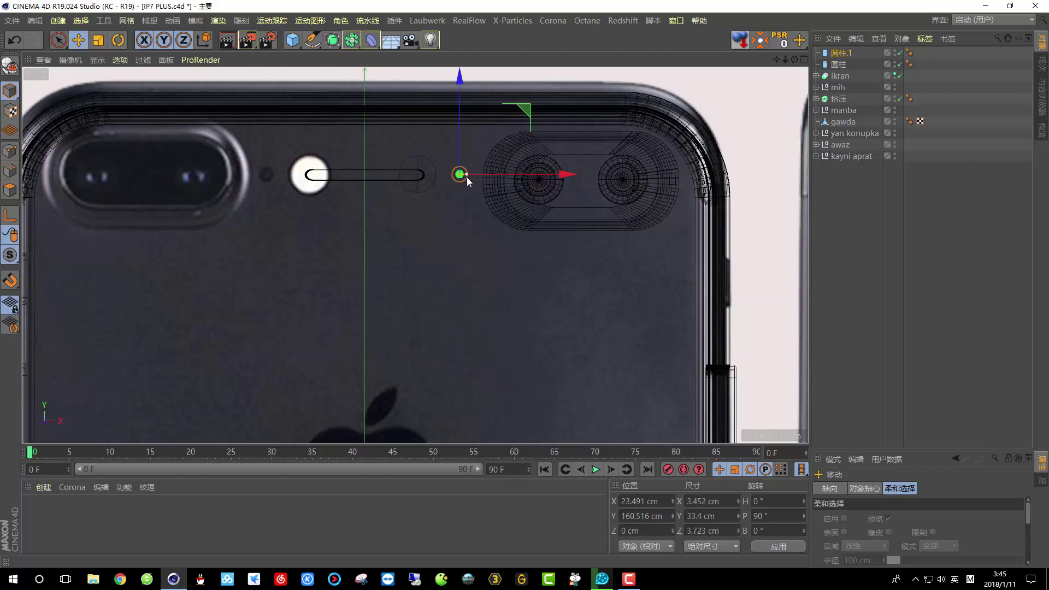
left_click_drag(465, 177, 465, 177)
left_click(839, 64)
left_click_drag(480, 173, 481, 172)
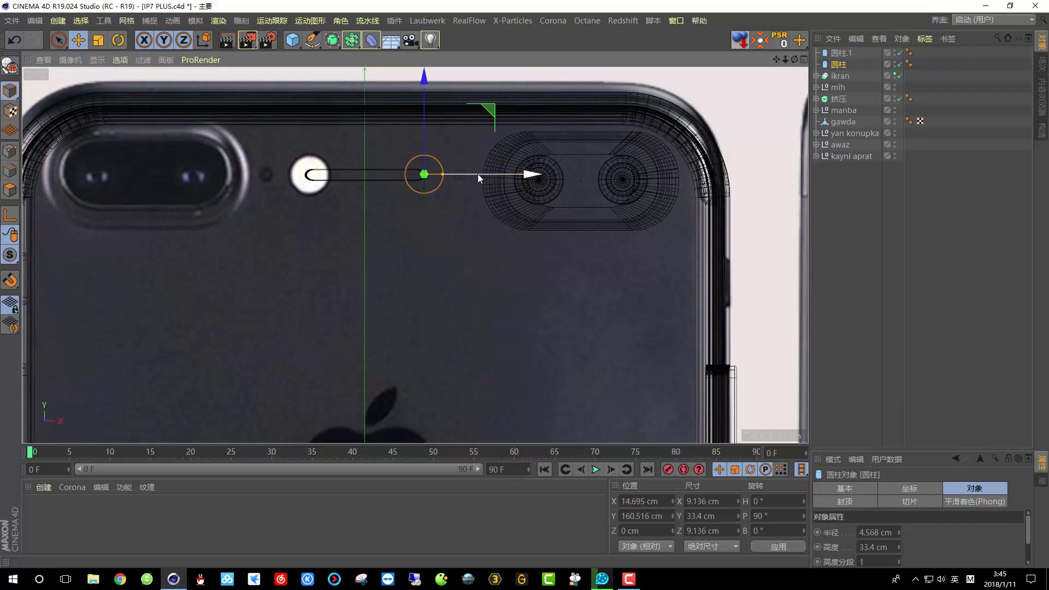
Fine-tune the horizontal positions, placing the small cylinder at about X 24.3 cm and the large one at about X 14.83 cm
left_click(460, 176)
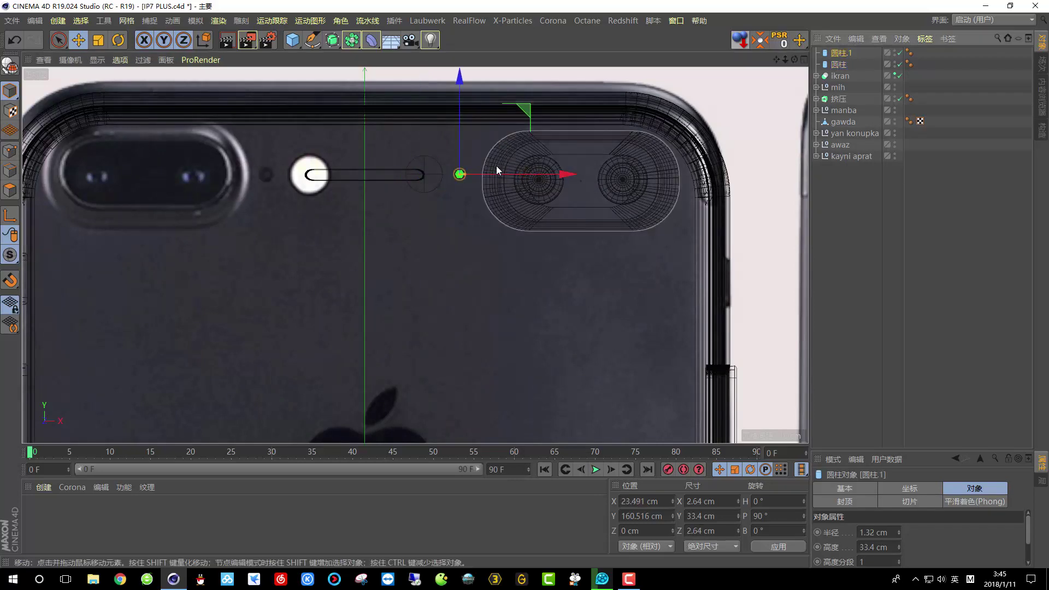
left_click_drag(495, 175, 499, 175)
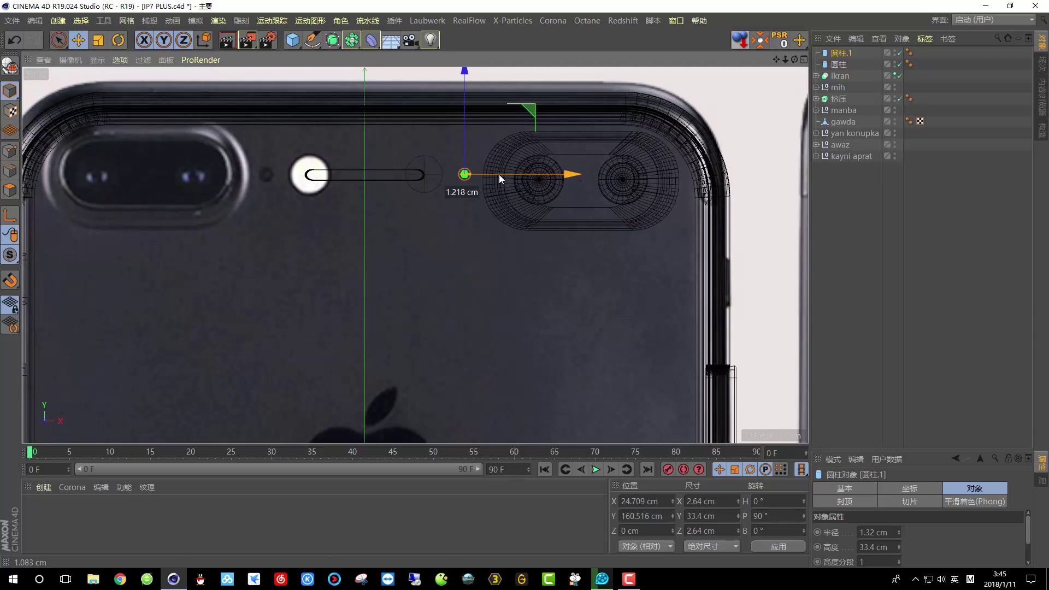
left_click_drag(499, 173, 498, 174)
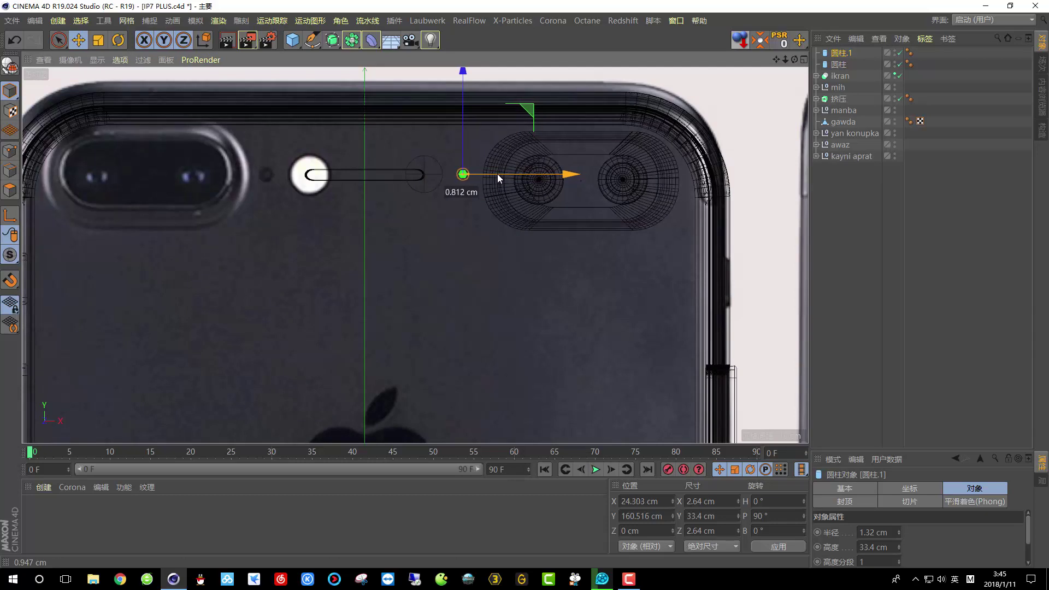
left_click(839, 64)
left_click_drag(497, 173, 497, 172)
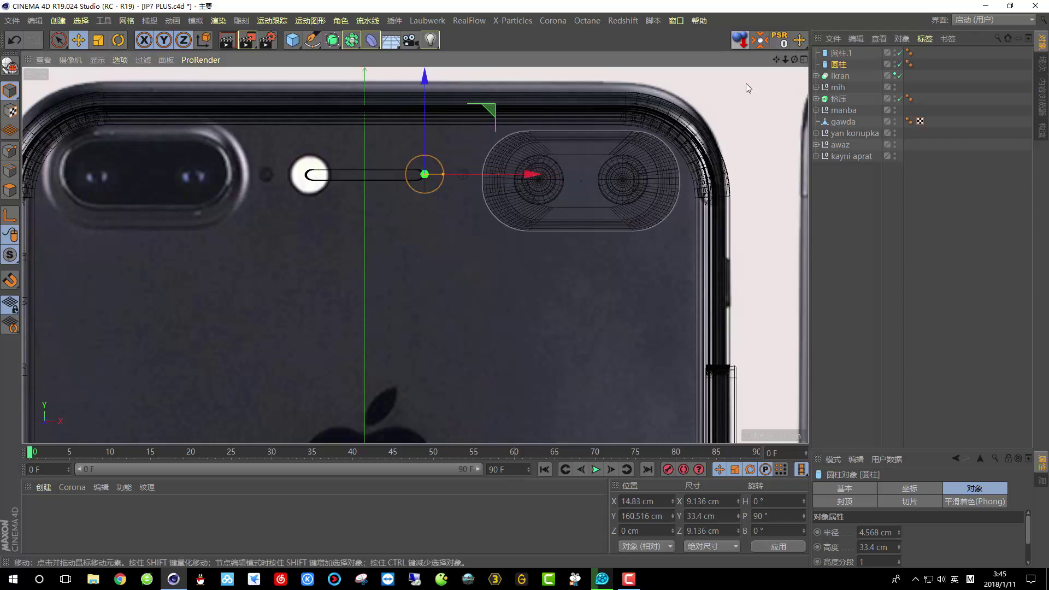
Show the phone back in a full-size perspective view and set the large cylinder's height to 5 cm
left_click(806, 61)
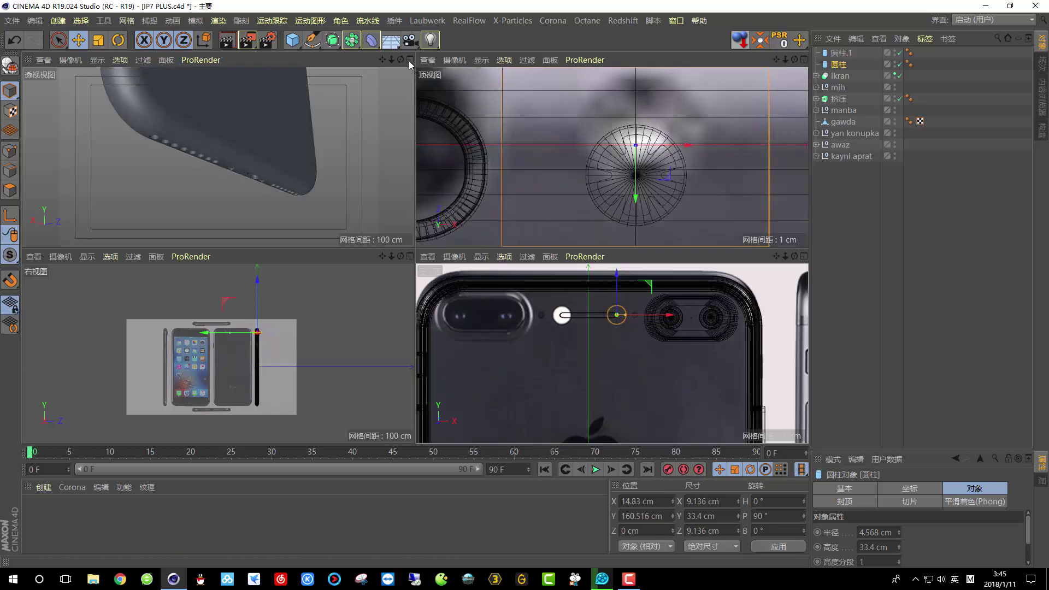
left_click(409, 61)
left_click_drag(365, 238, 461, 323, "alt")
scroll(398, 235, "up", 5)
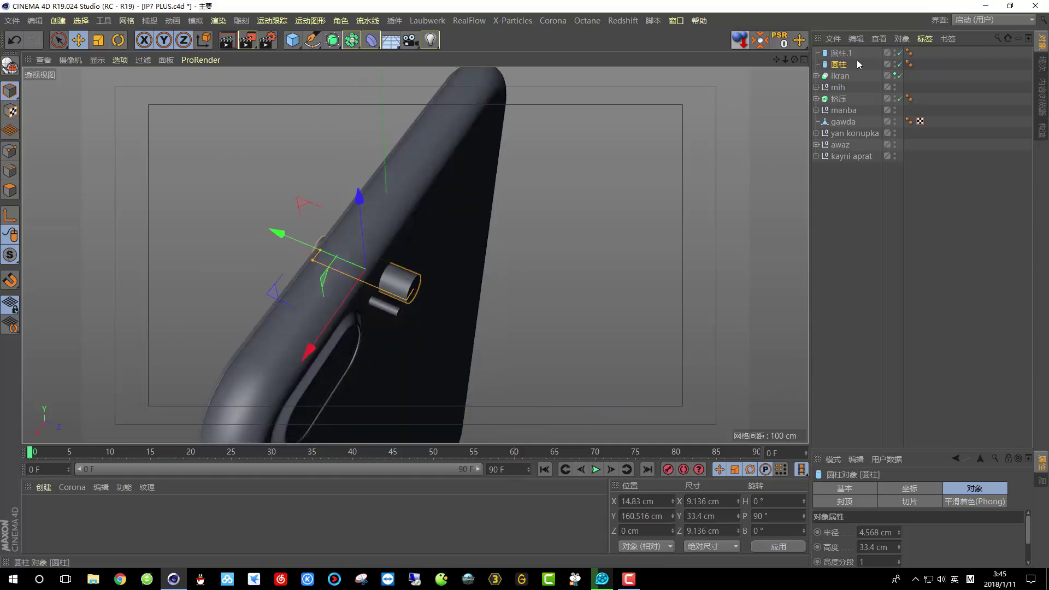
left_click(842, 64)
left_click_drag(914, 449, 924, 327)
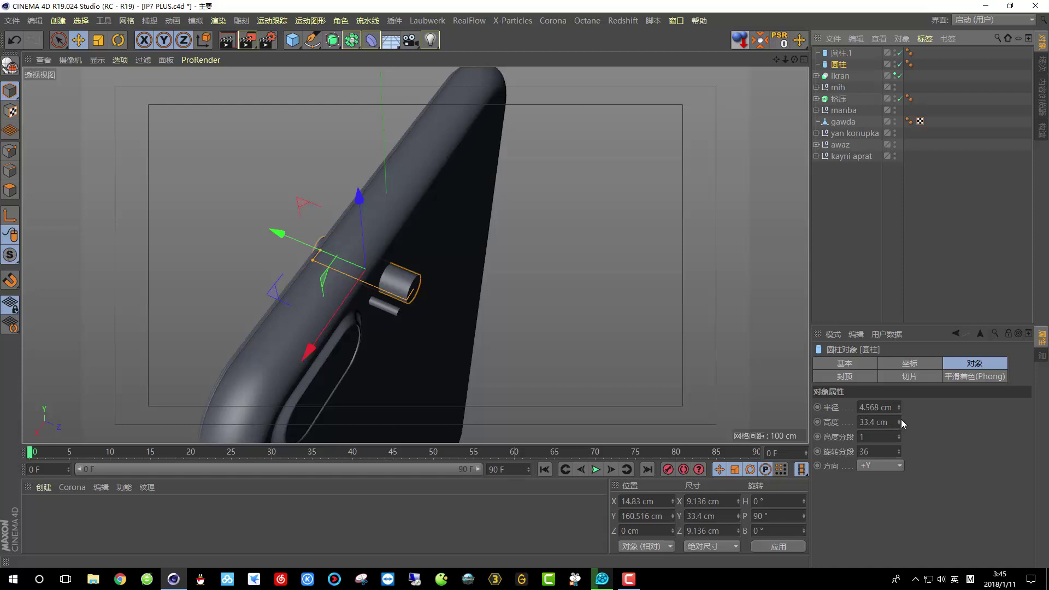
left_click_drag(901, 420, 902, 410)
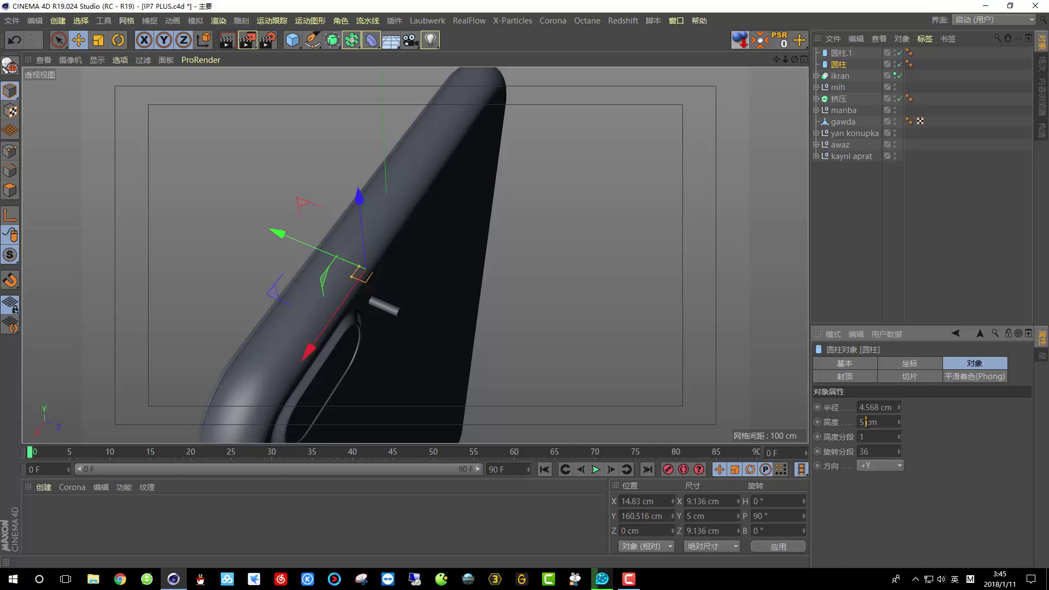
Set the height of both the small and the large cylinder to 10 cm
left_click(831, 53)
left_click(862, 422)
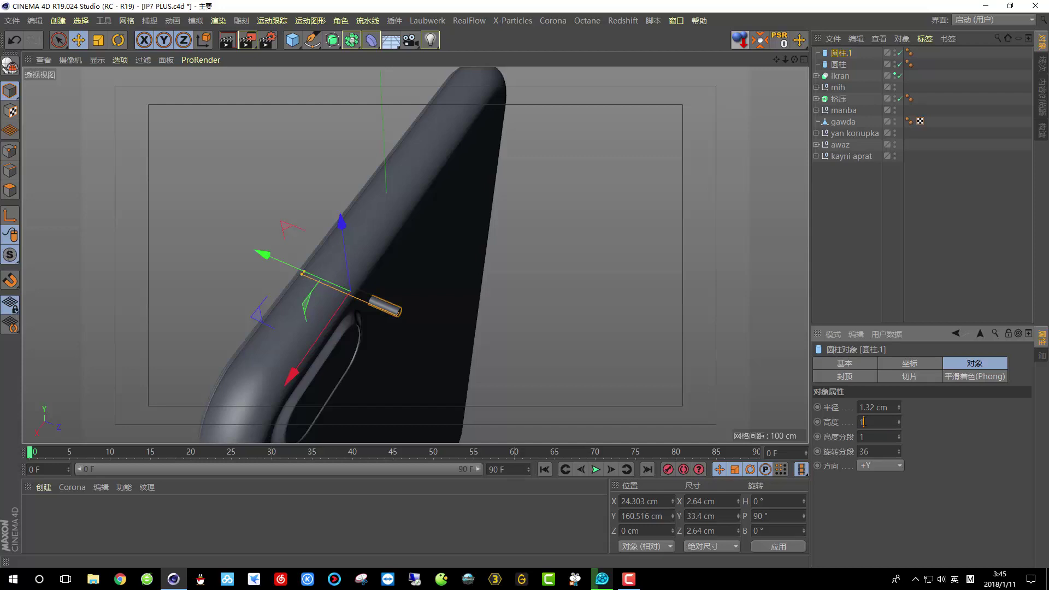
left_click(838, 64, "shift")
Move both cylinders together along their axis into the phone's back, to about Z 7.66 cm
scroll(358, 301, "up", 6)
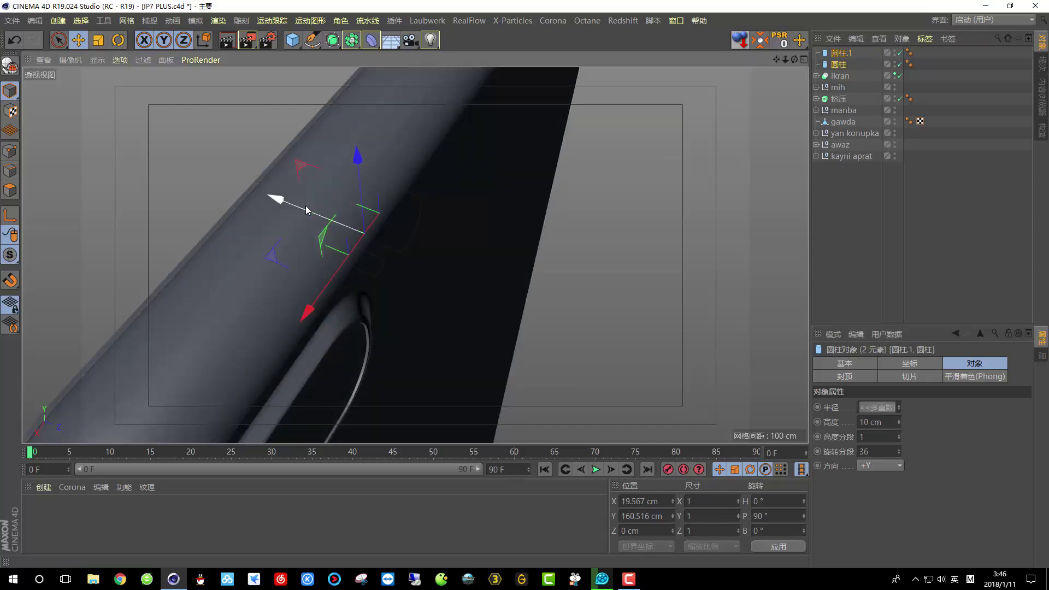
left_click_drag(304, 208, 343, 219)
left_click_drag(424, 275, 394, 263, "alt")
Group the small and the large cylinder into one null object
left_click(862, 65)
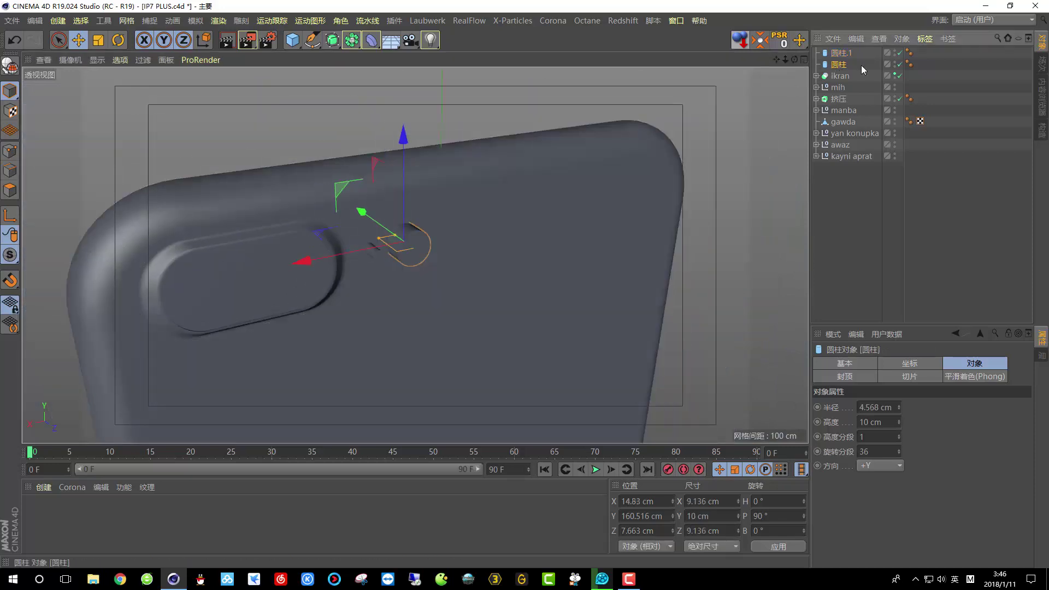
left_click_drag(845, 53, 847, 54, "ctrl")
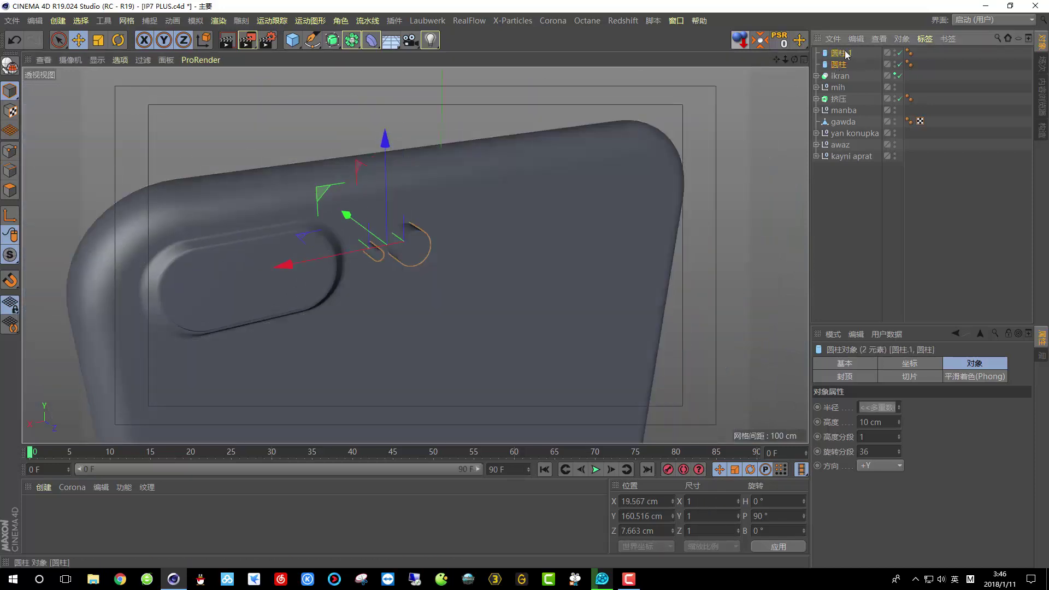
left_click(903, 38)
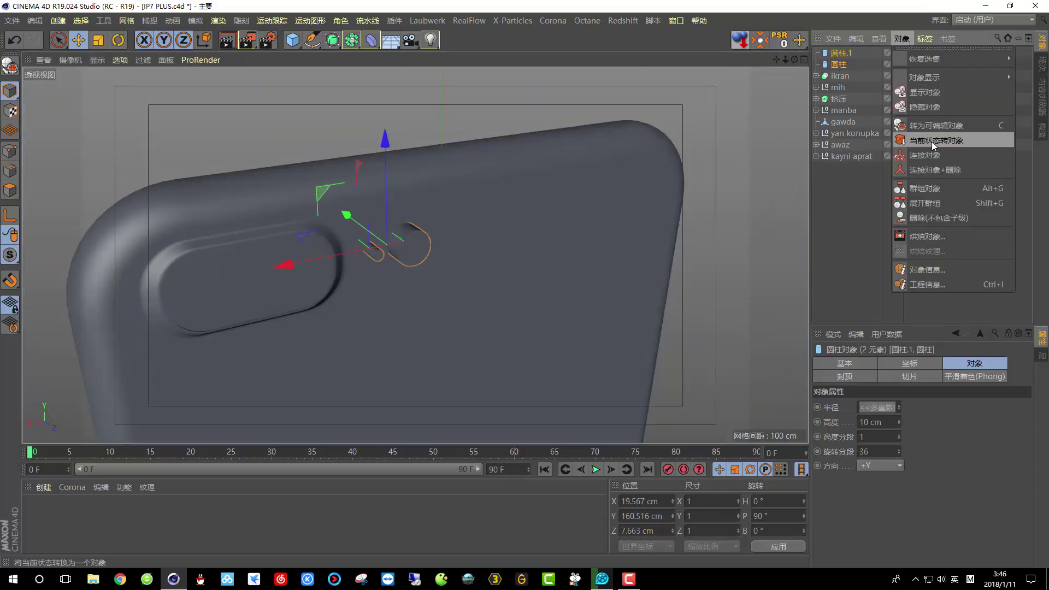
left_click(947, 188)
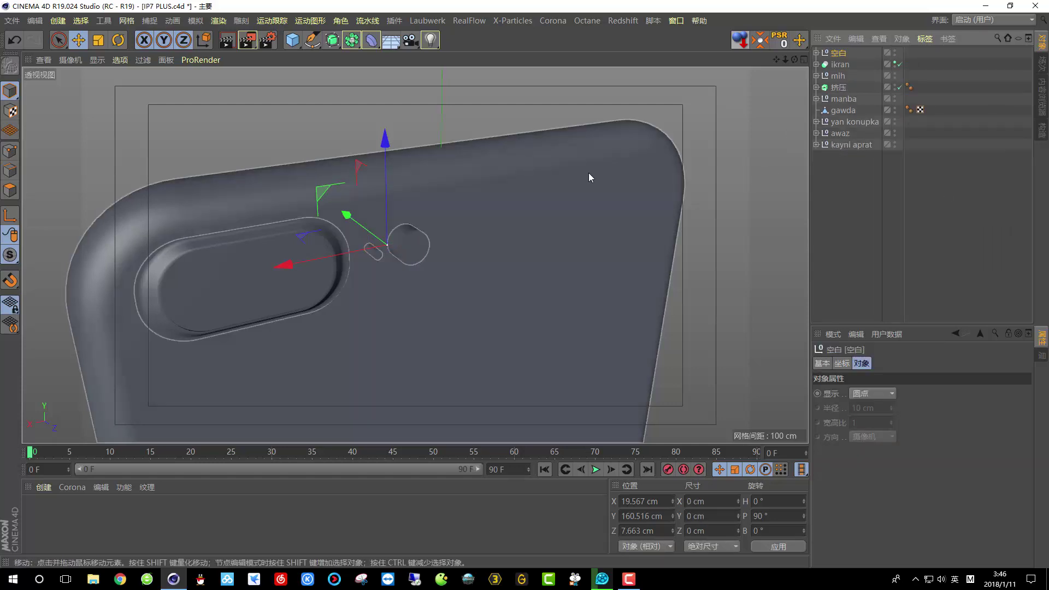
Subtract the cylinder group from the phone body gawda with a Boolean, body first and group second, to cut both openings
left_click(332, 40)
left_click(351, 40)
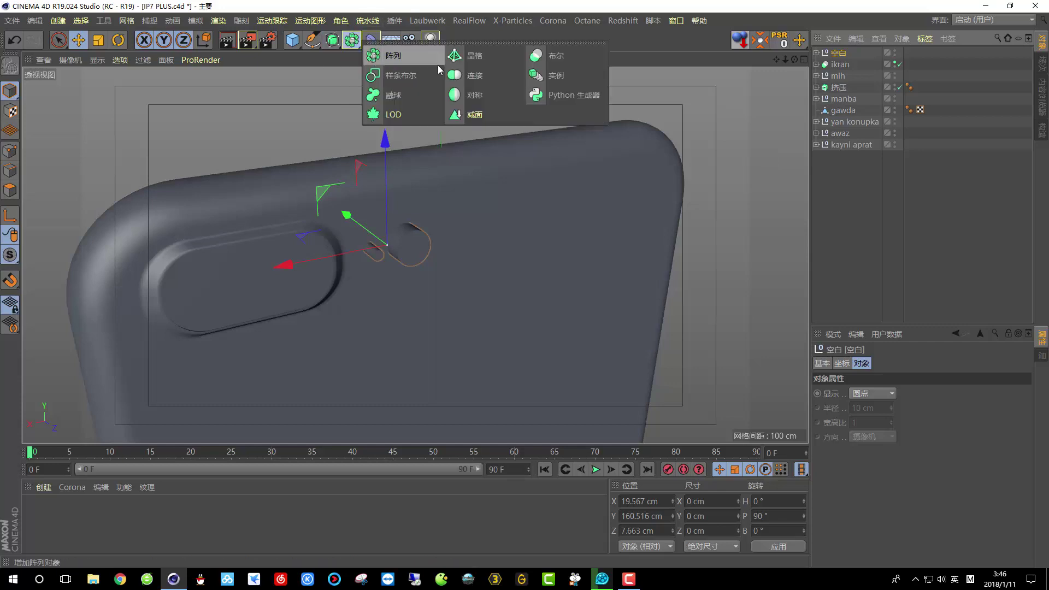
left_click(575, 60)
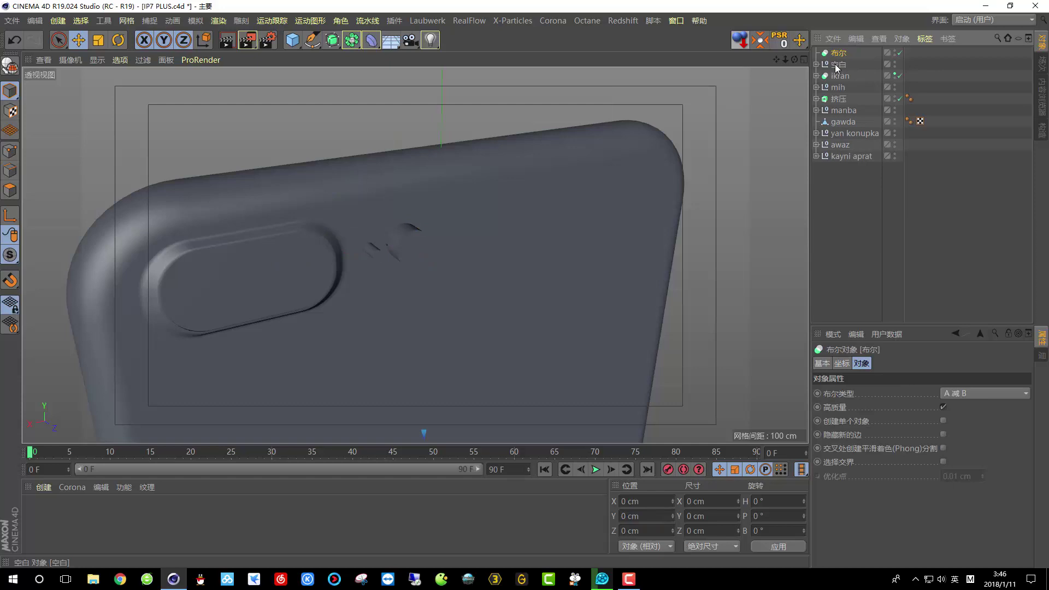
left_click_drag(839, 55, 839, 55)
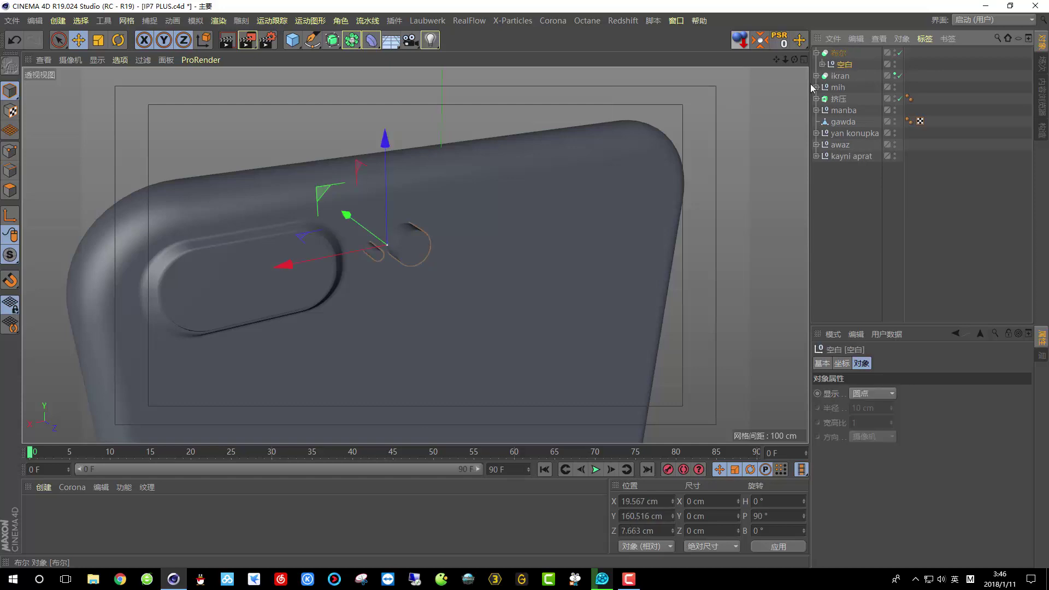
left_click(584, 163)
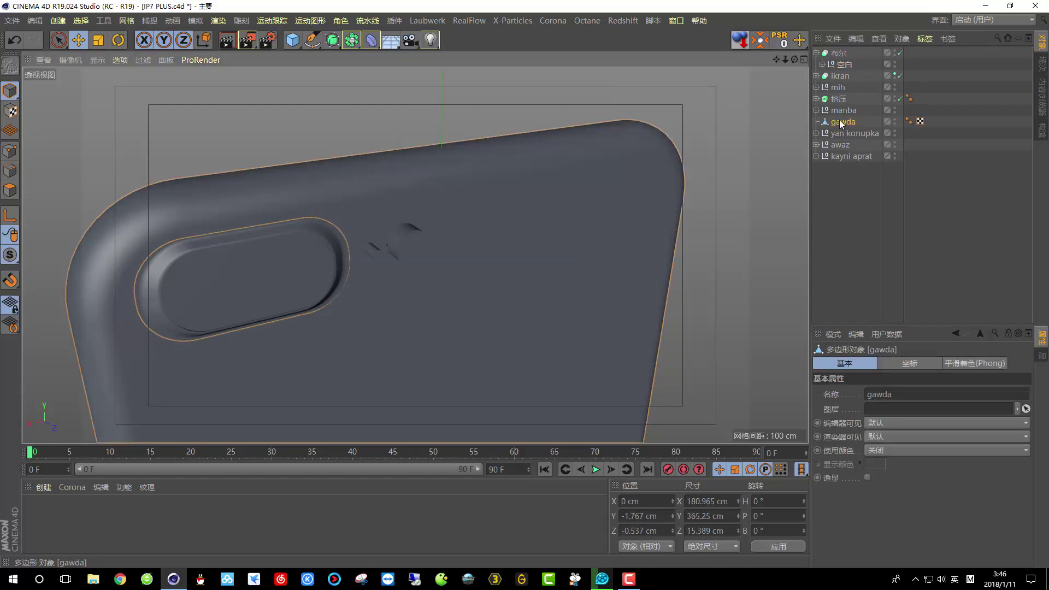
left_click_drag(843, 123, 840, 62)
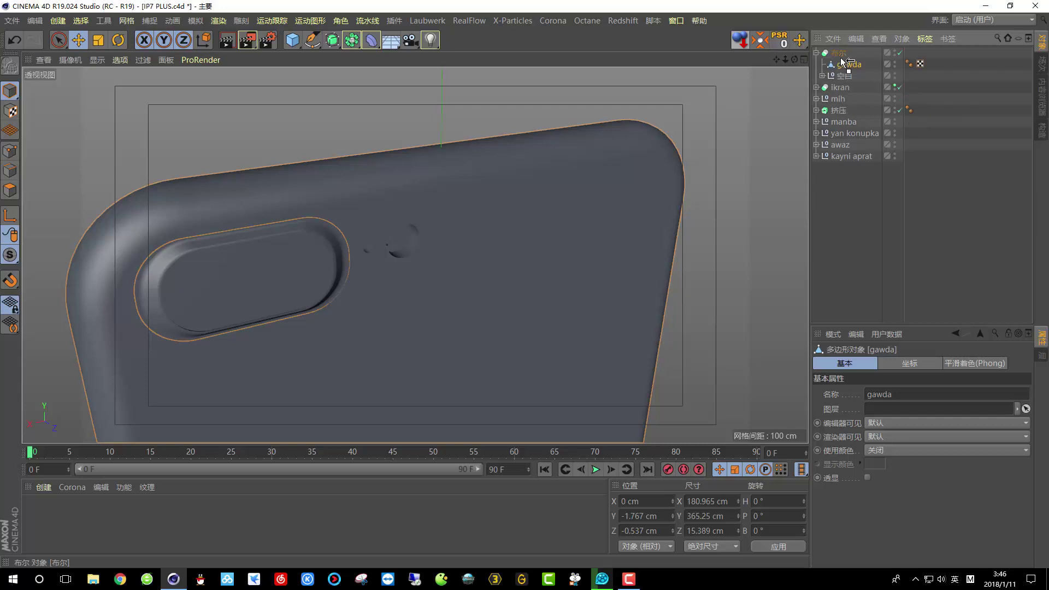
scroll(395, 228, "up", 10)
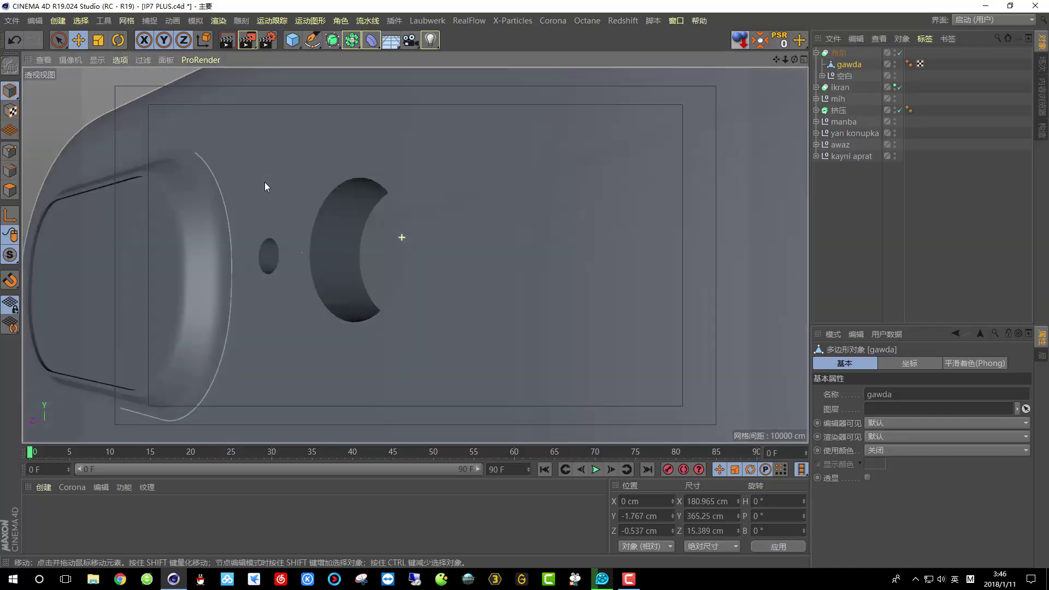
mouse_move(264, 182)
left_mouse_down("alt")
mouse_move(345, 168)
mouse_move(409, 196)
mouse_move(359, 215)
mouse_move(312, 186)
mouse_move(268, 204)
mouse_move(383, 205)
mouse_move(391, 222)
mouse_move(291, 220)
mouse_move(448, 222)
mouse_move(491, 253)
mouse_move(606, 228)
mouse_move(458, 237)
mouse_move(299, 215)
mouse_move(298, 280)
mouse_move(454, 238)
mouse_move(455, 227)
mouse_move(328, 192)
mouse_move(328, 147)
mouse_move(417, 200)
mouse_move(423, 227)
mouse_move(352, 219)
mouse_move(279, 237)
mouse_move(512, 244)
mouse_move(527, 272)
mouse_move(476, 244)
left_mouse_up("alt")
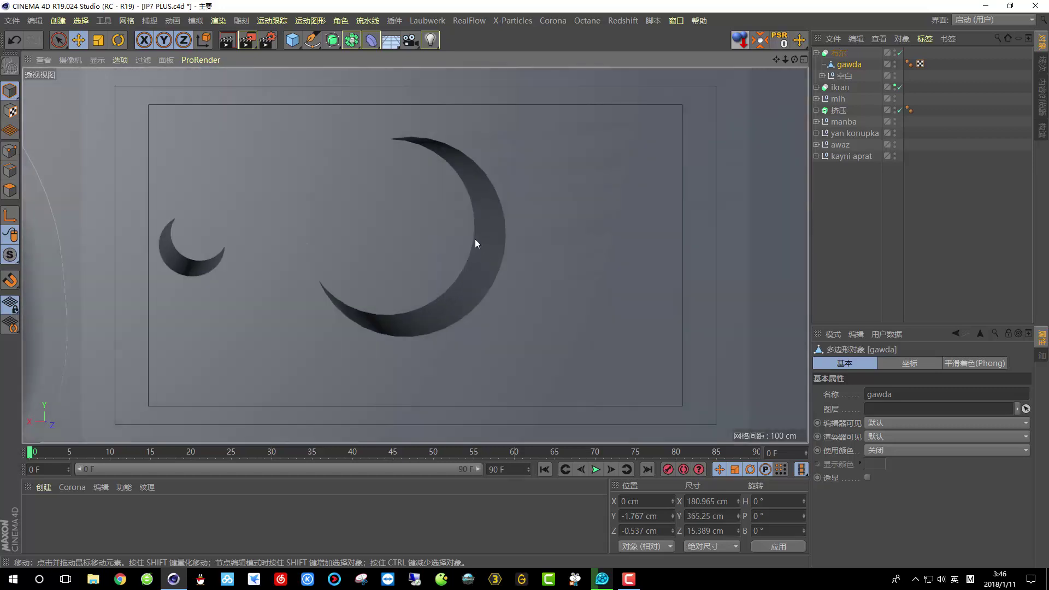
Copy both cylinders out of the Boolean to the top level of the hierarchy and make the copies editable
left_click(822, 75)
left_click(851, 99)
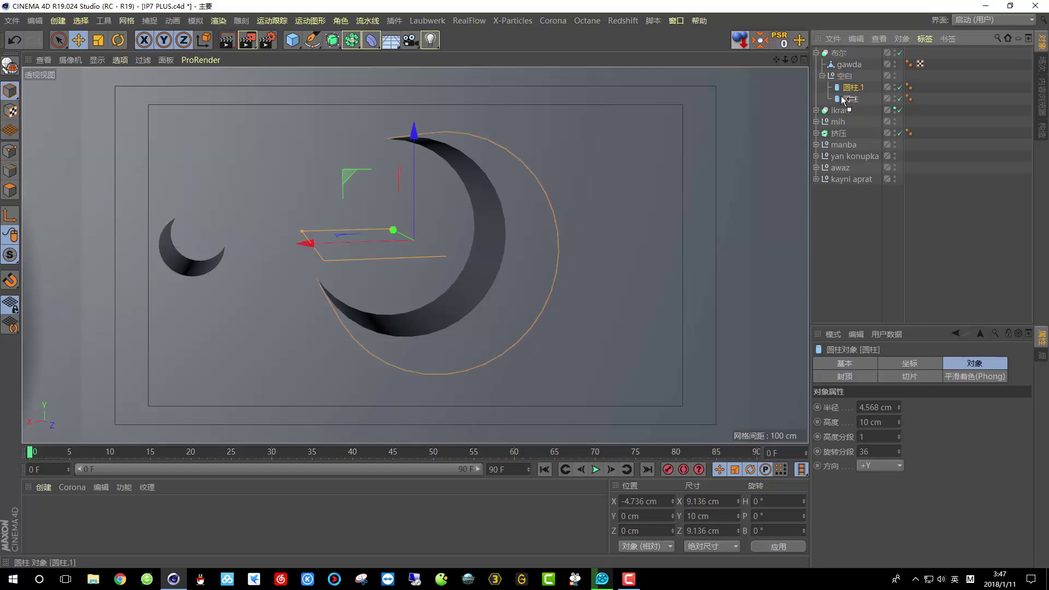
key("Up")
left_click(854, 100, "ctrl")
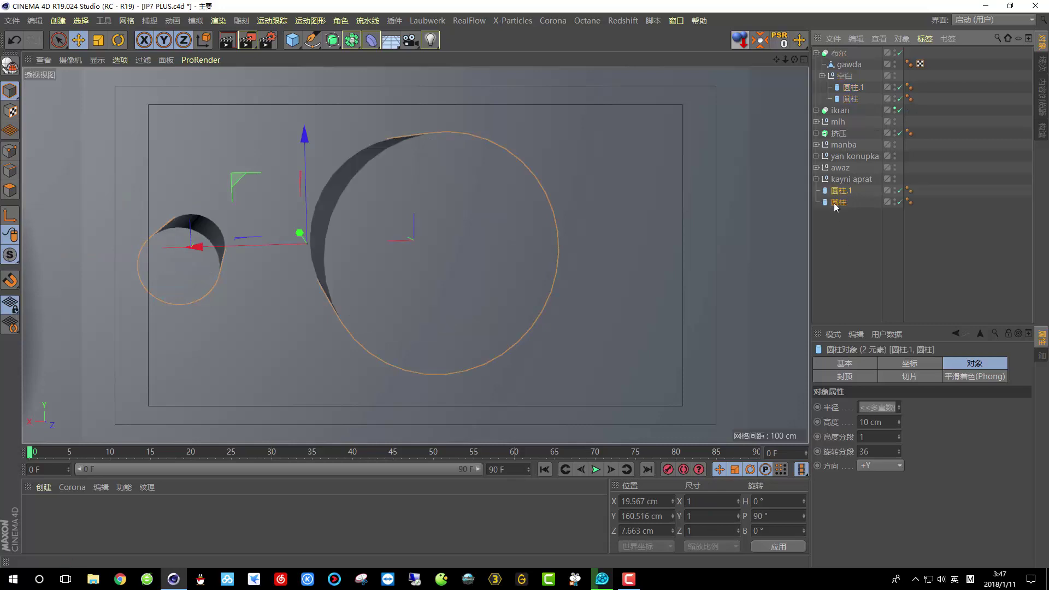
left_click_drag(461, 218, 485, 228, "alt")
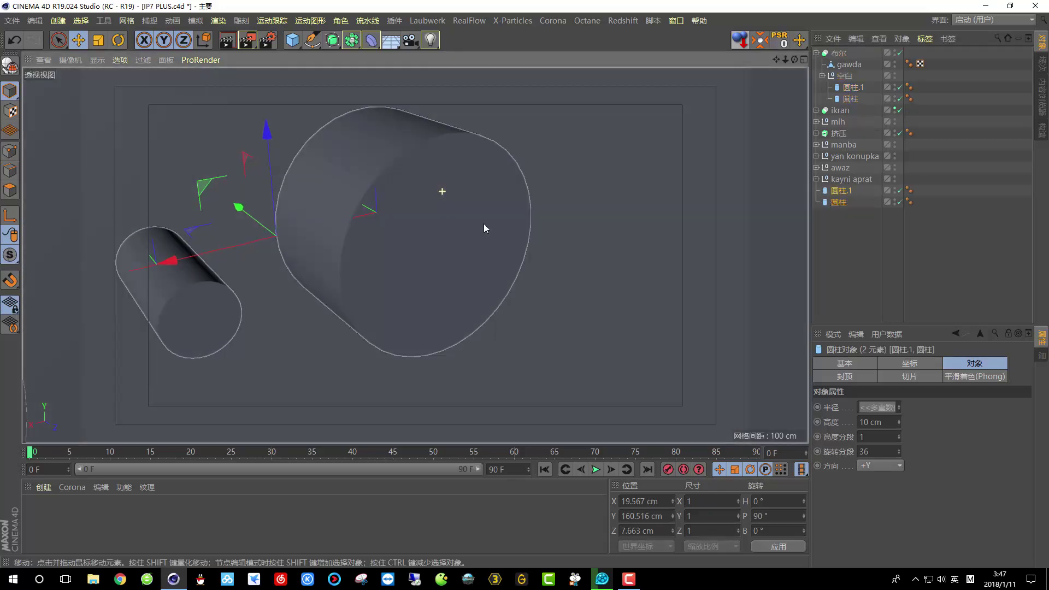
left_click(7, 66)
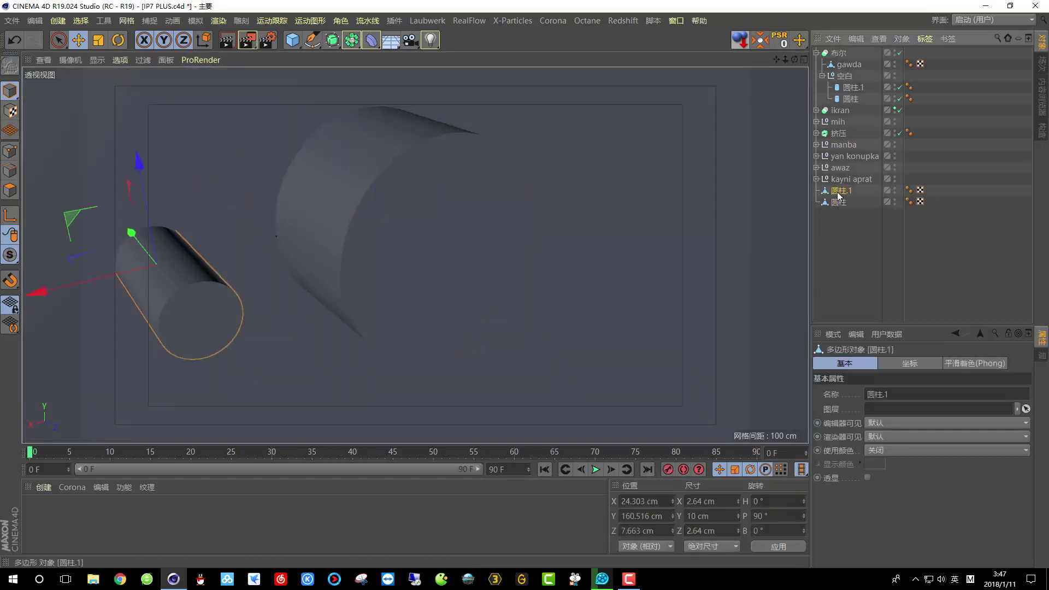
Using Loop Selection on polygons, delete the copied large cylinder's side faces and inner end cap, leaving only the outer disc
left_click(59, 22)
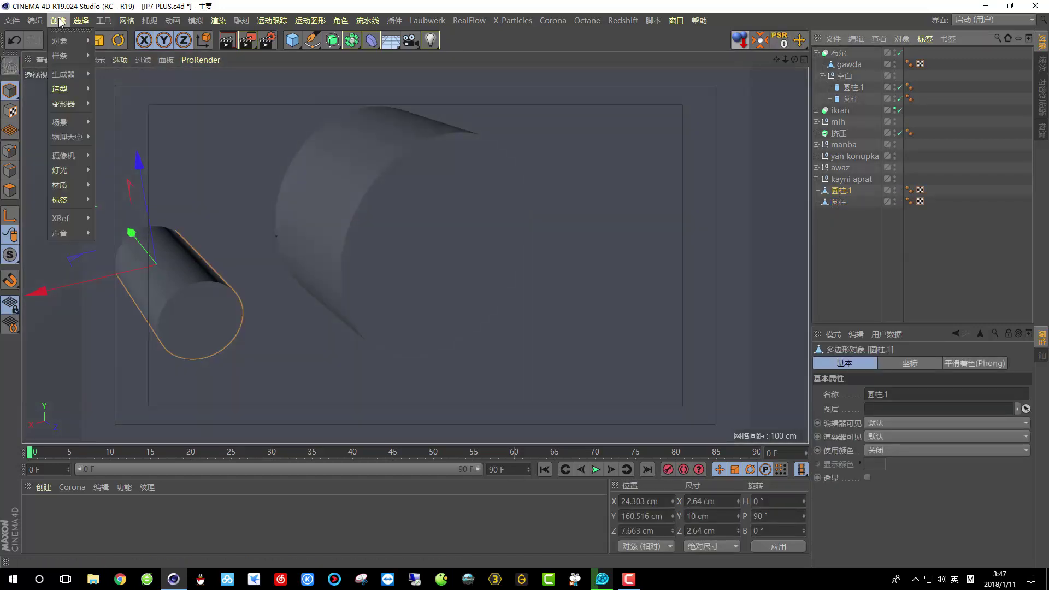
mouse_move(78, 23)
left_click(10, 190)
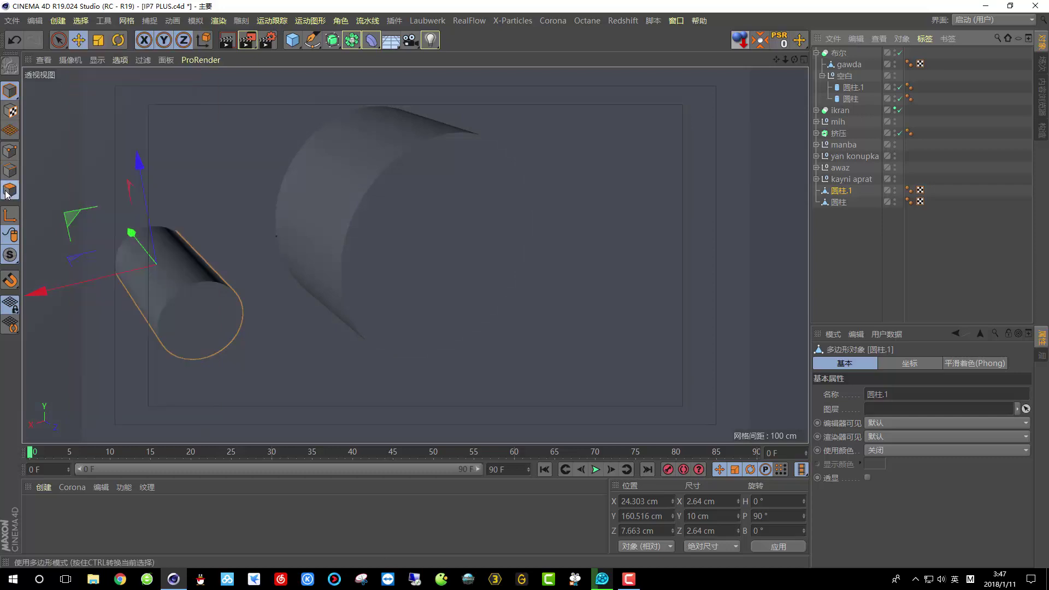
left_click(10, 190)
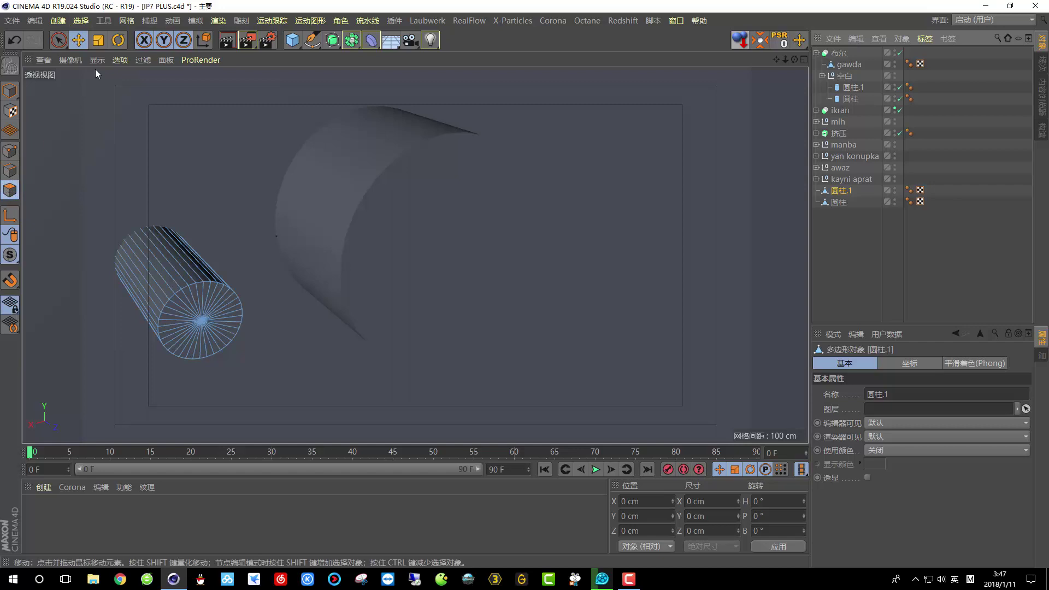
left_click(80, 21)
left_click(96, 123)
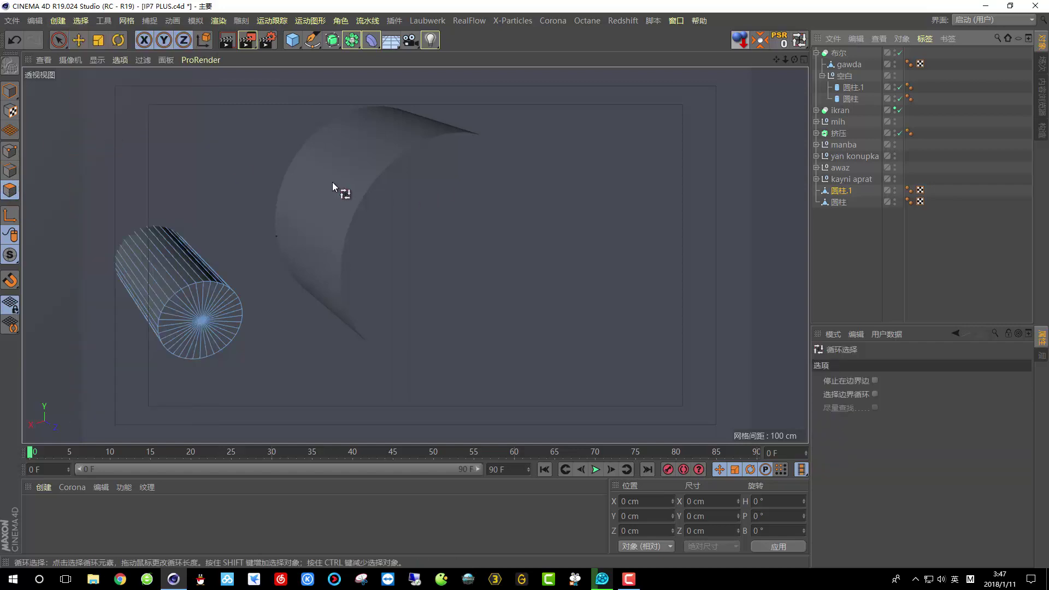
left_click(839, 202)
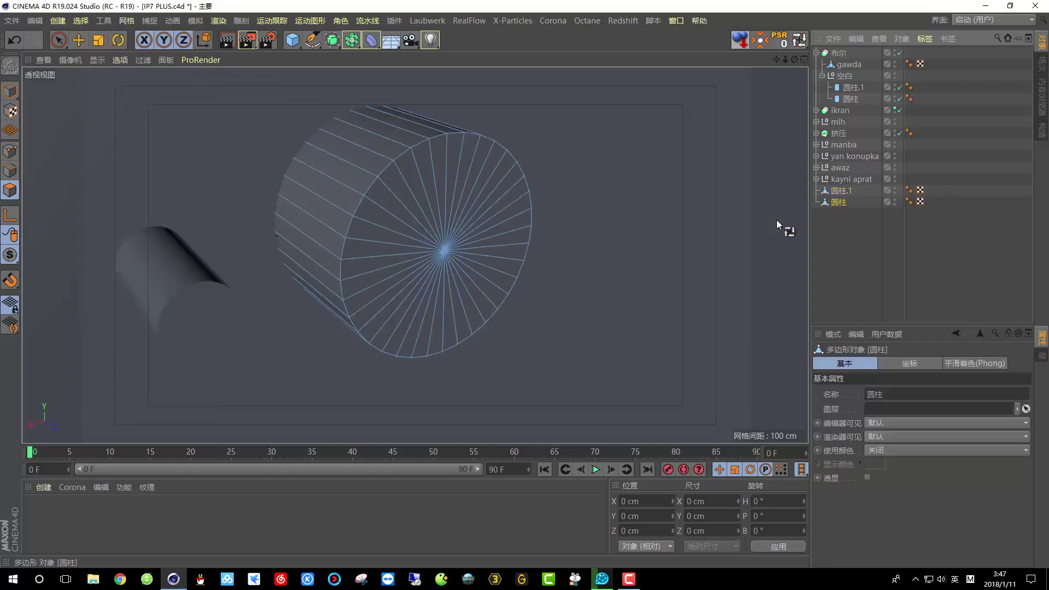
left_click(353, 165)
key("Delete")
left_click(350, 163)
key("Delete")
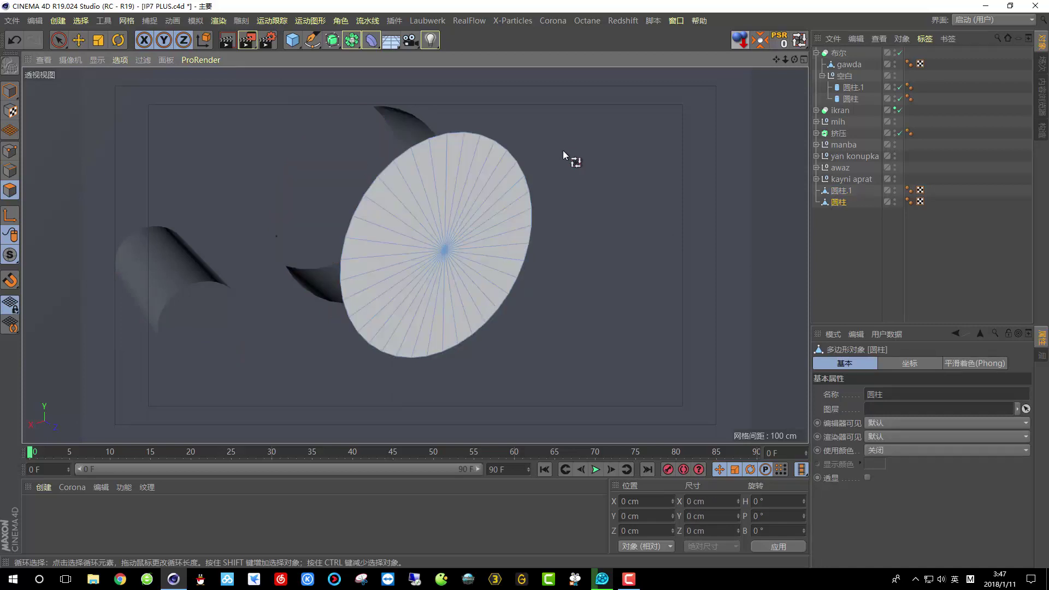
Delete the copied small cylinder's side faces and inner end cap, leaving only the outer disc
left_click_drag(433, 243, 467, 261, "alt")
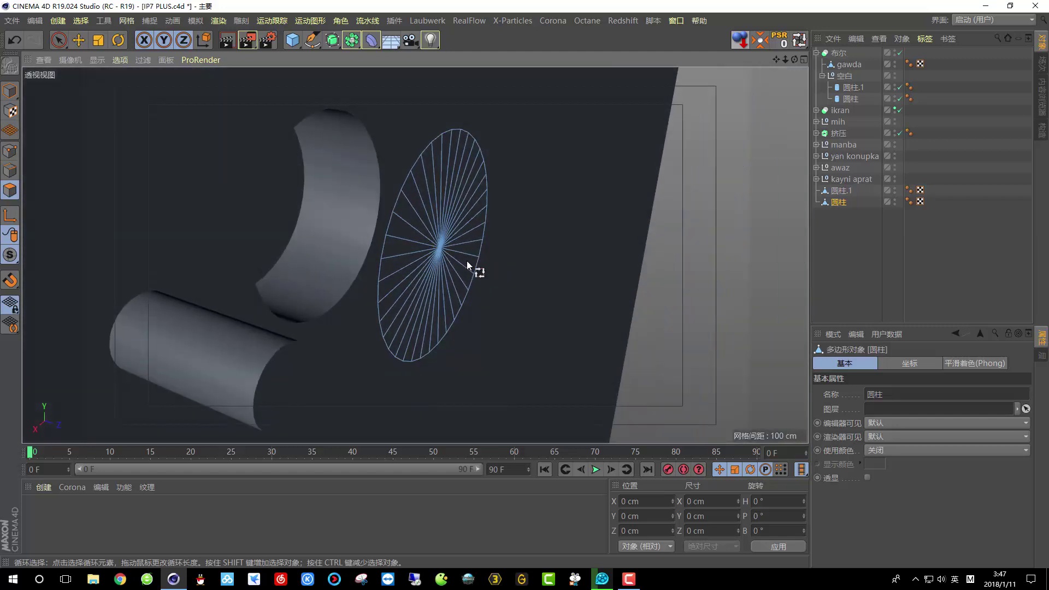
left_click(842, 190)
left_click(217, 355)
key("Delete")
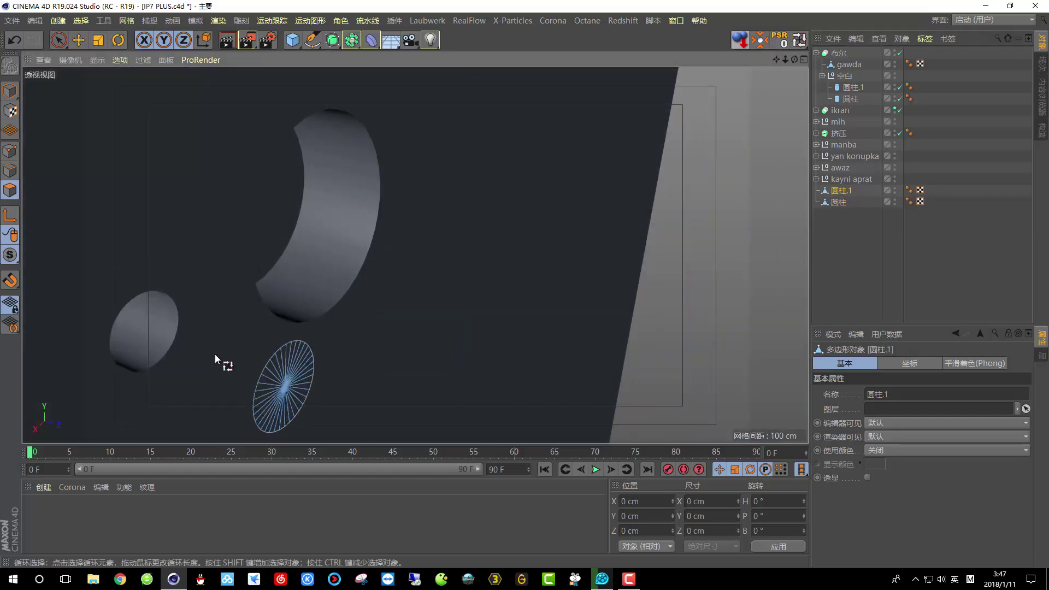
left_click_drag(215, 314, 114, 277, "alt")
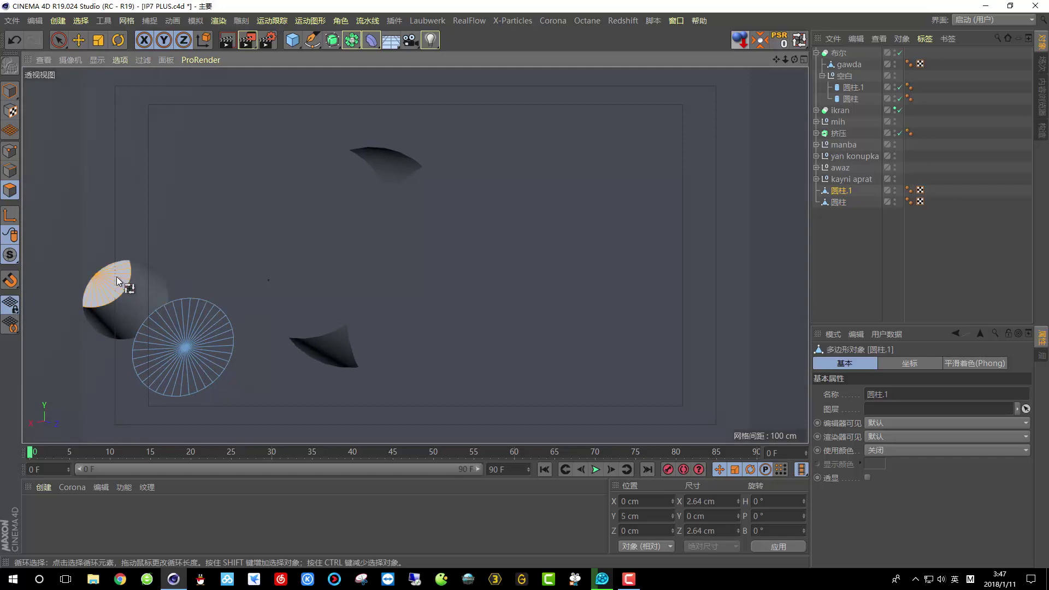
left_click_drag(279, 309, 349, 306, "alt")
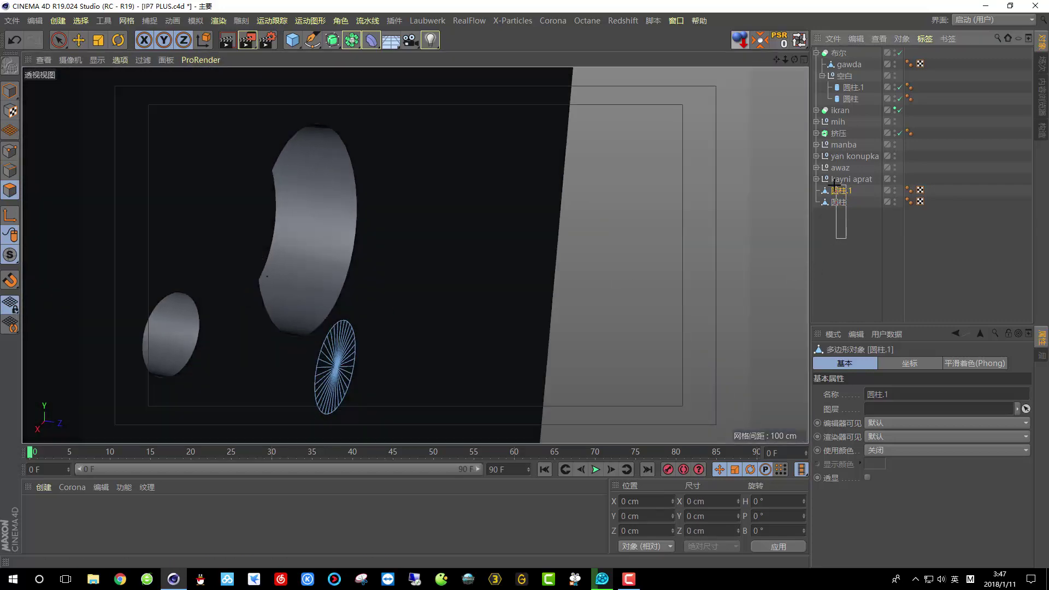
Select both disc objects in model mode and display the view with Gouraud shading and mesh lines
left_click_drag(829, 190, 832, 203)
left_click(8, 92)
key("e")
left_click_drag(306, 186, 278, 229, "alt")
left_click(98, 60)
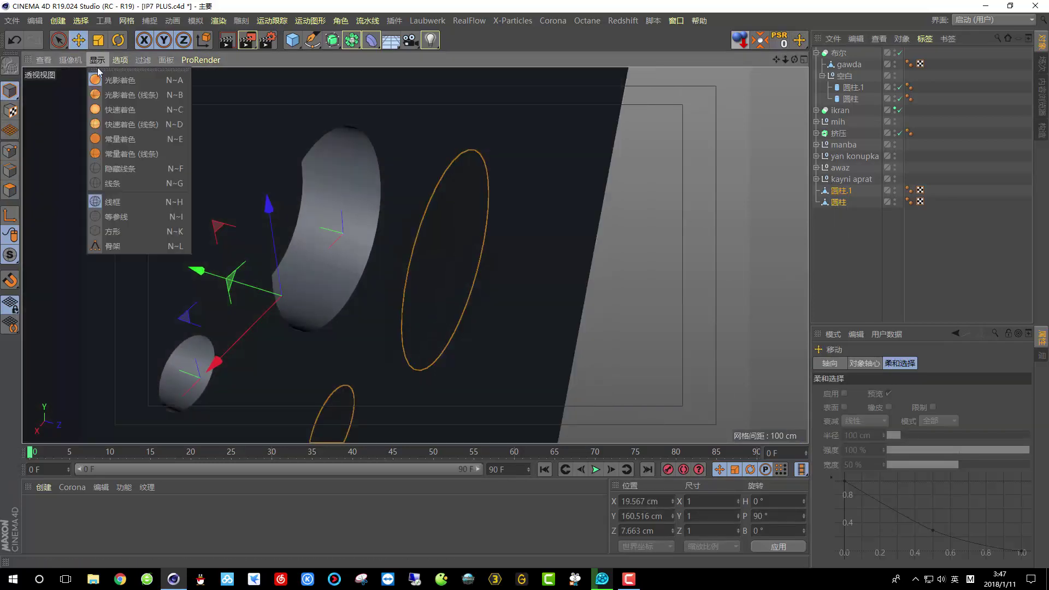
left_click(105, 96)
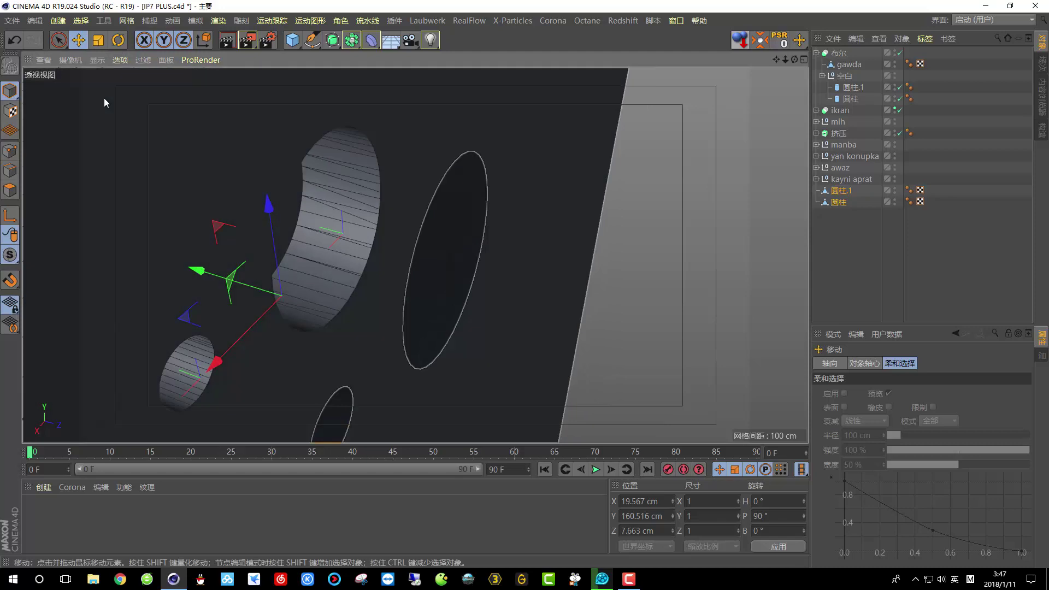
left_click(121, 60)
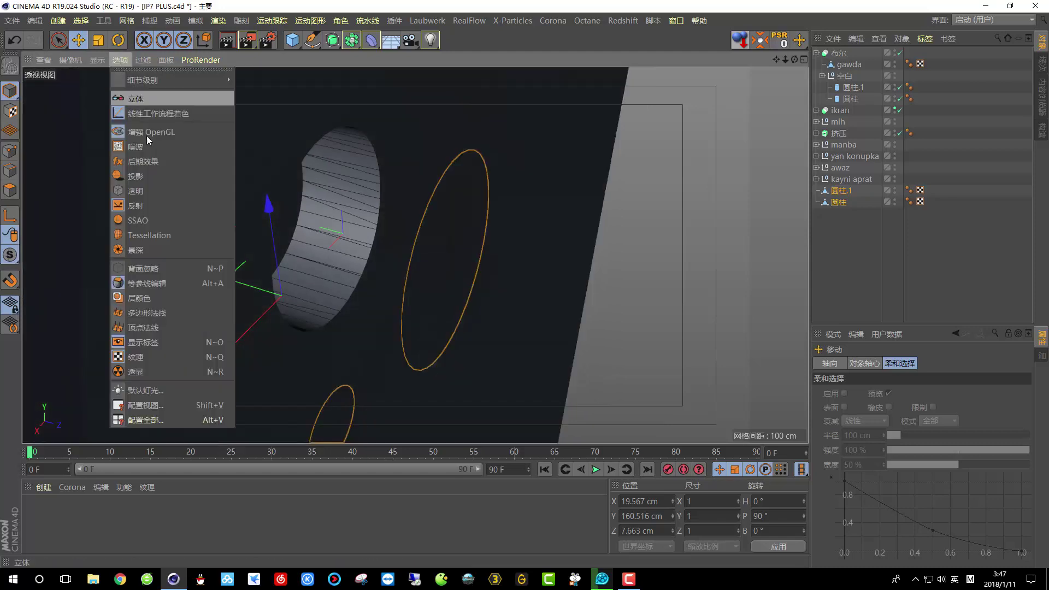
left_click(147, 299)
Move the large disc along its axis toward its opening in the phone's back, to about Z 2.59 cm
left_click_drag(271, 286, 382, 282, "alt")
scroll(383, 282, "up", 3)
left_click(842, 191)
left_click_drag(572, 274, 255, 175, "alt")
scroll(491, 271, "down", 2)
left_click(493, 283)
left_click_drag(250, 139, 188, 153)
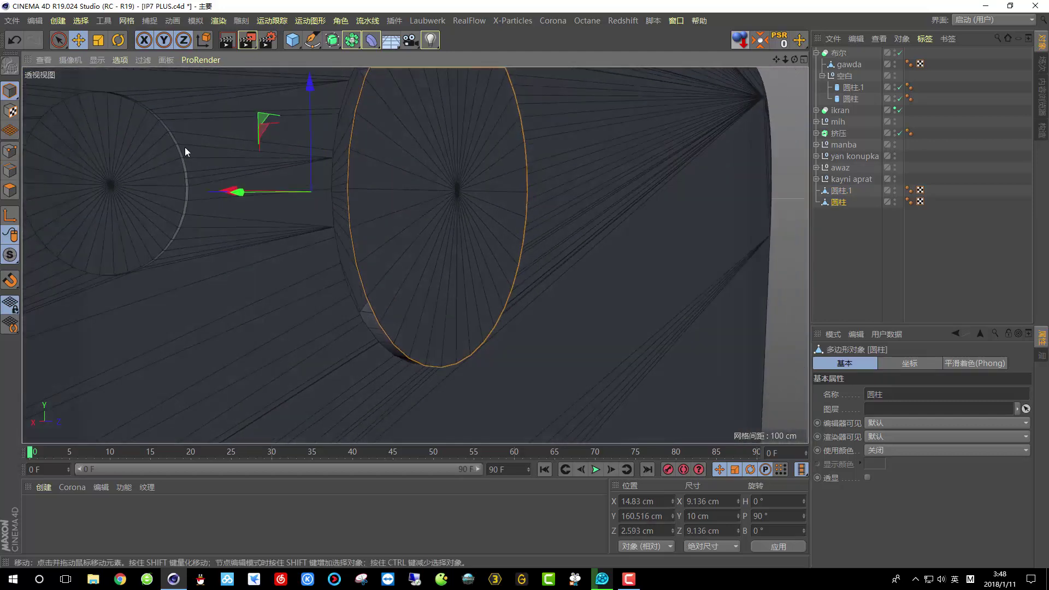
Select the large disc's outer edge loop and extrude it along the axis to about Y -4.69 cm, forming a narrow rim
left_click(9, 170)
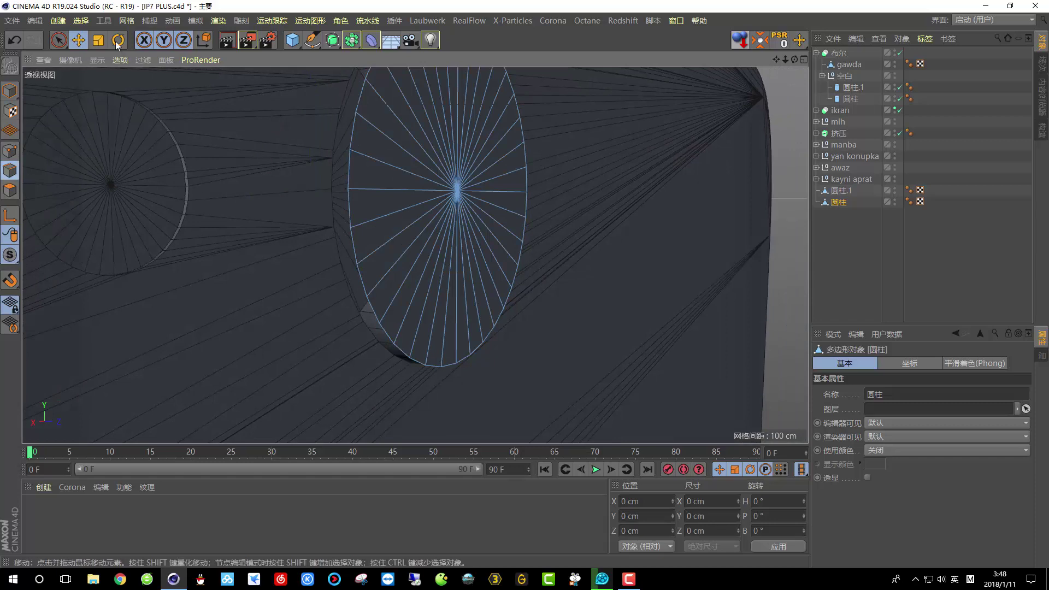
key("u")
key("l")
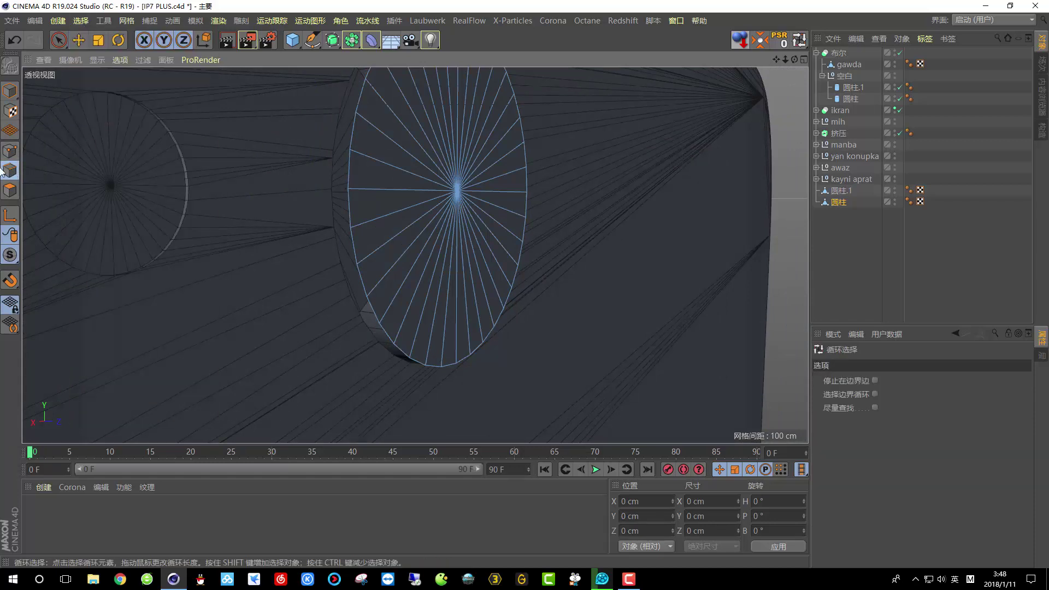
left_click(365, 188)
scroll(360, 208, "up", 5)
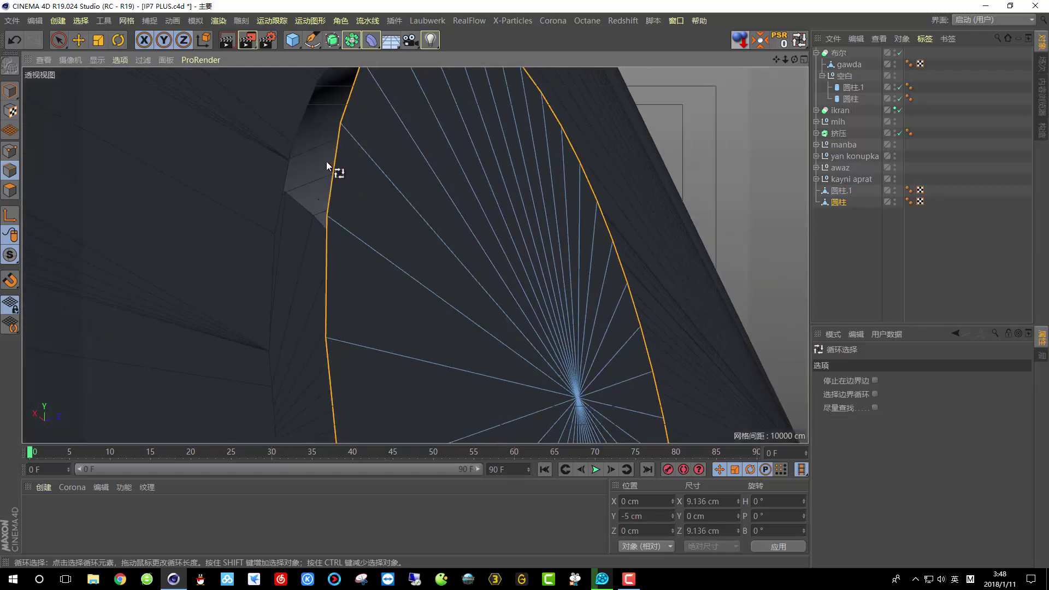
scroll(355, 213, "down", 6)
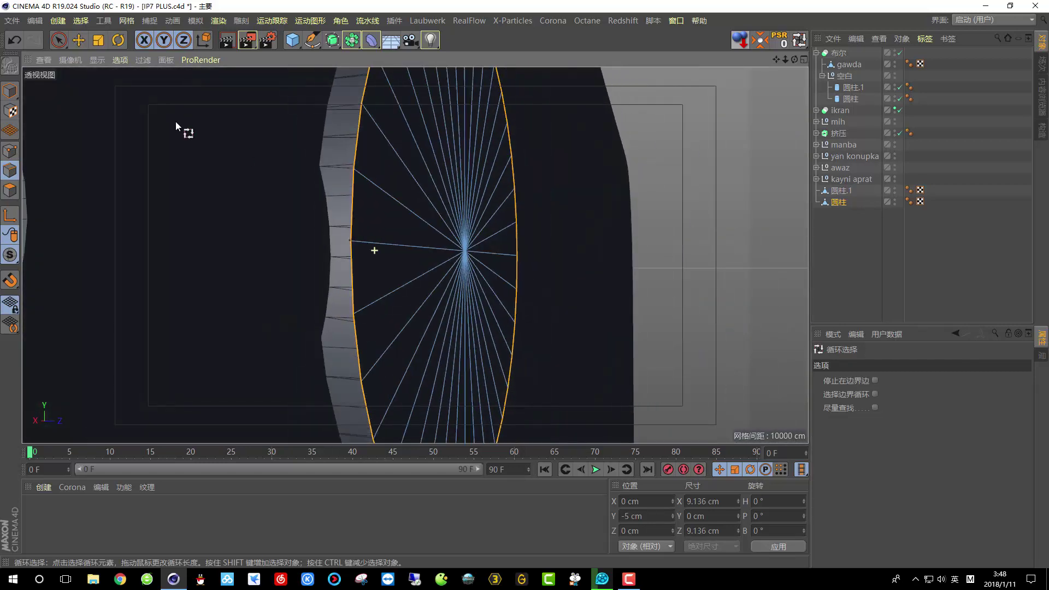
left_click(78, 39)
left_click_drag(378, 173, 375, 238, "alt")
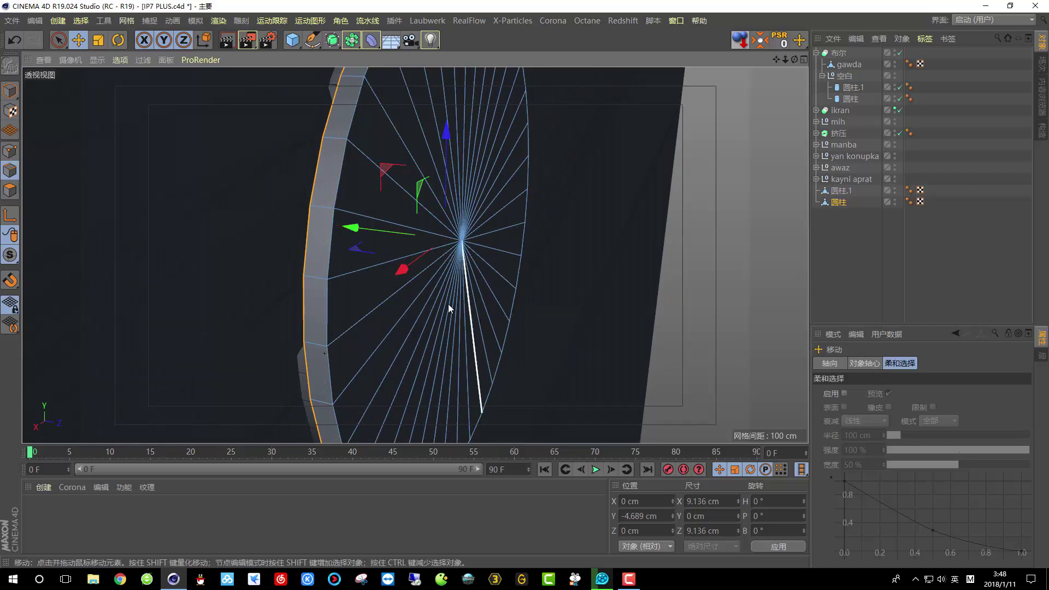
Move the whole rimmed large disc further along its axis into the opening, to about Z 2.15 cm
left_click(10, 90)
left_click_drag(196, 206, 179, 205)
scroll(371, 134, "up", 10)
left_click_drag(393, 156, 274, 220, "alt")
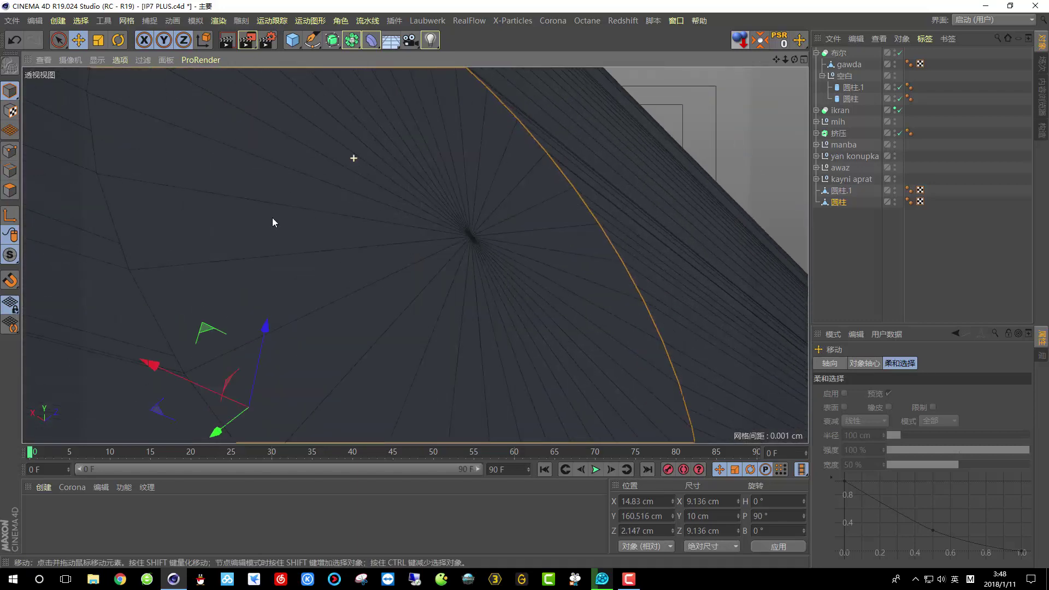
Bevel the large disc's outer edge loop with a 0.05 cm offset and 4 subdivisions
left_click(10, 171)
double_click(117, 236)
scroll(291, 290, "down", 5)
scroll(383, 328, "up", 6)
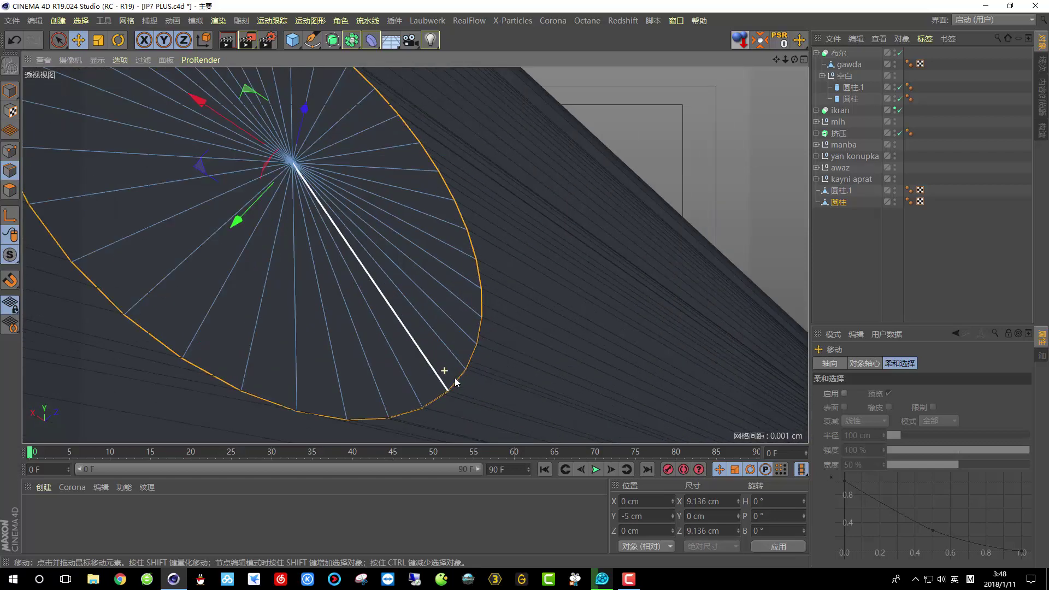
scroll(456, 382, "up", 3)
right_click(503, 175)
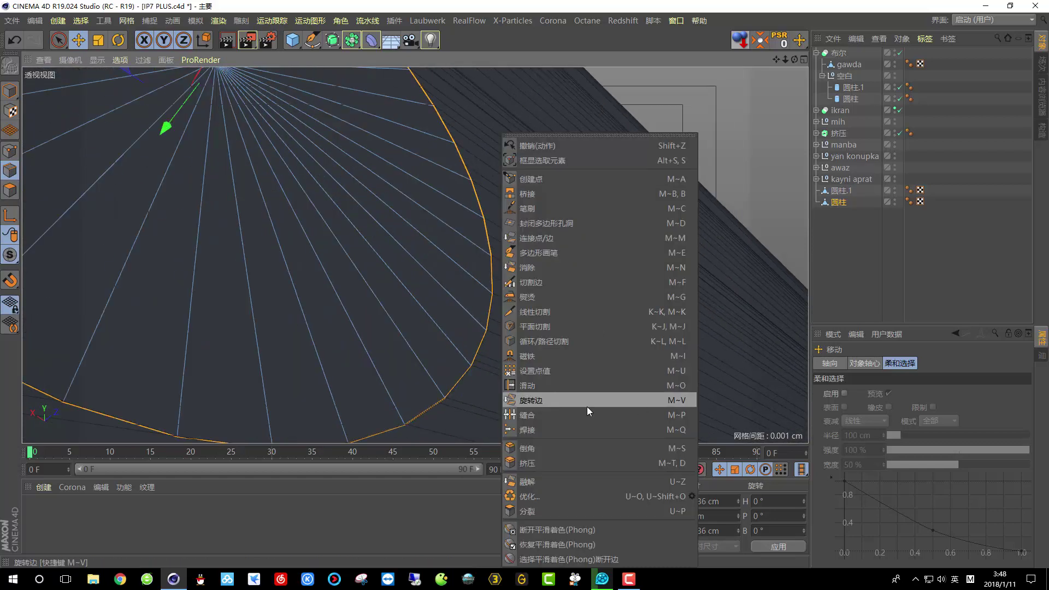
left_click(562, 448)
mouse_move(527, 363)
left_mouse_down()
mouse_move(558, 363)
mouse_move(534, 363)
left_mouse_up()
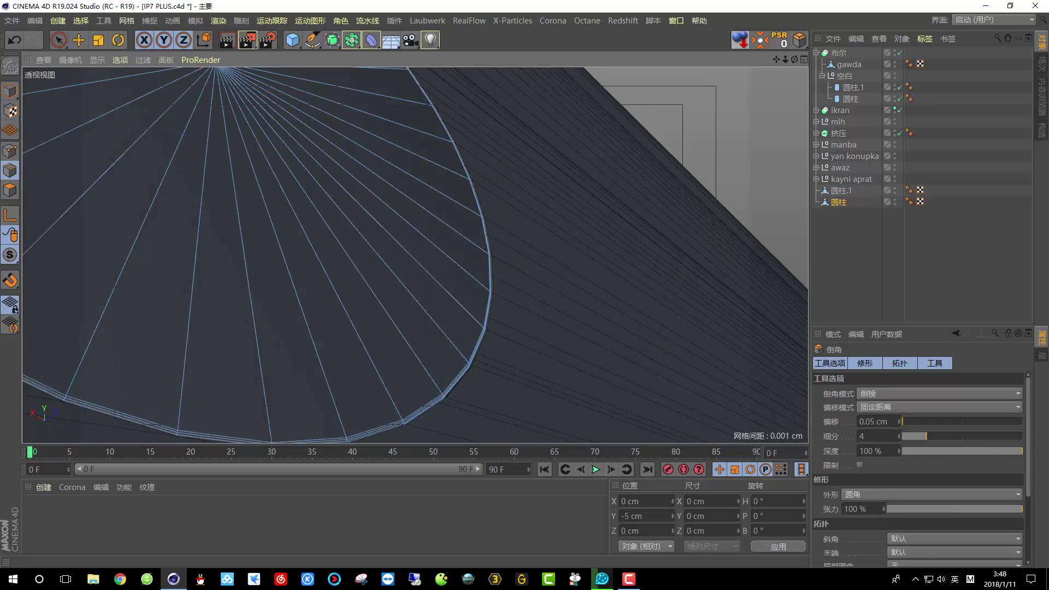
Render a viewport preview of the phone's back with the camera and the large disc in view
scroll(527, 356, "down", 6)
left_click_drag(368, 382, 434, 319, "alt")
scroll(434, 319, "down", 5)
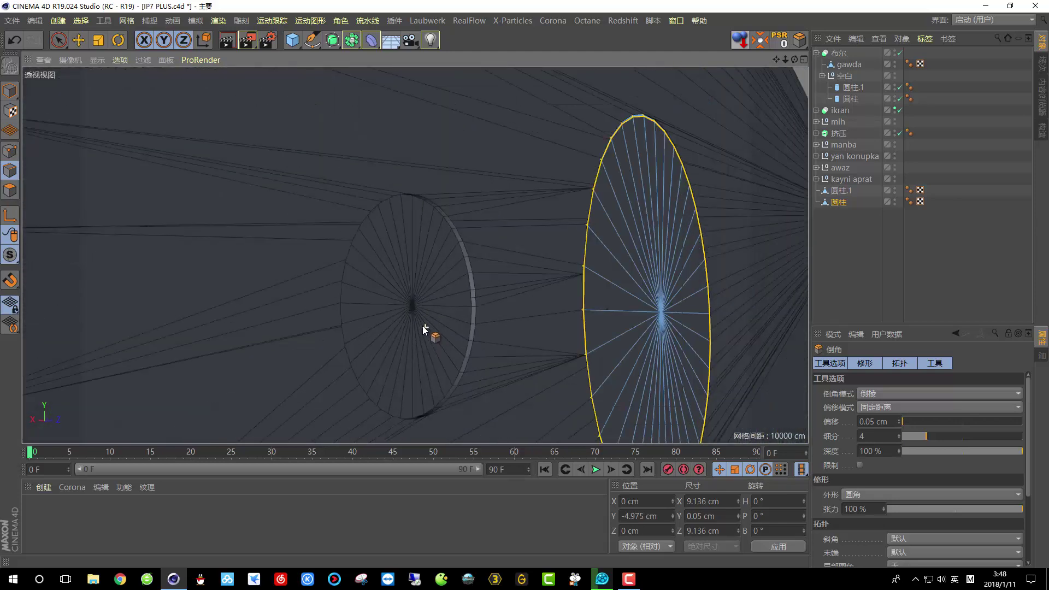
scroll(425, 326, "down", 8)
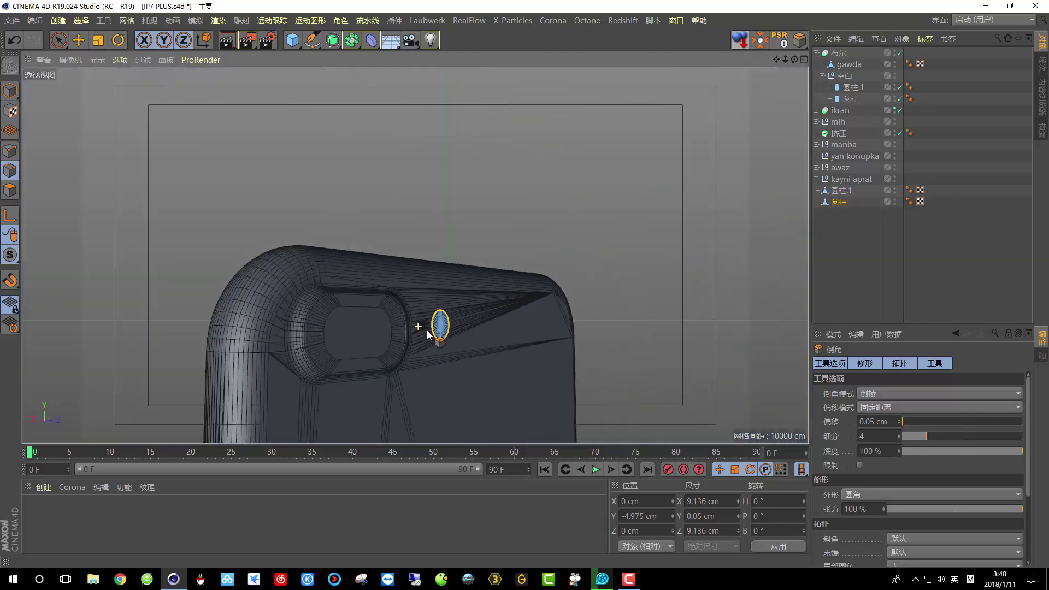
left_click_drag(461, 267, 509, 239, "alt")
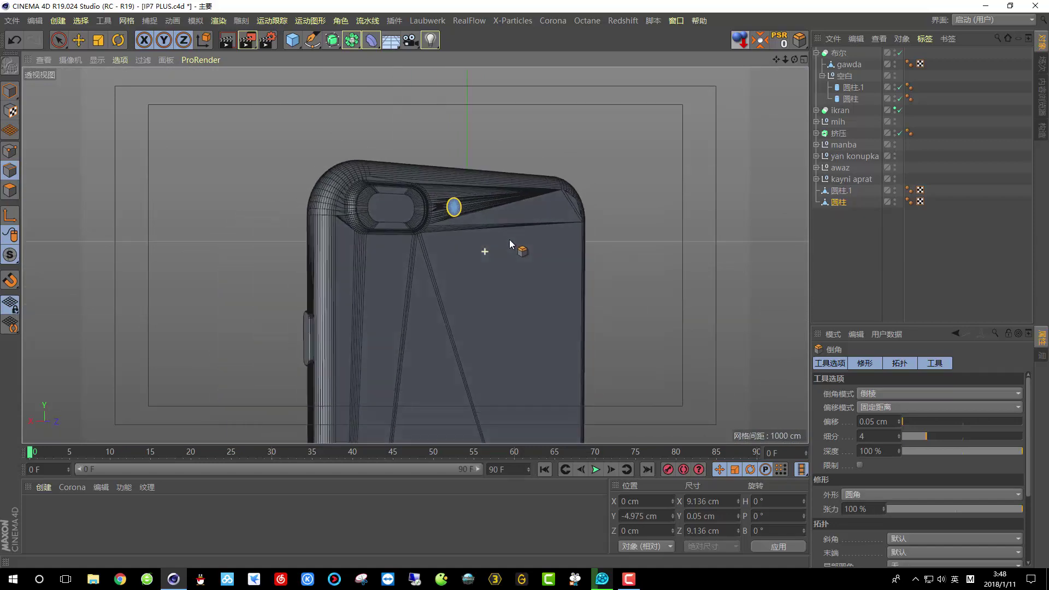
left_click(227, 42)
Examine the large disc's bevelled rim and its fit in the opening from close up
scroll(445, 209, "up", 8)
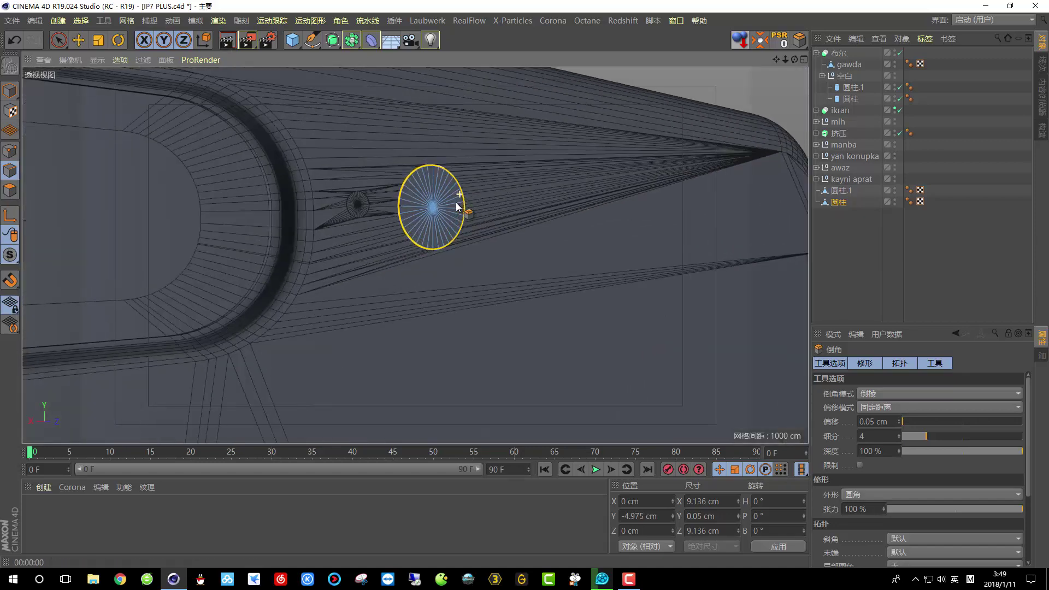
scroll(457, 206, "up", 5)
left_click_drag(394, 186, 377, 157, "alt")
scroll(490, 274, "up", 5)
left_click_drag(492, 276, 504, 206, "alt")
scroll(569, 272, "up", 8)
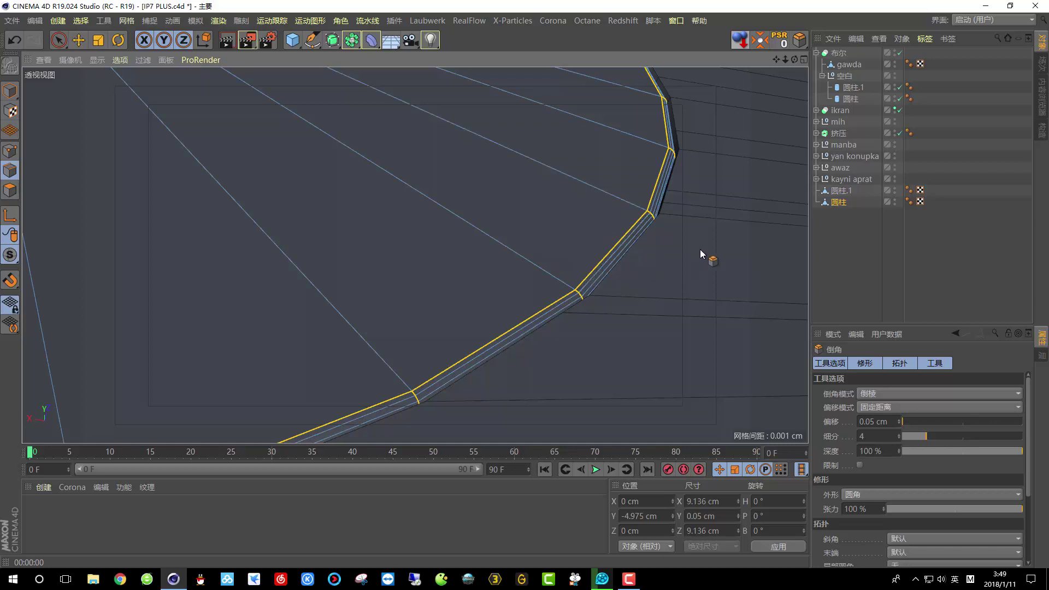
scroll(669, 259, "up", 3)
scroll(669, 260, "down", 8)
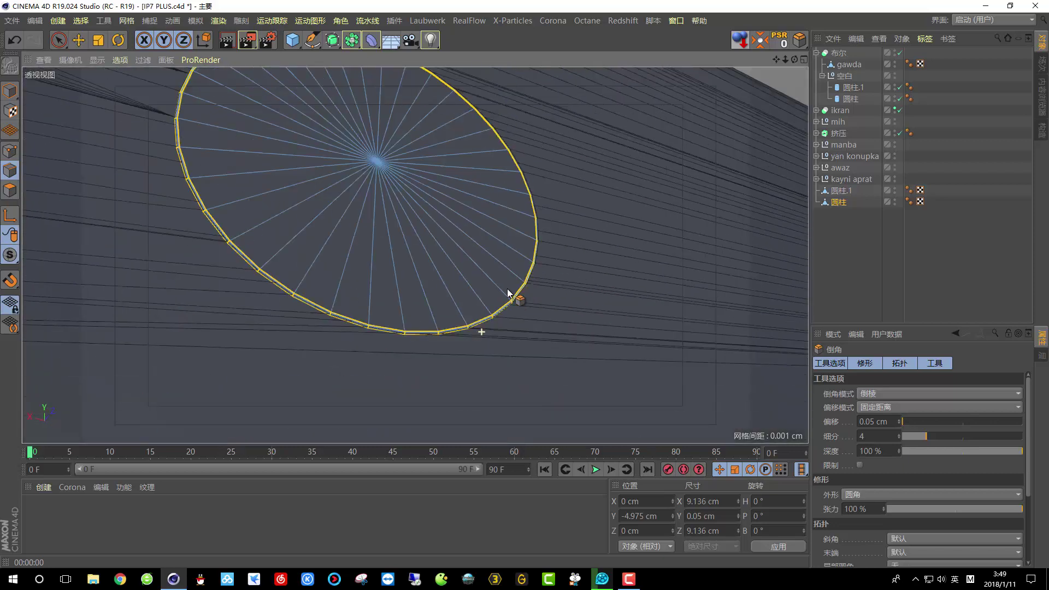
scroll(508, 293, "down", 10)
Convert the Ikran boolean that forms the phone's front with the earpiece slot into editable geometry
left_click_drag(508, 293, 558, 195, "alt")
scroll(375, 175, "up", 3)
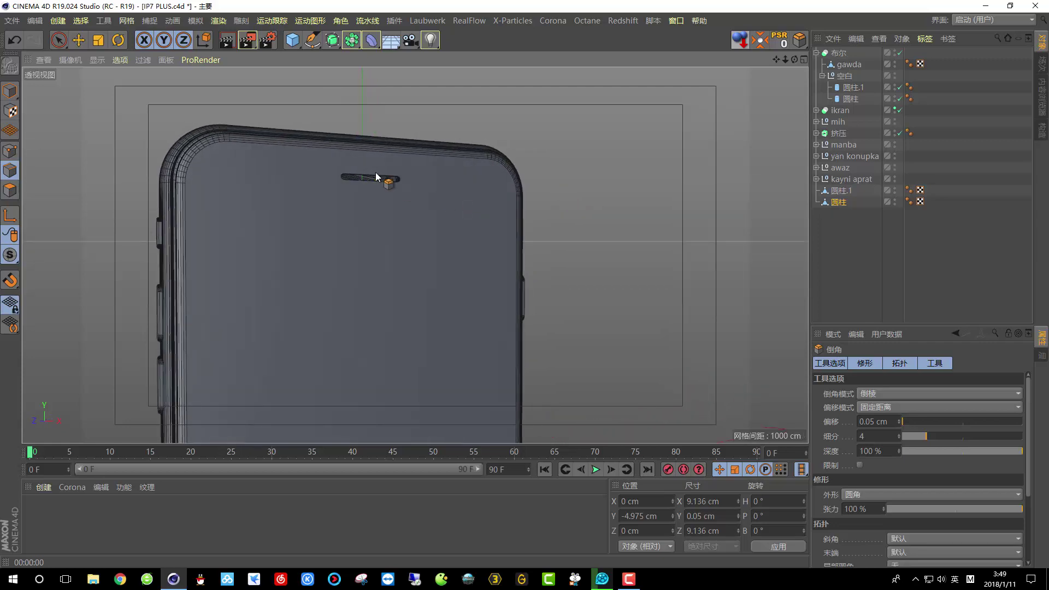
scroll(377, 175, "up", 5)
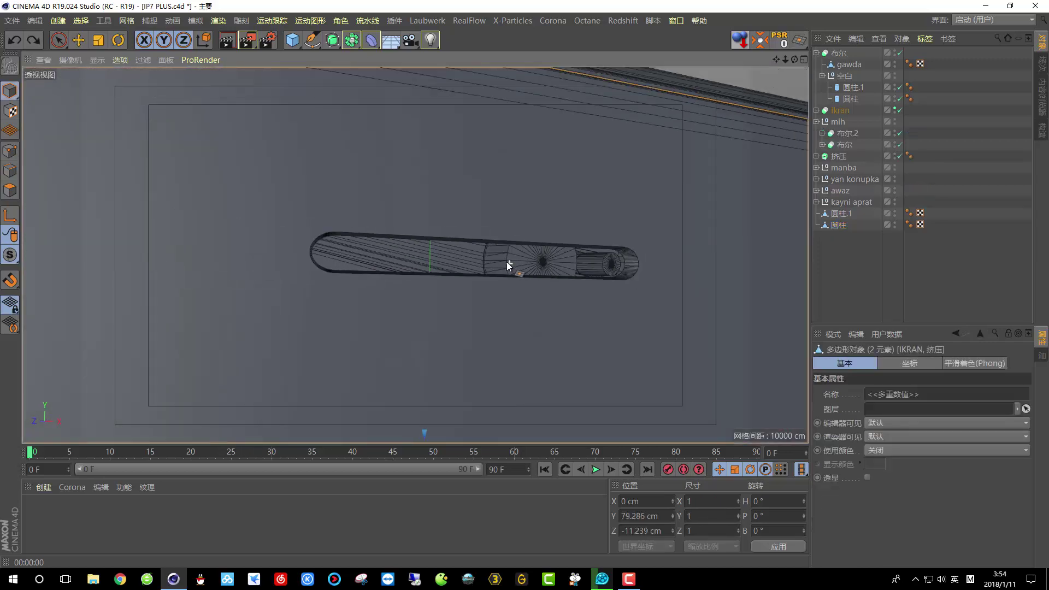
scroll(476, 259, "up", 3)
left_click_drag(499, 269, 533, 282, "alt")
scroll(543, 252, "down", 3)
scroll(532, 282, "down", 2)
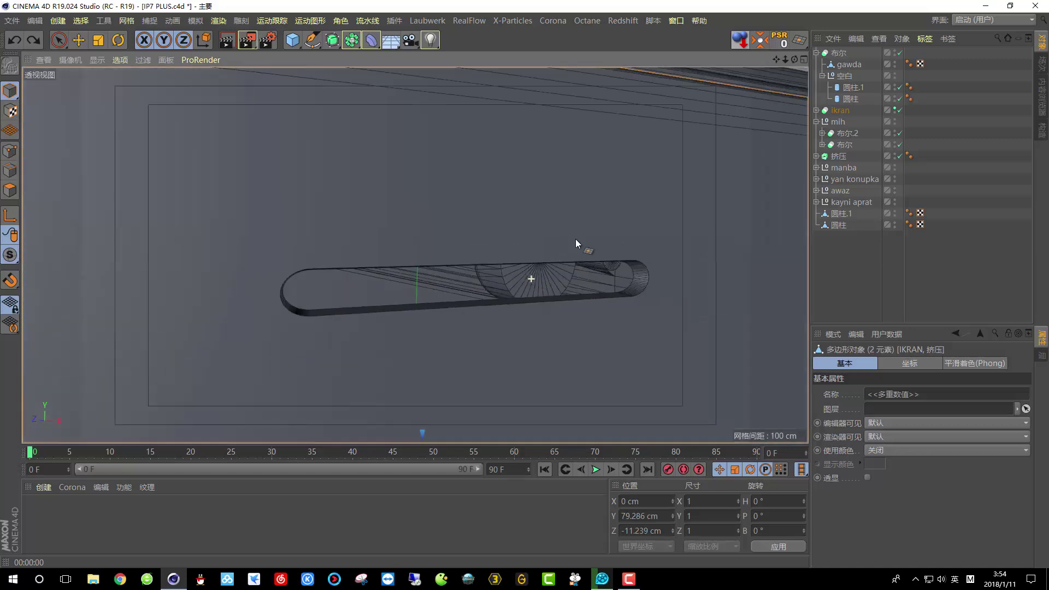
left_click(817, 110)
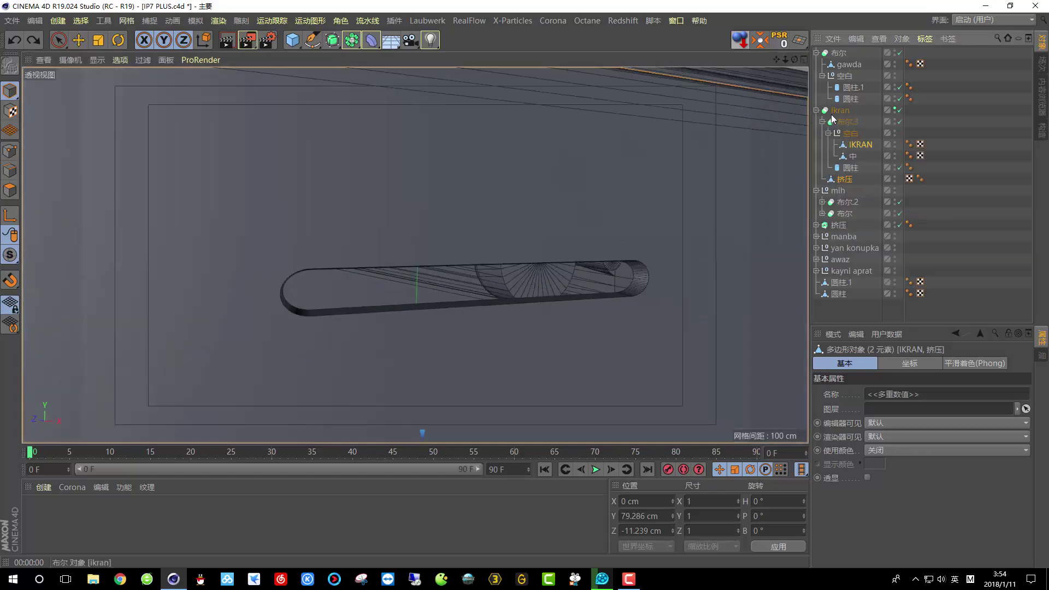
left_click_drag(481, 192, 472, 266, "alt")
left_click(841, 111)
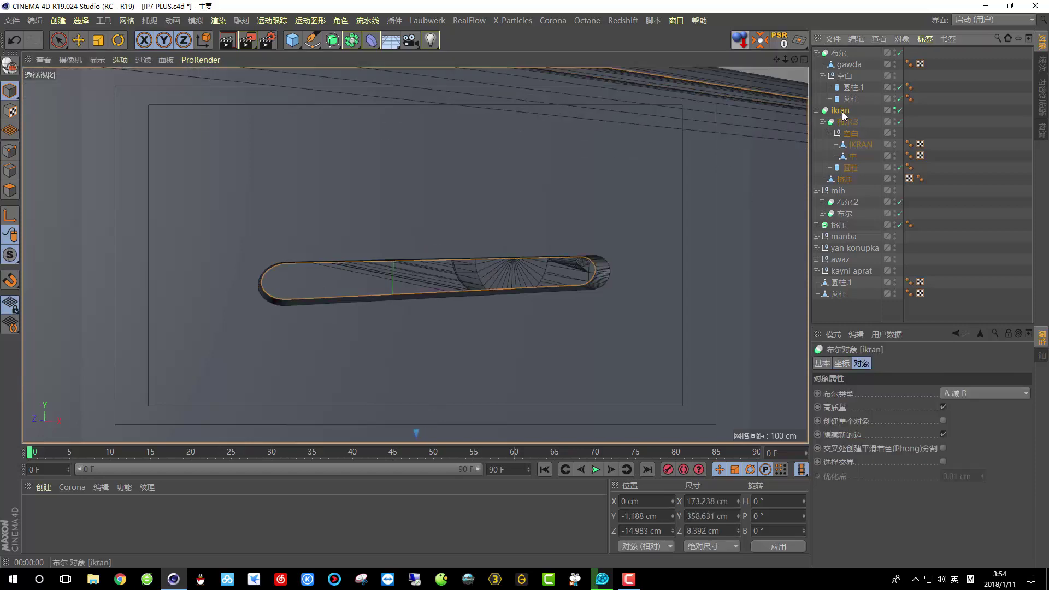
left_click(6, 66)
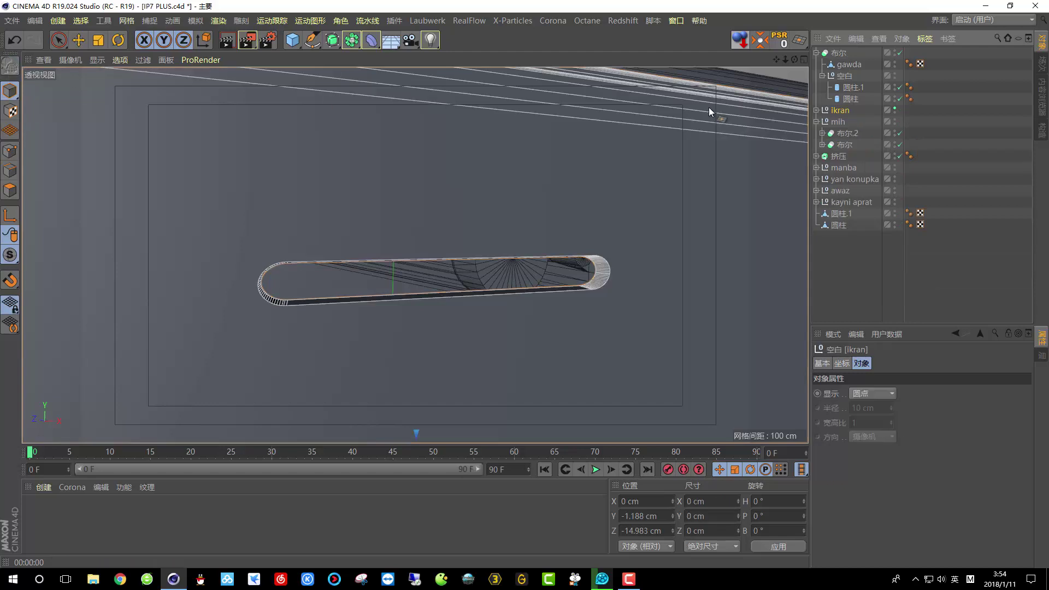
Close the earpiece slot's open polygon hole on the 挤压 object inside the Ikran group and render a preview
left_click(815, 110)
left_click(822, 121)
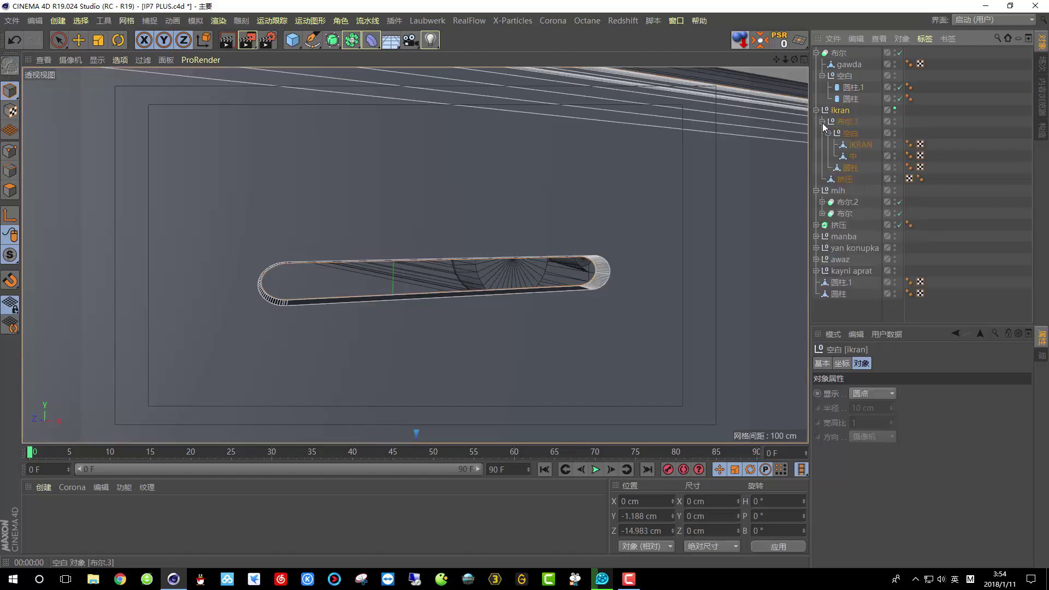
left_click(847, 169)
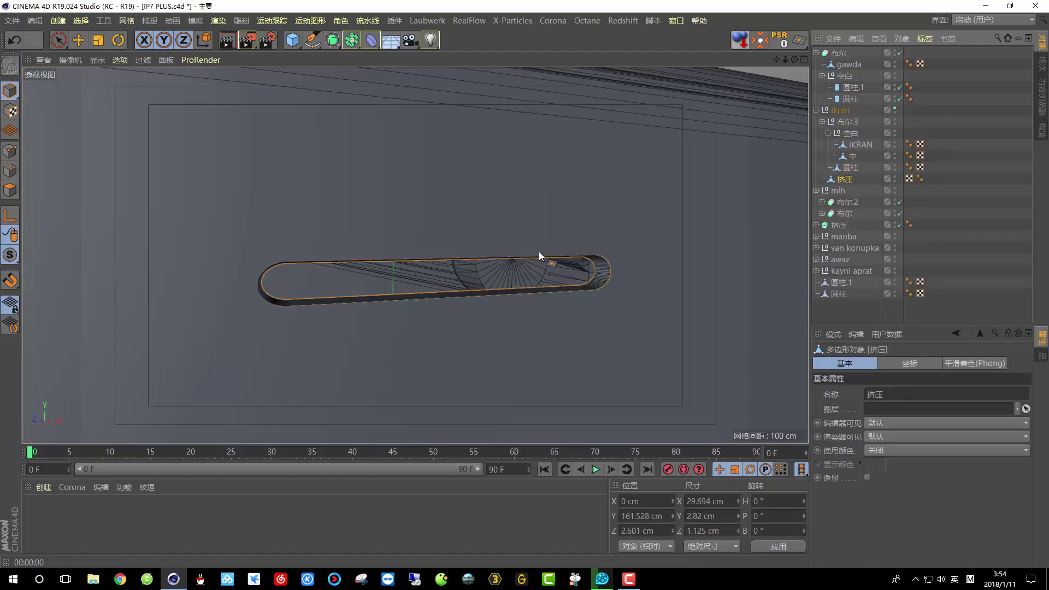
scroll(539, 256, "up", 3)
right_click(534, 175)
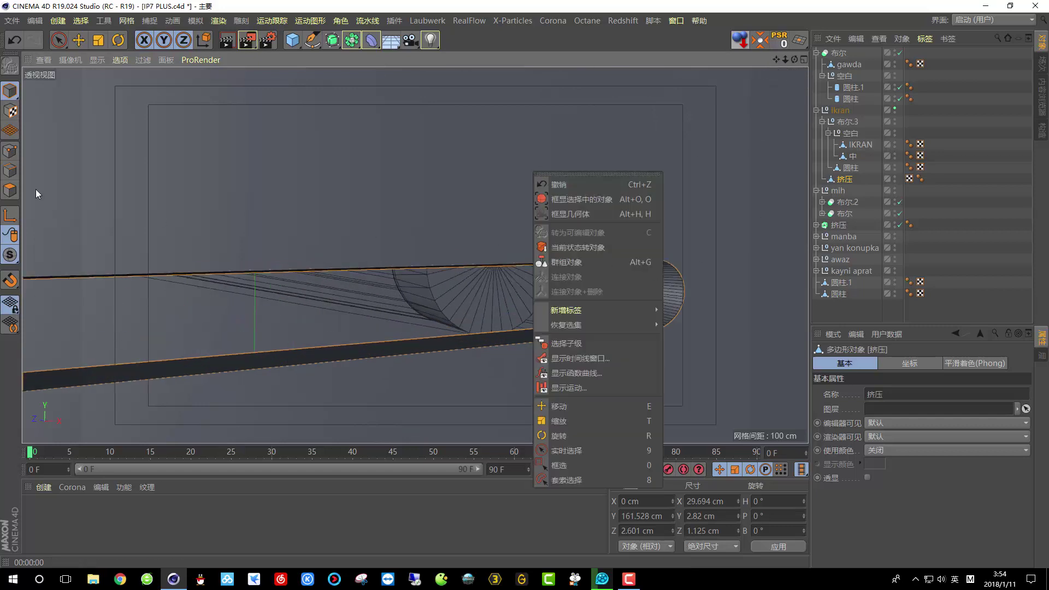
left_click(11, 190)
key("m")
key("d")
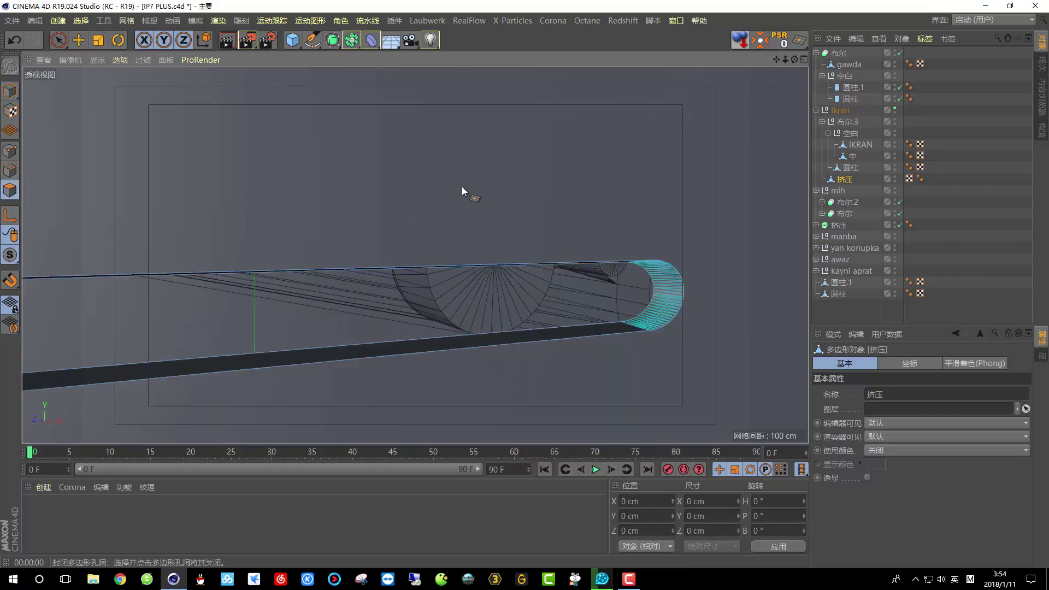
right_click(403, 192)
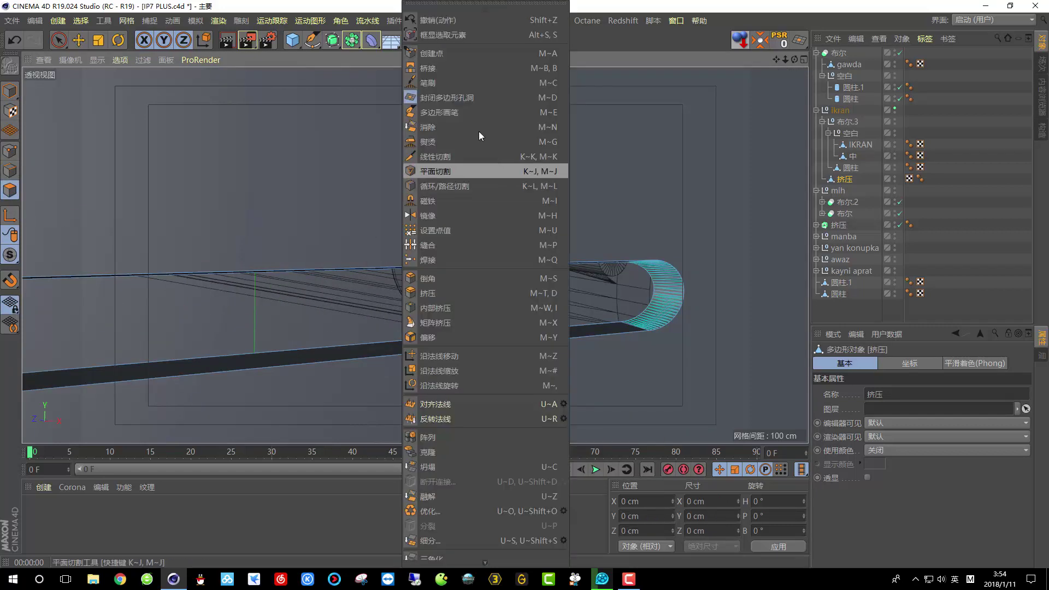
left_click(461, 100)
left_click_drag(550, 271, 262, 83, "alt")
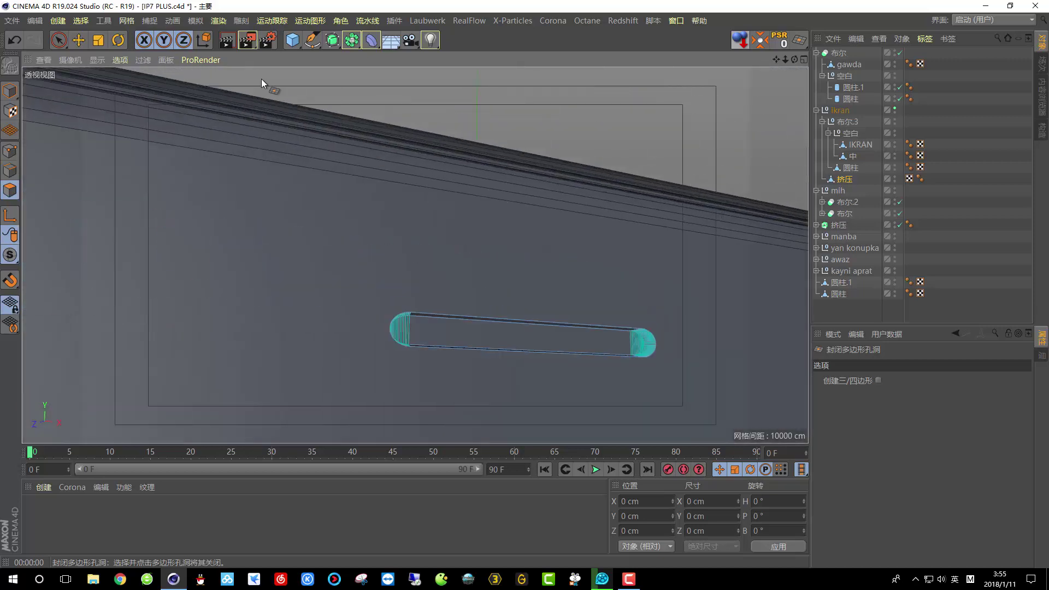
left_click(227, 41)
mouse_move(405, 225)
left_mouse_down("alt")
mouse_move(442, 255)
mouse_move(490, 255)
mouse_move(564, 404)
left_mouse_up("alt")
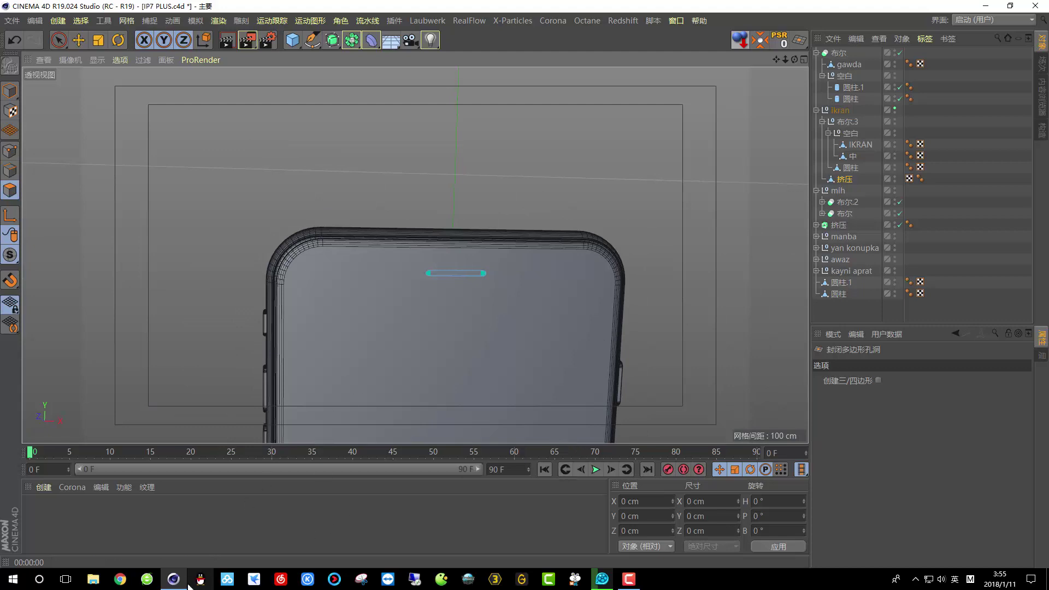
Switch to File Explorer and open the iphone 7plus reference folder inside C4D练习作品
key("super+d")
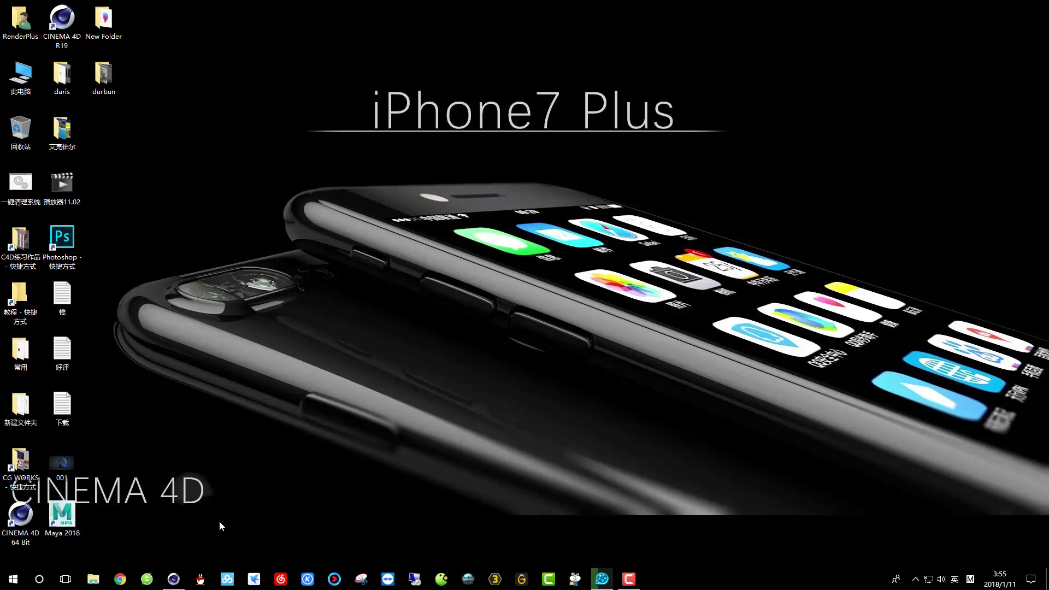
mouse_move(179, 588)
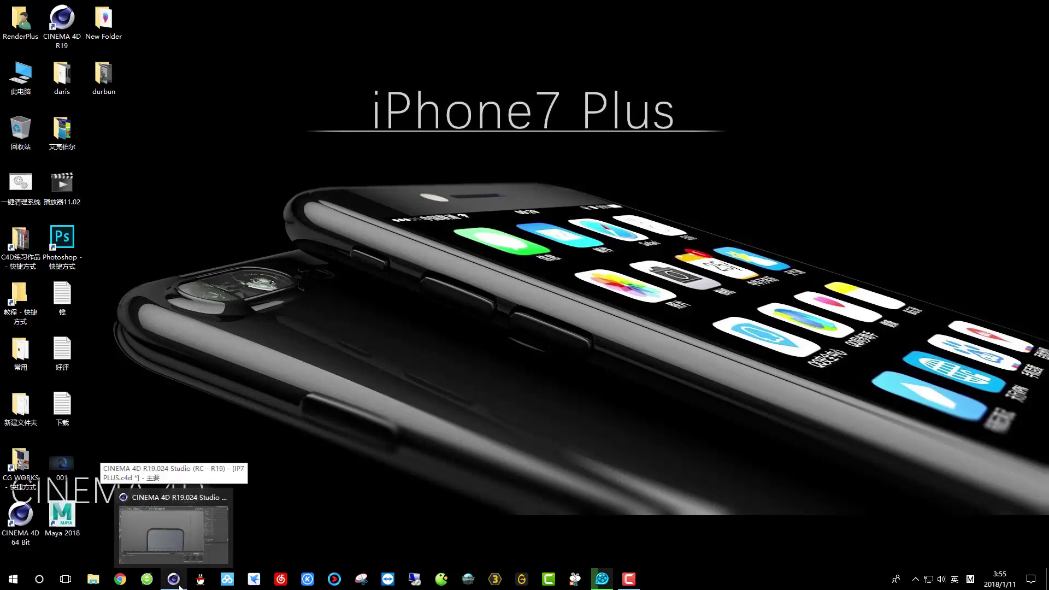
left_click(179, 587)
left_click(94, 585)
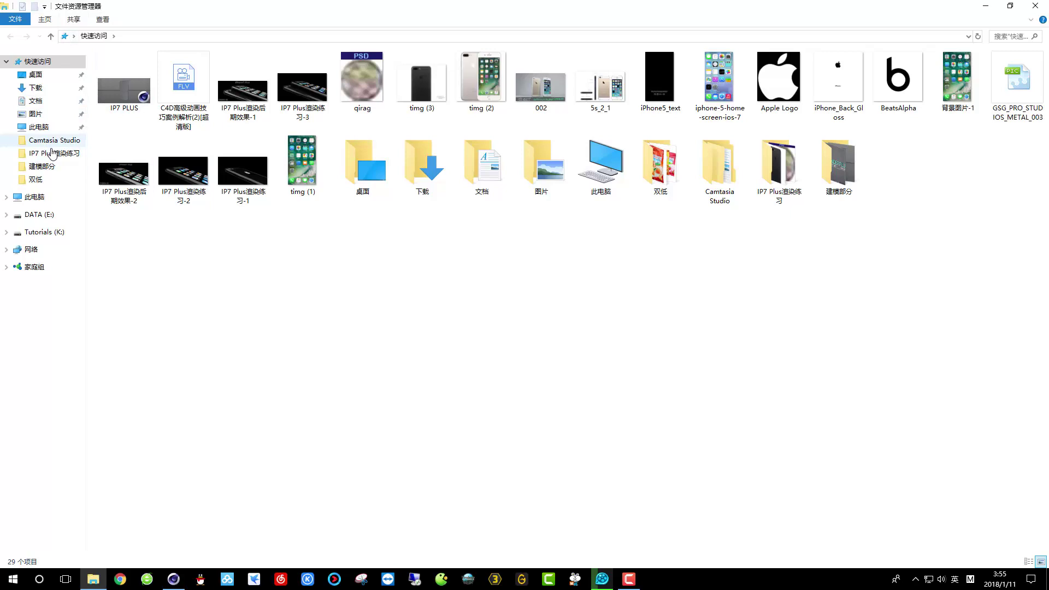
left_click(52, 153)
left_click(186, 36)
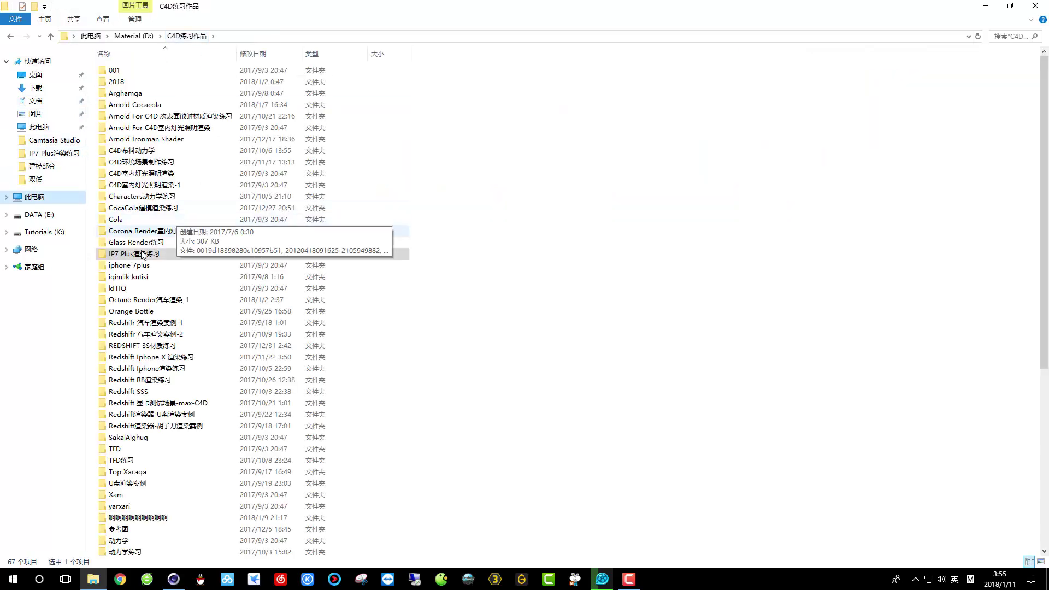
double_click(143, 267)
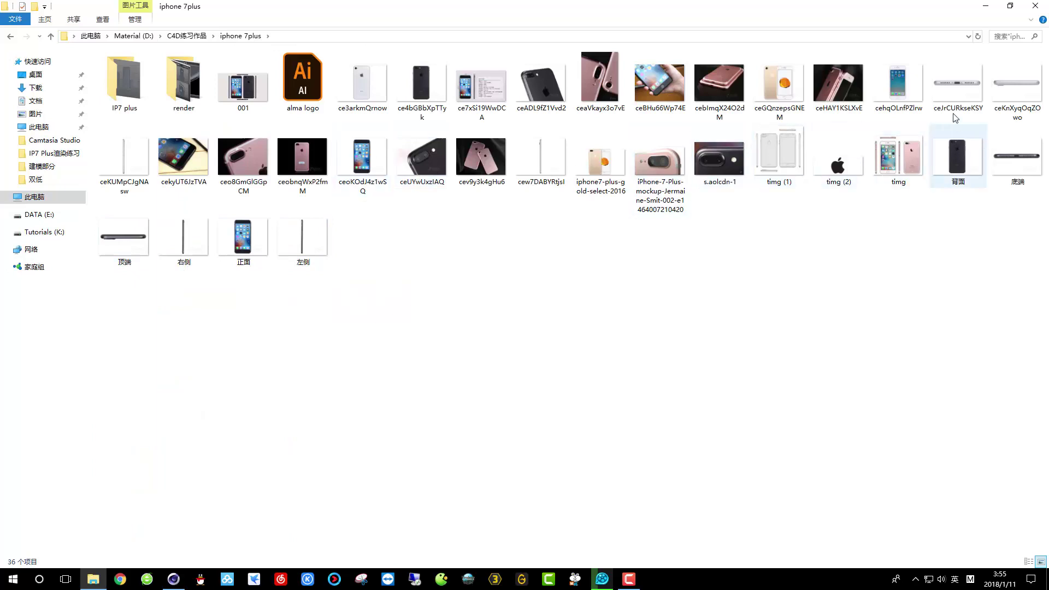
Open the front reference photo ceoKOdJ4z1wSQ and examine the area around the earpiece up close
double_click(366, 155)
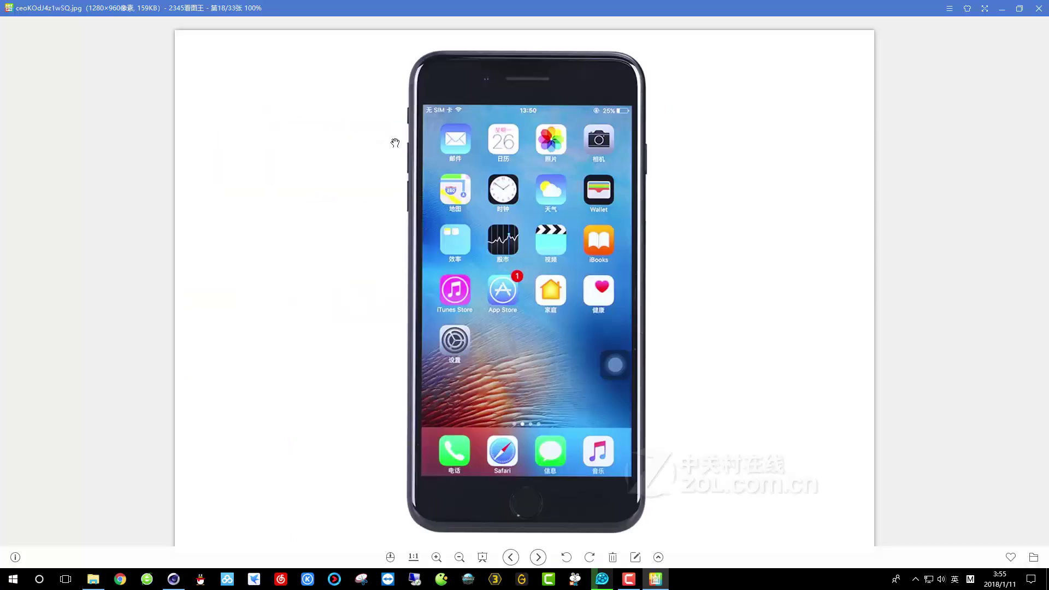
scroll(483, 86, "up", 10)
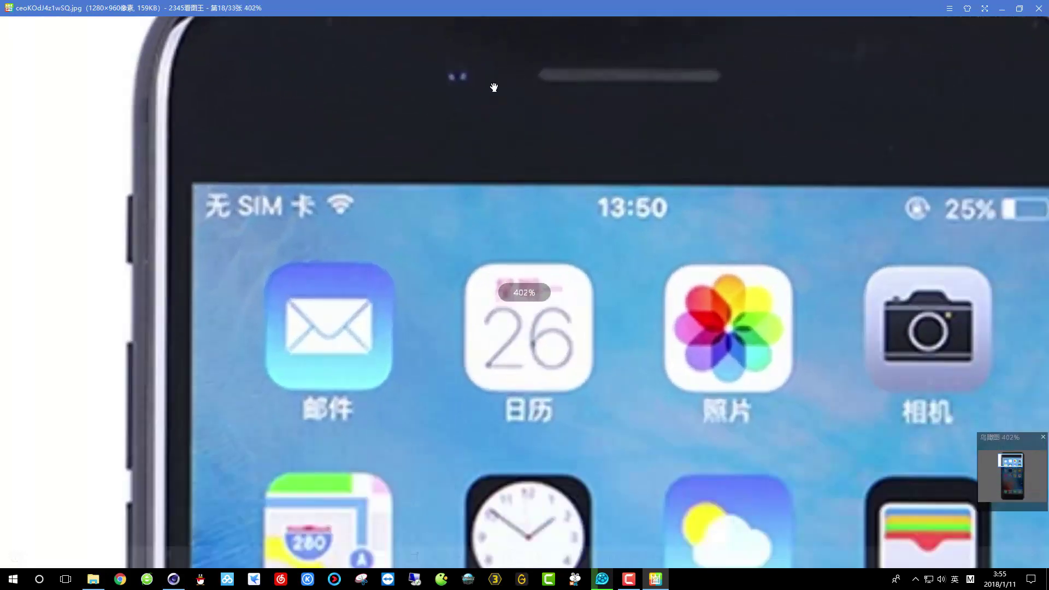
scroll(420, 232, "down", 10)
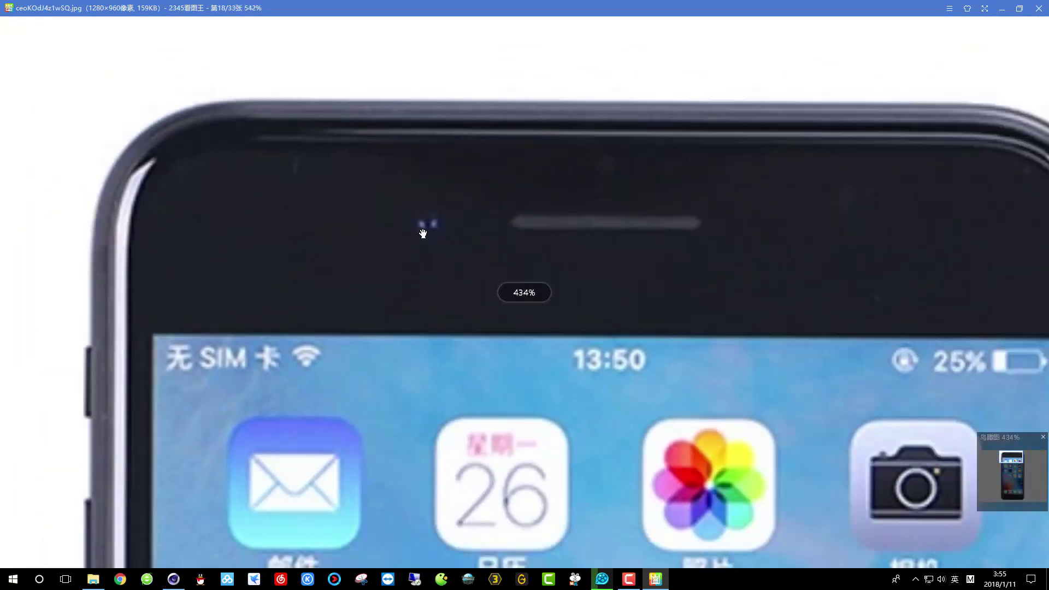
key("Escape")
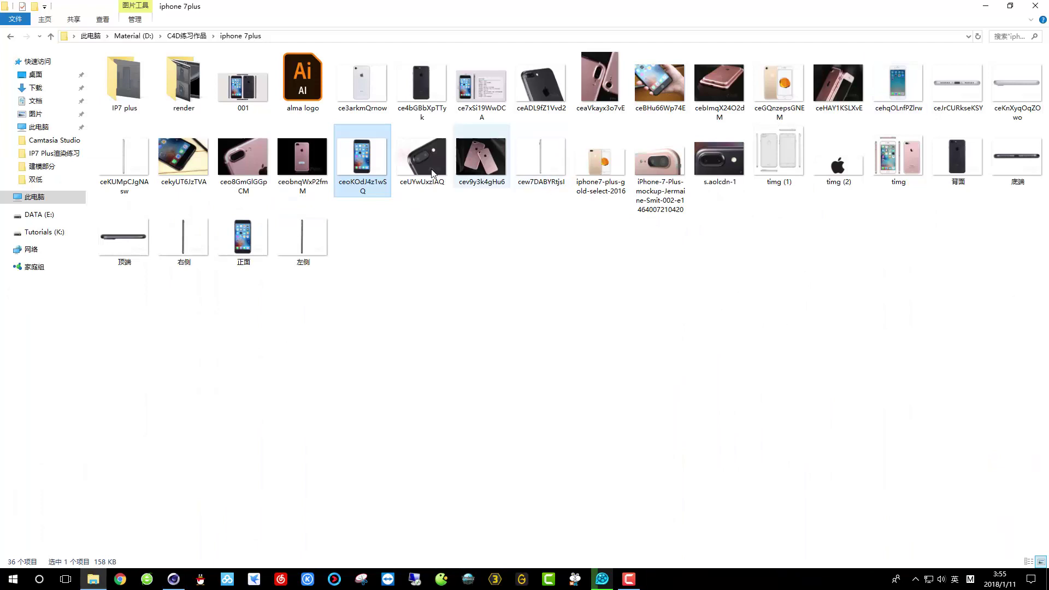
Open the back reference photo ce4bGBbXpTTyk and examine the camera and flash area
double_click(419, 87)
scroll(508, 73, "up", 3)
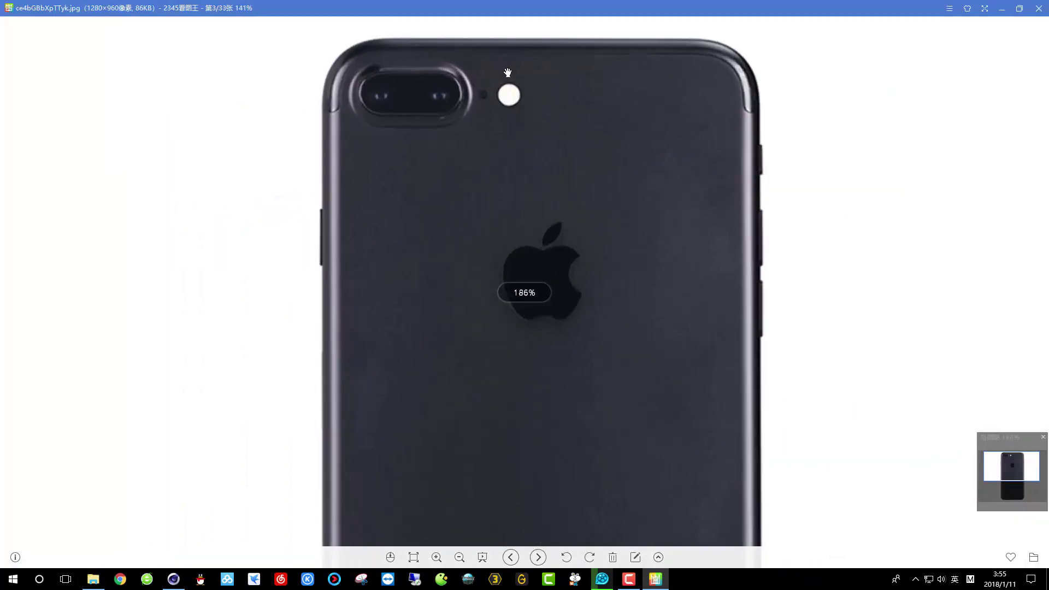
key("Escape")
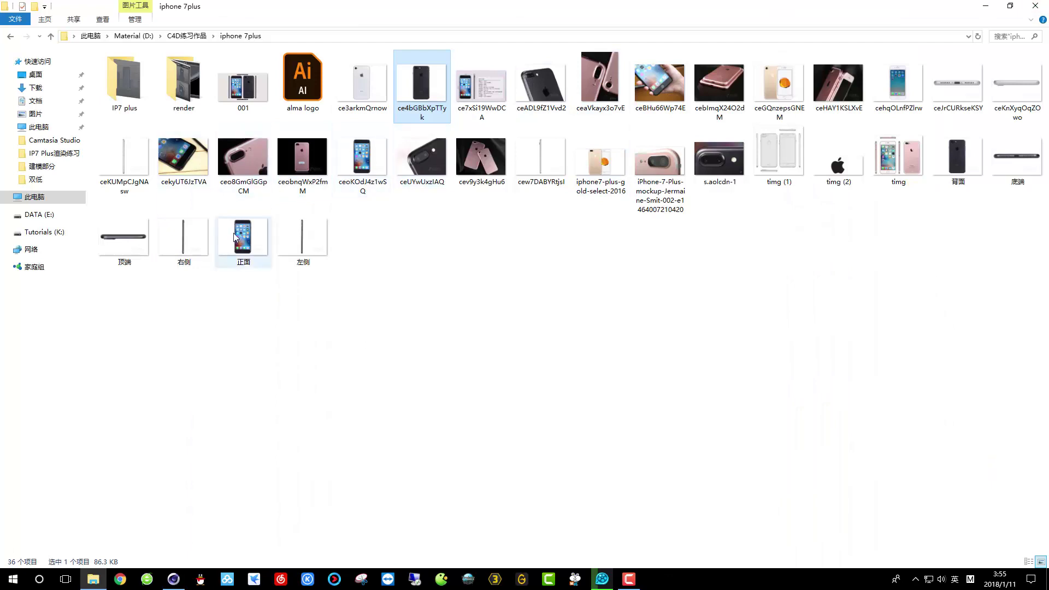
Open the reference photo cekyUT6JzTVA to view the phone's lower front with the home button
left_click(732, 160)
left_click(654, 171)
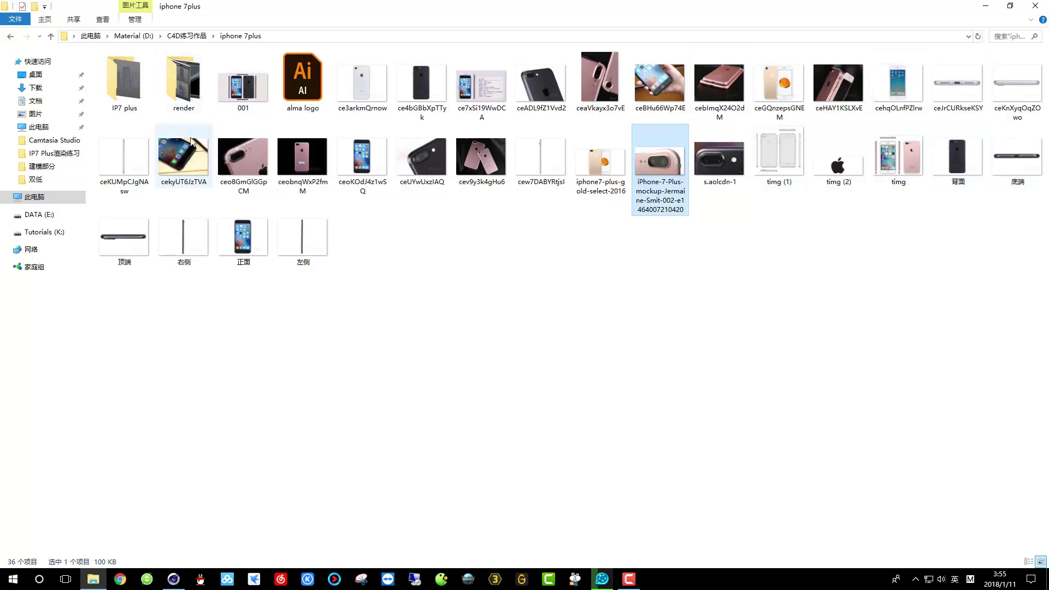
left_click(168, 160)
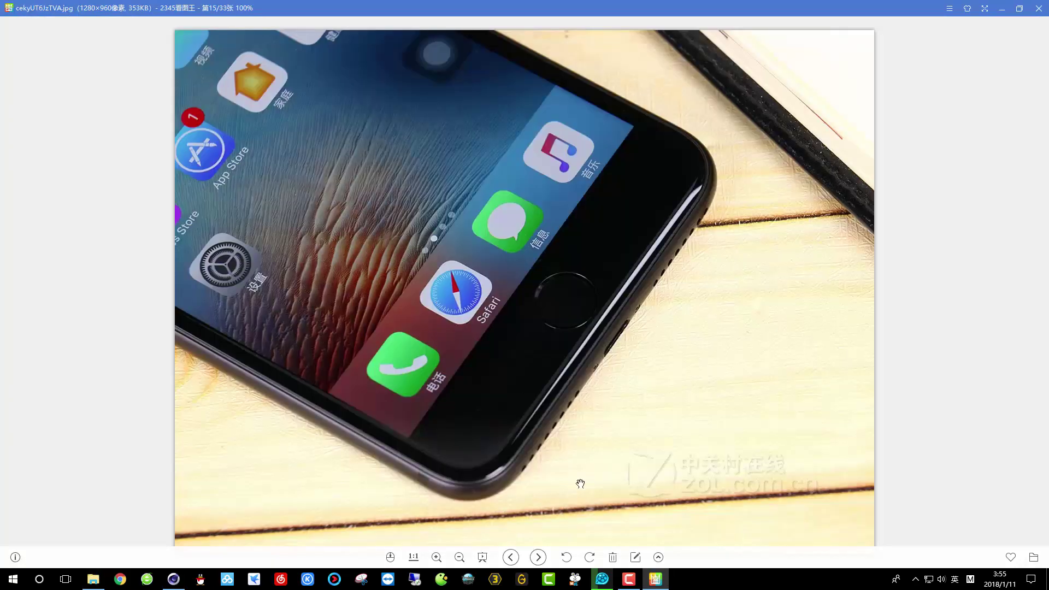
Page on to the front photo ceoKOdJ4z1wSQ and examine the sensor dots beside the earpiece up close
left_click(534, 565)
left_click(537, 565)
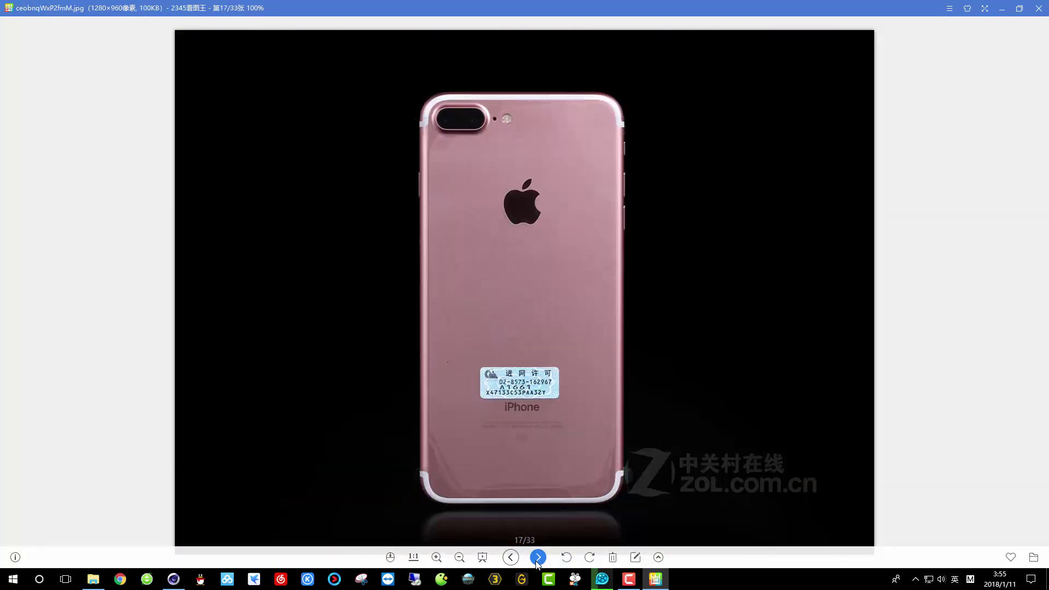
left_click(538, 564)
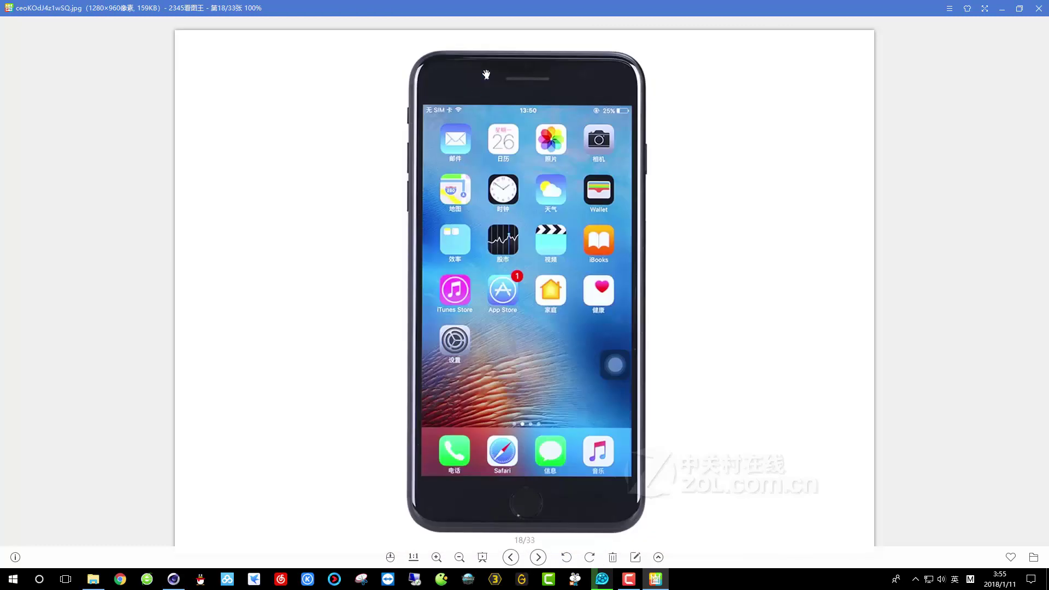
scroll(486, 74, "up", 10)
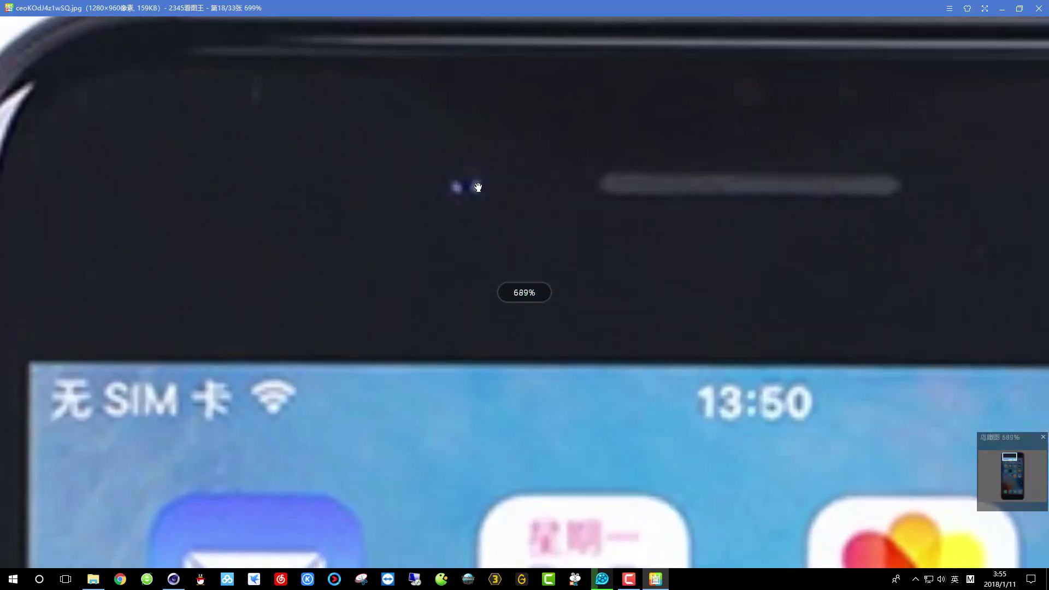
double_click(497, 271)
scroll(498, 271, "up", 3)
scroll(557, 272, "down", 5)
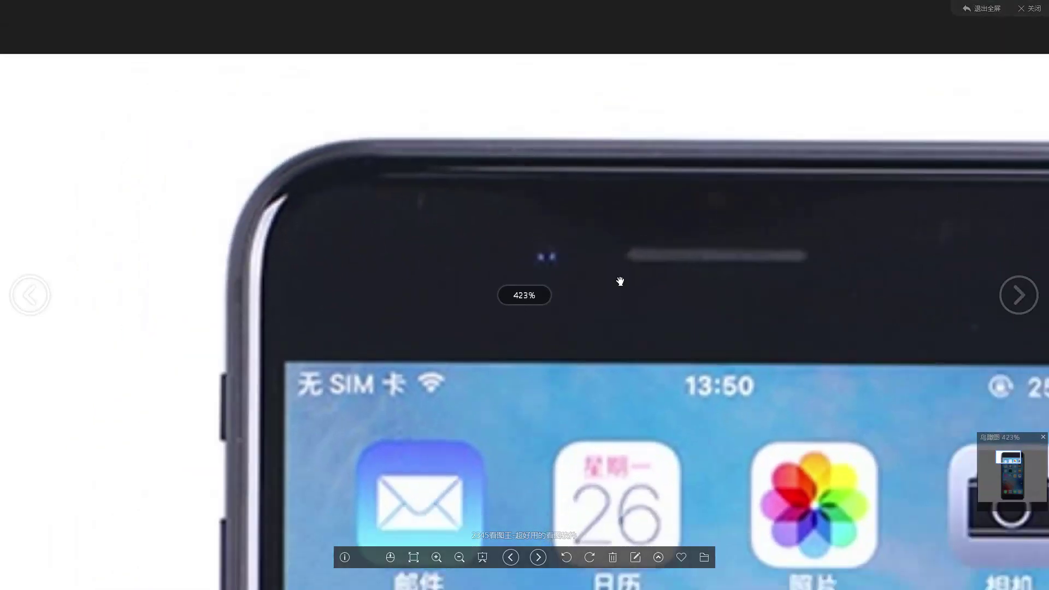
left_click(1030, 8)
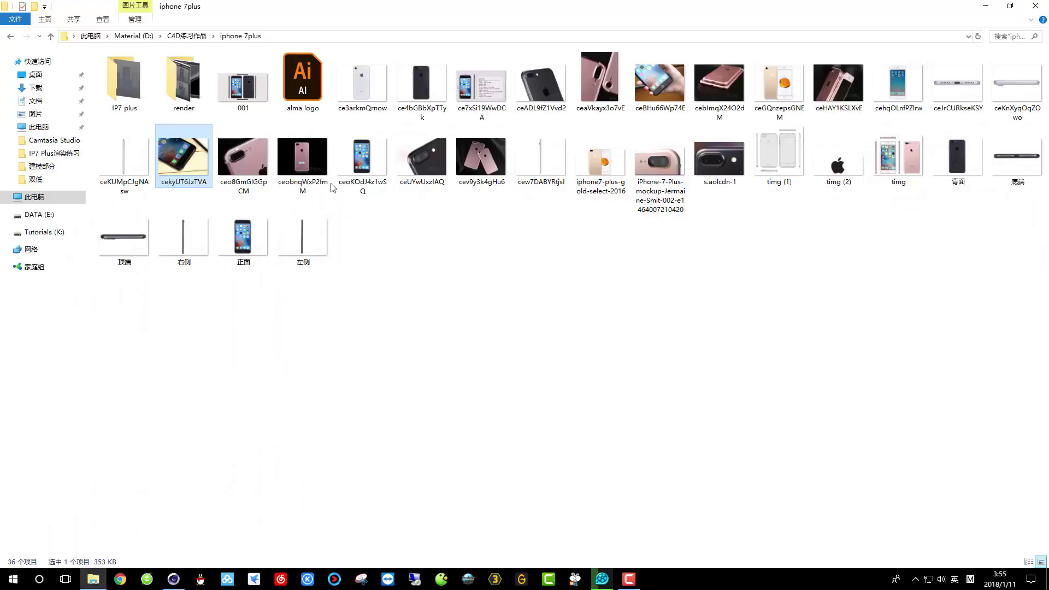
Reopen the front photo ceoKOdJ4z1wSQ to recheck the sensor area, and close the reference folder to return to Cinema 4D
double_click(344, 158)
scroll(499, 80, "up", 3)
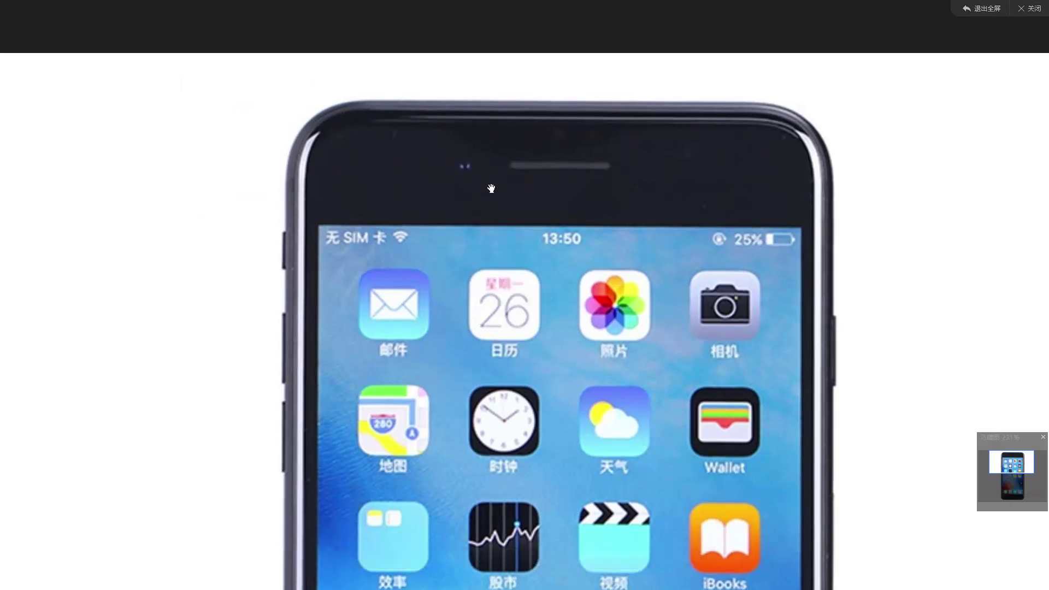
left_click(1032, 11)
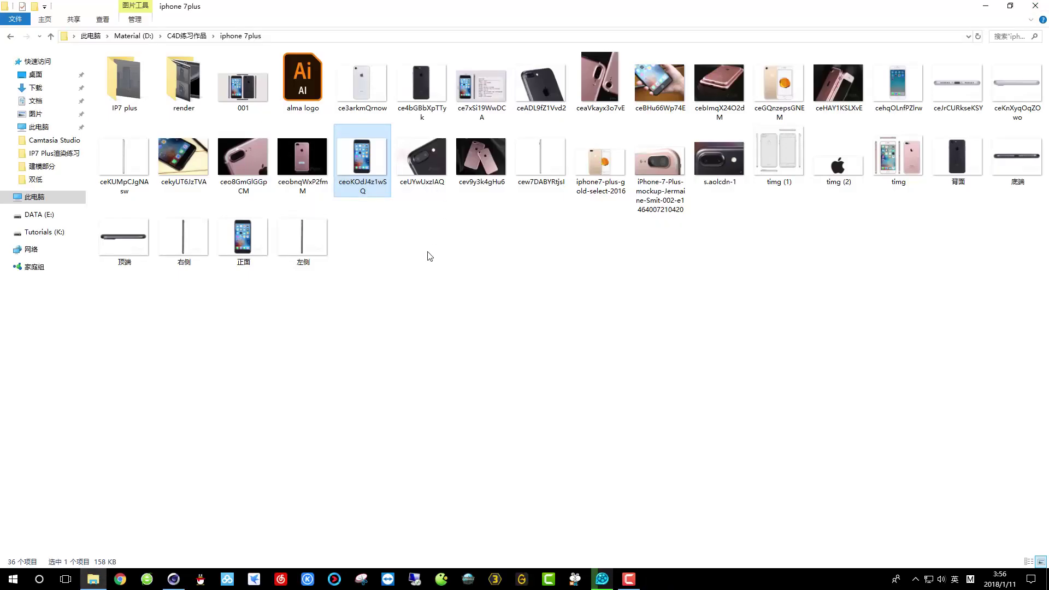
left_click(1036, 6)
Return to model mode and add a cylinder primitive to the phone scene
scroll(501, 220, "down", 1)
scroll(420, 281, "up", 4)
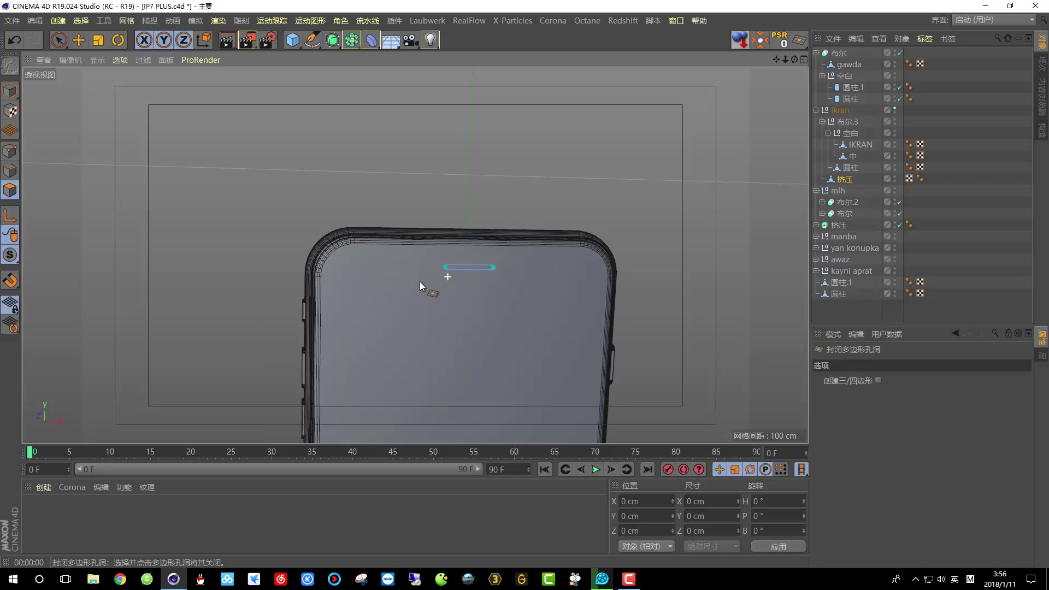
left_click_drag(408, 273, 422, 317, "alt")
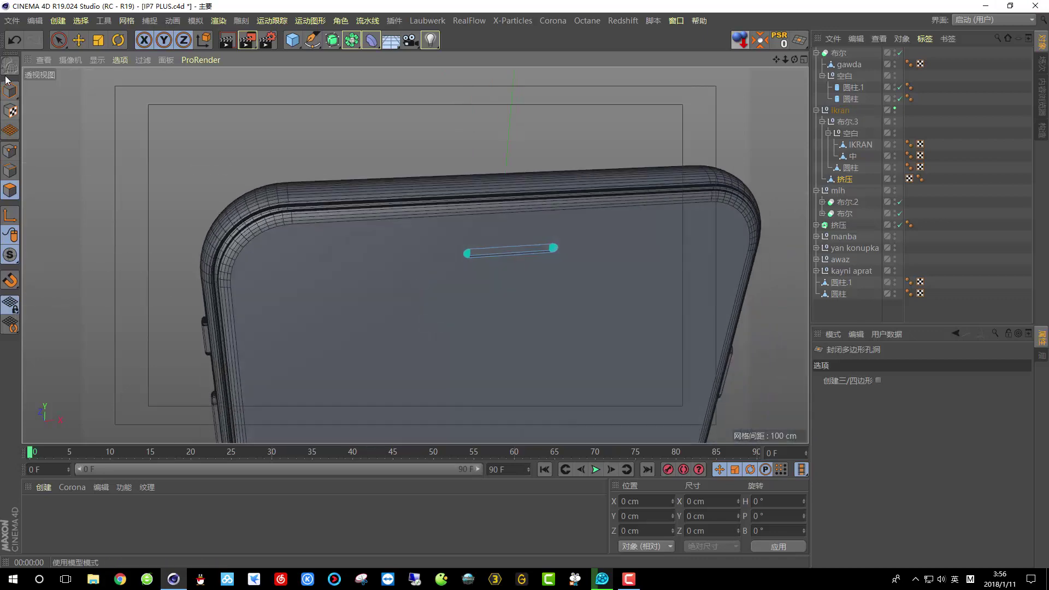
left_click(422, 317)
scroll(256, 150, "down", 1)
left_click(294, 42)
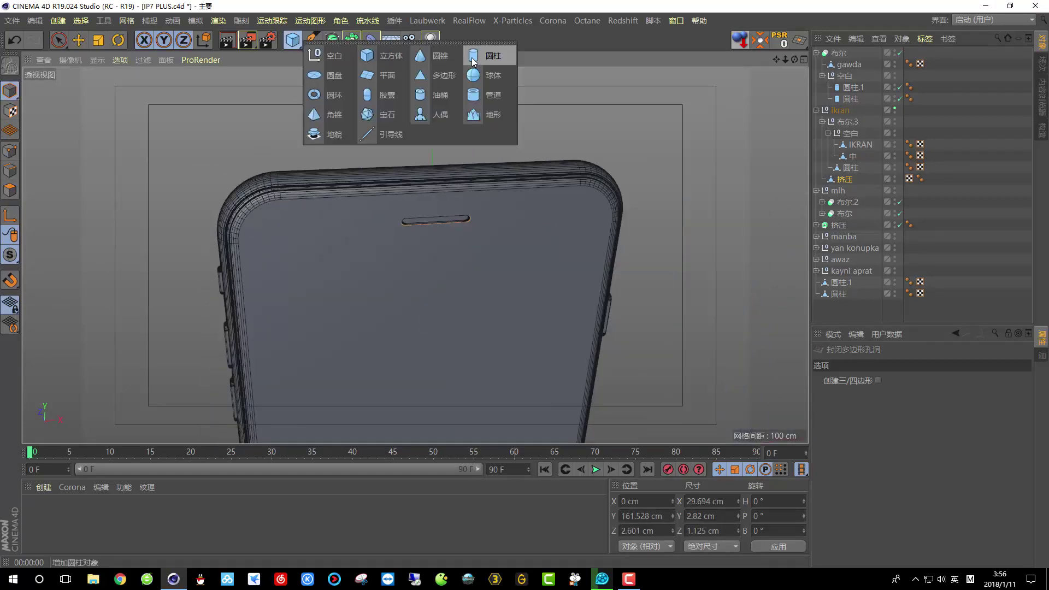
left_click(485, 57)
Rotate the new cylinder 90° in pitch to face the phone's front and shorten it to about 30.7 cm
left_click_drag(438, 273, 415, 181, "alt")
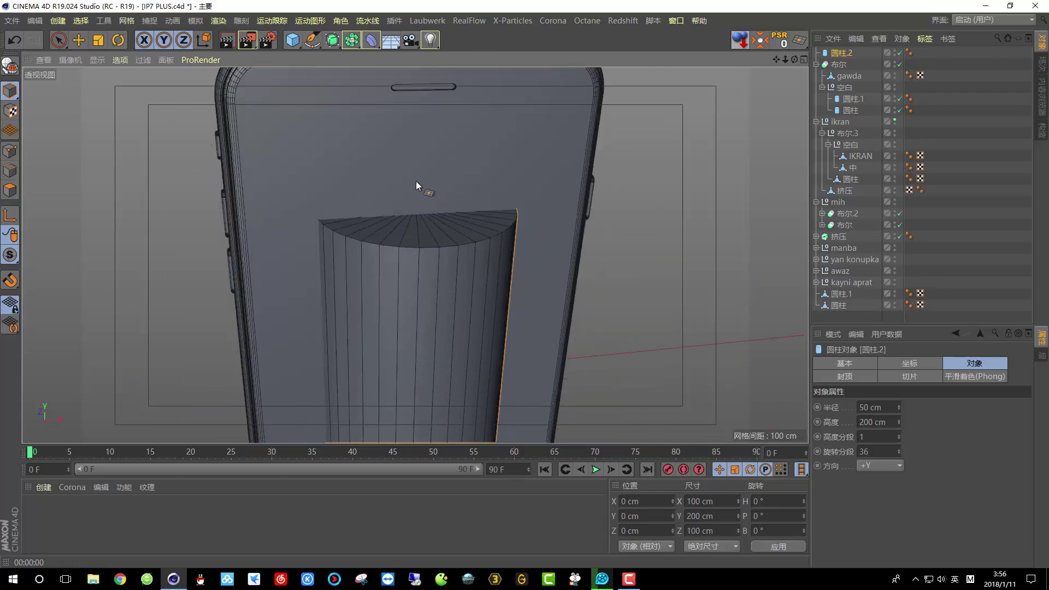
scroll(415, 182, "down", 1)
left_click(118, 41)
left_click_drag(418, 296, 417, 422)
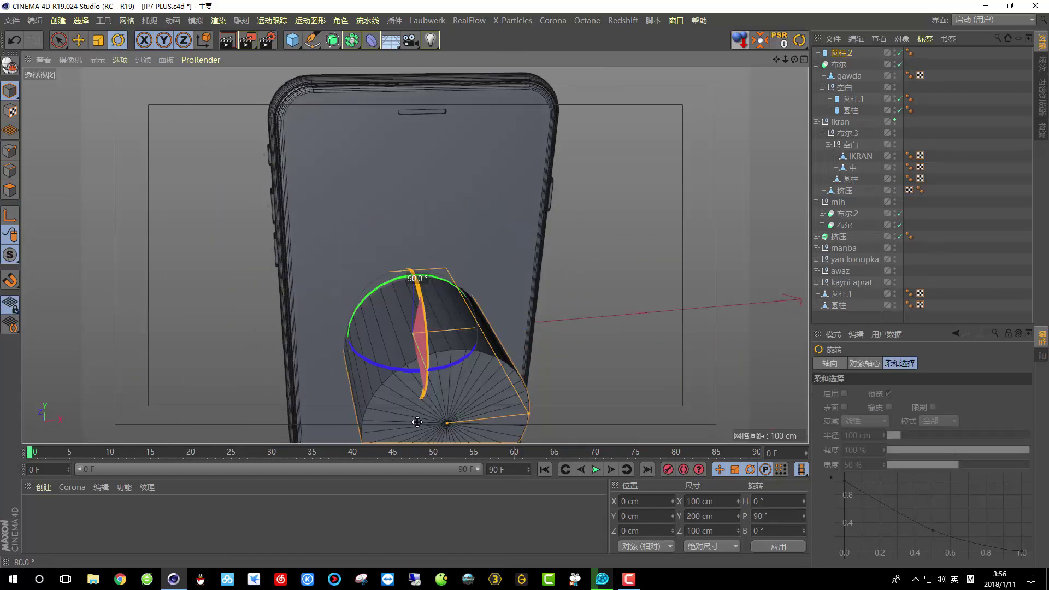
left_click_drag(411, 326, 306, 339, "alt")
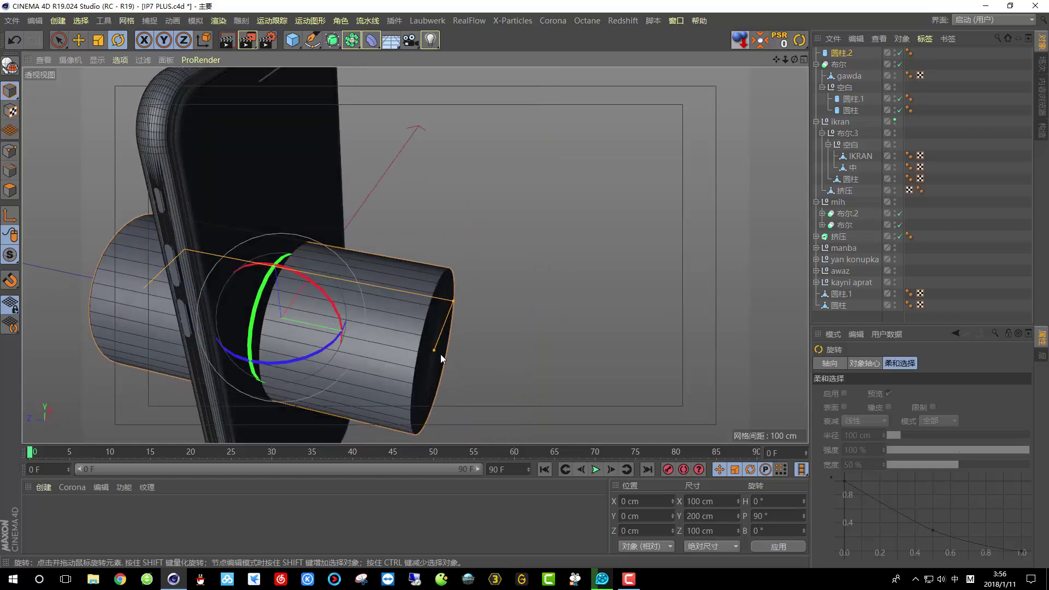
left_click_drag(435, 351, 303, 323)
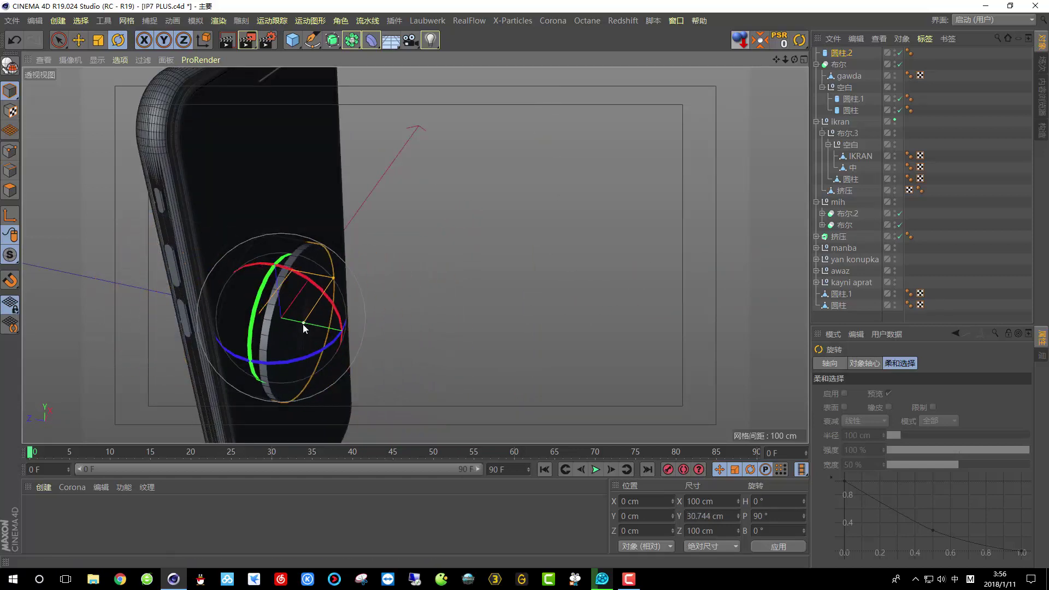
Scale the cylinder down uniformly to about 15.4 cm in diameter and 4.7 cm in height
left_click_drag(263, 251, 274, 231, "alt")
scroll(183, 174, "up", 10)
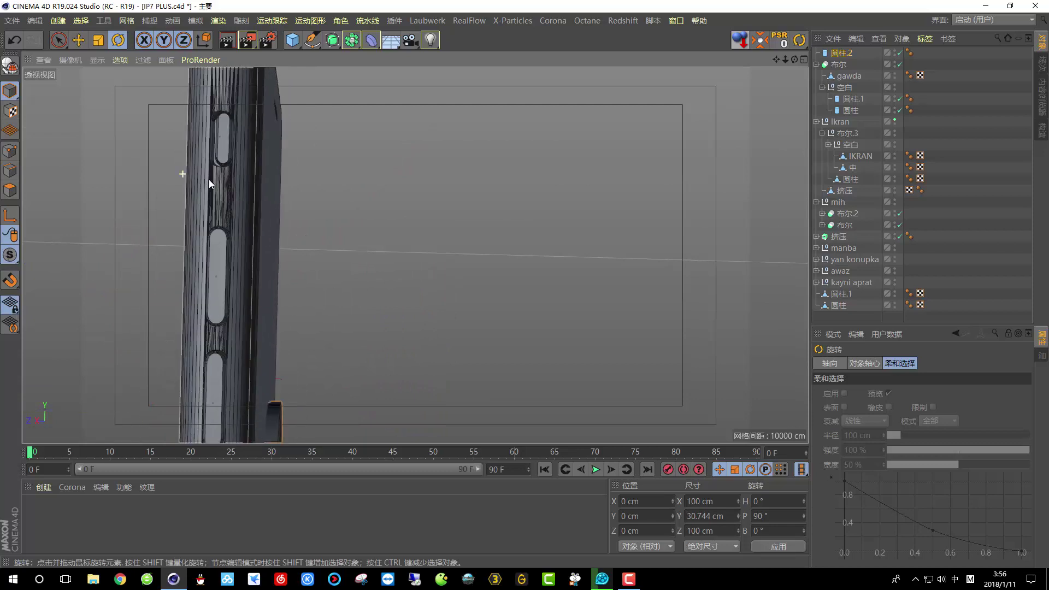
left_click_drag(224, 181, 413, 288, "alt")
scroll(394, 234, "down", 10)
middle_click_drag(412, 286, 410, 296, "alt")
left_click(97, 43)
left_click_drag(547, 257, 306, 351)
Move the cylinder beside the earpiece slot on the phone's front, at about X -24.2, Y 158.2, Z -11.8 cm
left_click(78, 41)
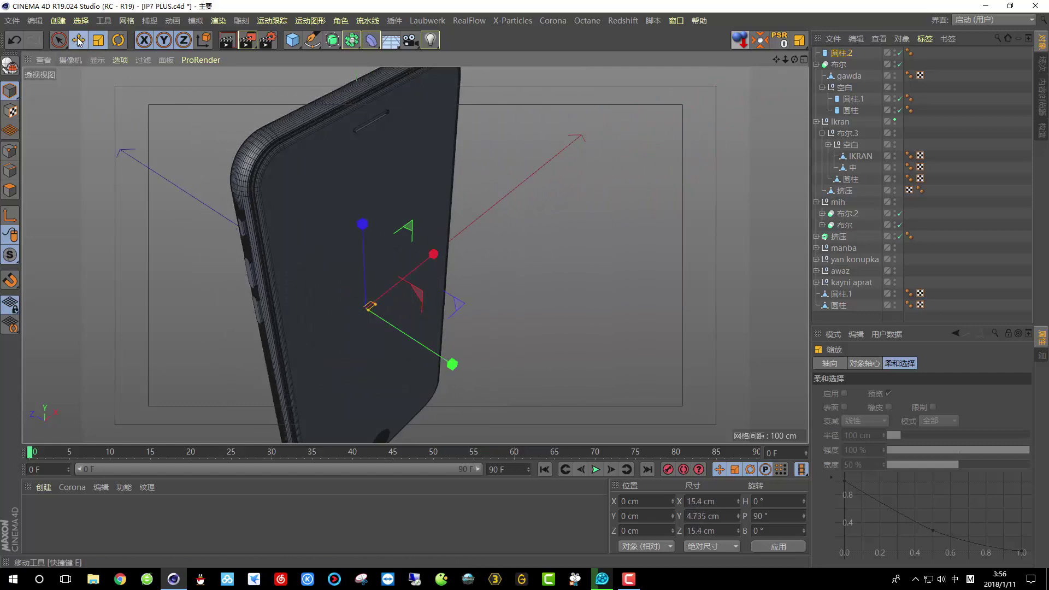
left_click_drag(367, 265, 360, 69)
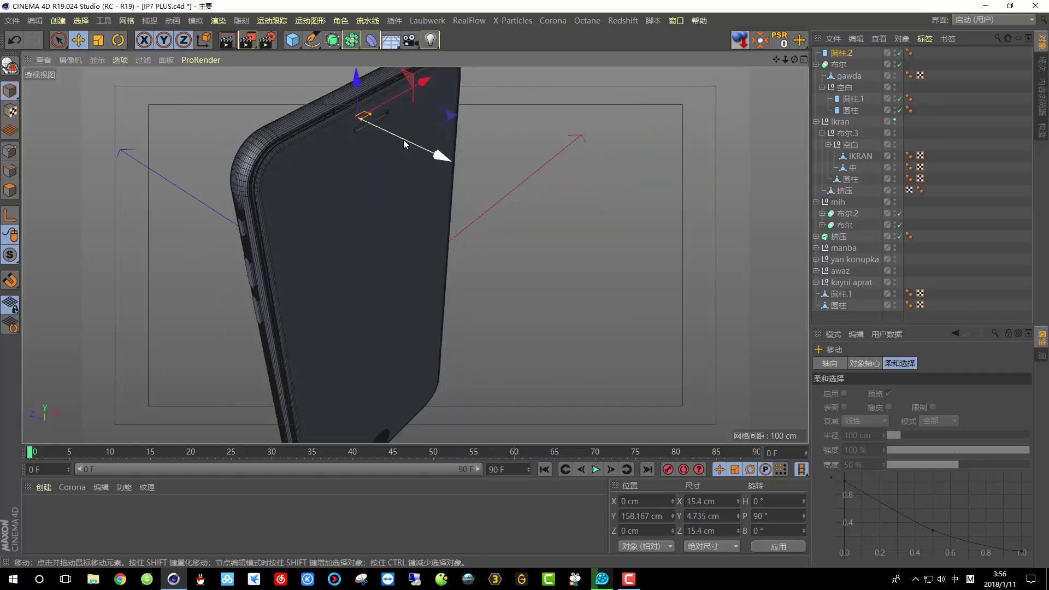
left_click_drag(405, 137, 347, 94)
scroll(366, 133, "up", 2)
scroll(357, 219, "up", 4)
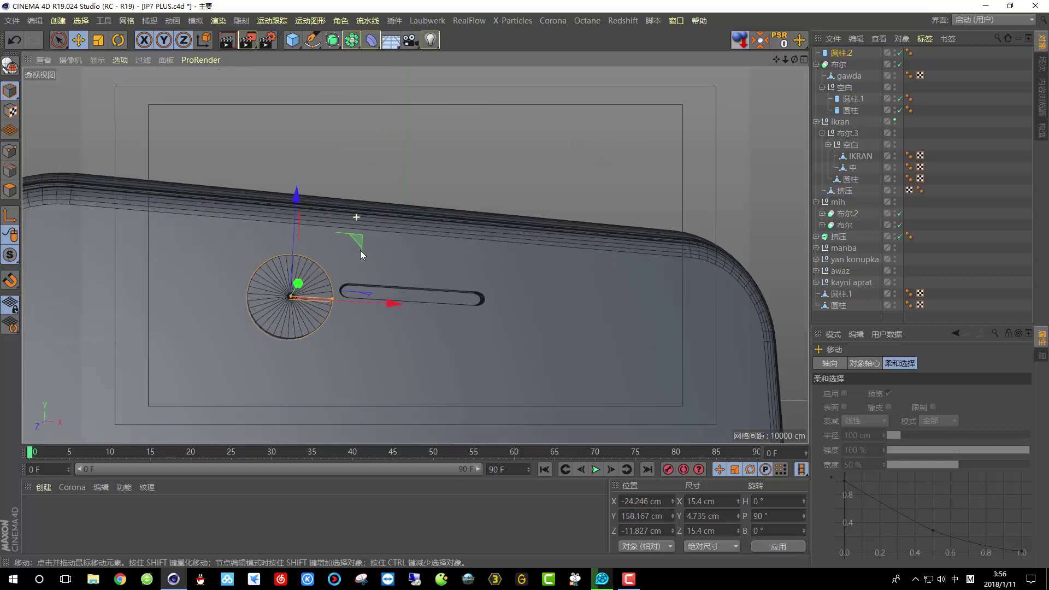
Reduce the cylinder's diameter to about 5.7 cm and raise it to about Y 160.7 cm
key("F5")
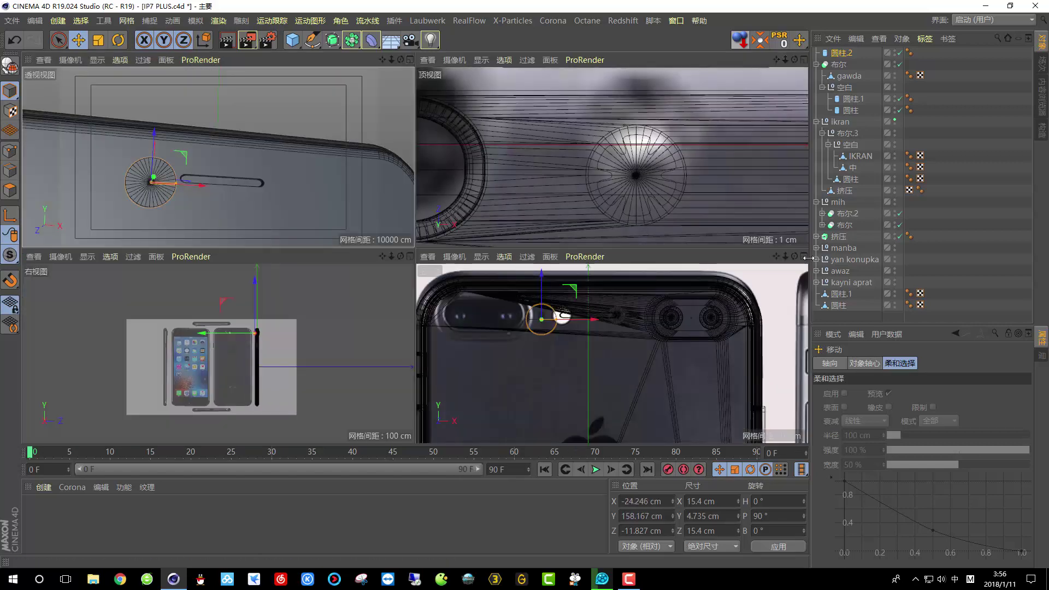
key("F4")
scroll(478, 237, "down", 5)
scroll(477, 238, "up", 4)
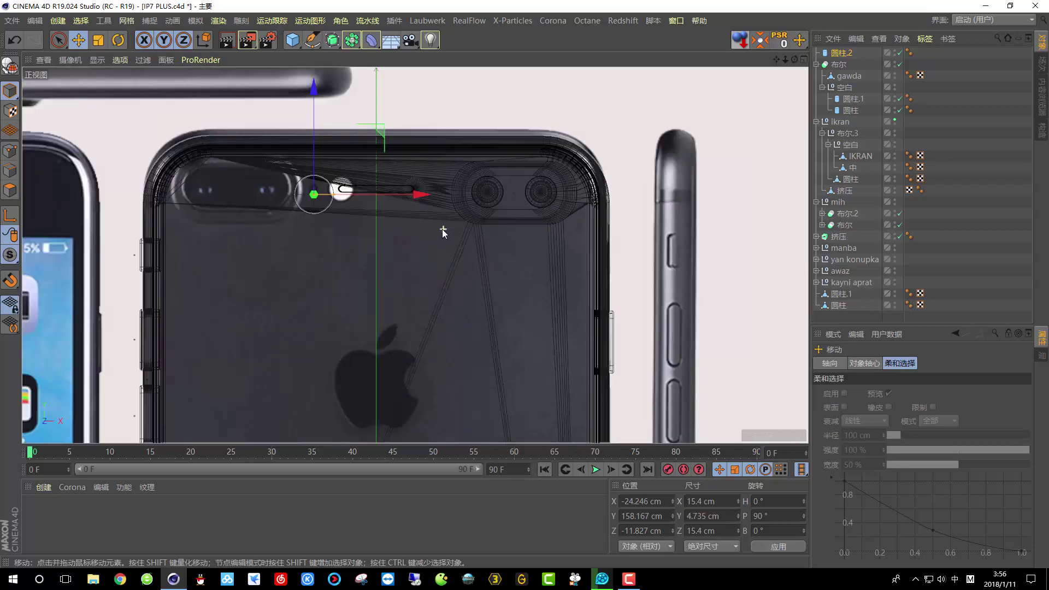
scroll(383, 228, "down", 2)
scroll(382, 226, "down", 2)
scroll(310, 208, "up", 5)
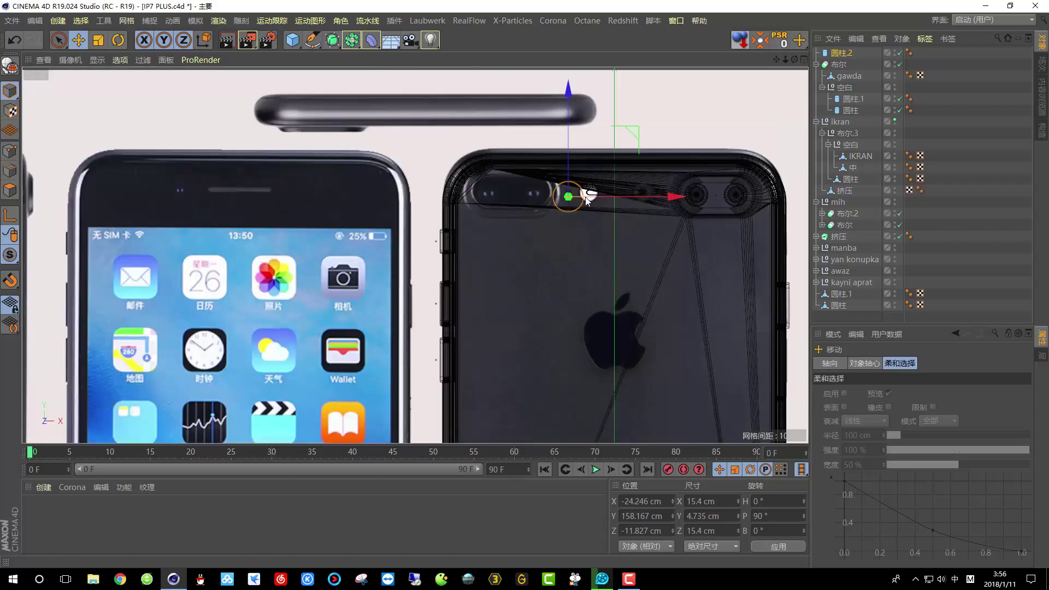
left_click(803, 60)
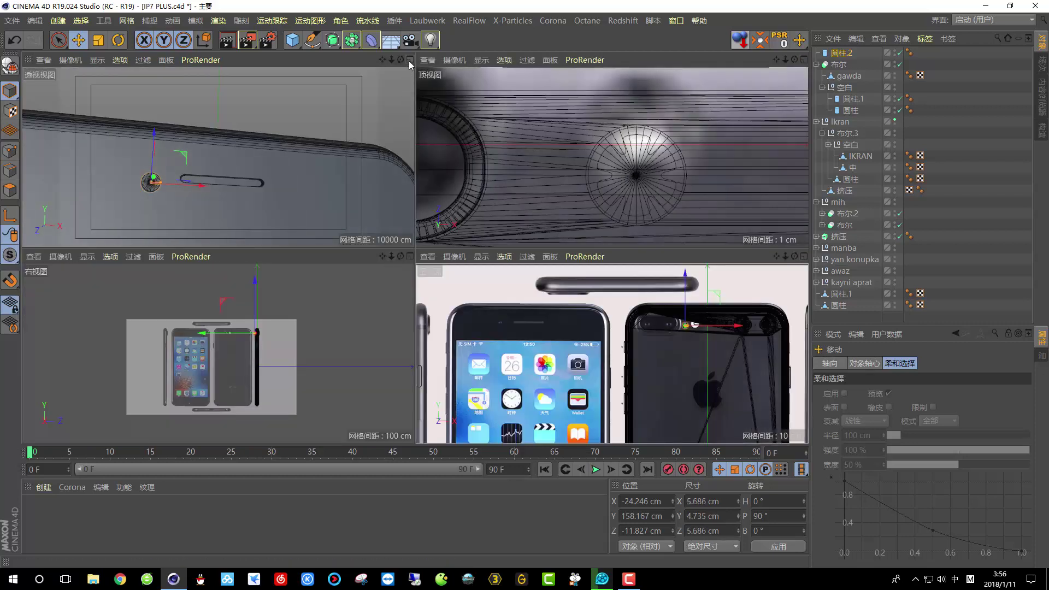
left_click_drag(153, 163, 151, 155)
left_click(804, 255)
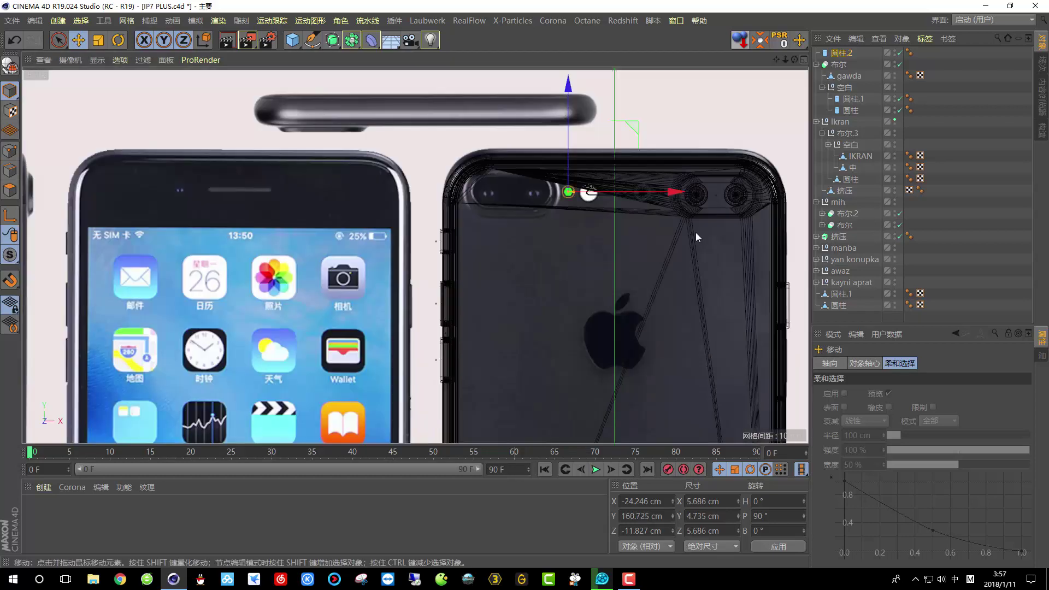
Set the front view background image's horizontal offset to 96 so the phone's front photo lies behind the model
scroll(421, 186, "up", 2)
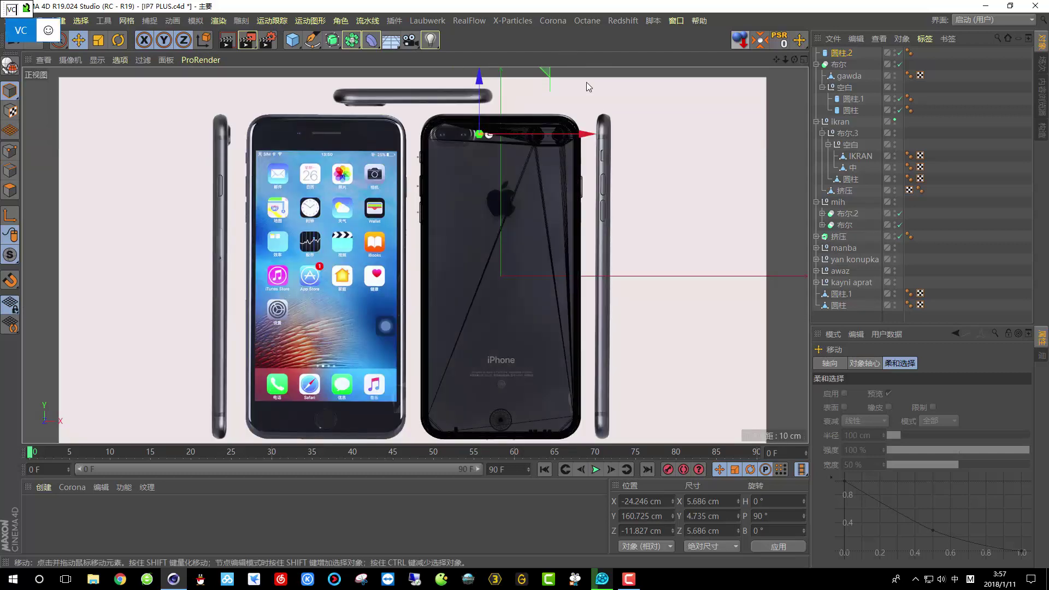
left_click(602, 63)
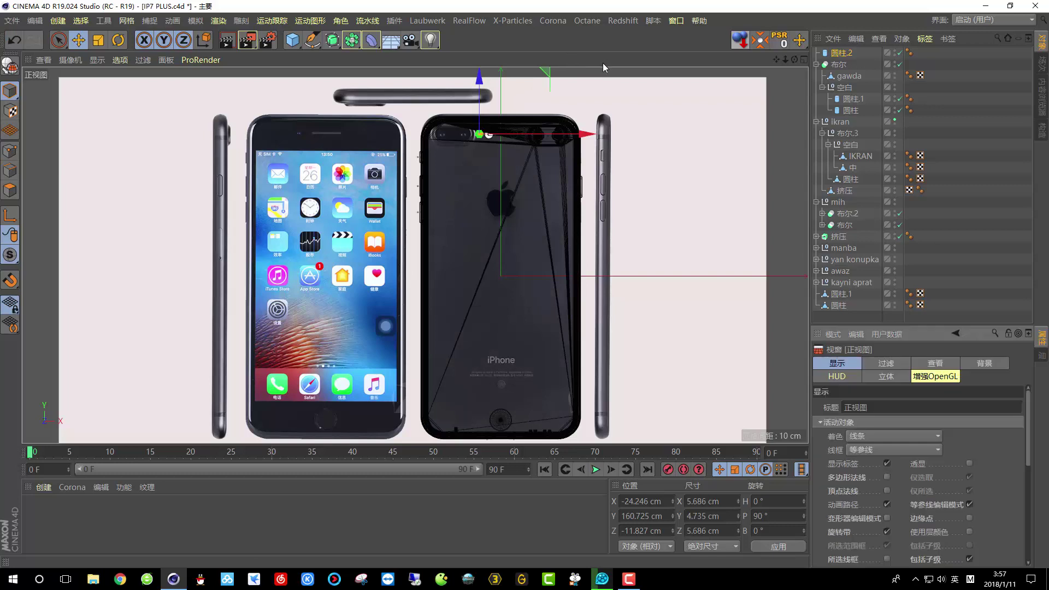
left_click(986, 363)
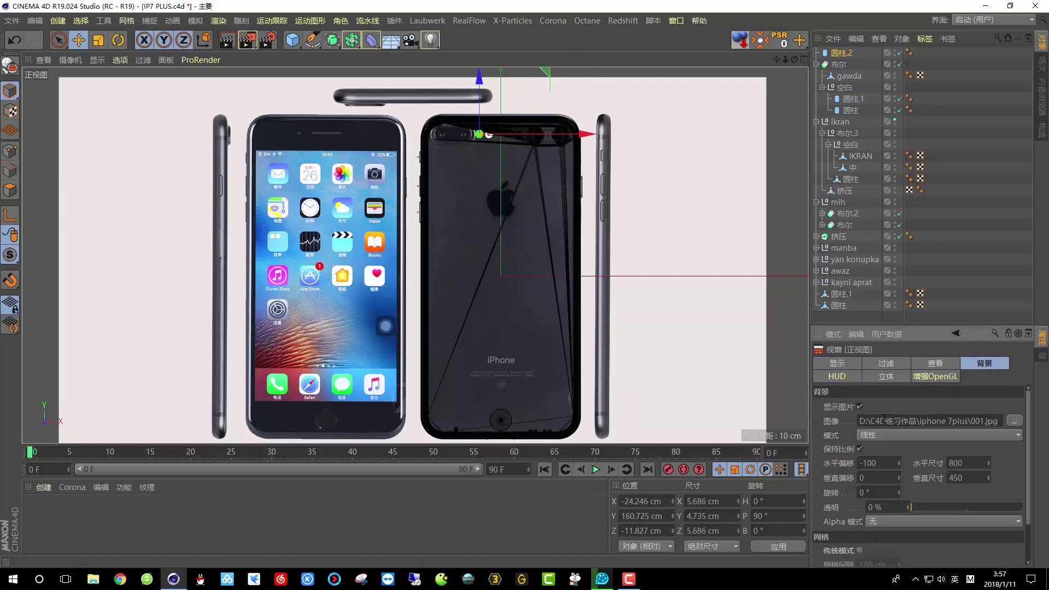
left_click_drag(899, 460, 936, 460)
left_click_drag(899, 463, 899, 462)
scroll(496, 143, "up", 10)
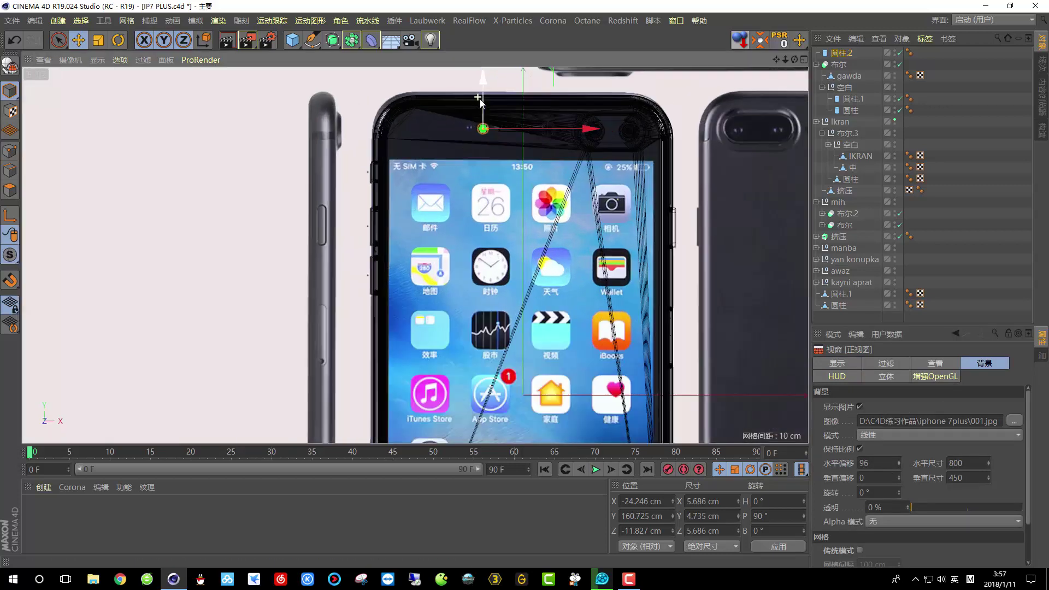
Move the cylinder near the photo's sensor dots, at about X -32 cm, and set the background's vertical offset to -2
scroll(496, 144, "up", 3)
left_click_drag(530, 283, 521, 282)
left_click_drag(462, 242, 458, 245)
left_click_drag(900, 477, 902, 480)
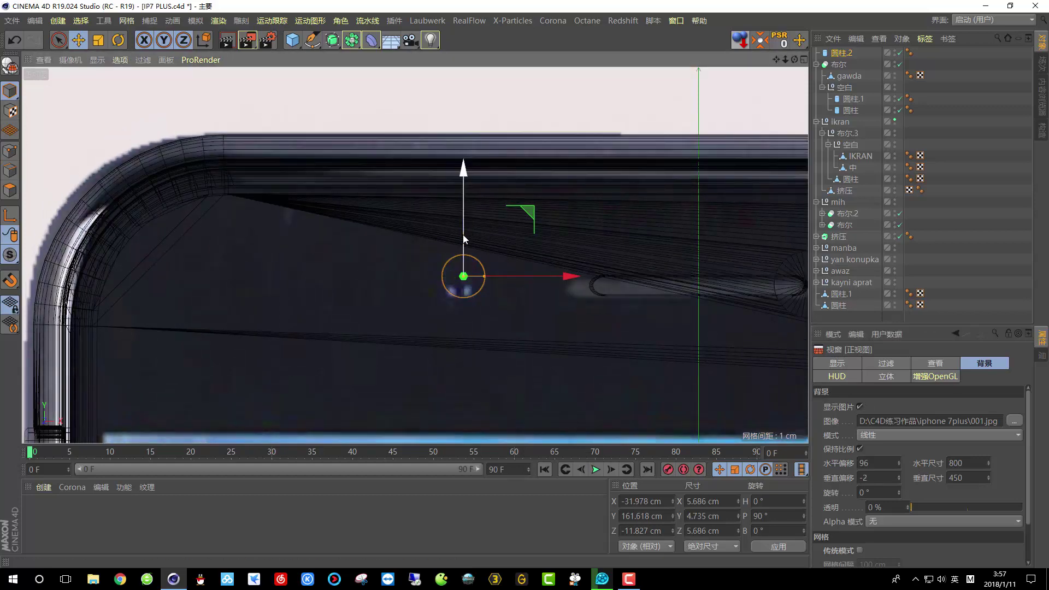
Fit the cylinder around the sensor dots at about X -32.35, Y 159.6 cm, with a diameter of about 4.1 cm
left_click_drag(464, 246, 464, 249)
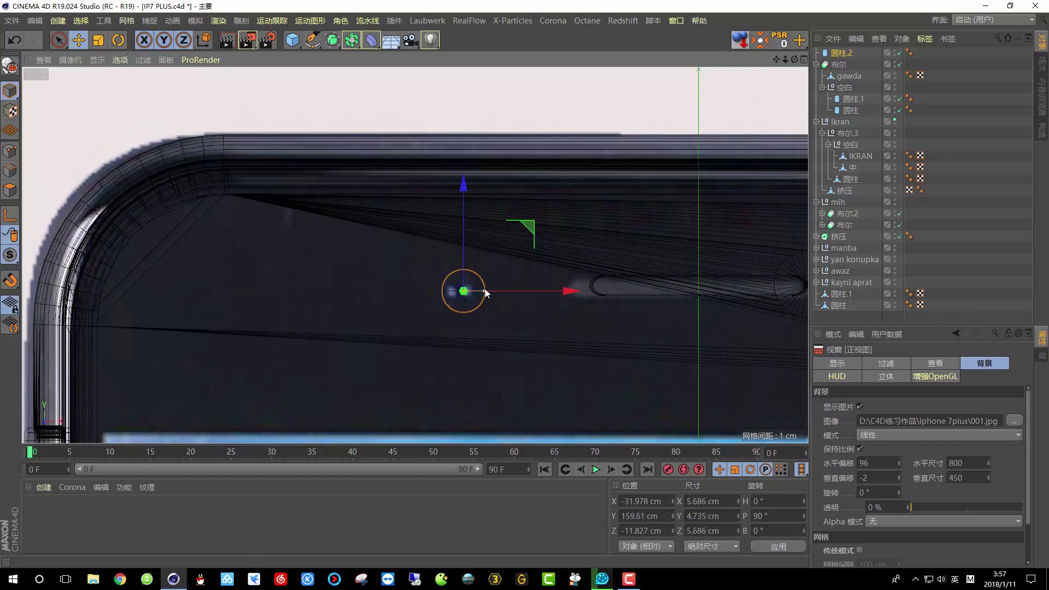
left_click_drag(487, 289, 481, 293)
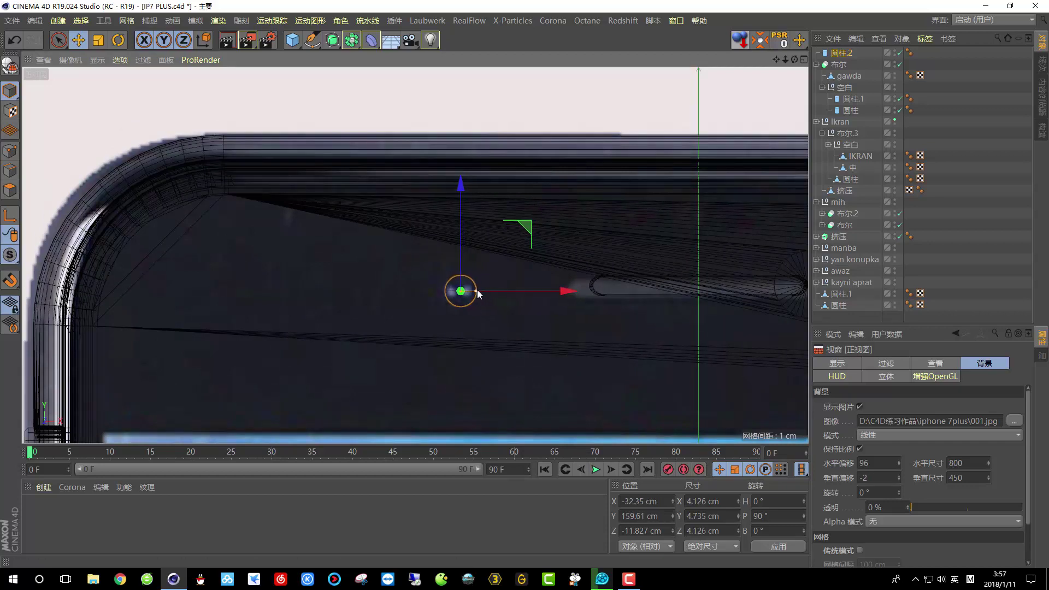
scroll(480, 290, "down", 10)
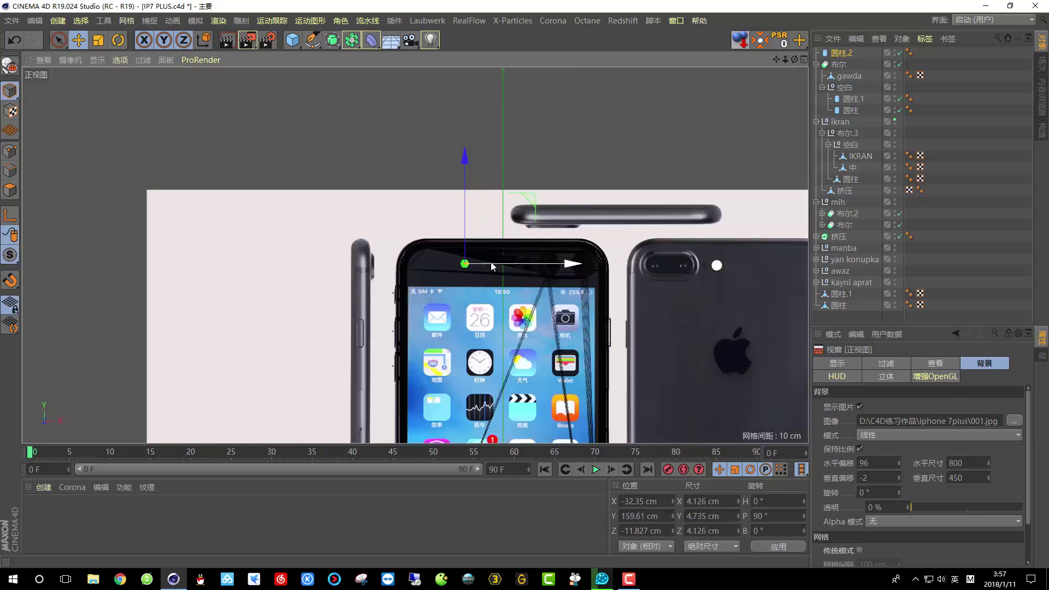
Enlarge the sensor cylinder slightly to about 4.2 cm in diameter in the perspective view
middle_click(380, 113)
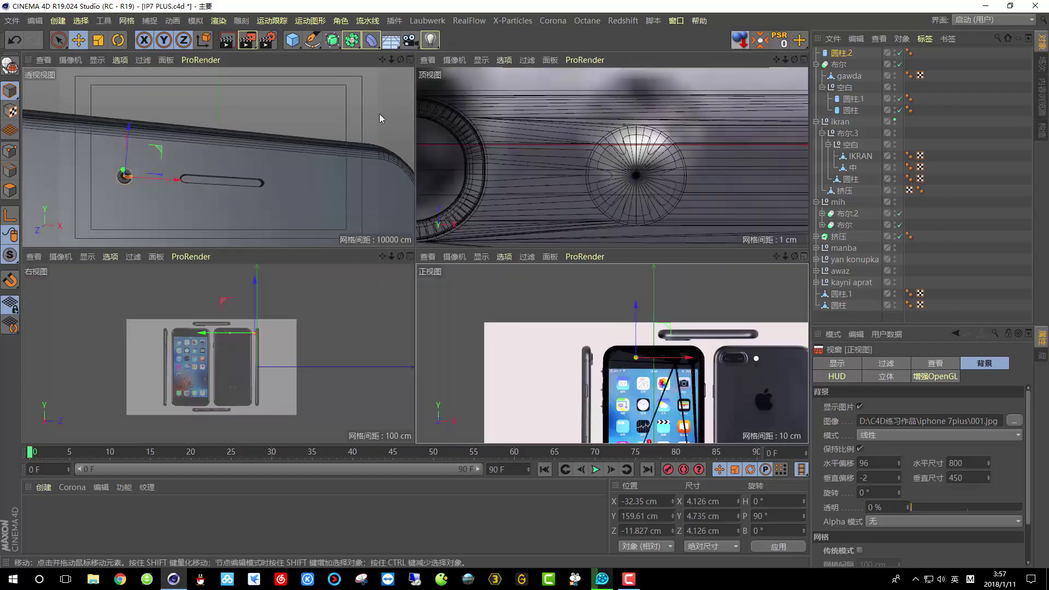
left_click(411, 59)
left_click_drag(385, 208, 508, 308, "alt")
scroll(405, 298, "up", 10)
left_click_drag(338, 277, 207, 201, "alt")
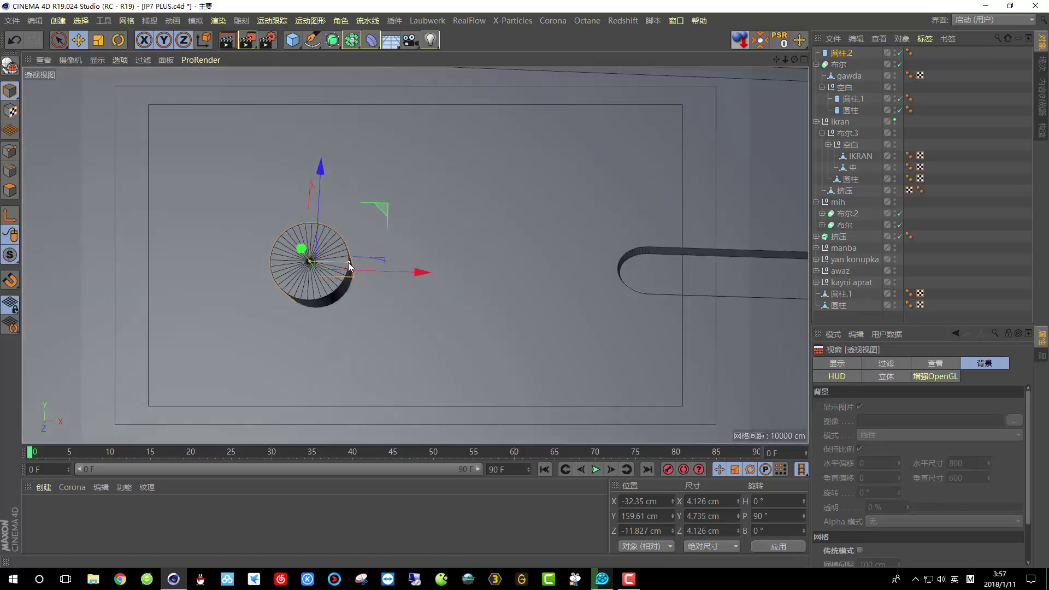
left_click_drag(350, 262, 446, 347)
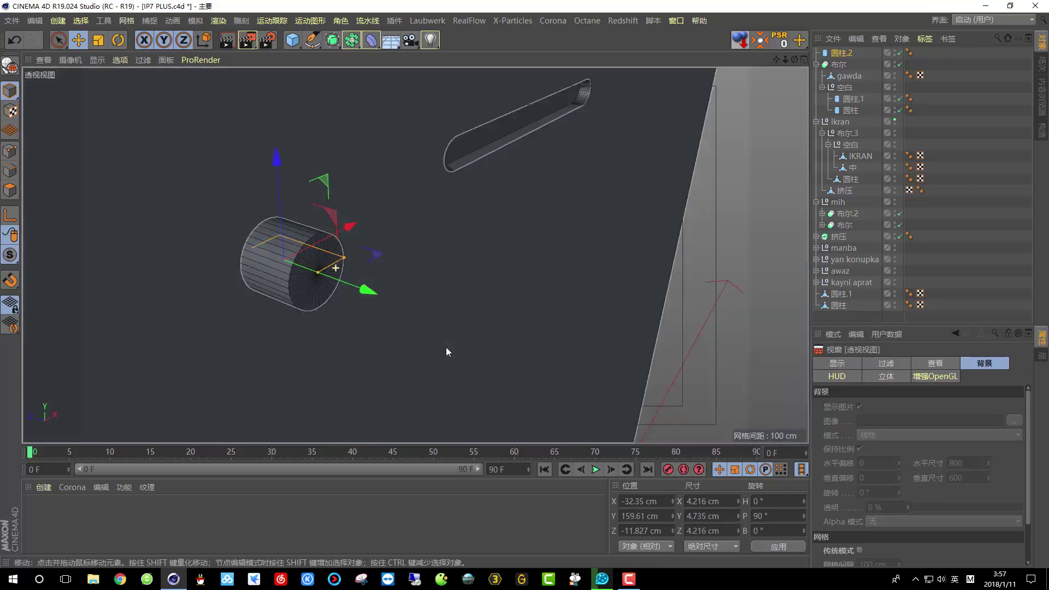
Create a Boole and nest the ikran group in it above the sensor cylinder, with the cylinder at about Z -11.15 cm
left_click_drag(346, 293, 333, 82)
left_click_drag(346, 46, 580, 52)
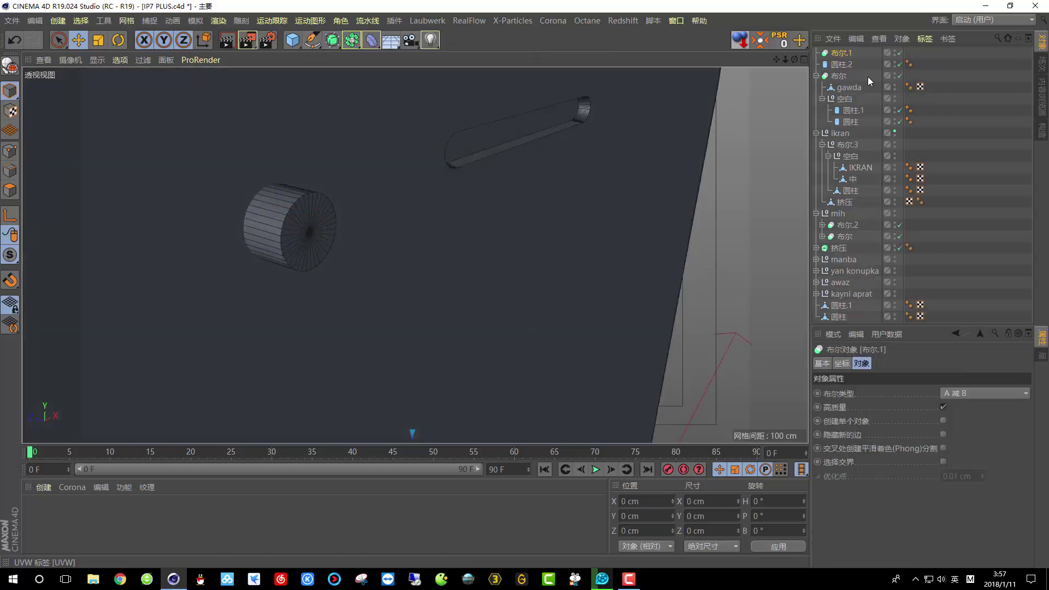
left_click(817, 76)
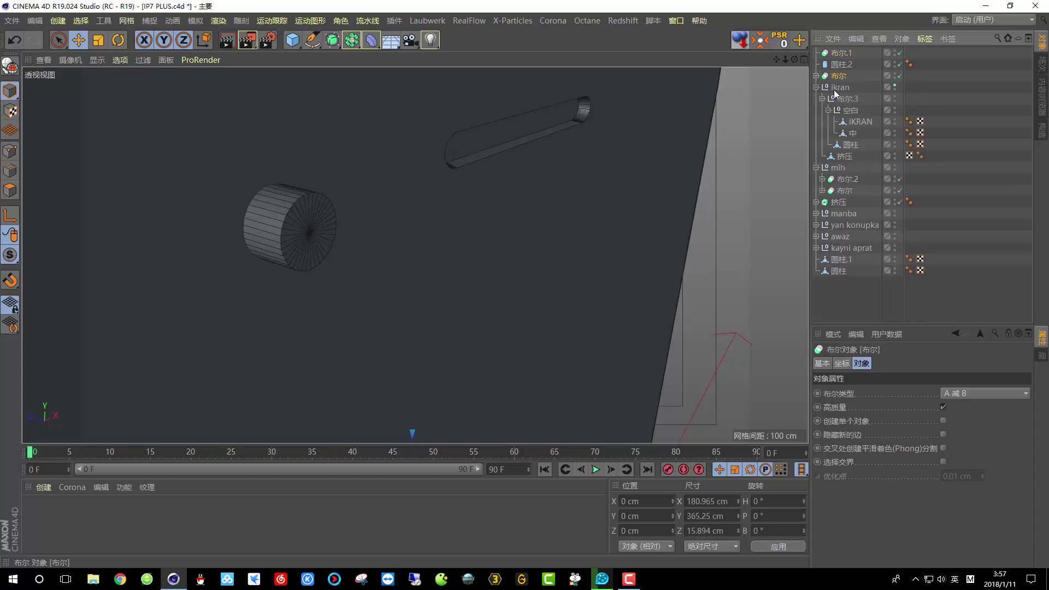
left_click(841, 88)
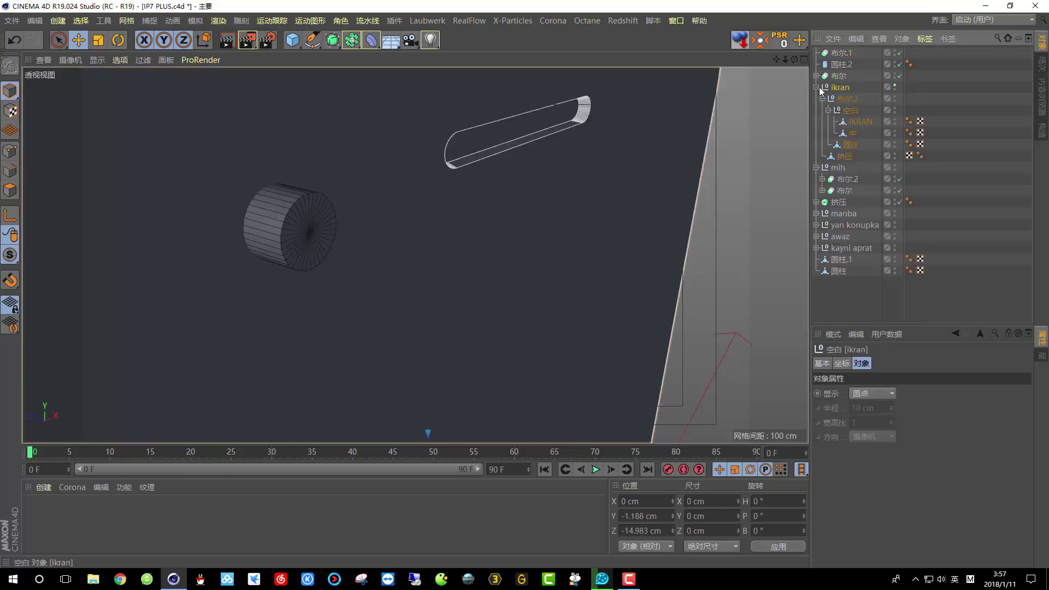
left_click_drag(842, 56, 841, 58)
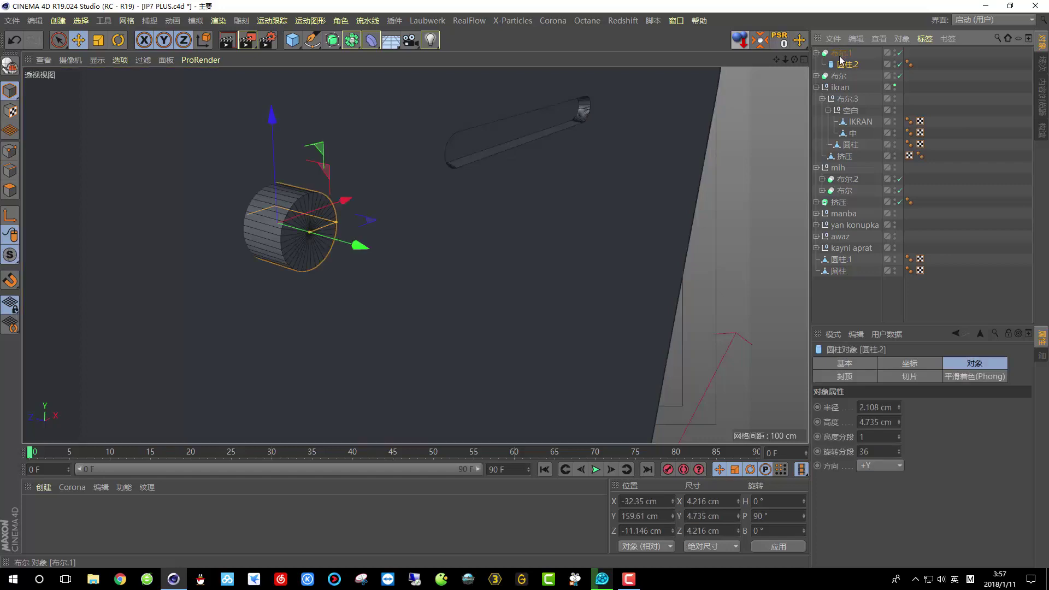
left_click(817, 87)
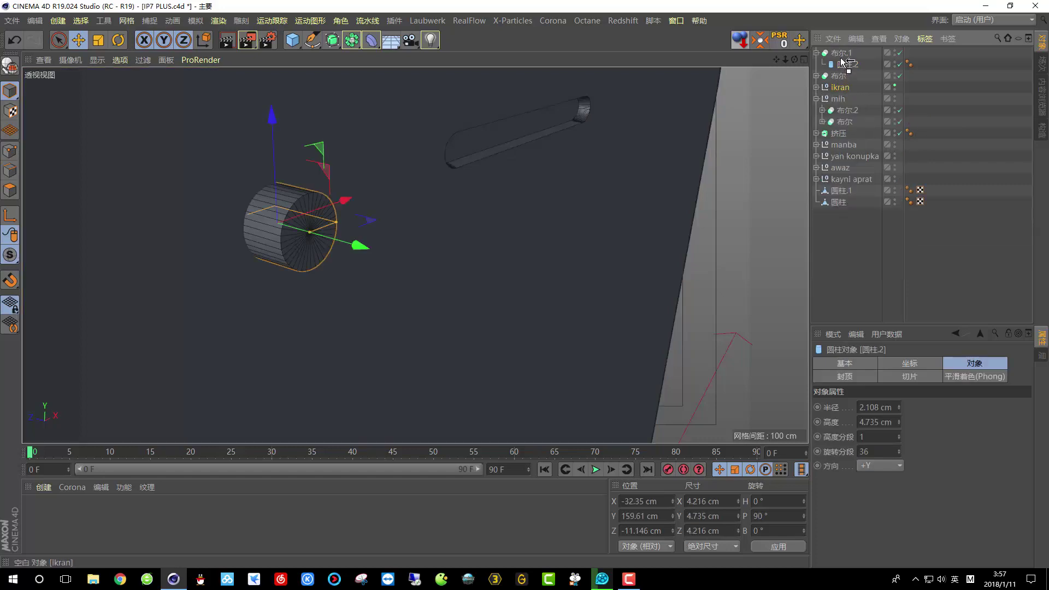
left_click_drag(846, 63, 847, 55)
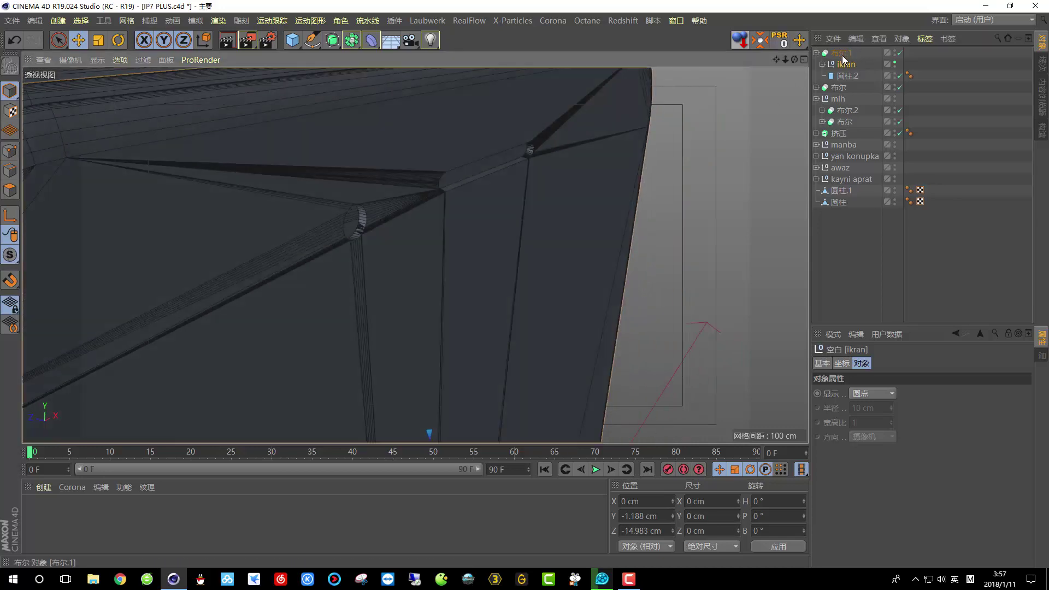
Enable hiding of new edges on the Boole that cuts the sensor hole
left_click(842, 54)
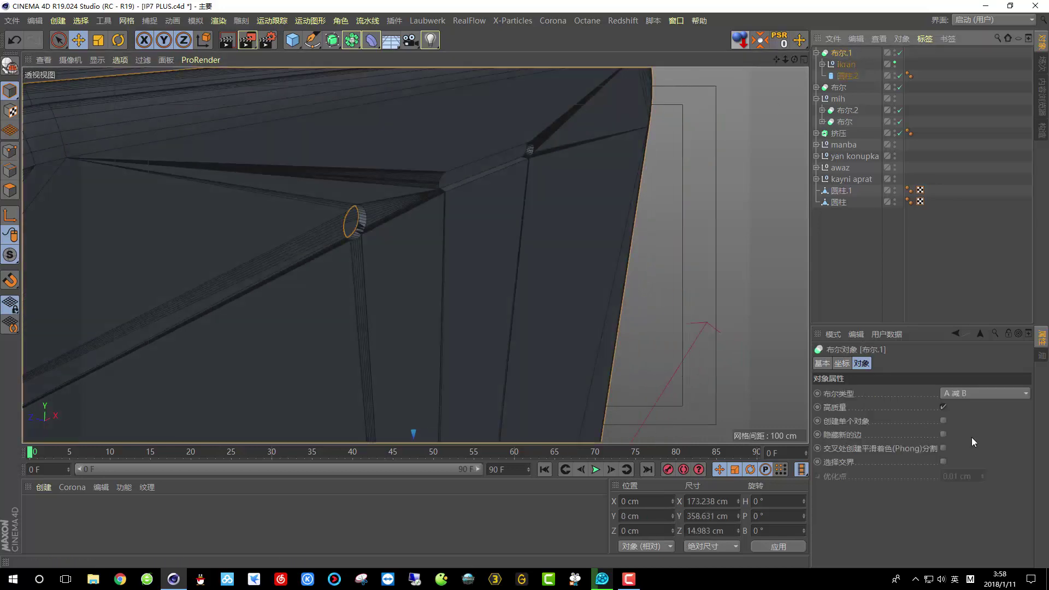
left_click(944, 434)
left_click(836, 88)
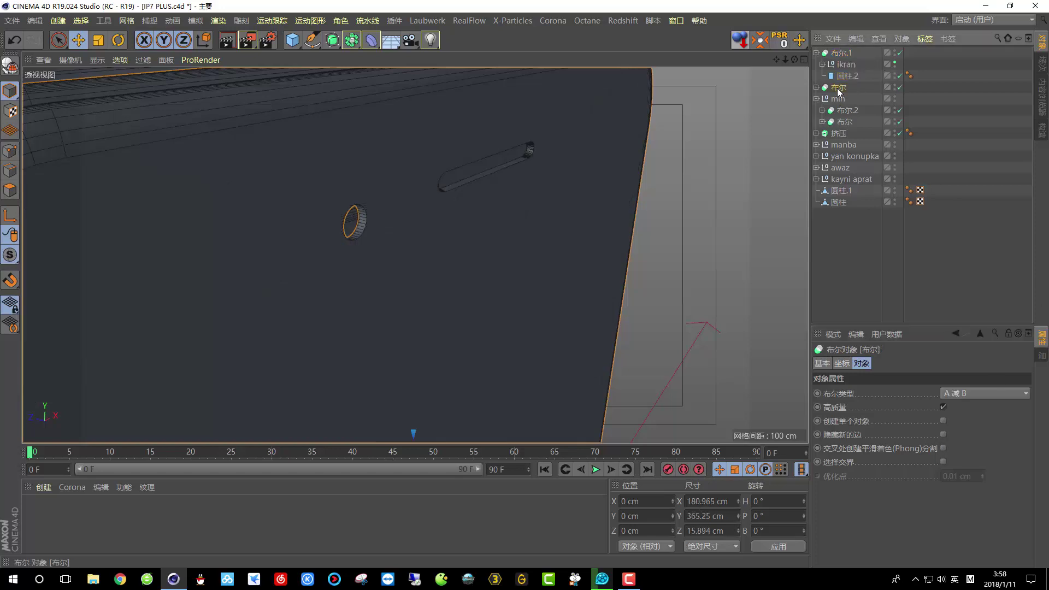
left_click(842, 54)
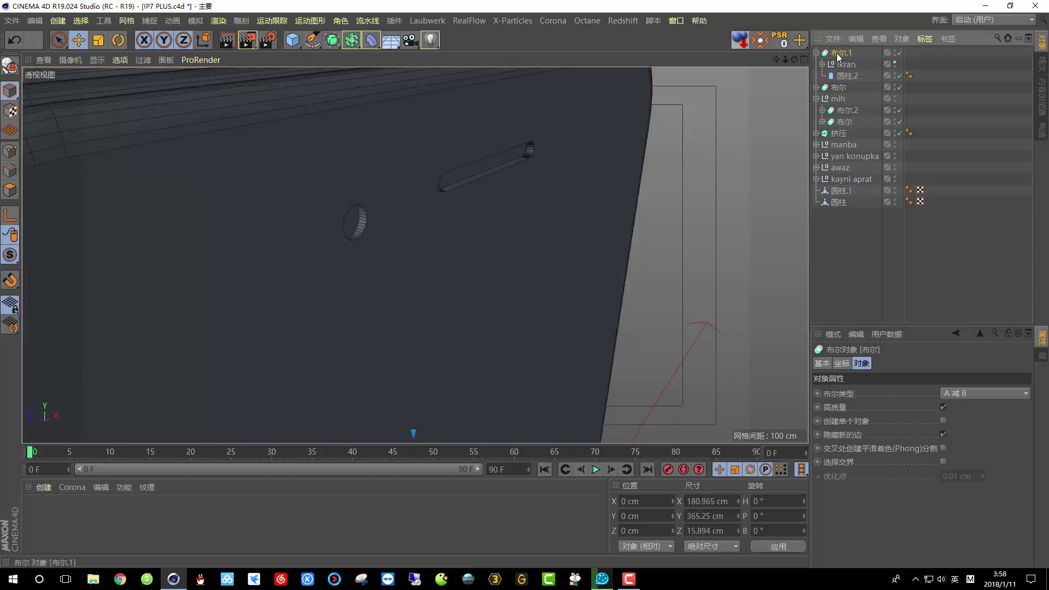
Move the sensor cylinder in depth to about Z -12.24 cm so that it cuts a shallow recess into the front
key("o")
scroll(484, 270, "up", 5)
left_click_drag(479, 261, 421, 309, "alt")
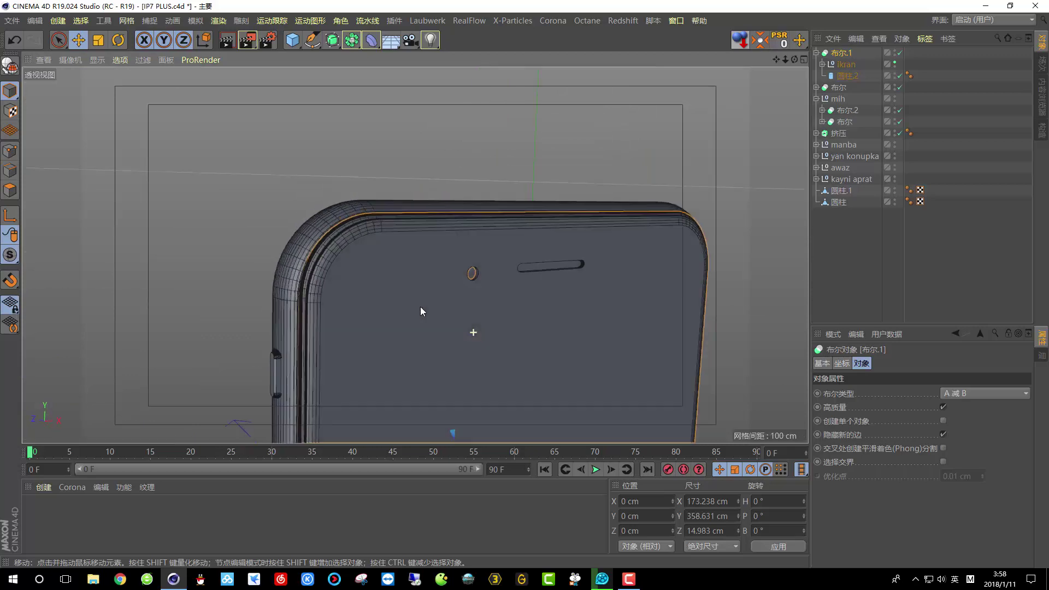
scroll(487, 285, "up", 6)
left_click_drag(566, 248, 653, 279, "alt")
scroll(635, 262, "up", 5)
left_click_drag(453, 308, 452, 334, "alt")
scroll(473, 333, "up", 3)
scroll(453, 332, "up", 3)
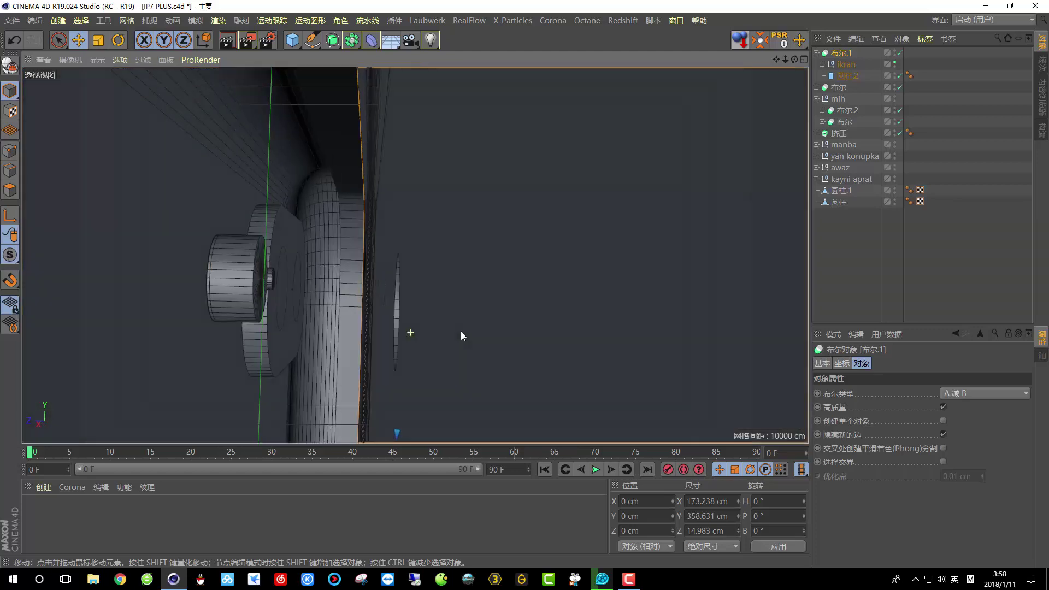
scroll(460, 332, "down", 4)
left_click(847, 76)
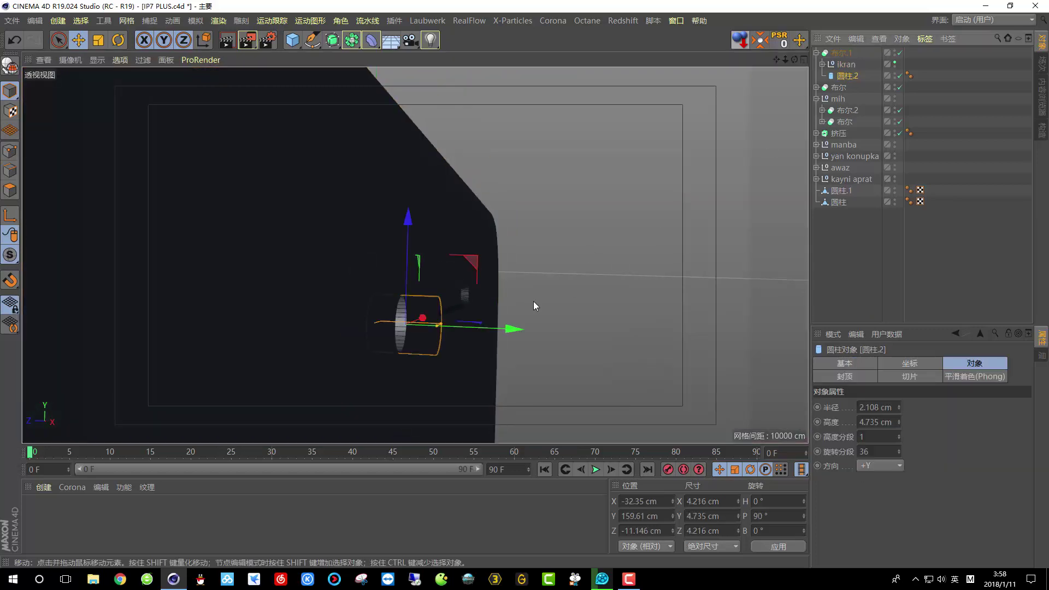
left_click_drag(489, 334, 234, 345)
scroll(233, 343, "up", 3)
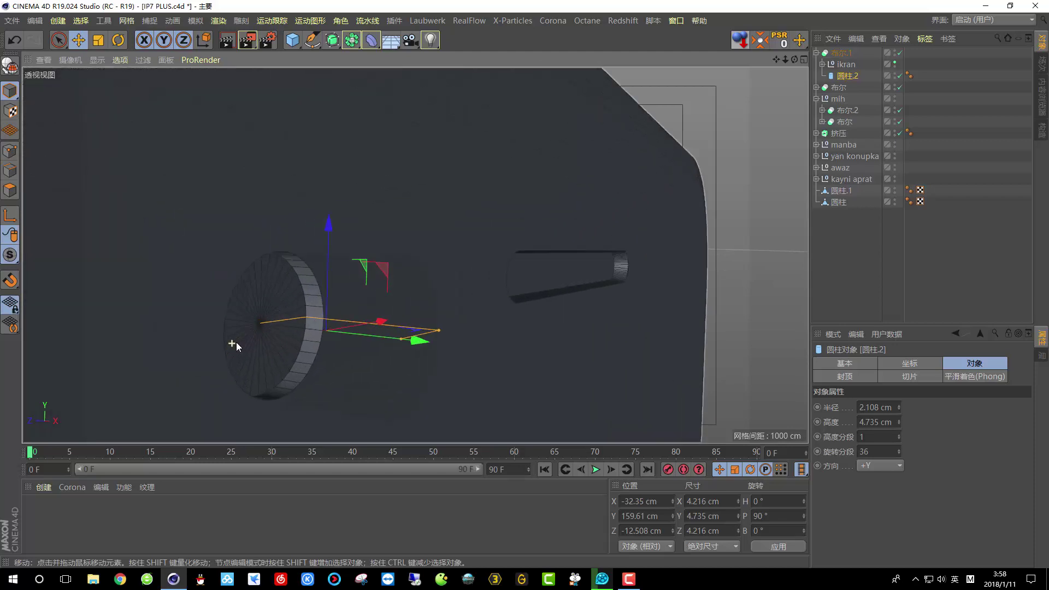
left_click_drag(420, 334, 356, 327)
scroll(356, 327, "up", 4)
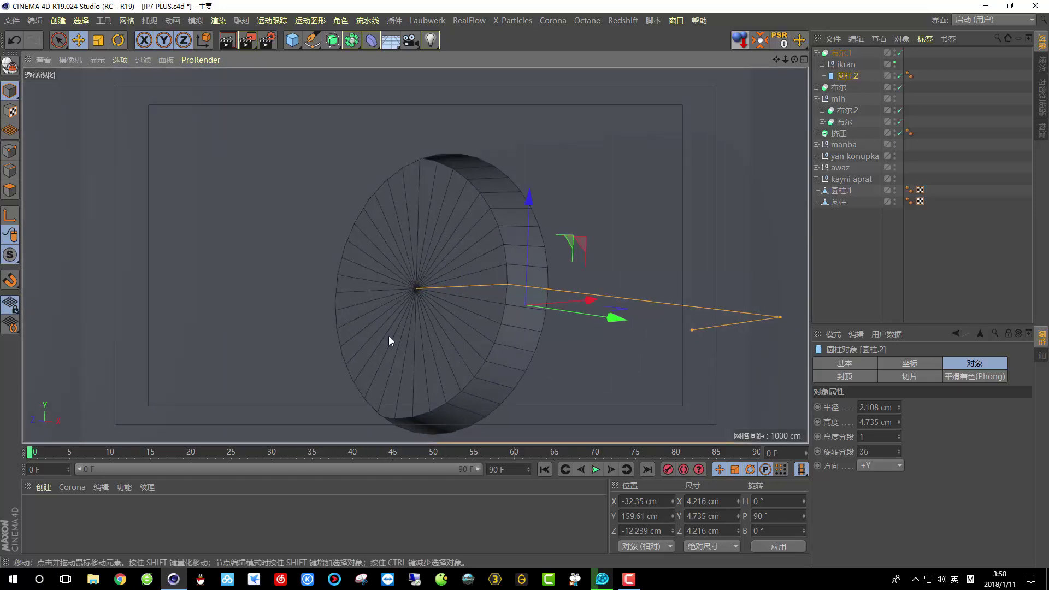
Hide the 挤压.2 cover of the rear camera in the editor to expose the lenses
scroll(388, 336, "down", 2)
left_click_drag(389, 336, 553, 351, "alt")
scroll(552, 352, "up", 3)
scroll(552, 352, "down", 3)
middle_click_drag(203, 337, 346, 316, "alt")
scroll(346, 315, "up", 3)
left_click_drag(463, 301, 430, 284, "alt")
left_click(430, 285)
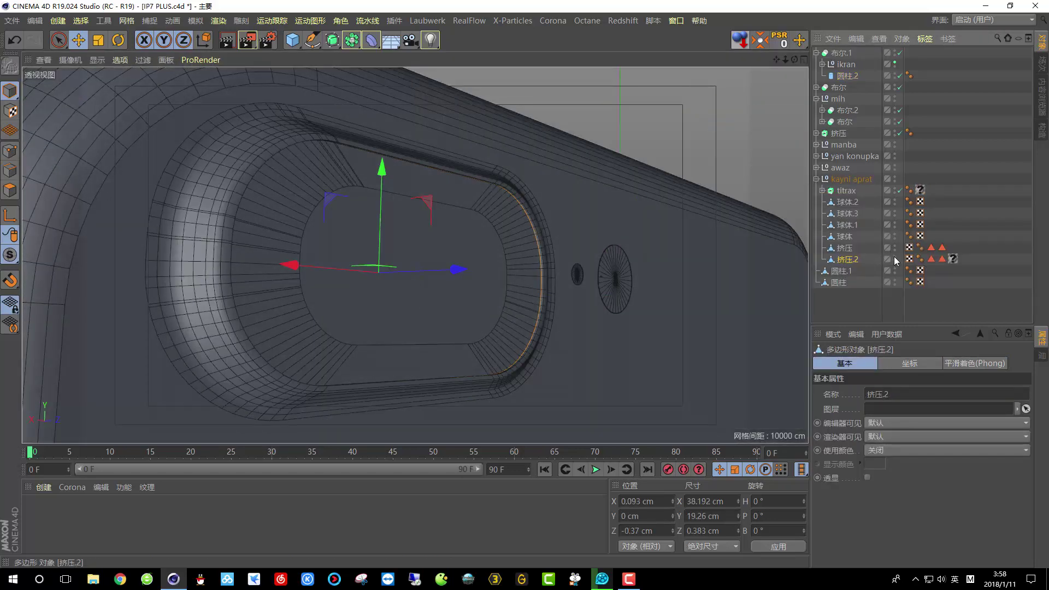
double_click(894, 258)
Duplicate the two spheres 球体.3 and 球体 that form one rear camera lens
left_click_drag(333, 281, 280, 287, "alt")
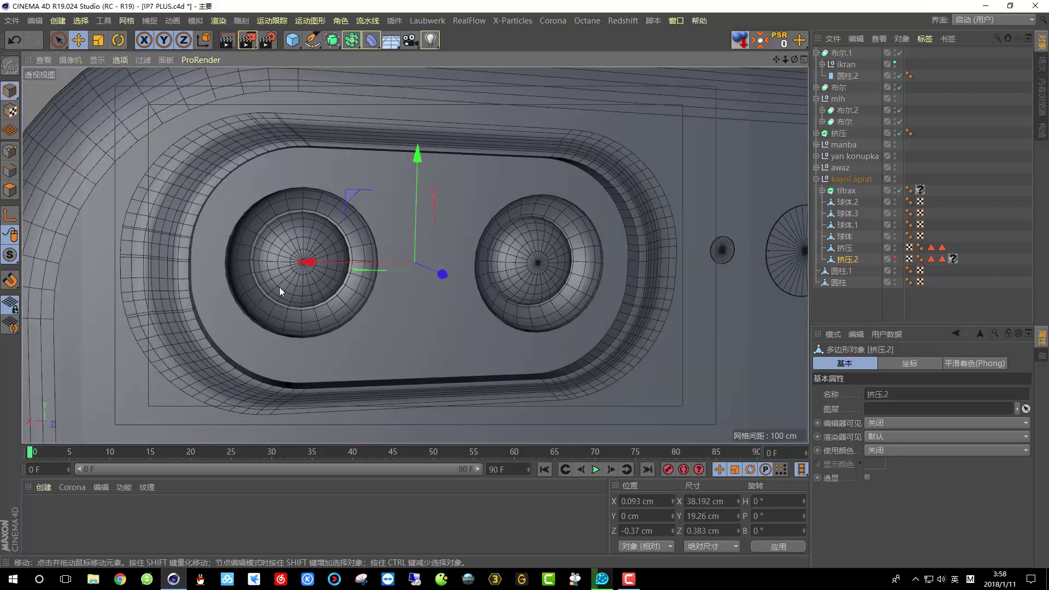
scroll(280, 287, "up", 3)
left_click(301, 226)
left_click(340, 163, "shift")
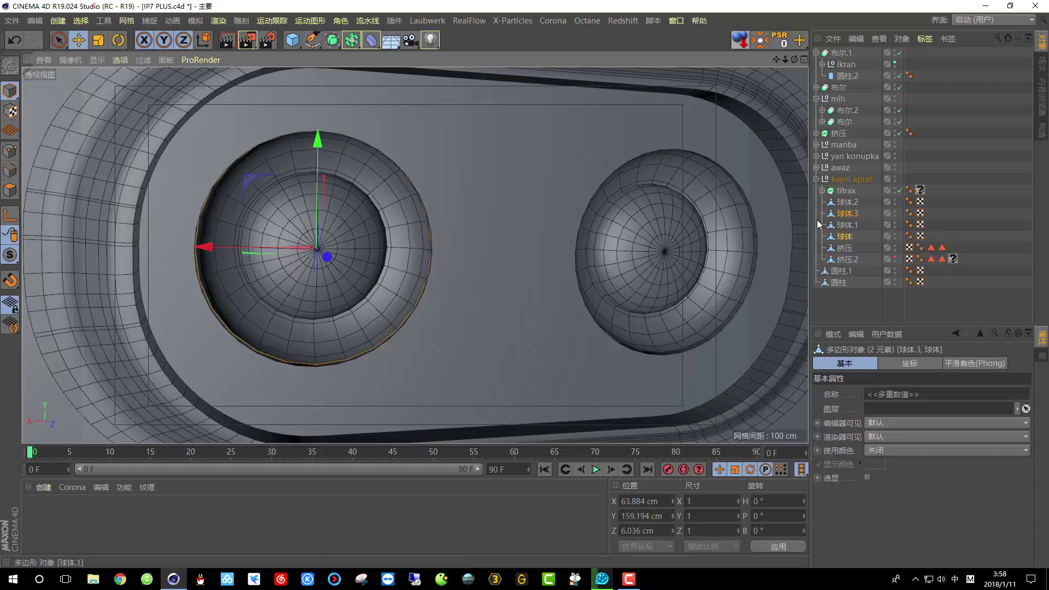
key("ctrl+c")
key("ctrl+v")
In the front view, move the copied lens spheres to about X -31.37 cm, near the sensor hole
scroll(518, 260, "down", 3)
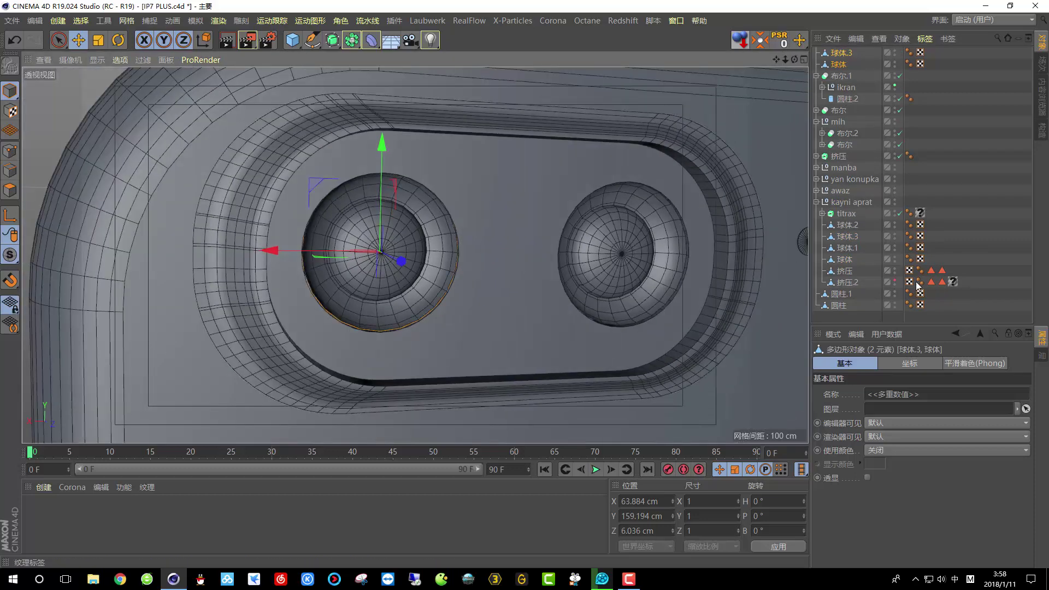
scroll(541, 290, "down", 5)
left_click_drag(541, 290, 601, 235, "alt")
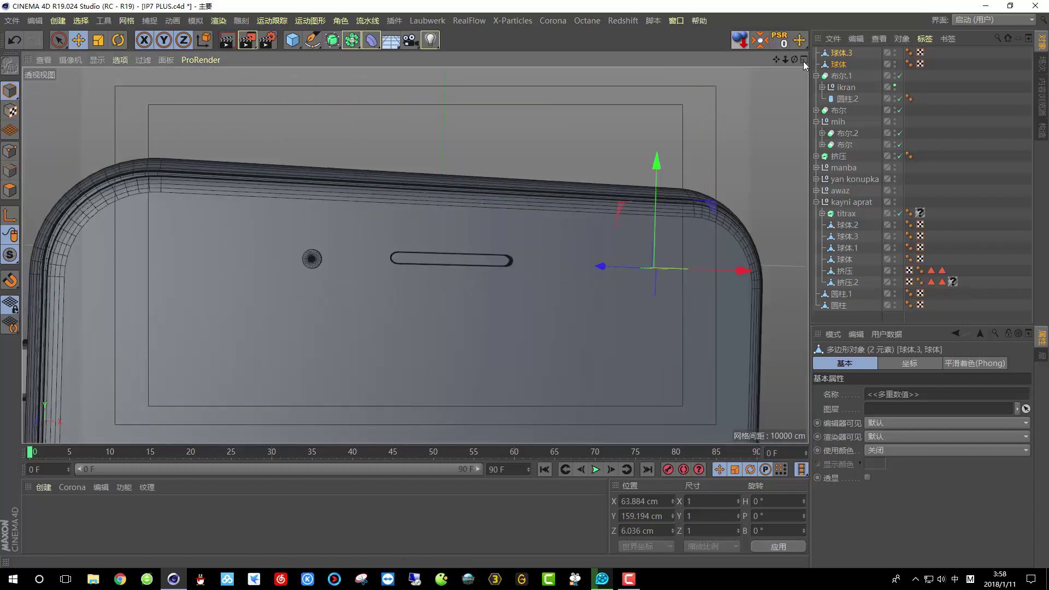
left_click(804, 60)
left_click(803, 257)
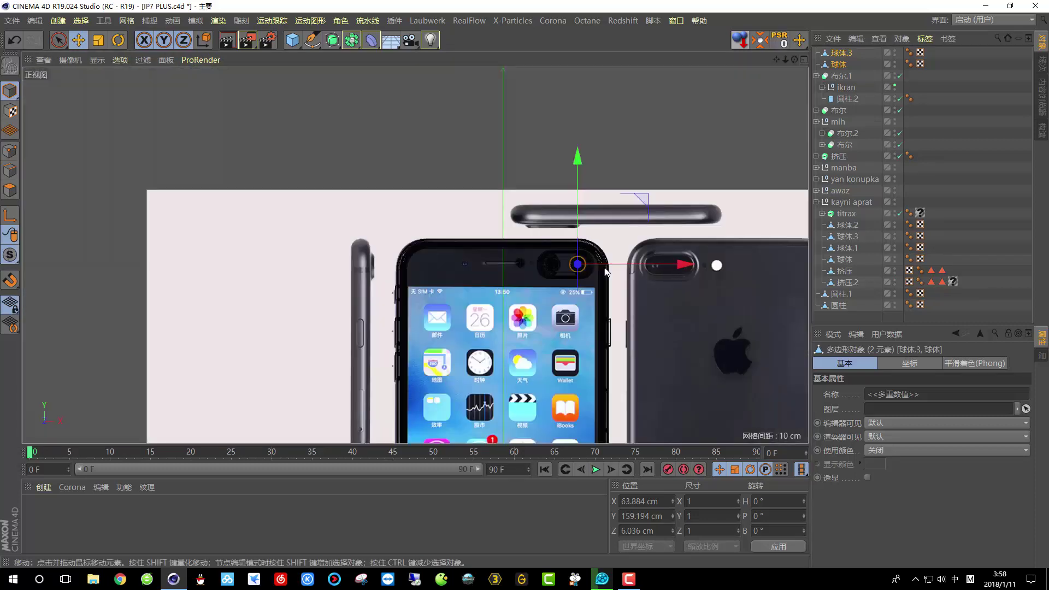
scroll(555, 269, "up", 5)
left_click_drag(653, 262, 328, 270)
scroll(302, 266, "up", 3)
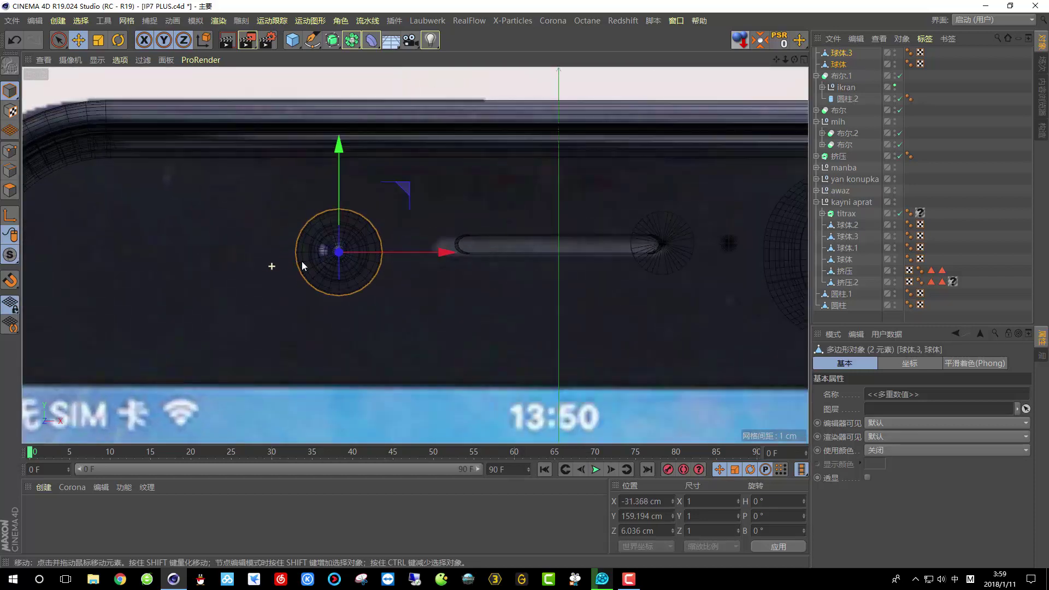
Scale down the copied lens spheres and center them on the sensor dots at about X -32.36, Y 159.62 cm
scroll(302, 267, "up", 4)
left_click(98, 39)
left_click_drag(372, 166, 120, 251)
scroll(120, 250, "up", 3)
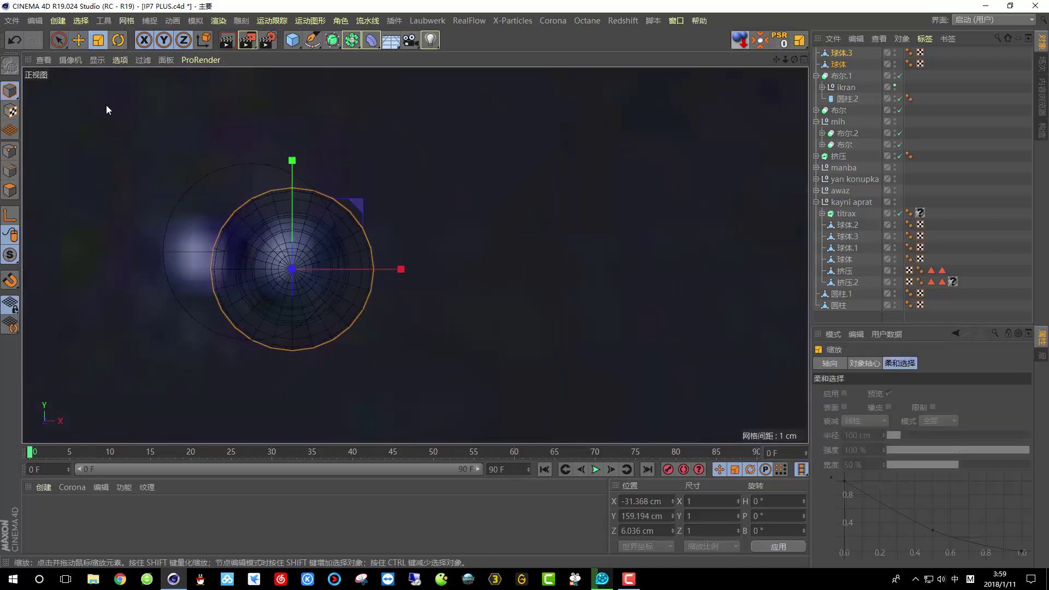
left_click(78, 39)
left_click_drag(359, 272, 317, 273)
left_click_drag(254, 202, 248, 191)
scroll(251, 192, "up", 2)
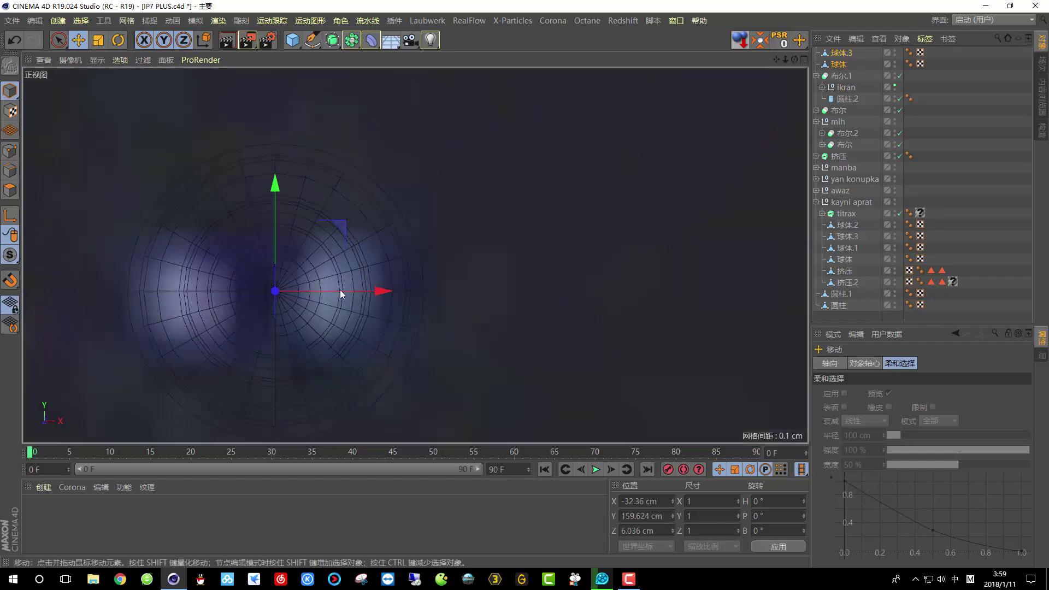
Fine-tune the scale of the lens spheres in the front view to match the outline of the sensor hole
left_click(98, 40)
left_click_drag(129, 118, 160, 123)
scroll(246, 298, "down", 1)
scroll(283, 300, "up", 2)
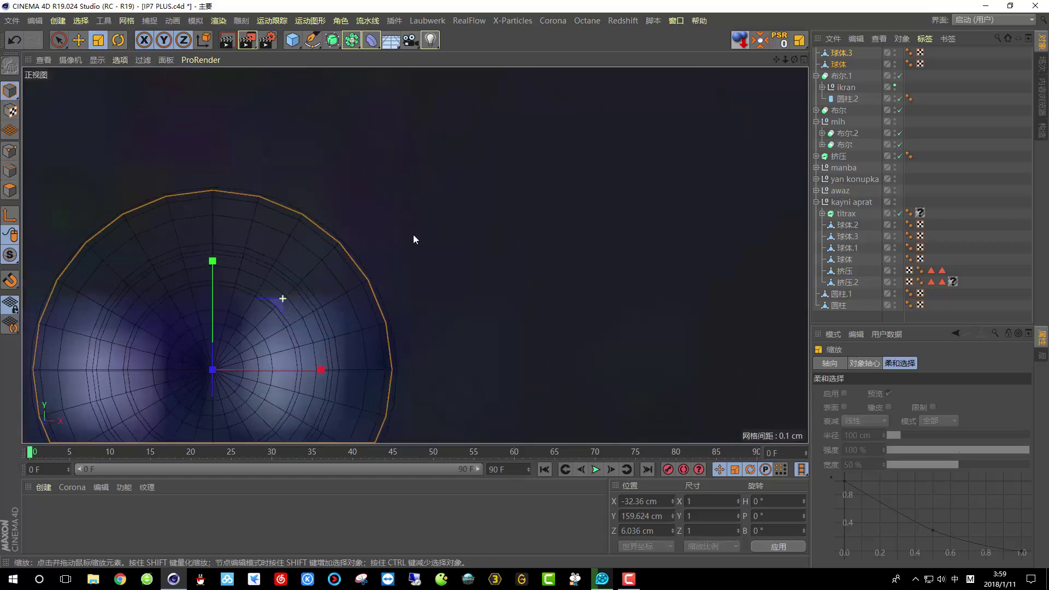
scroll(300, 281, "down", 1)
scroll(328, 325, "up", 1)
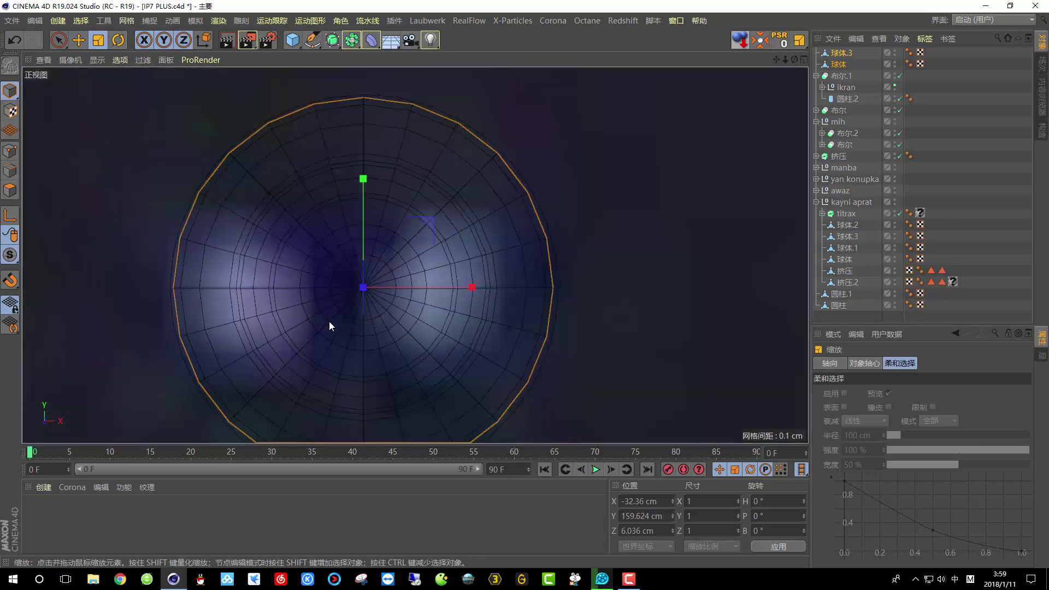
scroll(403, 274, "down", 1)
scroll(375, 397, "up", 1)
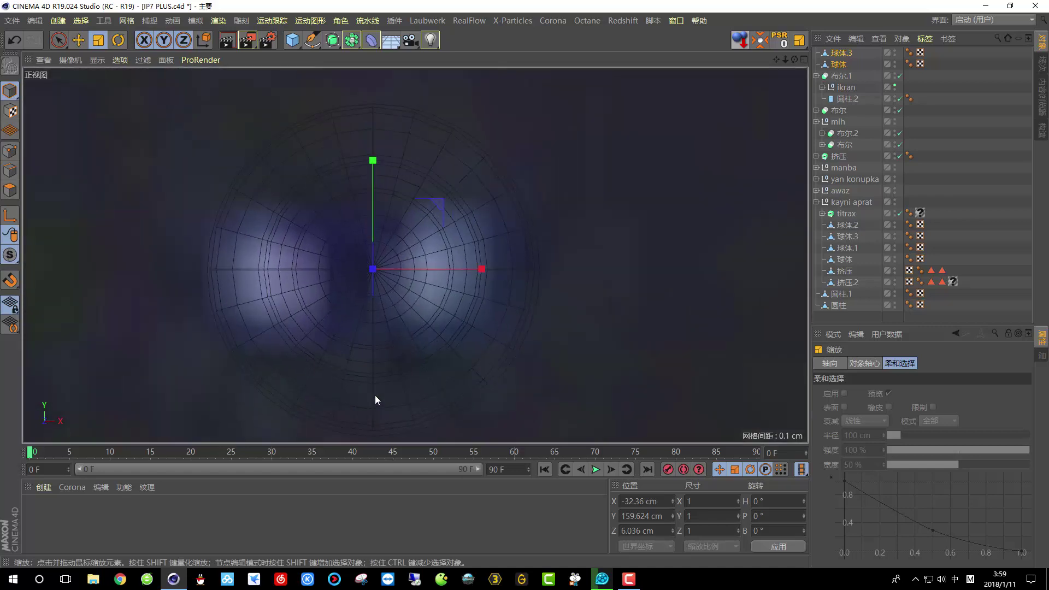
left_click_drag(415, 193, 417, 194)
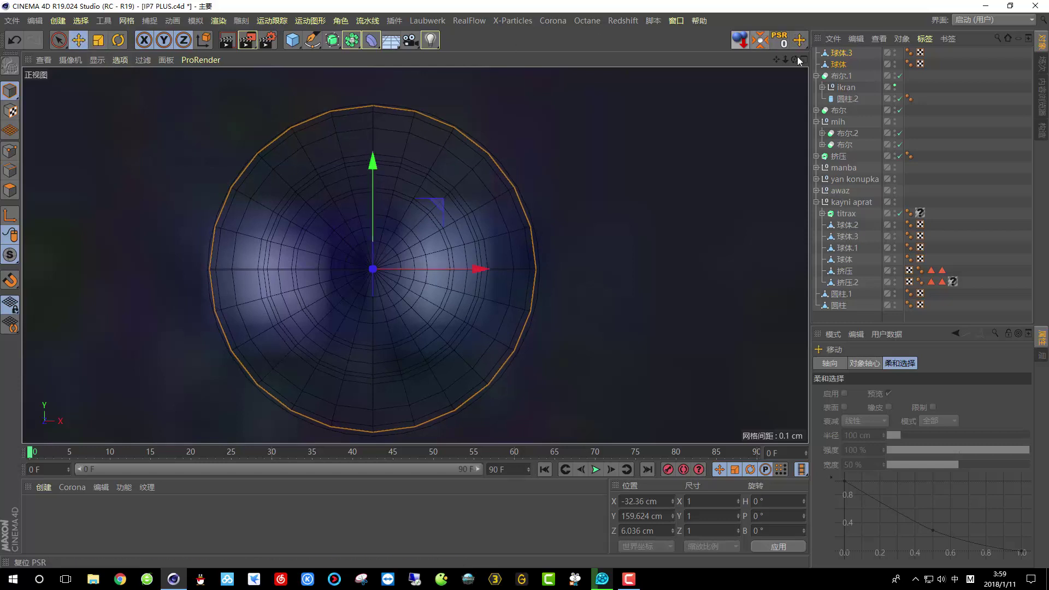
In the perspective view, move the lens spheres in depth to about Z -10.4 cm so they sit in the sensor recess
left_click(799, 58)
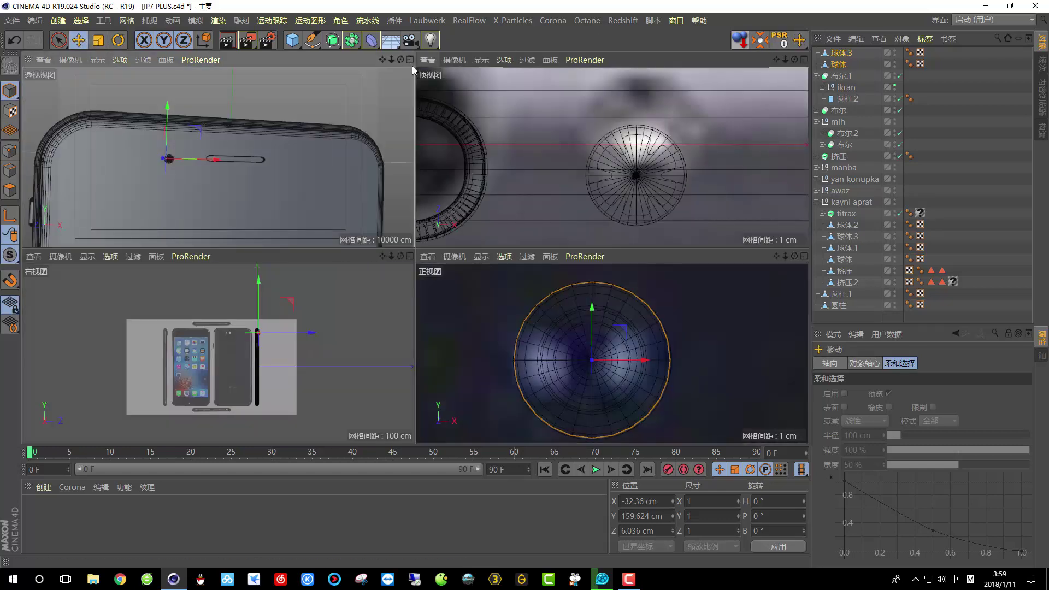
left_click(410, 60)
scroll(326, 250, "up", 6)
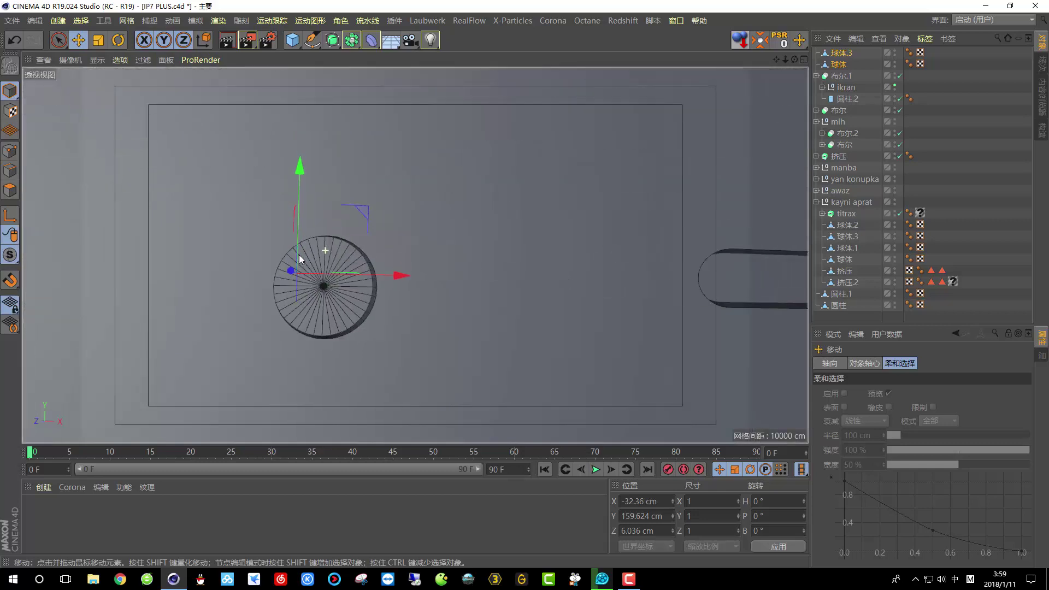
left_click_drag(316, 269, 353, 291, "alt")
left_click_drag(175, 222, 353, 264)
key("r")
left_click(78, 40)
right_click_drag(353, 263, 411, 253, "alt")
left_click_drag(412, 254, 381, 214, "alt")
Undo the stray change to the lens spheres and enlarge them slightly to fill the sensor recess
left_click_drag(127, 100, 133, 99)
key("ctrl+z")
key("t")
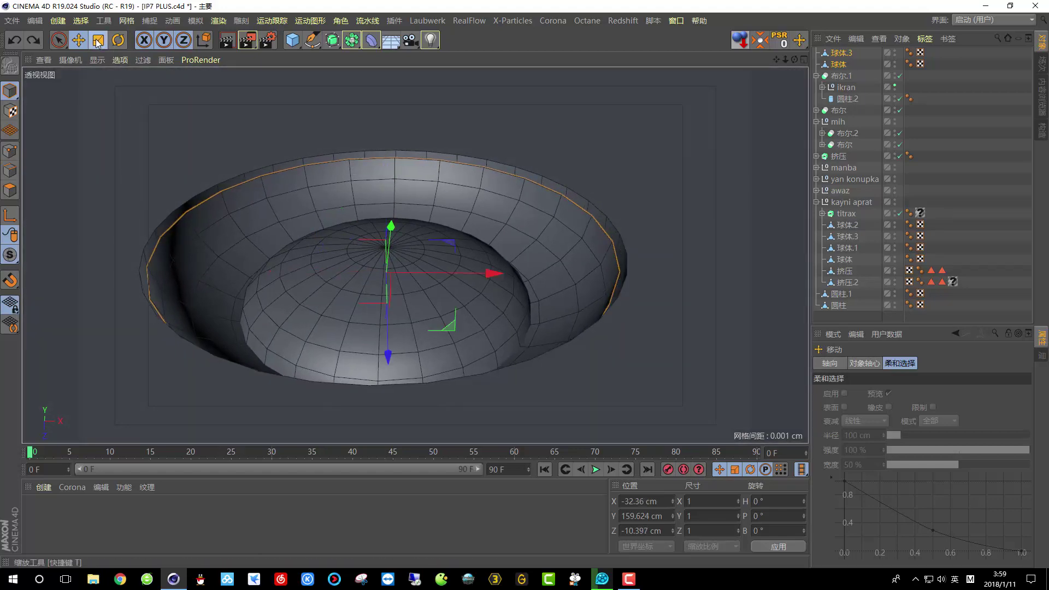
left_click_drag(277, 209, 320, 321)
scroll(320, 322, "down", 5)
left_click_drag(388, 175, 394, 197, "alt")
scroll(398, 210, "up", 8)
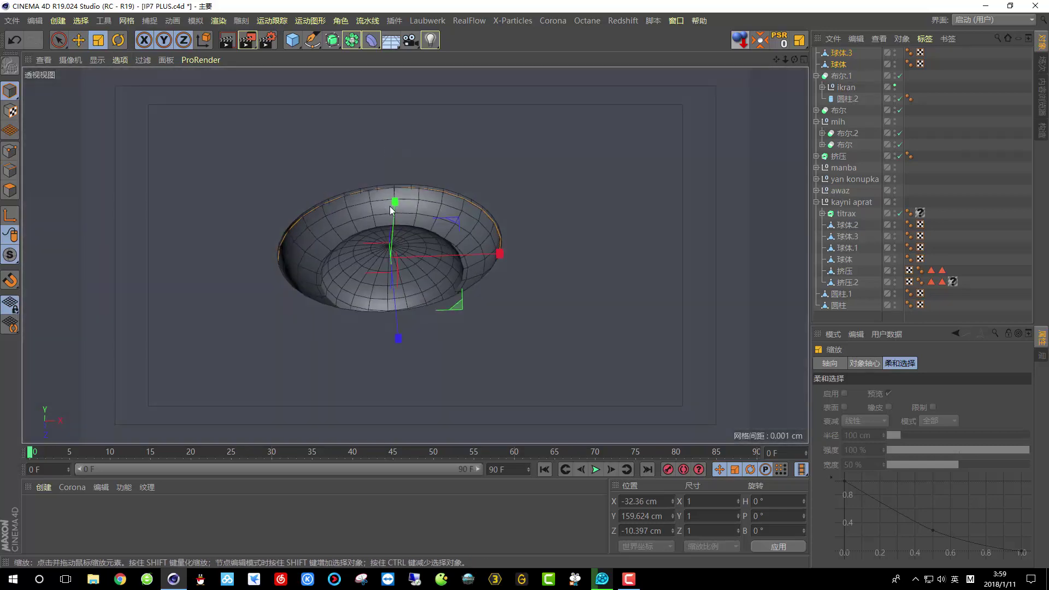
Examine how the lens spheres fit the sensor recess from the front and at an angle
scroll(398, 210, "down", 5)
middle_click_drag(401, 243, 409, 216, "alt")
scroll(413, 218, "up", 2)
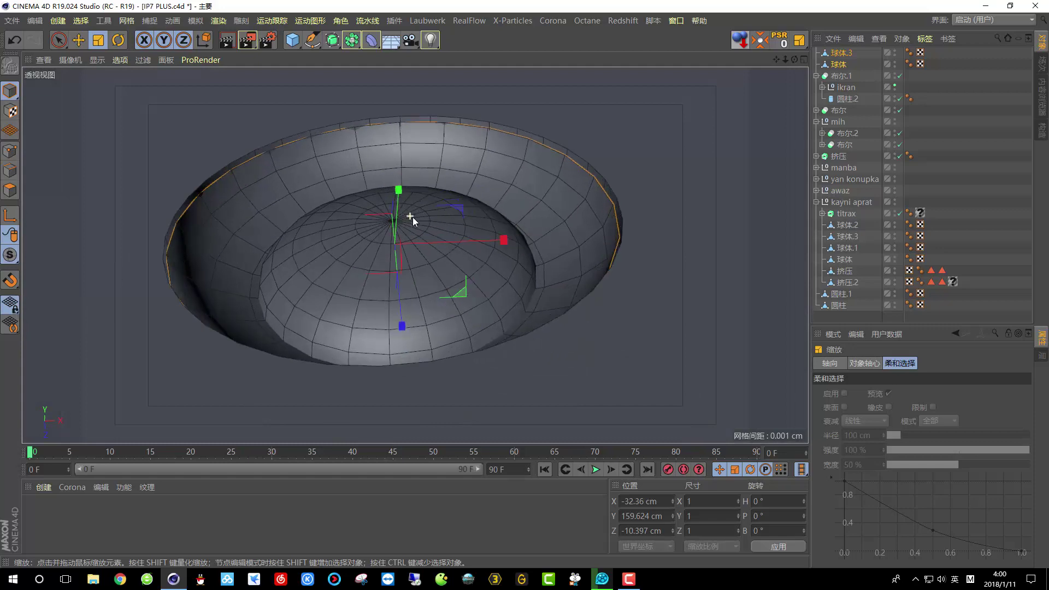
scroll(436, 199, "down", 3)
left_click_drag(436, 199, 445, 287, "alt")
scroll(445, 287, "down", 4)
middle_click_drag(450, 282, 411, 332, "alt")
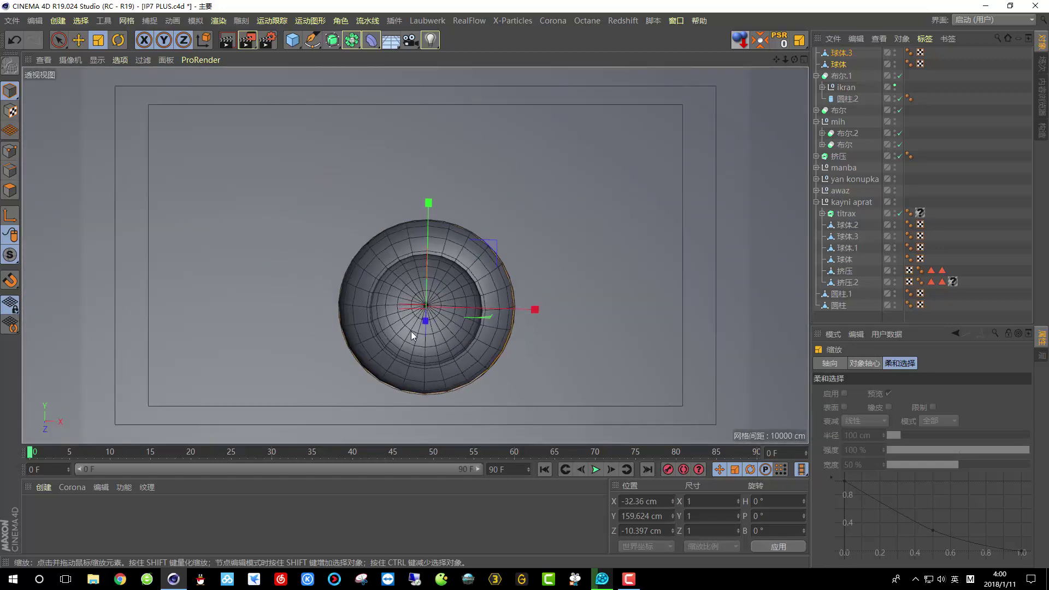
scroll(417, 330, "up", 3)
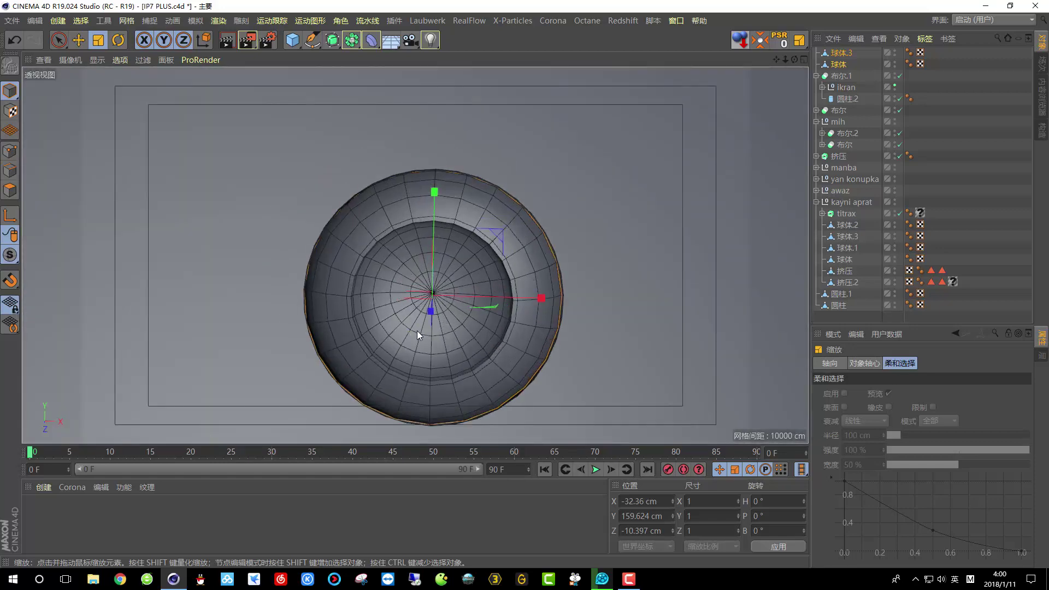
scroll(412, 330, "up", 2)
left_click_drag(460, 338, 468, 277, "alt")
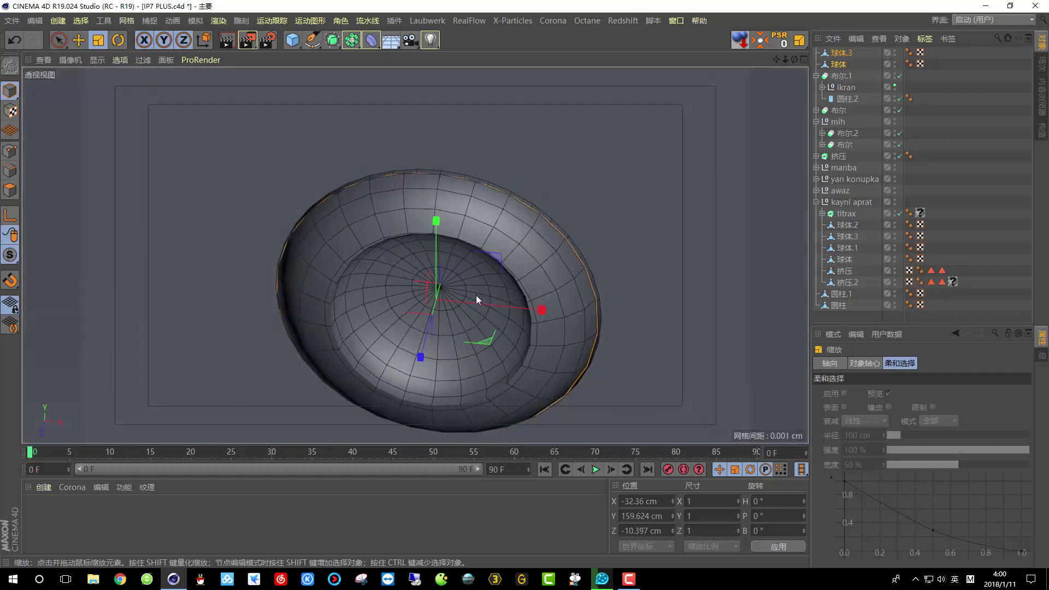
Close the open polygon hole at the front of the outer lens sphere with the Close Polygon Hole tool
scroll(469, 277, "up", 2)
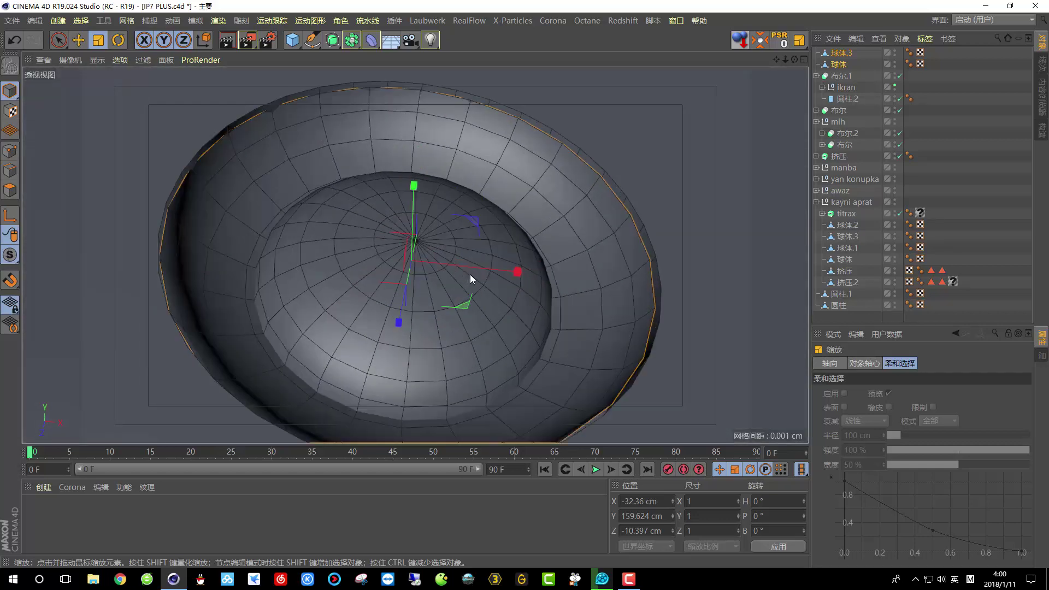
left_click(566, 172)
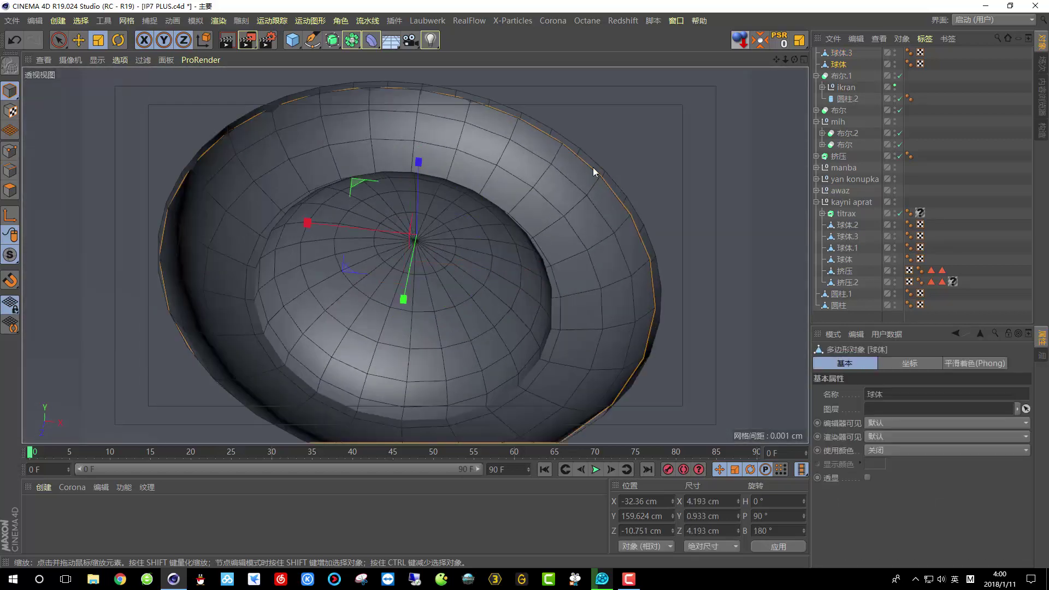
right_click(562, 169)
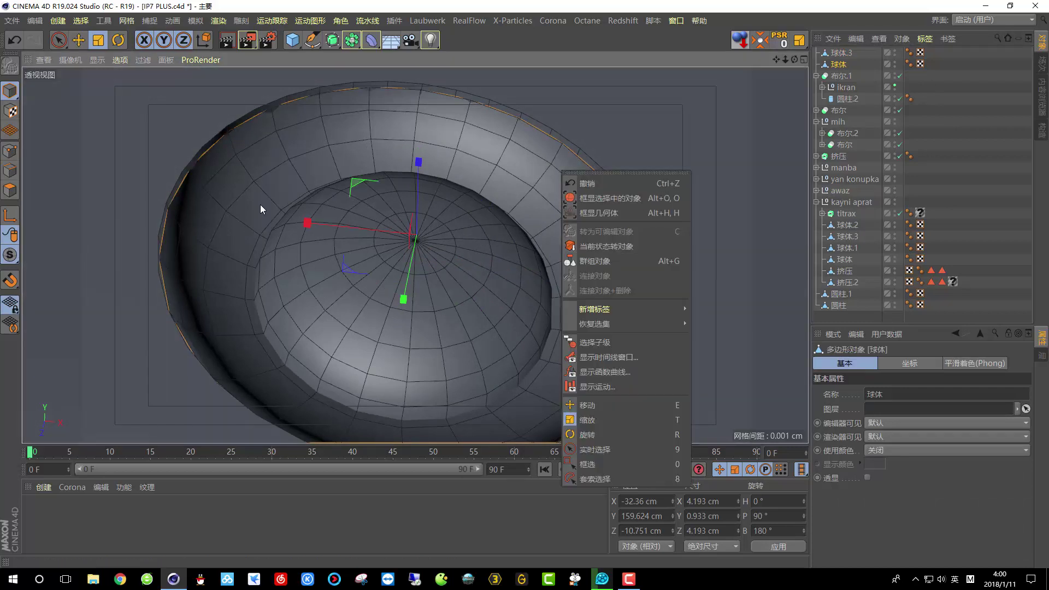
left_click(9, 191)
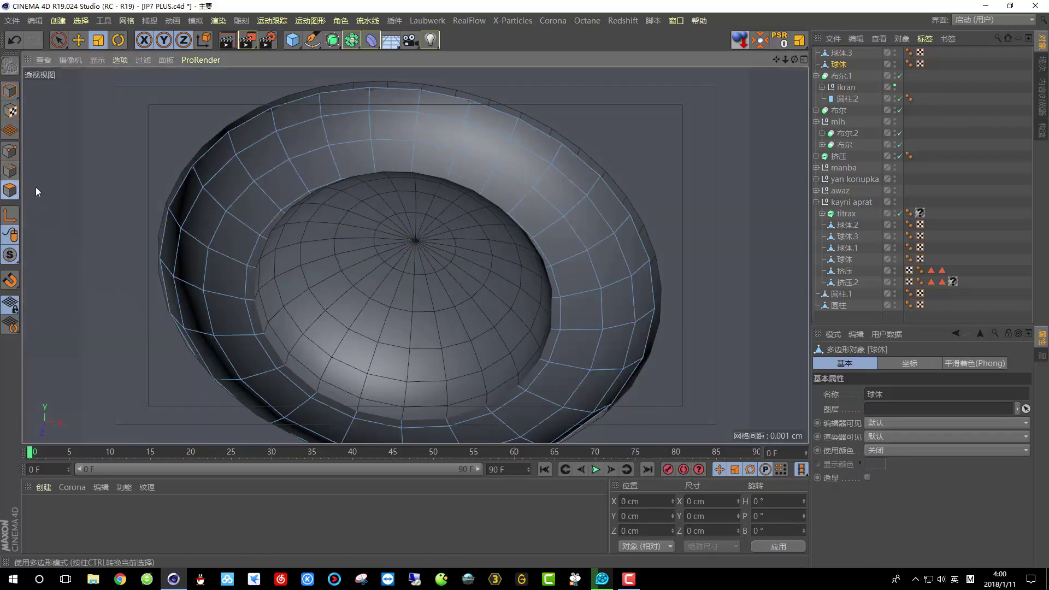
left_click(528, 214)
right_click(530, 215)
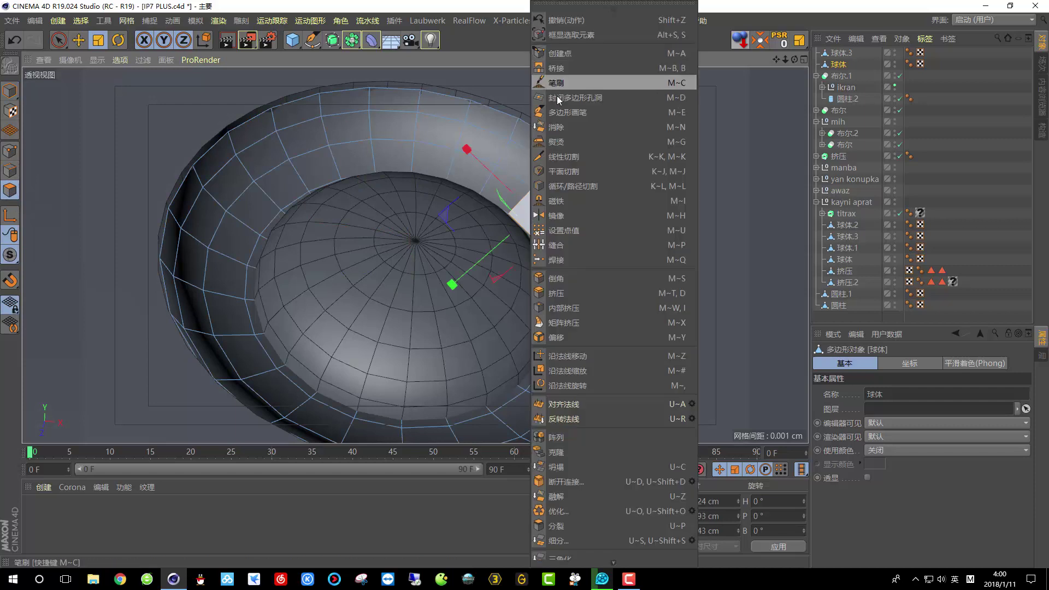
left_click(559, 99)
left_click_drag(535, 131, 547, 241, "alt")
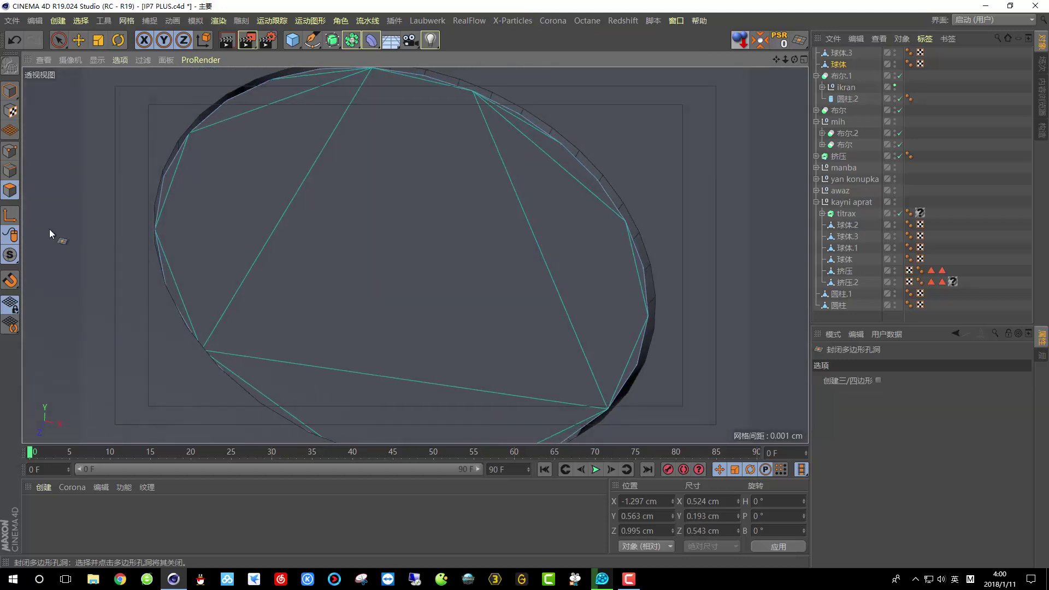
Split the new cap polygon off the outer lens sphere as a separate object and delete it from the original sphere
left_click(58, 39)
left_click(375, 211)
right_click(634, 133)
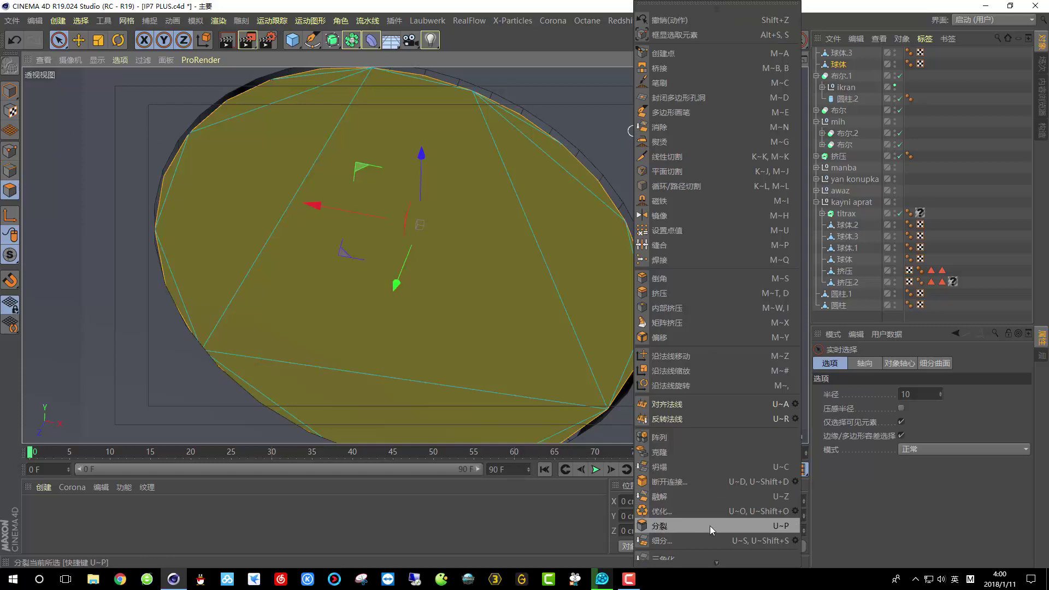
left_click(667, 526)
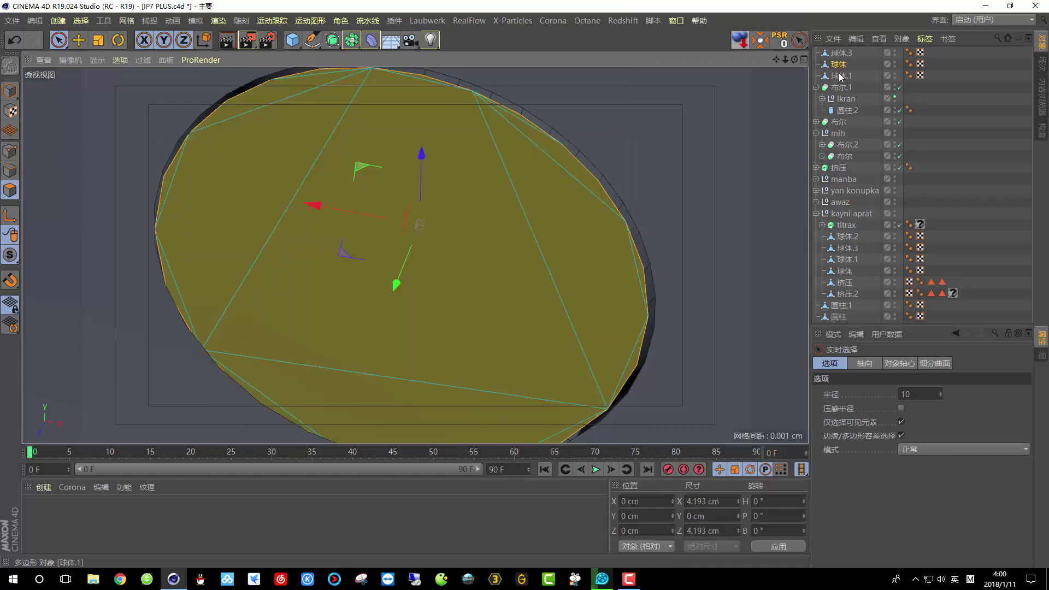
left_click(841, 77)
left_click(840, 64)
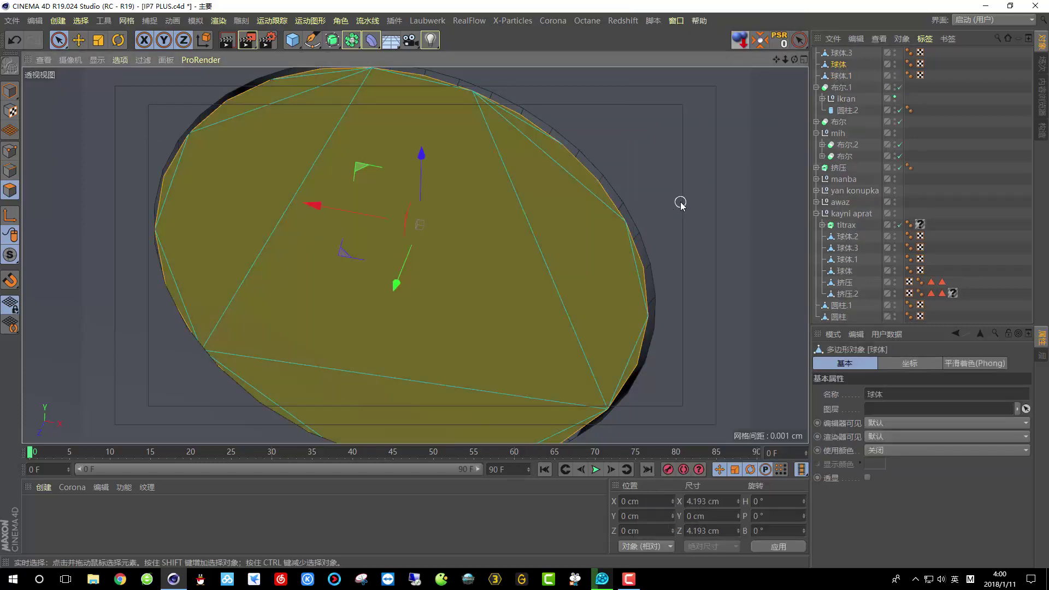
left_click(680, 203)
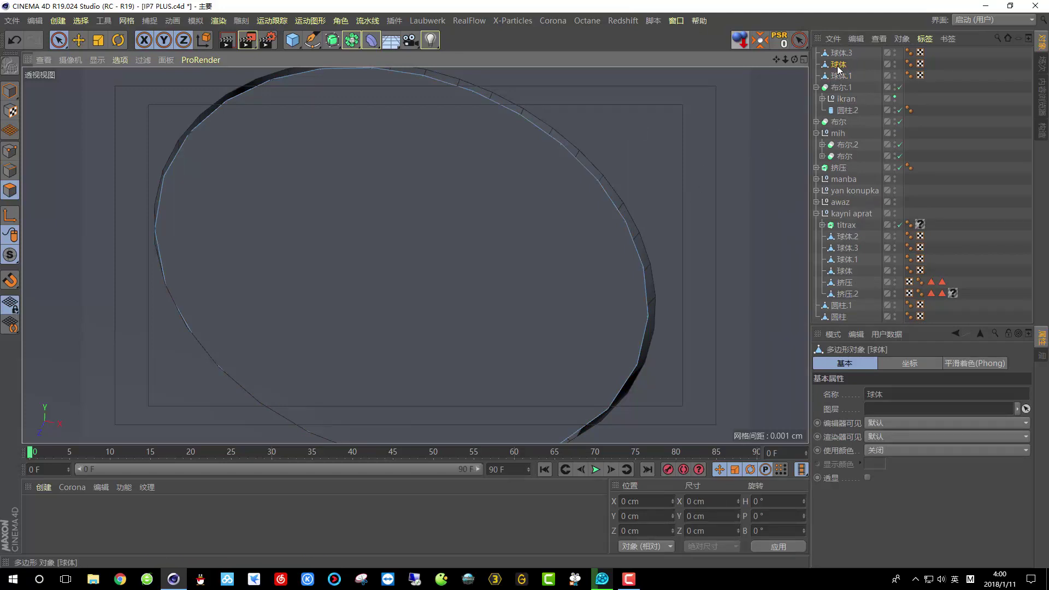
Examine the capped sensor lens beside the earpiece, both close up and with the whole top of the phone in sight
key("e")
left_click_drag(370, 185, 442, 235, "alt")
right_click_drag(452, 267, 481, 311, "alt")
left_click_drag(489, 310, 496, 340, "alt")
scroll(496, 340, "down", 5)
middle_click_drag(458, 296, 418, 257, "alt")
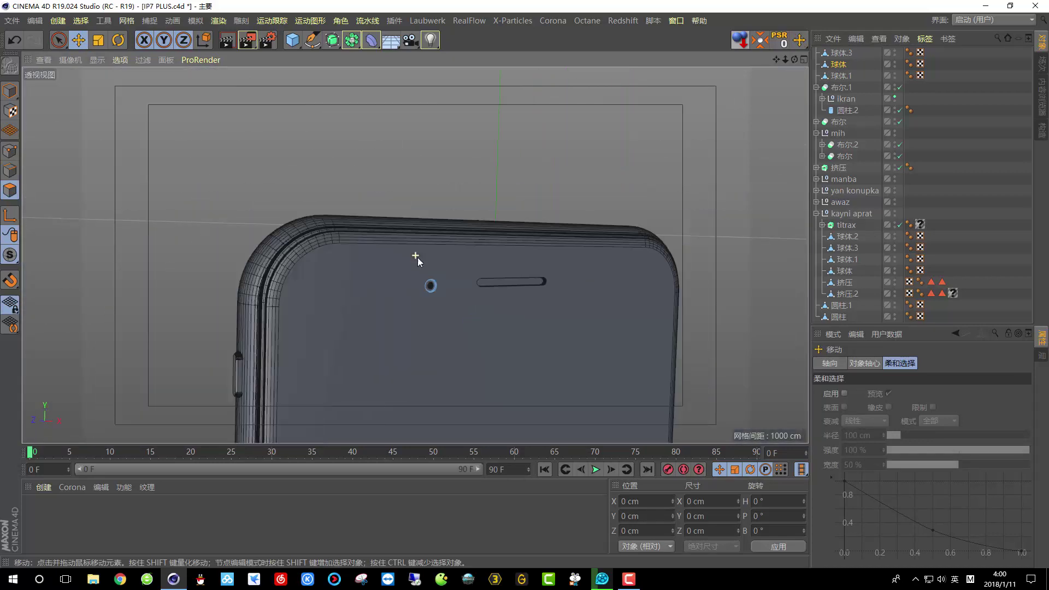
scroll(409, 265, "down", 2)
scroll(411, 241, "up", 8)
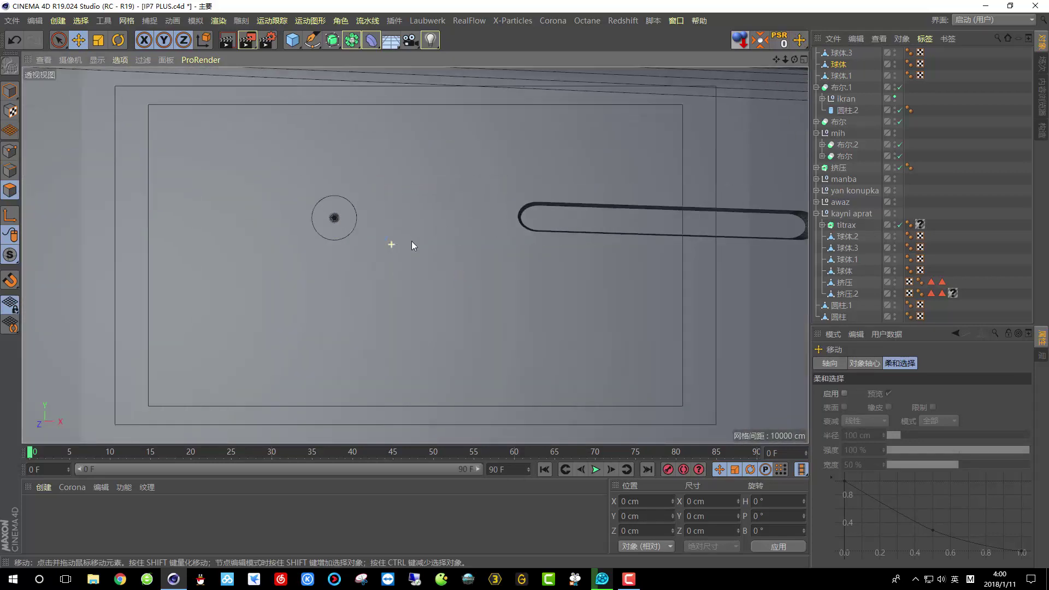
scroll(411, 241, "down", 5)
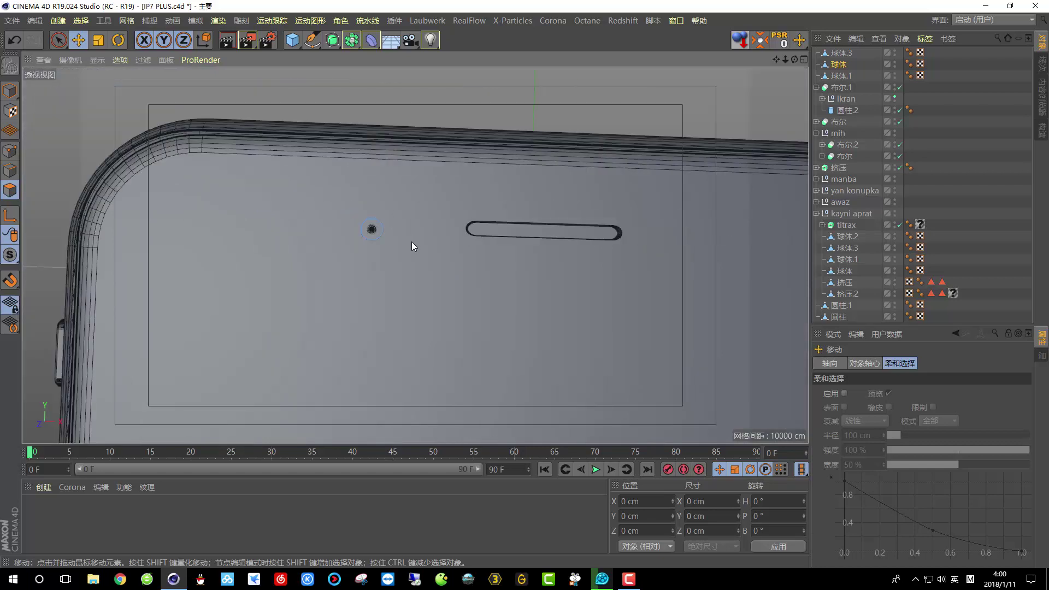
scroll(412, 241, "down", 2)
scroll(412, 241, "up", 2)
scroll(365, 228, "up", 8)
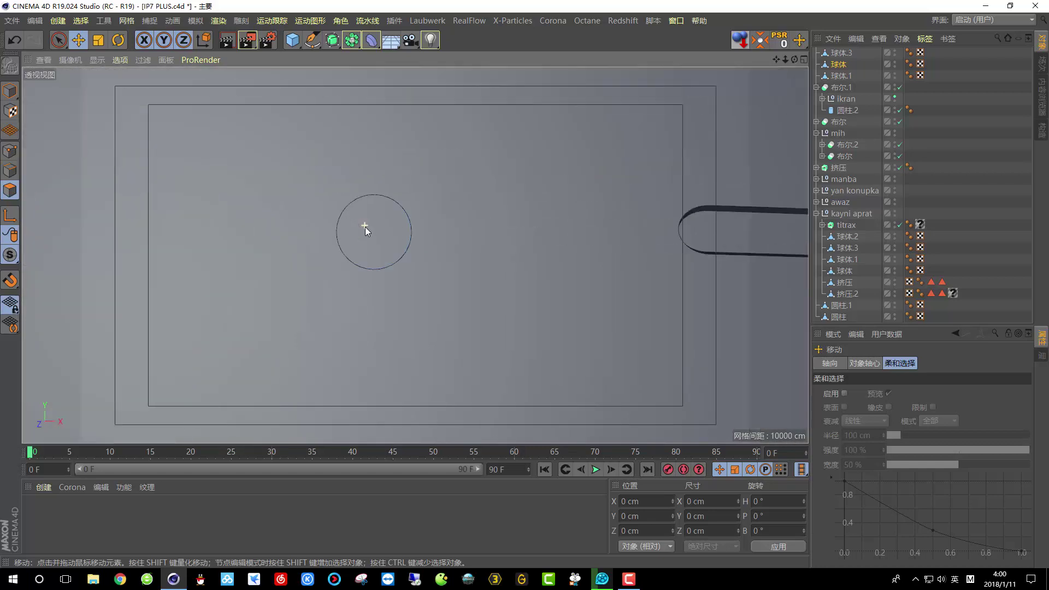
left_click(817, 87)
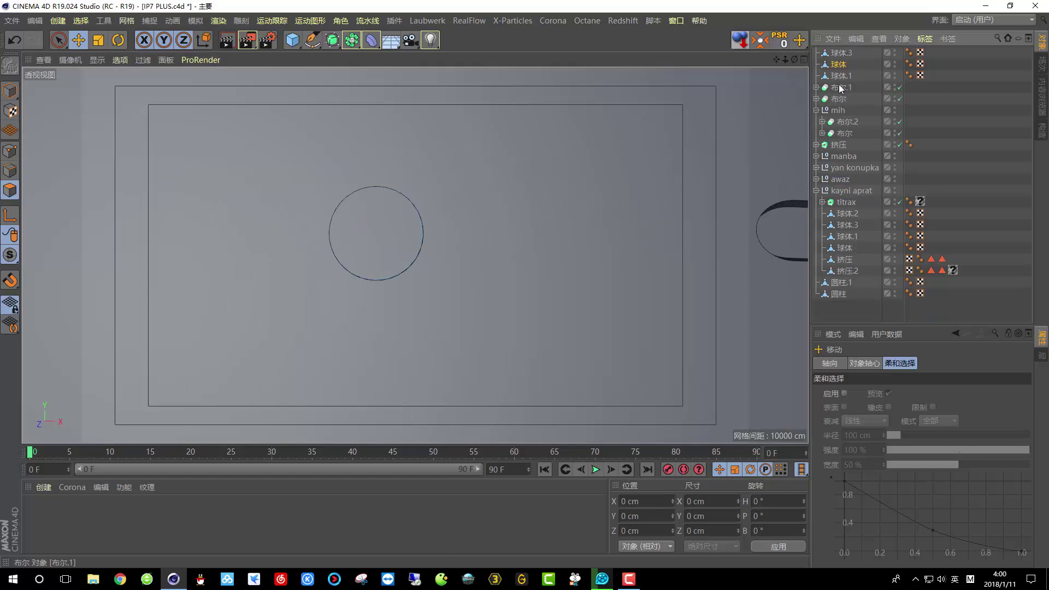
left_click(840, 87)
left_click(844, 54, "shift")
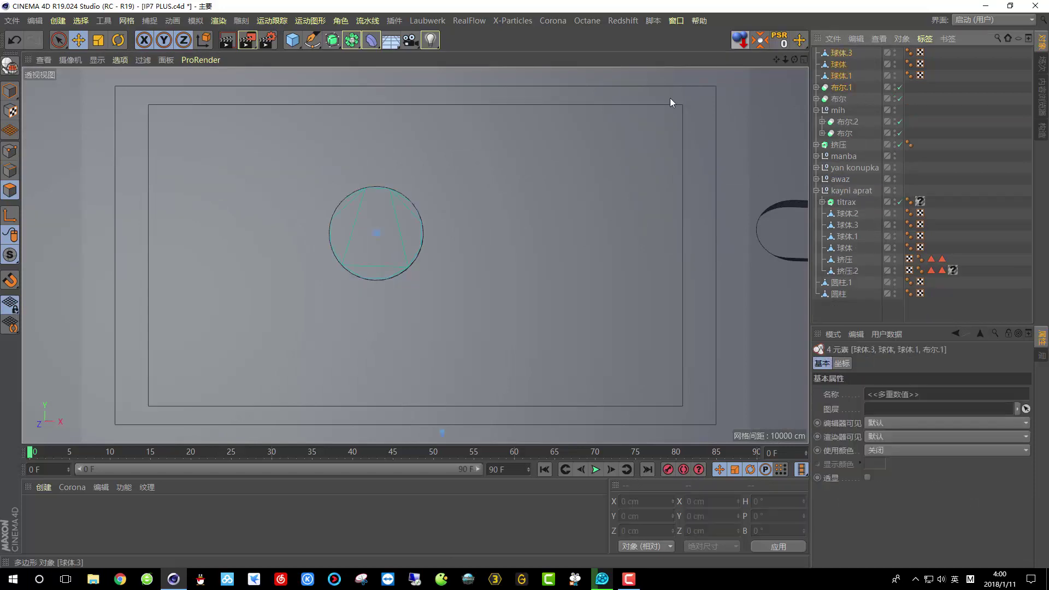
left_click(76, 40)
scroll(389, 210, "down", 3)
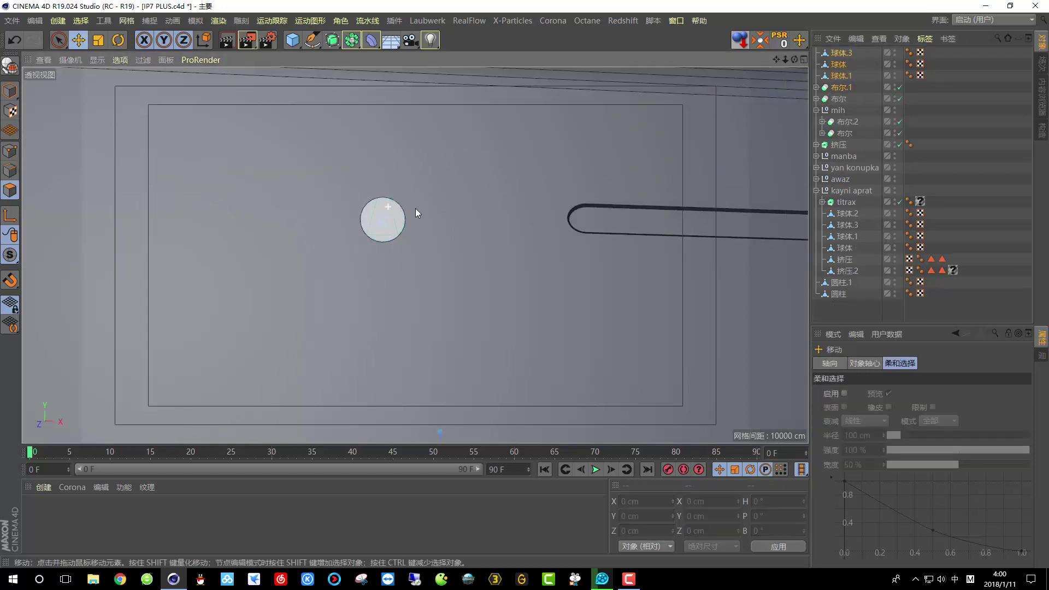
Select the two lens spheres, the cap and the cutting cylinder, and move them up together to about Y 160.4 cm
left_click(817, 88)
left_click(846, 111)
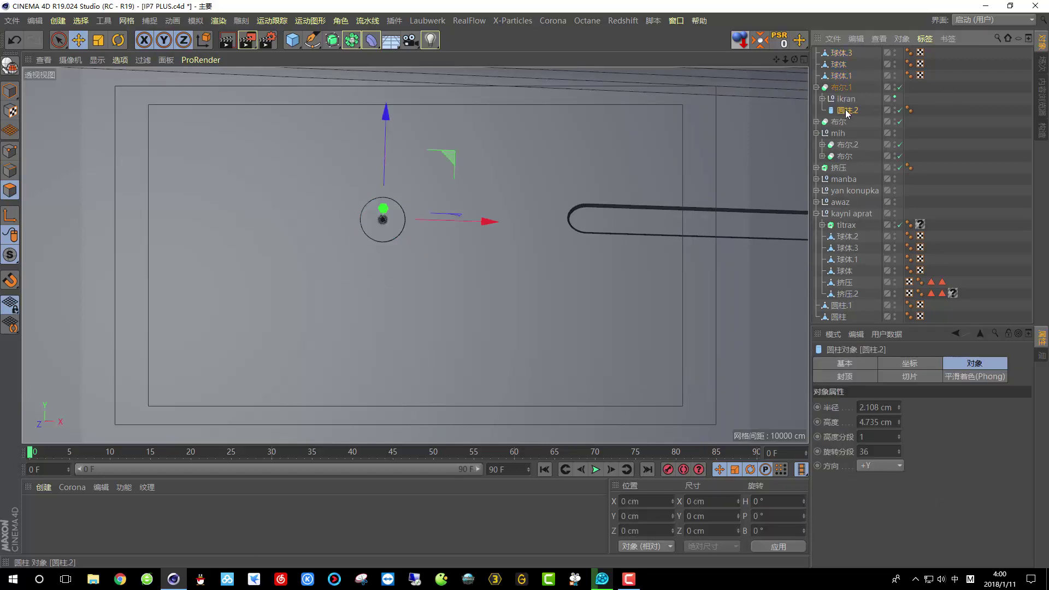
left_click(842, 77, "ctrl")
left_click(840, 64, "ctrl")
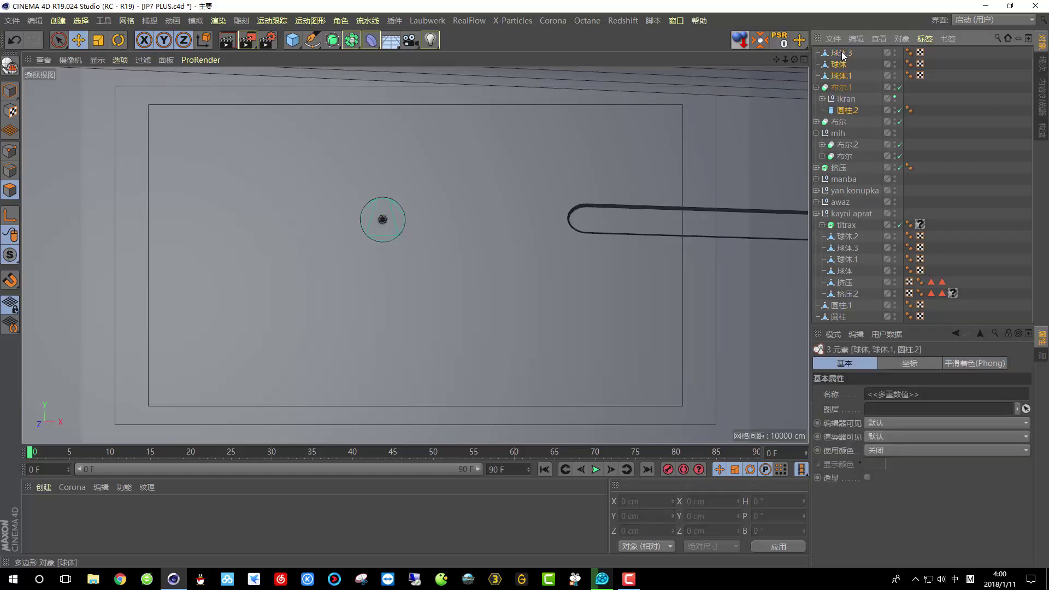
scroll(368, 206, "up", 3)
left_click(77, 41)
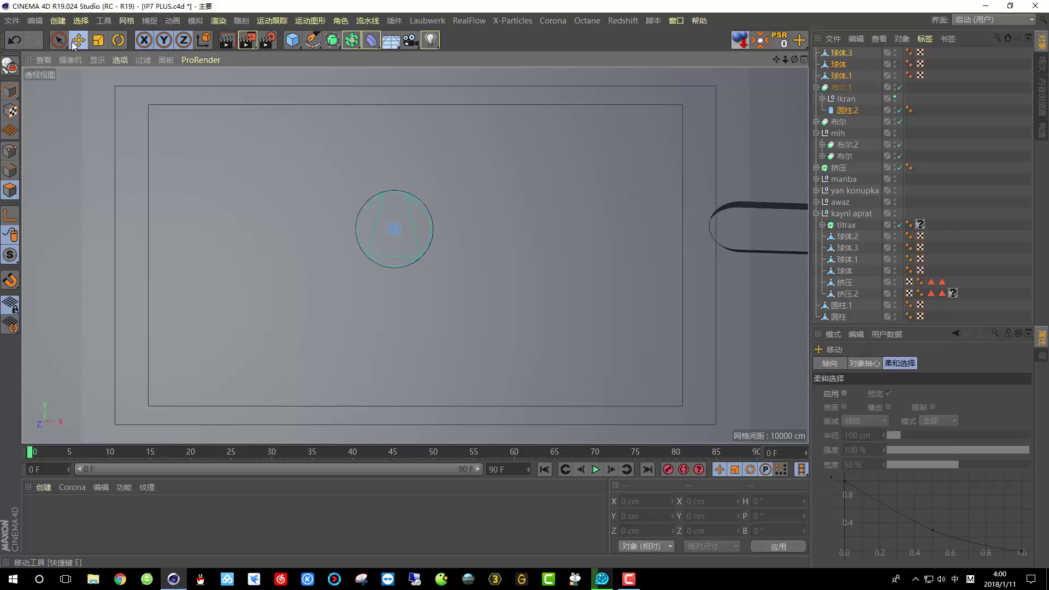
left_click(7, 88)
scroll(406, 224, "up", 2)
left_click_drag(385, 175, 389, 149)
Examine the whole phone model from the front, the side and the back
scroll(377, 212, "down", 2)
scroll(428, 208, "down", 3)
scroll(389, 218, "down", 3)
left_click_drag(388, 219, 493, 275, "alt")
scroll(494, 274, "down", 3)
left_click_drag(474, 227, 419, 271, "alt")
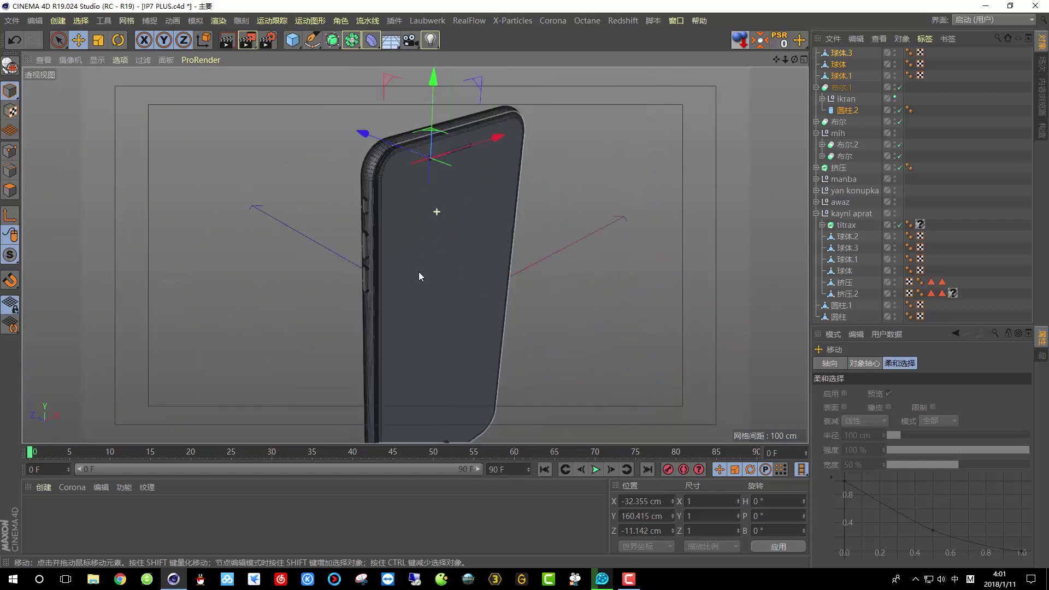
left_click(12, 20)
left_click(155, 181)
left_click_drag(156, 182, 391, 262, "alt")
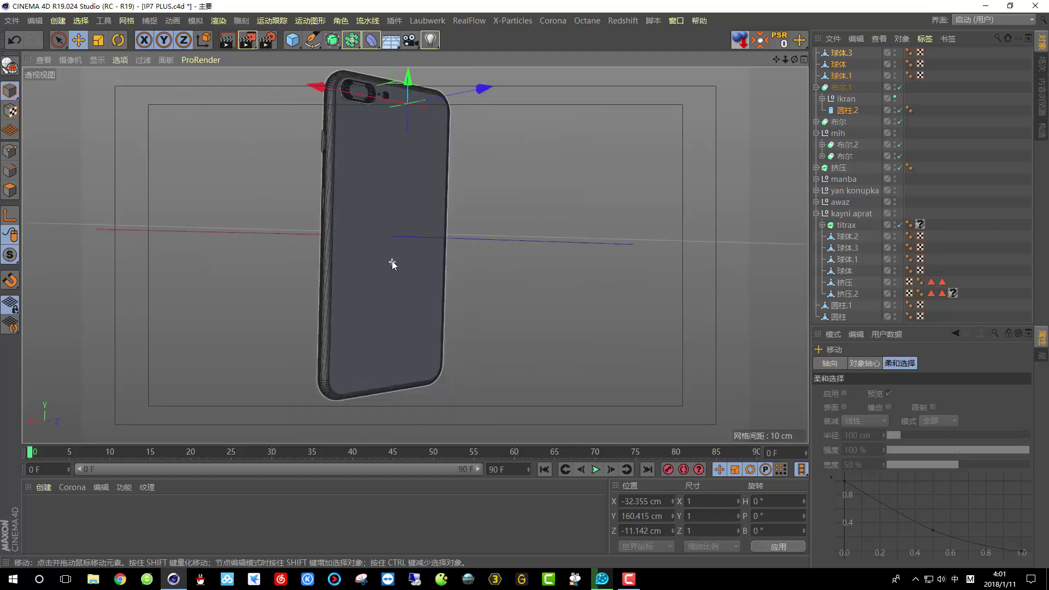
Set the front view's background image horizontal offset to -100 to place the phone's back photo behind the model
left_click(804, 59)
scroll(613, 320, "down", 3)
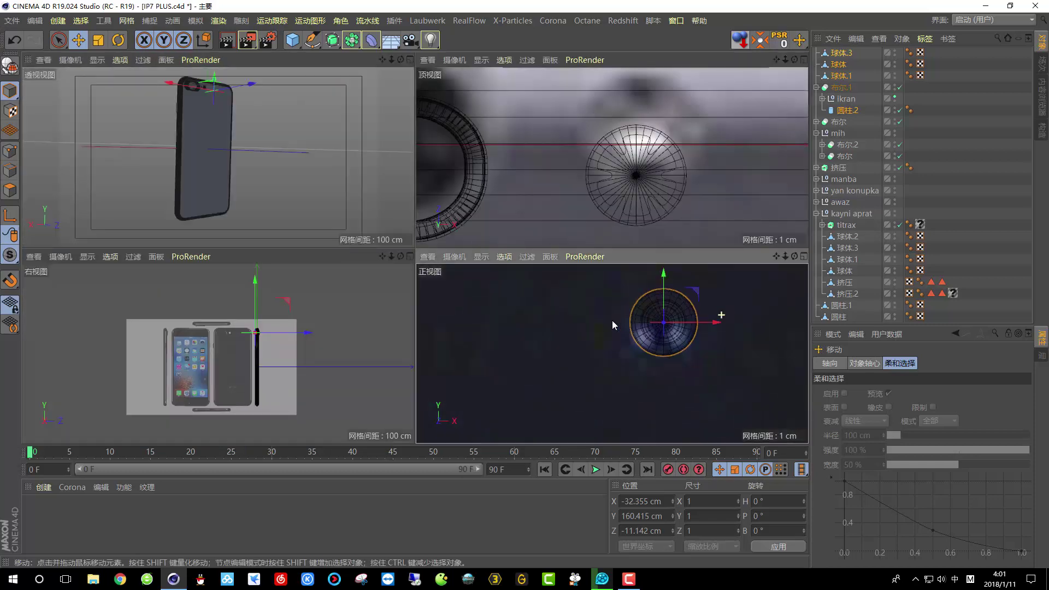
scroll(607, 320, "down", 8)
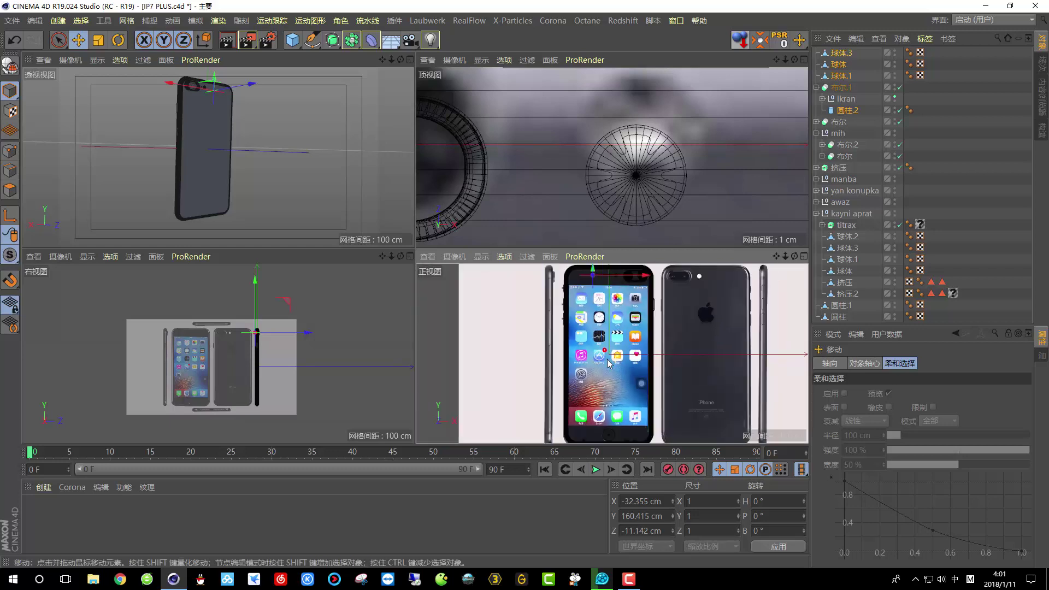
left_click(804, 256)
scroll(552, 273, "up", 4)
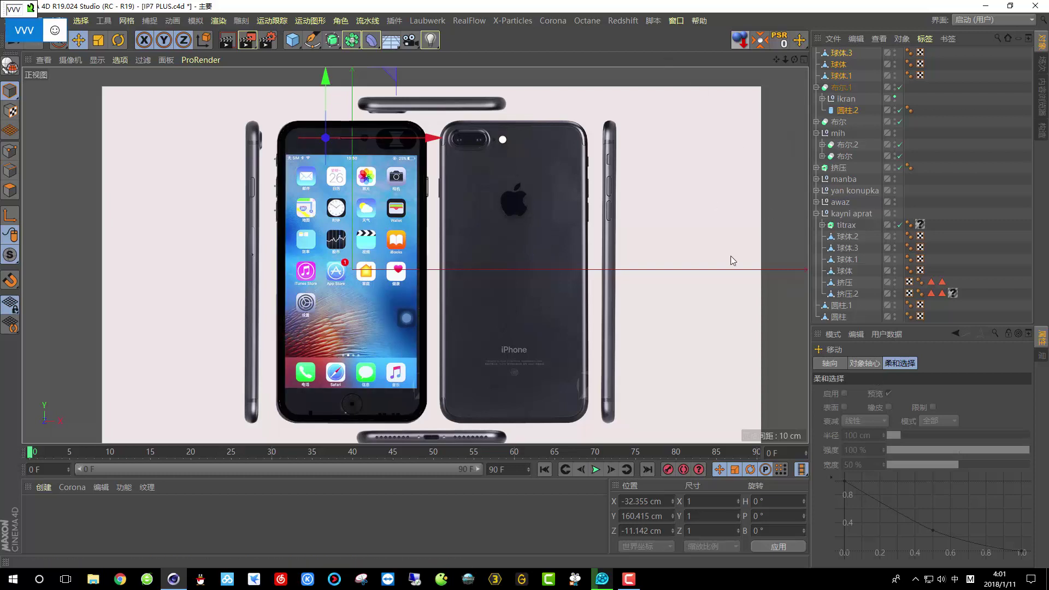
key("shift+v")
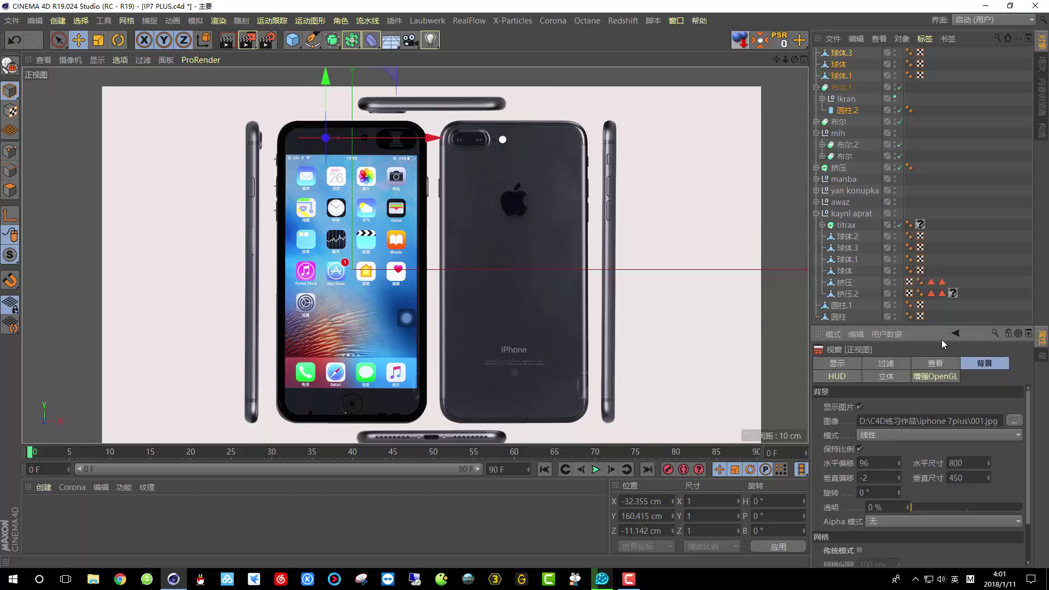
mouse_move(902, 466)
left_mouse_down()
mouse_move(918, 465)
mouse_move(864, 465)
mouse_move(899, 464)
left_mouse_up()
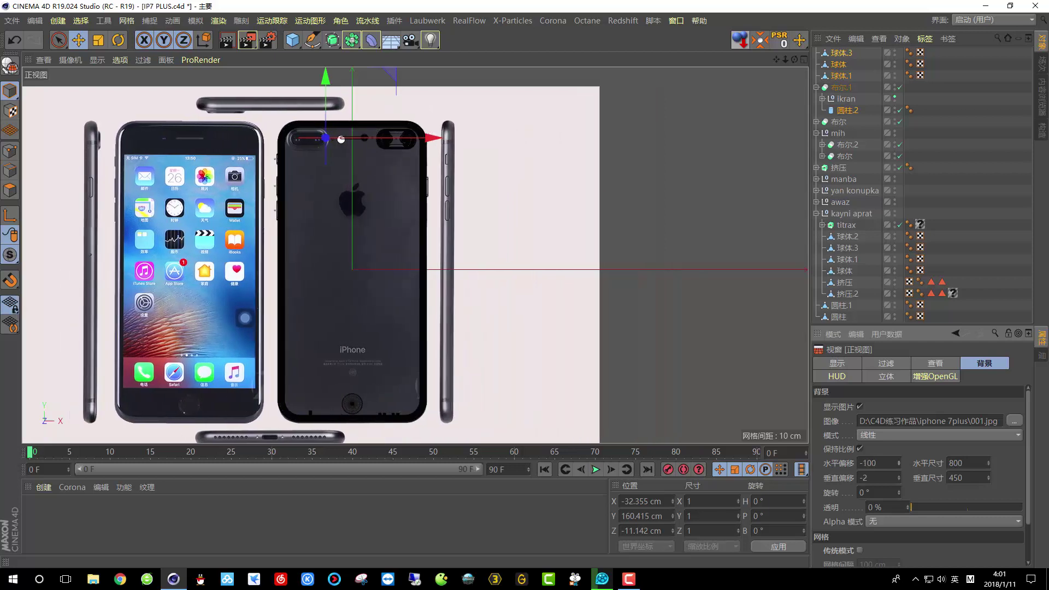
scroll(350, 121, "up", 5)
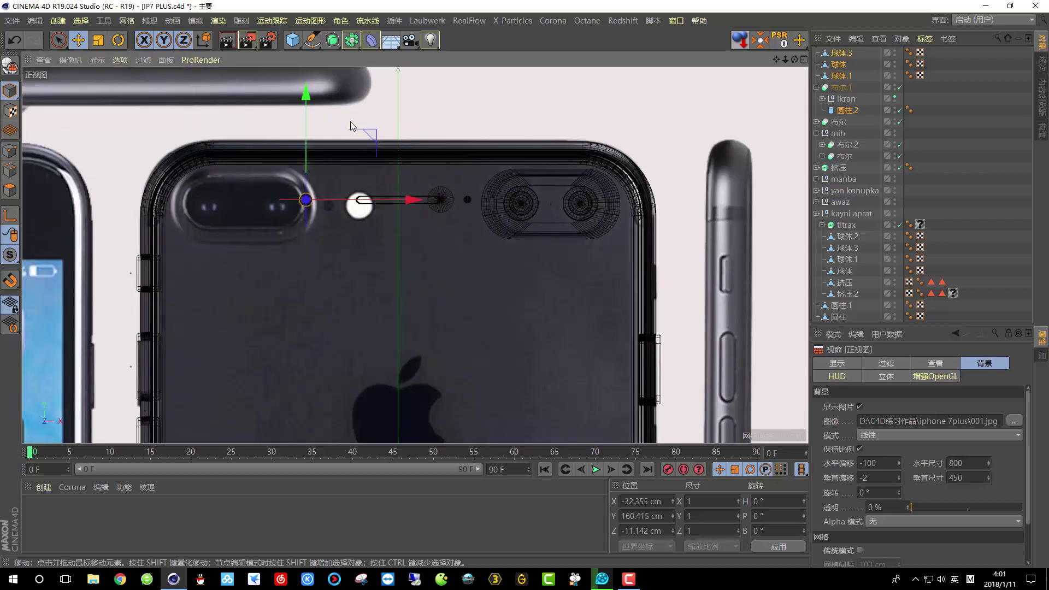
scroll(383, 164, "down", 6)
Trace the leaf of the Apple logo in the front view as a closed Bezier spline with the Pen tool
scroll(372, 252, "up", 8)
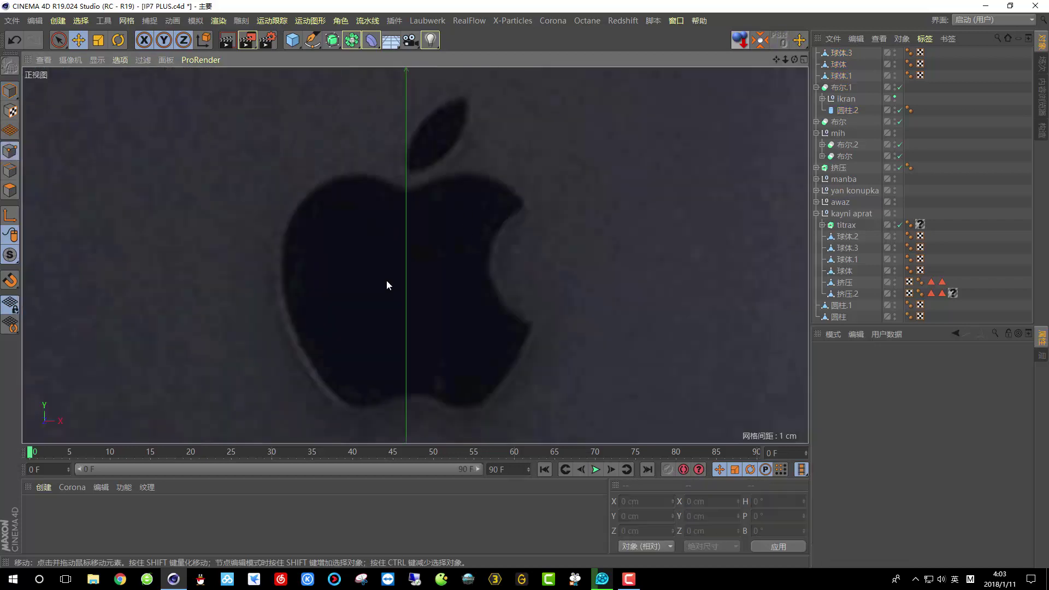
scroll(386, 281, "down", 2)
scroll(399, 268, "up", 3)
scroll(396, 287, "down", 2)
scroll(390, 288, "up", 4)
scroll(390, 288, "down", 1)
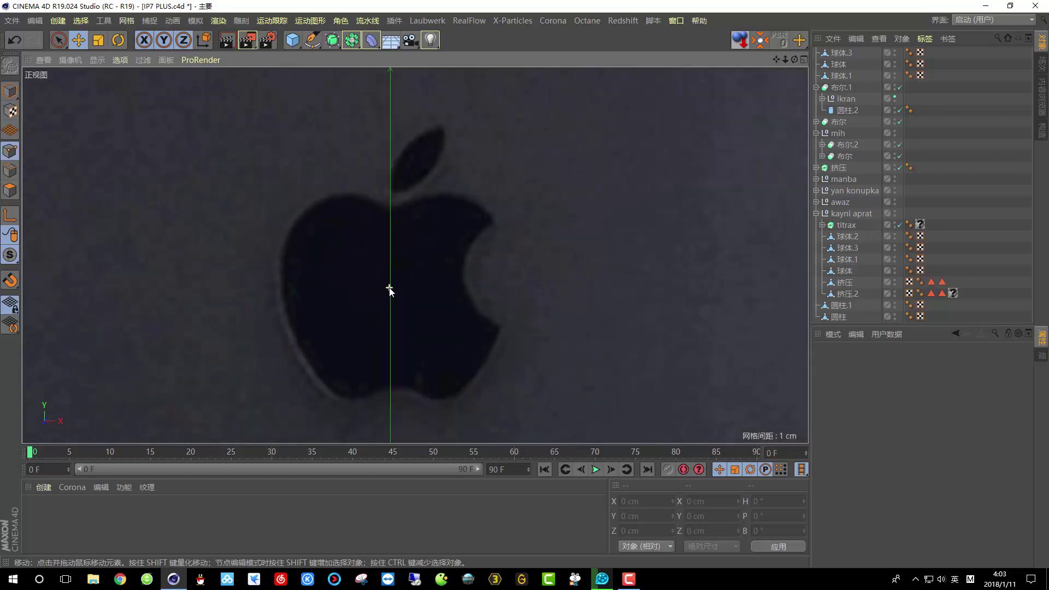
scroll(408, 159, "up", 4)
left_click(312, 40)
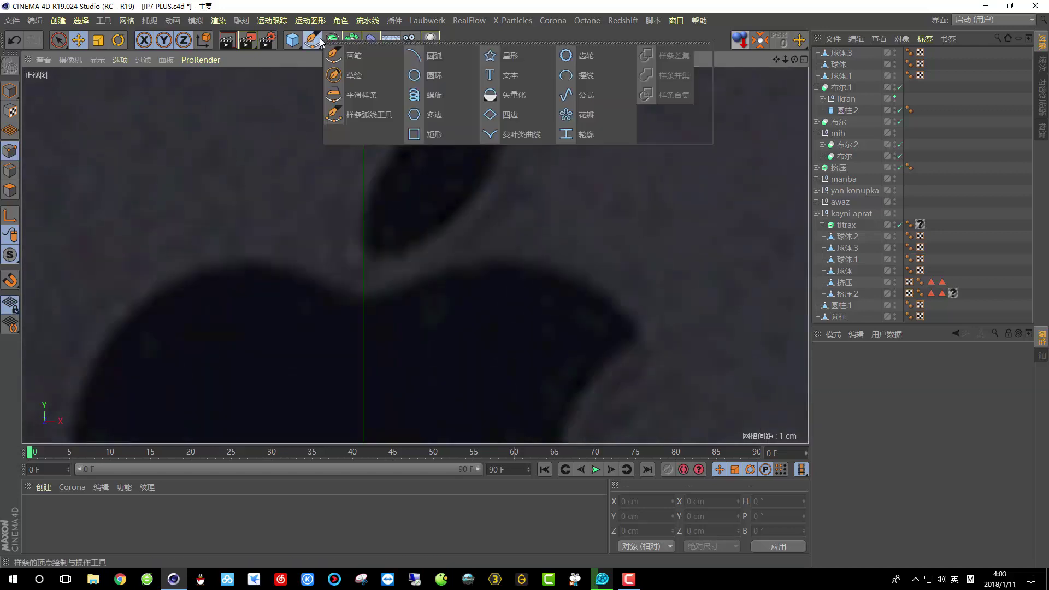
left_click(355, 56)
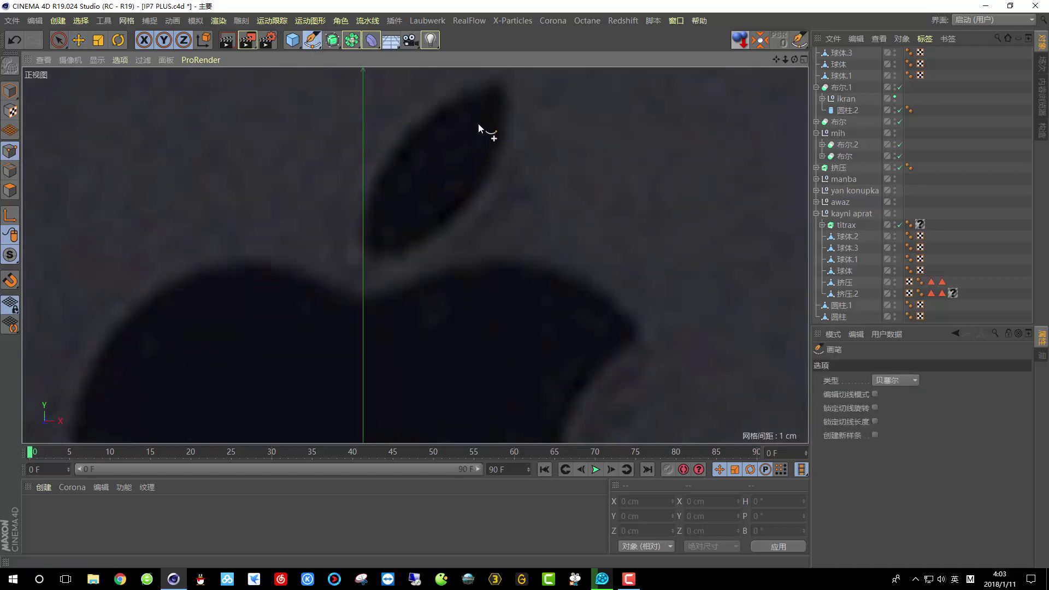
left_click(499, 84)
left_click_drag(474, 195, 370, 221)
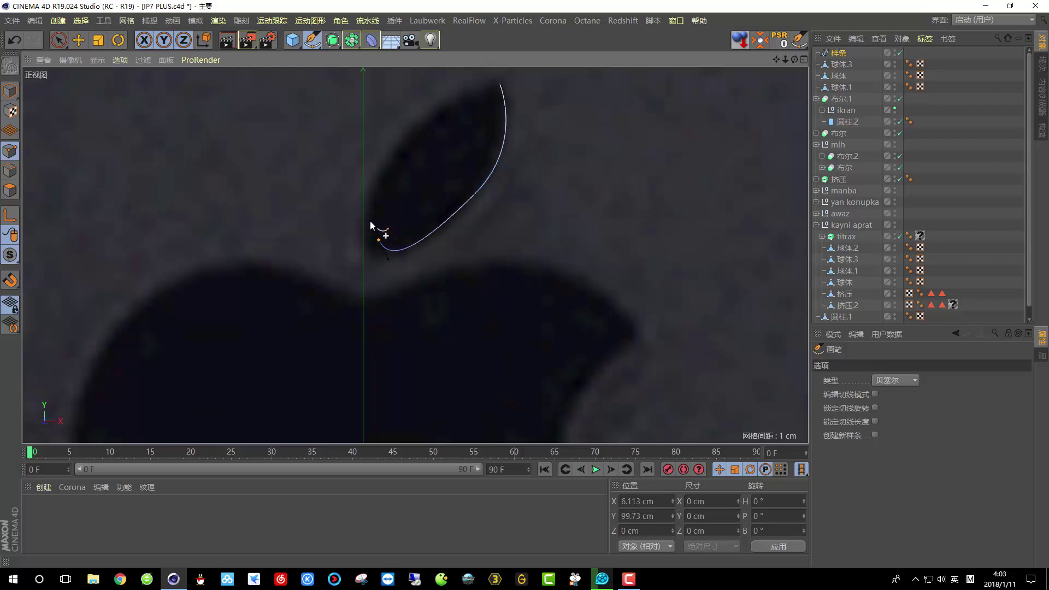
left_click_drag(444, 97, 509, 82)
left_click(505, 81)
scroll(460, 141, "down", 5)
scroll(456, 208, "up", 3)
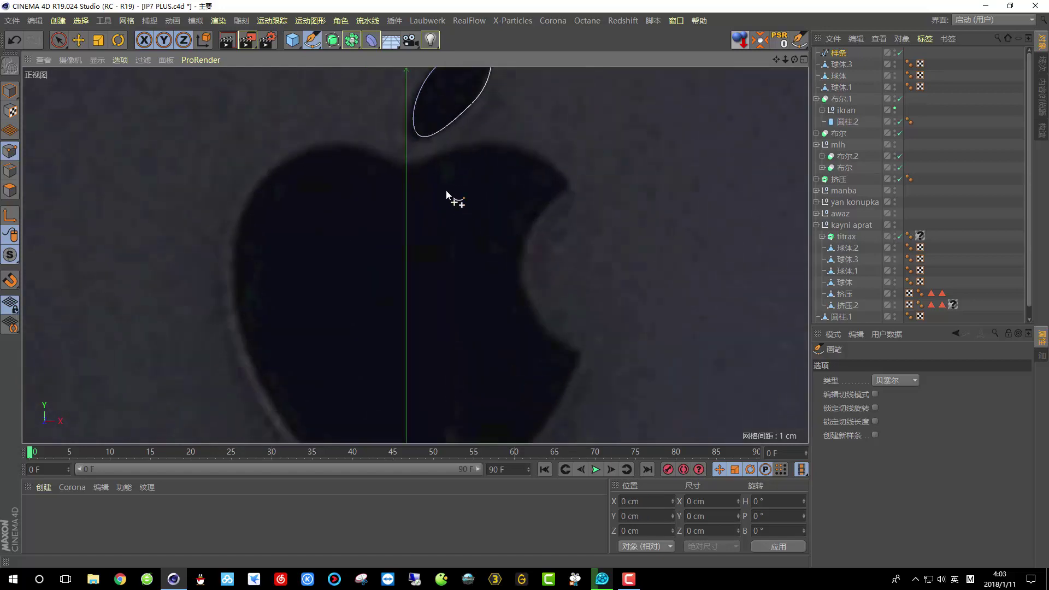
left_click(381, 156)
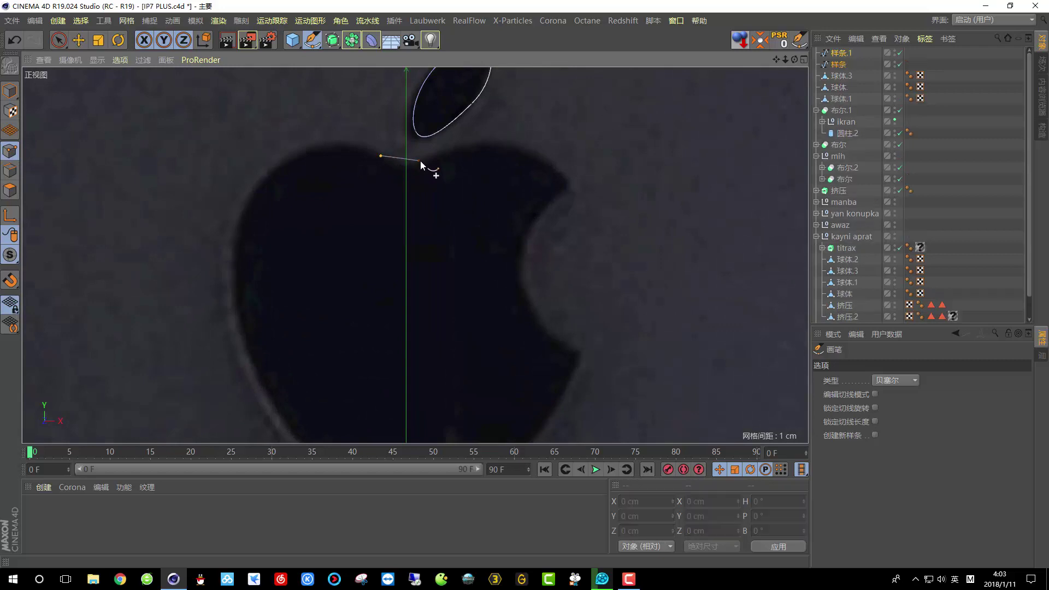
left_click_drag(425, 161, 440, 150)
left_click_drag(567, 179, 594, 219)
left_click_drag(526, 247, 524, 295)
key("space")
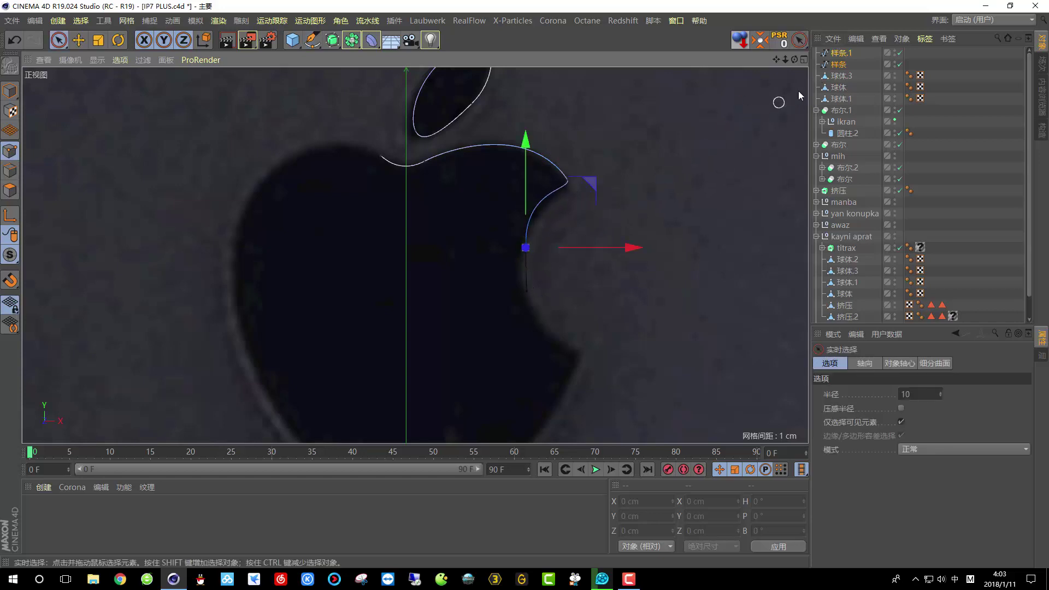
Delete the traced leaf spline and the unfinished apple body spline
left_click(849, 53)
left_click(840, 53)
key("Delete")
scroll(437, 208, "down", 6)
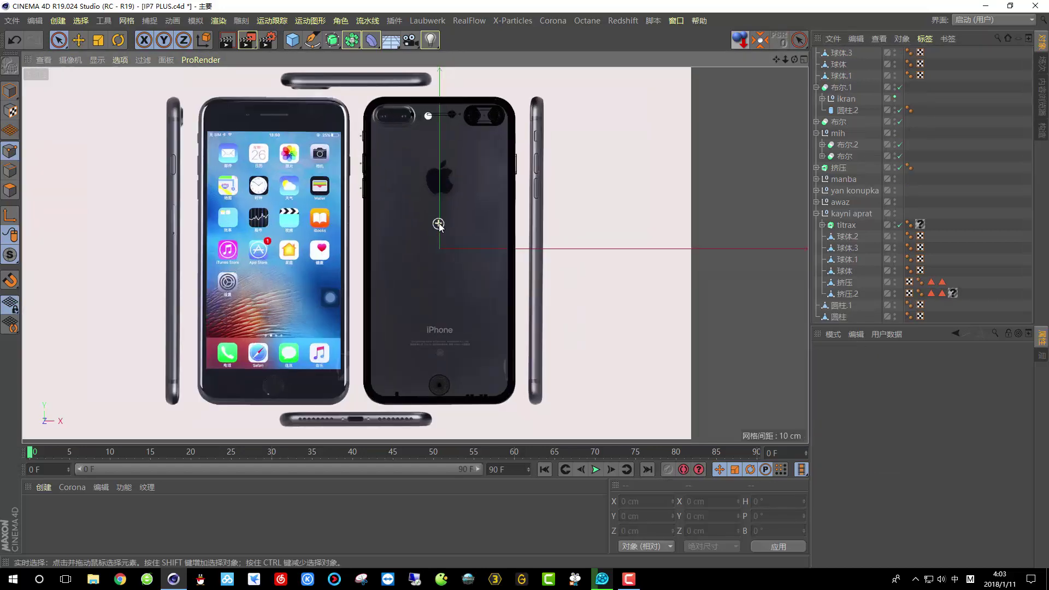
left_click(12, 20)
left_click(28, 46)
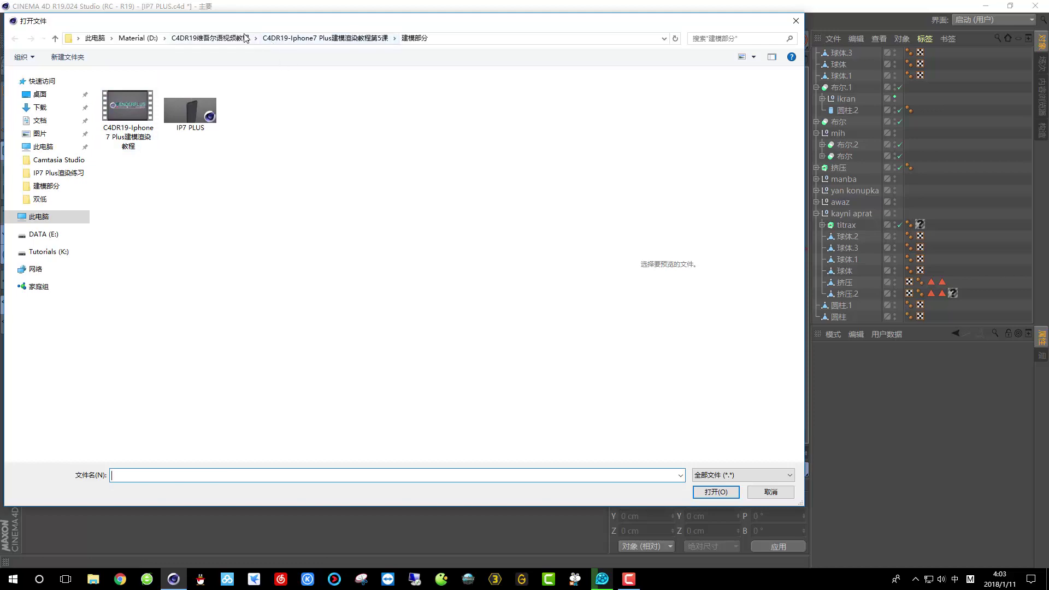
left_click(245, 37)
left_click(138, 38)
left_click(135, 149)
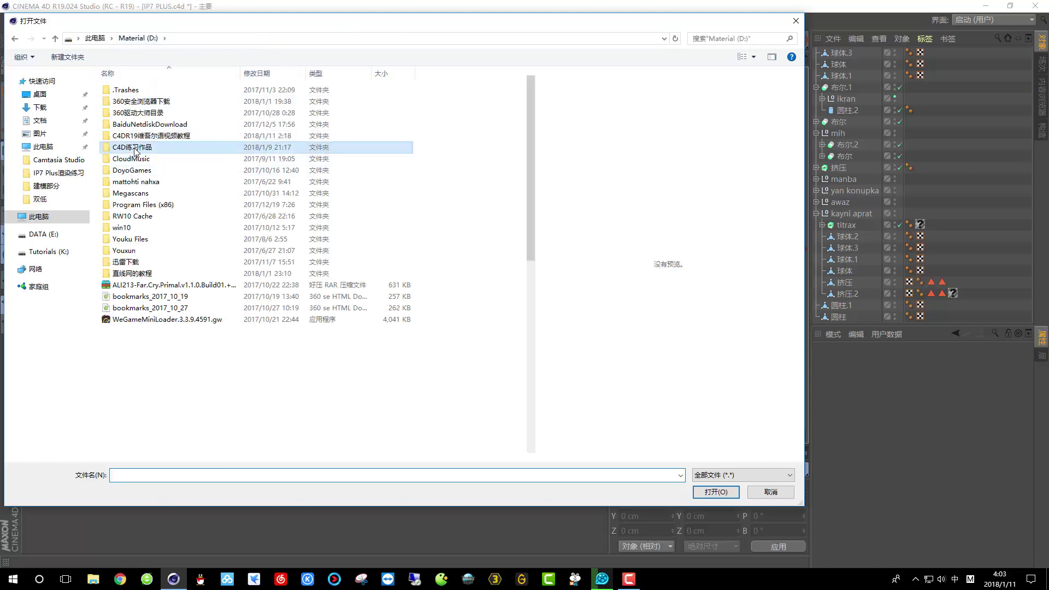
double_click(135, 149)
double_click(164, 273)
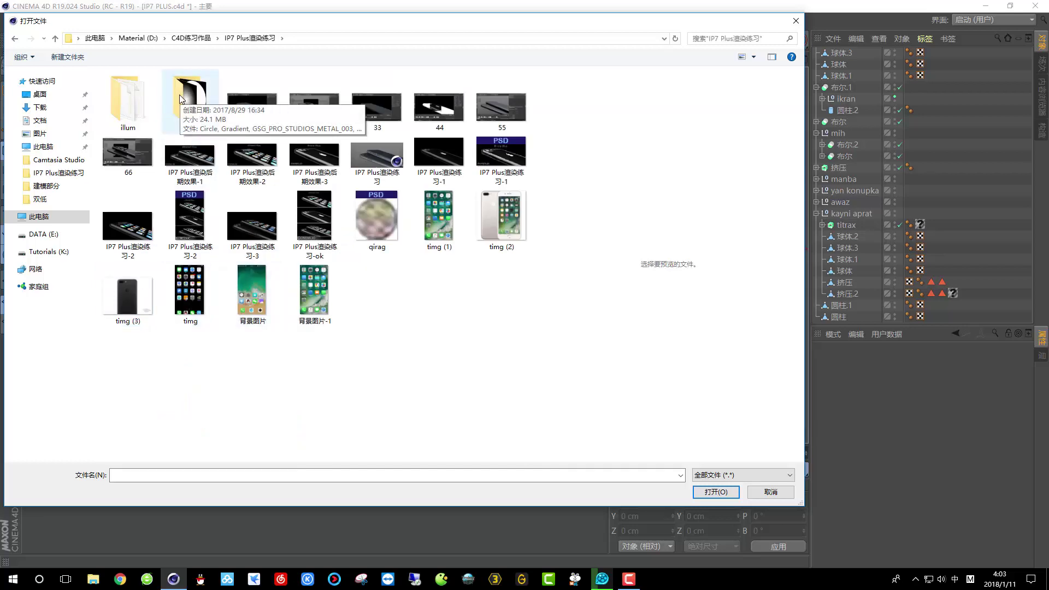
double_click(179, 94)
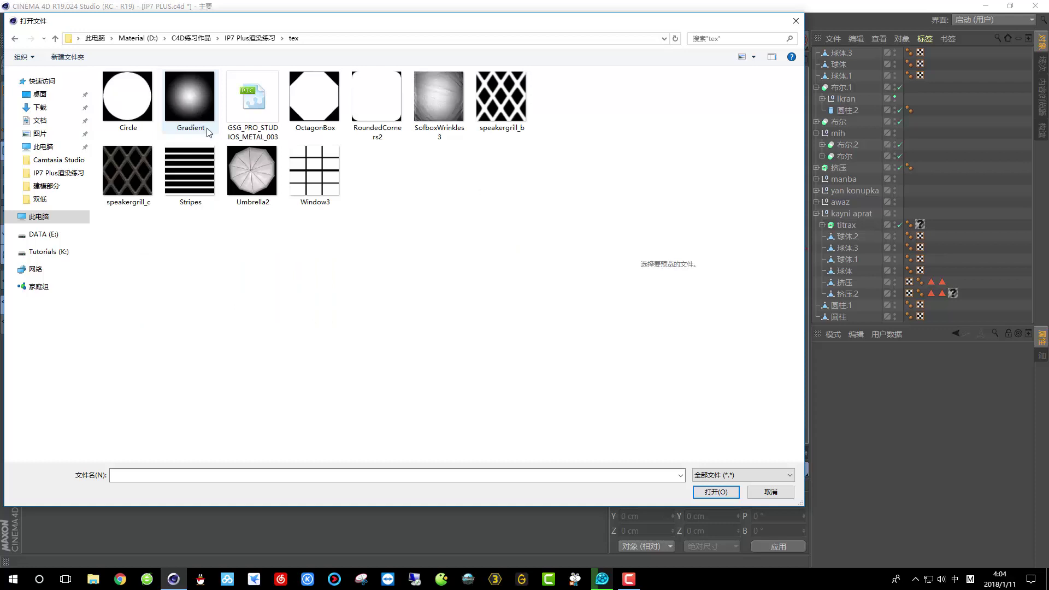
key("BackSpace")
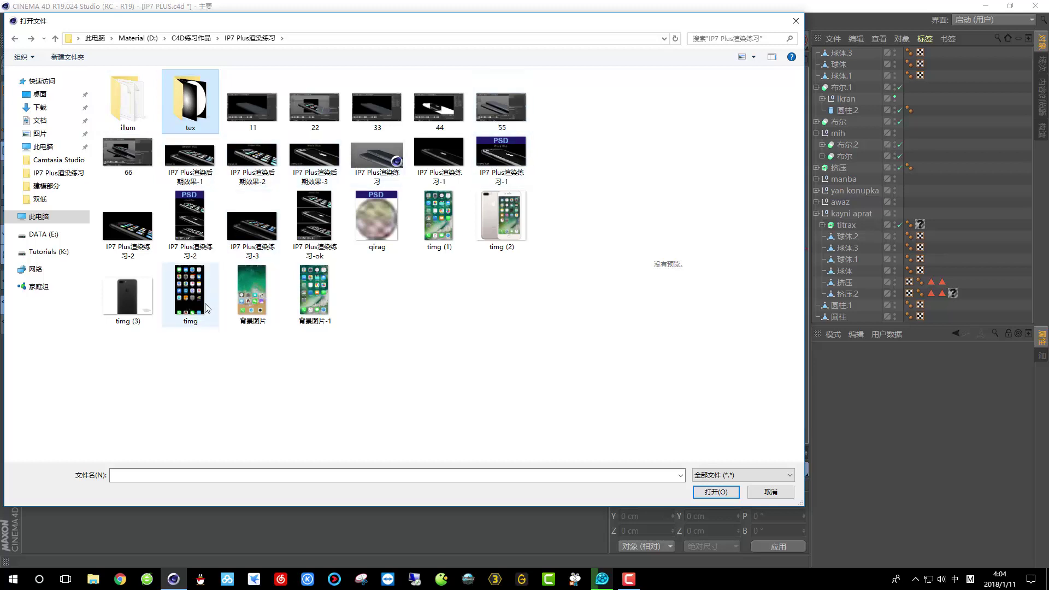
left_click(795, 22)
left_click(12, 20)
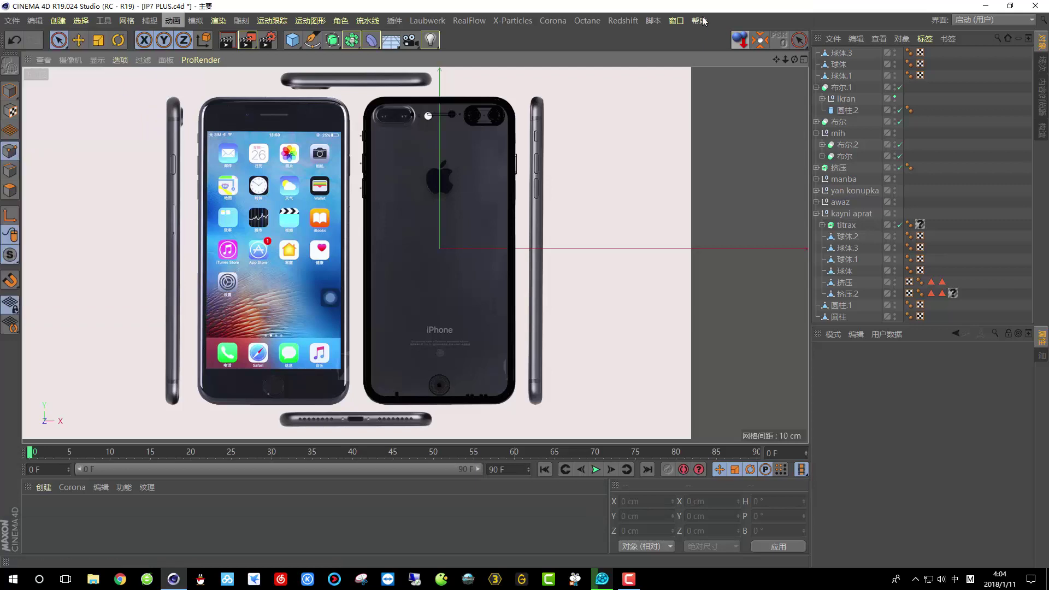
Switch to the open project IP7 Plus渲染练习.c4d, toggle its Camera.2 view and bring the two phones into view
left_click(623, 21)
left_click(727, 369)
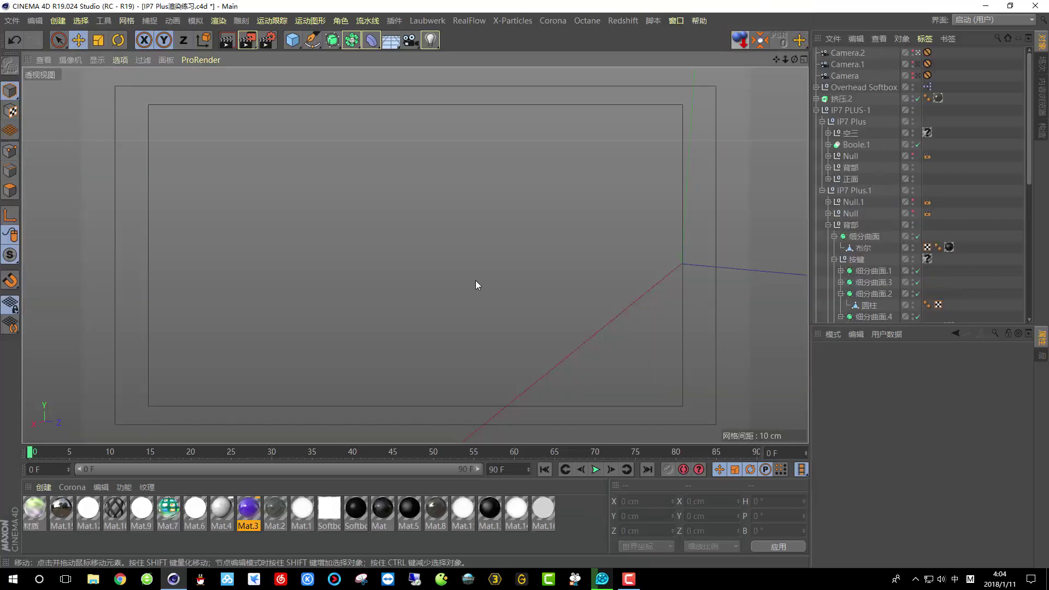
left_click(918, 52)
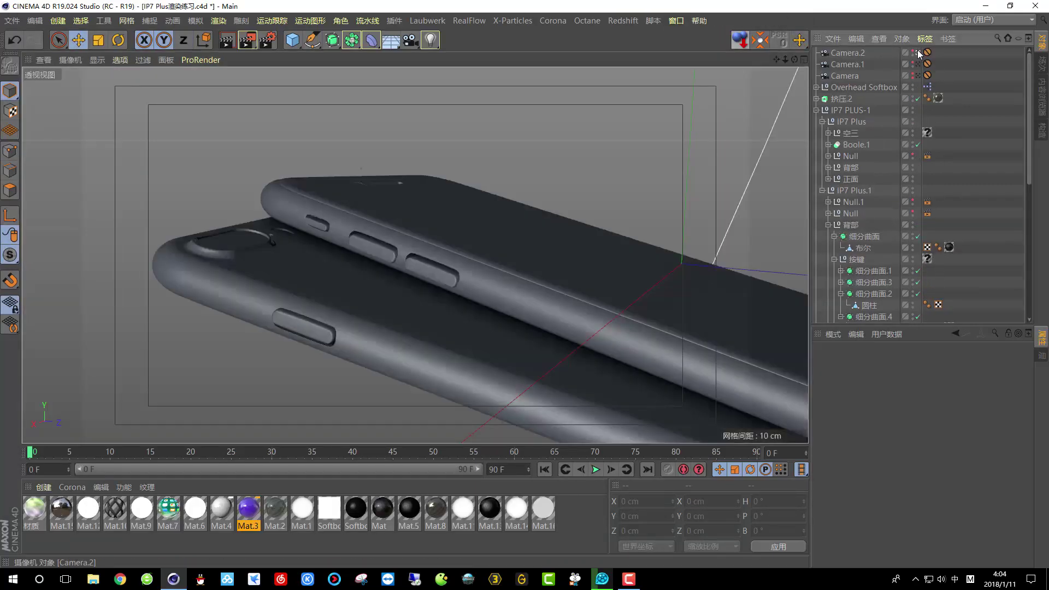
scroll(522, 218, "up", 5)
scroll(522, 219, "down", 8)
left_click_drag(516, 239, 569, 241, "alt")
Copy the LOGO extrude object from the phone hierarchy of IP7 Plus渲染练习.c4d and paste it into IP7 PLUS.c4d
left_click(818, 110)
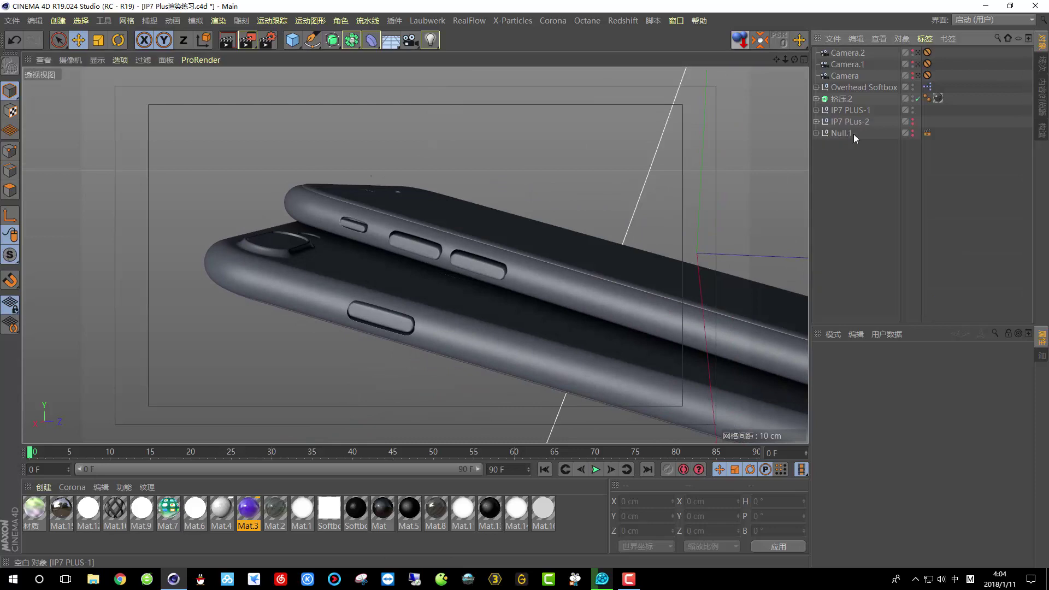
left_click(817, 110)
scroll(863, 205, "down", 5)
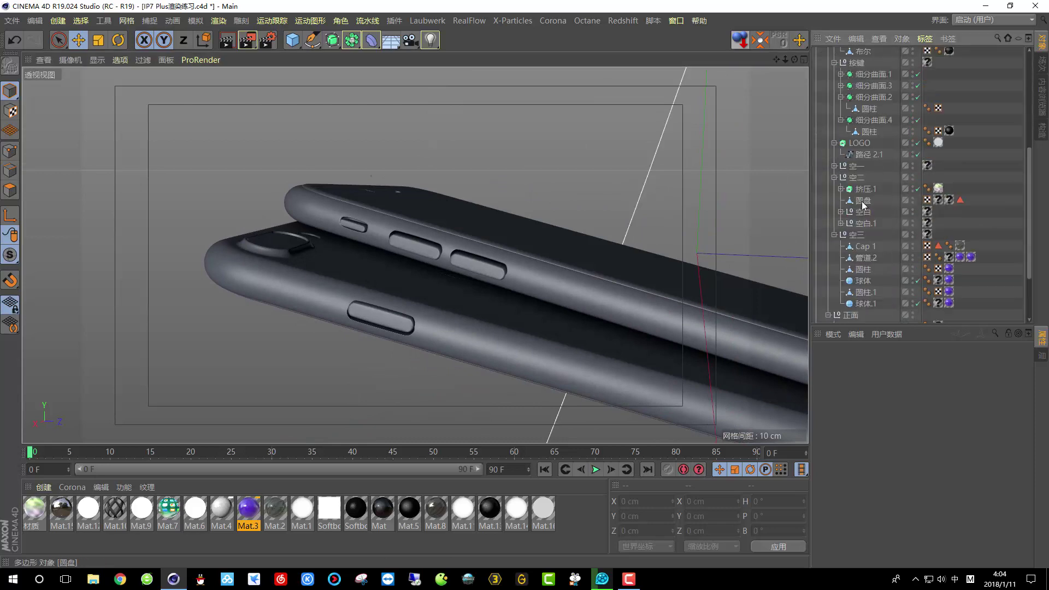
left_click(858, 143)
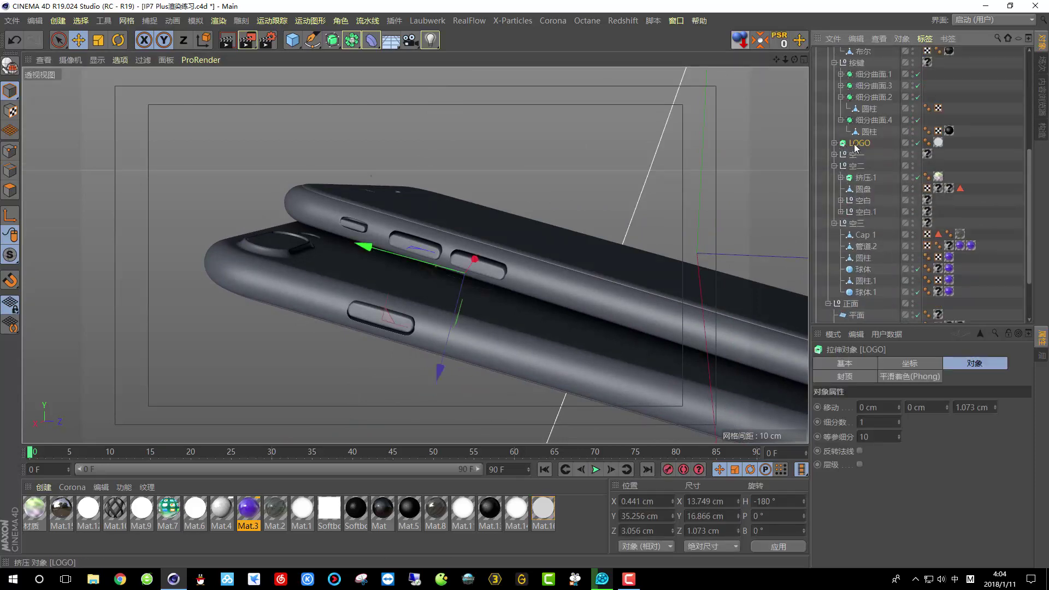
left_click(677, 21)
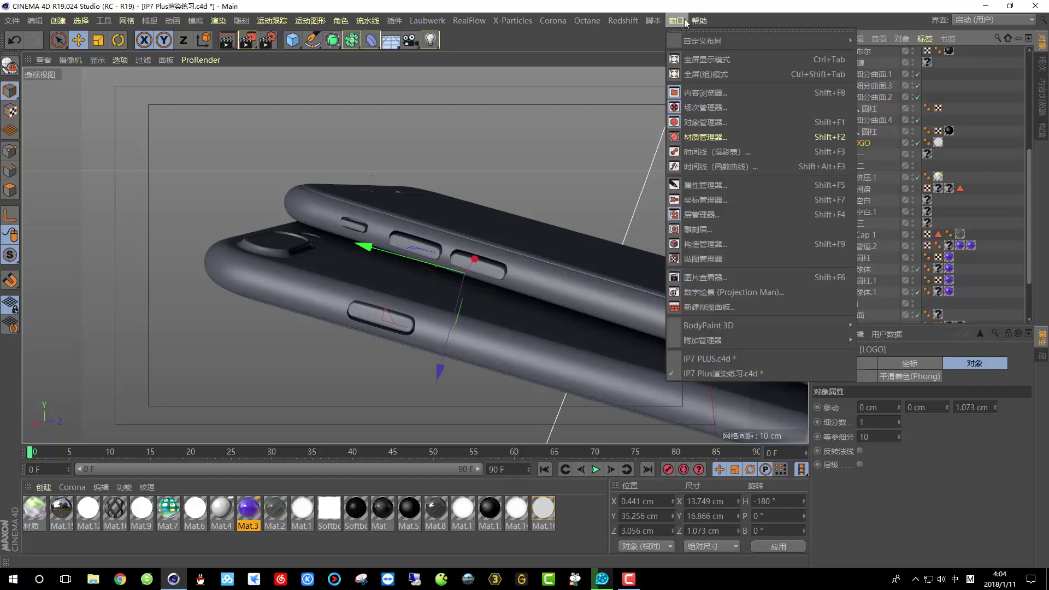
left_click(720, 354)
key("ctrl+v")
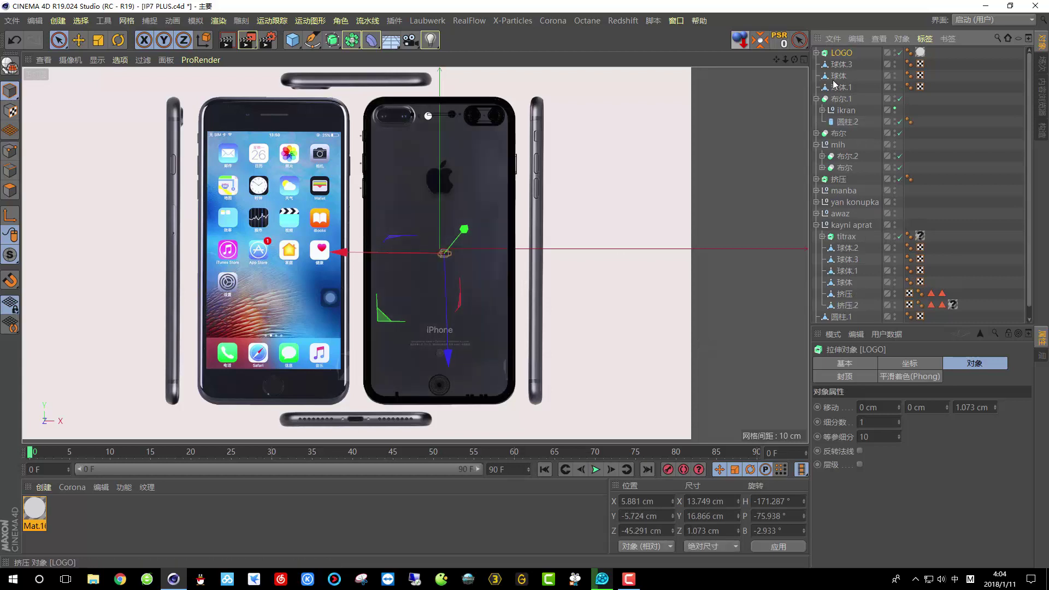
Reset the pasted logo's position, scale and rotation, and move it up in the front view to about Y 83 cm
left_click(781, 42)
scroll(459, 230, "up", 6)
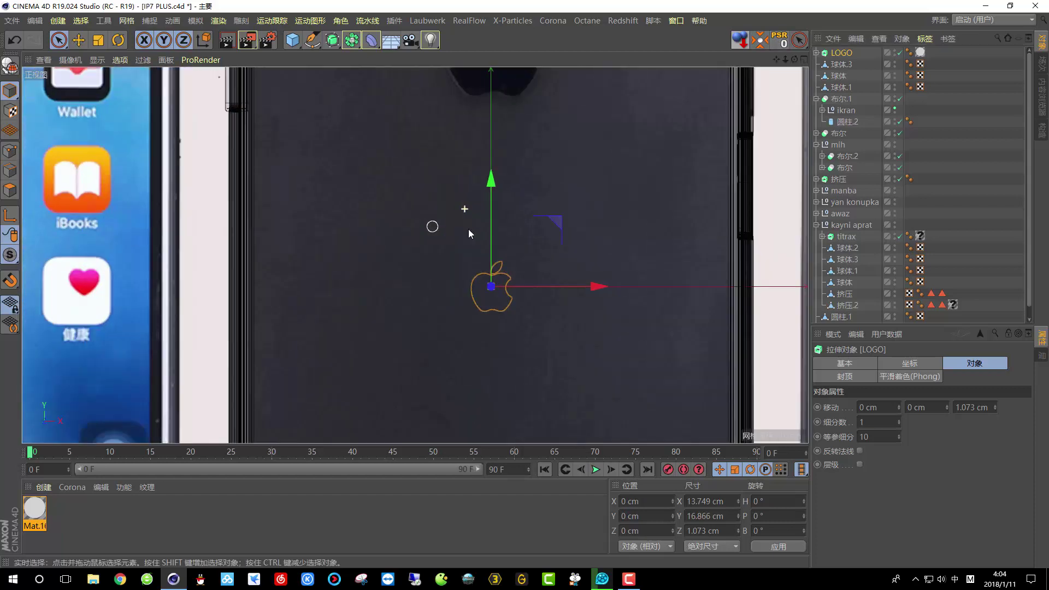
left_click_drag(441, 317, 486, 76)
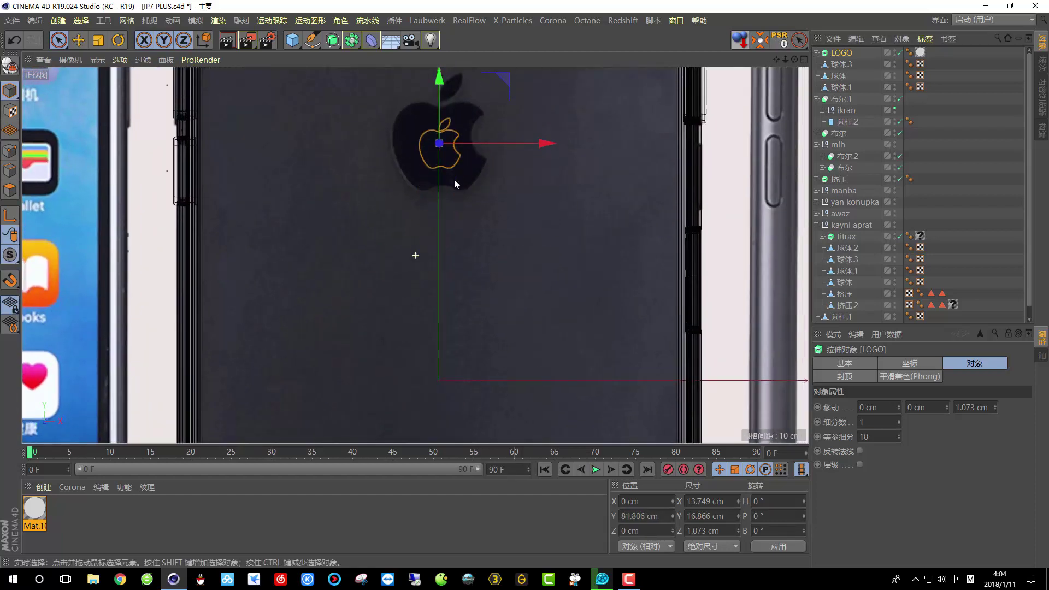
scroll(434, 238, "up", 3)
left_click_drag(404, 220, 400, 215)
Scale the logo uniformly to about 33 × 40.5 cm and raise it to about Y 85.7 cm to match the photo's logo
key("t")
left_click_drag(288, 159, 181, 116)
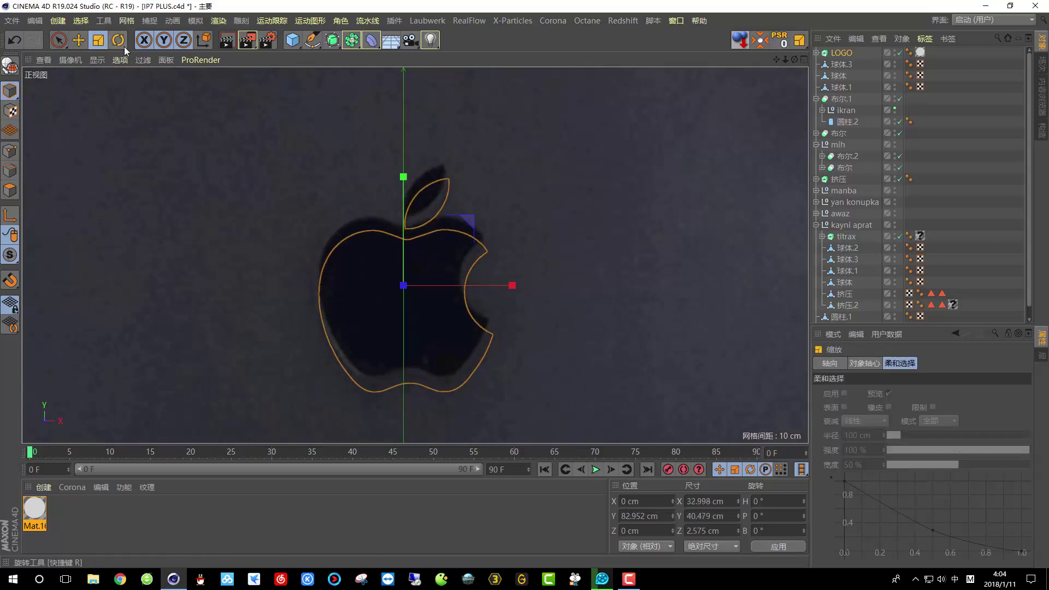
left_click(77, 41)
left_click_drag(404, 179, 402, 168)
scroll(405, 174, "down", 10)
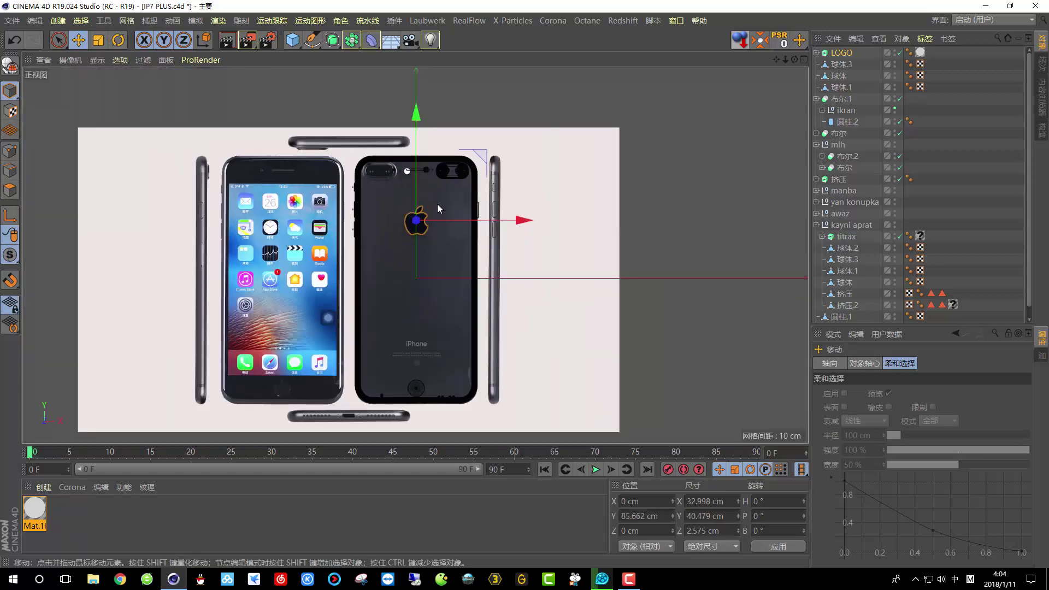
Move the logo along Z in the perspective view to about 4.36 cm, at the phone's back surface
left_click(805, 58)
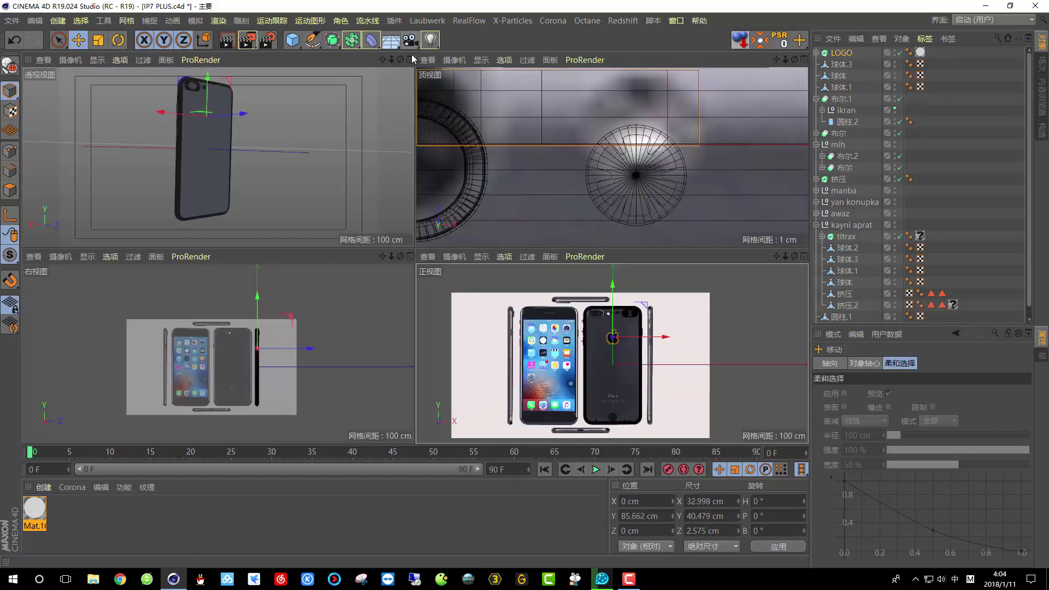
left_click(409, 59)
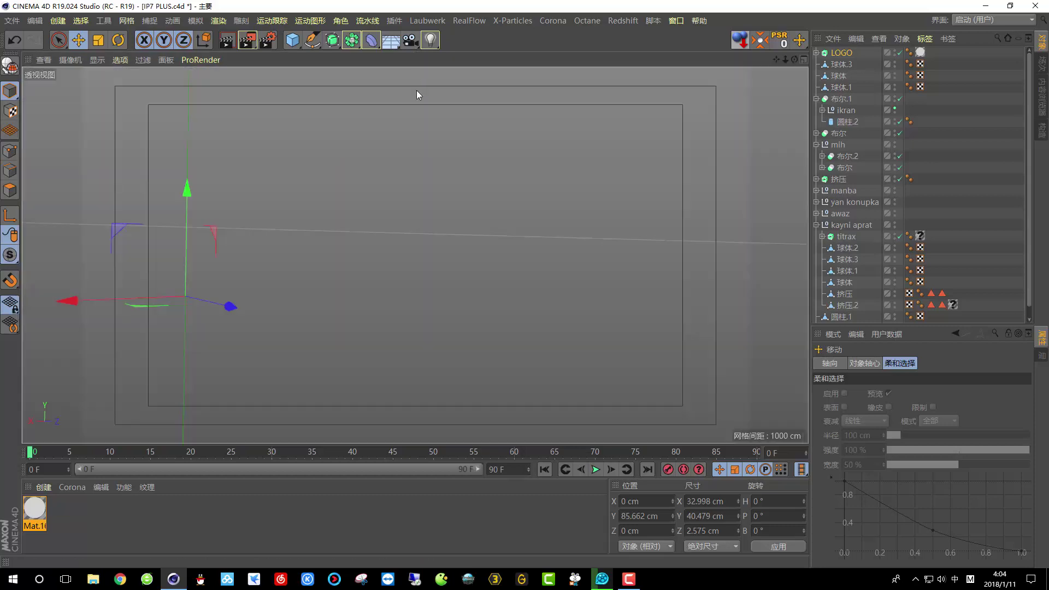
scroll(267, 234, "up", 3)
scroll(361, 237, "up", 4)
left_click_drag(356, 250, 369, 252)
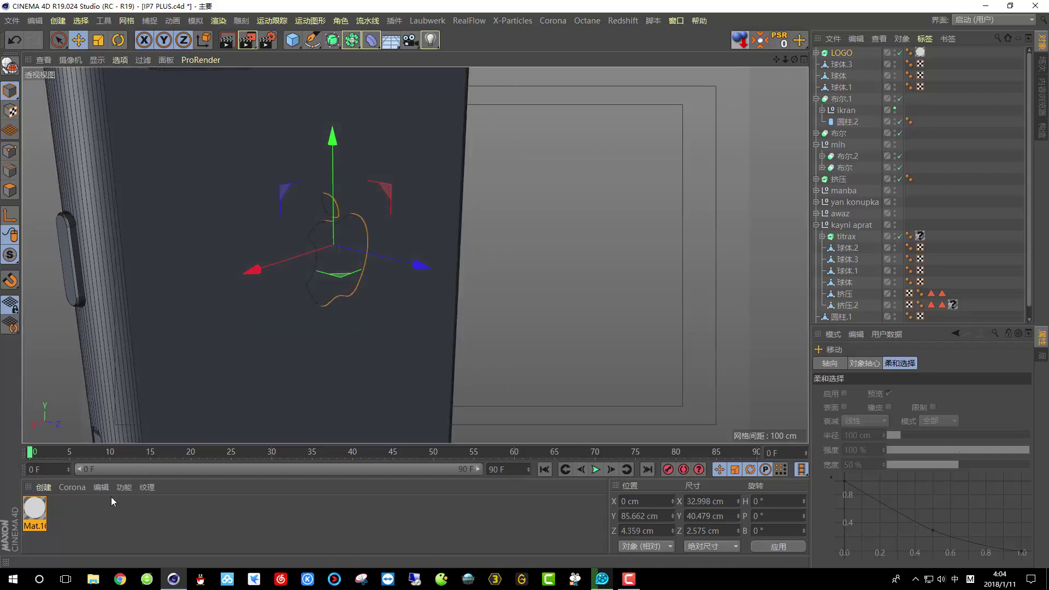
Create a new material, apply it to the phone's back, and turn off the viewport's layer colour display
double_click(67, 530)
left_click_drag(31, 501, 362, 300)
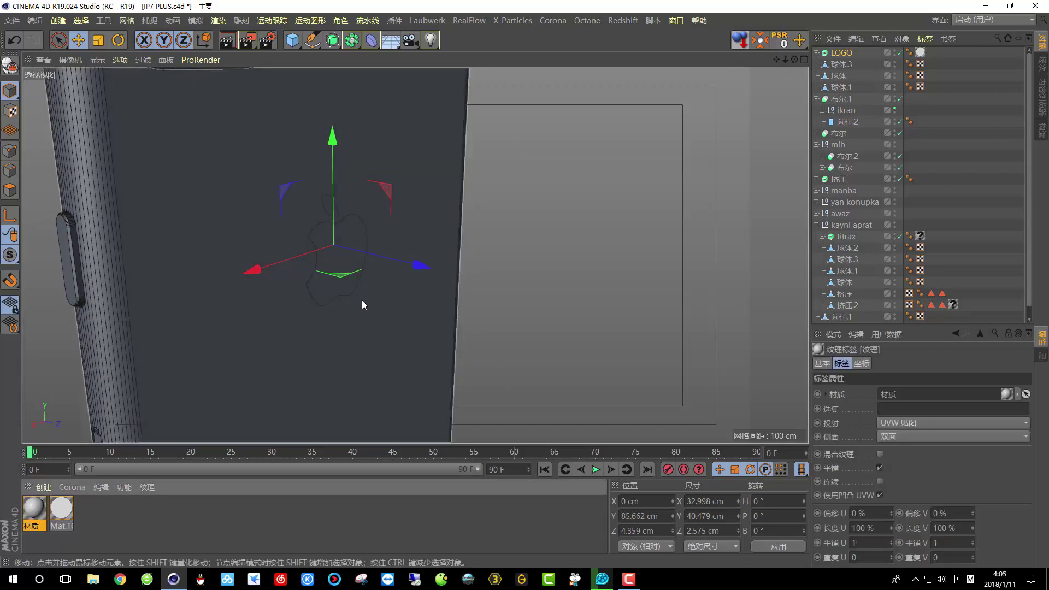
left_click(120, 60)
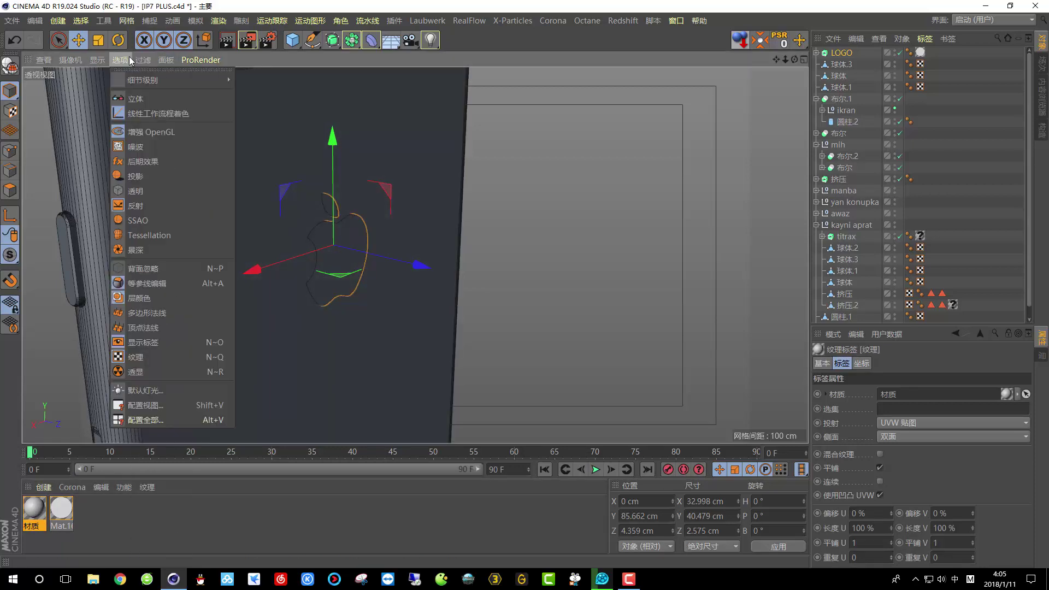
left_click(156, 299)
Adjust the logo's depth against the phone's back to about Z 4.66 cm
left_click_drag(342, 287, 284, 172, "alt")
mouse_move(318, 246)
right_mouse_down("alt")
mouse_move(330, 260)
mouse_move(346, 255)
right_mouse_up("alt")
mouse_move(346, 255)
left_mouse_down("alt")
mouse_move(464, 306)
mouse_move(490, 351)
mouse_move(391, 318)
mouse_move(413, 312)
left_mouse_up("alt")
scroll(390, 314, "up", 5)
scroll(405, 311, "up", 5)
scroll(371, 297, "up", 3)
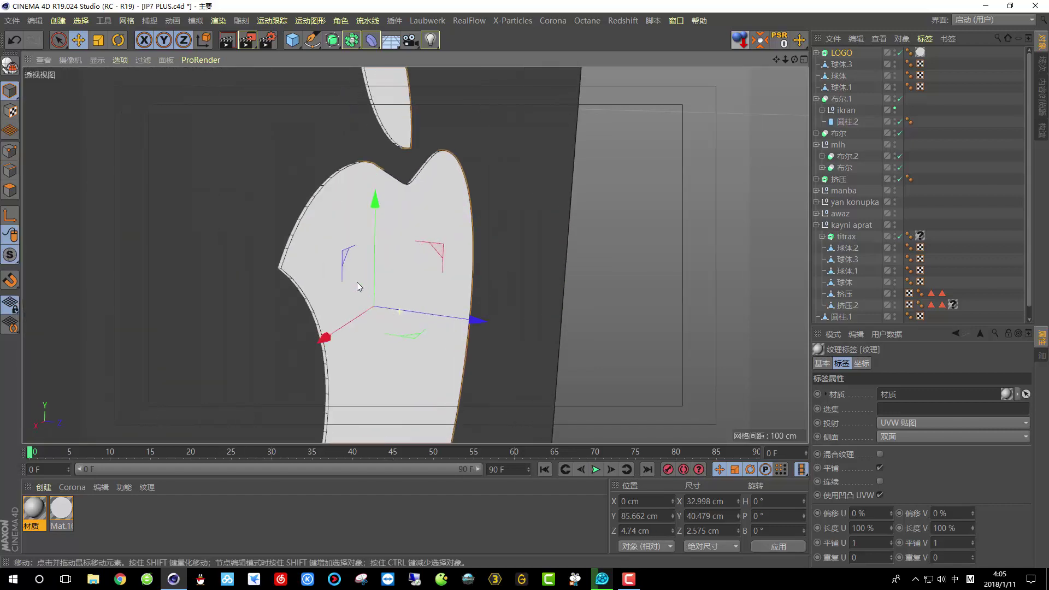
left_click_drag(355, 286, 375, 286, "alt")
left_click_drag(433, 314, 432, 313)
scroll(362, 276, "down", 10)
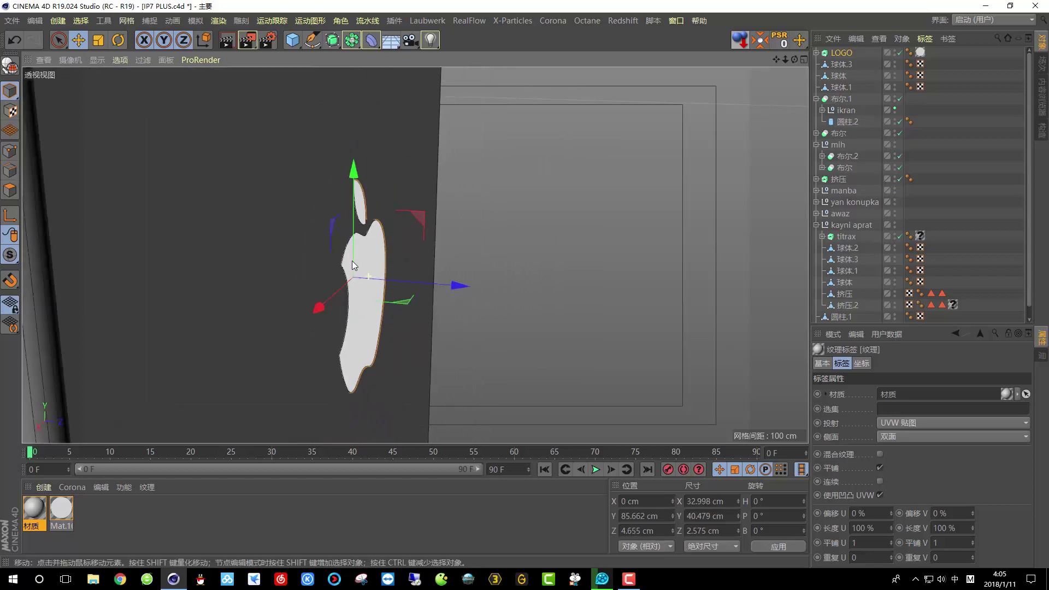
scroll(310, 291, "up", 10)
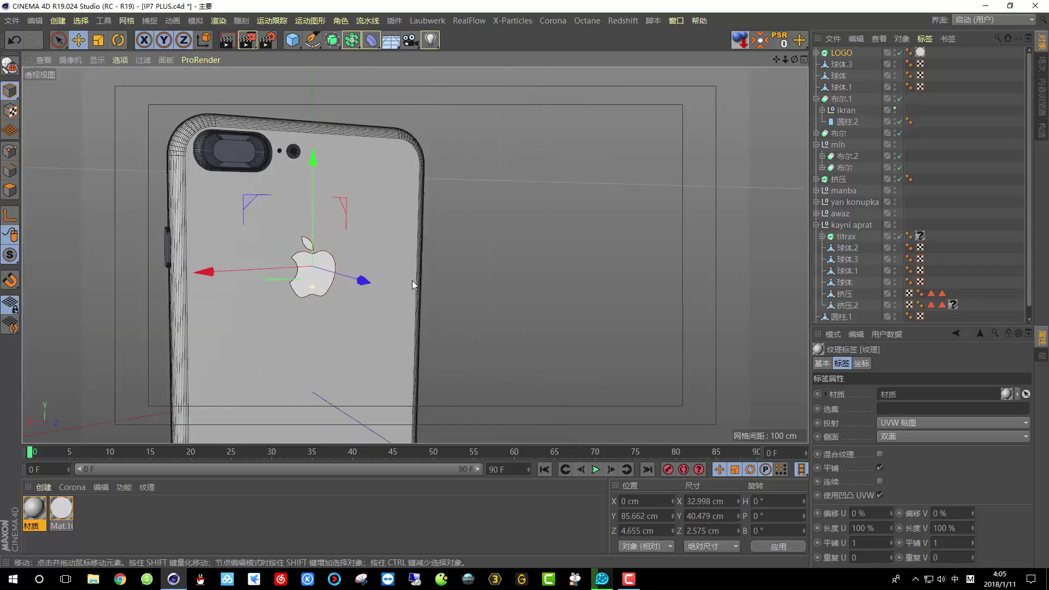
scroll(390, 259, "up", 2)
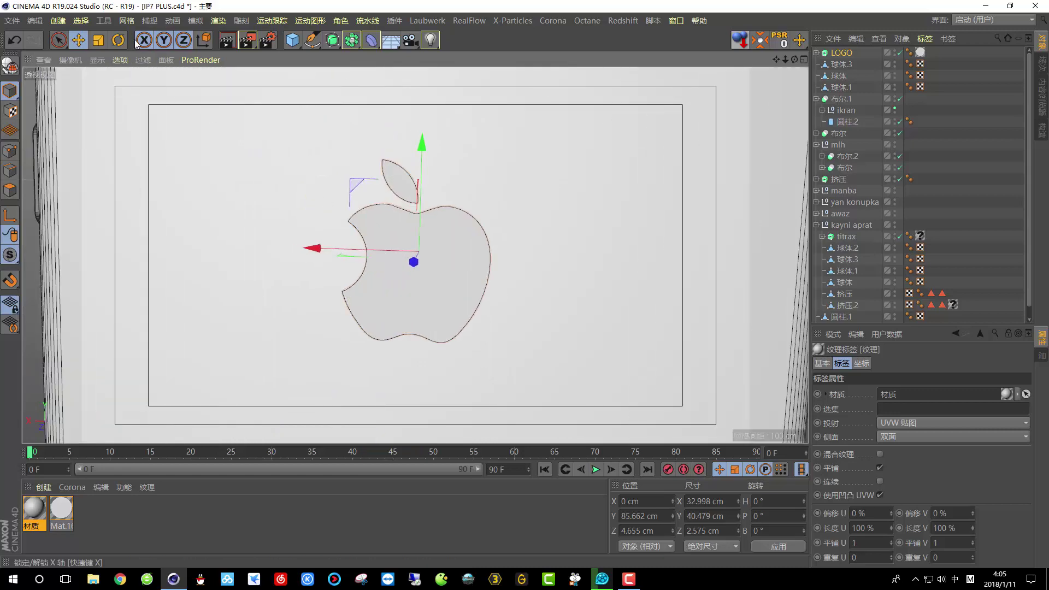
Rotate the logo to a heading of 180° and move it along Z to about 7.43 cm, back to the phone's surface
key("r")
left_click_drag(363, 253, 612, 264)
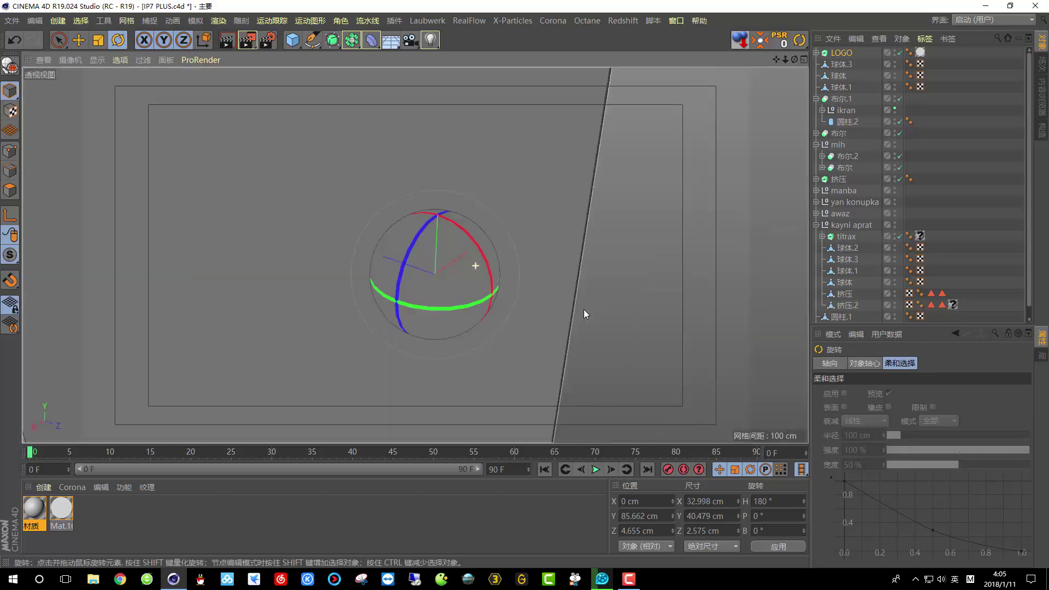
key("e")
left_click_drag(410, 258, 408, 261)
right_click_drag(368, 263, 391, 310, "alt")
left_click_drag(391, 310, 316, 237, "alt")
right_click_drag(309, 256, 351, 302, "alt")
left_click_drag(350, 302, 330, 247, "alt")
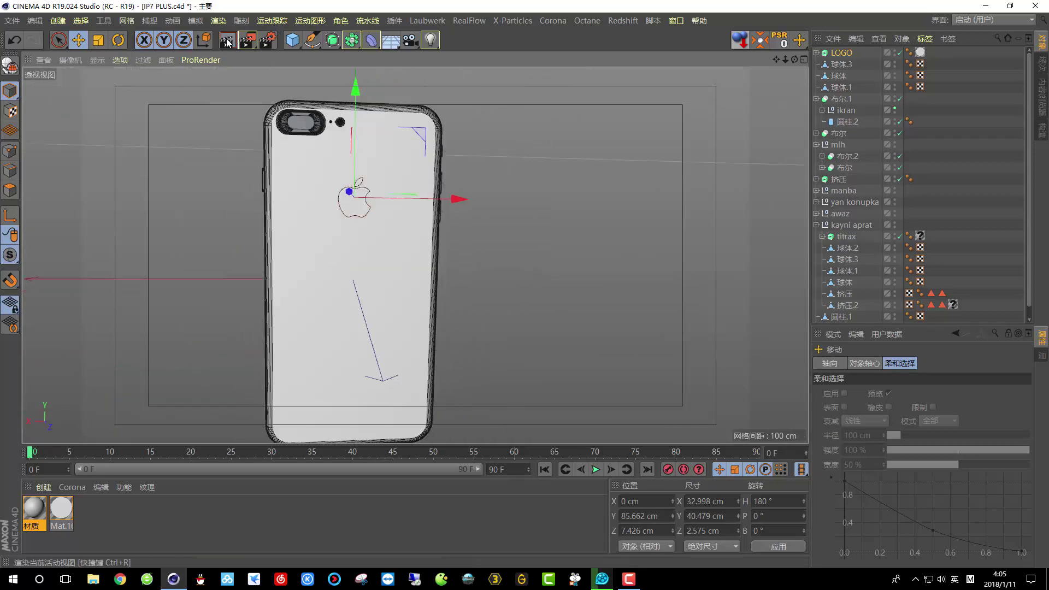
Render the perspective view to check the logo on the phone's back
left_click(227, 41)
scroll(347, 158, "up", 3)
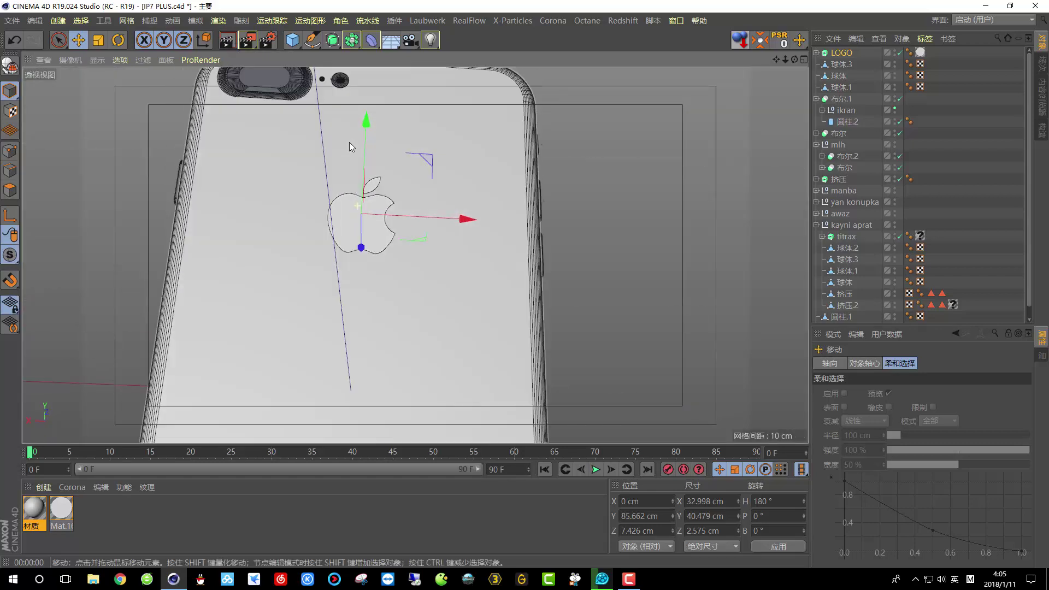
key("ctrl+r")
Delete the white material that came with the pasted logo
scroll(350, 147, "up", 5)
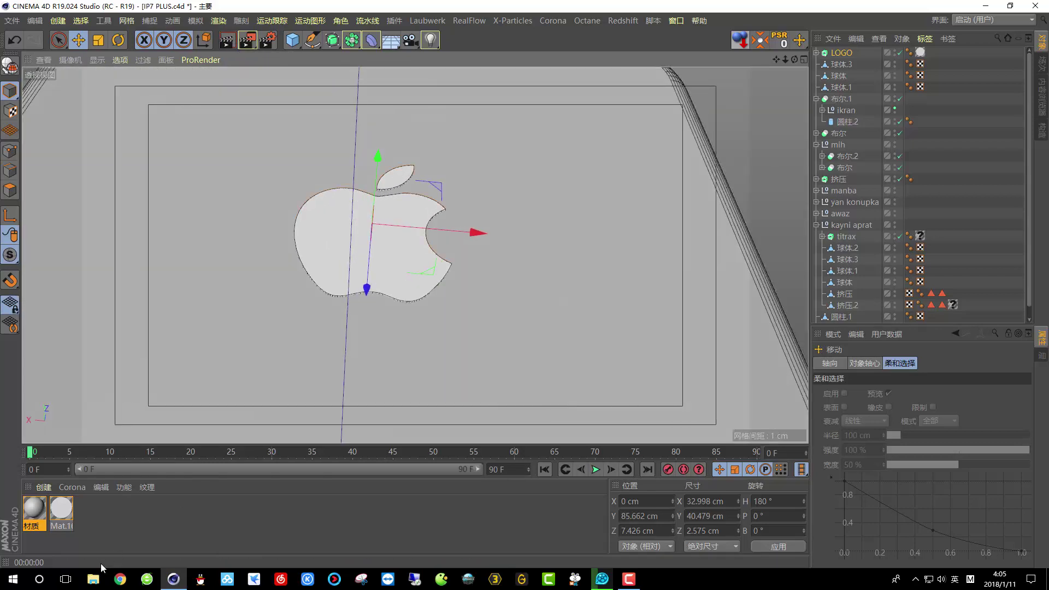
left_click(72, 508)
key("Delete")
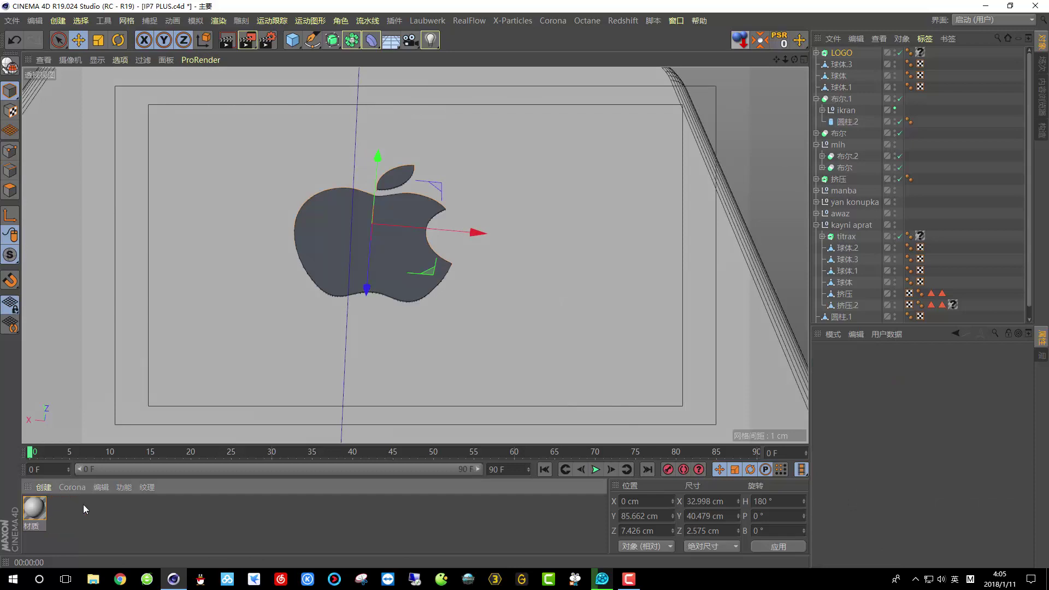
Replace the missing material on the LOGO object with the default material and render the phone's back
left_click_drag(35, 509, 850, 119)
left_click_drag(925, 51, 920, 52)
mouse_move(409, 394)
left_mouse_down("alt")
mouse_move(515, 270)
mouse_move(280, 100)
mouse_move(257, 71)
left_mouse_up("alt")
left_click(226, 40)
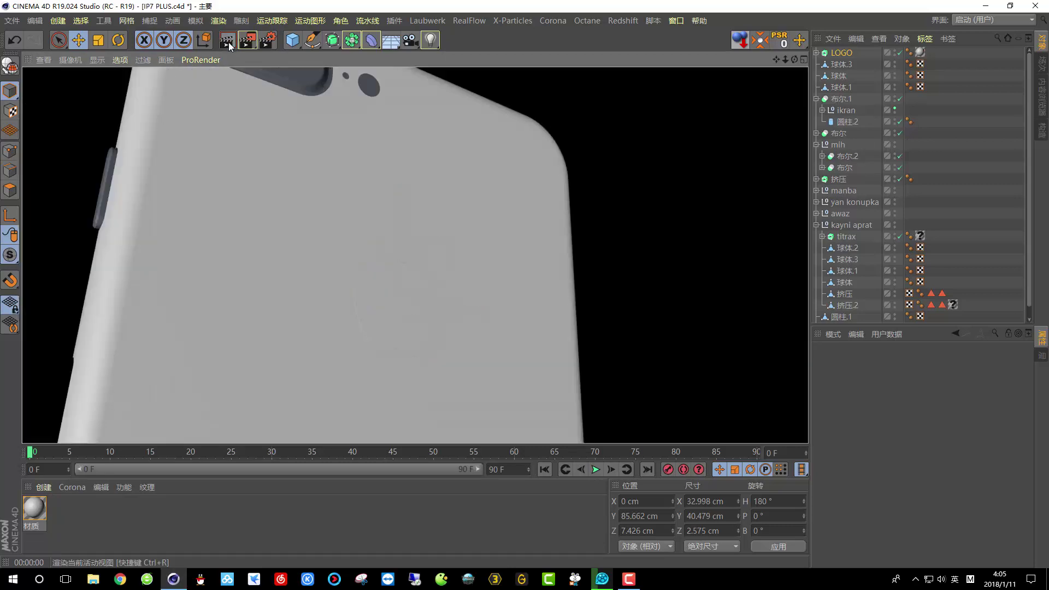
left_click(306, 254)
Set the material's luminance colour to a green with H 104°, S 49% and V 53%, checking it with a render
double_click(29, 513)
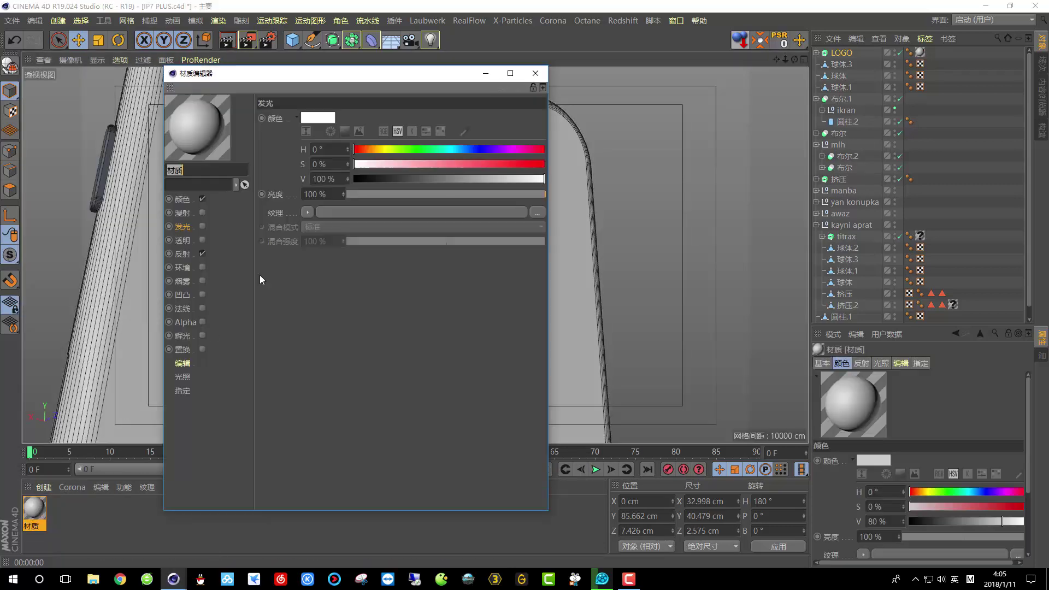
left_click(412, 152)
left_click(447, 166)
left_click(536, 74)
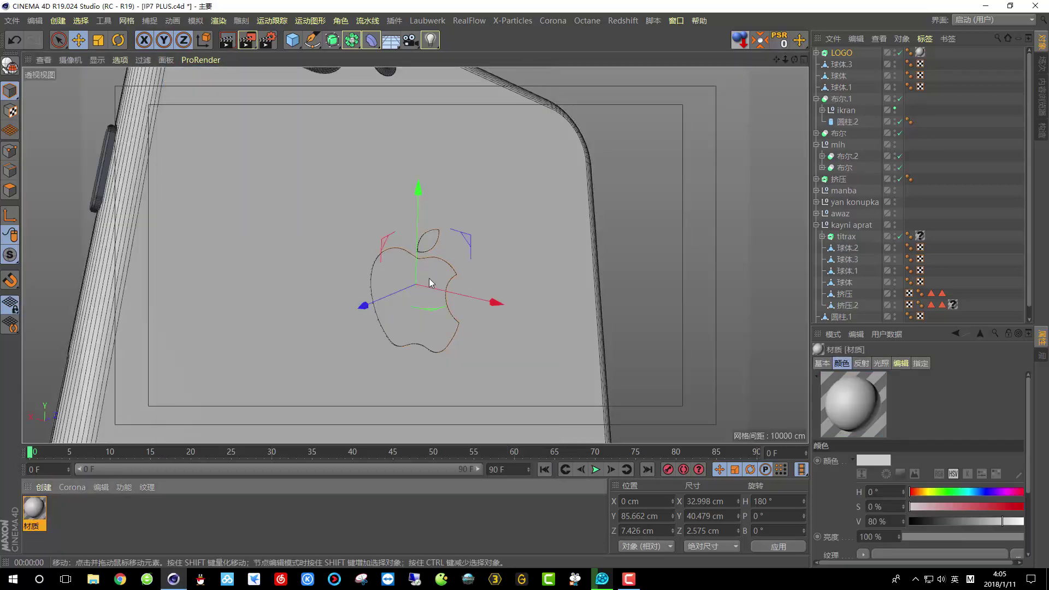
left_click(227, 40)
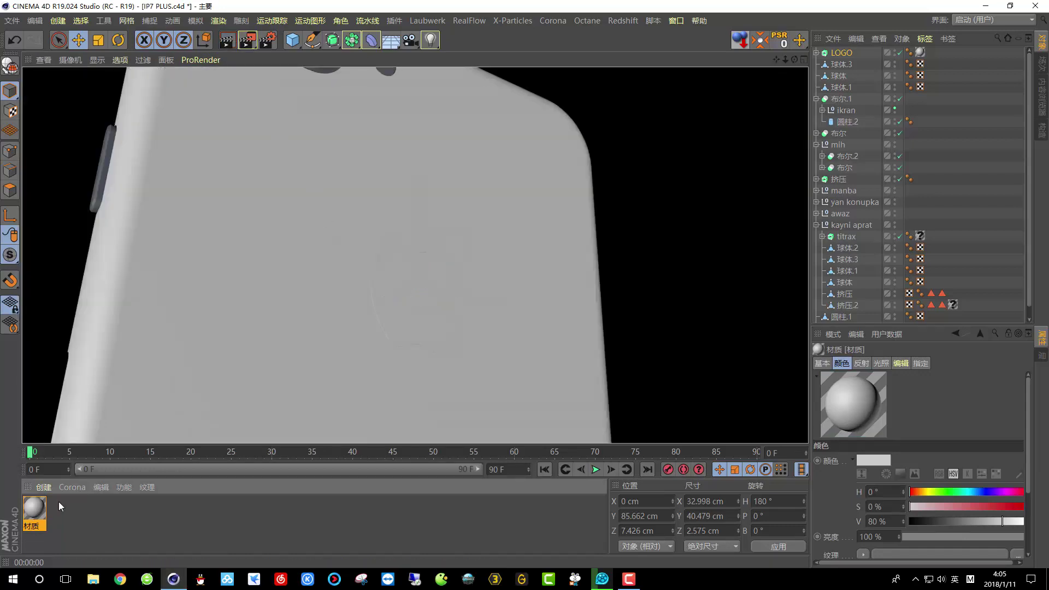
double_click(34, 510)
left_click(456, 178)
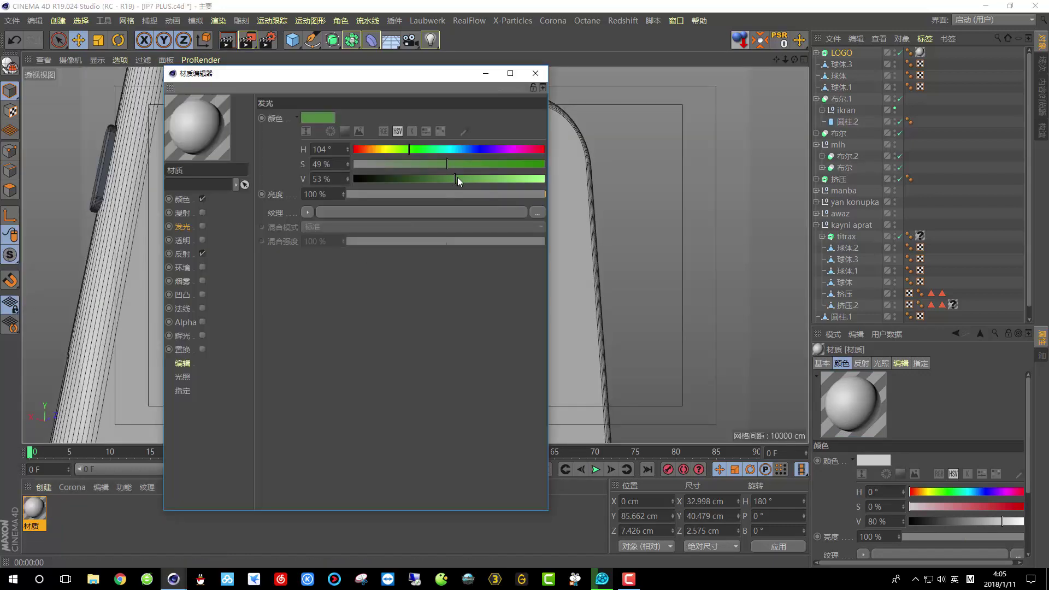
Set the material's base colour to a green with H 140°, S 57% and V 66% and close the material editor
left_click(171, 198)
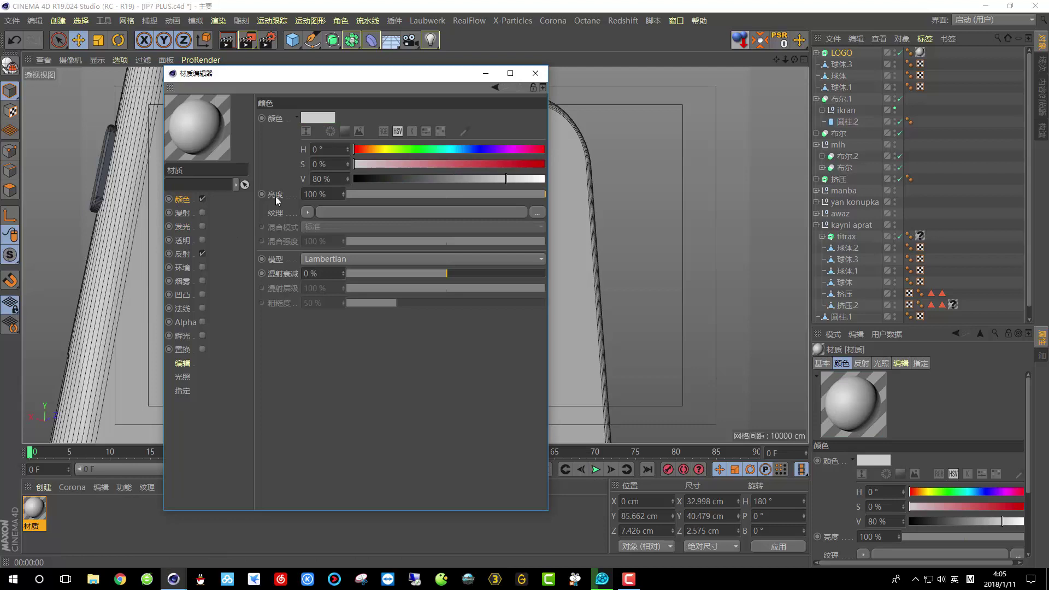
left_click(428, 149)
left_click(463, 164)
left_click(479, 179)
left_click(541, 77)
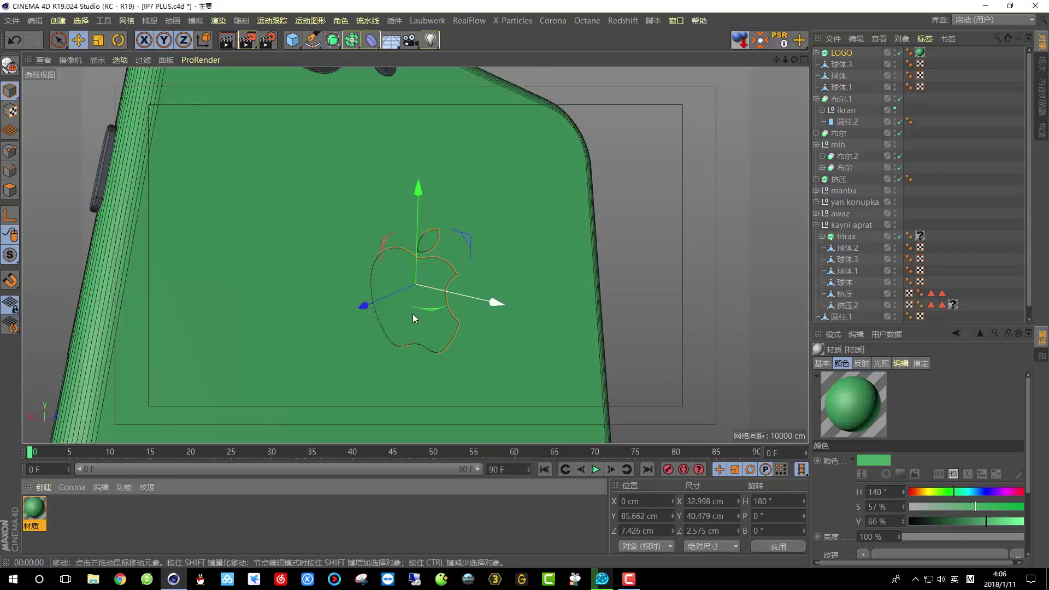
Render a close-up of the phone's back to check the logo with the green material
left_click(416, 336)
scroll(454, 341, "down", 2)
left_click_drag(474, 354, 434, 331, "alt")
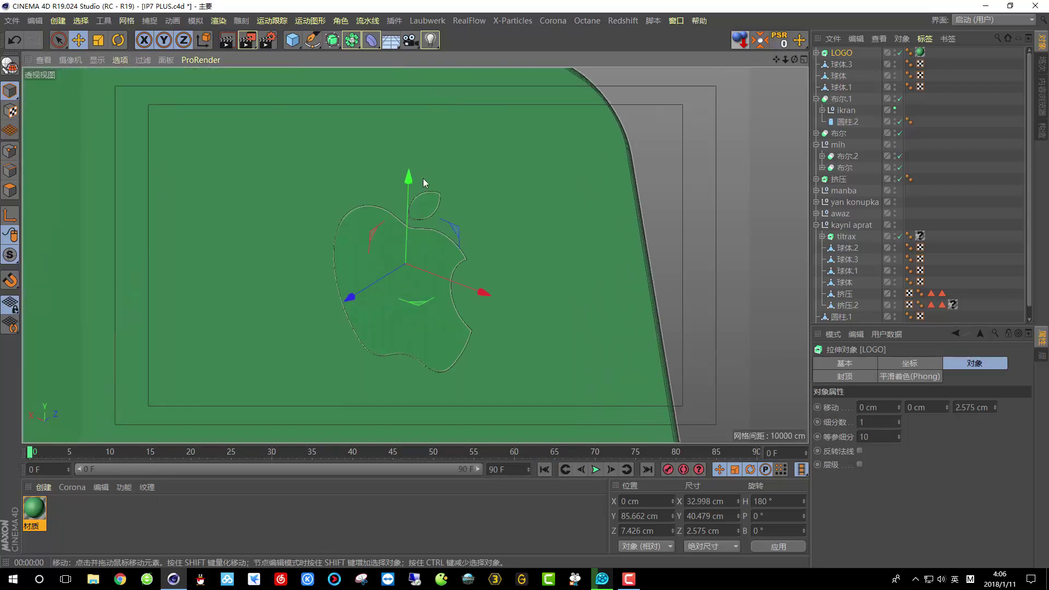
left_click(227, 40)
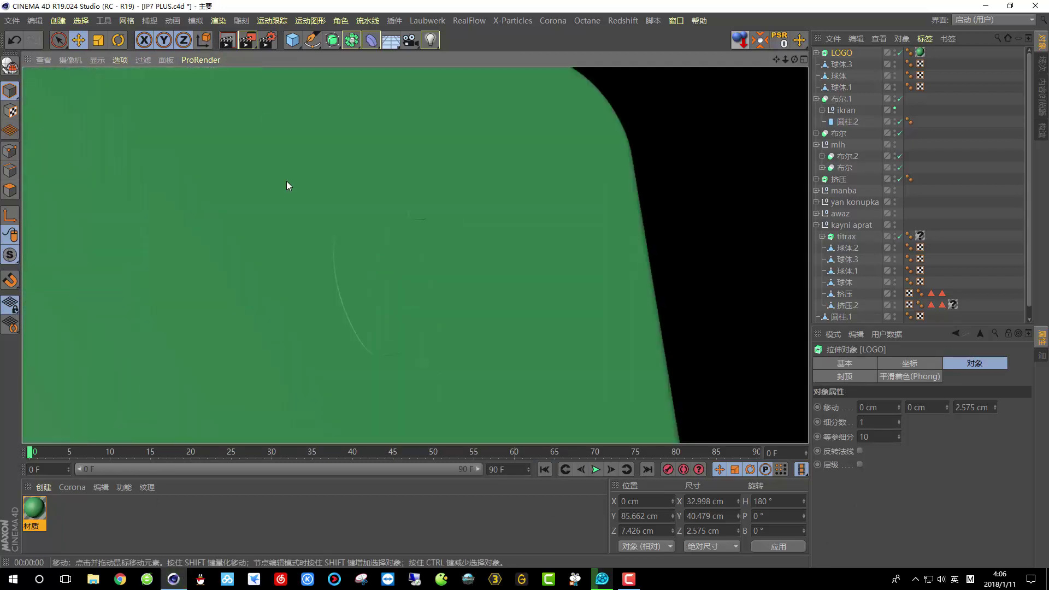
Delete the green material from the scene
scroll(330, 300, "down", 8)
left_click_drag(343, 311, 352, 240, "alt")
left_click(38, 502)
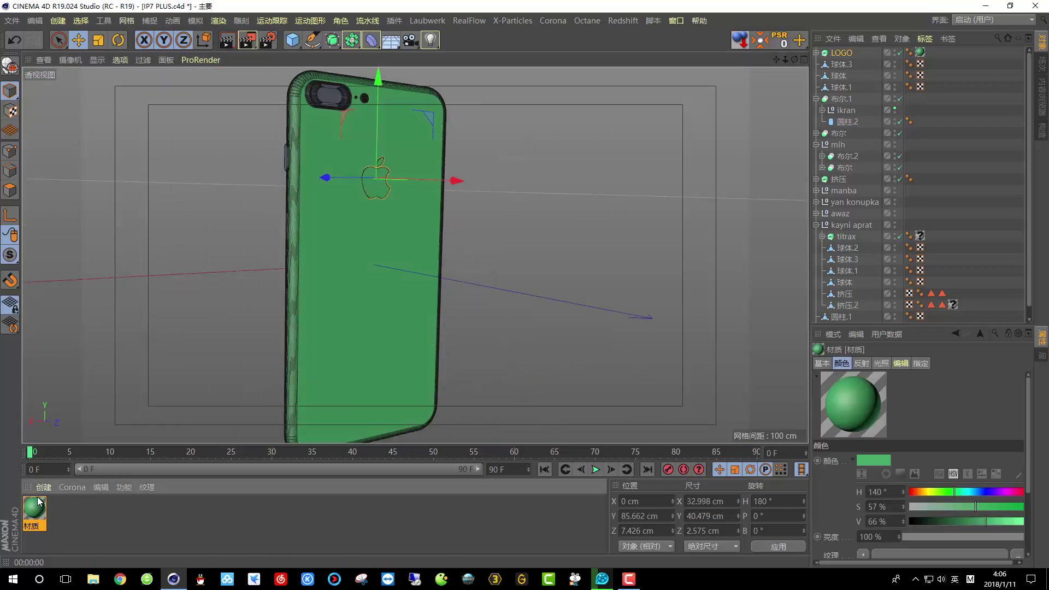
key("Delete")
Add a camera at a view of the phone's front, look through it, and delete the LOGO object's empty texture tag
left_click_drag(304, 265, 436, 258, "alt")
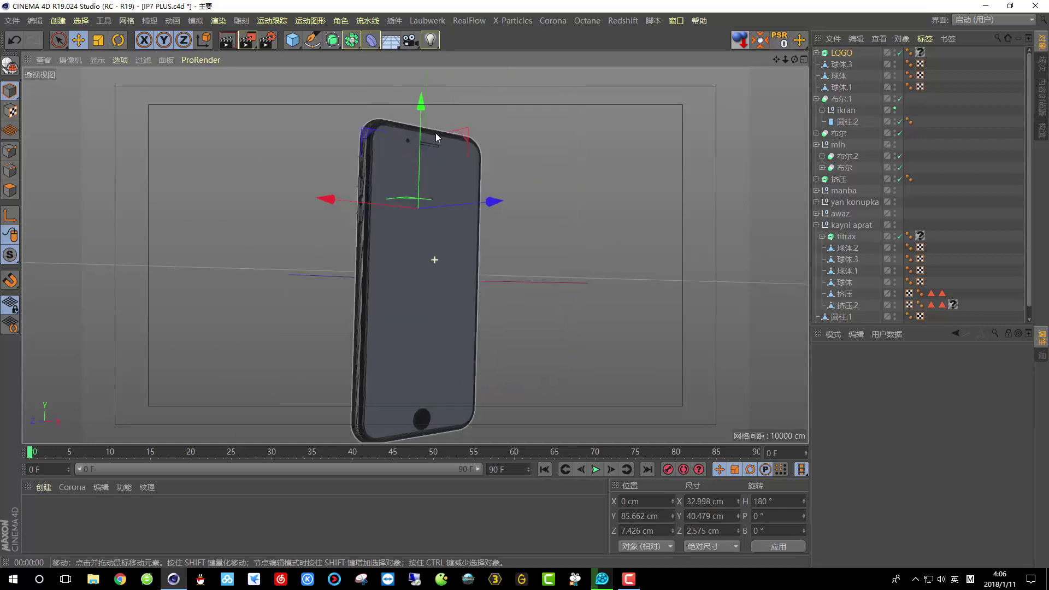
left_click_drag(412, 42, 442, 58)
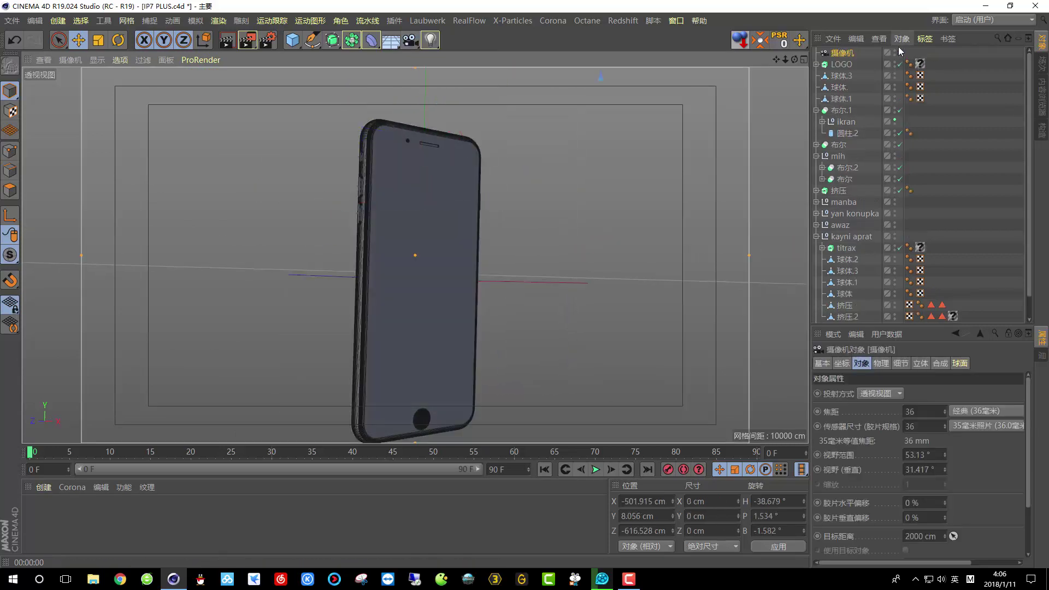
left_click(922, 64)
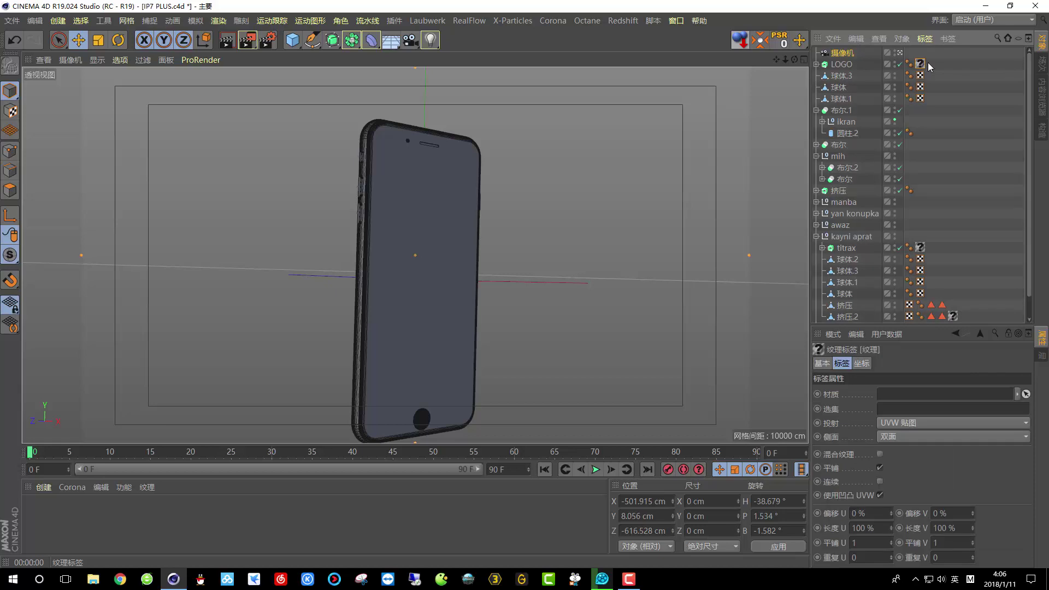
key("Delete")
Group all the phone's parts, leaving out the camera, under one null object
scroll(415, 164, "down", 2)
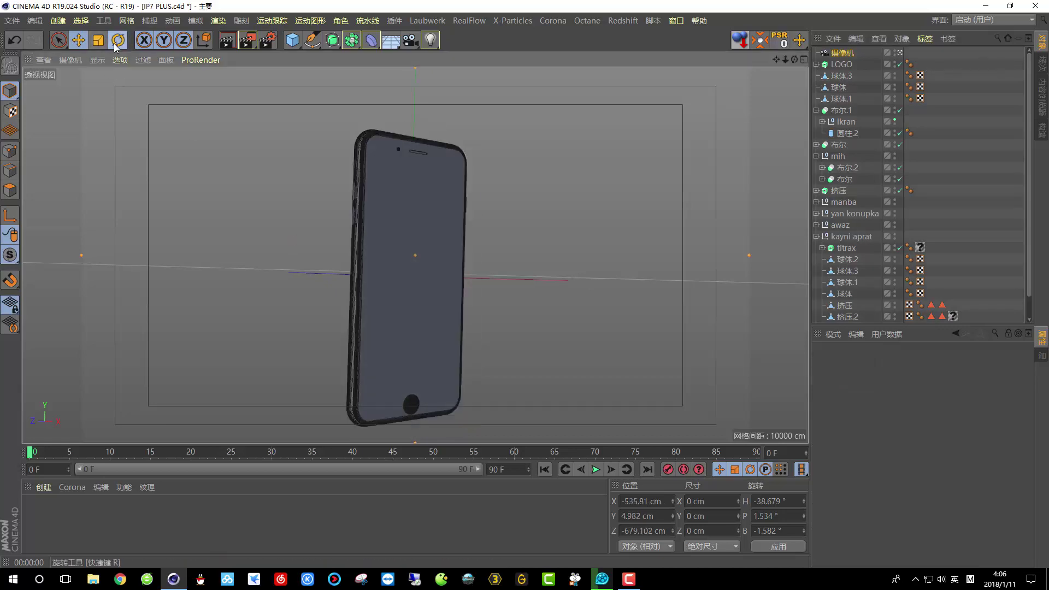
left_click(116, 46)
left_click(816, 64)
left_click(817, 64)
left_click_drag(864, 325, 821, 57)
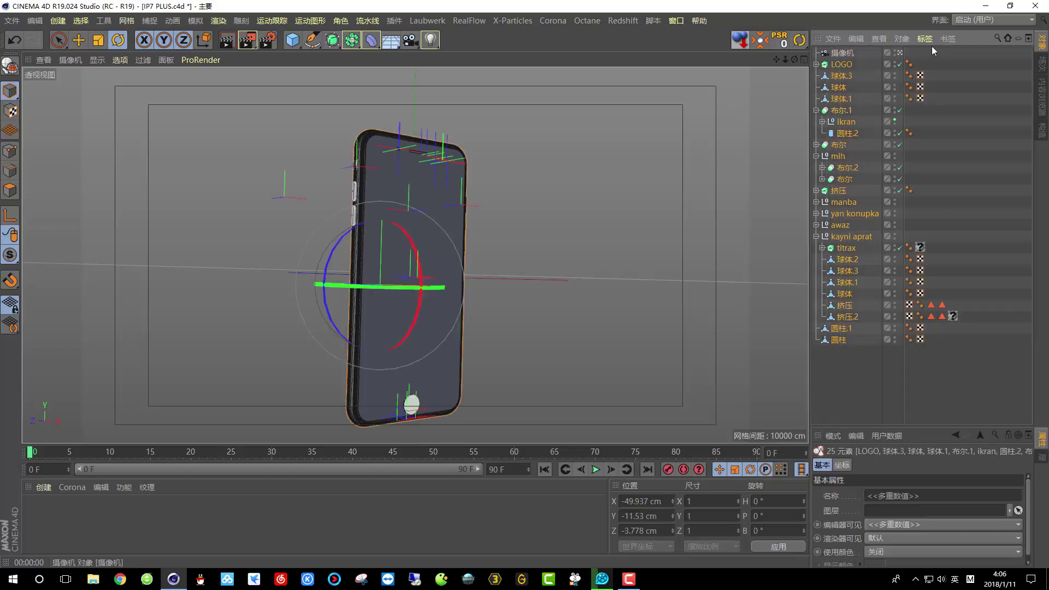
left_click(929, 40)
left_click(901, 37)
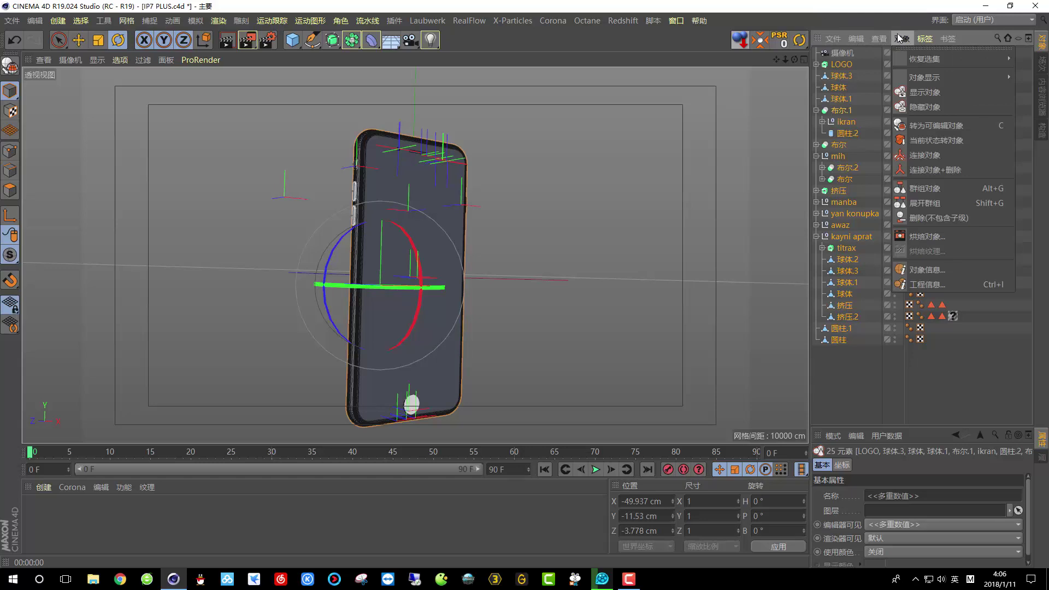
left_click(929, 189)
Rotate the phone group to a tilted pose of about P -68° and B -17.5°, and render the view
scroll(486, 214, "up", 2)
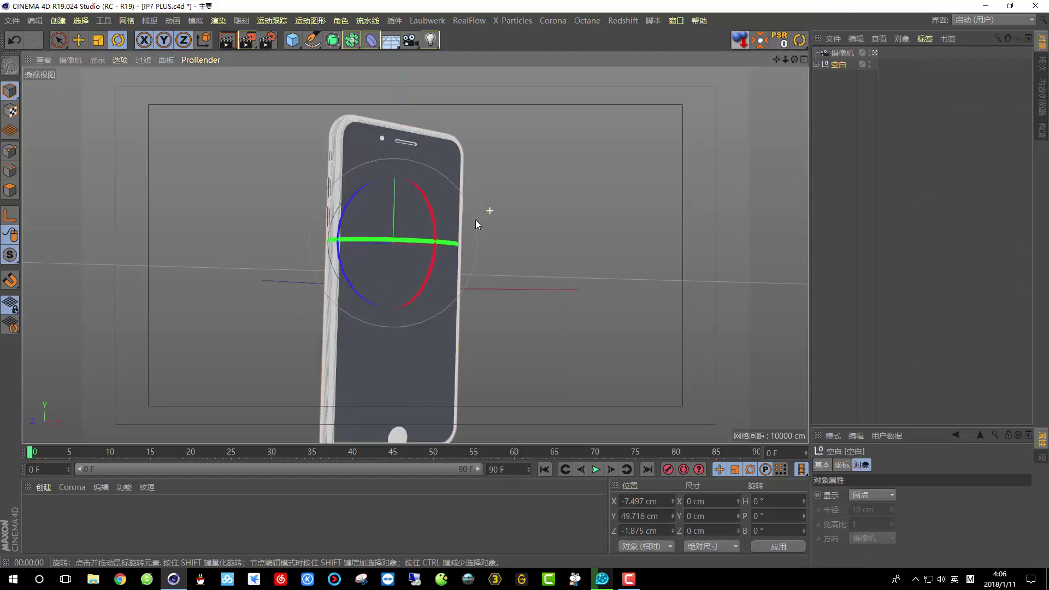
scroll(474, 222, "down", 3)
left_click_drag(451, 224, 358, 202)
scroll(355, 207, "up", 3)
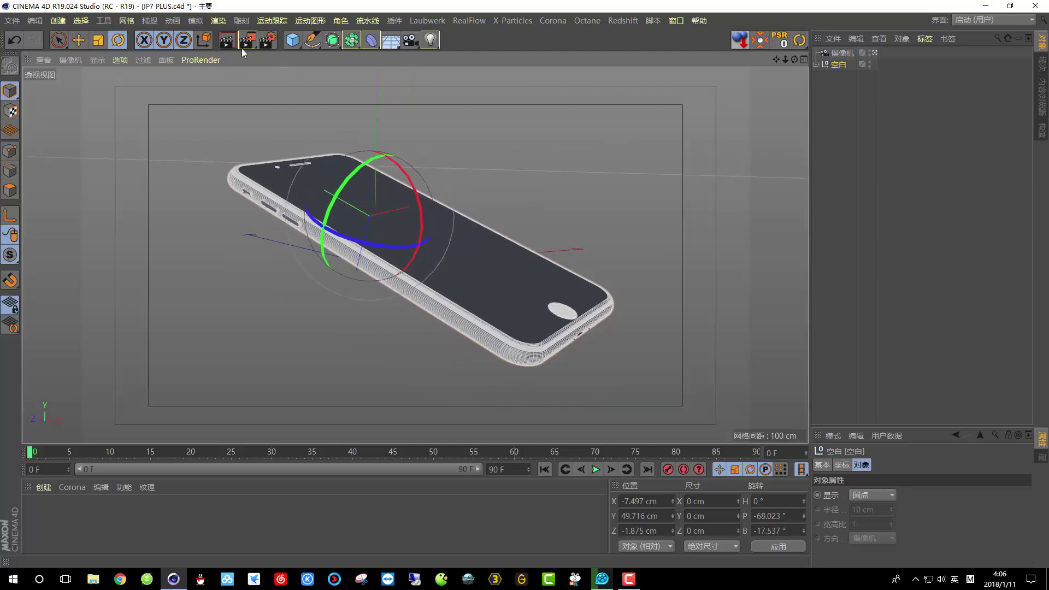
left_click(227, 41)
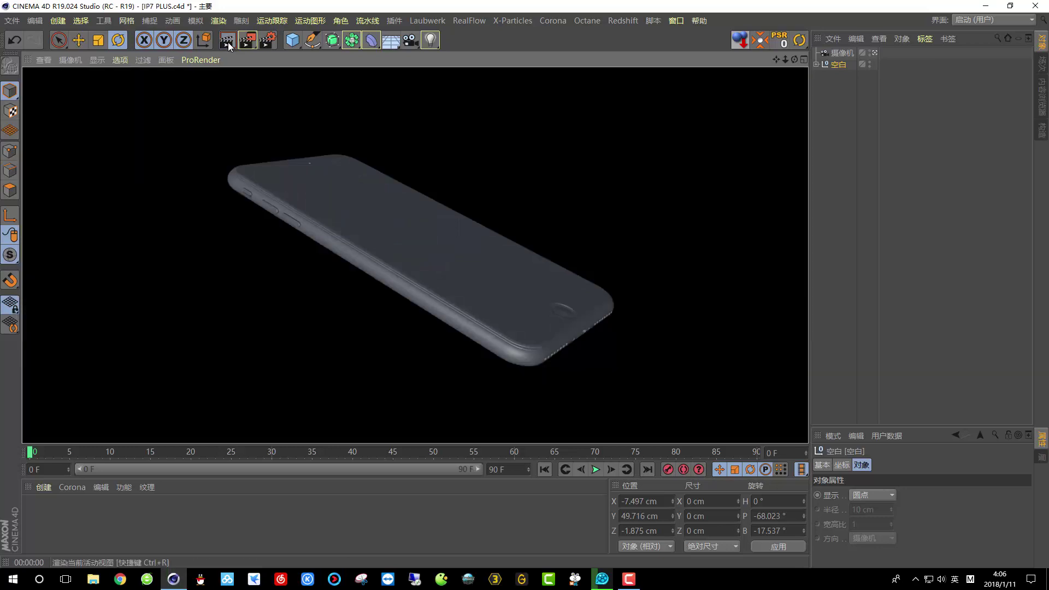
left_click(360, 225)
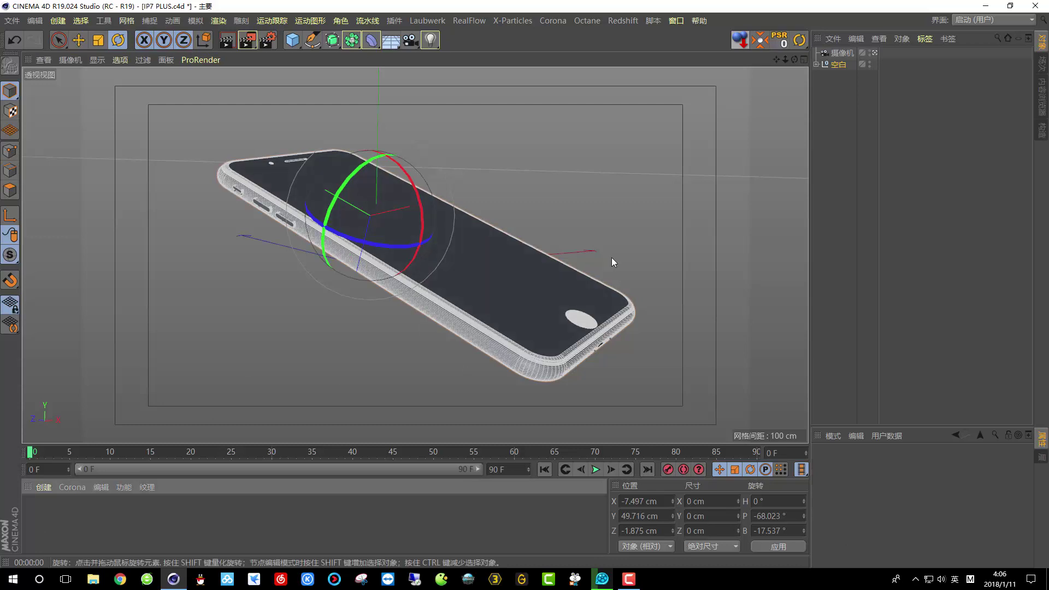
Create a new material and apply it to the Boolean object forming the phone's body
left_click(817, 66)
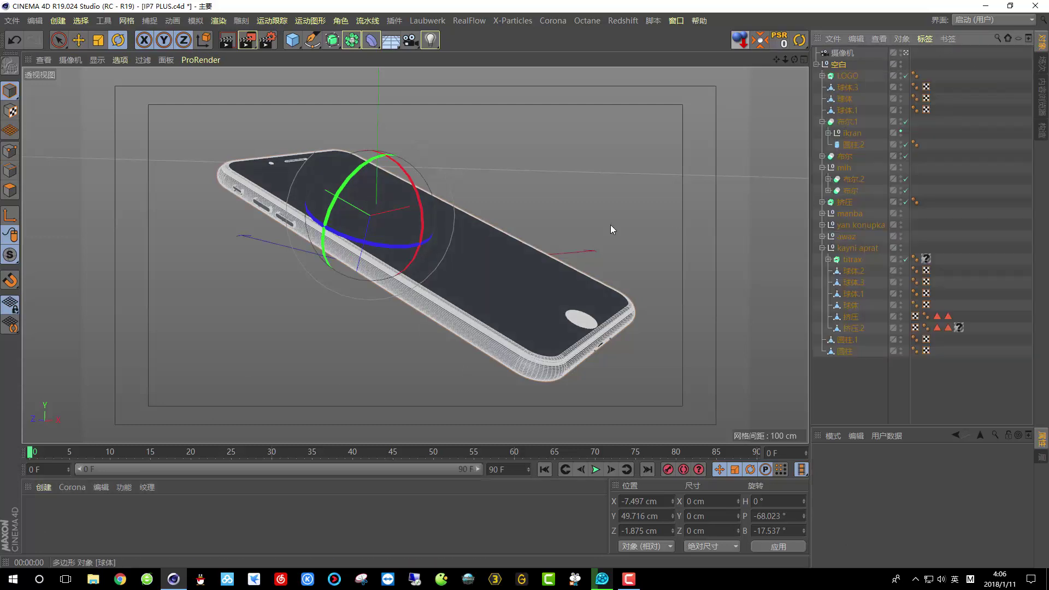
left_click(504, 362)
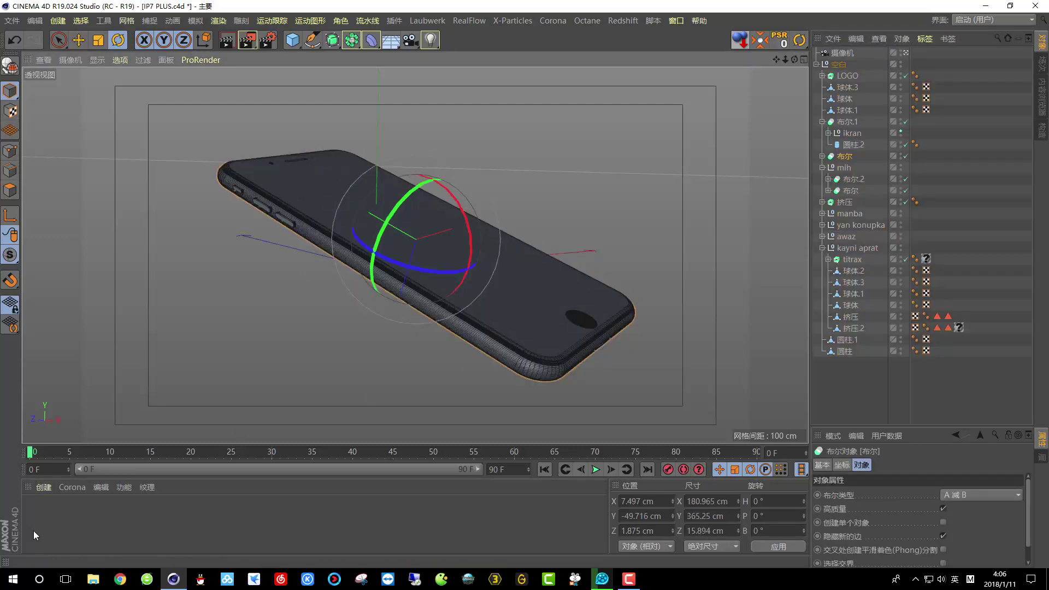
double_click(72, 527)
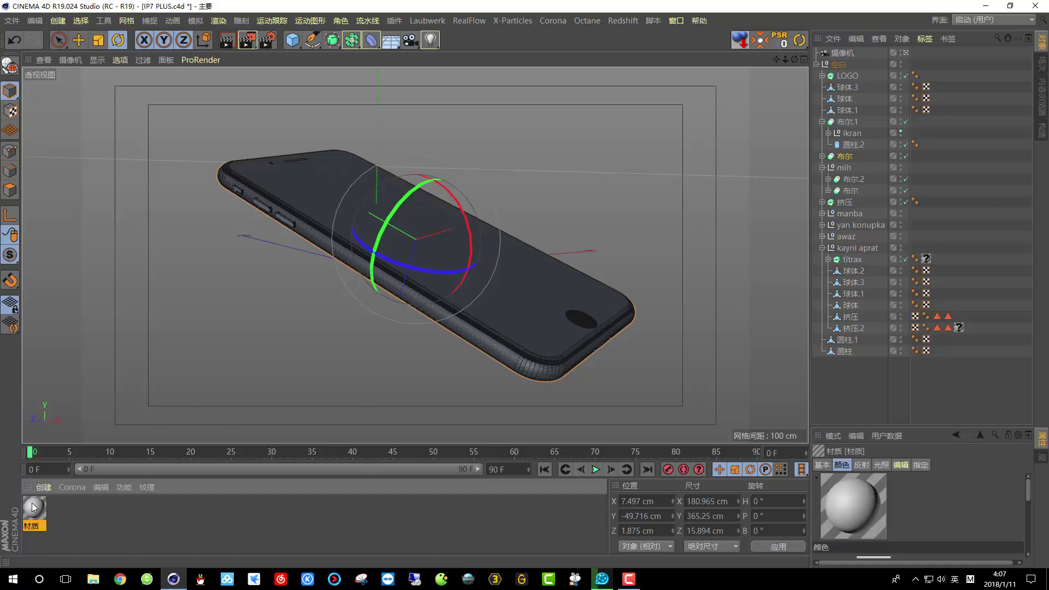
left_click_drag(512, 363, 524, 369)
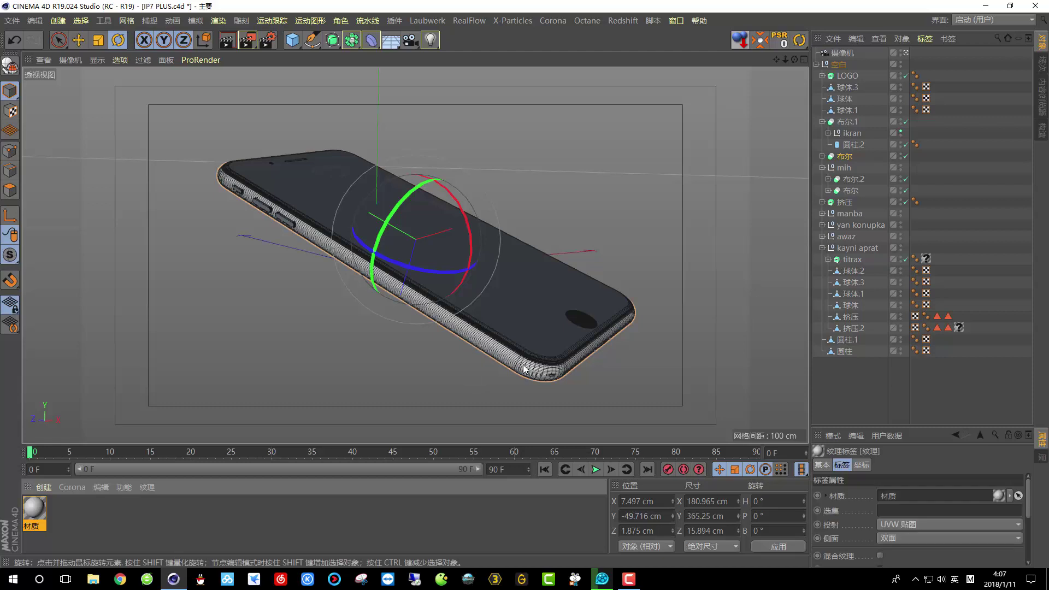
Set the brightness value (V) of the body material's colour to 10%
scroll(523, 369, "up", 10)
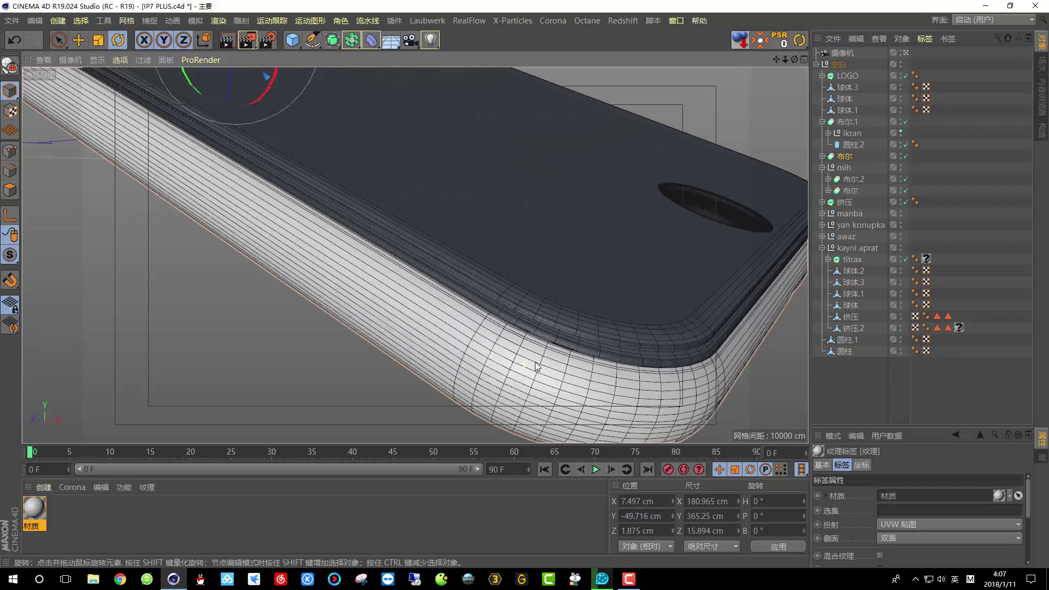
scroll(491, 330, "down", 10)
scroll(539, 363, "up", 6)
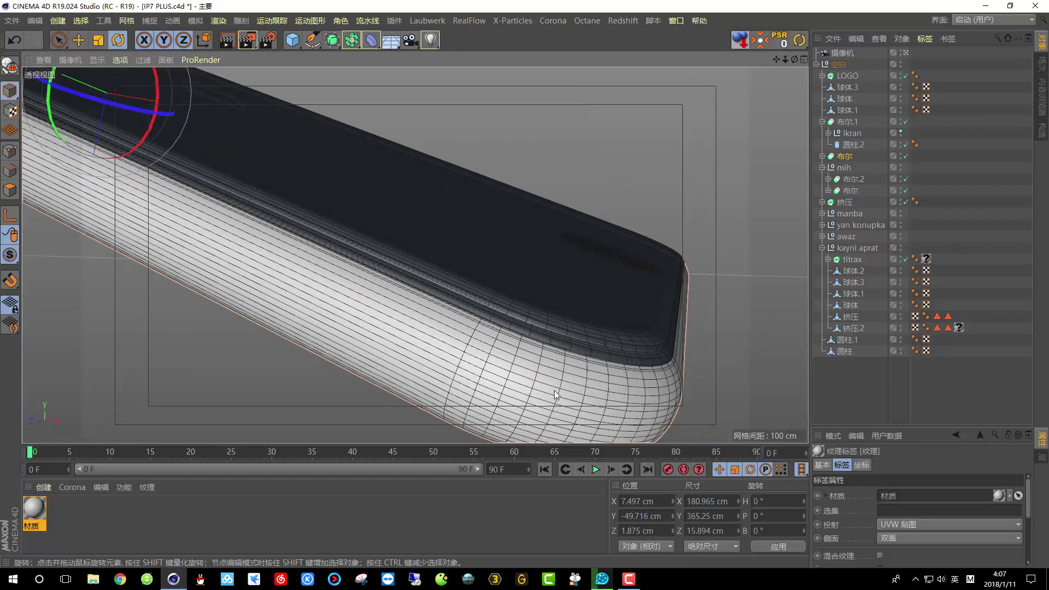
left_click_drag(497, 379, 476, 340, "alt")
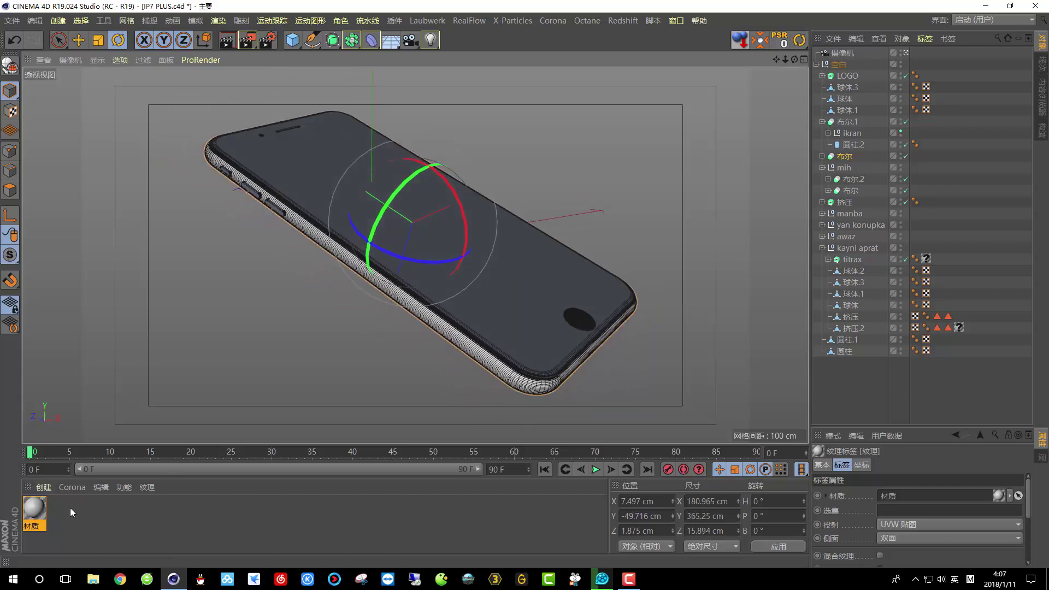
double_click(35, 509)
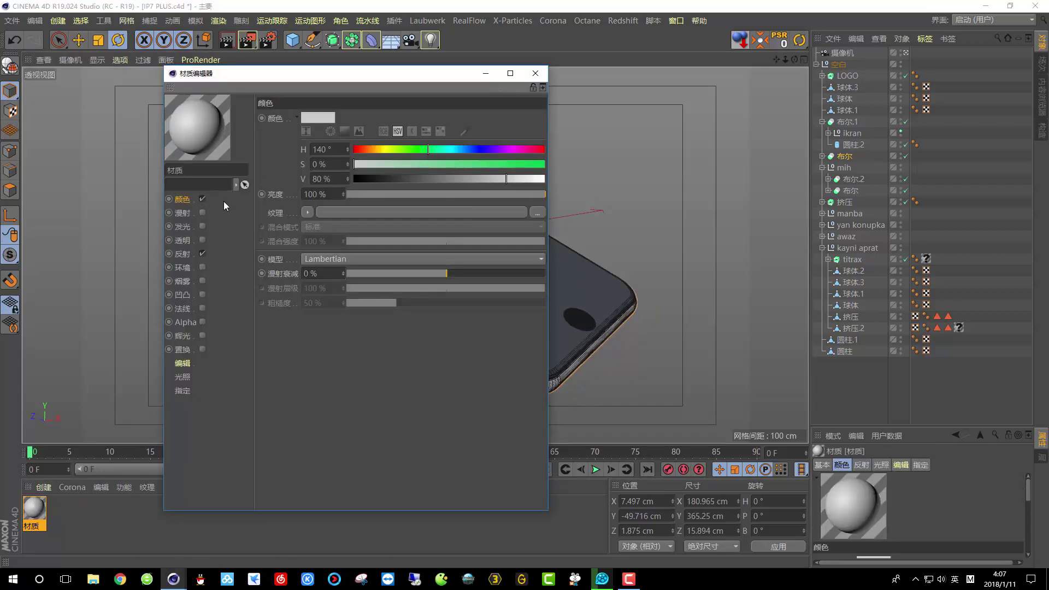
left_click(332, 176)
type("10")
key("Return")
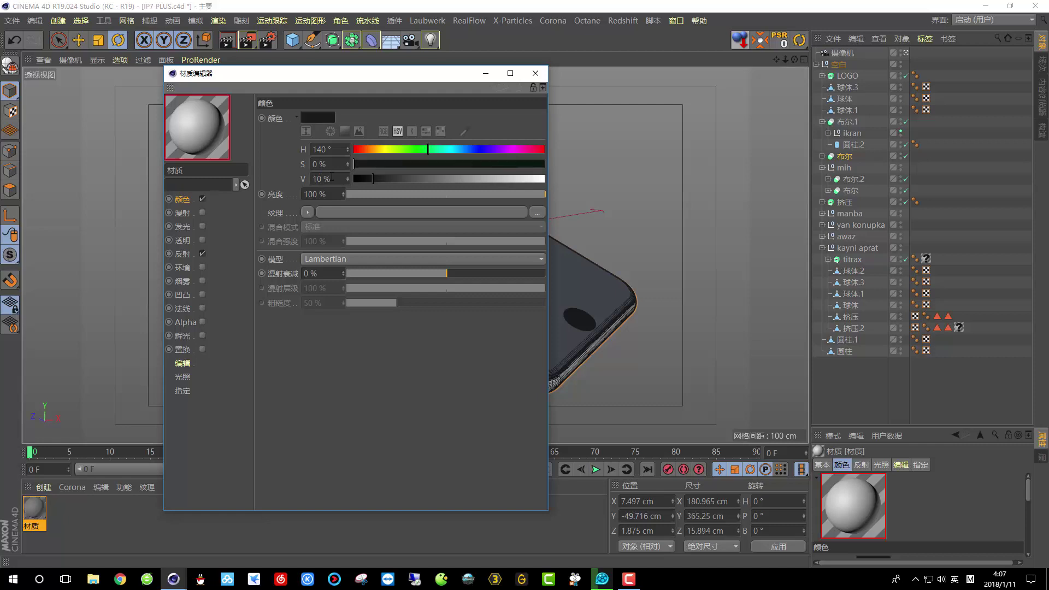
Open the body material's reflectance settings in an enlarged editor and render the view
left_click(182, 257)
left_click_drag(302, 88, 542, 44)
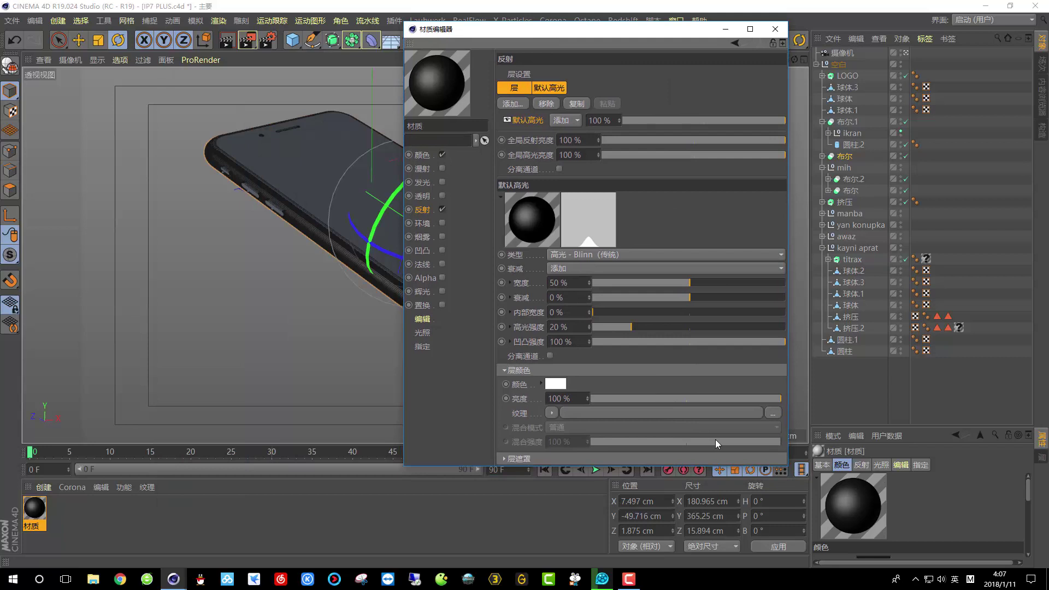
left_click_drag(793, 473, 802, 503)
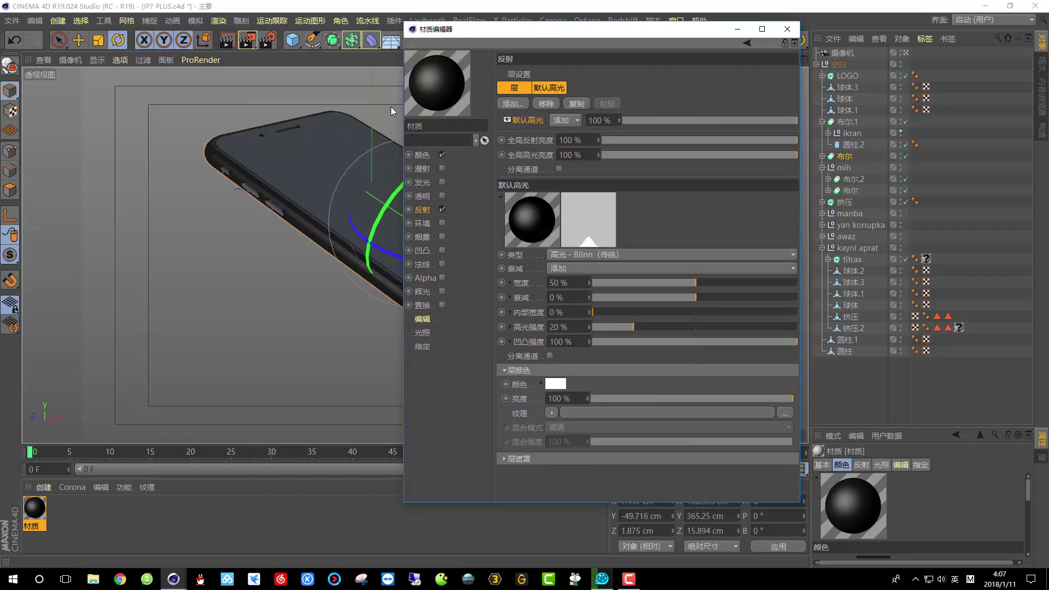
left_click(227, 40)
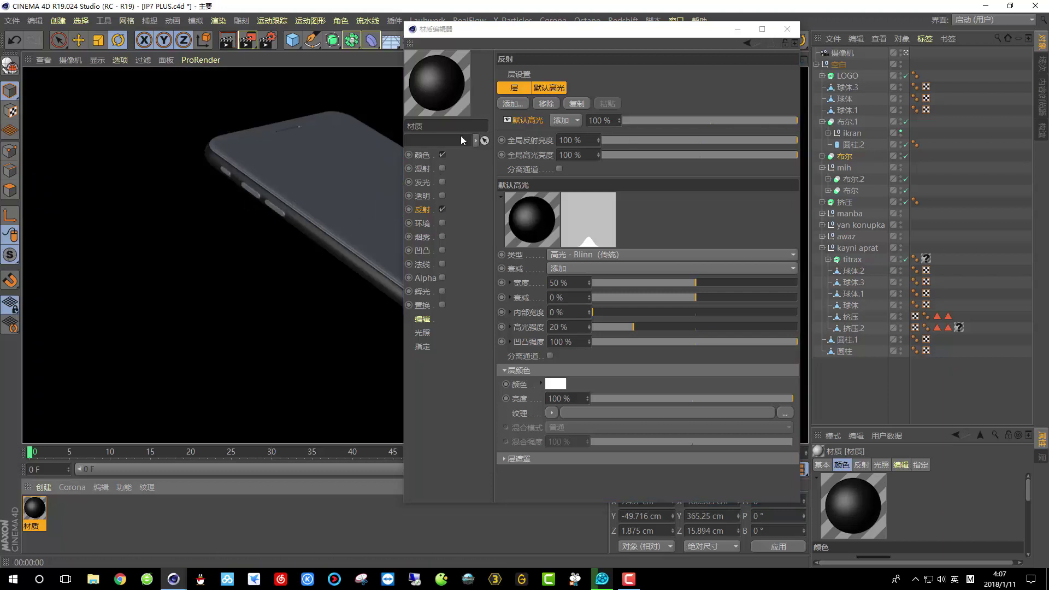
Add a legacy reflection layer (反射（传统）) to the body material's reflectance
left_click_drag(589, 35, 674, 58)
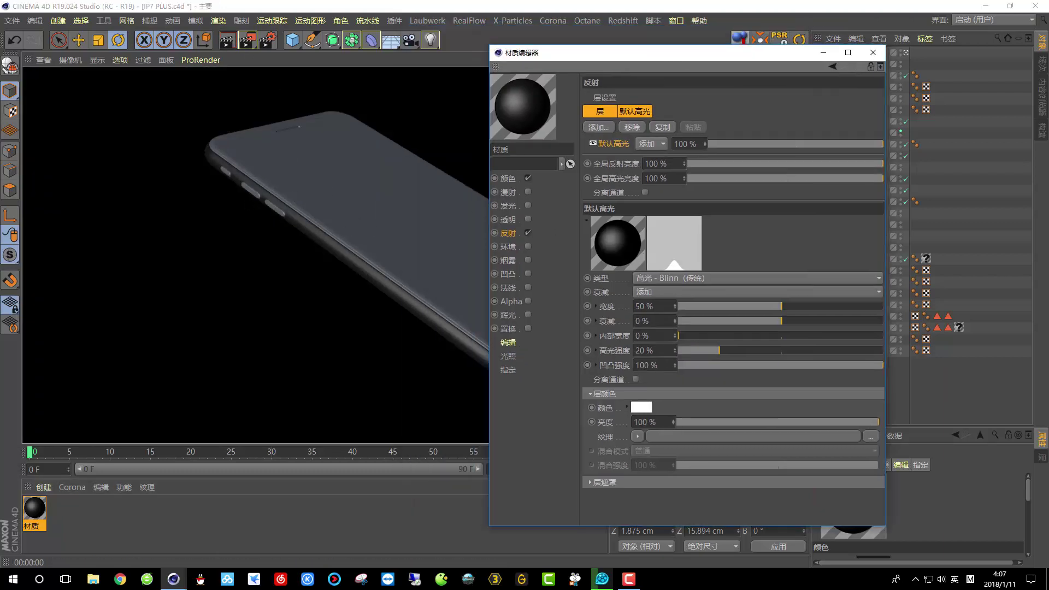
left_click(598, 127)
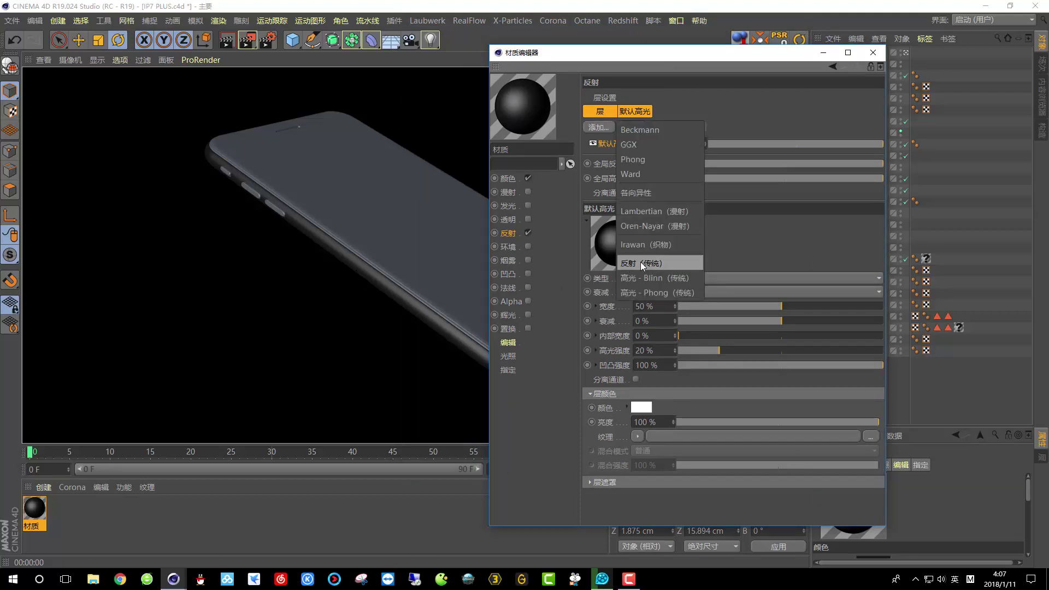
left_click(664, 263)
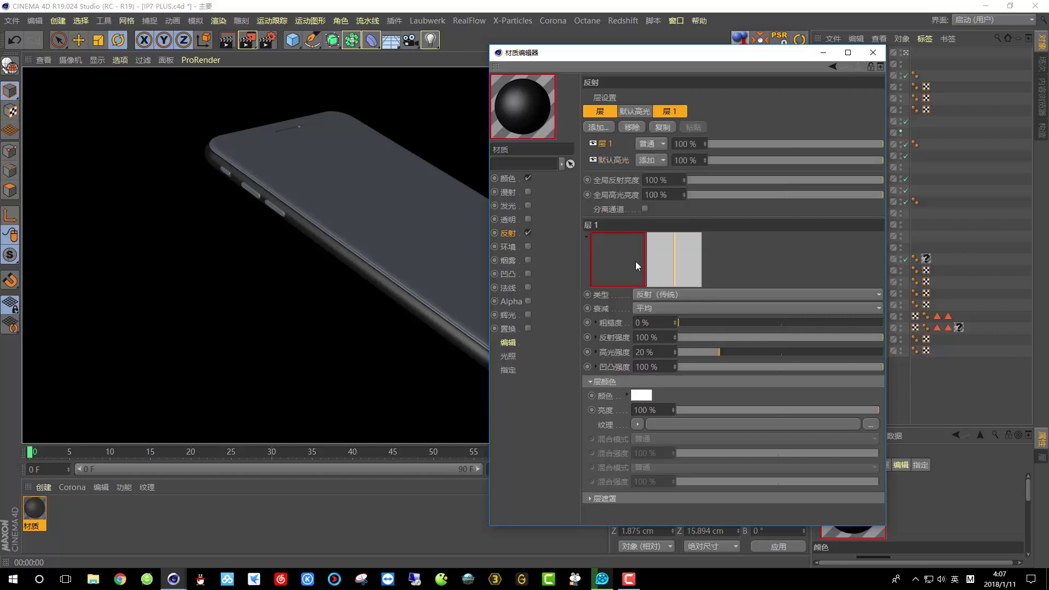
Set the Fresnel type of the body material's reflection layer to dielectric (绝缘体), enlarging the material editor to reach the layer's settings
left_click_drag(753, 57, 797, 20)
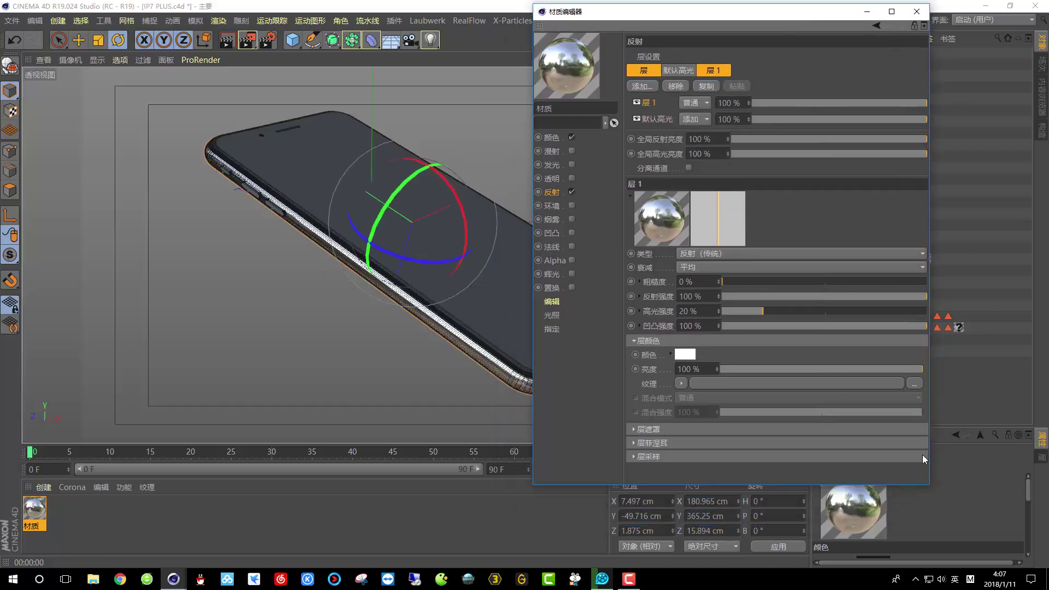
left_click_drag(928, 490, 959, 534)
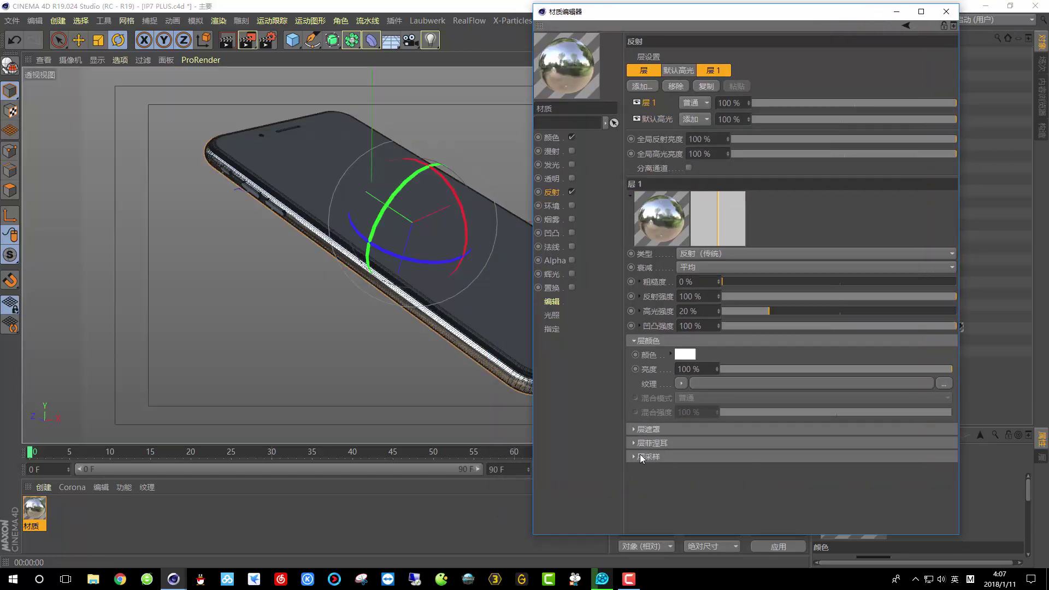
left_click(653, 444)
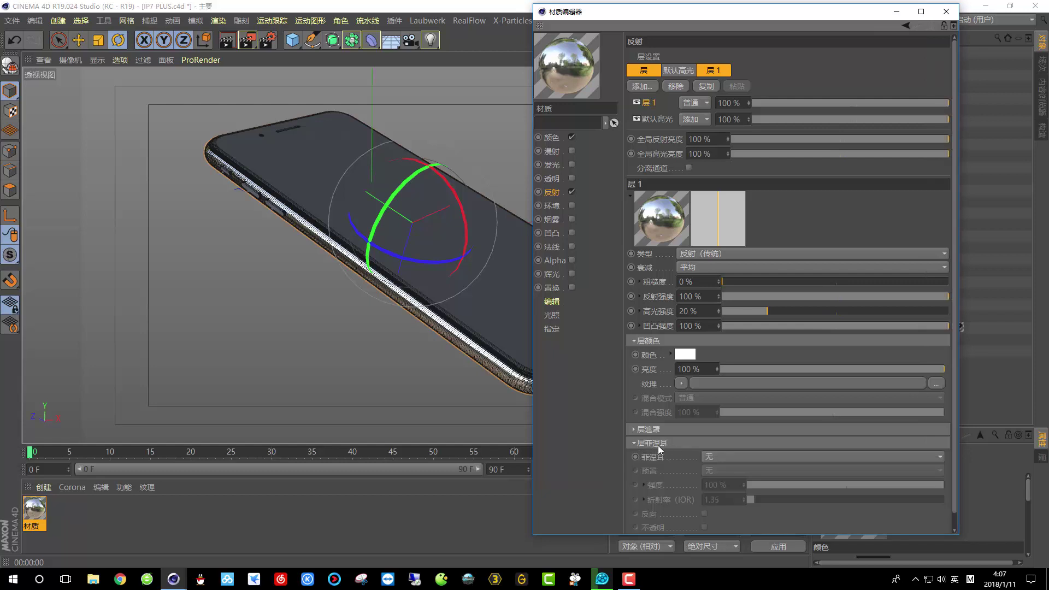
left_click(710, 459)
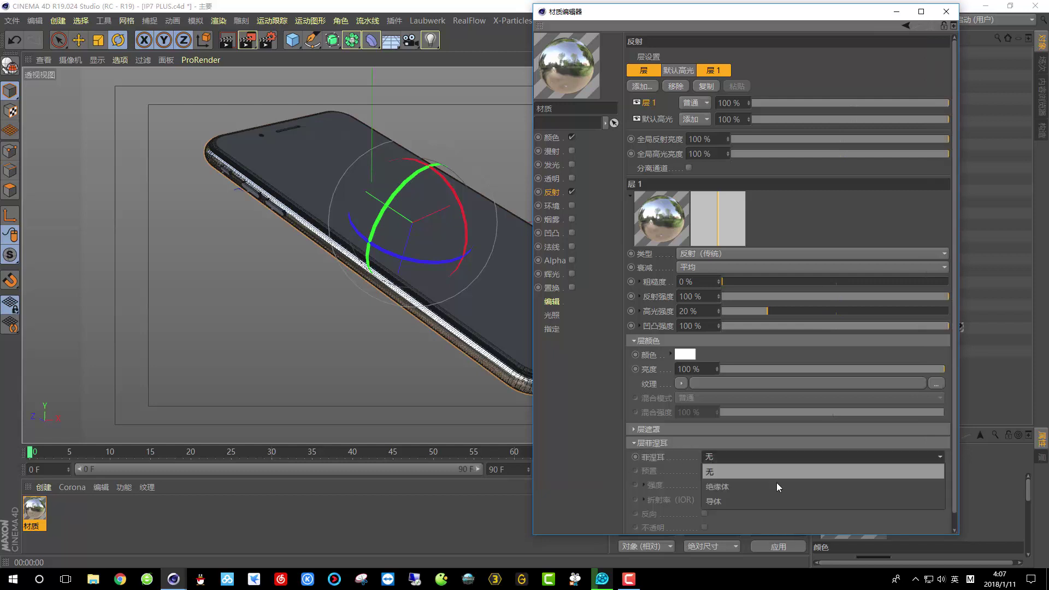
left_click(728, 488)
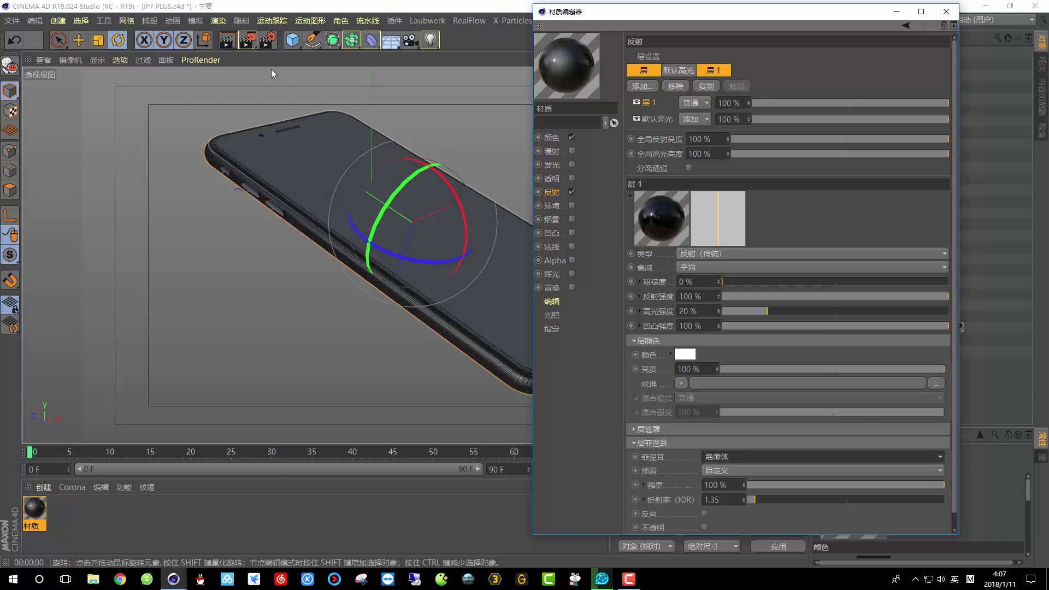
Render the view to check the body material's reflection and close the material editor
left_click(227, 40)
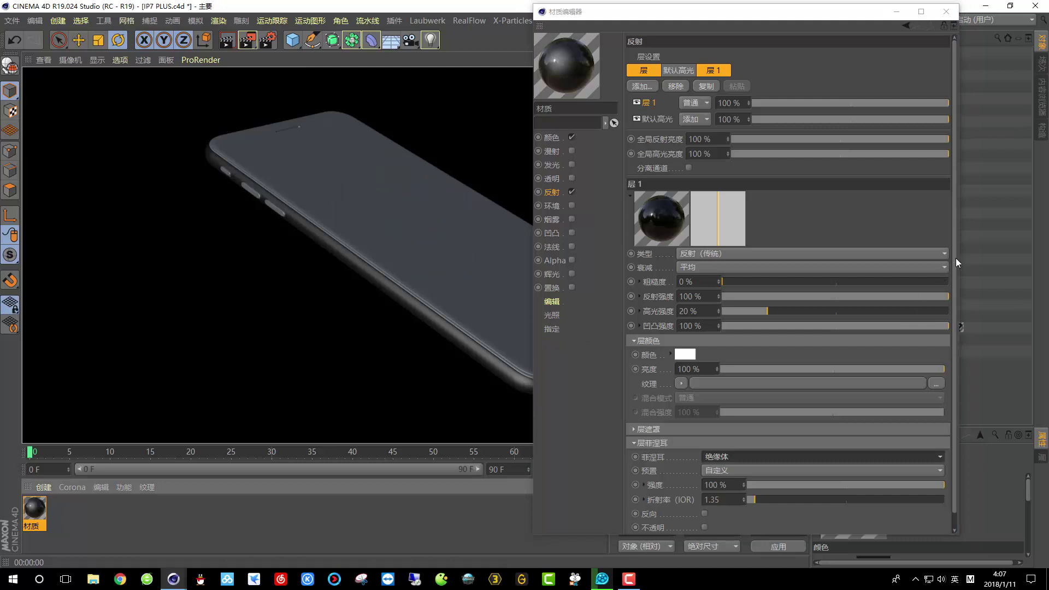
scroll(956, 269, "down", 1)
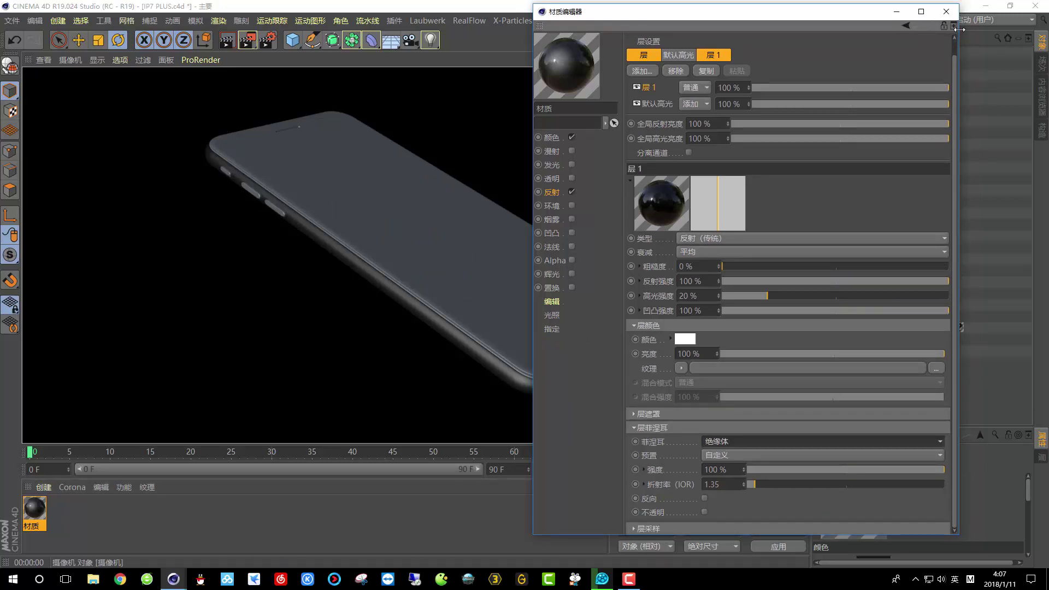
left_click(946, 10)
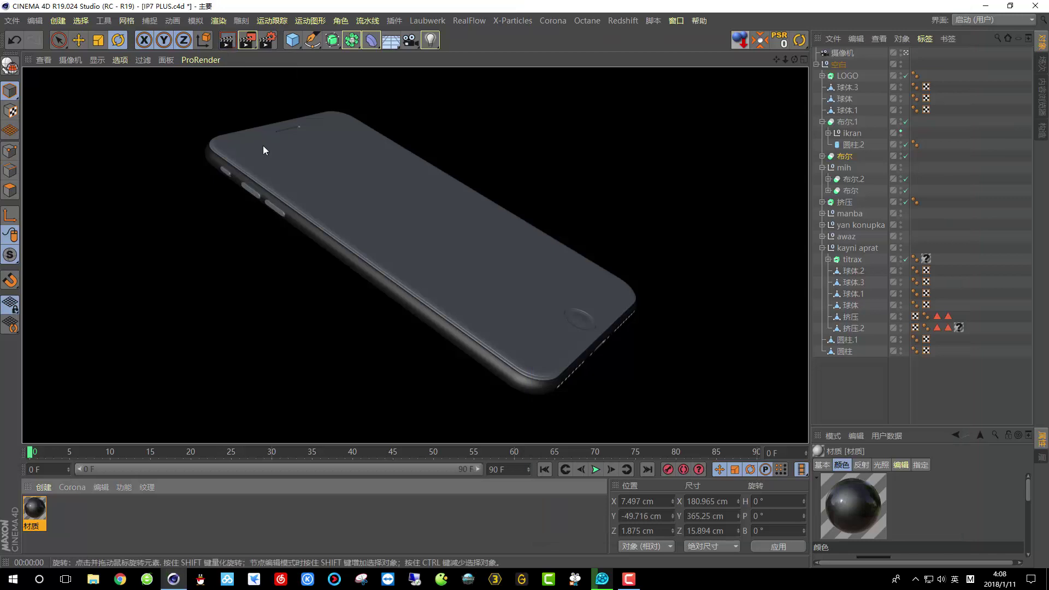
left_click(329, 314)
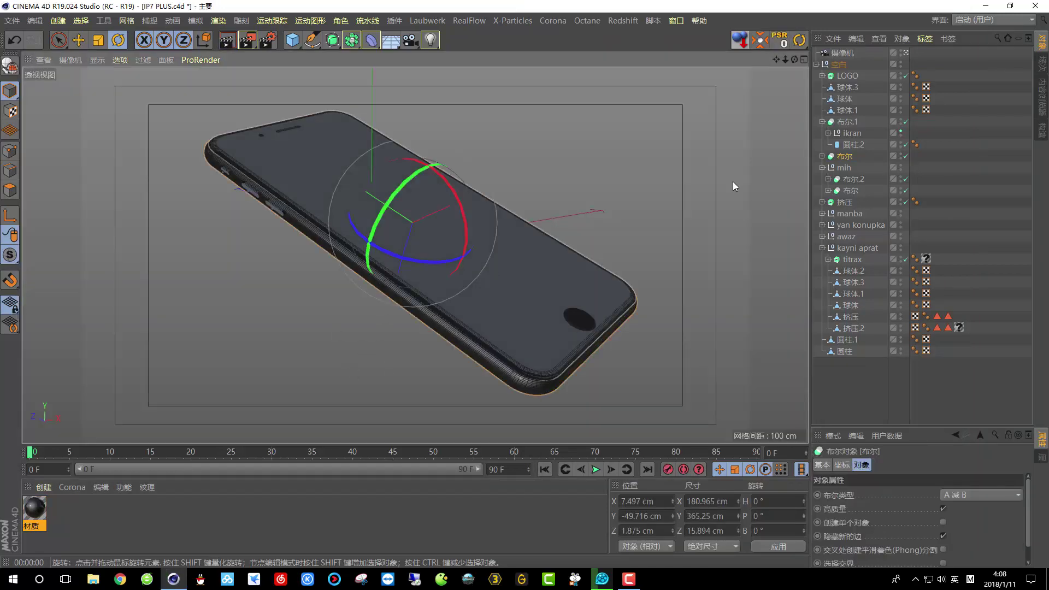
Add the OverheadSoftbox.c4d light from the GSG_Light_Kit_Pro presets in the content browser to the scene
left_click(676, 20)
left_click(706, 96)
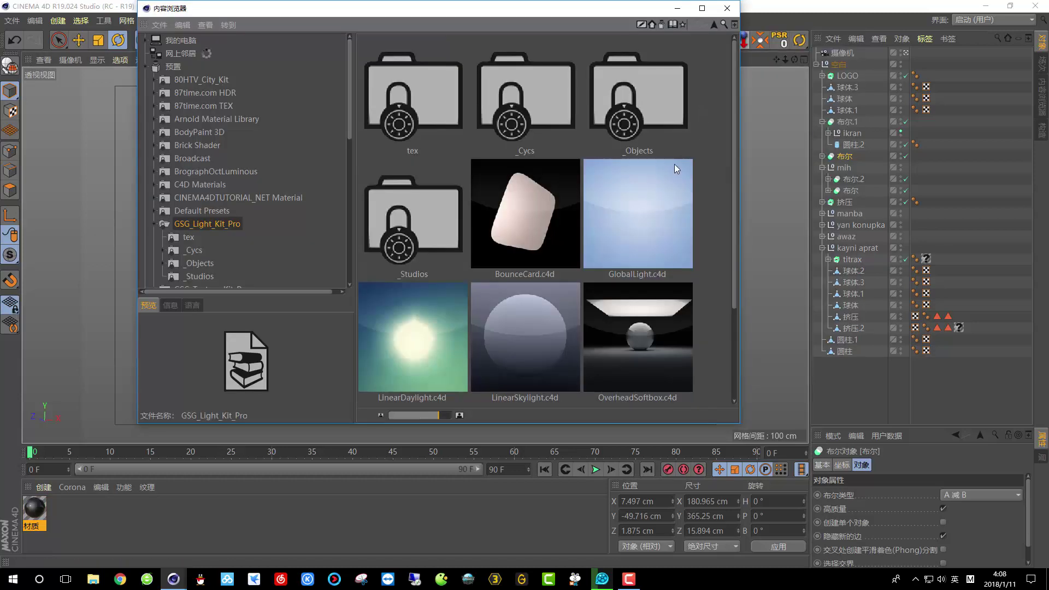
scroll(598, 279, "down", 2)
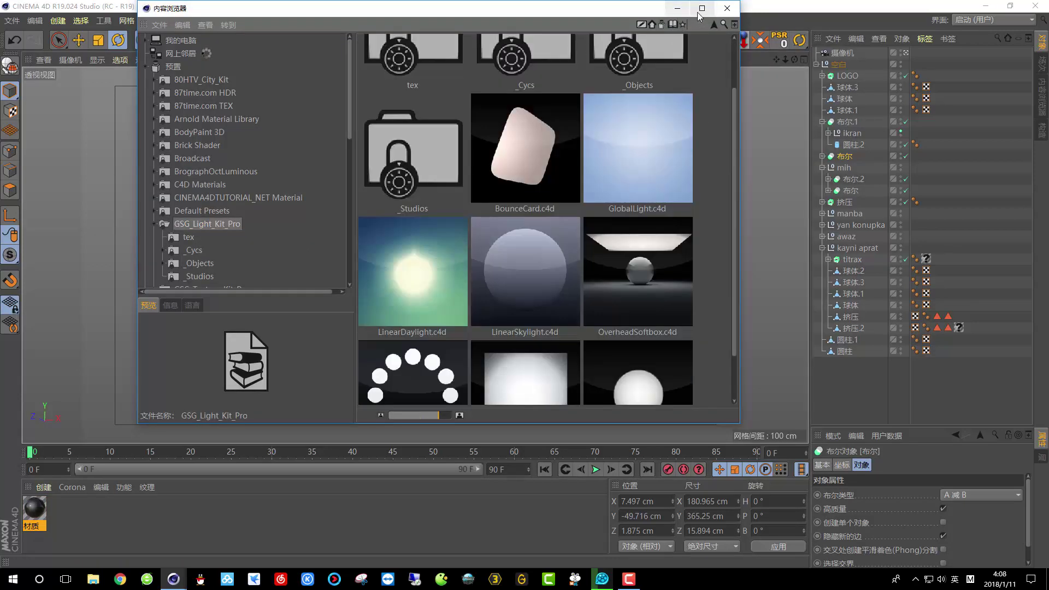
left_click(703, 8)
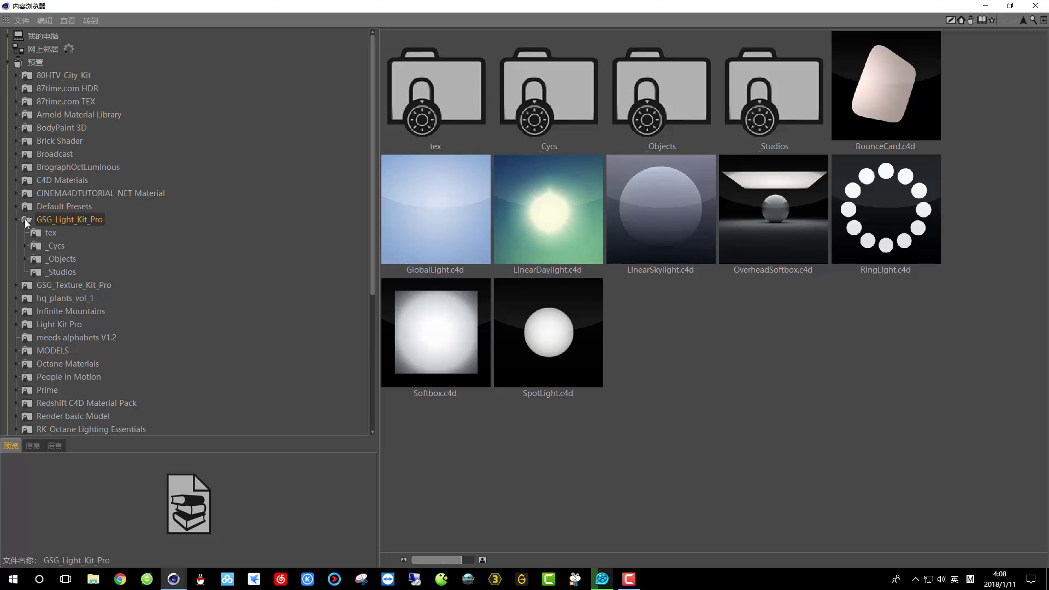
left_click(788, 204)
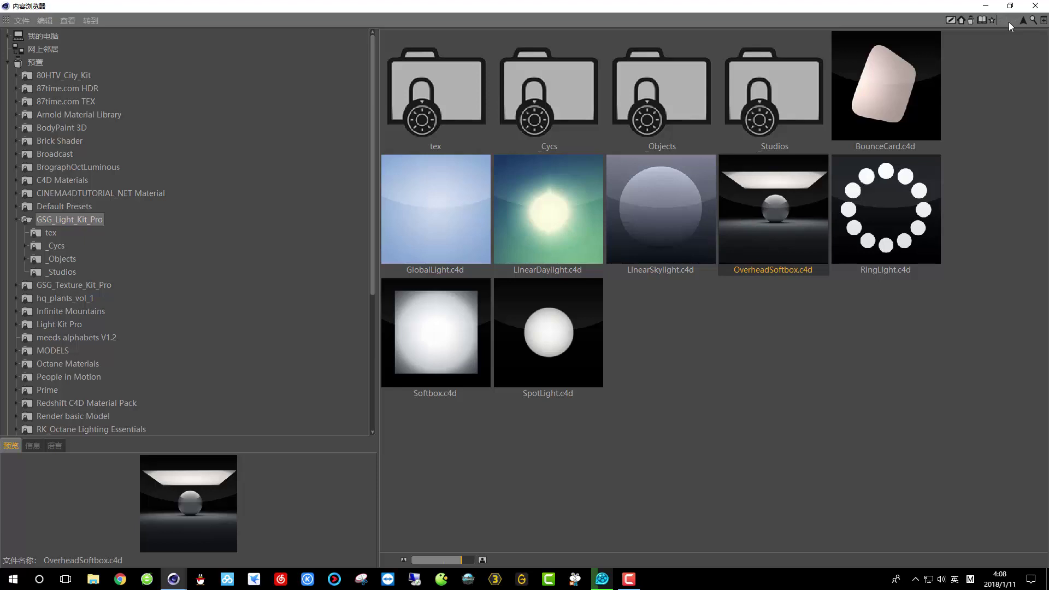
left_click(1034, 8)
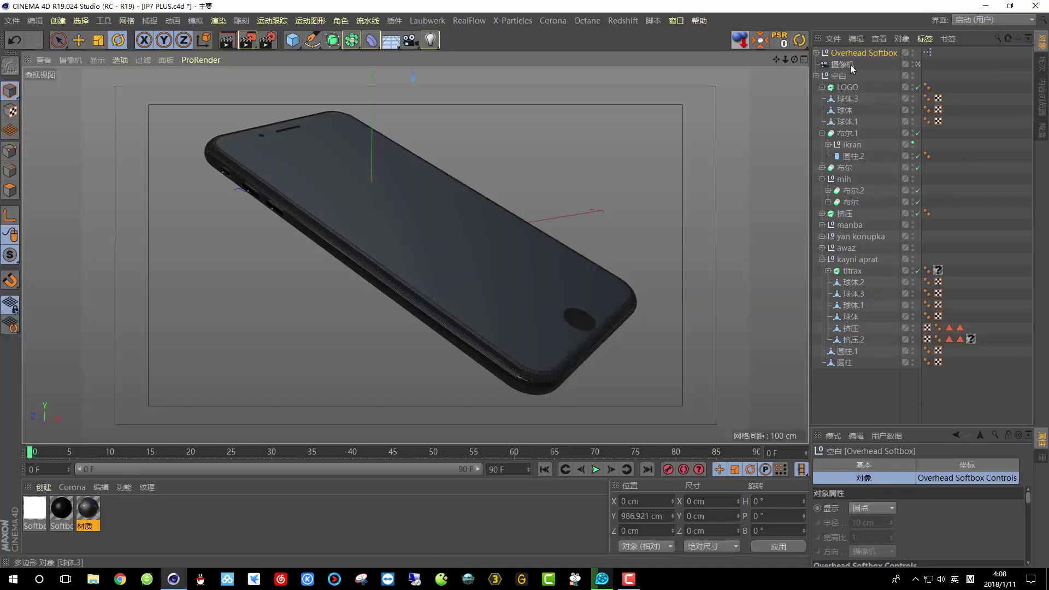
Set the Overhead Softbox's Overall Scale to 163%, viewing the scene from outside the camera with an enlarged attributes area
scroll(671, 195, "down", 10)
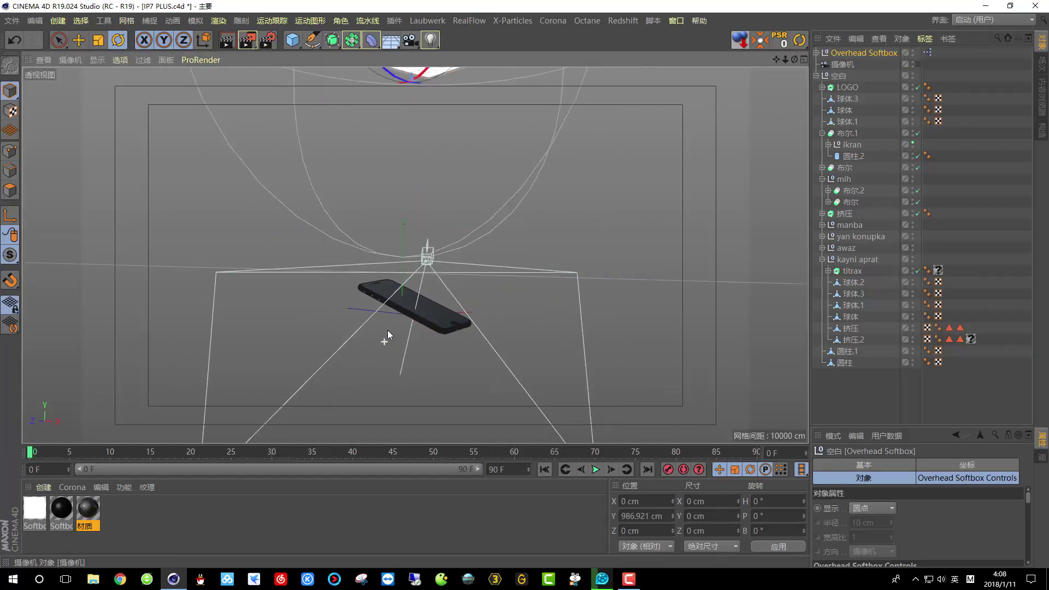
scroll(388, 330, "up", 5)
left_click_drag(388, 332, 475, 306, "alt")
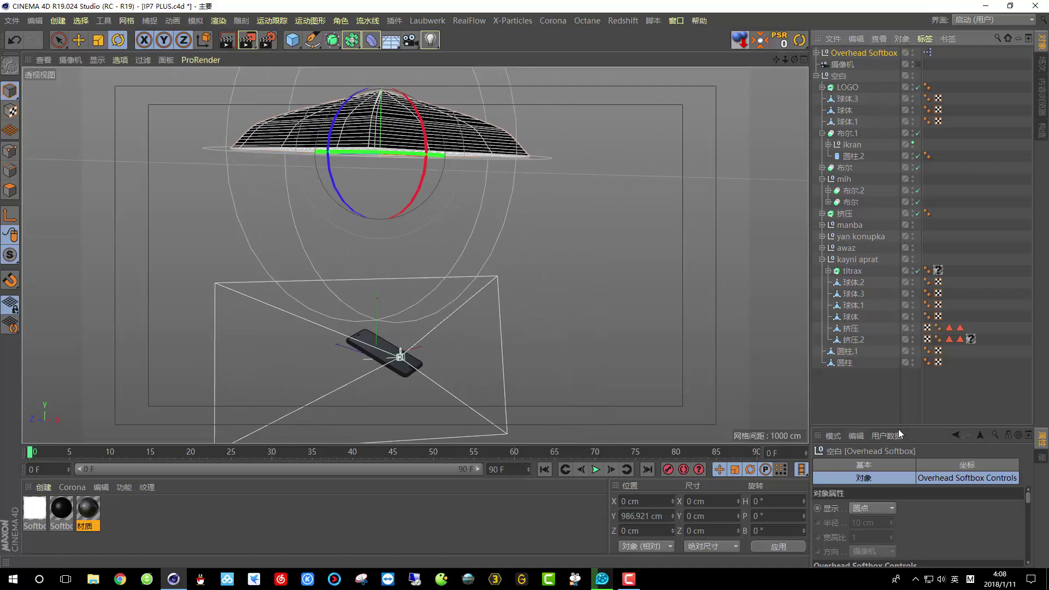
left_click_drag(900, 428, 904, 222)
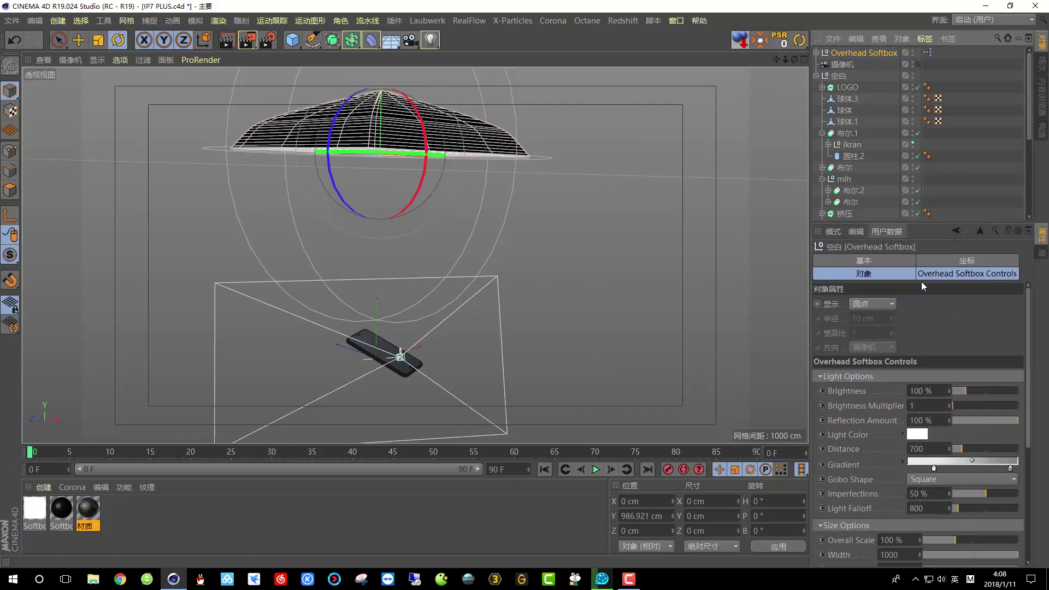
left_click(973, 389)
key("ctrl+z")
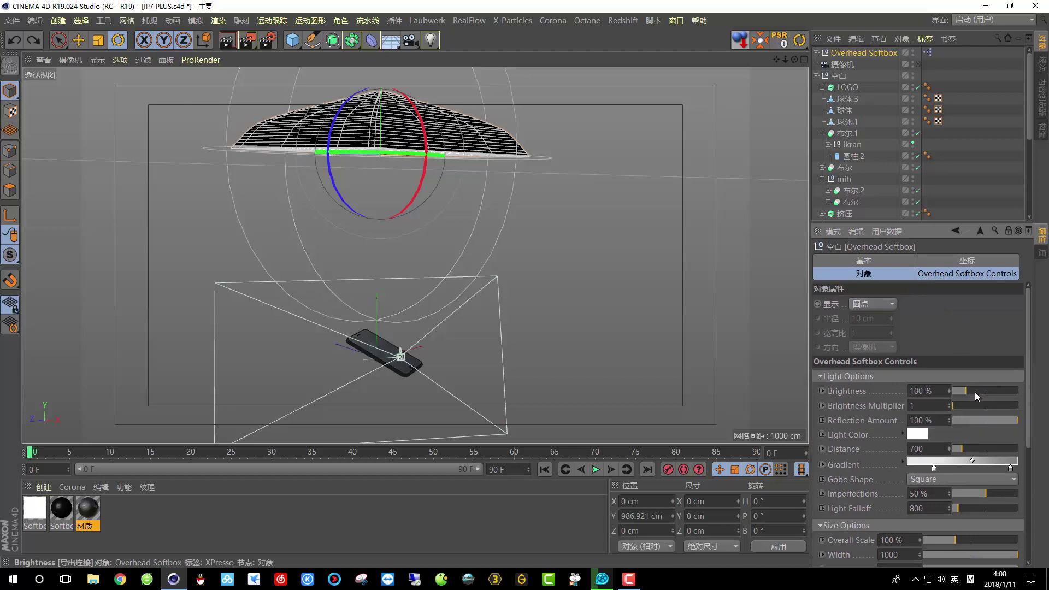
left_click_drag(809, 297, 733, 296)
left_click_drag(913, 537, 939, 545)
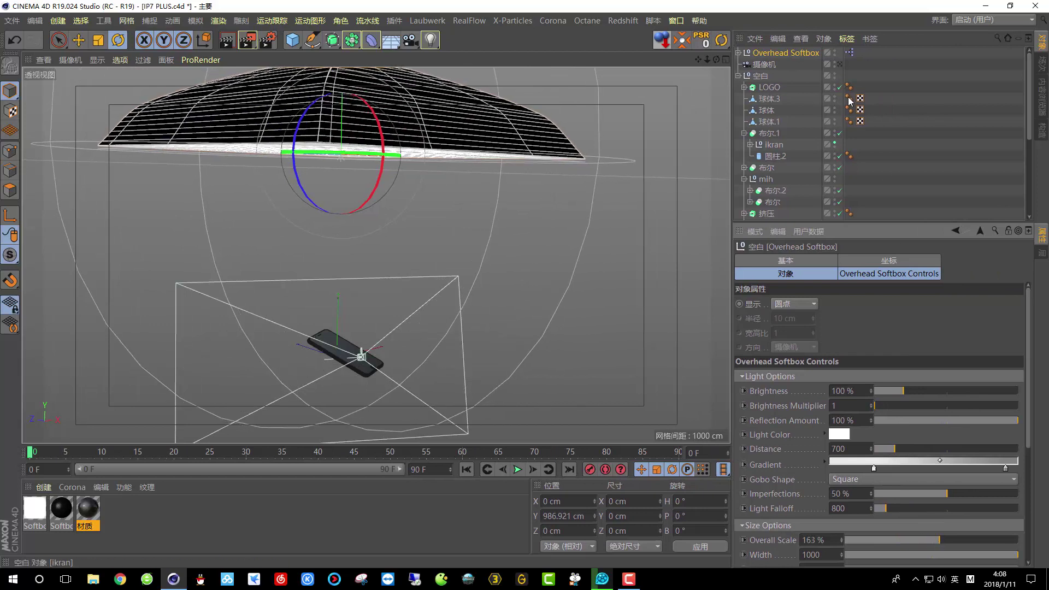
Return to the camera view and render it to check the softbox lighting on the phone
left_click(841, 65)
key("ctrl+r")
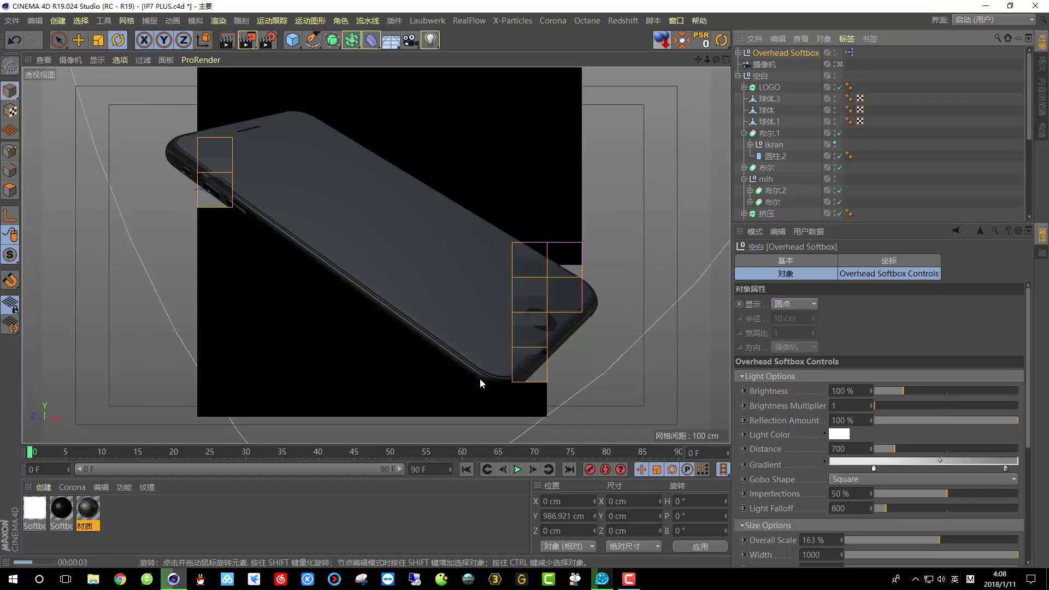
left_click(470, 315)
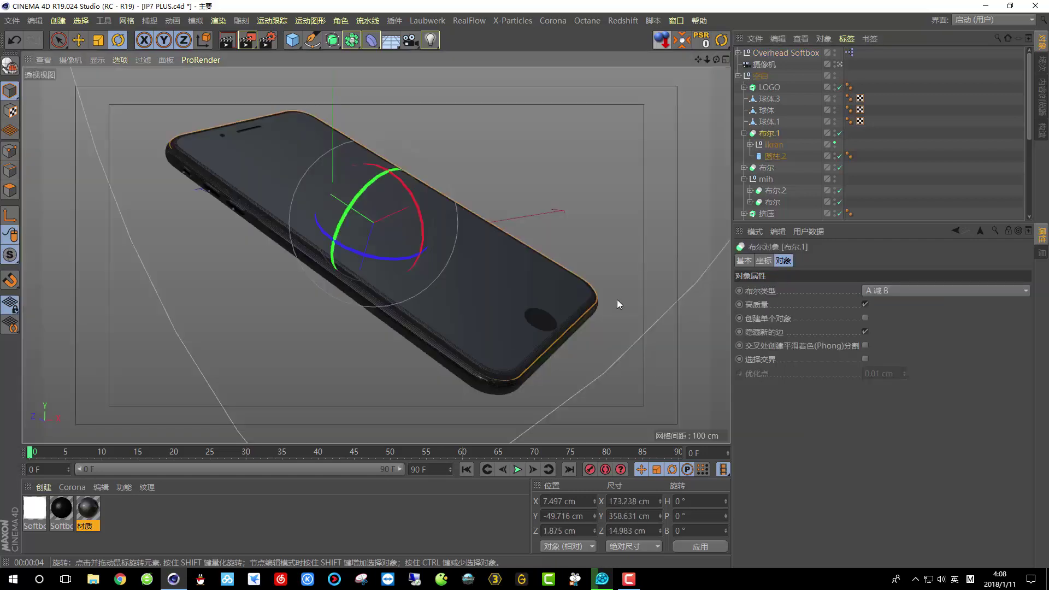
Leave the camera view and apply the body material to the thin middle piece (中) between the body and the front panel
left_click(841, 65)
scroll(380, 376, "up", 8)
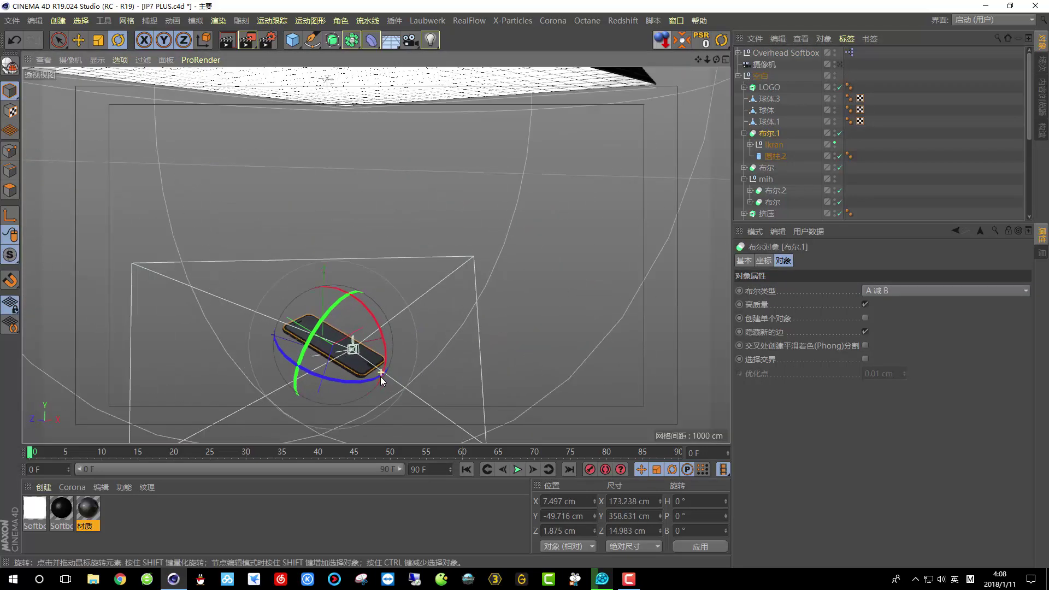
scroll(357, 366, "up", 10)
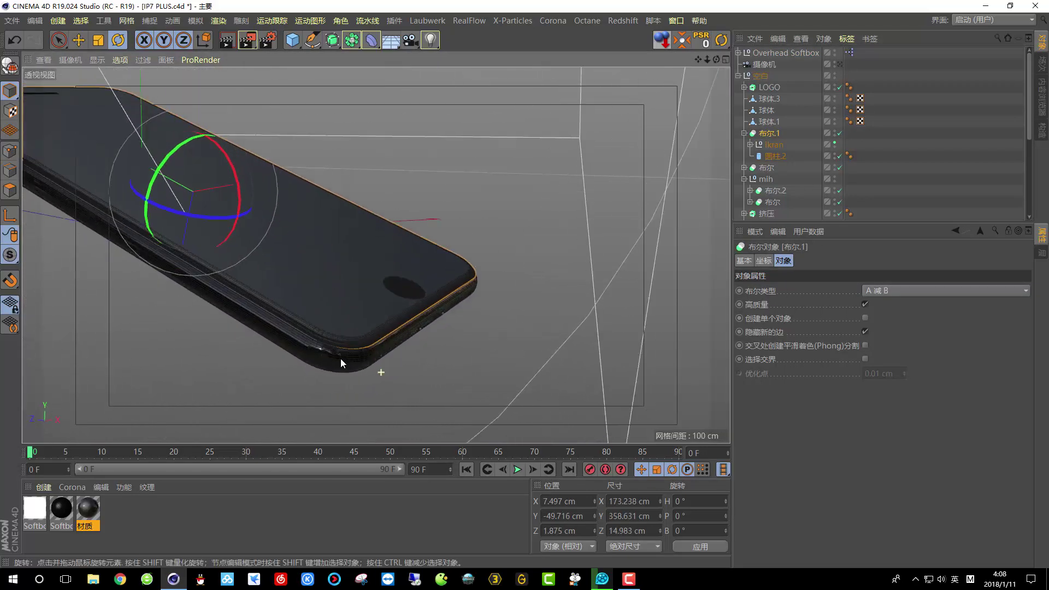
left_click_drag(339, 299, 313, 229, "alt")
left_click(322, 226)
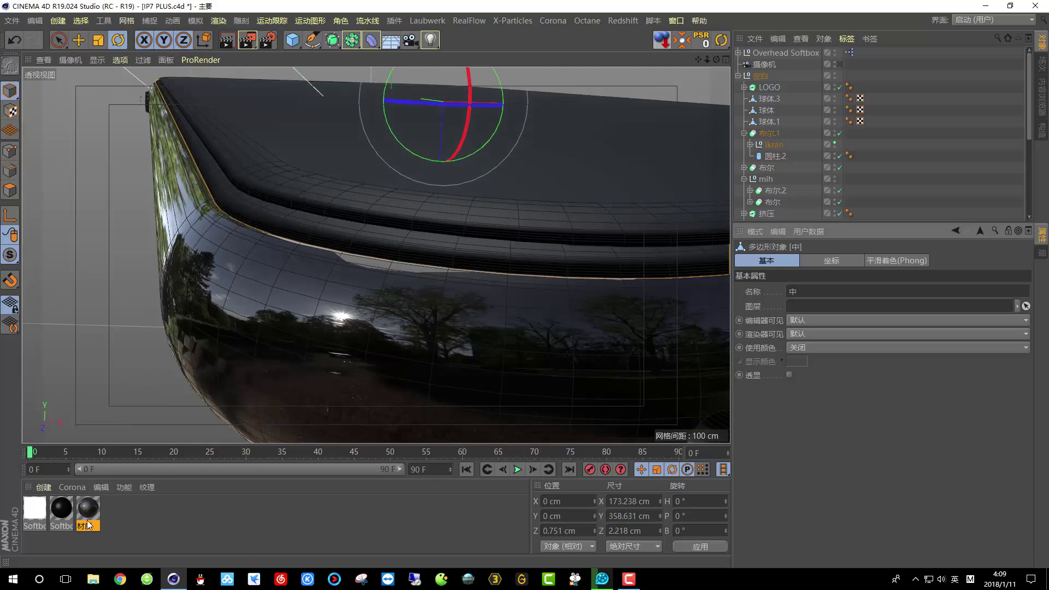
left_click_drag(90, 514, 386, 267)
Select the front panel, create another material and set its colour's brightness value (V) to 10%
left_click(358, 251)
double_click(172, 517)
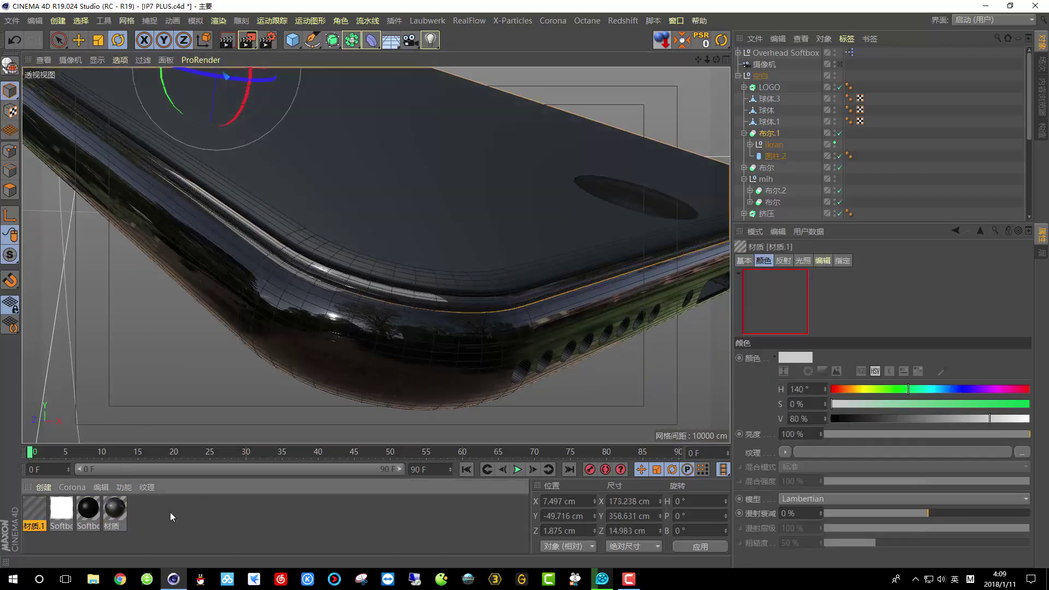
double_click(33, 506)
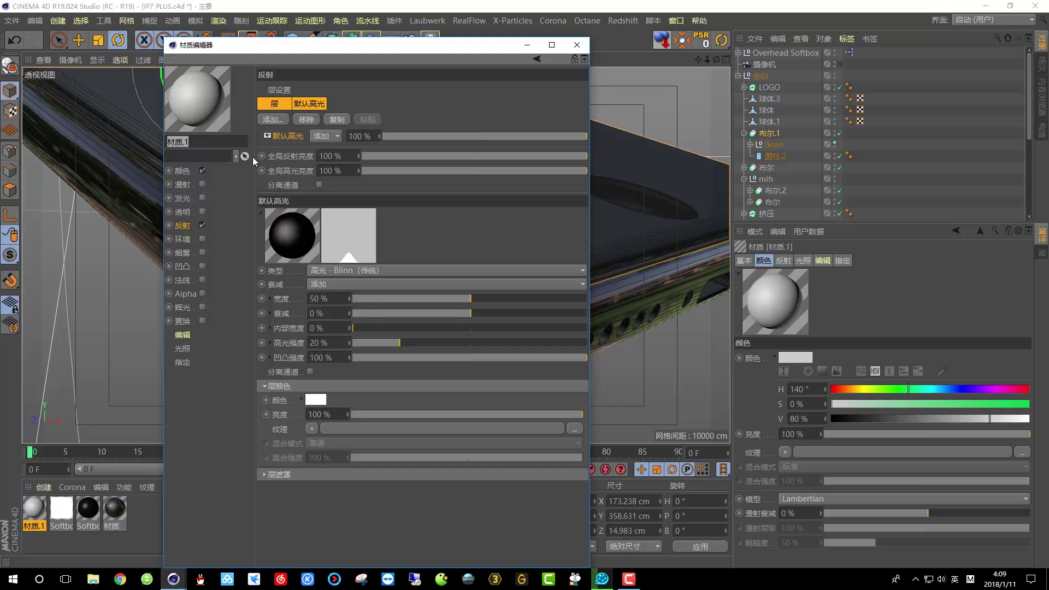
left_click(176, 170)
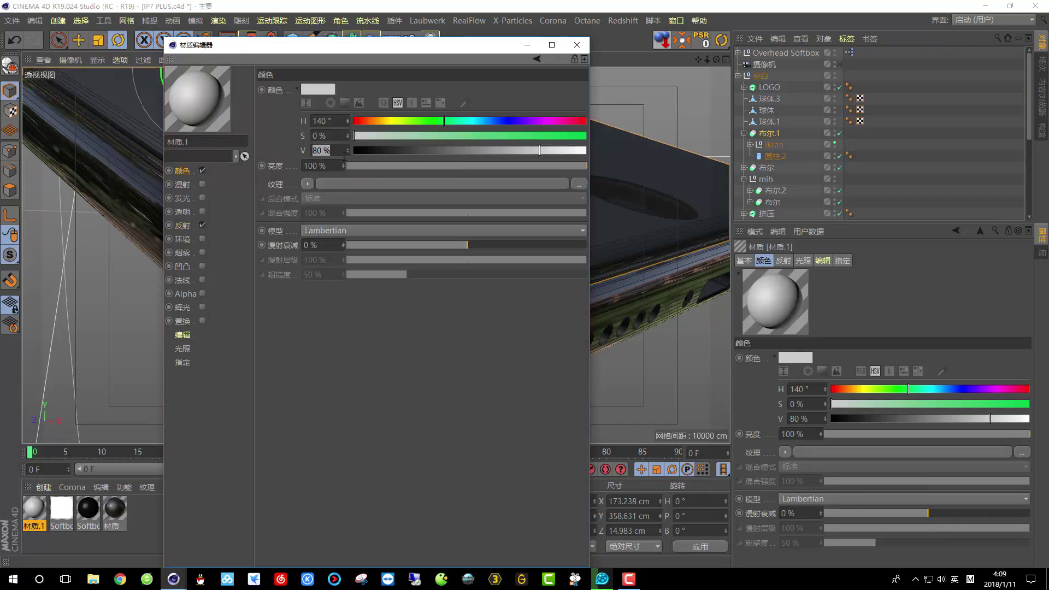
type("10")
key("Return")
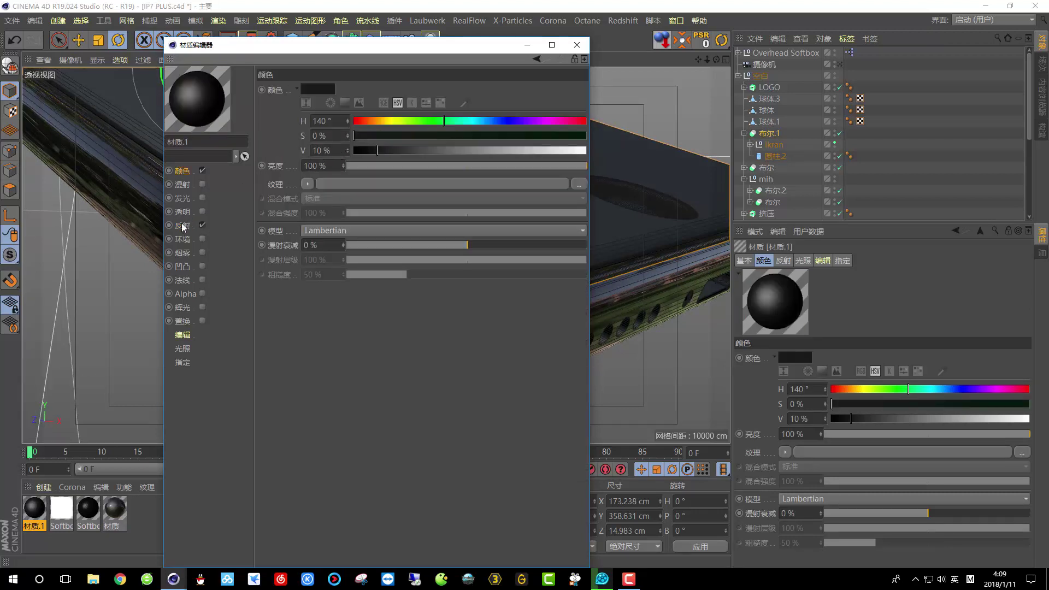
Add a legacy reflection layer (反射（传统）) to the new material's reflectance
left_click(182, 226)
left_click(274, 120)
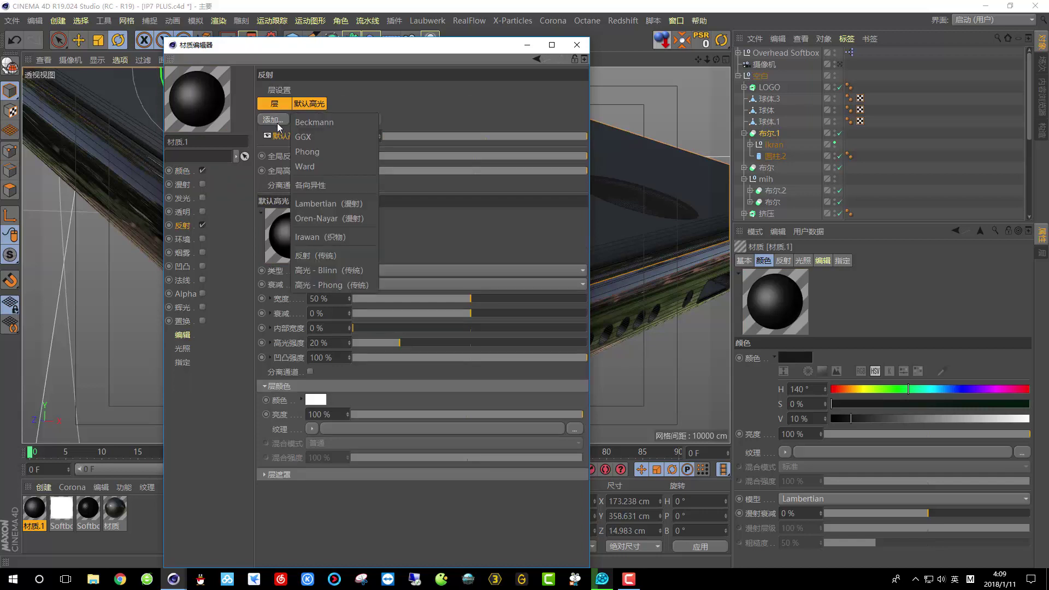
left_click(324, 257)
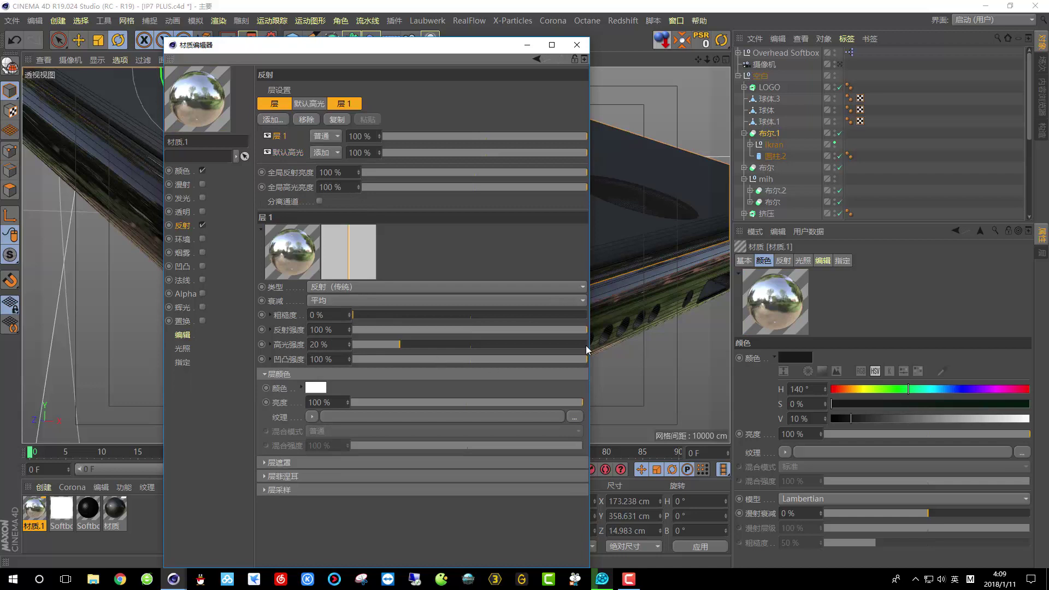
Set the new reflection layer's Fresnel to dielectric (绝缘体) with the plexiglass preset (有机玻璃)
left_click(332, 477)
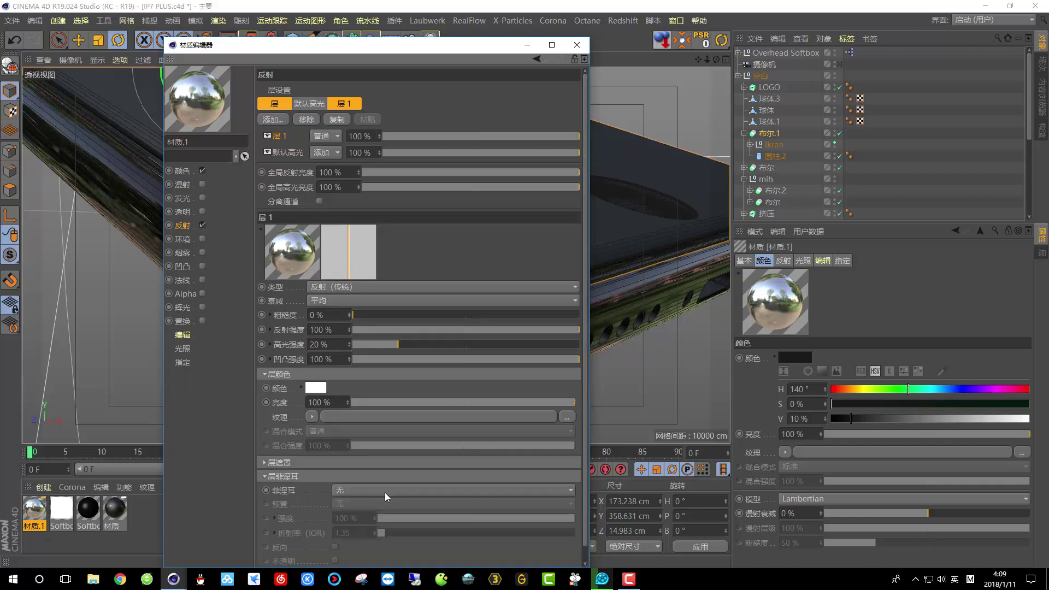
left_click(385, 492)
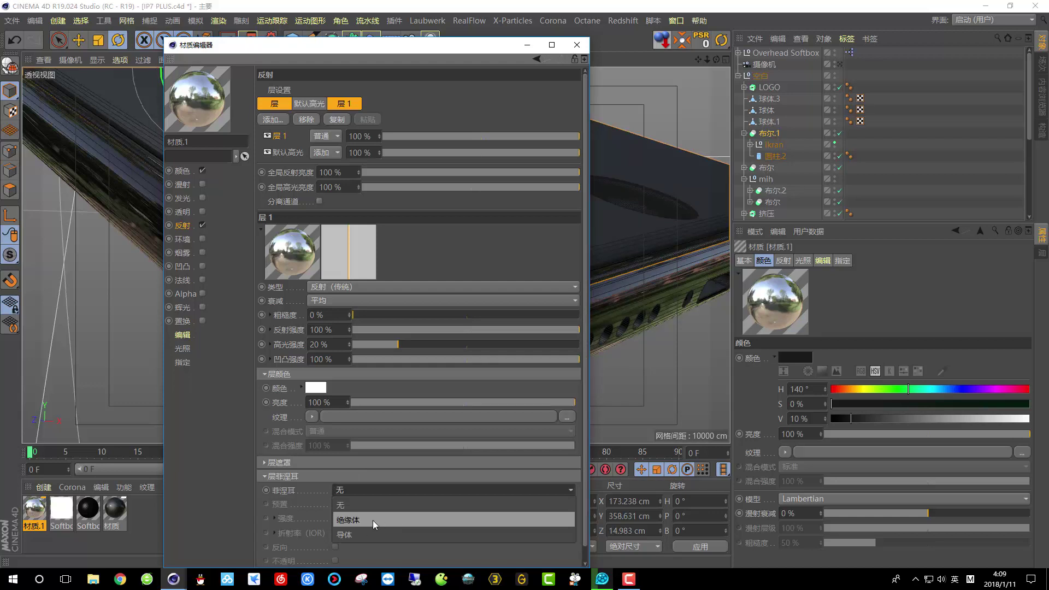
left_click(373, 520)
left_click(389, 506)
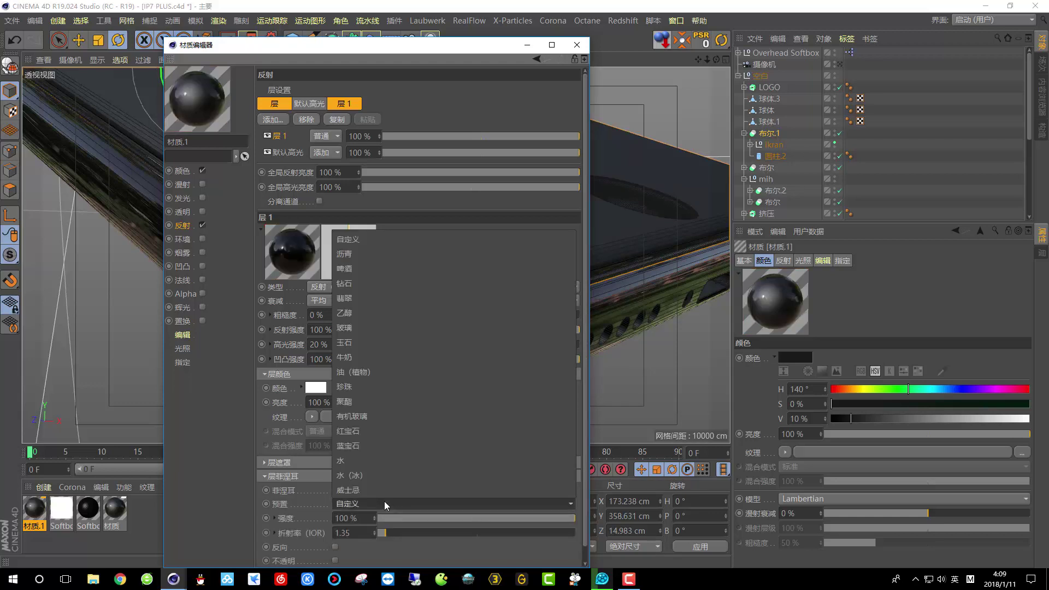
left_click(364, 418)
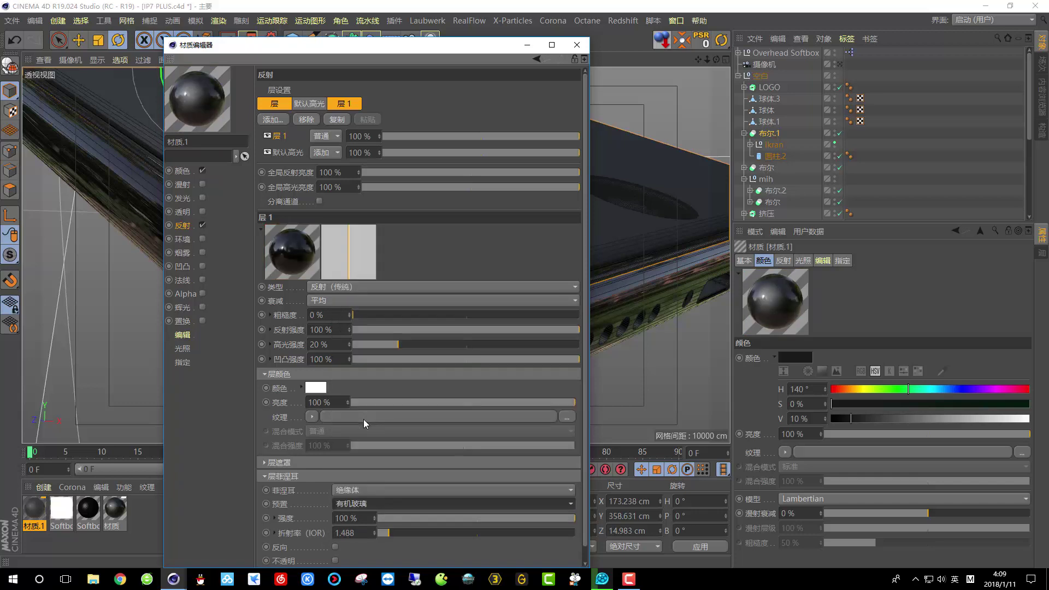
Set the new reflection layer's roughness (粗糙度) to 5% and close the material editor
left_click(338, 317)
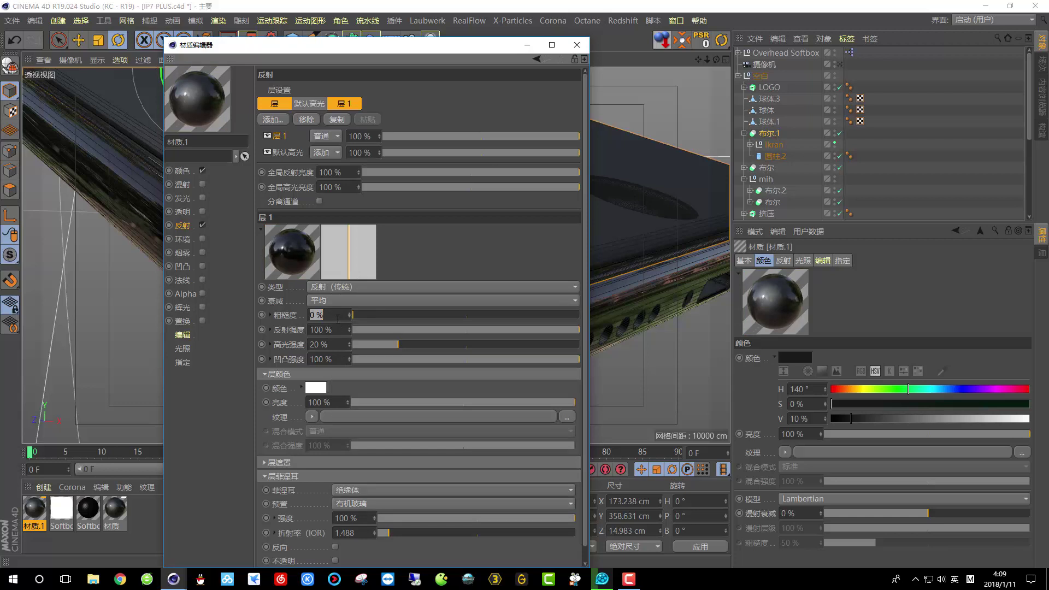
type("5")
left_click(577, 44)
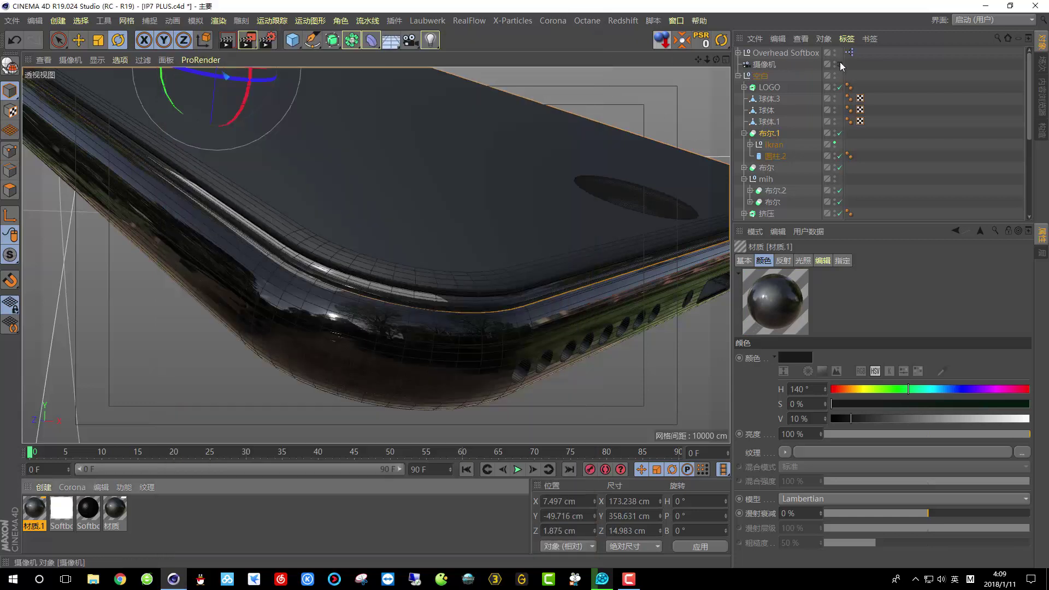
Return to the camera view, apply material 材质.1 to the front panel and render the view
left_click(841, 64)
left_click_drag(32, 511, 503, 340)
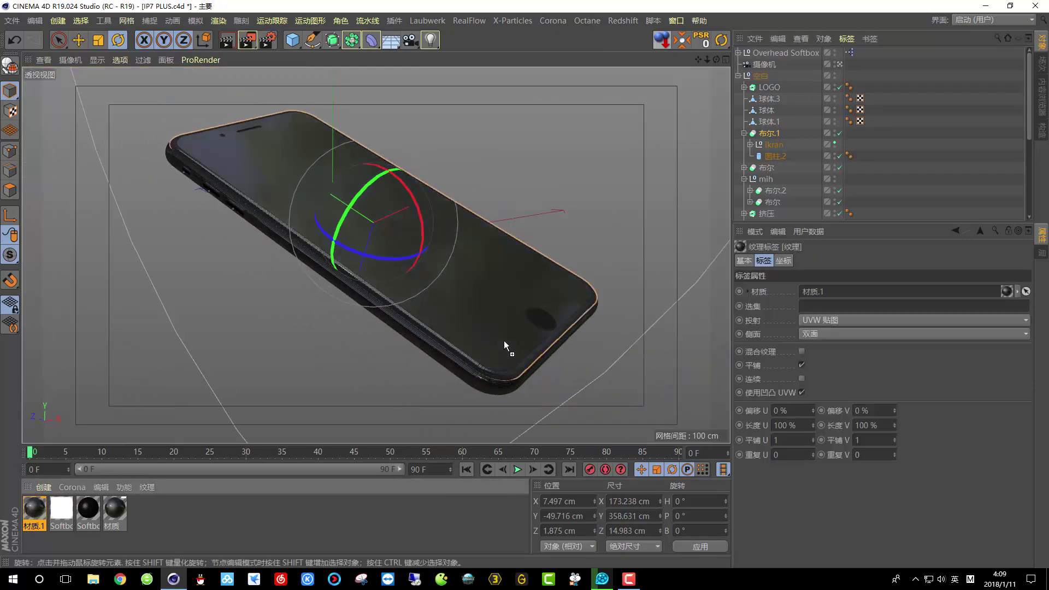
left_click(227, 38)
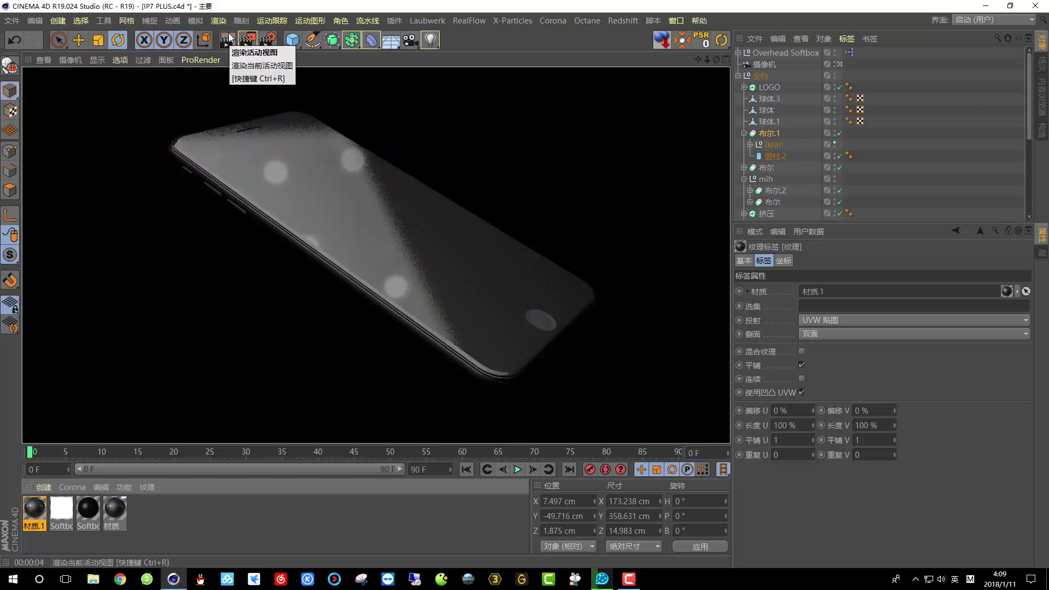
left_click(331, 216)
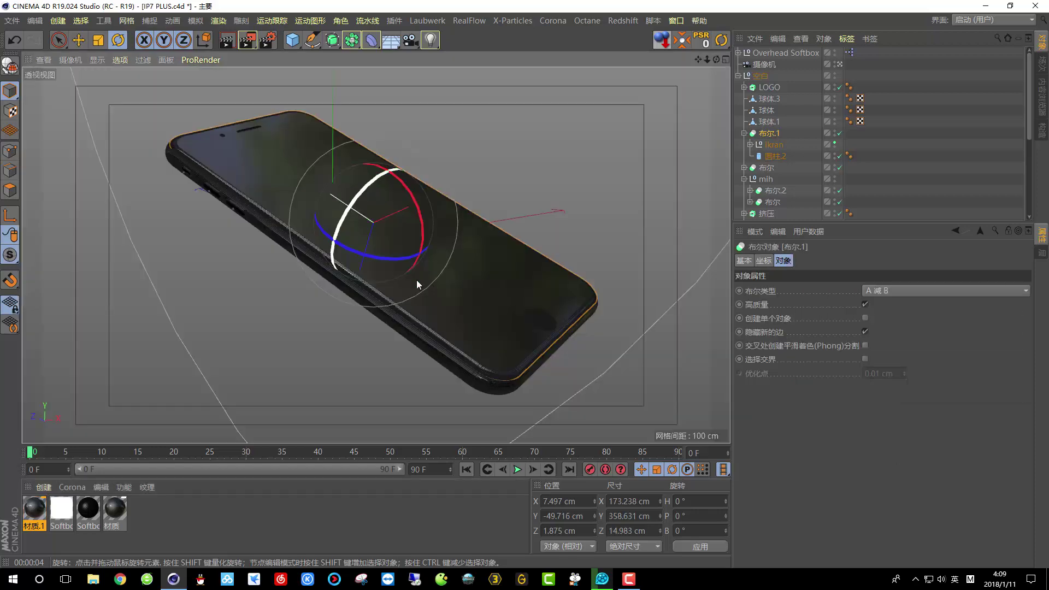
left_click(339, 375)
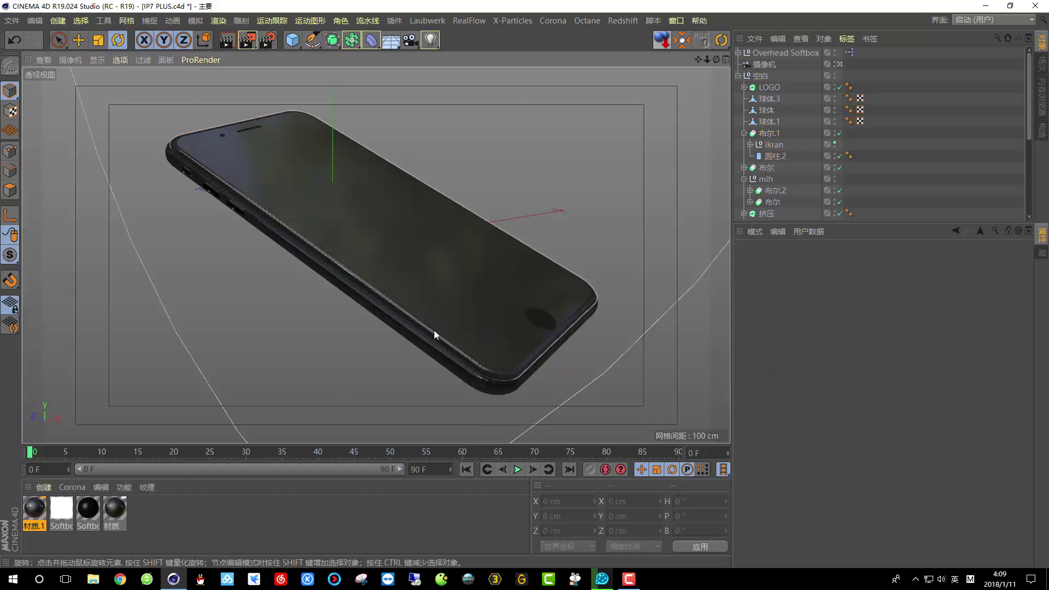
Leave the camera view, select a button on the phone's side and create another material with its colour's brightness value (V) at 15%
left_click(841, 66)
left_click_drag(375, 255, 383, 311, "alt")
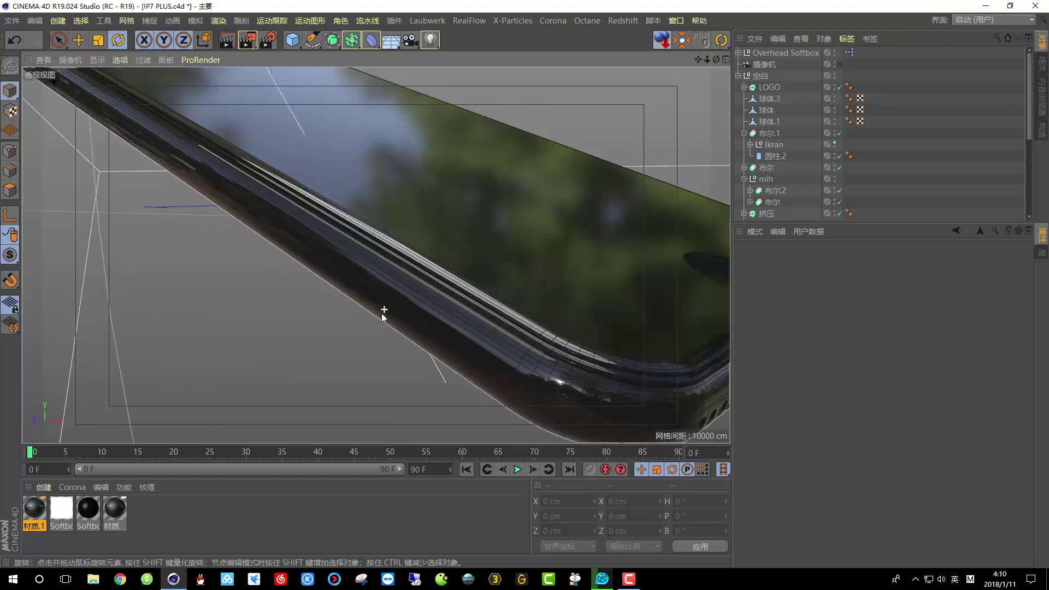
right_click_drag(384, 309, 285, 295, "alt")
scroll(286, 294, "up", 10)
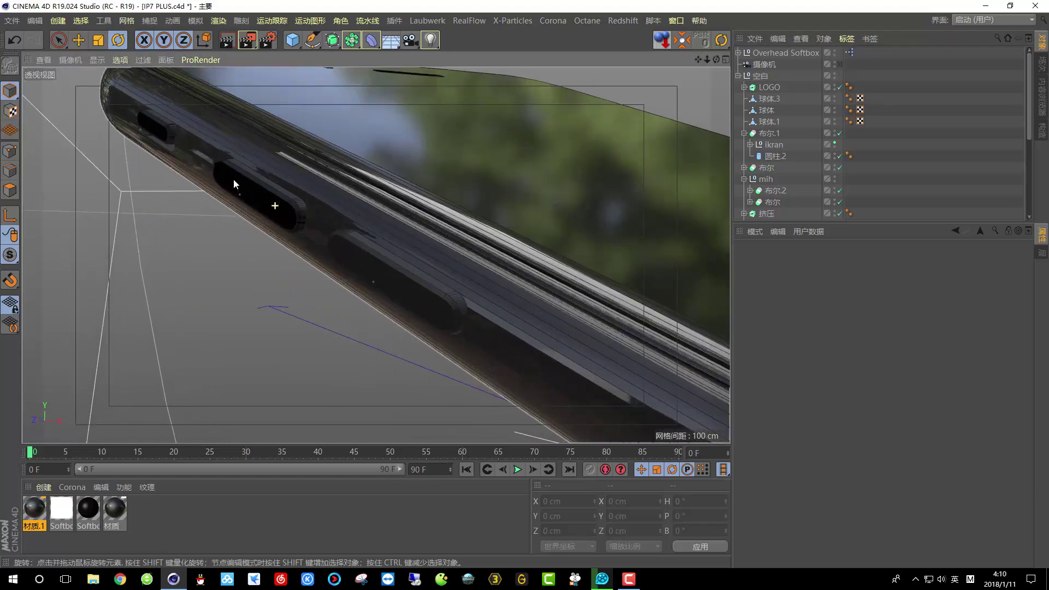
left_click_drag(326, 196, 356, 231, "alt")
left_click(433, 258)
left_click_drag(433, 258, 328, 273, "alt")
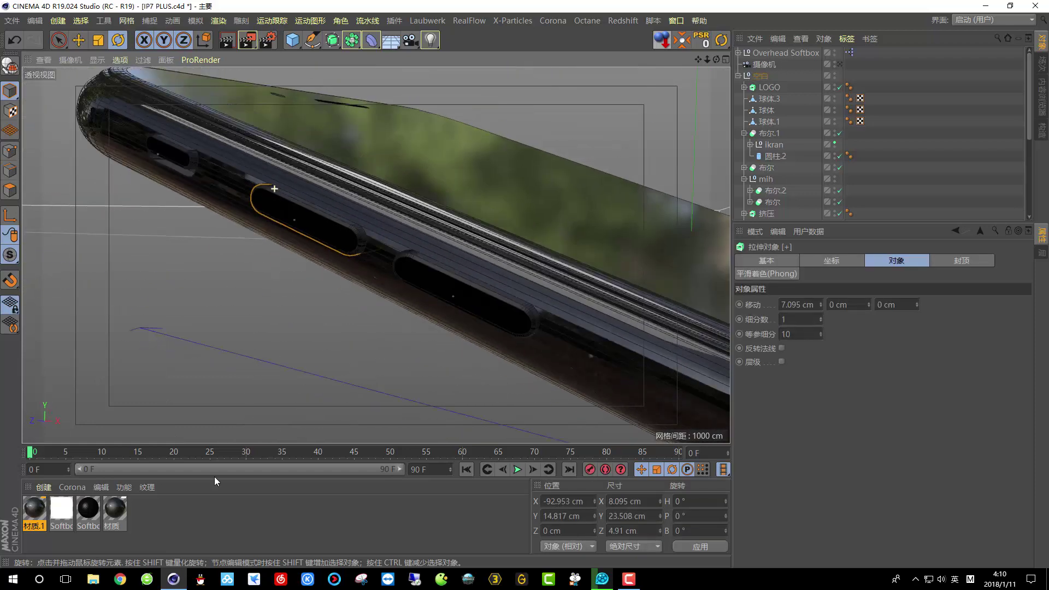
double_click(183, 520)
double_click(27, 507)
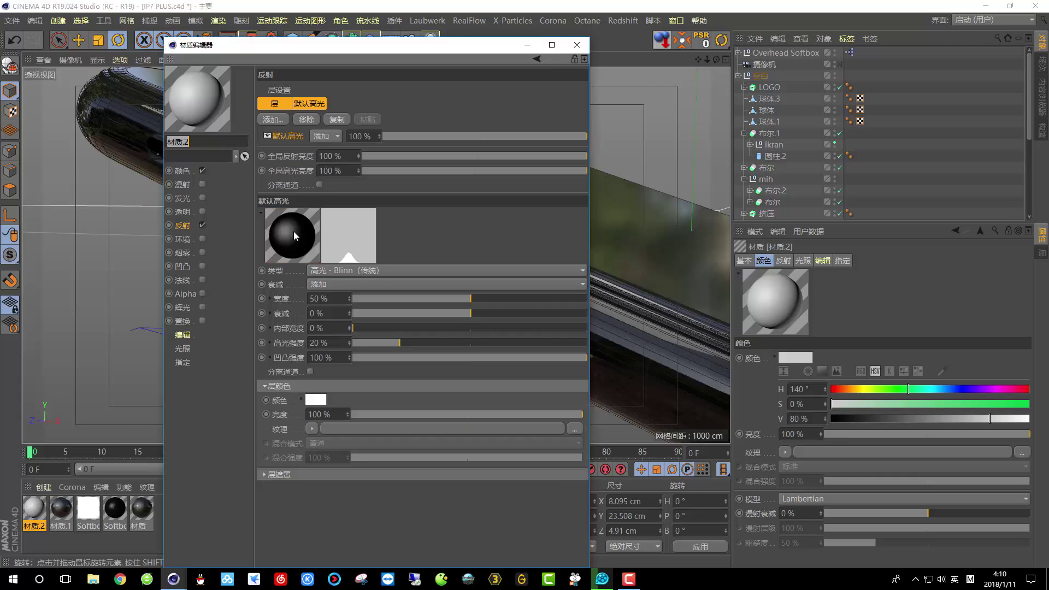
left_click(185, 173)
type("15")
key("Return")
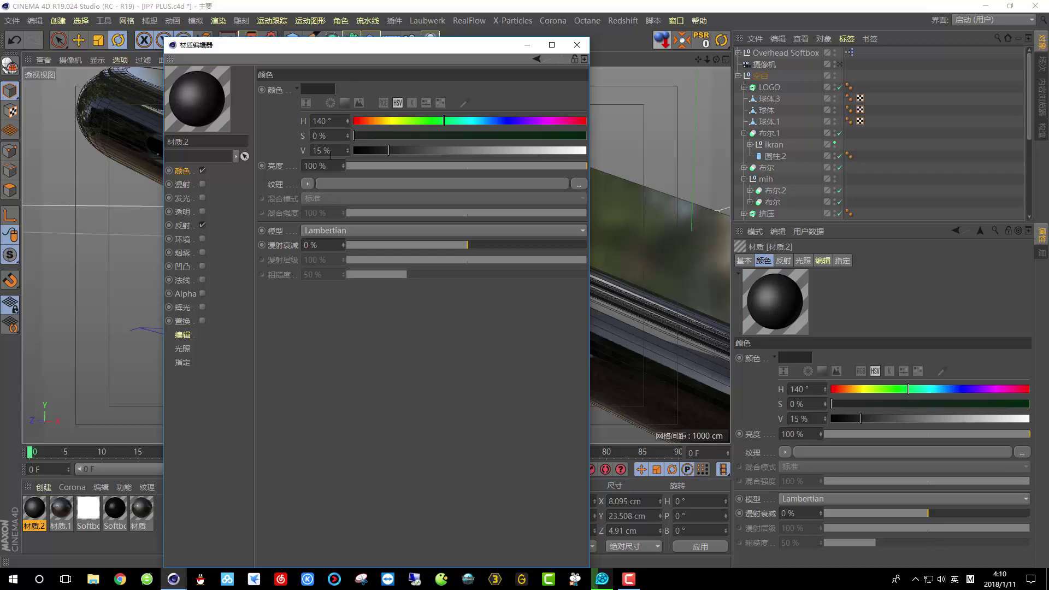
Add a Phong reflection layer to the new material and load a Fresnel (菲涅耳) texture into its layer colour
left_click(184, 226)
left_click(272, 119)
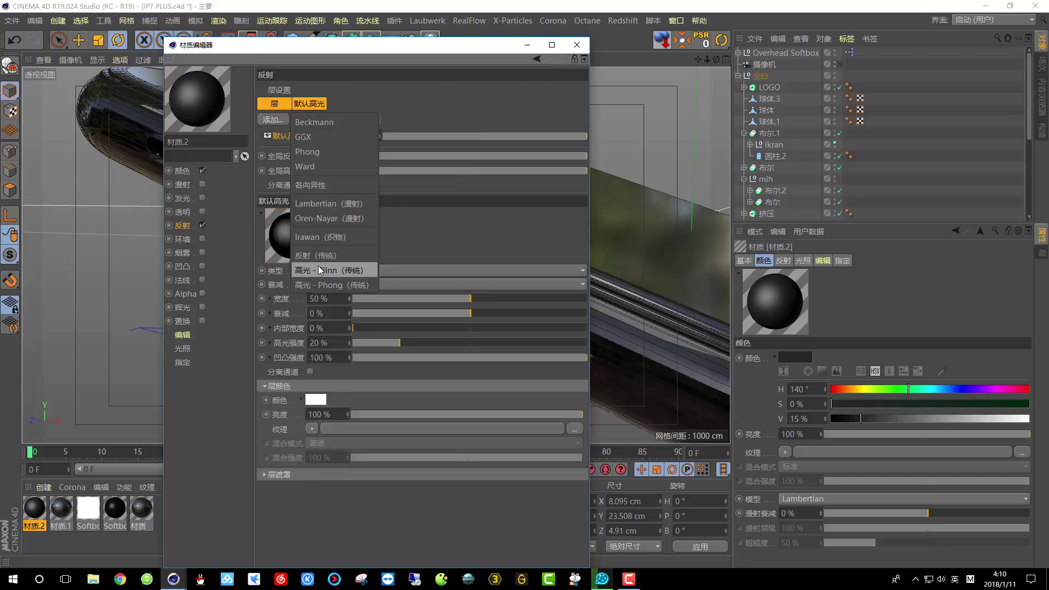
left_click(310, 151)
left_click_drag(425, 49, 619, 41)
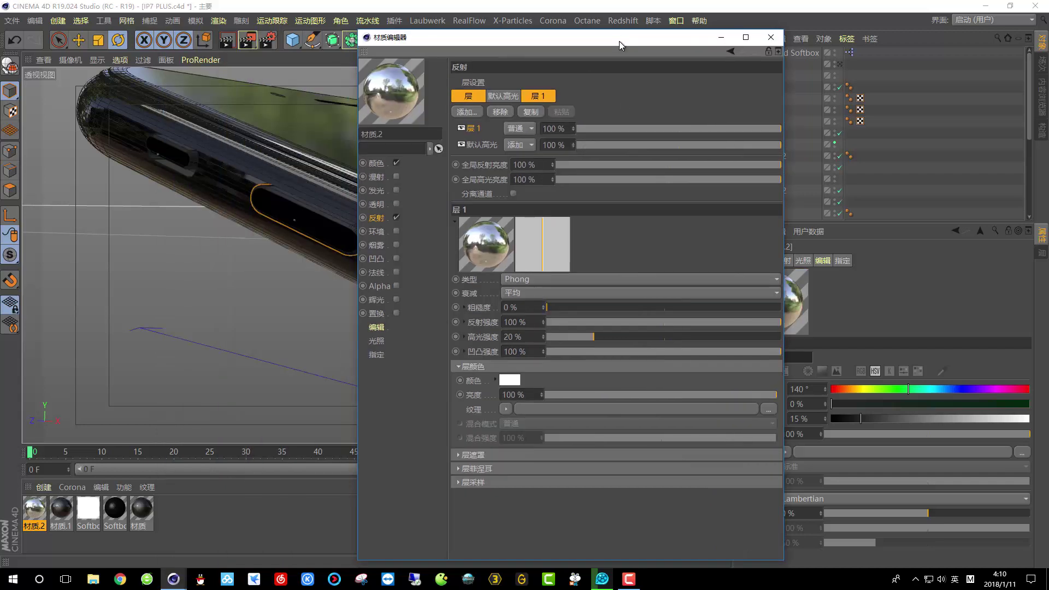
left_click(505, 409)
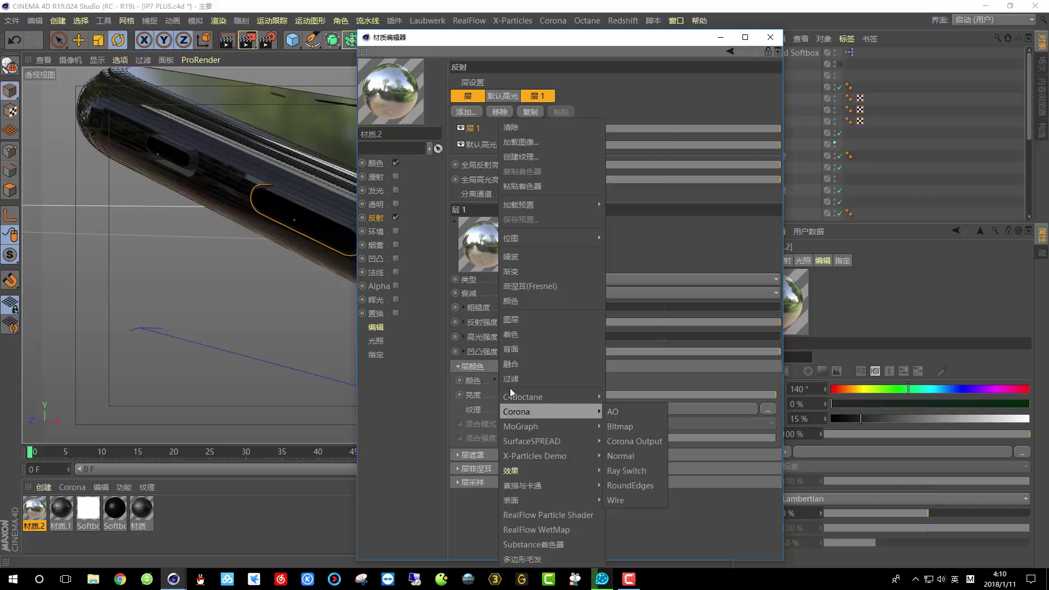
left_click(546, 285)
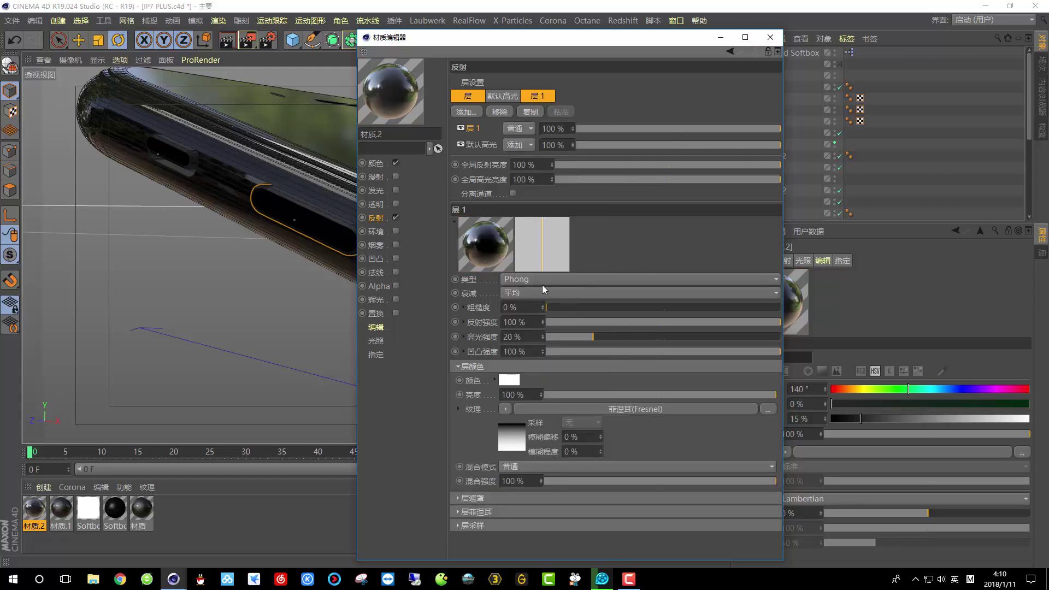
Set the Phong layer's roughness to 17%, trying a 50% layer colour brightness before restoring it to 100%
left_click_drag(558, 305, 586, 307)
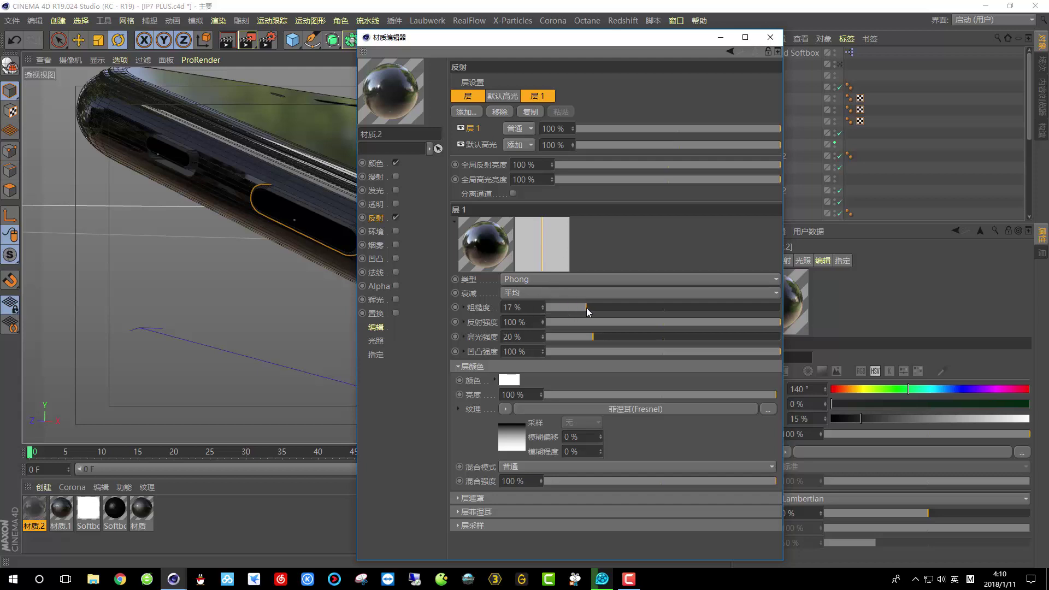
left_click(661, 397)
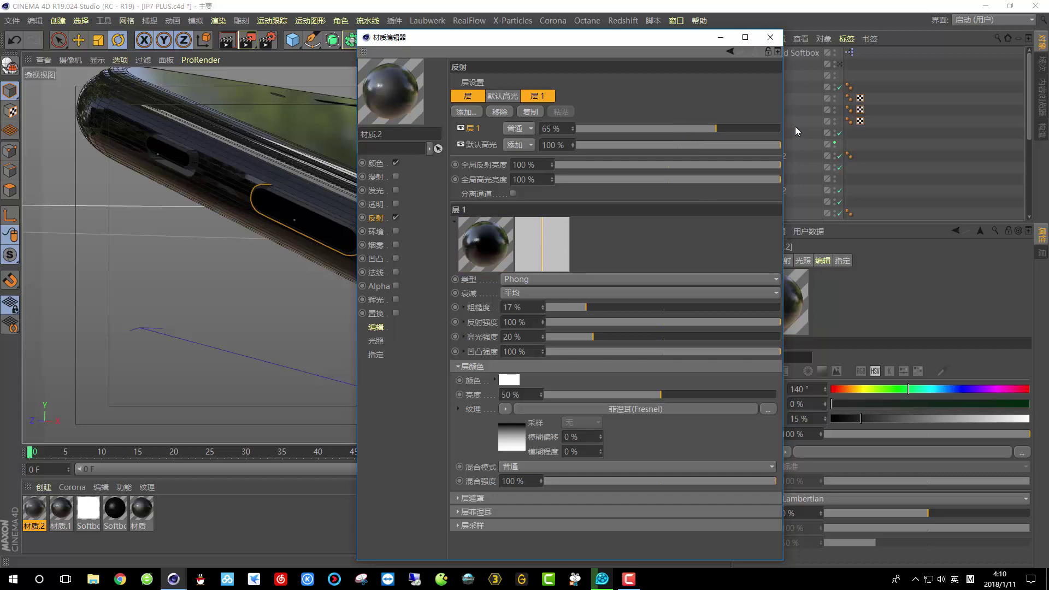
left_click_drag(656, 393, 874, 395)
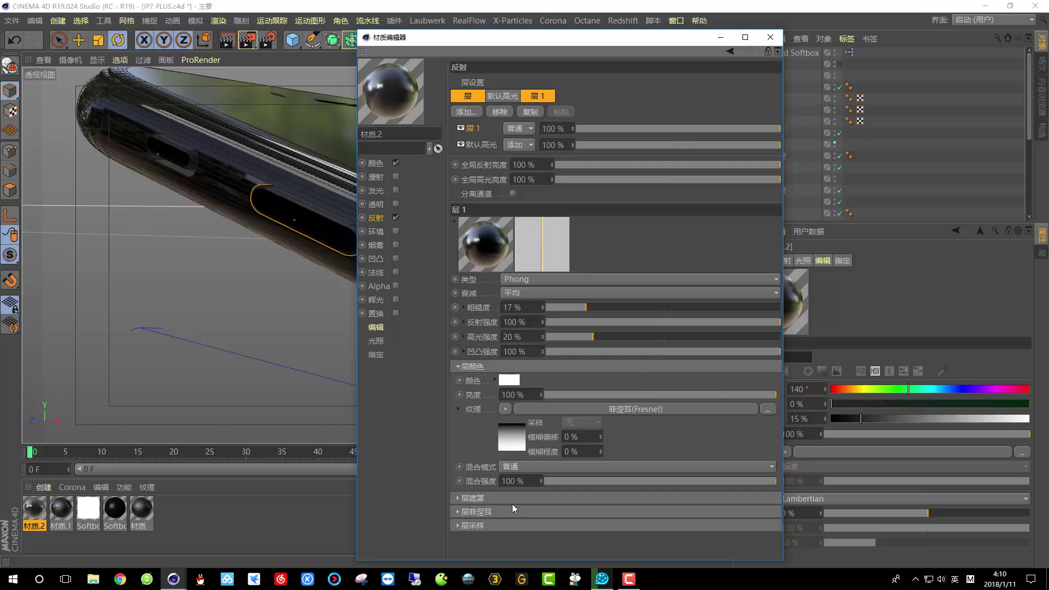
Set the Phong layer's Fresnel type to dielectric (绝缘体) and close the material editor
left_click(529, 512)
left_click(589, 526)
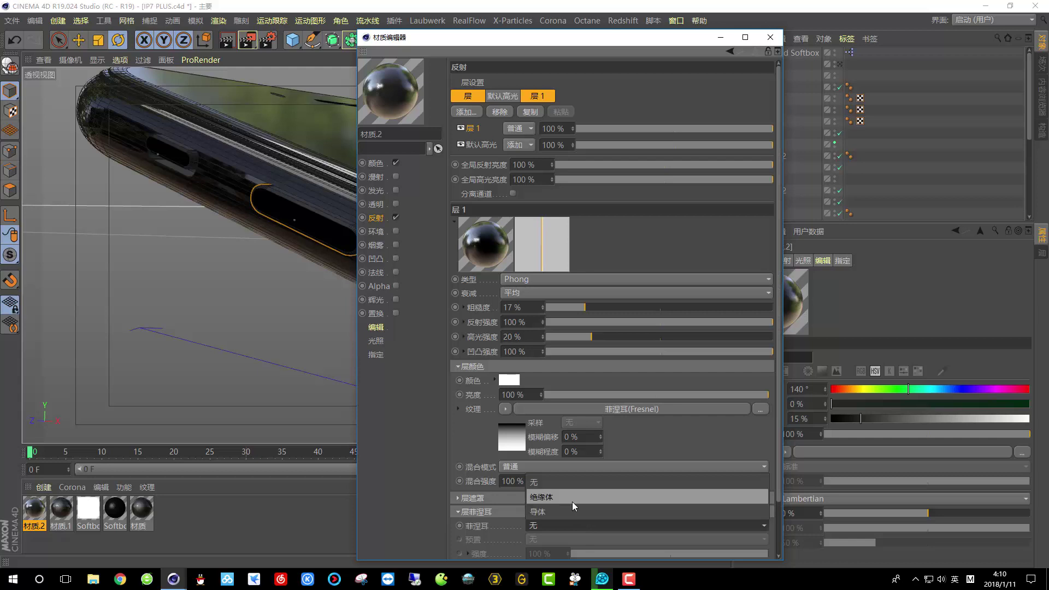
left_click(573, 502)
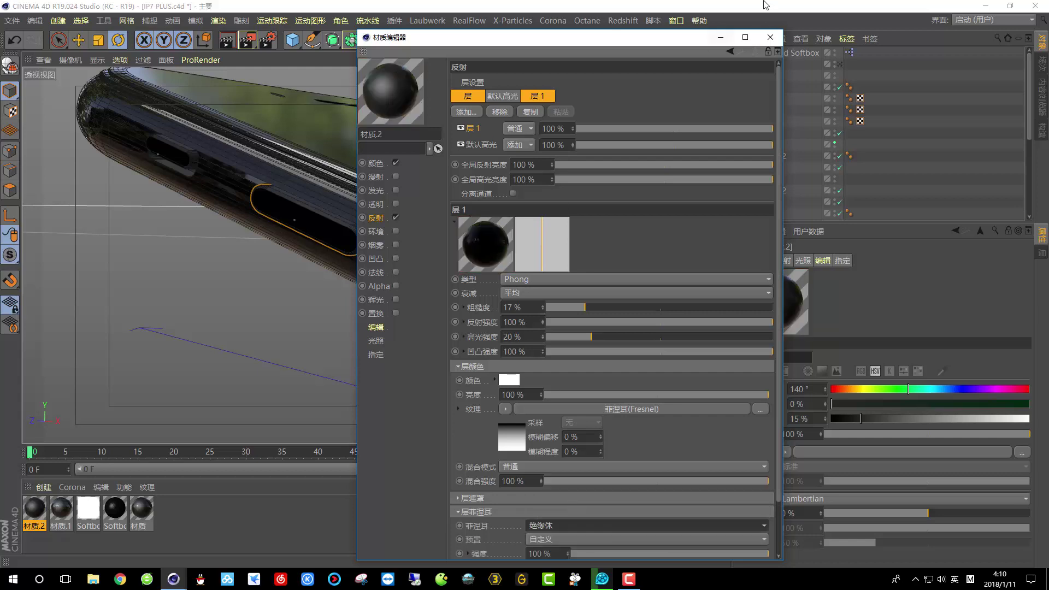
left_click(771, 37)
Render the camera view and apply material 材质.2 to the home button
left_click(840, 65)
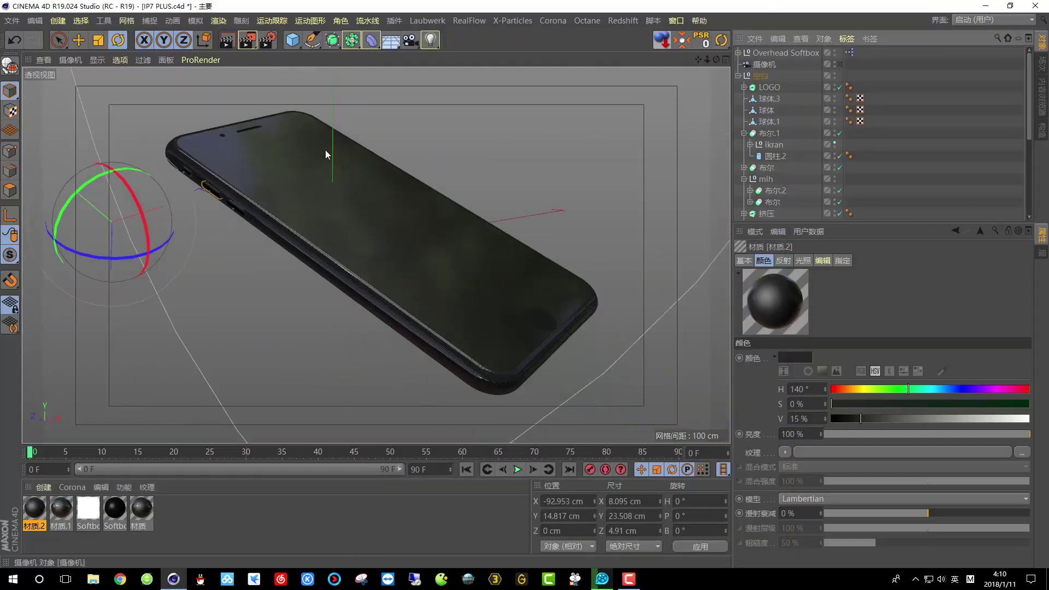
left_click(231, 38)
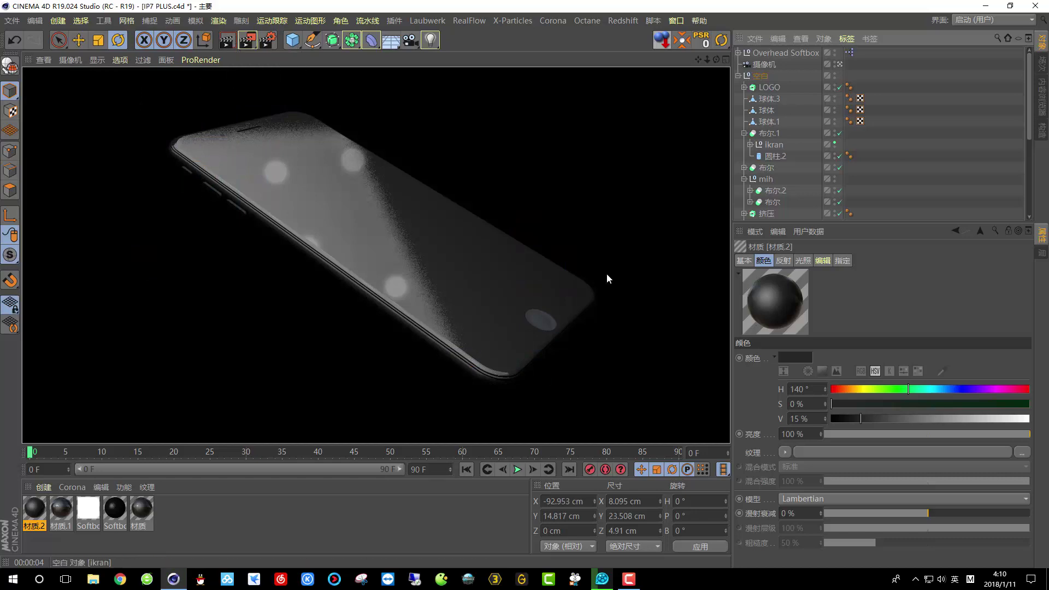
left_click(538, 319)
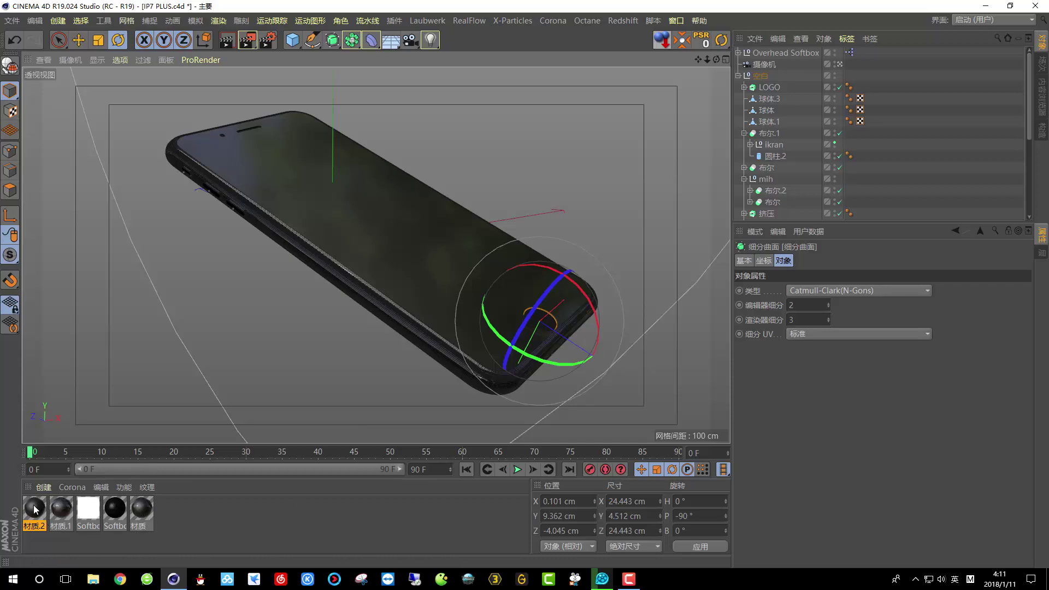
left_click_drag(34, 506, 553, 330)
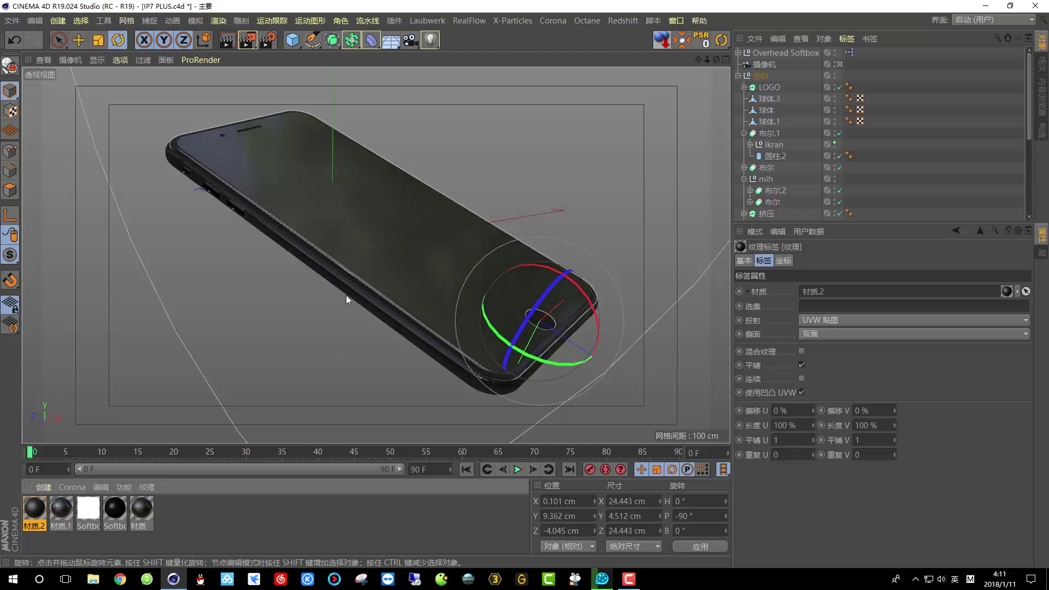
Leave the camera view, select all three buttons on the phone's side and apply material 材质.2 to them
left_click(840, 65)
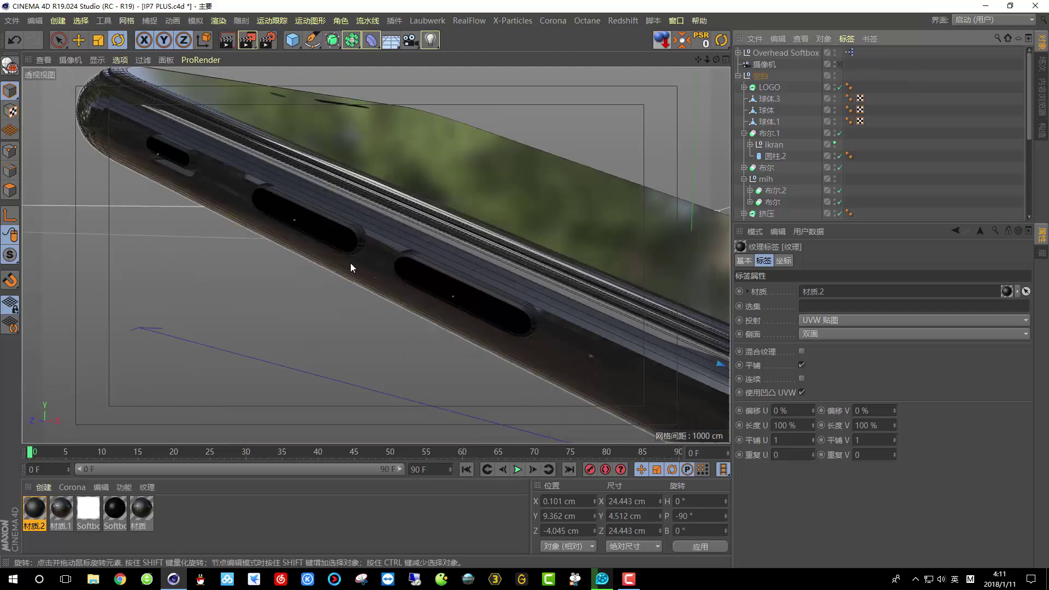
scroll(350, 264, "down", 5)
scroll(347, 265, "up", 6)
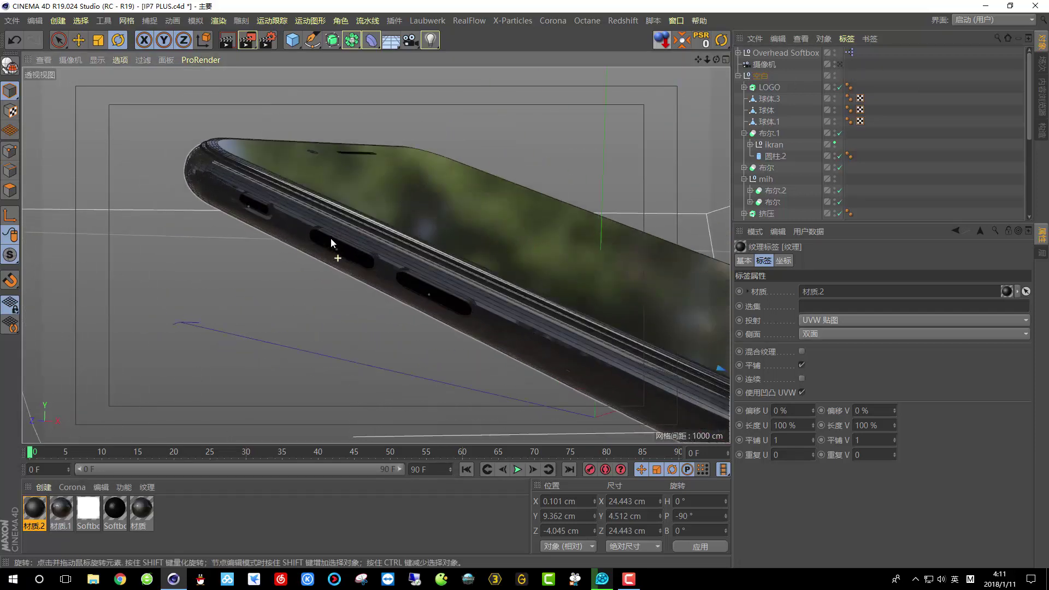
scroll(334, 238, "up", 6)
left_click(346, 290)
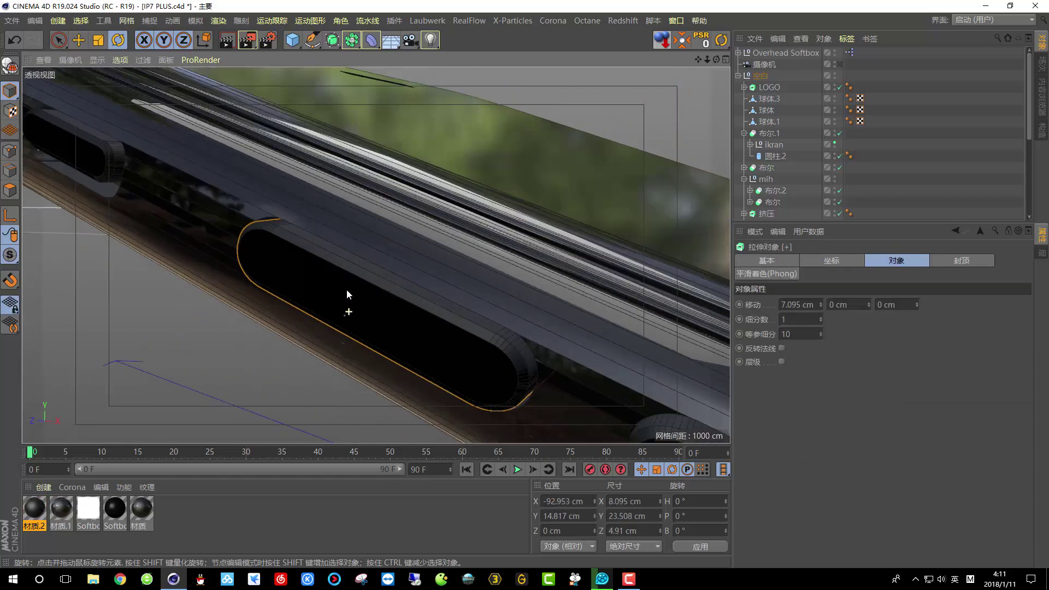
scroll(347, 289, "down", 4)
left_click(224, 219, "shift")
left_click(531, 390, "shift")
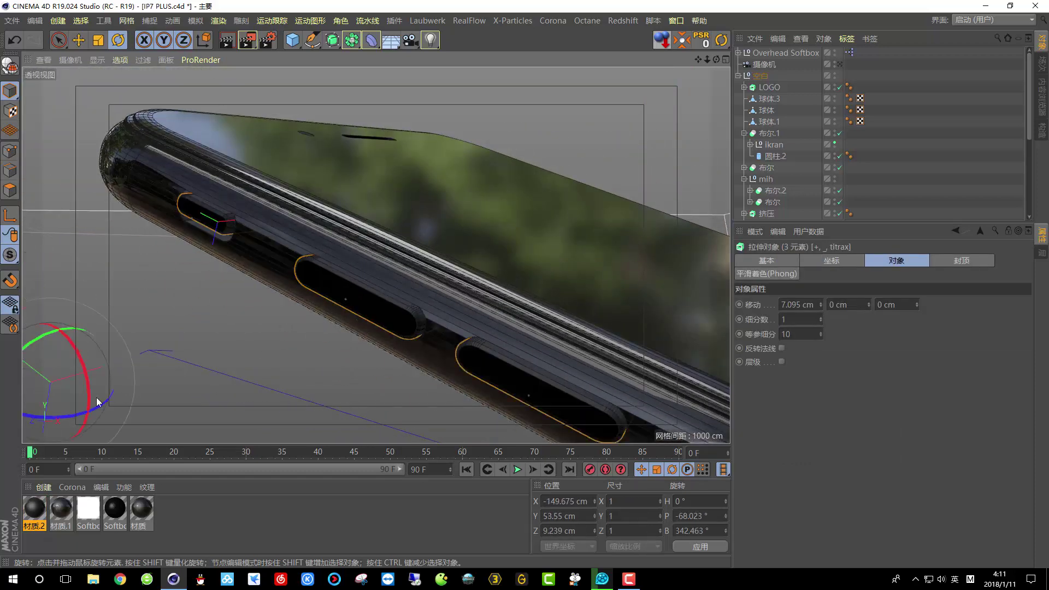
right_click(35, 508)
left_click(77, 294)
Return to the camera view and start a region render to check the materials
scroll(78, 293, "down", 10)
left_click(241, 21)
key("Escape")
key("e")
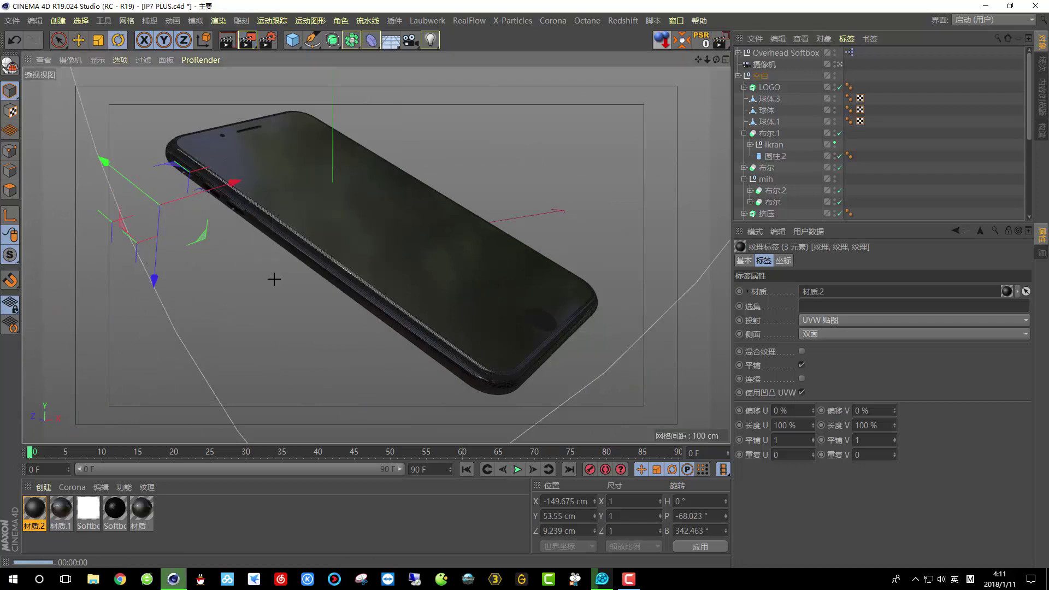
Leave the camera view, turn to the rear camera recess and toggle the viewport's layer colour option (层颜色)
left_click(843, 64)
left_click_drag(581, 251, 256, 260, "alt")
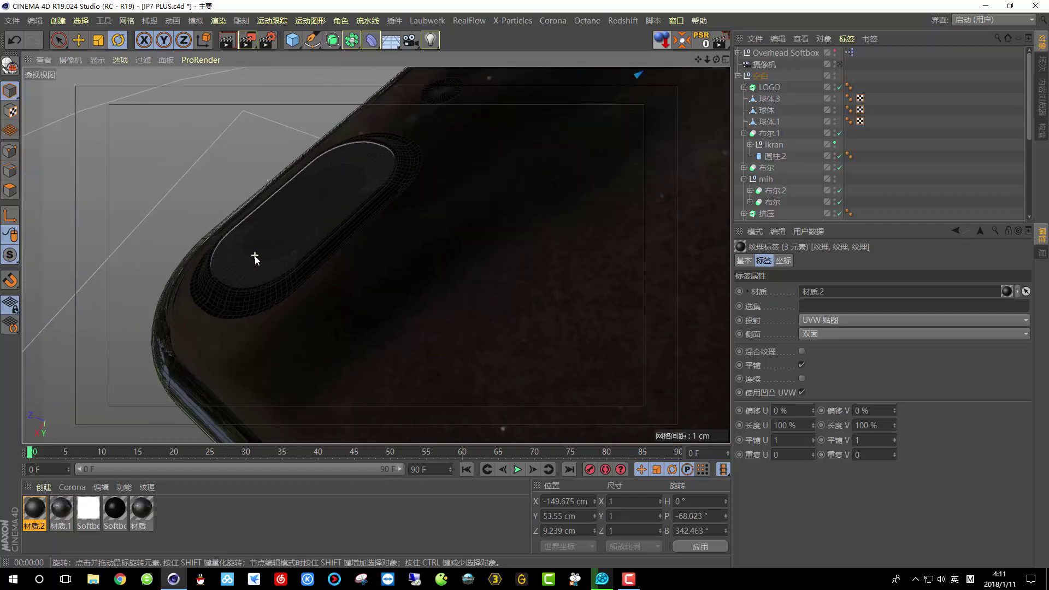
left_click(127, 59)
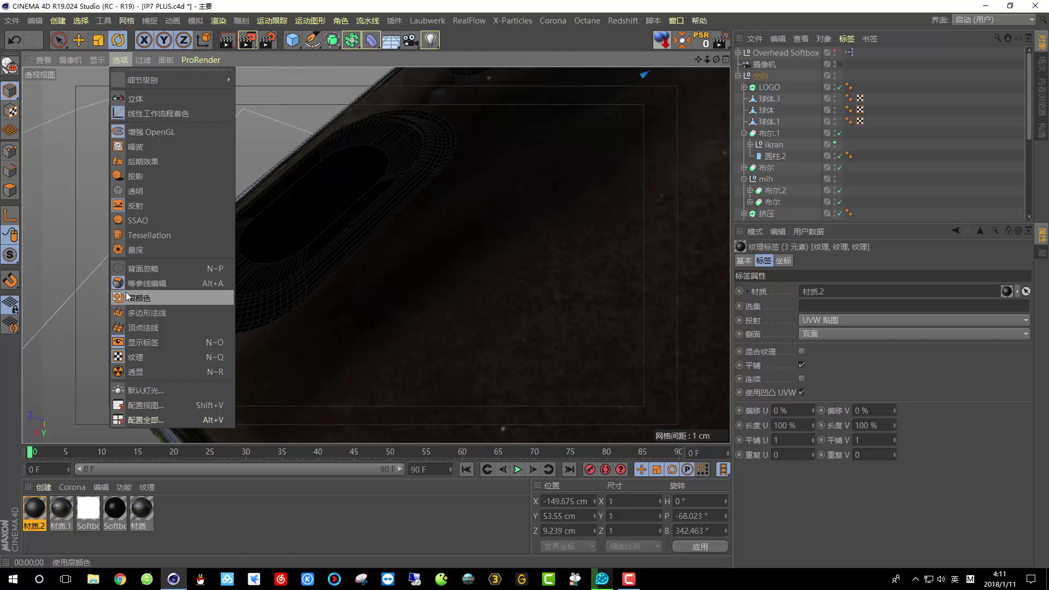
left_click(175, 295)
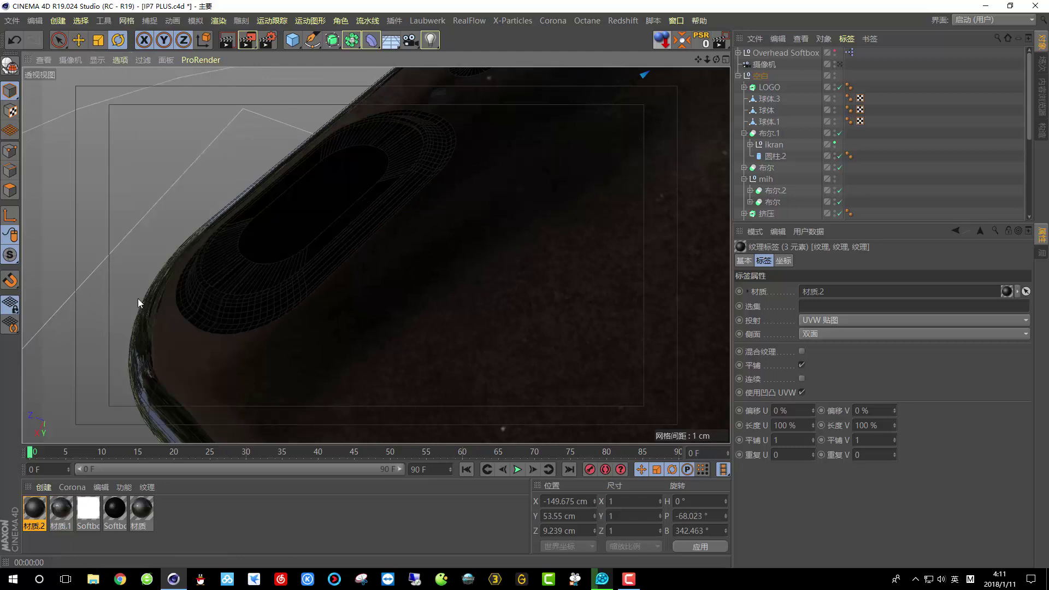
Try plain Gouraud shading (光影着色), switch the viewport to Gouraud shading with lines (光影着色（线条）) and view the whole back of the phone
left_click(98, 60)
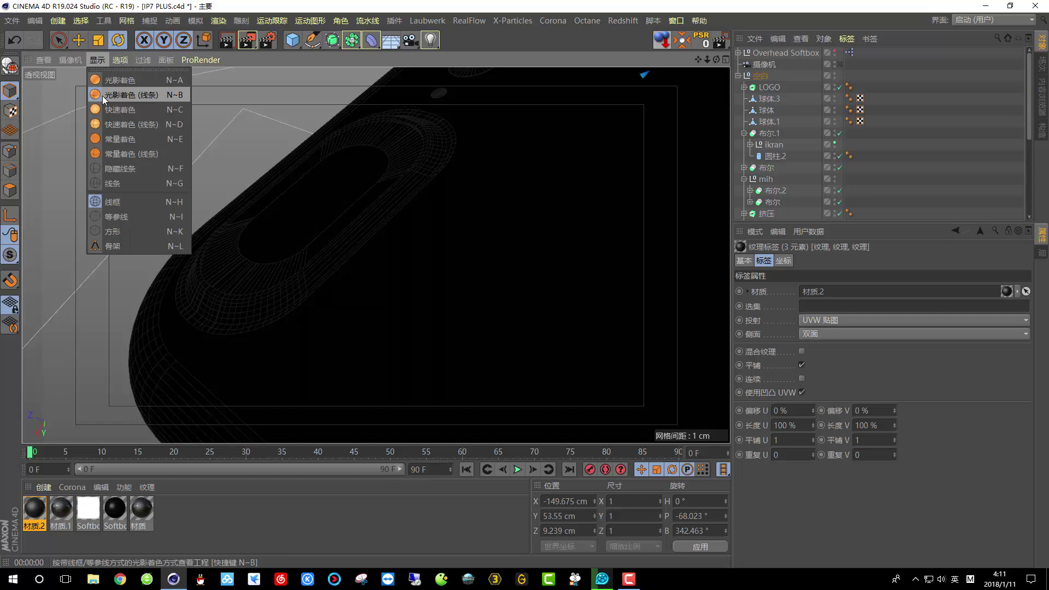
left_click(101, 80)
left_click(99, 59)
left_click(102, 94)
mouse_move(271, 228)
left_mouse_down("alt")
mouse_move(300, 233)
mouse_move(244, 281)
mouse_move(273, 270)
left_mouse_up("alt")
scroll(294, 262, "down", 10)
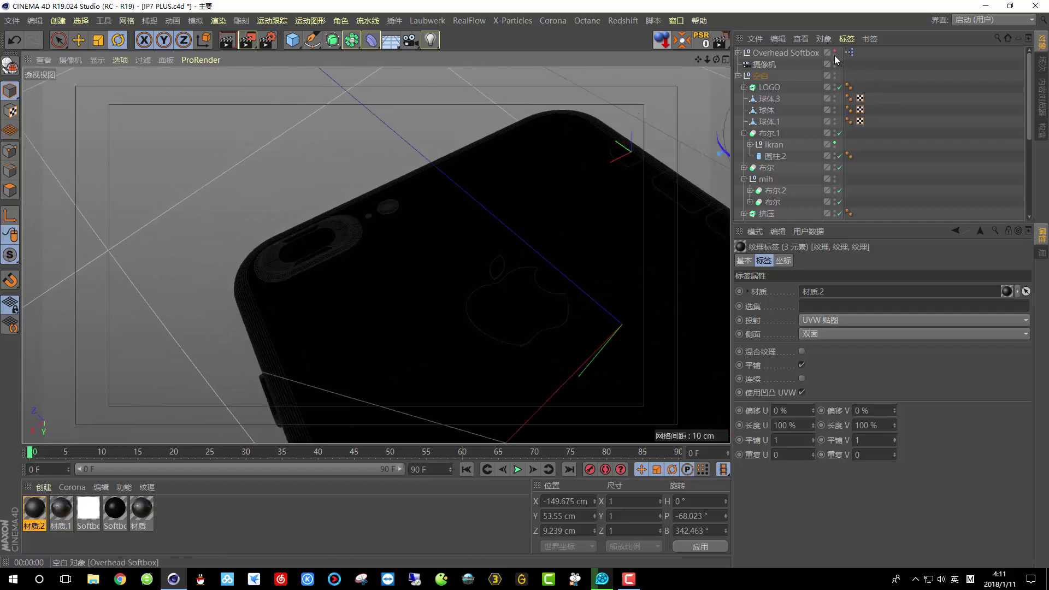
scroll(346, 216, "down", 5)
left_click_drag(349, 217, 235, 164, "alt")
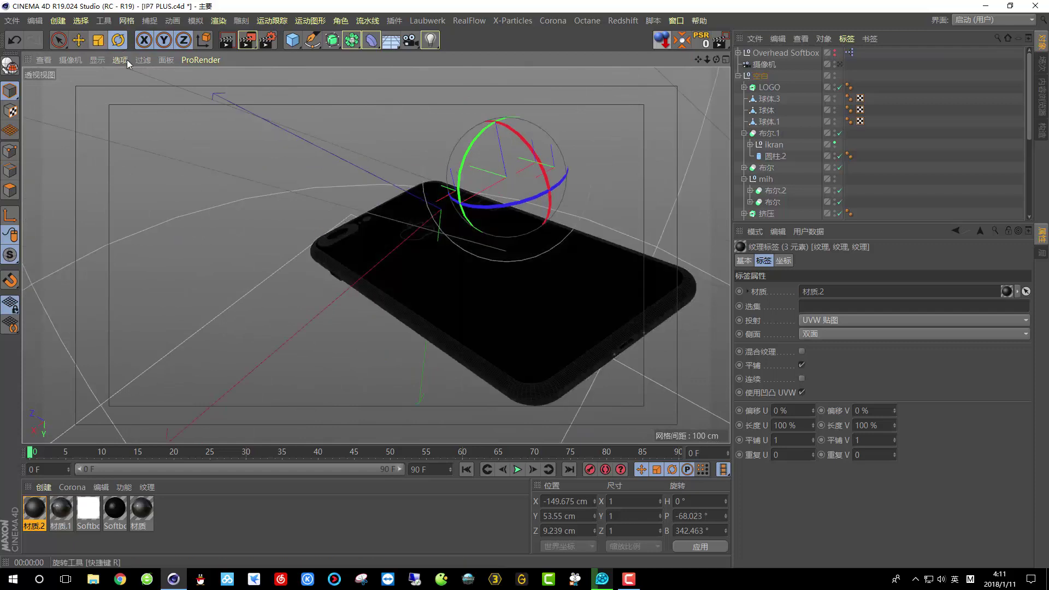
Turn on reflection display for the materials in the perspective viewport
left_click(121, 60)
left_click(148, 300)
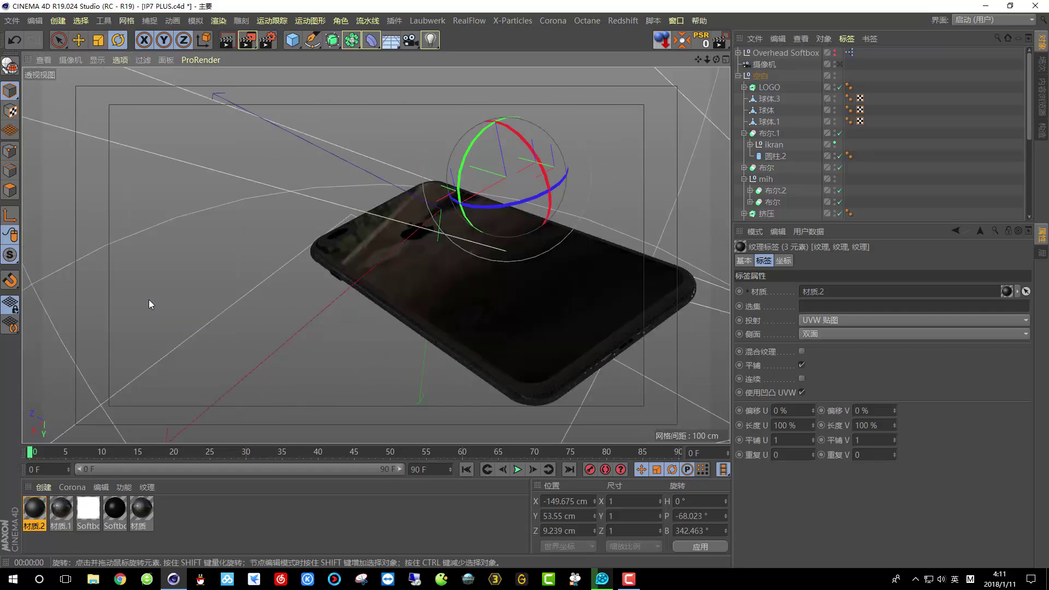
Hide the 挤压.2 cover over the phone's camera lenses in the editor view
scroll(319, 236, "up", 8)
scroll(321, 235, "up", 8)
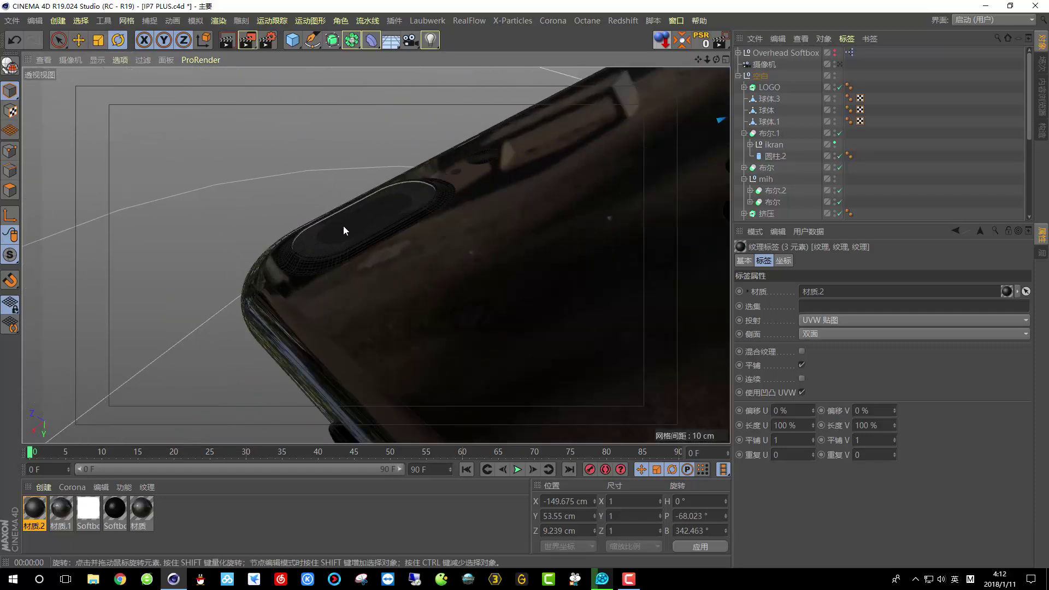
left_click_drag(277, 193, 307, 224, "alt")
left_click(307, 224)
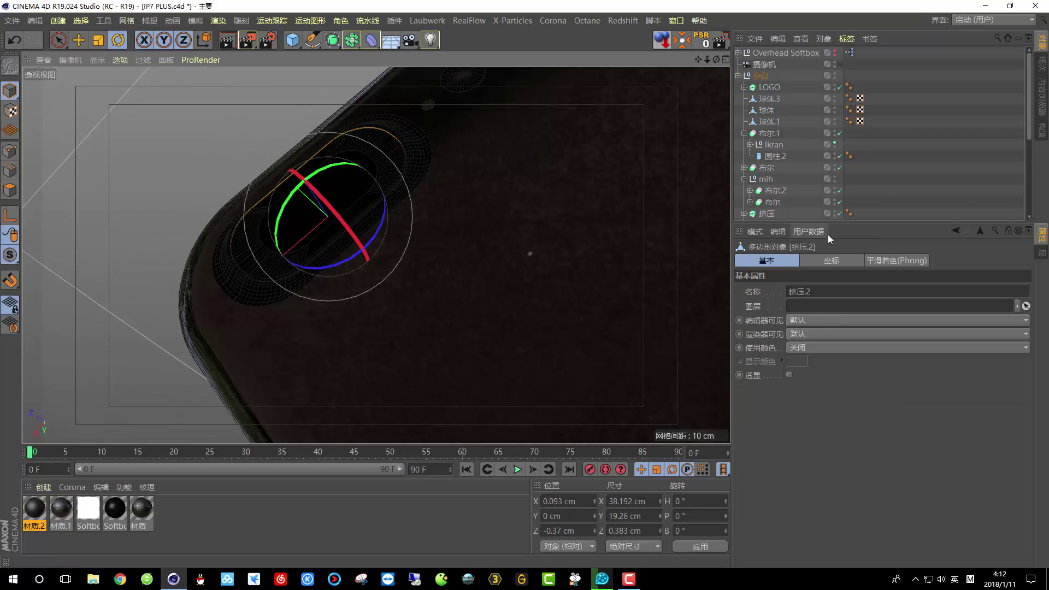
left_click_drag(824, 221, 823, 403)
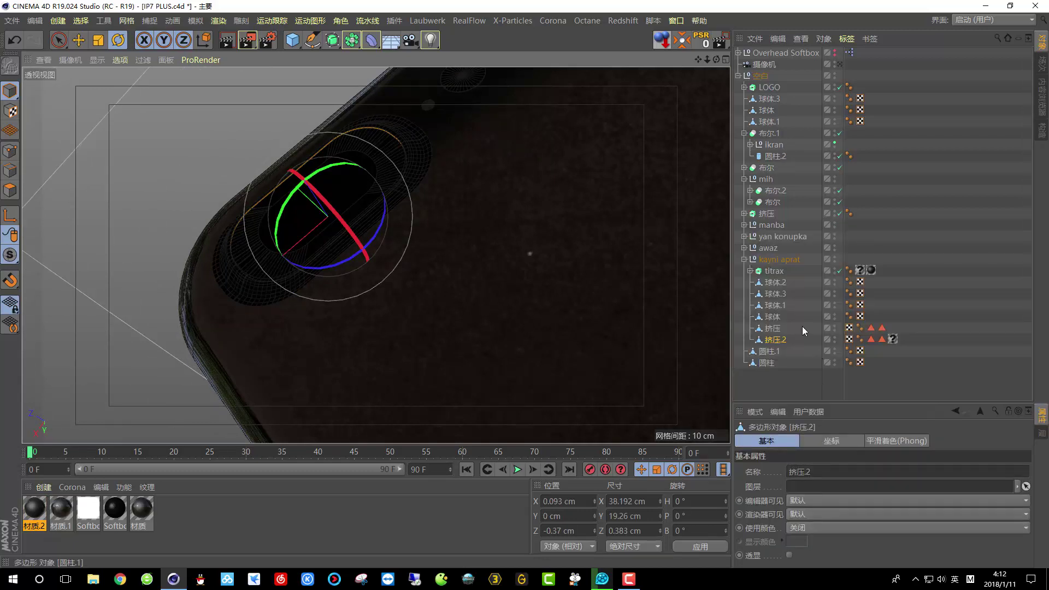
left_click(835, 337)
Select the two lens spheres under the cover in turn, and create a new material opened for editing
left_click_drag(261, 222, 293, 315, "alt")
left_click(295, 320)
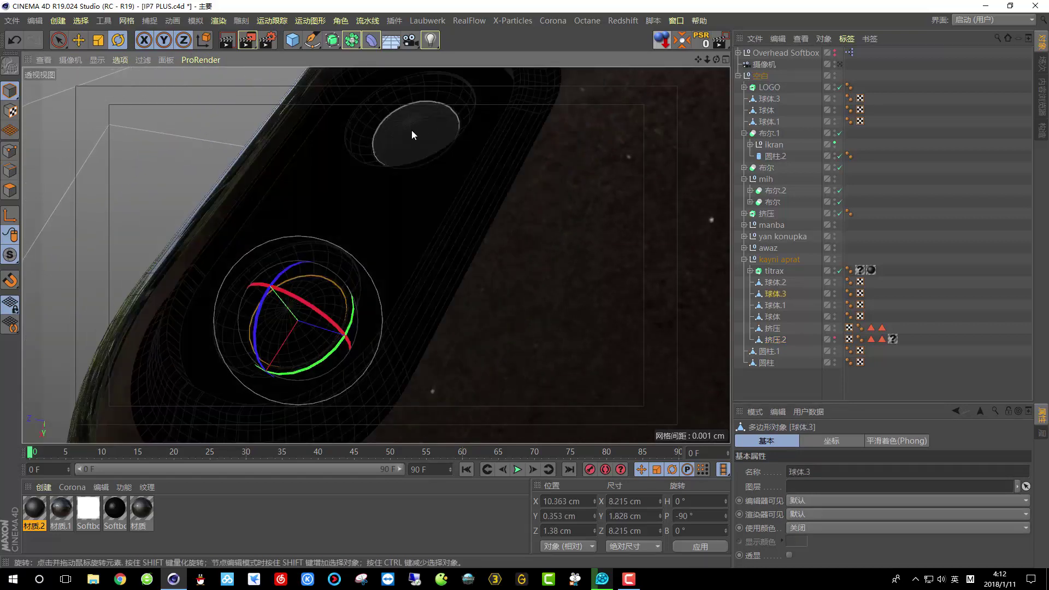
left_click(411, 130)
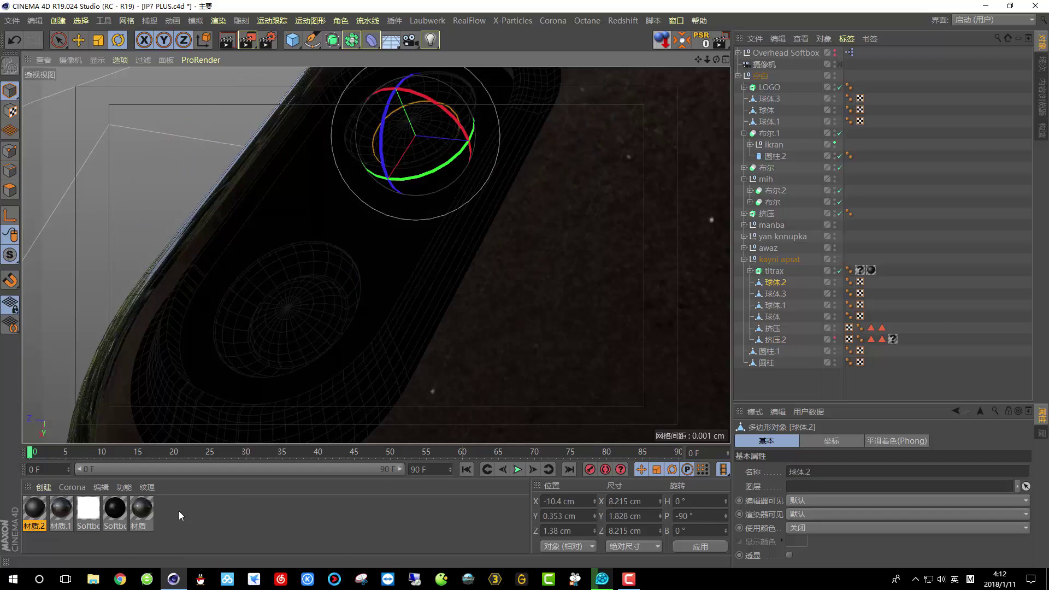
double_click(179, 511)
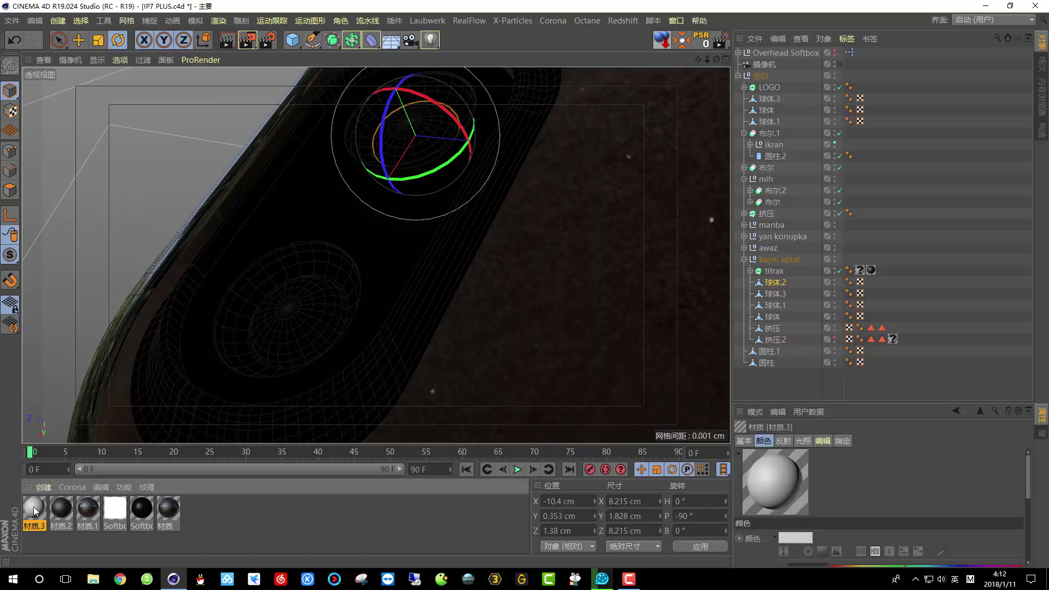
double_click(34, 507)
left_click_drag(303, 52, 605, 41)
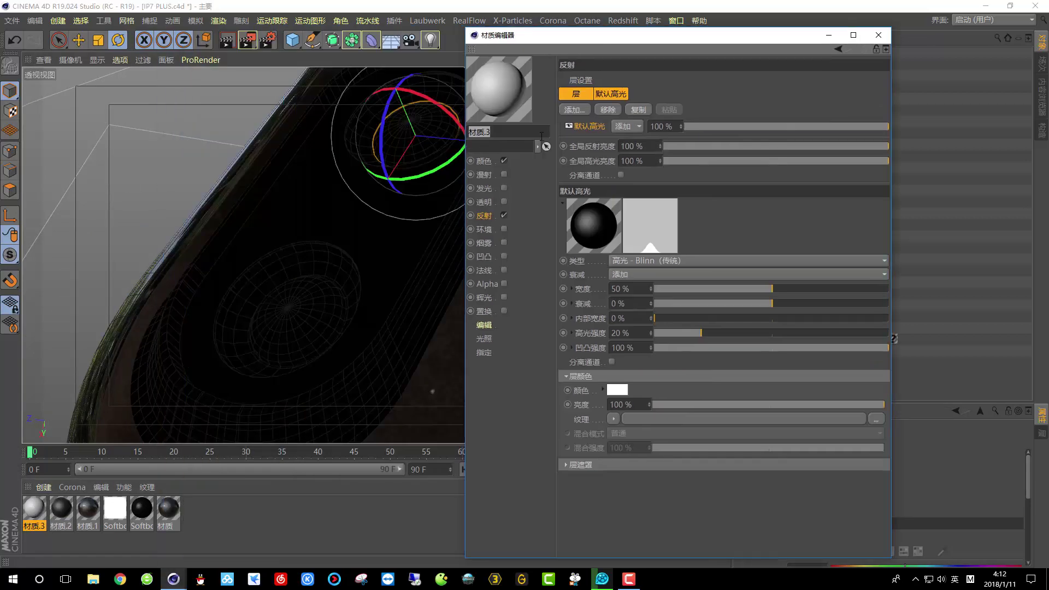
Load a Noise (噪波) shader as the new material's color texture and open the shader's settings
left_click(484, 161)
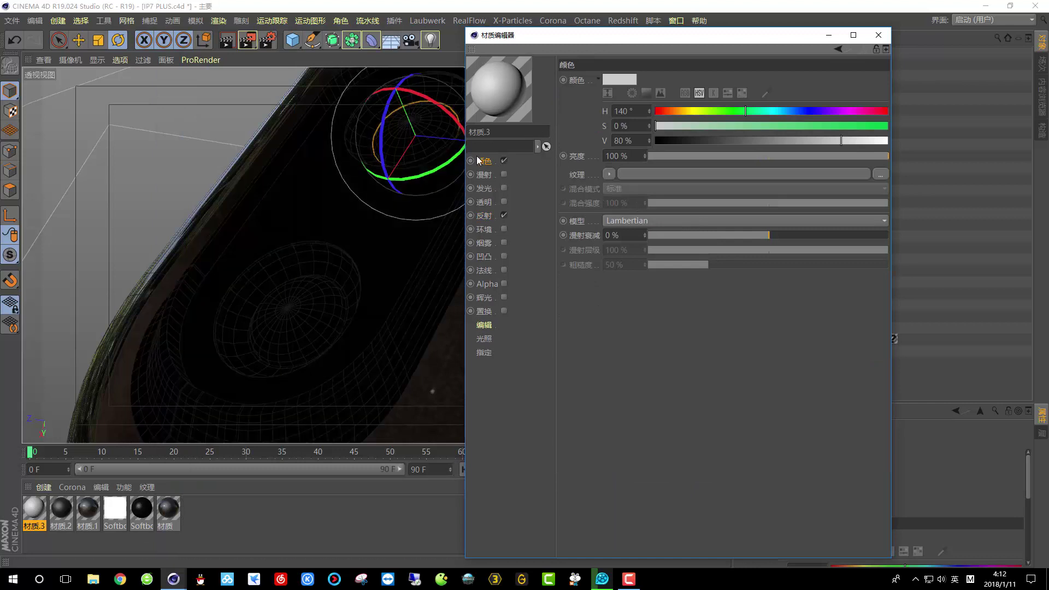
left_click(609, 175)
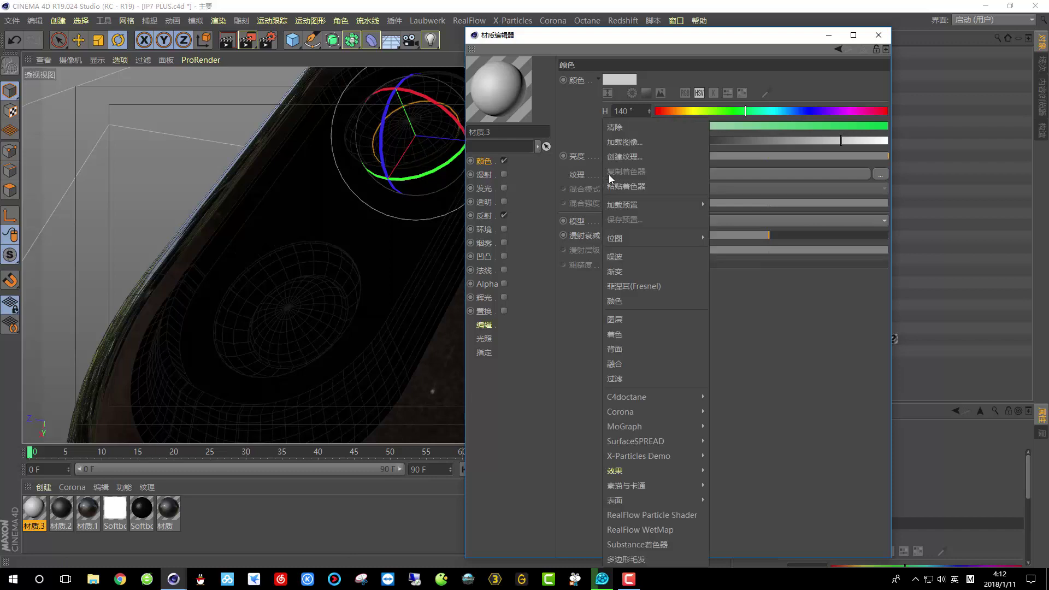
left_click(629, 255)
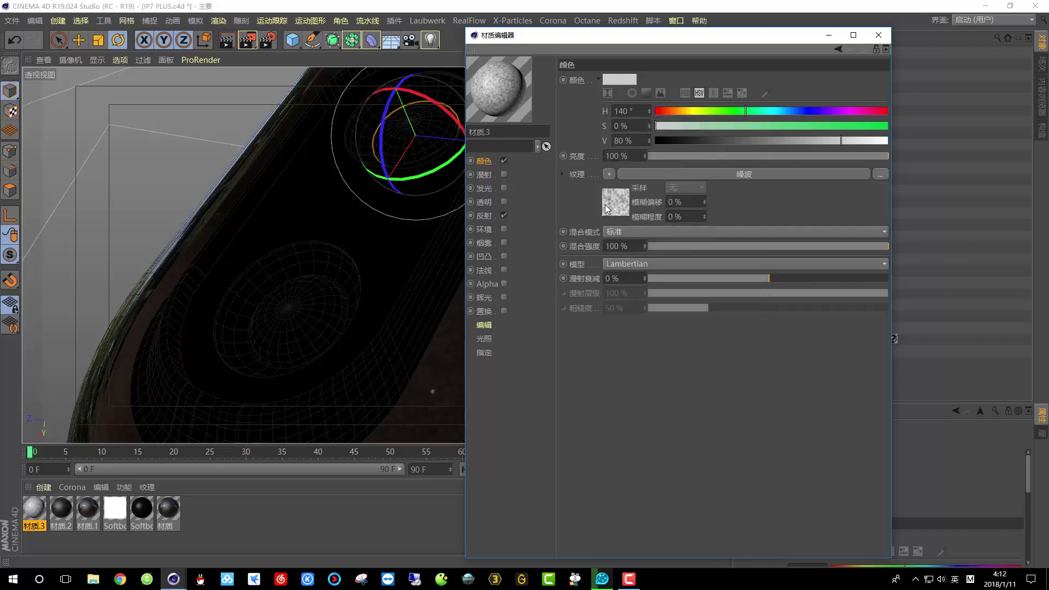
left_click(614, 198)
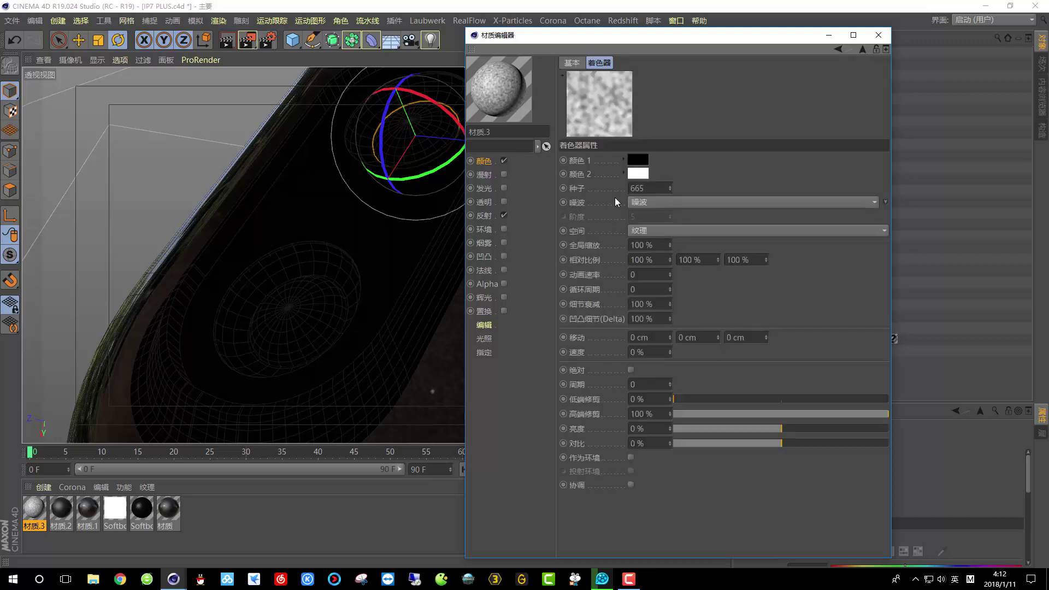
Set the noise shader's color 1 to a bright, saturated purple
left_click(640, 163)
left_click(692, 156)
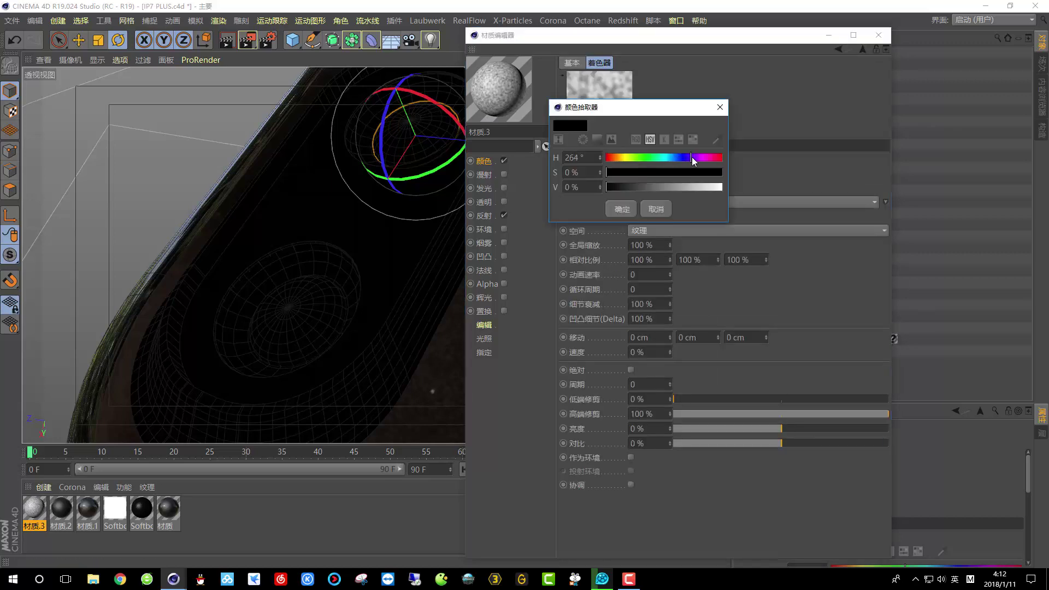
left_click(694, 157)
left_click(711, 172)
left_click_drag(716, 187, 708, 187)
left_click(626, 209)
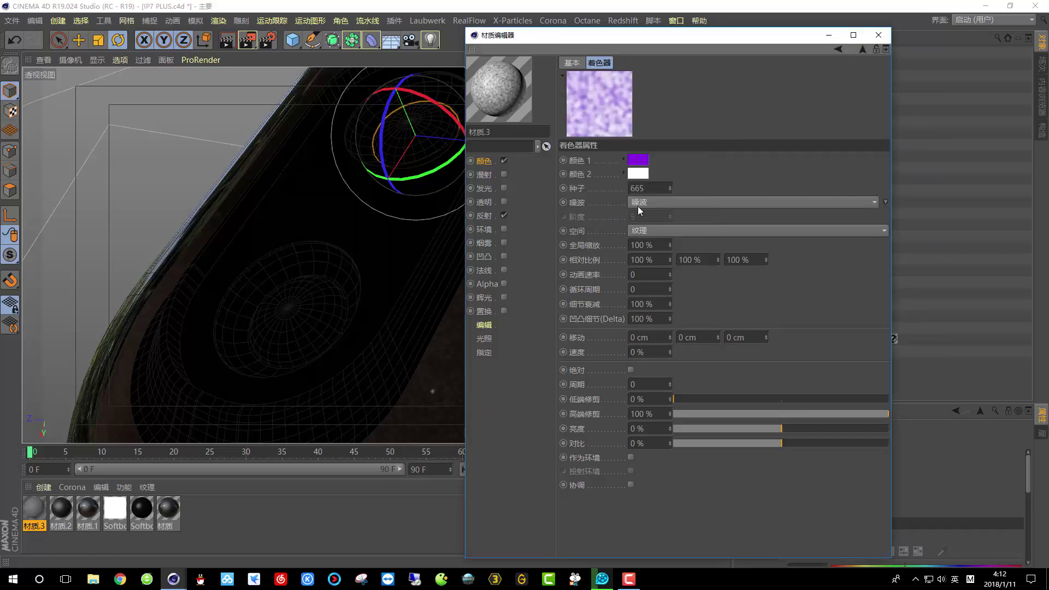
Set the noise shader's color 2 to a deep saturated blue with a hue of 248°
left_click(641, 176)
left_click(687, 171)
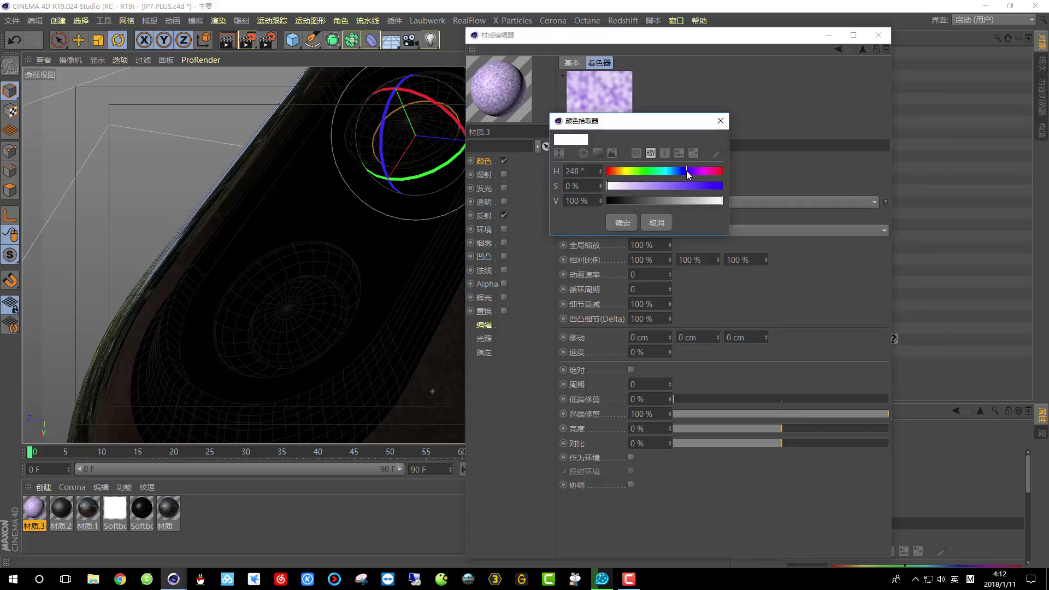
left_click(710, 186)
left_click(706, 201)
left_click_drag(706, 201, 699, 201)
left_click(629, 220)
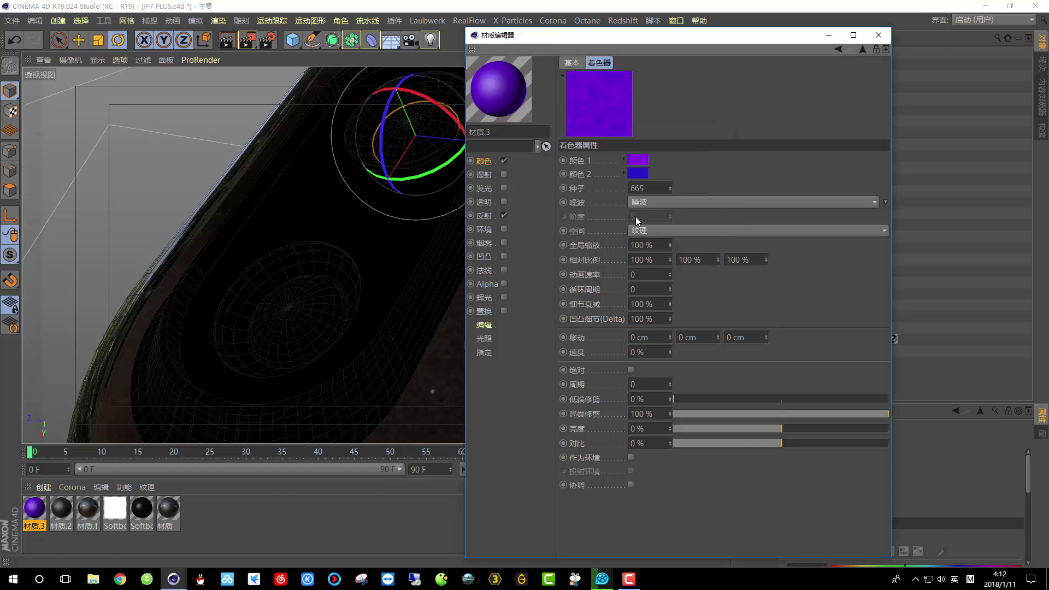
Set the noise shader's global scale to 450% and return to the color channel settings
left_click(647, 245)
type("450")
key("Return")
left_click(862, 50)
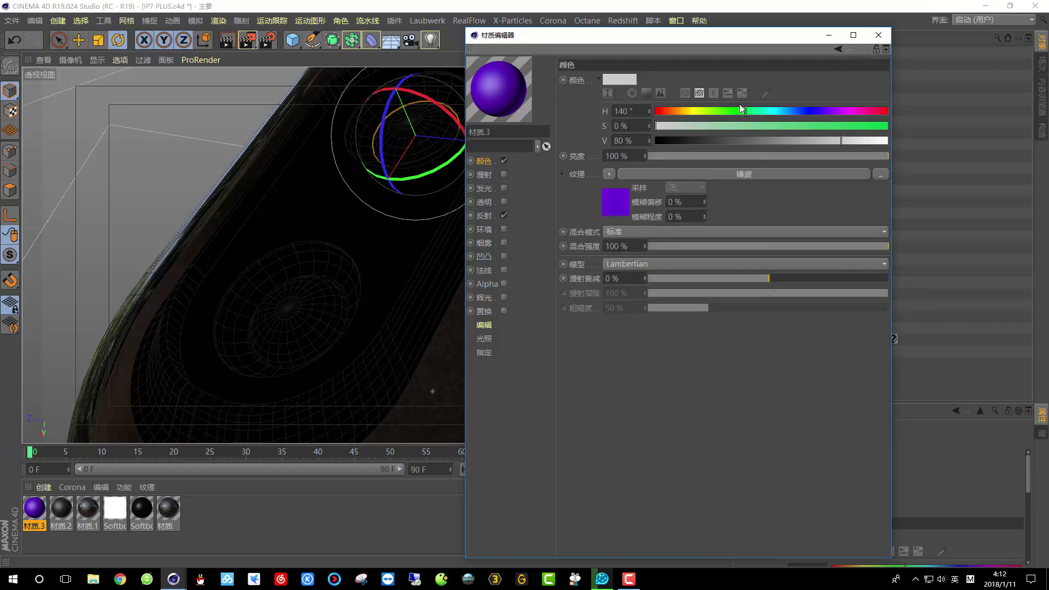
Copy the noise shader from the color channel, enable luminance (发光), and paste it there as the texture
left_click(609, 173)
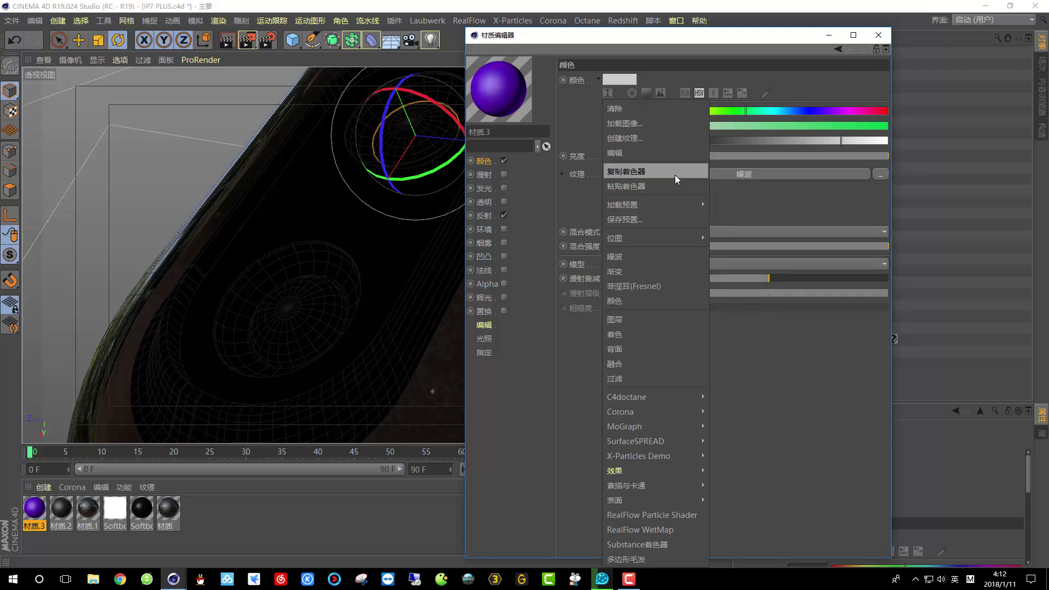
left_click(659, 172)
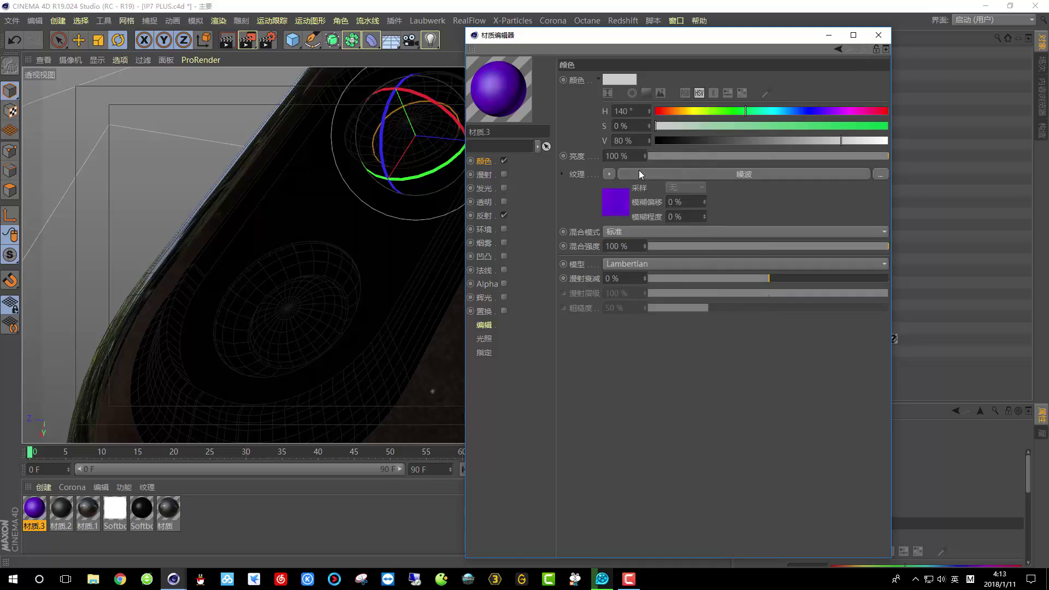
left_click(481, 187)
left_click(503, 188)
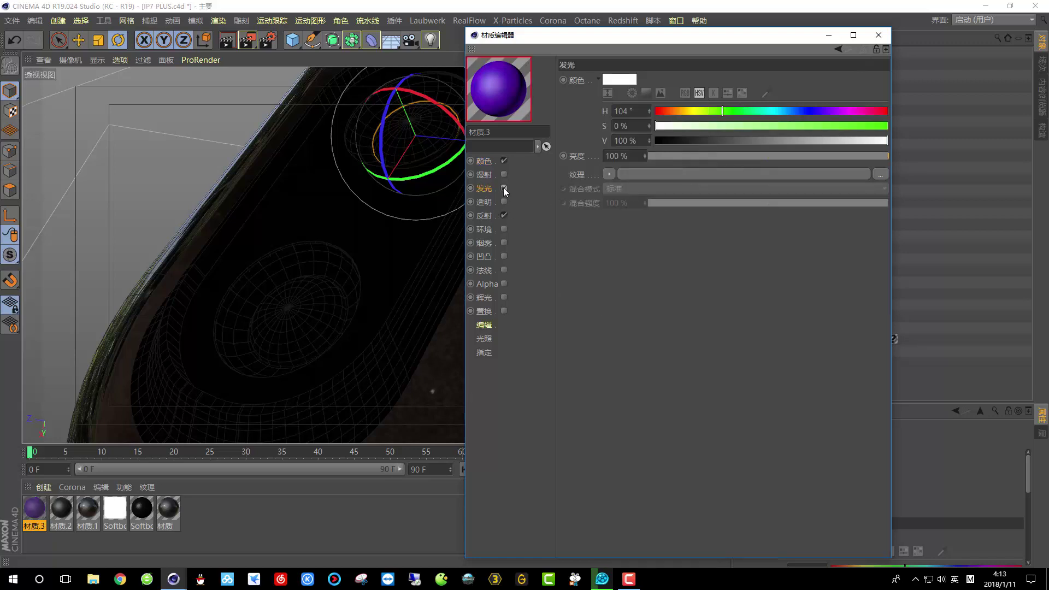
left_click(608, 173)
left_click(620, 183)
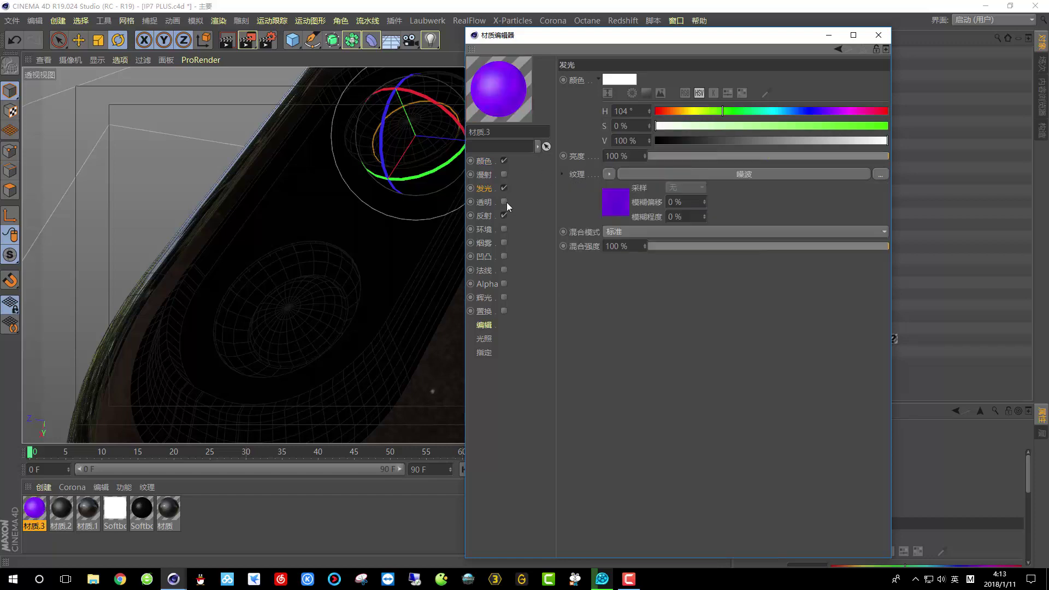
Add a legacy reflection layer (反射（传统）) to the material and set its Fresnel to Dielectric (绝缘体)
left_click(483, 215)
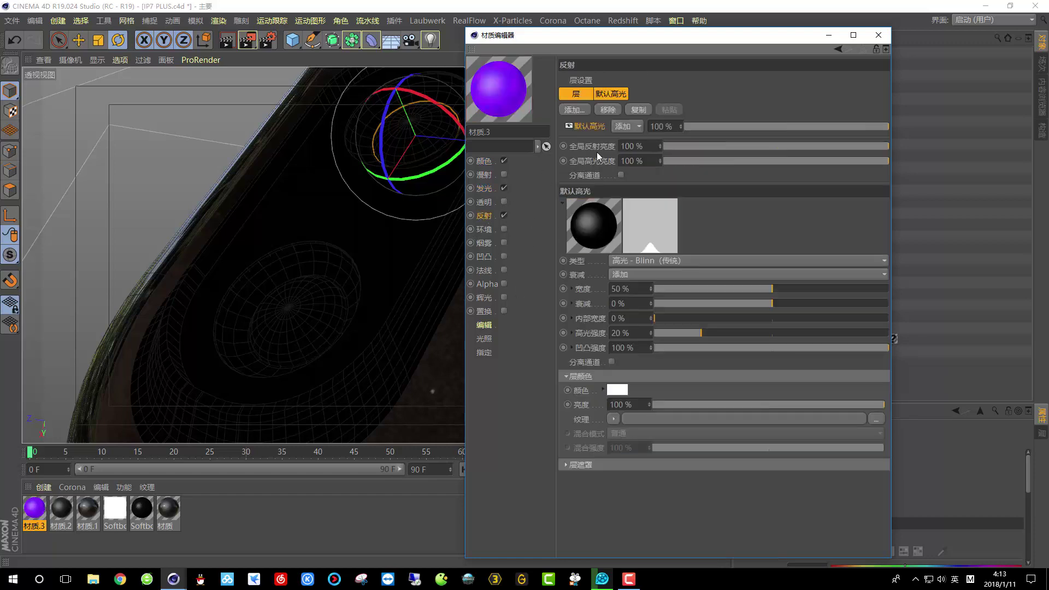
left_click(572, 109)
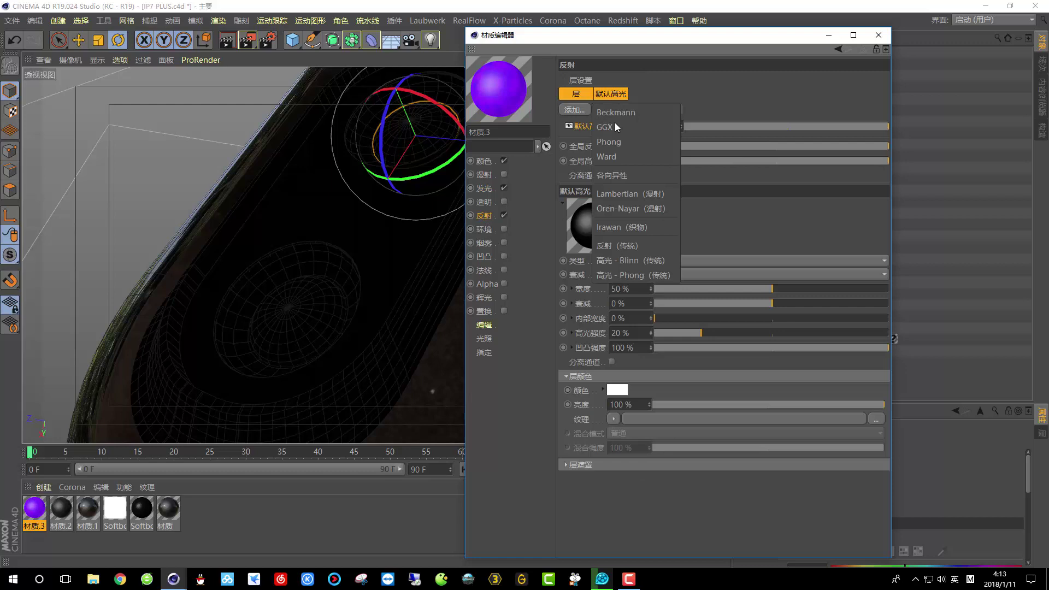
left_click(631, 246)
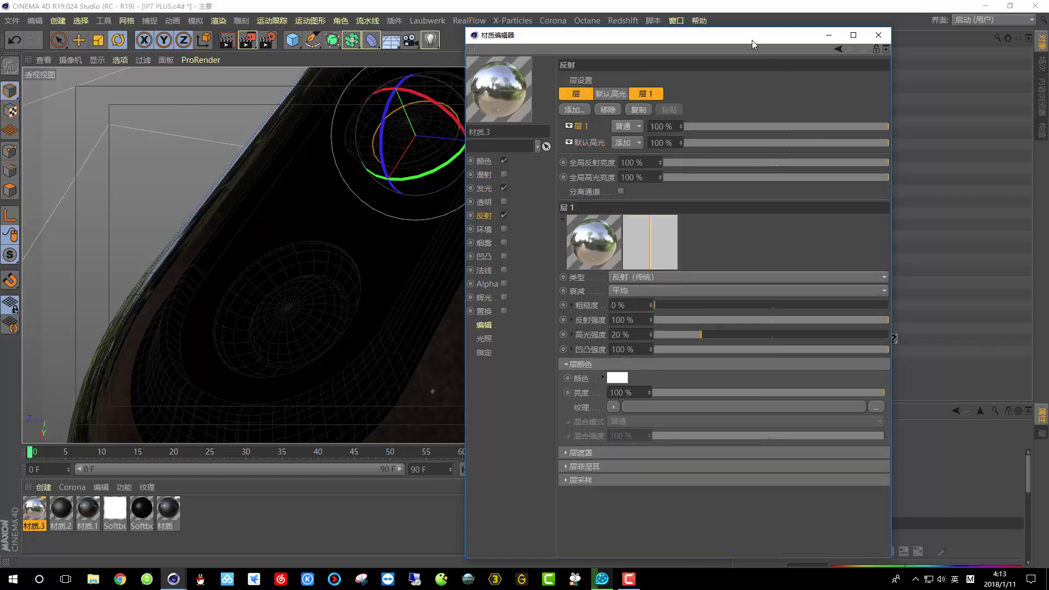
left_click_drag(752, 41, 762, 22)
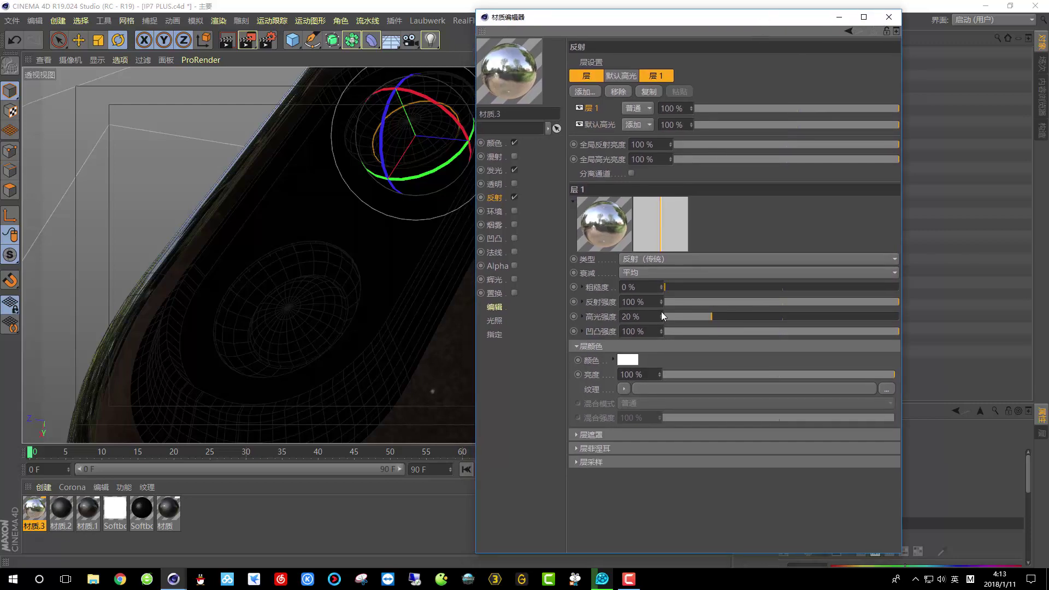
left_click(618, 449)
left_click(647, 464)
left_click(667, 496)
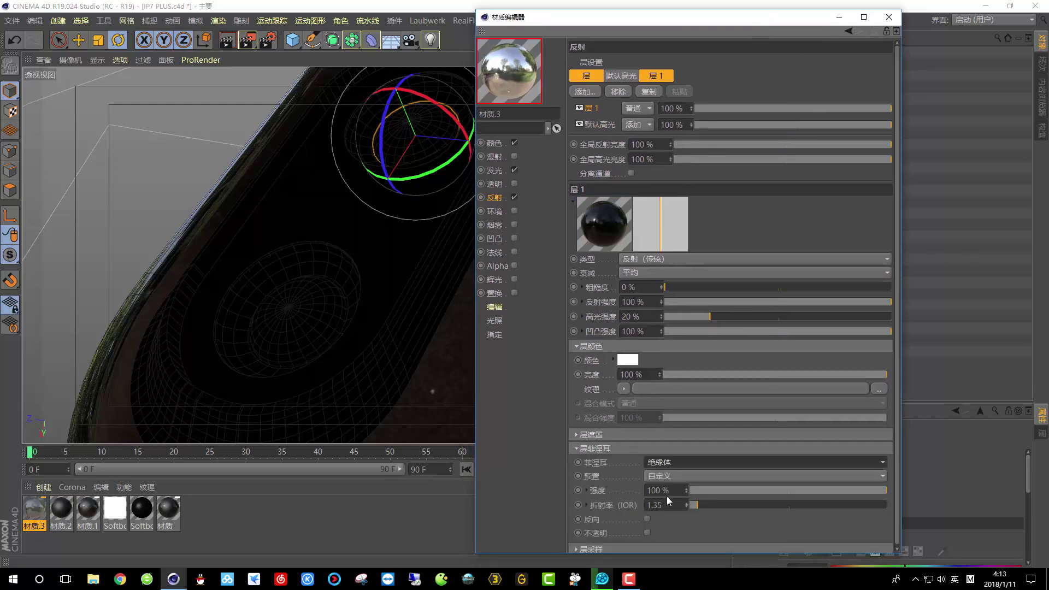
Set the reflection layer's roughness to 12%
left_click(658, 289)
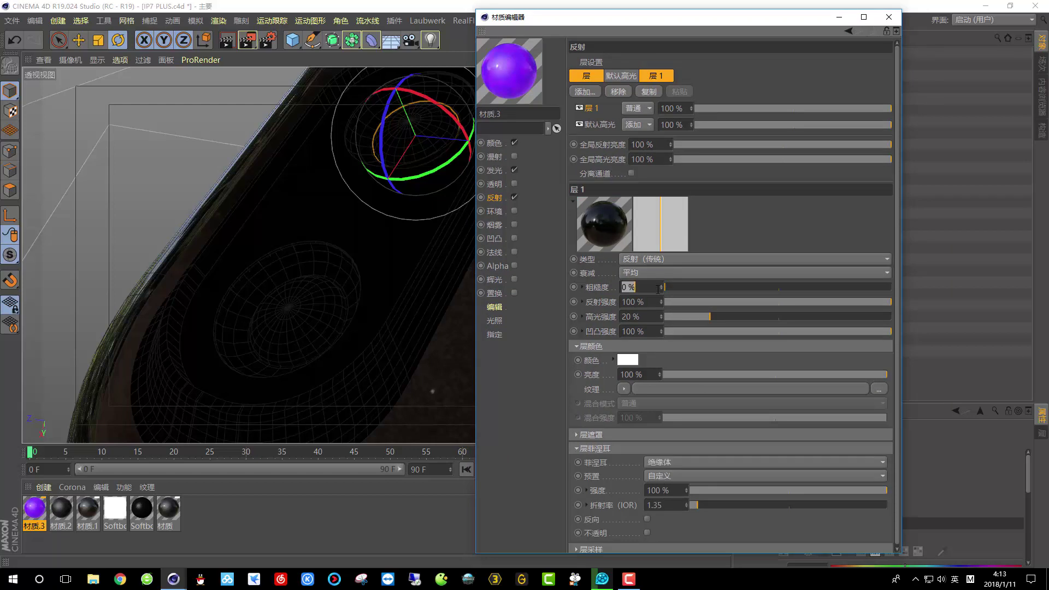
type("10")
key("Return")
left_click(658, 289)
type("12")
key("Return")
Set the default specular layer's width to 28% and close the material editor
left_click(598, 125)
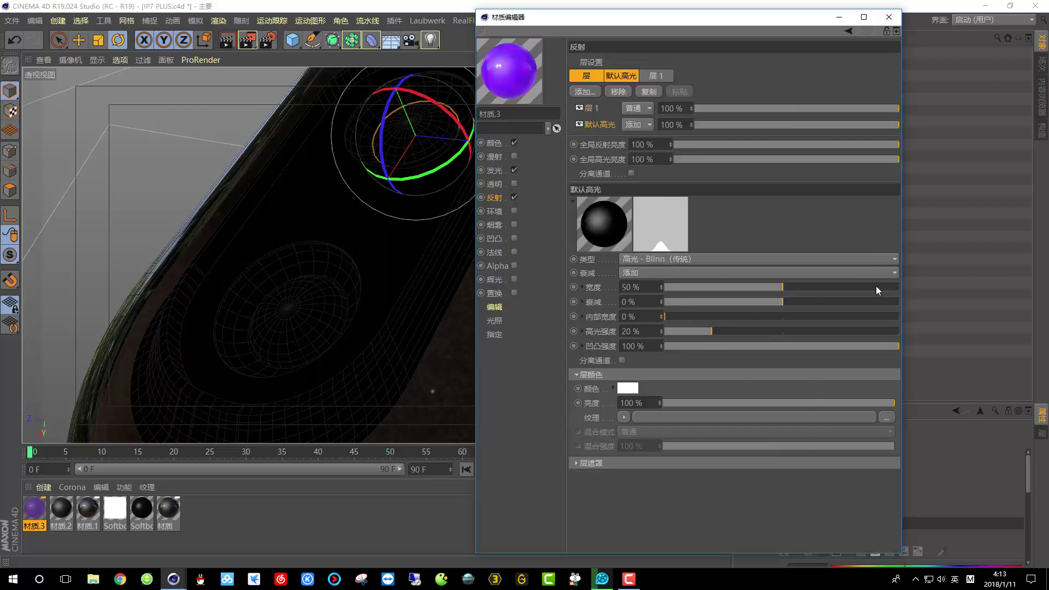
left_click_drag(783, 287, 729, 288)
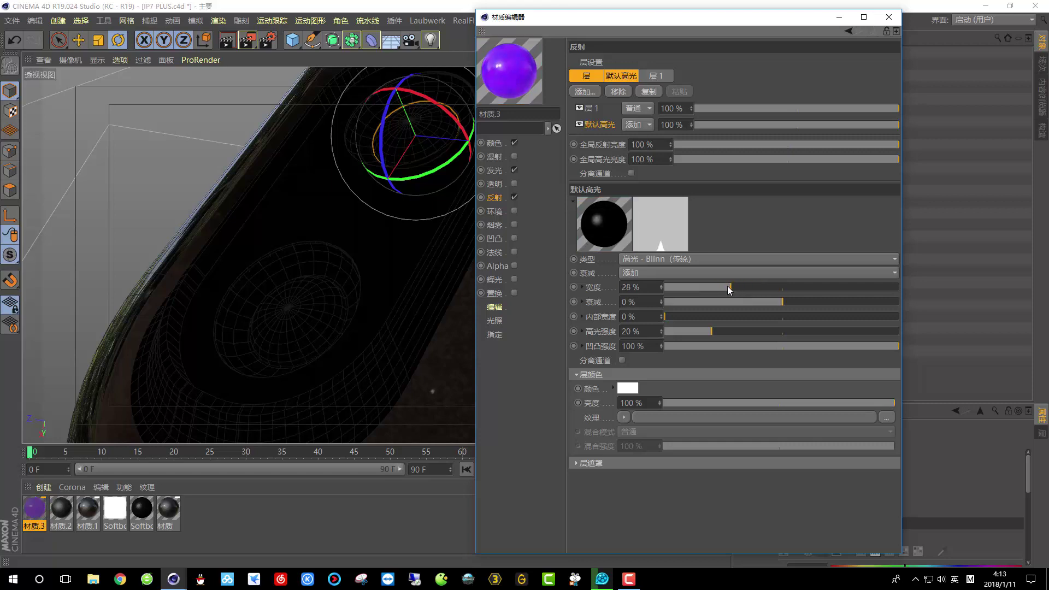
left_click(889, 17)
Apply the purple material to both camera lens spheres, 球体.3 and 球体.2
left_click_drag(35, 508, 314, 341)
left_click_drag(34, 508, 414, 149)
left_click_drag(339, 225, 347, 260, "alt")
scroll(348, 258, "up", 4)
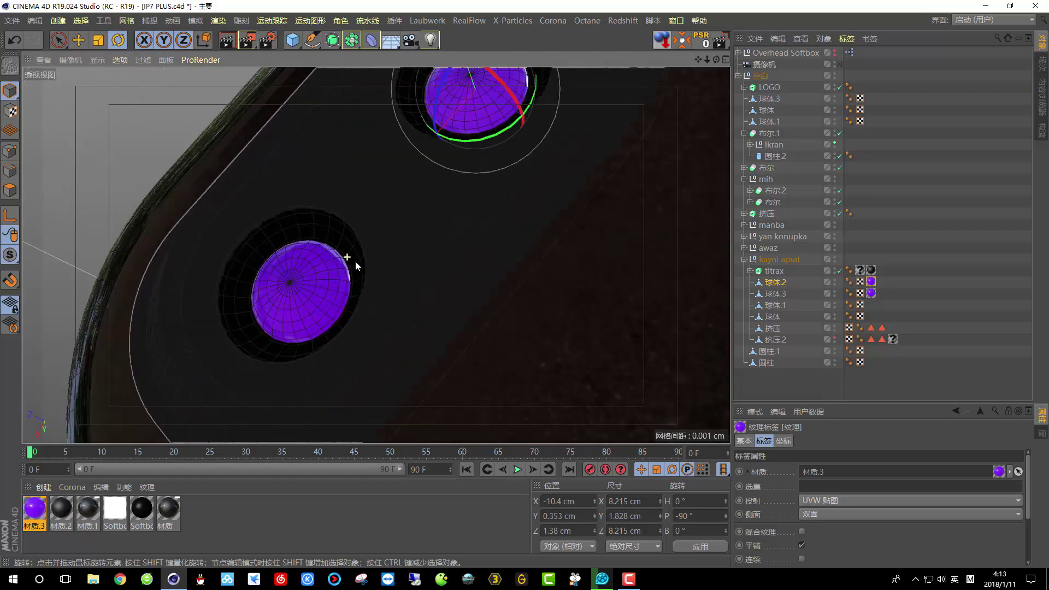
Make the 挤压.2 camera cover visible in the editor again and delete its empty texture tag
scroll(385, 266, "down", 4)
middle_click_drag(419, 254, 412, 270, "alt")
mouse_move(416, 251)
left_mouse_down("alt")
mouse_move(392, 211)
mouse_move(402, 266)
mouse_move(392, 277)
mouse_move(415, 243)
mouse_move(409, 252)
mouse_move(431, 262)
left_mouse_up("alt")
left_click(397, 261)
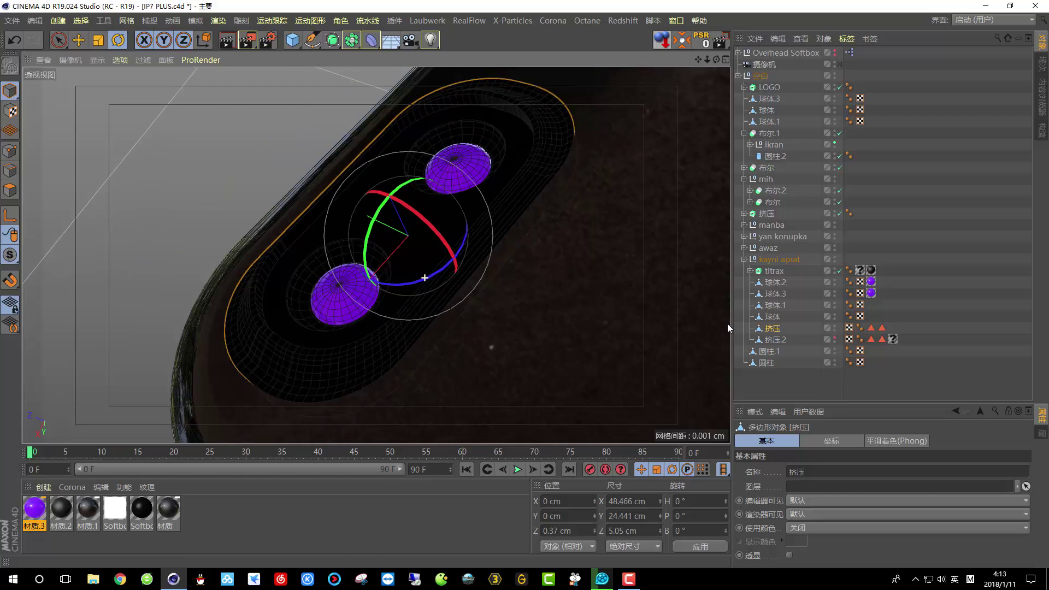
left_click(803, 339)
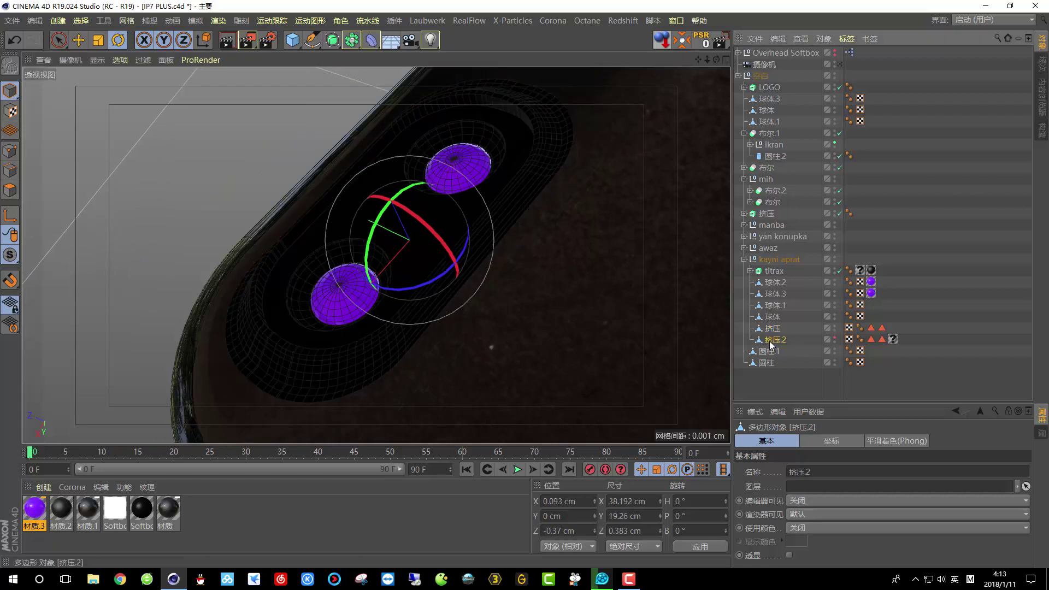
left_click(835, 337)
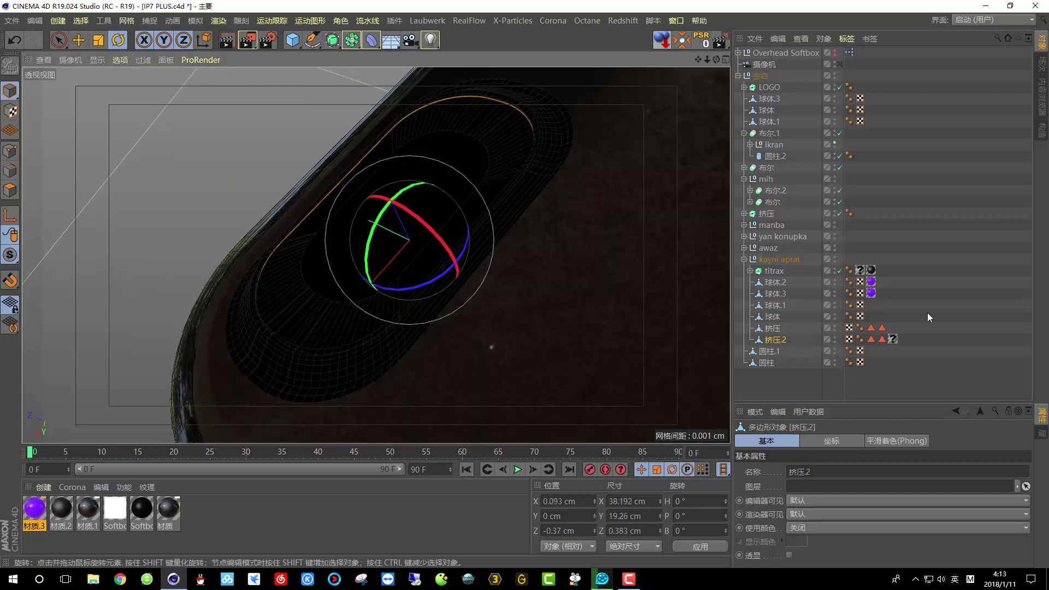
left_click(887, 339)
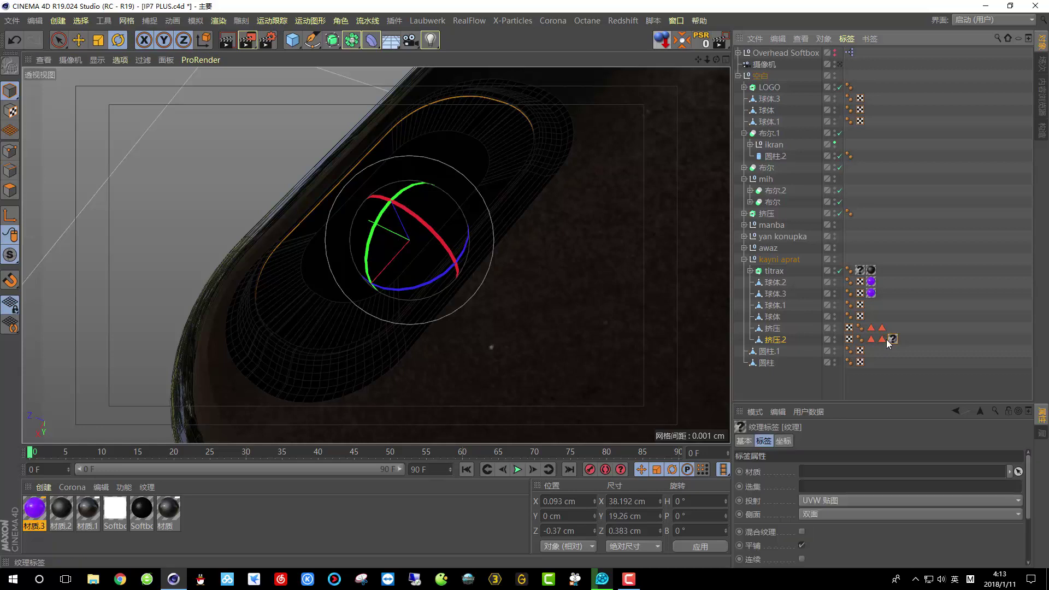
key("Delete")
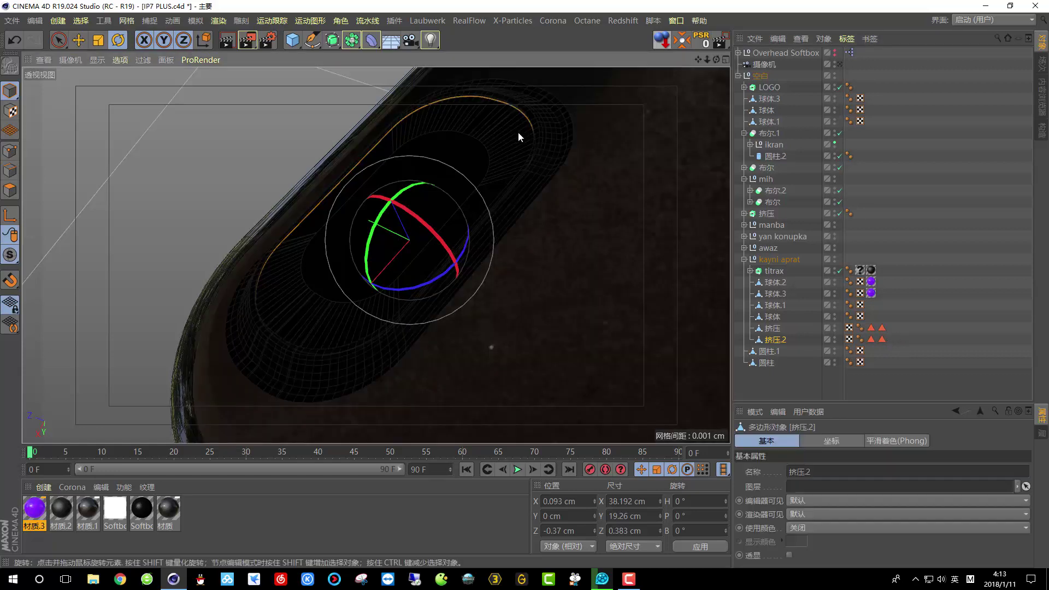
Create a new material and enable its transparency channel with a refraction index of 1.4
double_click(258, 511)
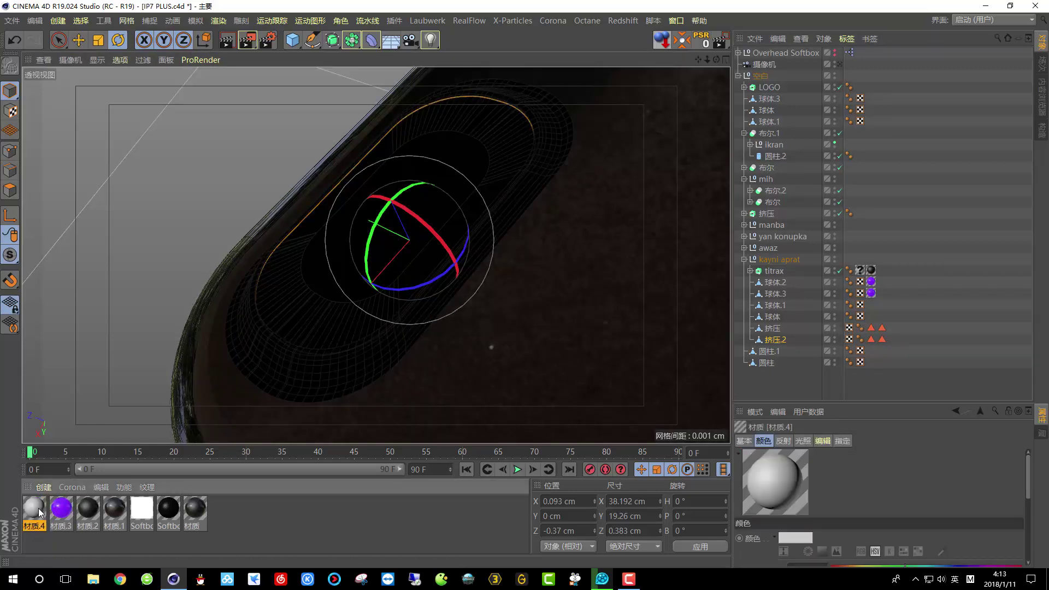
double_click(38, 508)
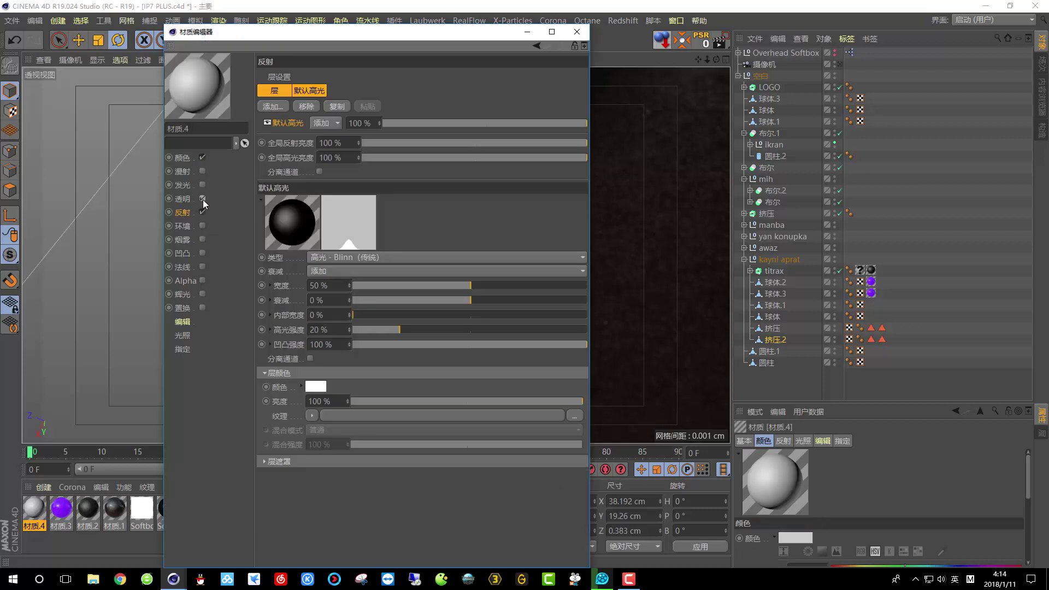
left_click(202, 199)
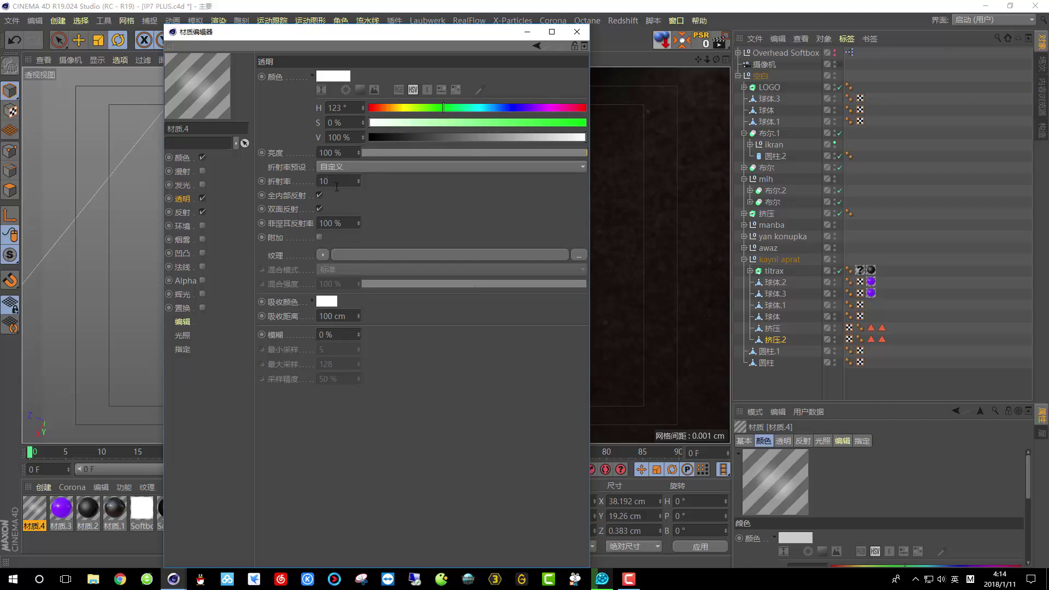
type(".4")
key("Return")
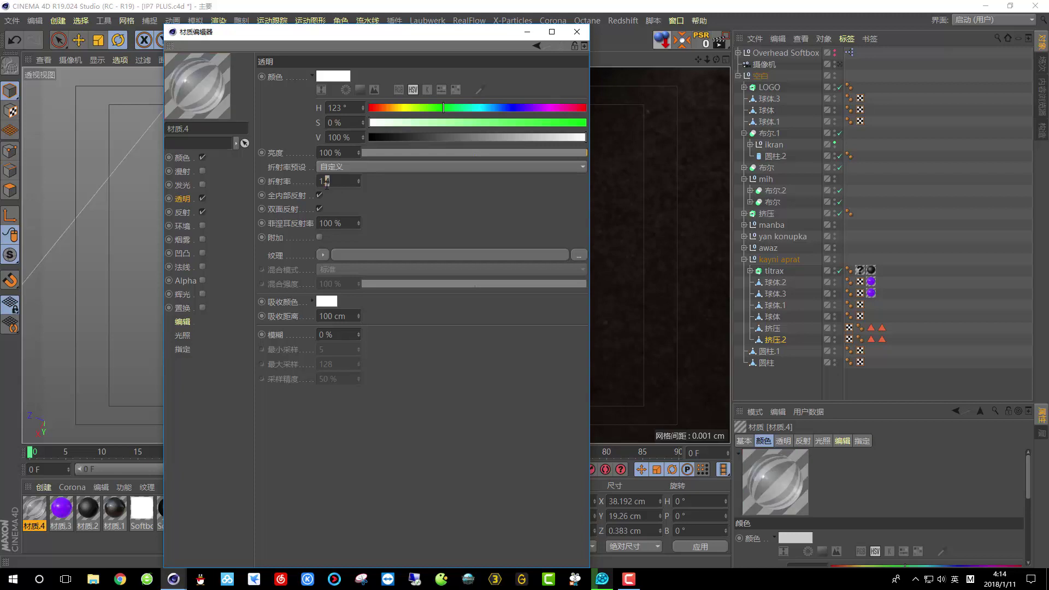
Change the transparent material's refraction index to 1.3 and apply the material to the 挤压.2 camera cover
type("7")
key("Return")
left_click_drag(339, 185, 327, 183)
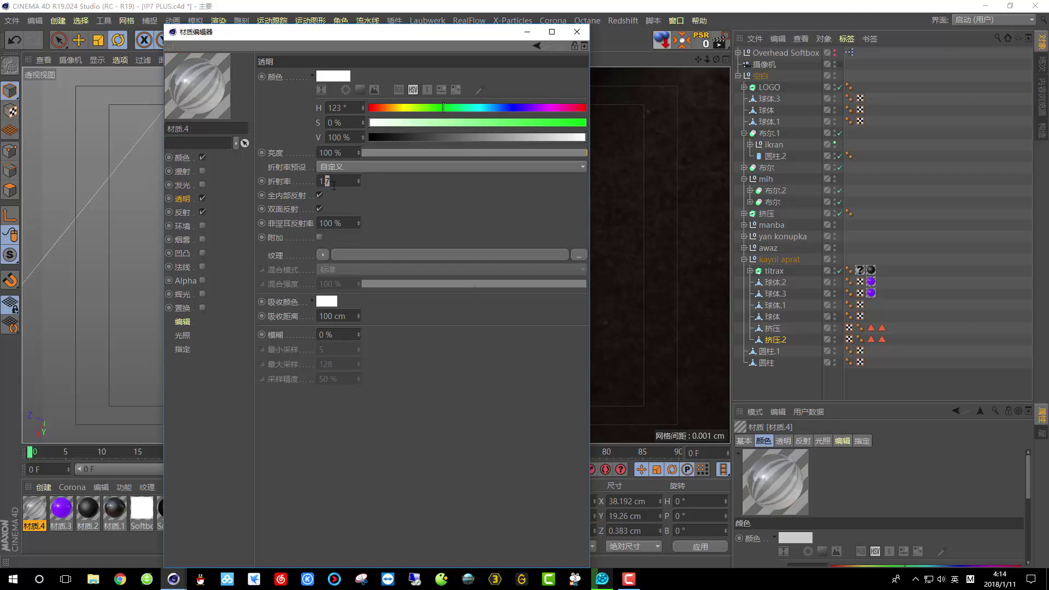
type("3")
key("Return")
left_click(577, 32)
left_click_drag(43, 511, 776, 344)
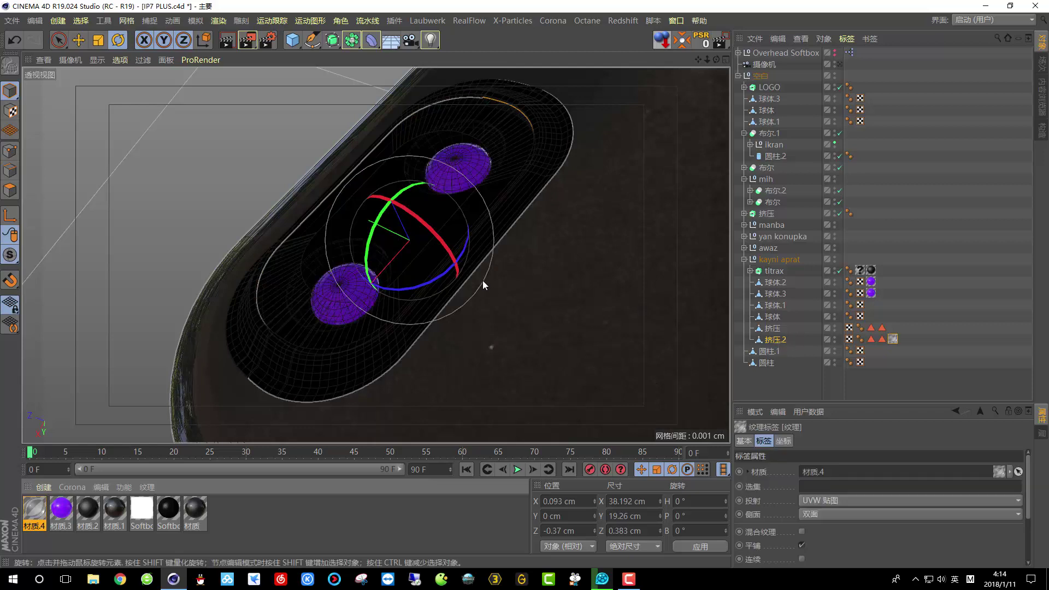
Render the whole phone from the scene camera, and return to the close-up view of the rear cameras
key("ctrl+shift+z")
key("ctrl+shift+z")
key("ctrl+shift+z")
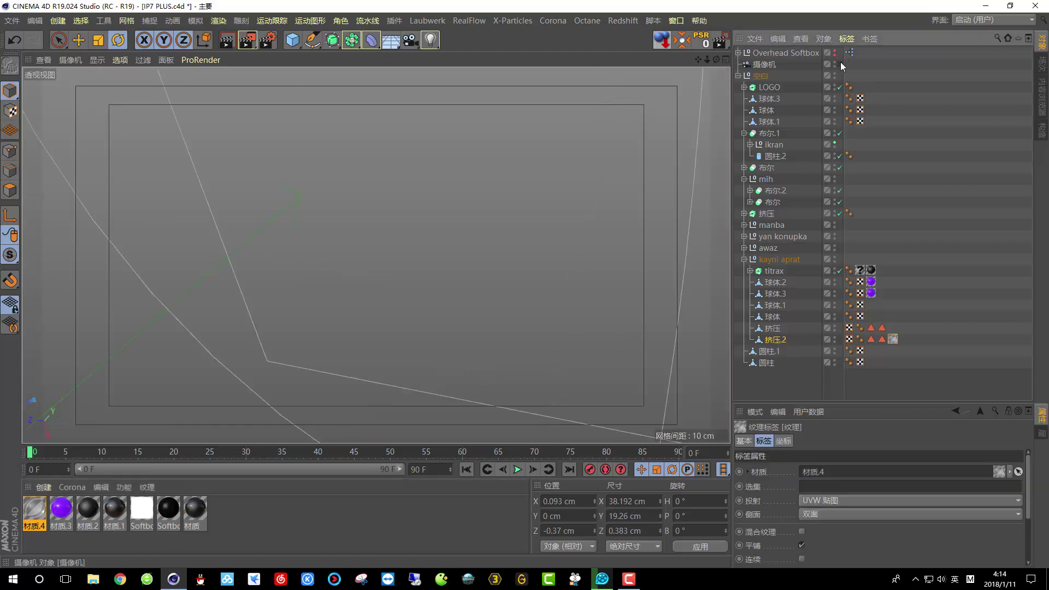
left_click(226, 41)
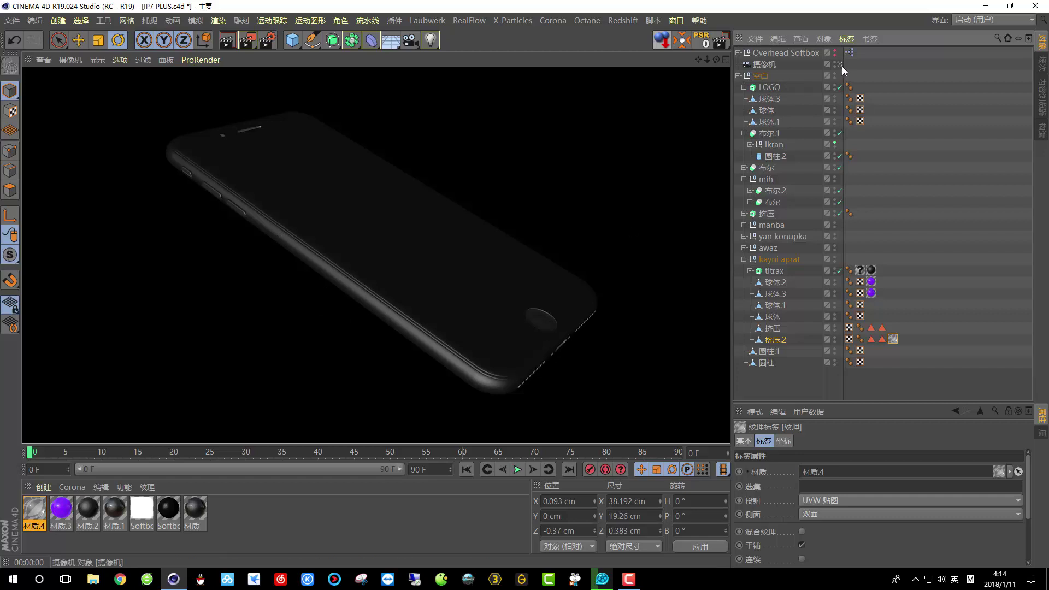
key("ctrl+shift+y")
key("ctrl+shift+y")
key("ctrl+shift+y")
Select the flash cylinder 圆柱 beside the cameras and create a new material opened for editing
scroll(434, 252, "up", 10)
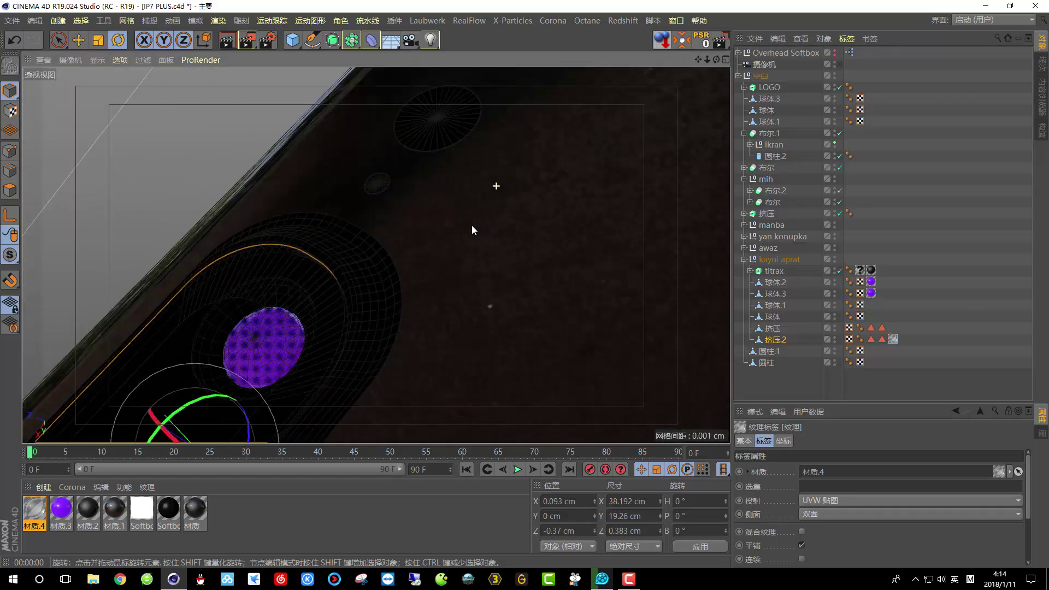
scroll(385, 319, "down", 3)
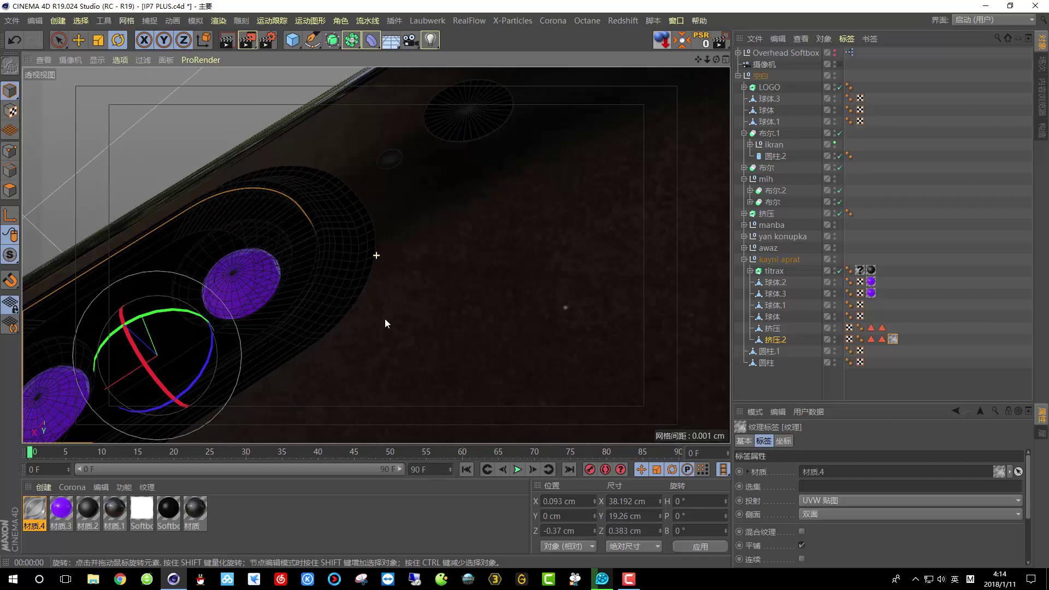
scroll(402, 188, "up", 3)
left_click(409, 192)
scroll(416, 192, "down", 2)
left_click_drag(416, 192, 470, 189, "alt")
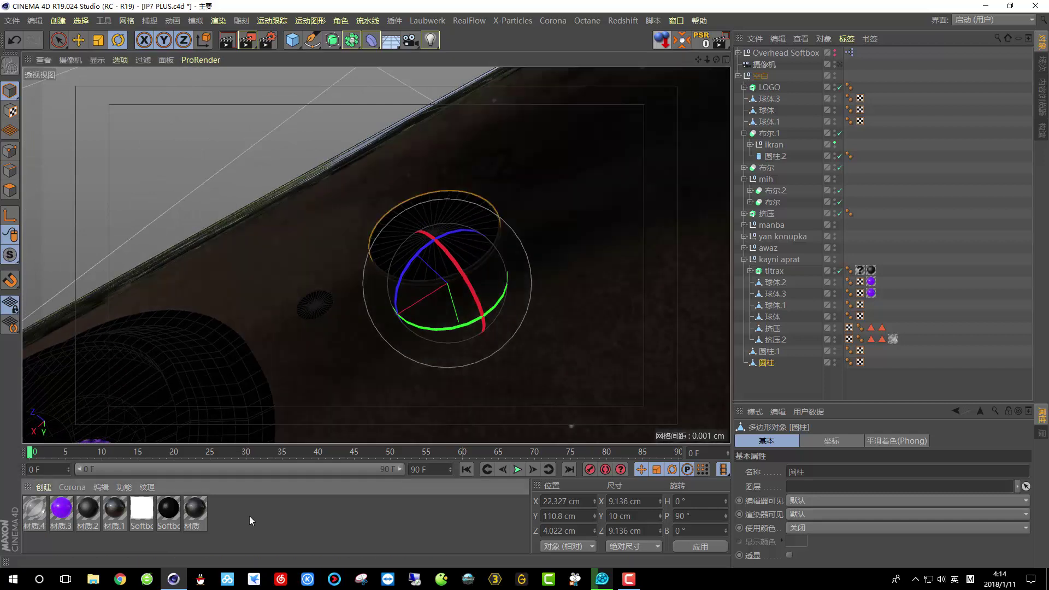
double_click(249, 516)
double_click(34, 507)
Load qirag.psd as the new material's color texture without copying the file into the project folder
left_click(182, 158)
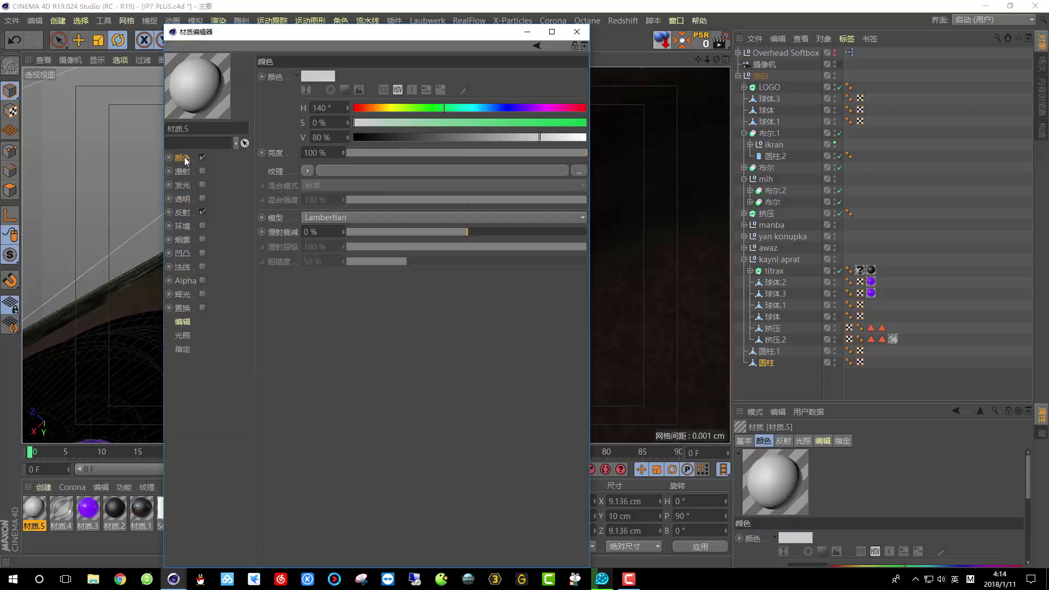
left_click(578, 168)
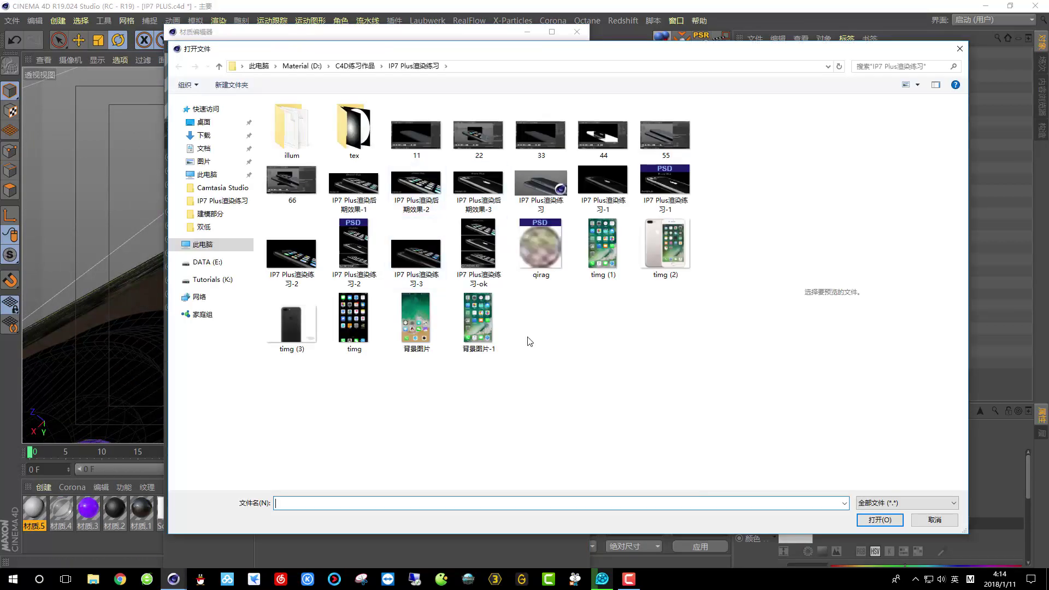
left_click(533, 247)
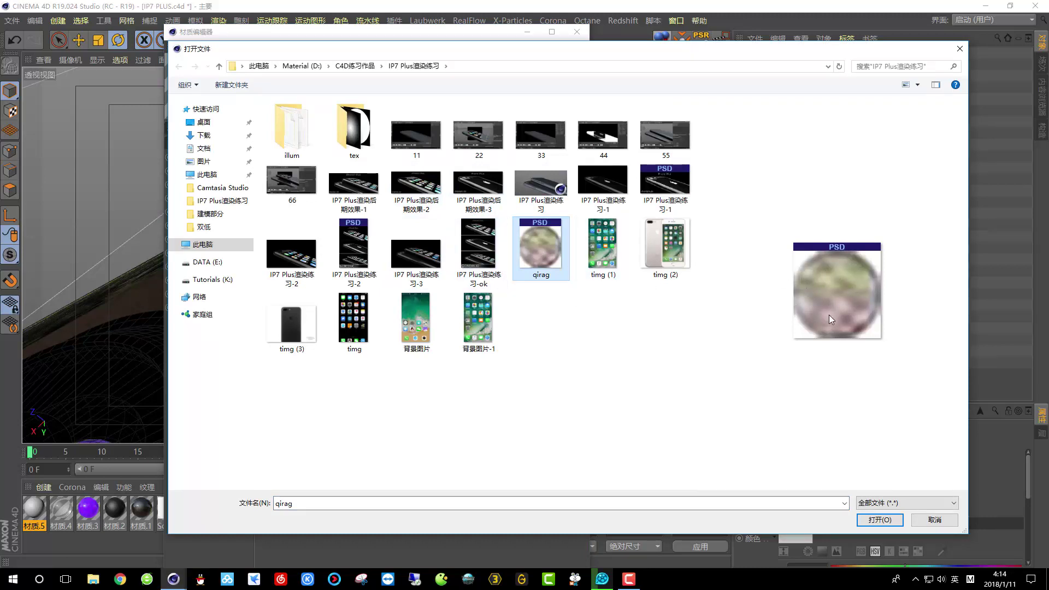
left_click(880, 519)
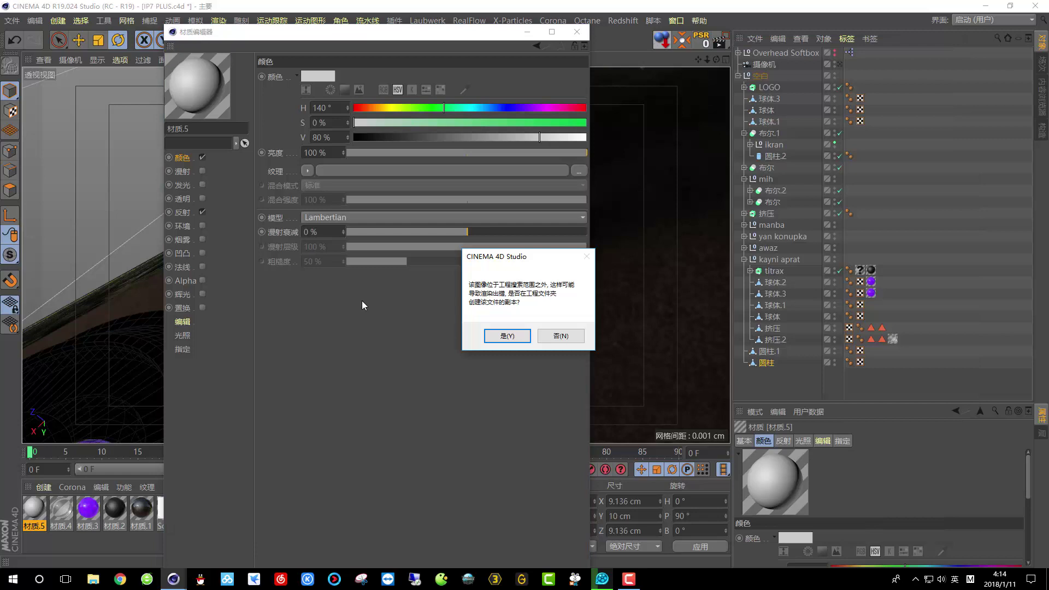
left_click(561, 337)
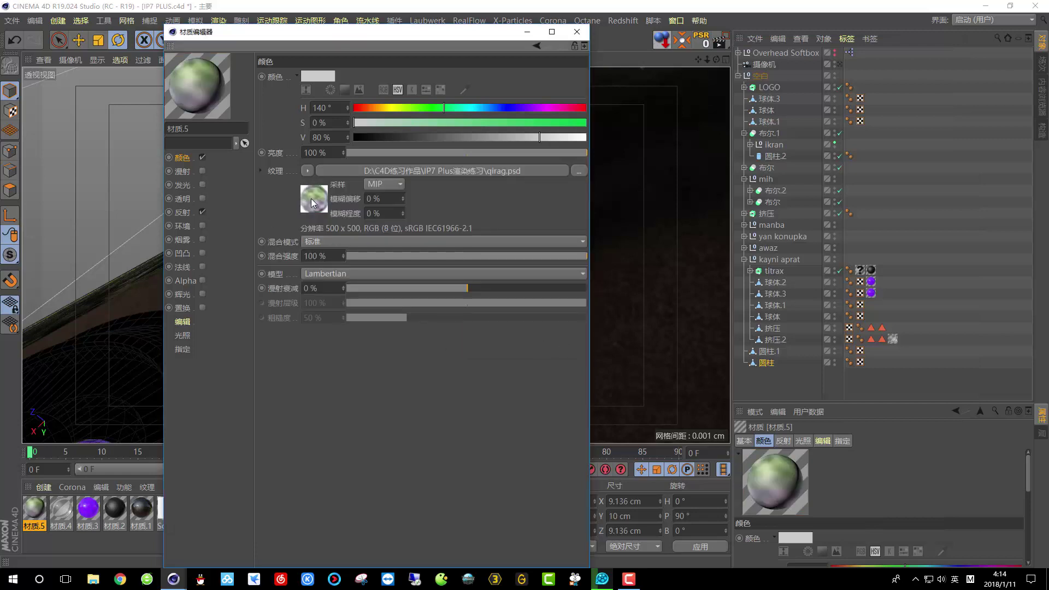
Apply the textured material to the flash cylinder 圆柱 and render the region around it
left_click_drag(344, 41, 627, 207)
left_click_drag(484, 244, 398, 229)
left_click(860, 199)
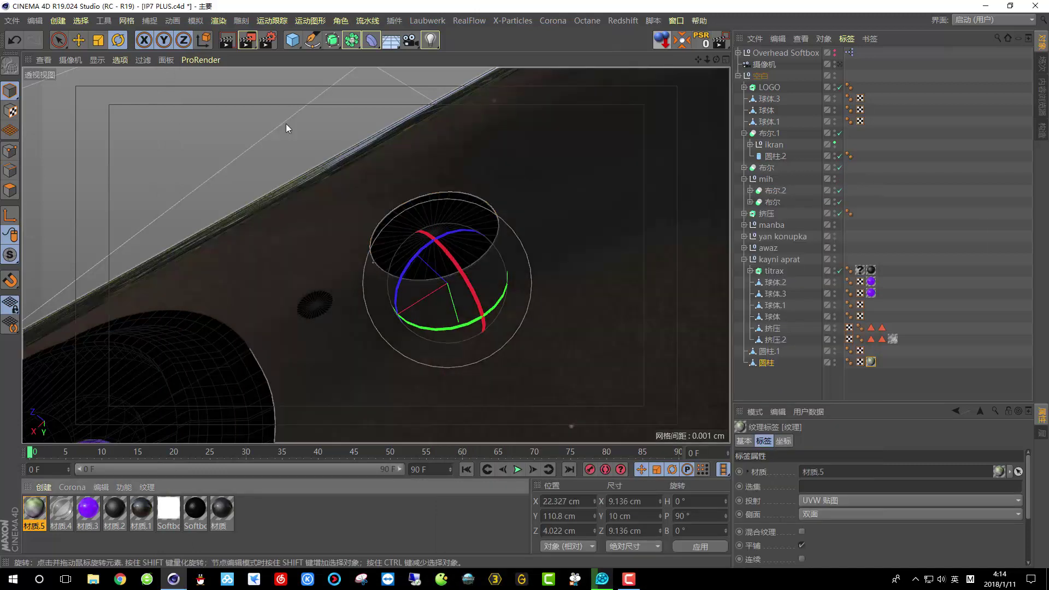
left_click_drag(353, 146, 538, 336)
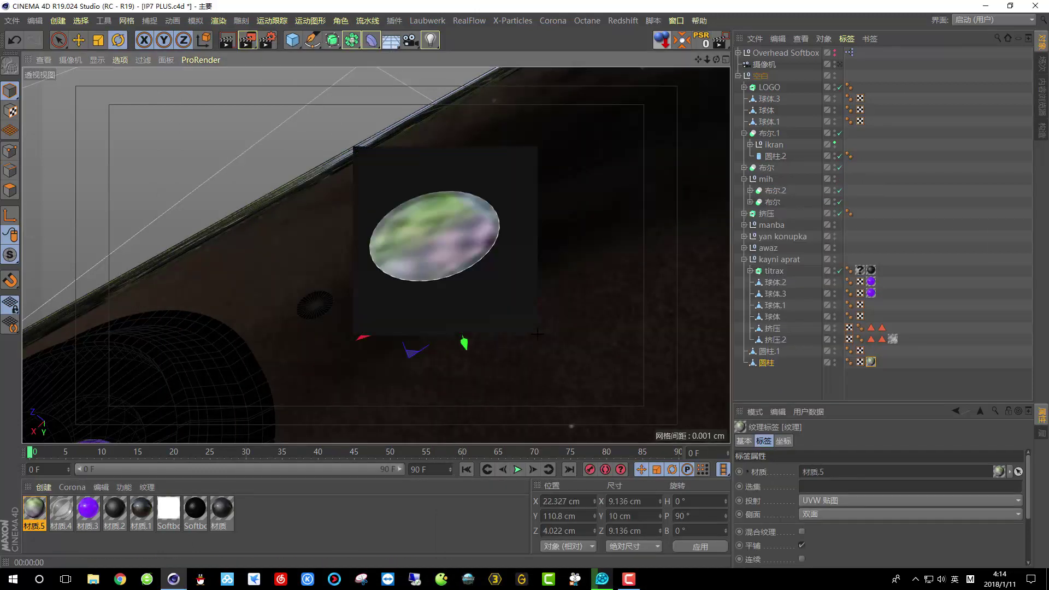
key("r")
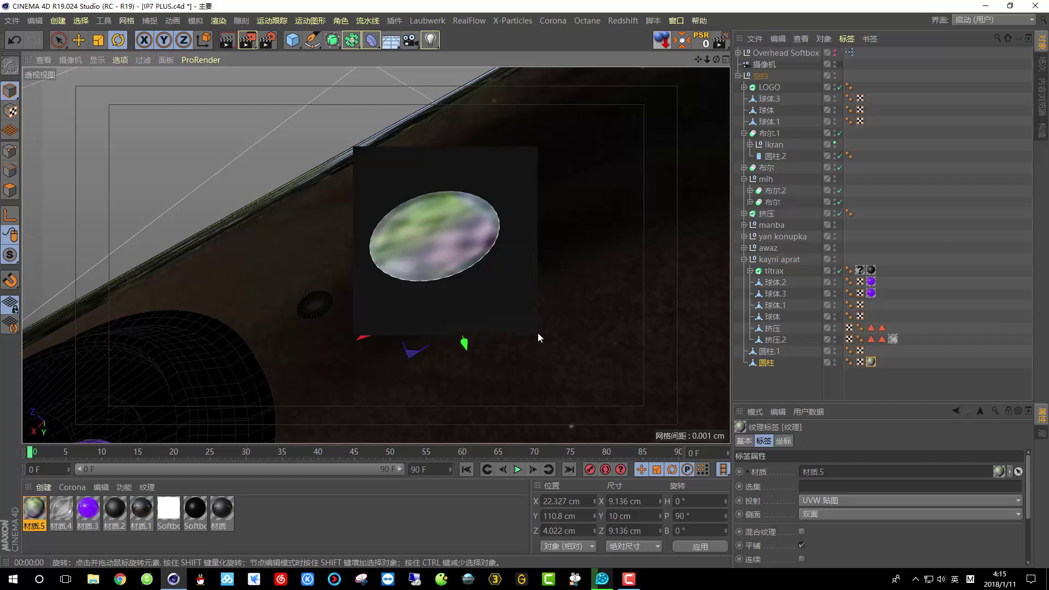
Enable the flash material's luminance channel with qirag.psd as its texture, uncopied, and disable its reflectance channel
double_click(36, 506)
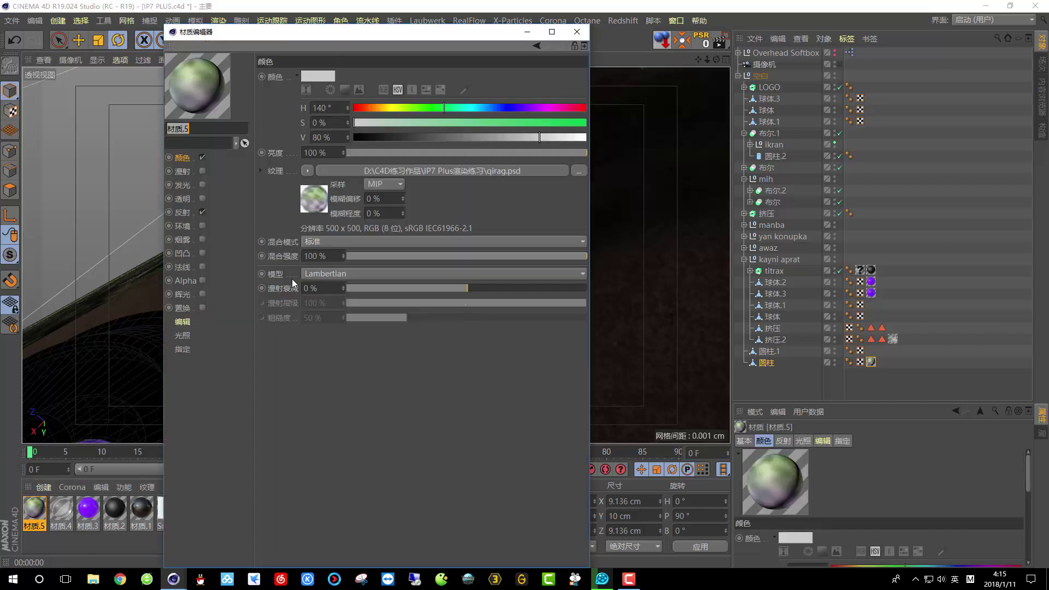
left_click(186, 211)
left_click(186, 185)
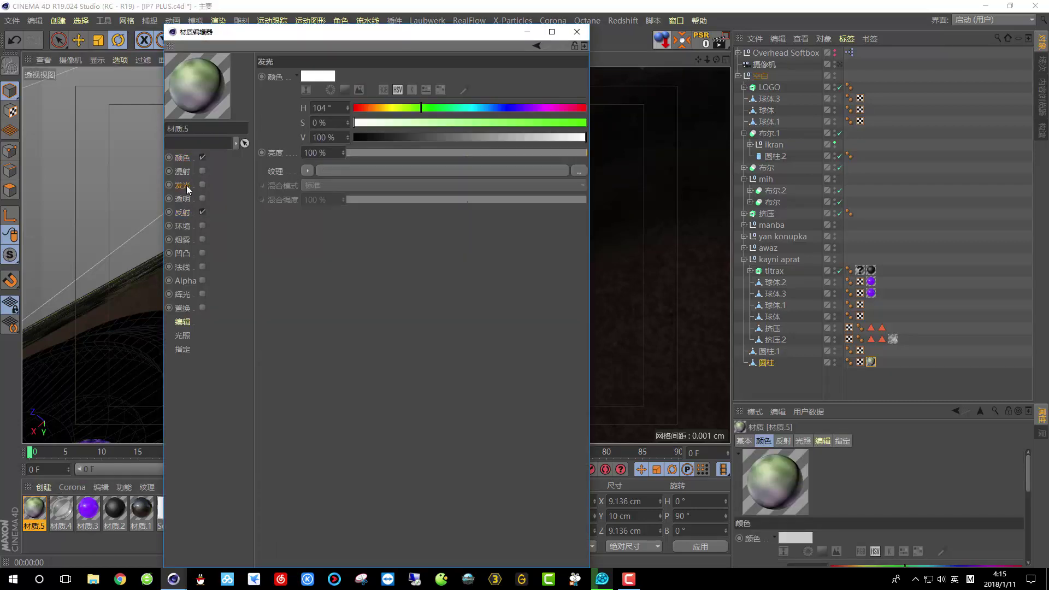
left_click(202, 185)
left_click(579, 171)
double_click(537, 234)
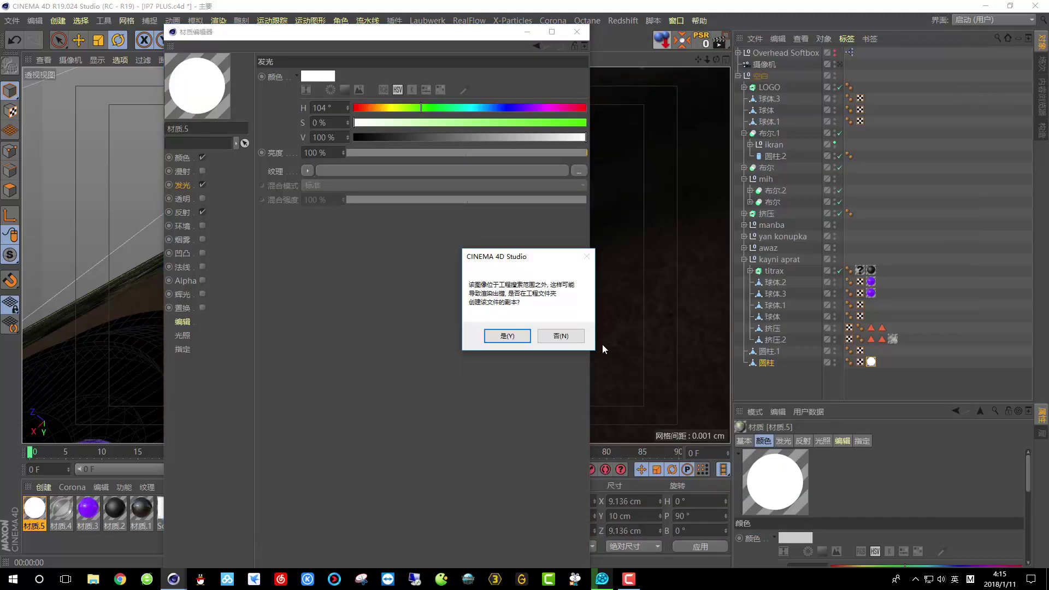
left_click(563, 337)
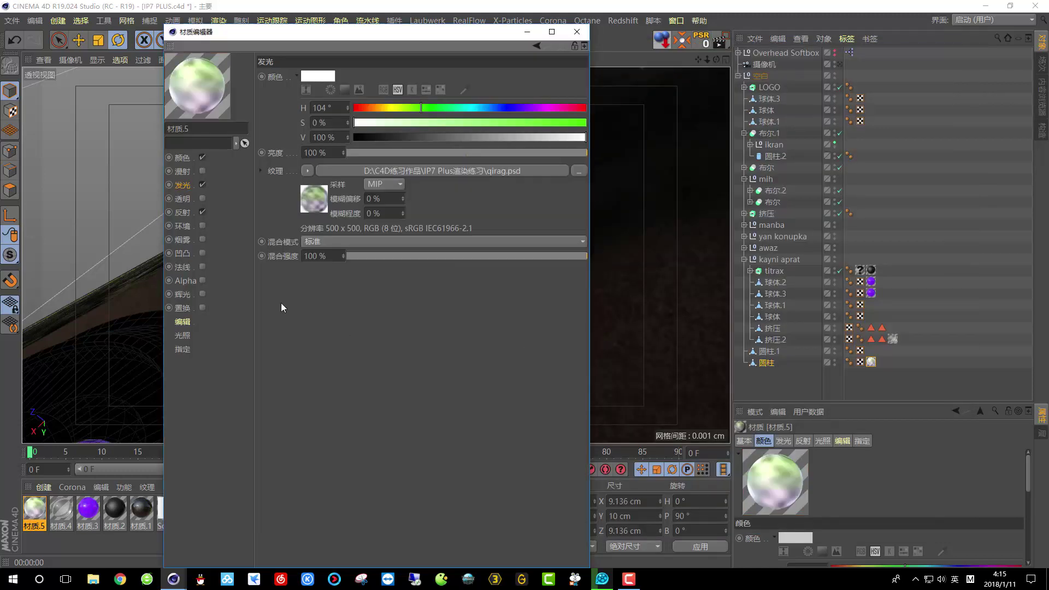
left_click(202, 213)
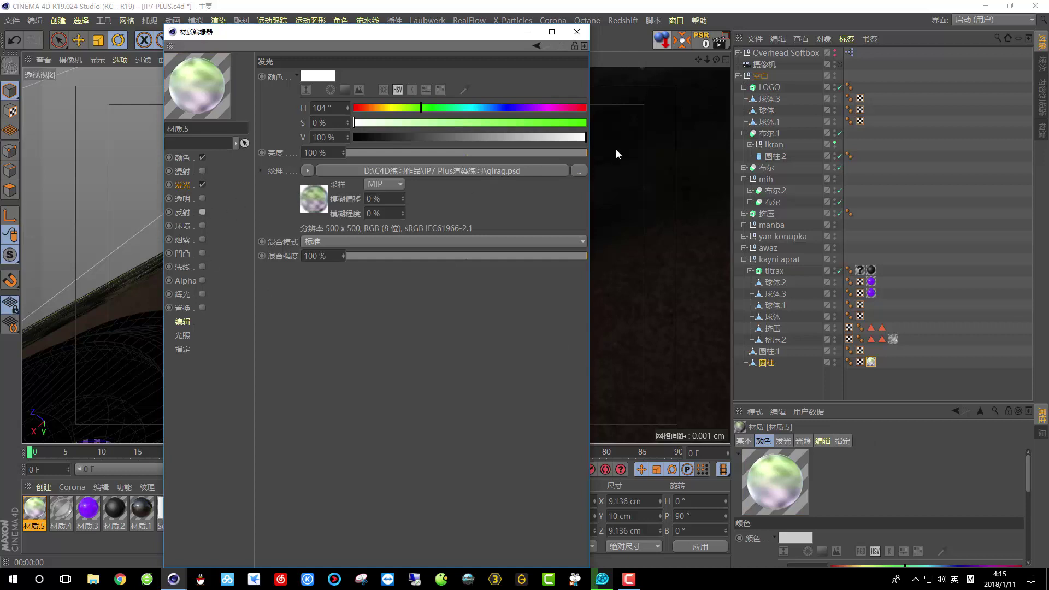
left_click(577, 31)
Render only the region around the flash cylinder to check its luminous texture
left_click(256, 43)
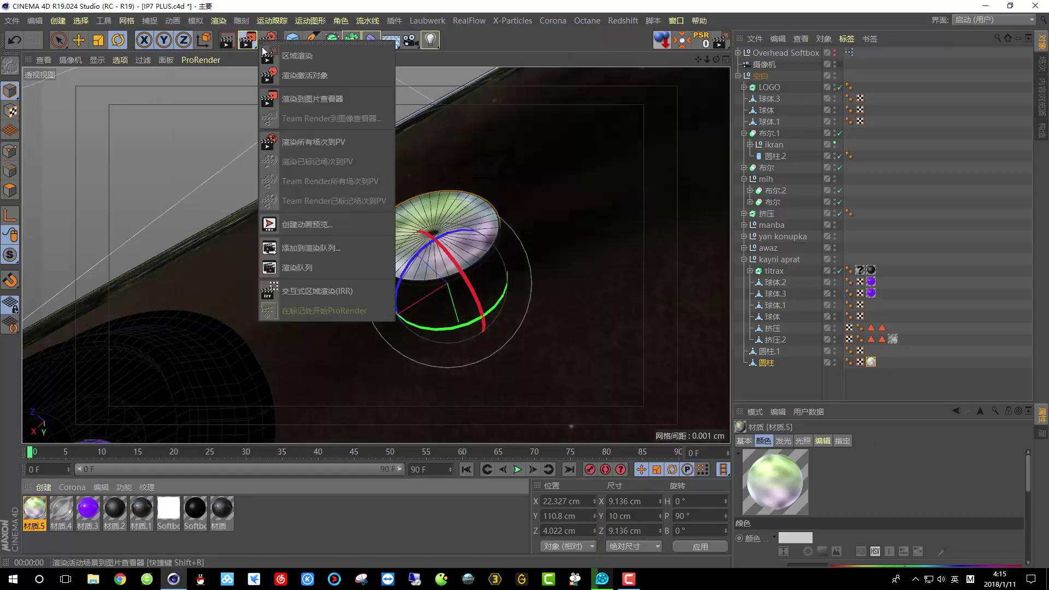
left_click(297, 56)
left_click_drag(341, 154, 547, 340)
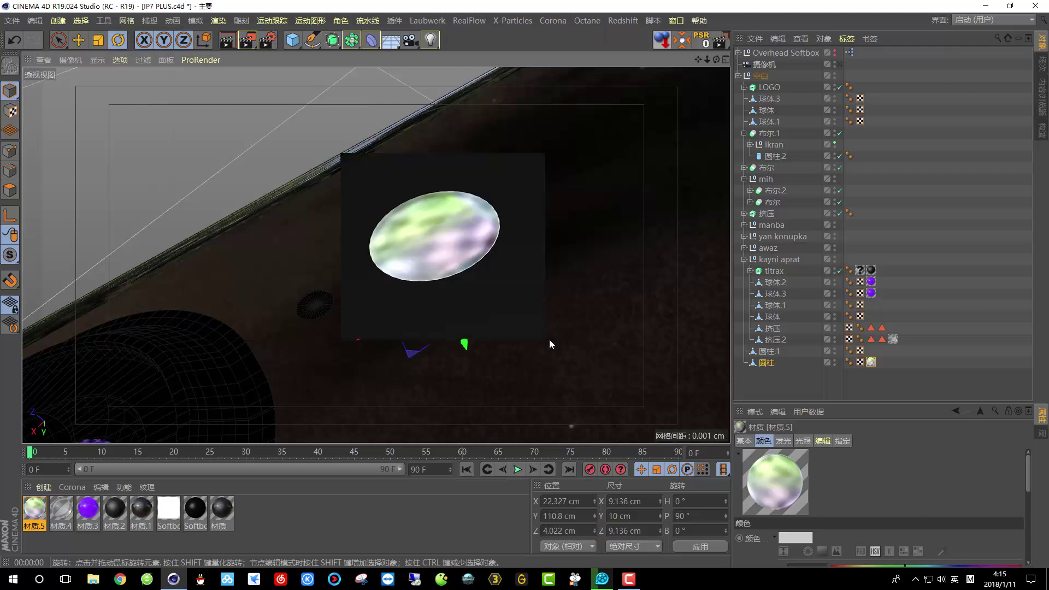
Switch to the scene camera, turn it to the phone's back and render the active view
left_click(840, 66)
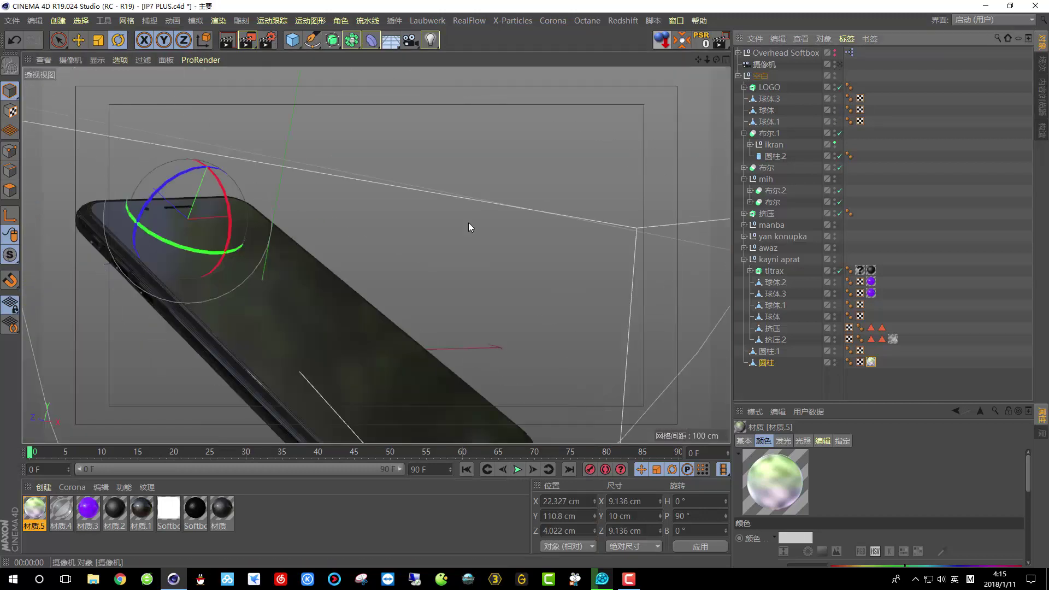
left_click_drag(468, 222, 338, 277, "alt")
scroll(337, 277, "down", 3)
left_click_drag(235, 258, 286, 379, "alt")
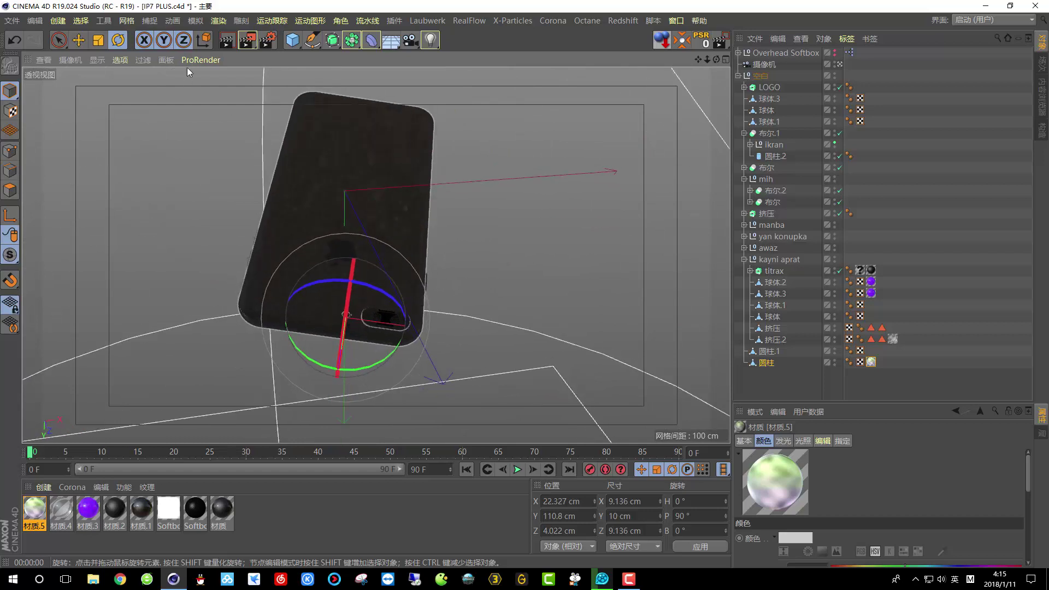
left_click(229, 41)
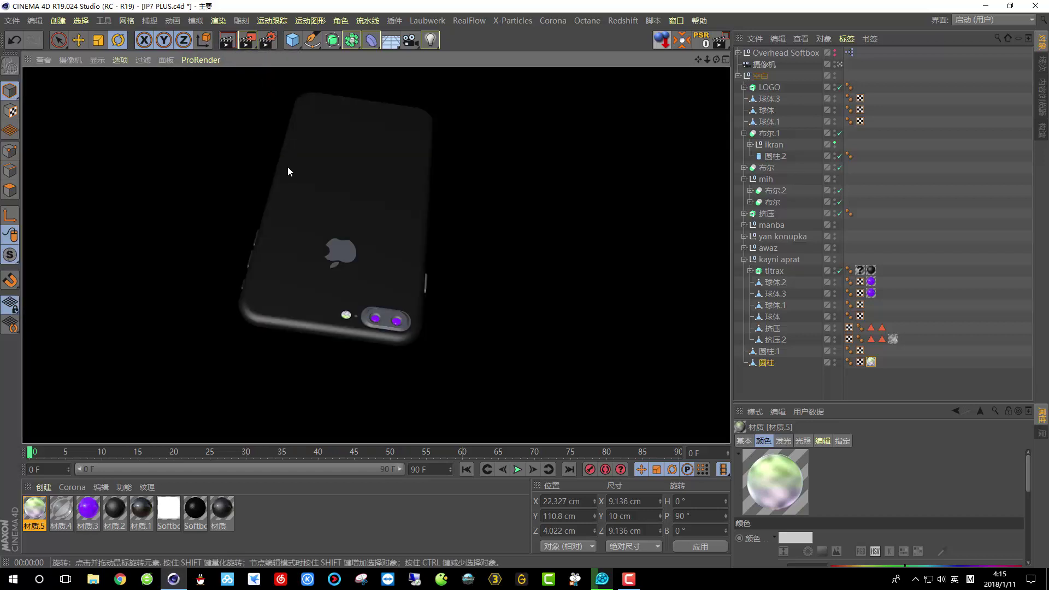
Turn the camera back to the phone's front, clear the object selection and render the active view
left_click_drag(397, 191, 343, 247, "alt")
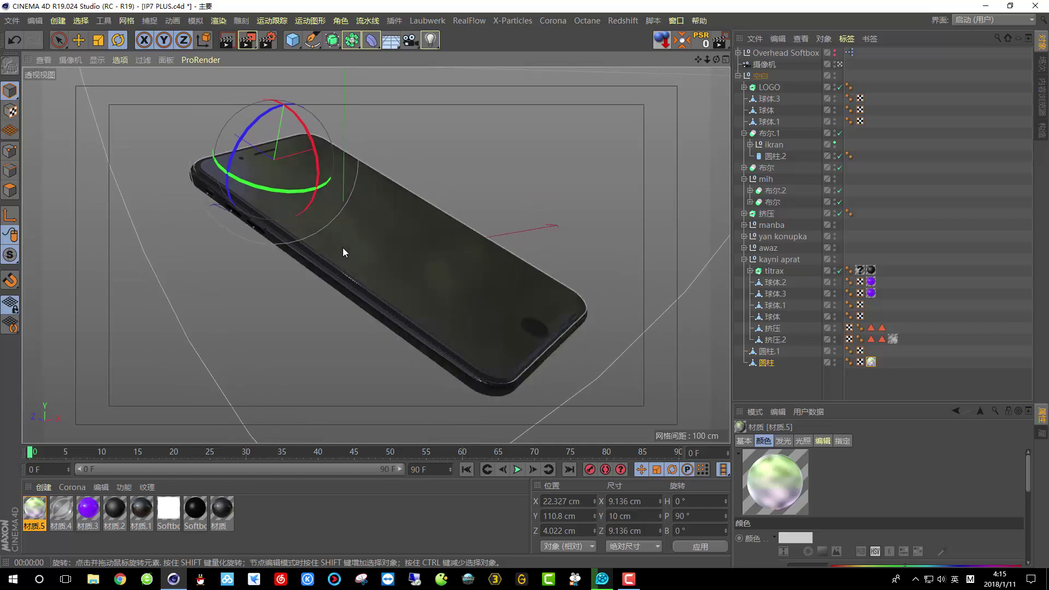
left_click(274, 286)
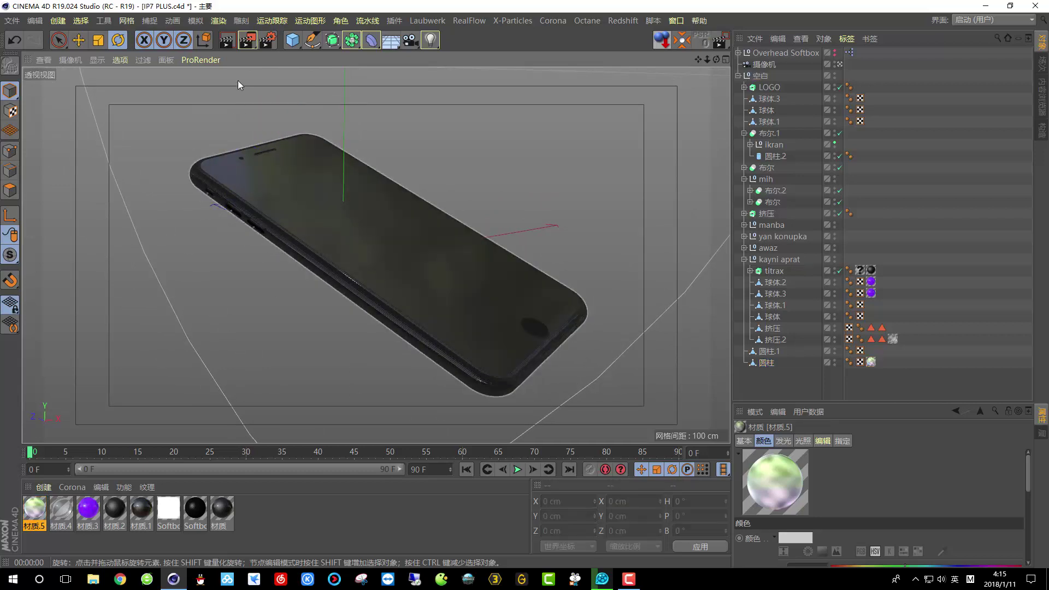
left_click(225, 41)
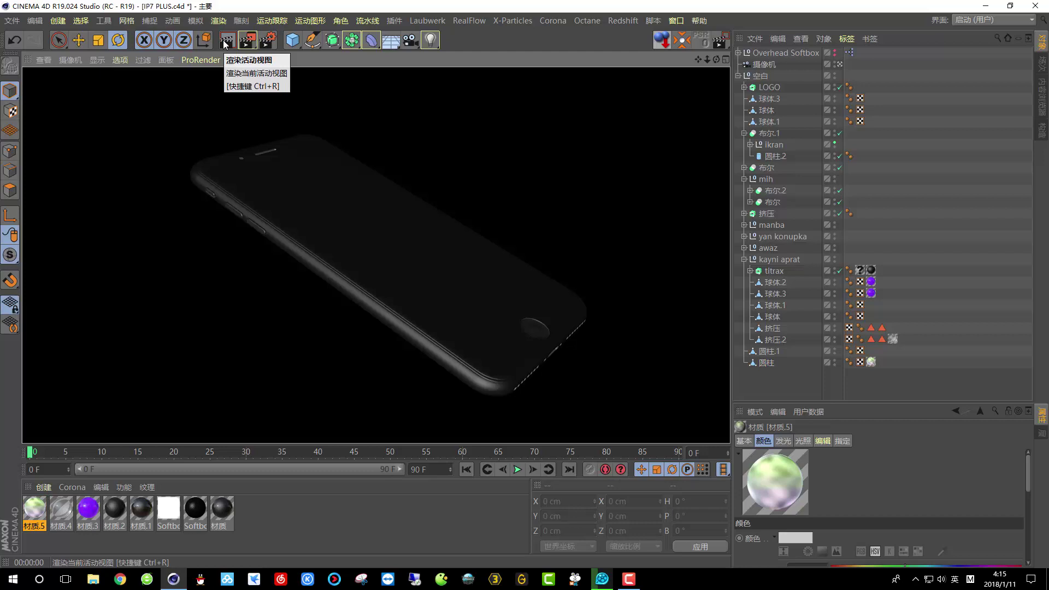
Turn the Overhead Softbox lights back on, render the phone with them and return to the flash close-up
left_click(836, 55)
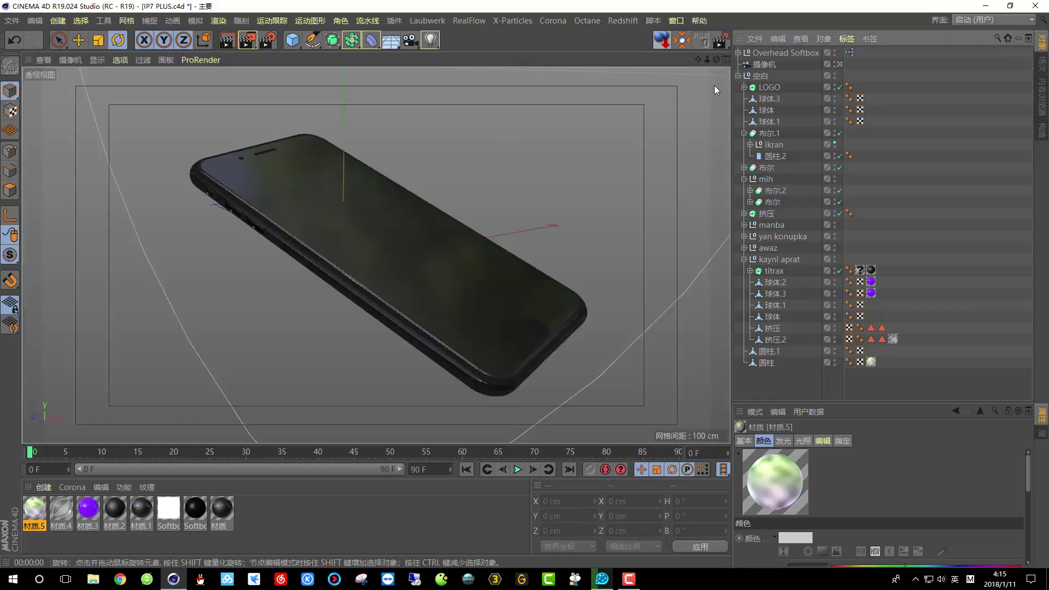
left_click(228, 40)
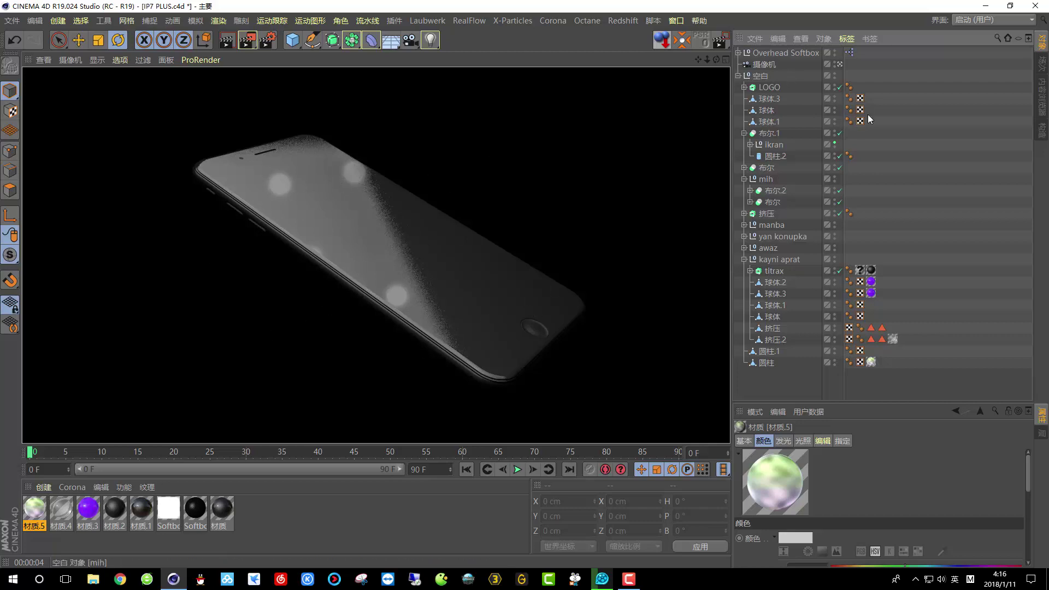
left_click(840, 64)
scroll(379, 284, "up", 10)
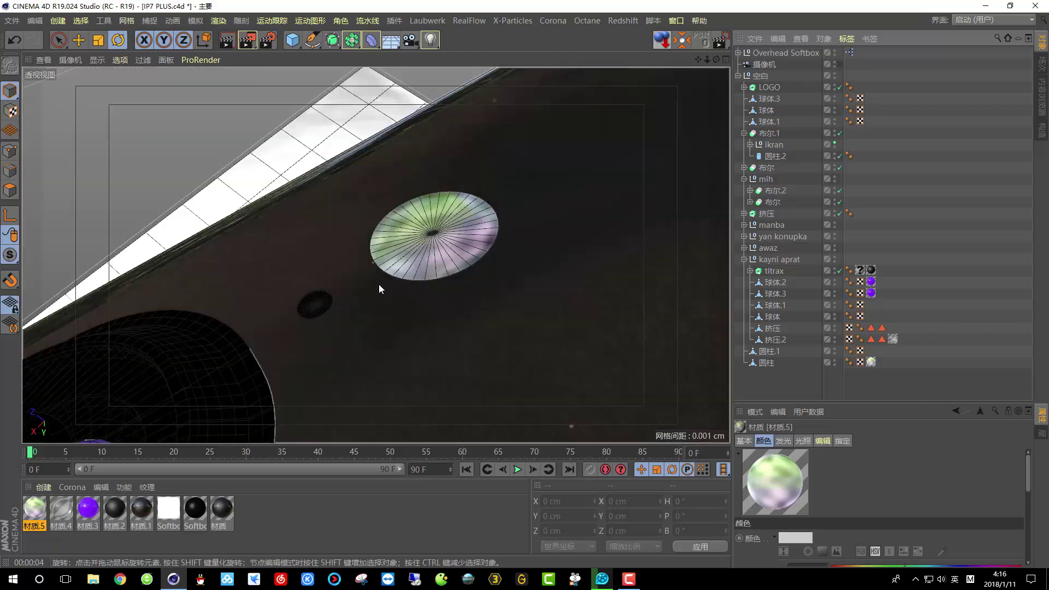
Collapse the phone's parent null 空白 and reset its position, scale and rotation to zero with Reset PSR
scroll(380, 285, "down", 3)
scroll(385, 301, "down", 3)
left_click_drag(707, 59, 669, 159)
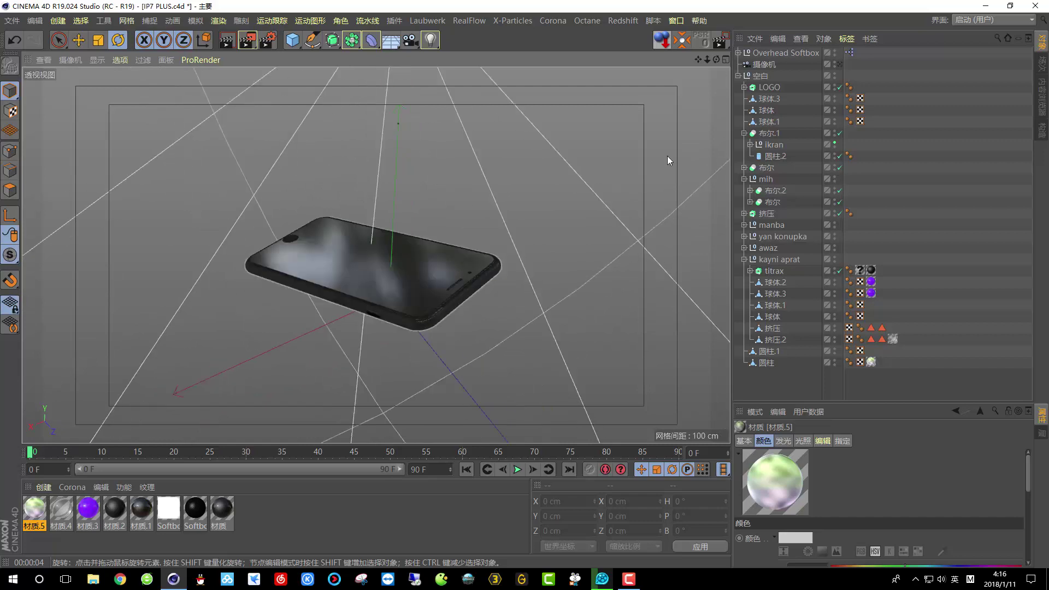
middle_click(507, 373)
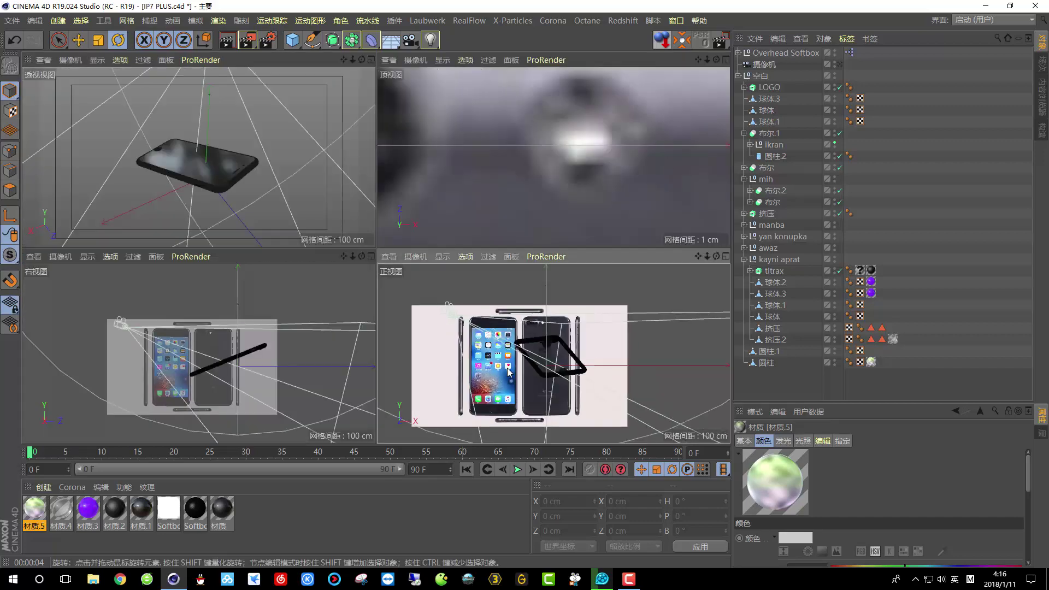
left_click(372, 59)
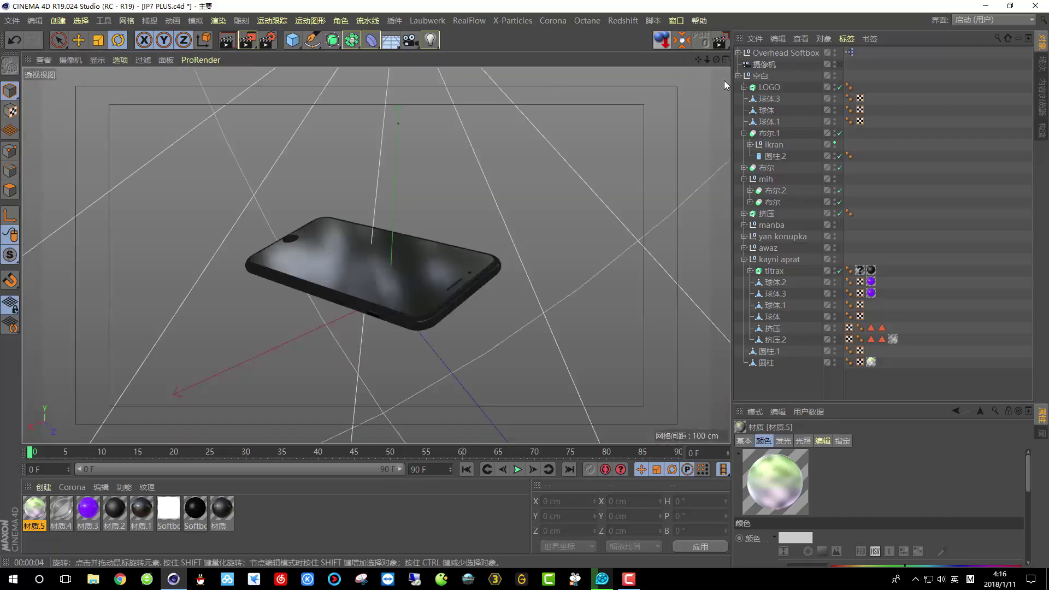
left_click(738, 75)
left_click(759, 76)
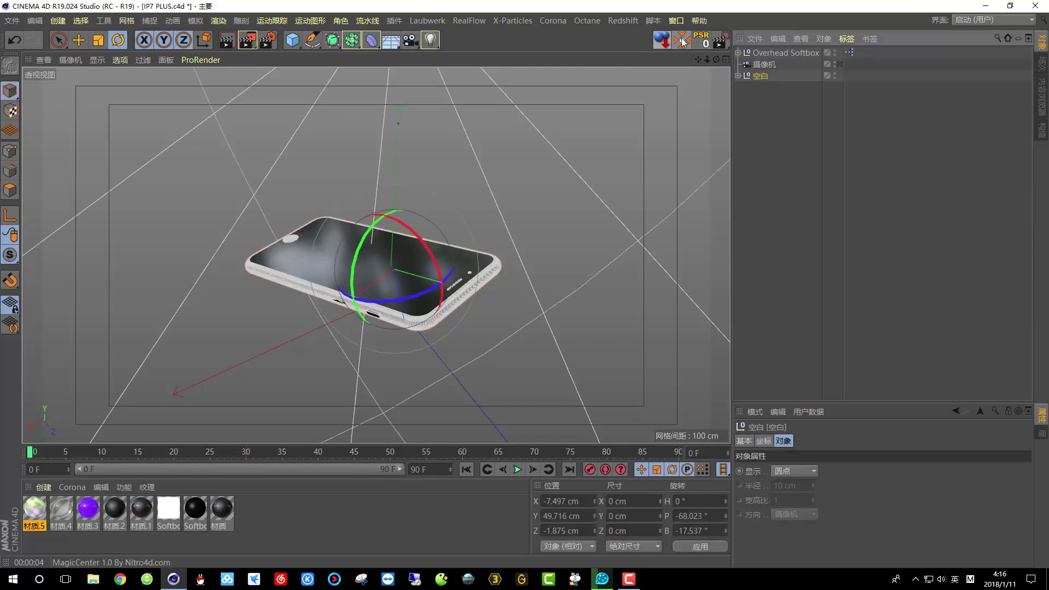
left_click(702, 41)
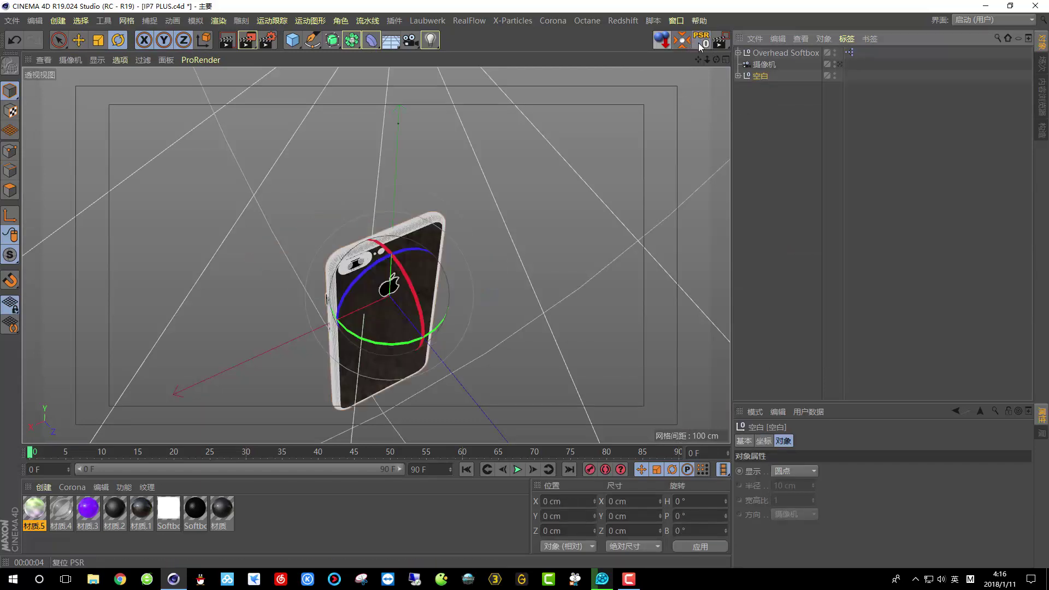
In the front view, offset the background image to 102 horizontally and -53 vertically, placing the phone's front photo behind the model
left_click(726, 59)
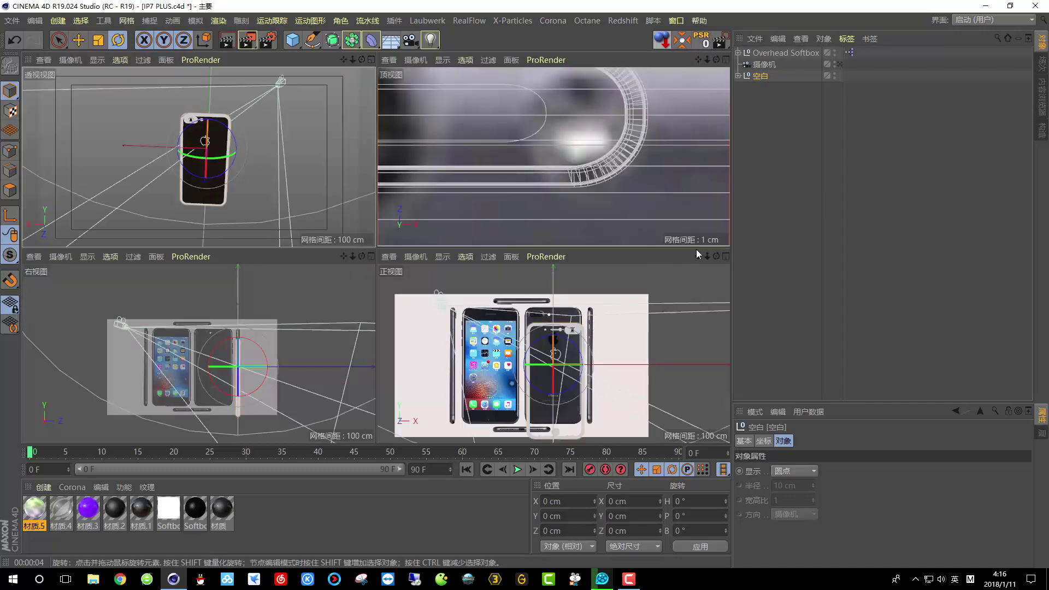
left_click(725, 256)
scroll(352, 262, "up", 3)
scroll(352, 262, "down", 4)
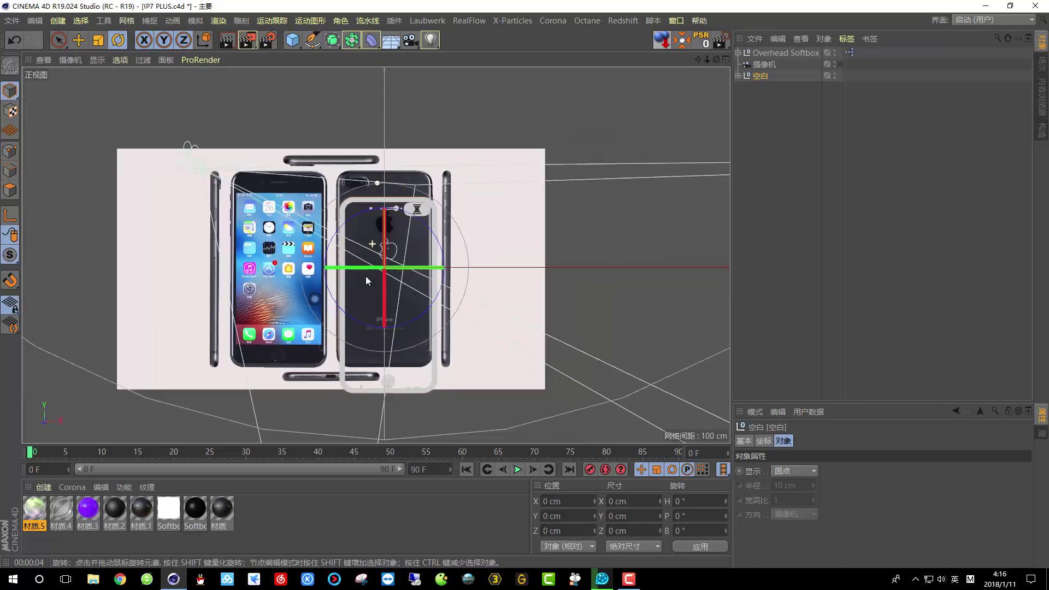
scroll(365, 277, "up", 2)
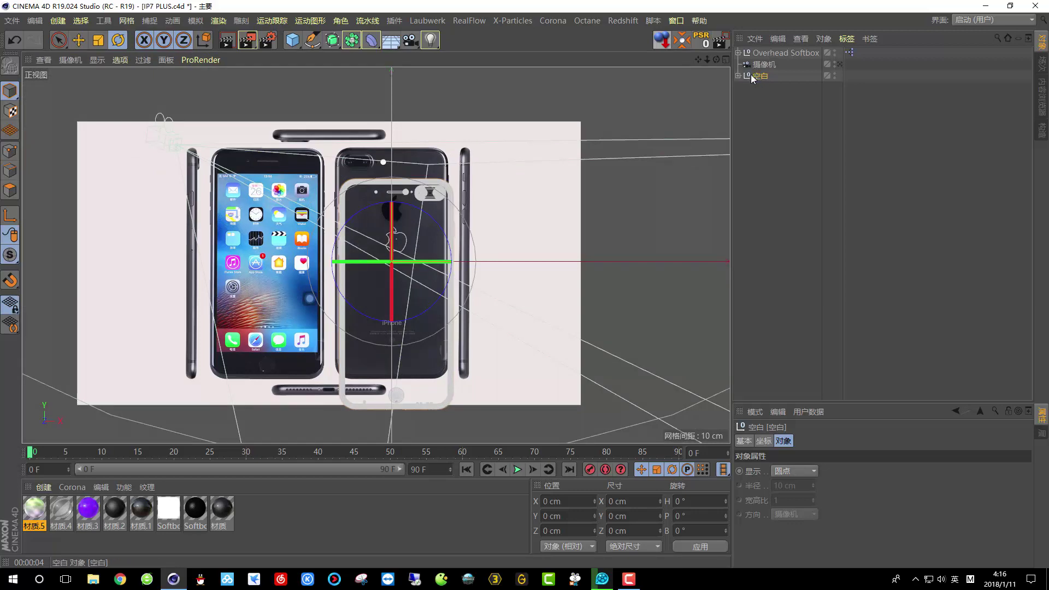
key("shift+v")
left_click_drag(907, 400, 923, 264)
mouse_move(823, 404)
left_mouse_down()
mouse_move(886, 403)
mouse_move(795, 416)
mouse_move(825, 417)
left_mouse_up()
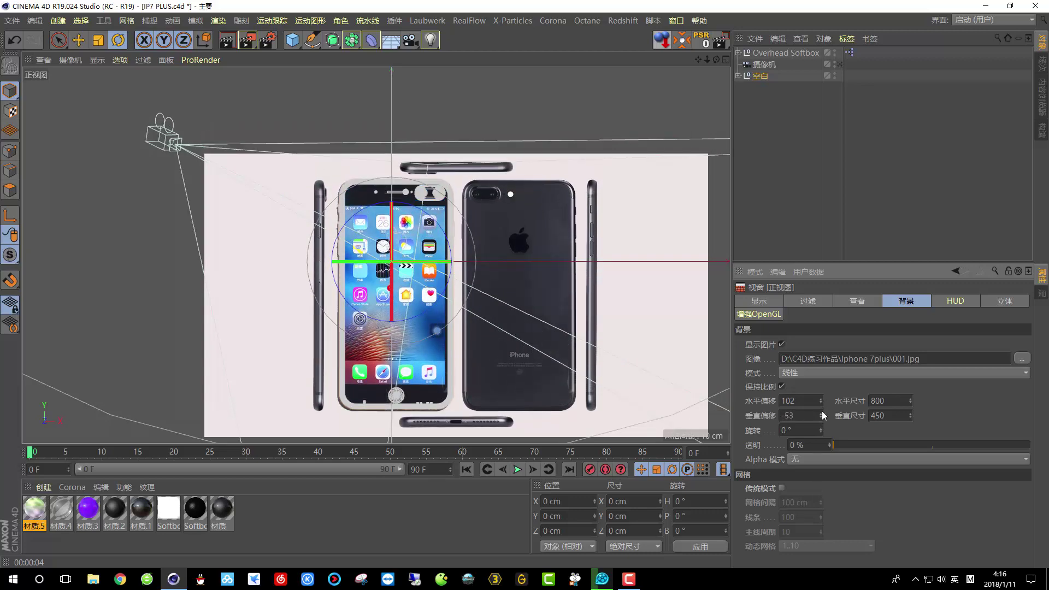
Fine-tune the front view background's horizontal offset to 105 so the photo's outline matches the phone model's sides
scroll(373, 201, "up", 6)
scroll(607, 158, "down", 3)
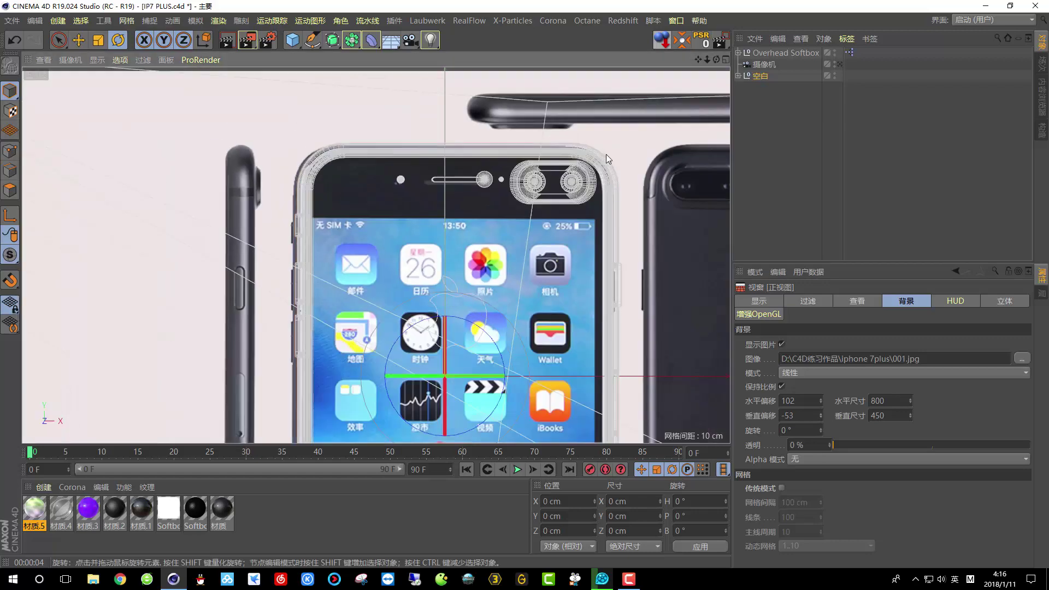
scroll(653, 270, "up", 3)
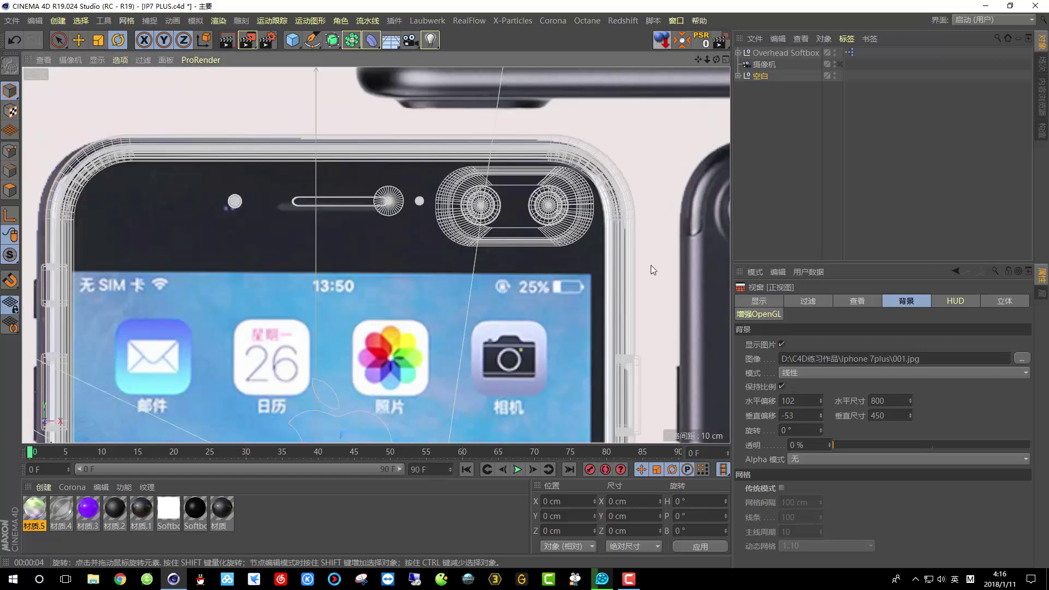
left_click(820, 404)
left_click(820, 403)
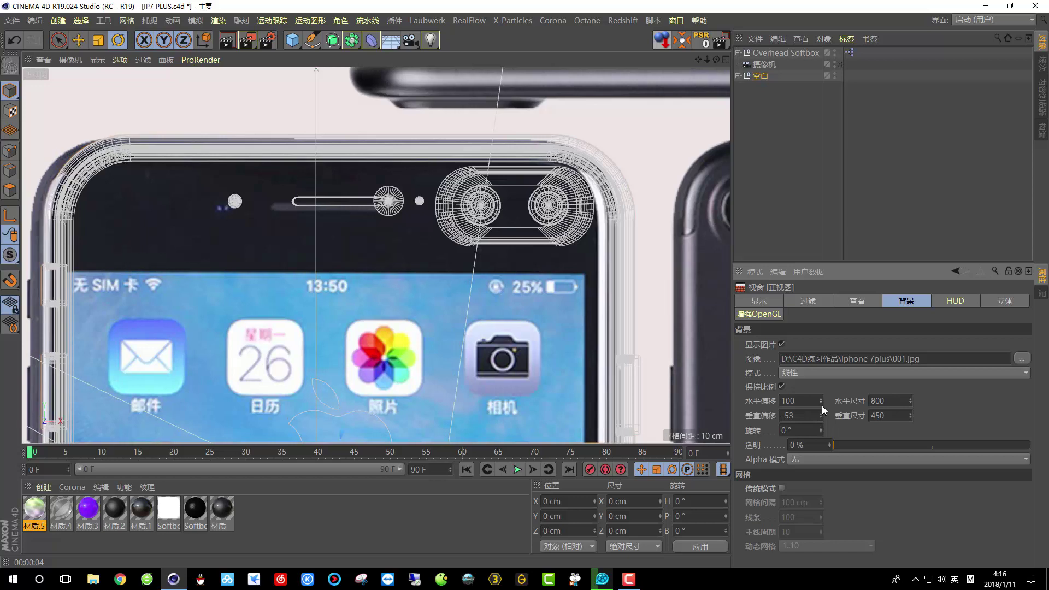
left_click(821, 403)
left_click(820, 398)
left_click(820, 399)
left_click(820, 399)
left_click(821, 398)
left_click(821, 398)
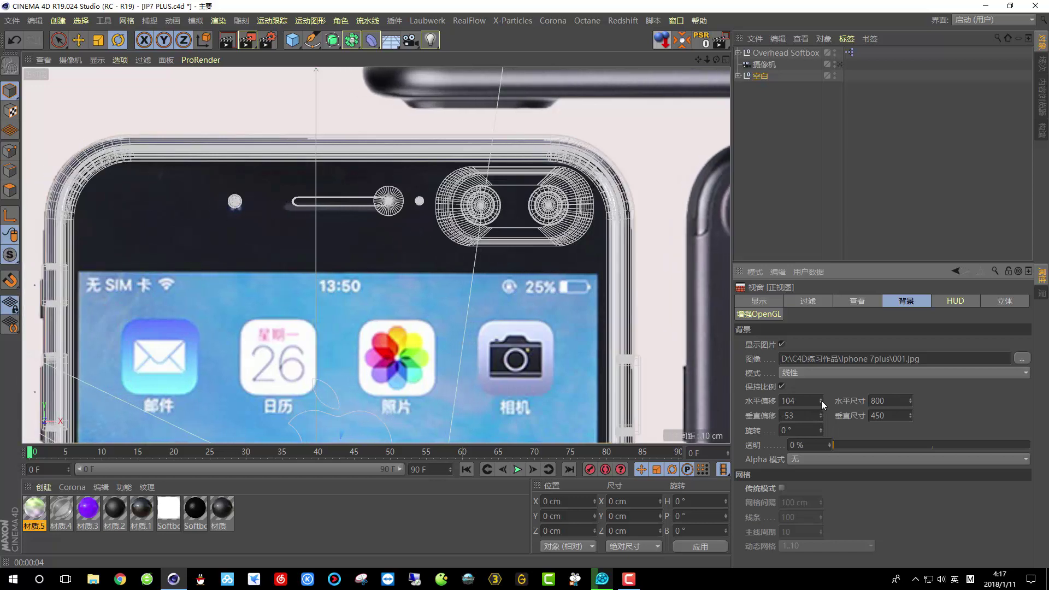
left_click(821, 404)
left_click(820, 399)
left_click(820, 399)
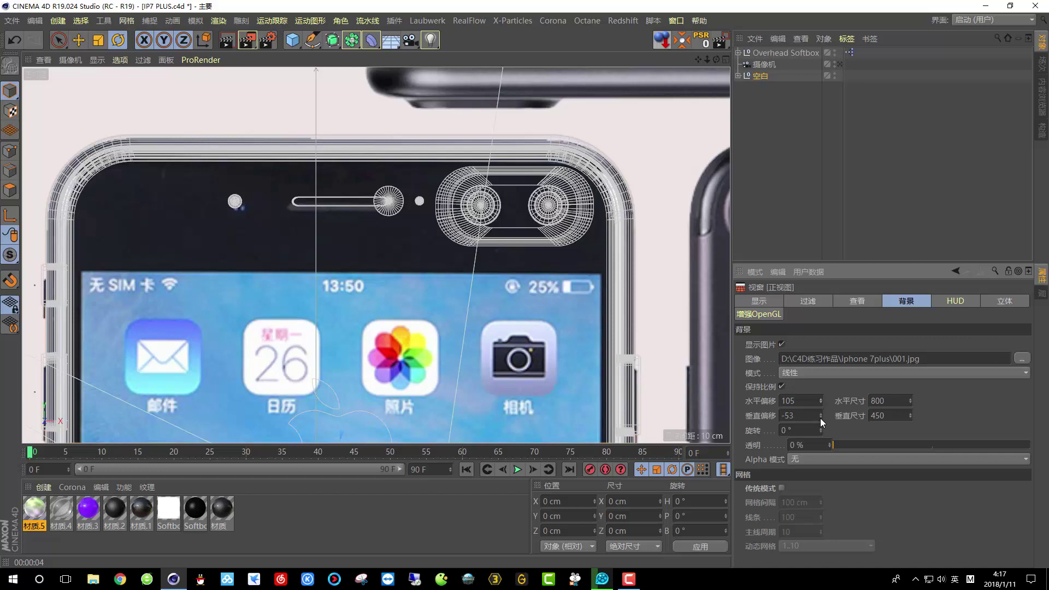
Set the front view background's vertical offset to -52 to align the photo with the model's upper edge
left_click(822, 417)
left_click(820, 412)
left_click(820, 412)
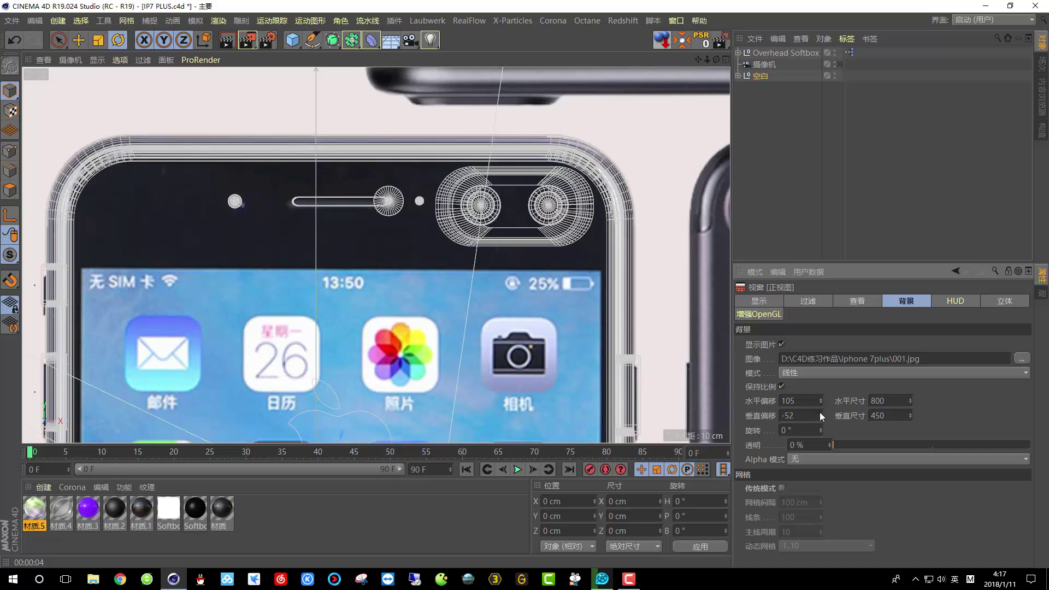
scroll(537, 271, "down", 10)
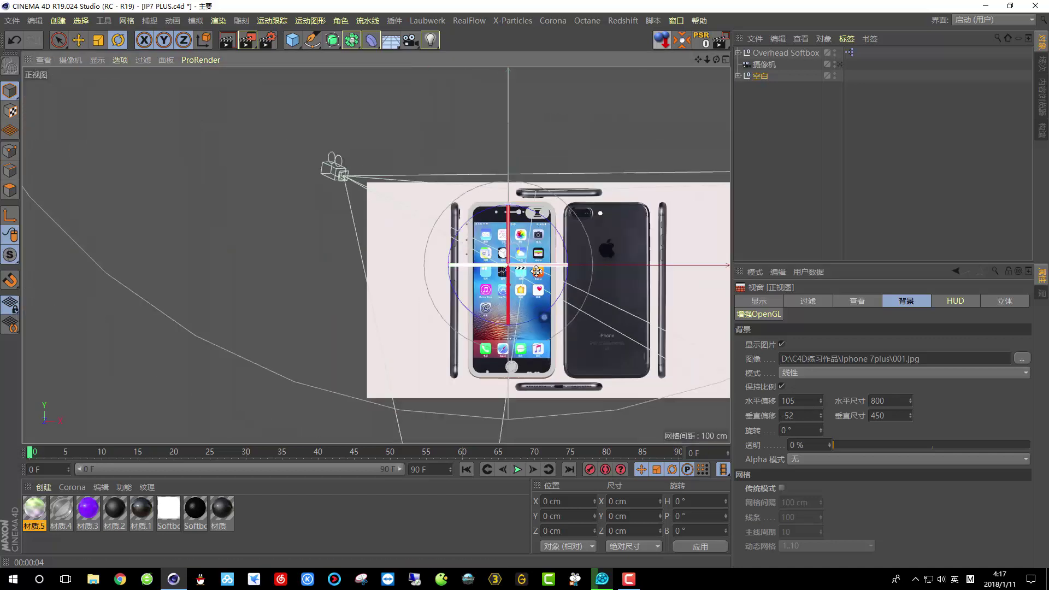
scroll(537, 271, "up", 4)
Turn the perspective view to the phone's front, select the IKRAN screen mesh within 布尔.1 and switch to edge editing
left_click(726, 59)
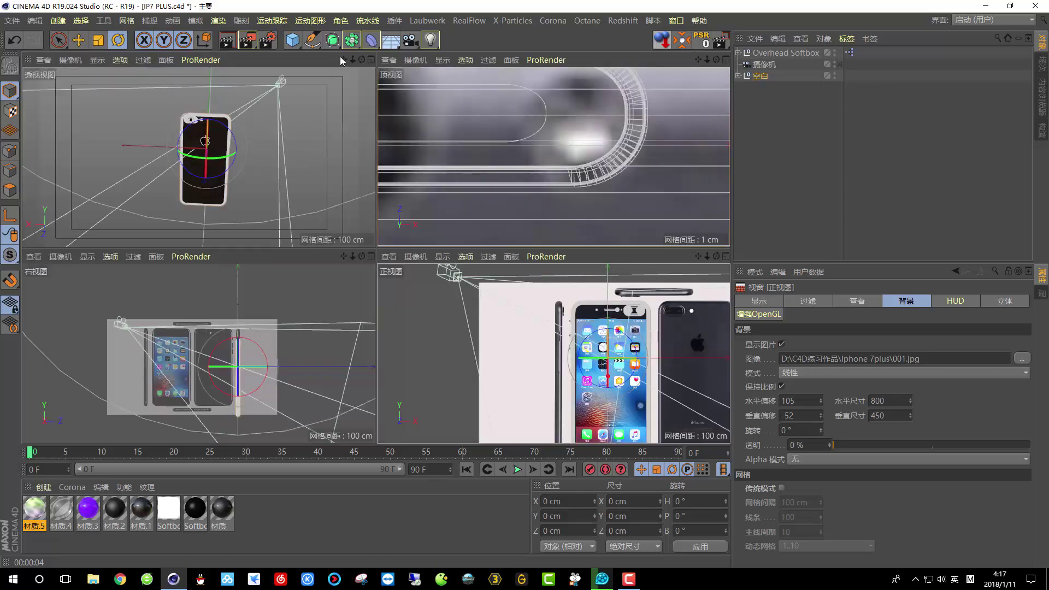
left_click(372, 59)
left_click_drag(424, 220, 188, 214, "alt")
middle_click_drag(481, 240, 290, 232, "alt")
scroll(290, 233, "up", 5)
left_click_drag(271, 207, 230, 145, "alt")
middle_click_drag(293, 204, 330, 234, "alt")
scroll(326, 223, "up", 5)
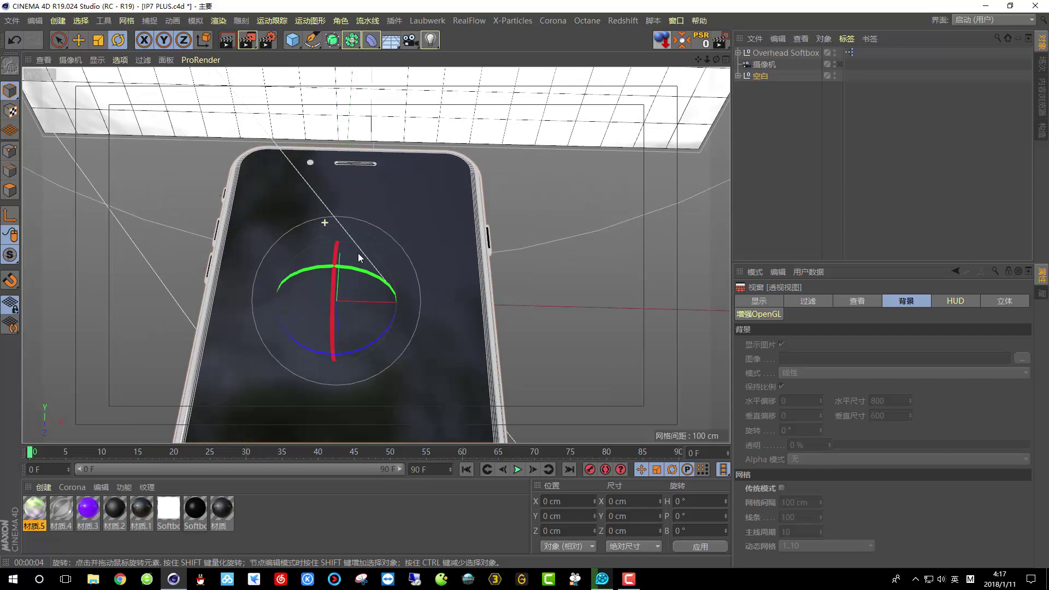
left_click_drag(358, 254, 385, 343, "alt")
left_click(408, 267)
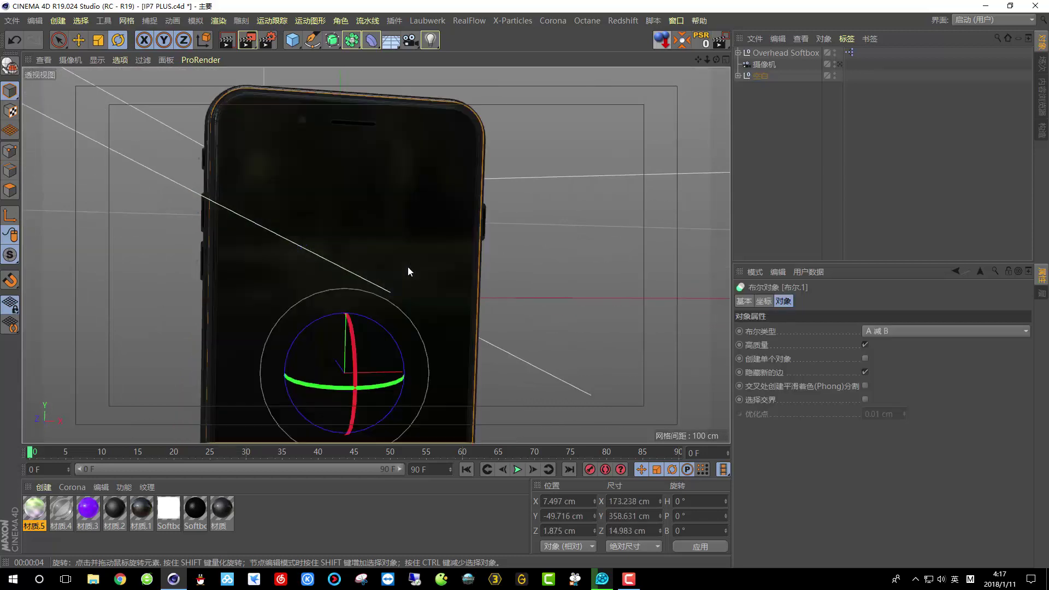
left_click(738, 75)
left_click(751, 145)
left_click(790, 180)
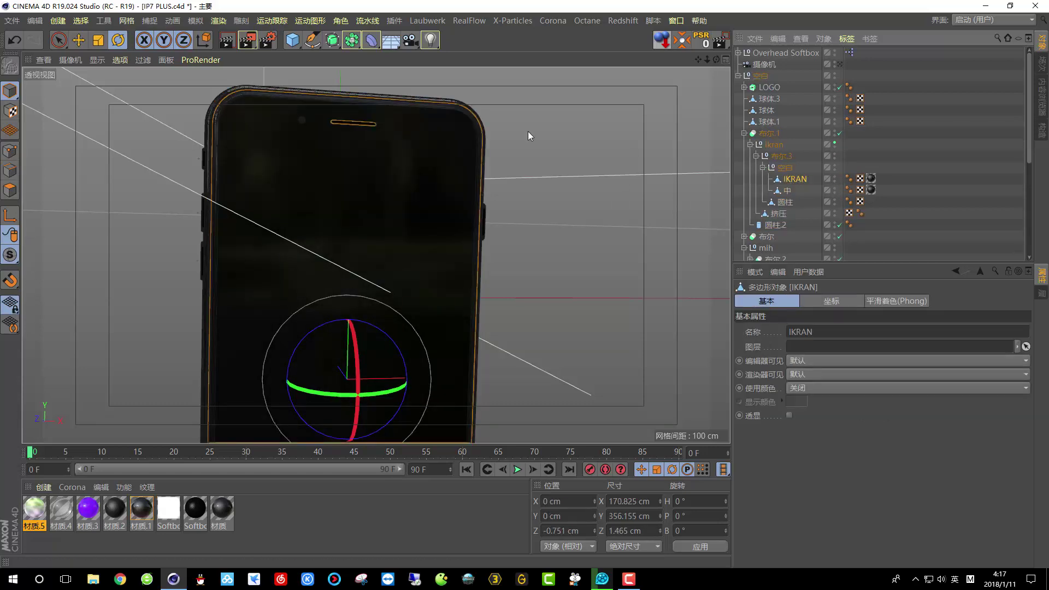
left_click(12, 186)
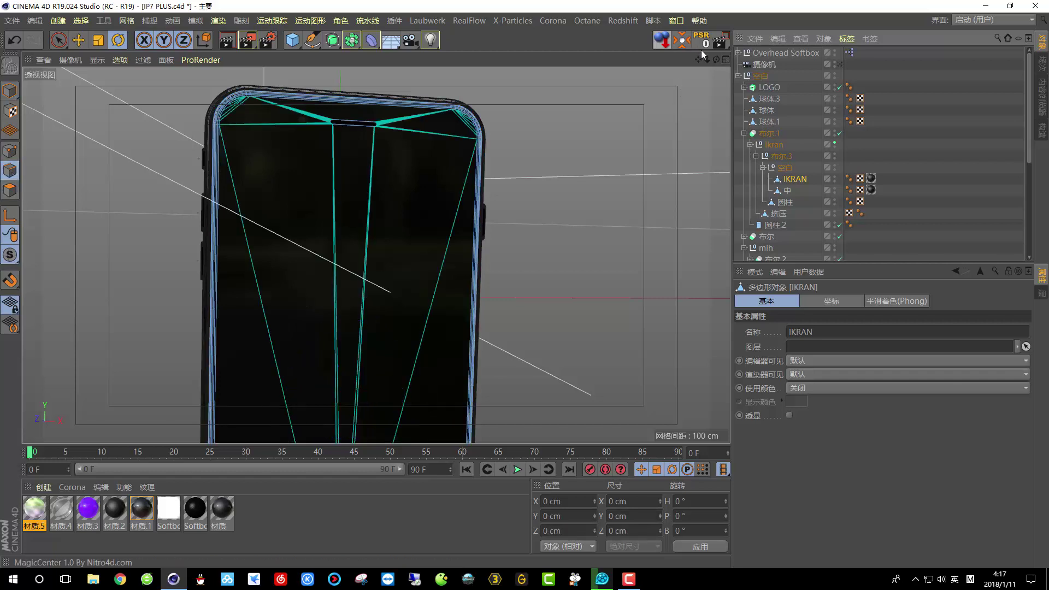
In the front view, cut the IKRAN mesh with a horizontal Line Cut along the upper border of the display in the photo
left_click(725, 60)
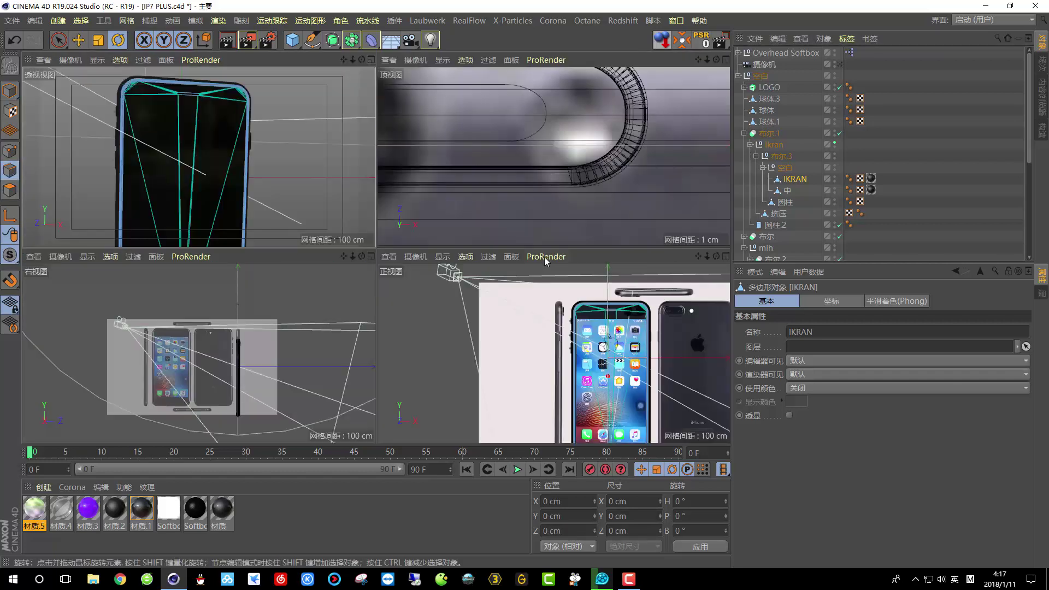
left_click(725, 257)
scroll(533, 173, "up", 6)
scroll(530, 174, "up", 3)
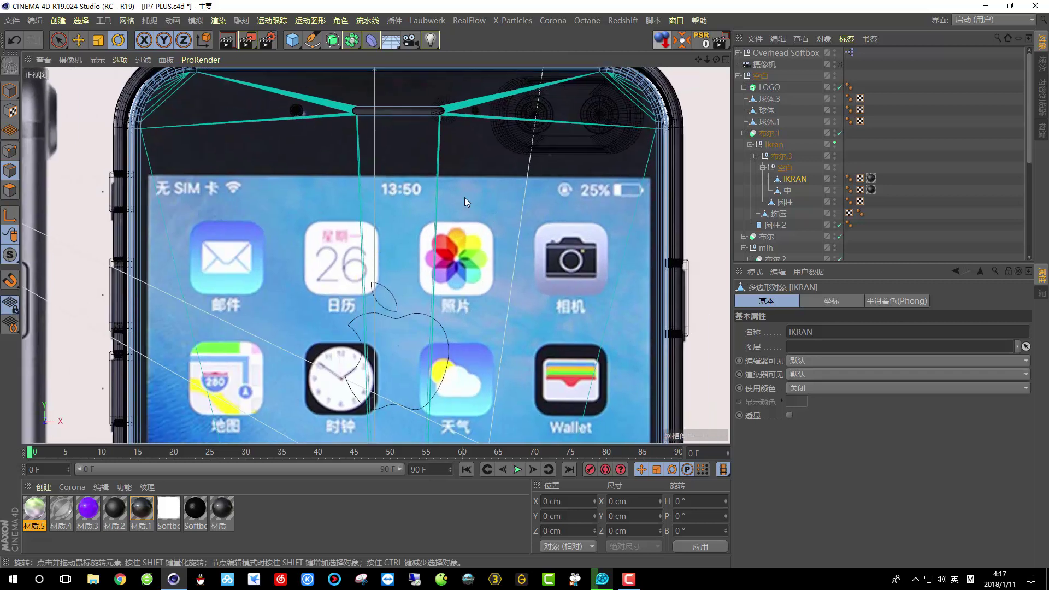
right_click(363, 162)
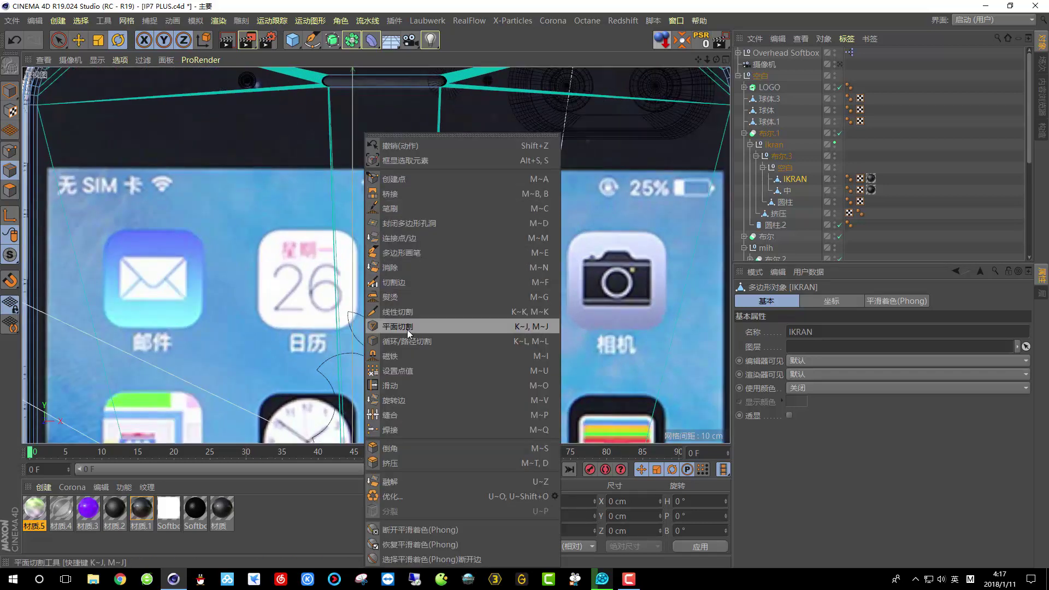
left_click(401, 313)
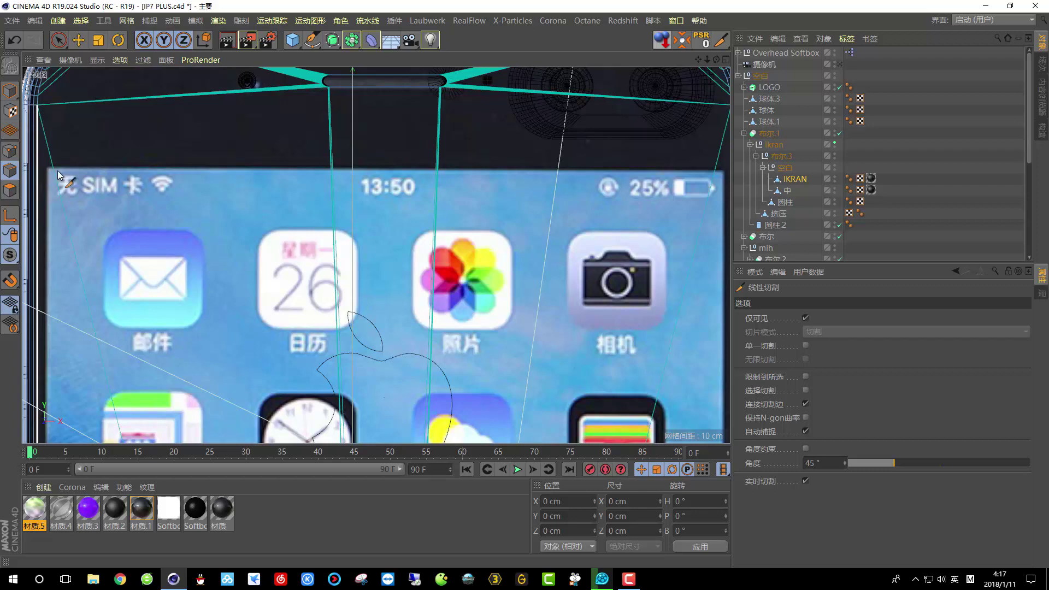
left_click(35, 165)
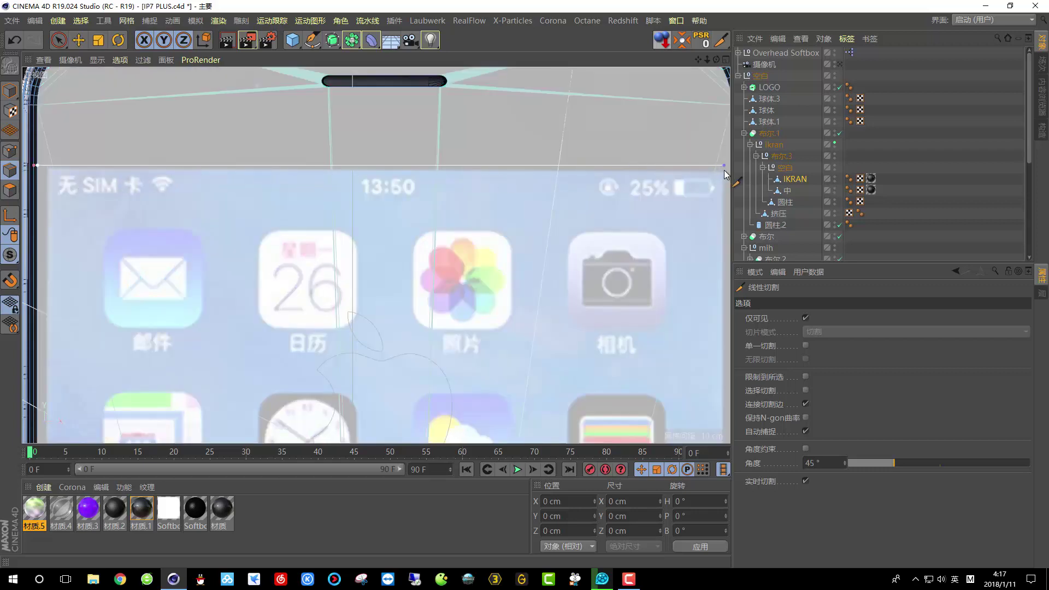
left_click(725, 166)
scroll(492, 188, "down", 6)
scroll(683, 174, "up", 3)
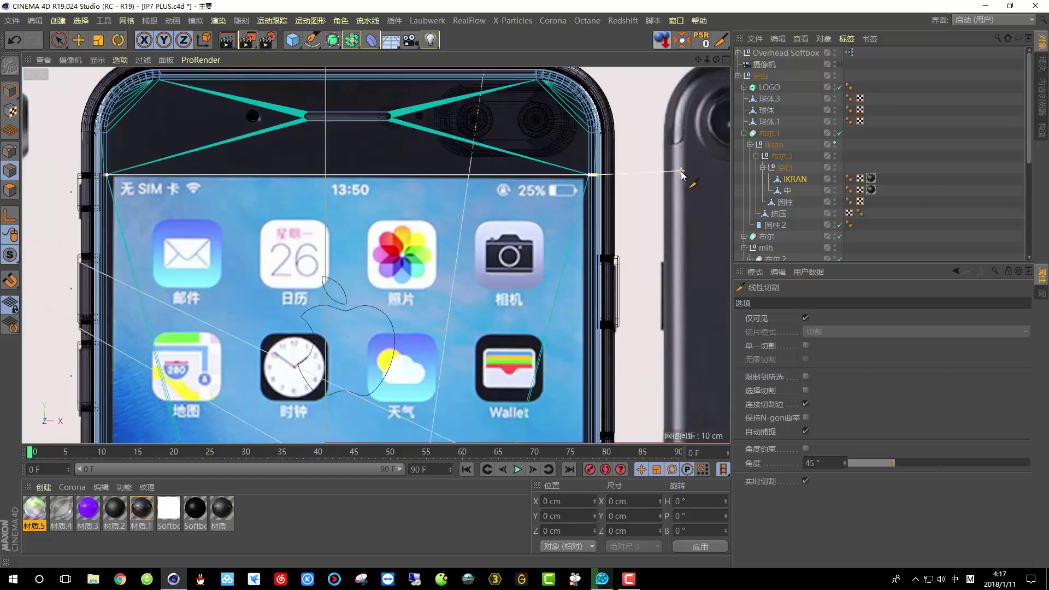
scroll(682, 174, "up", 2)
key("space")
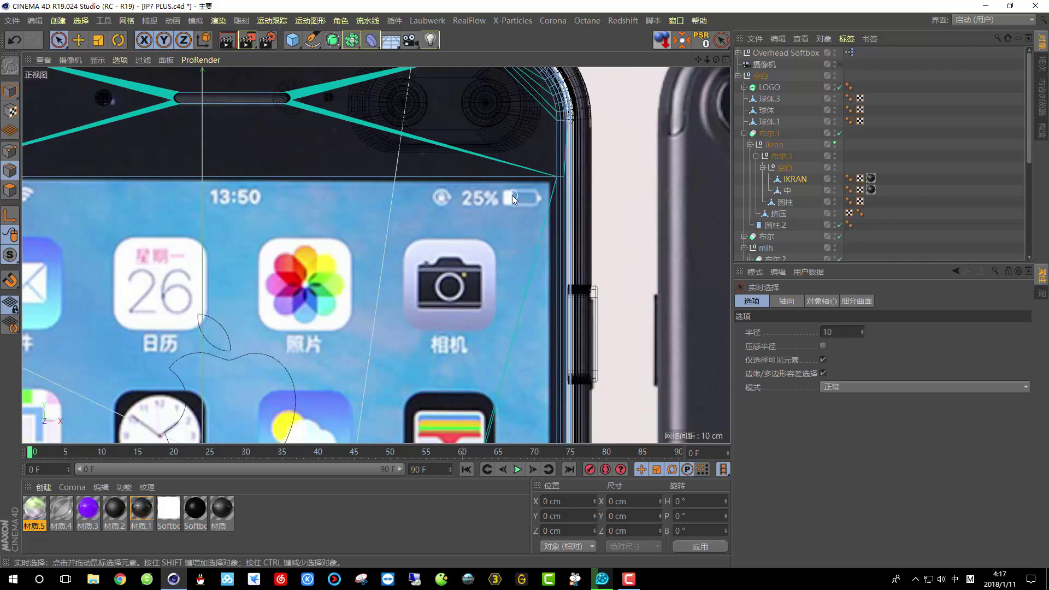
Add a second horizontal Line Cut across the IKRAN mesh along the display's lower border, just above the home button
scroll(513, 189, "down", 6)
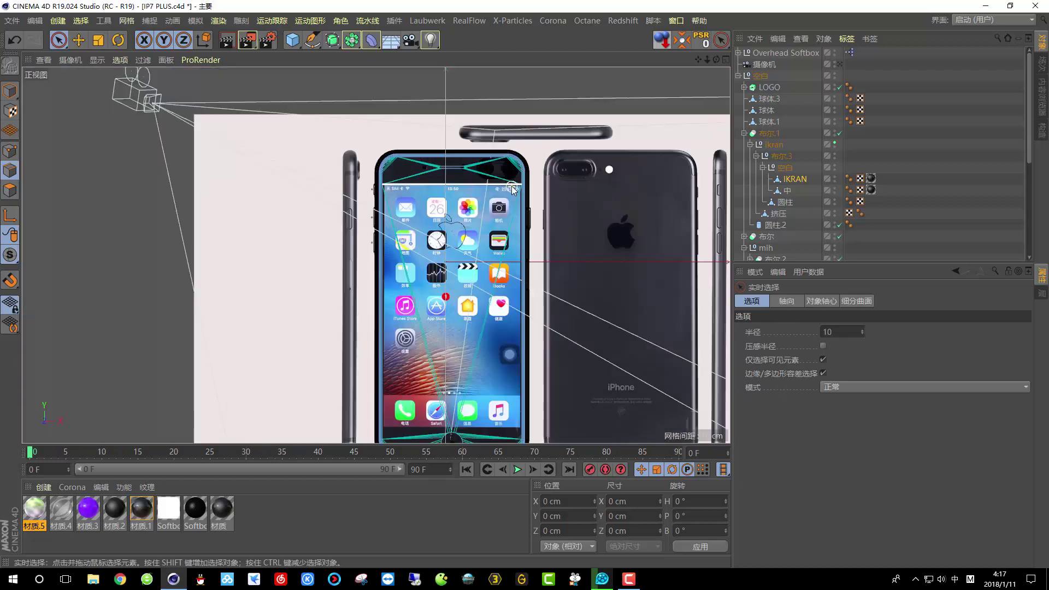
scroll(485, 344, "up", 8)
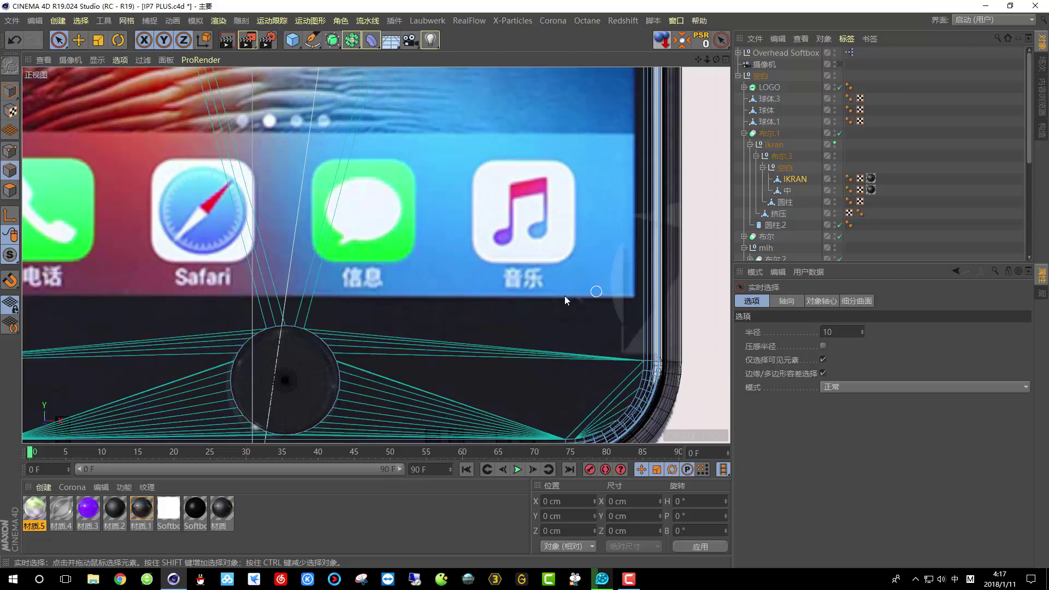
scroll(405, 304, "up", 1)
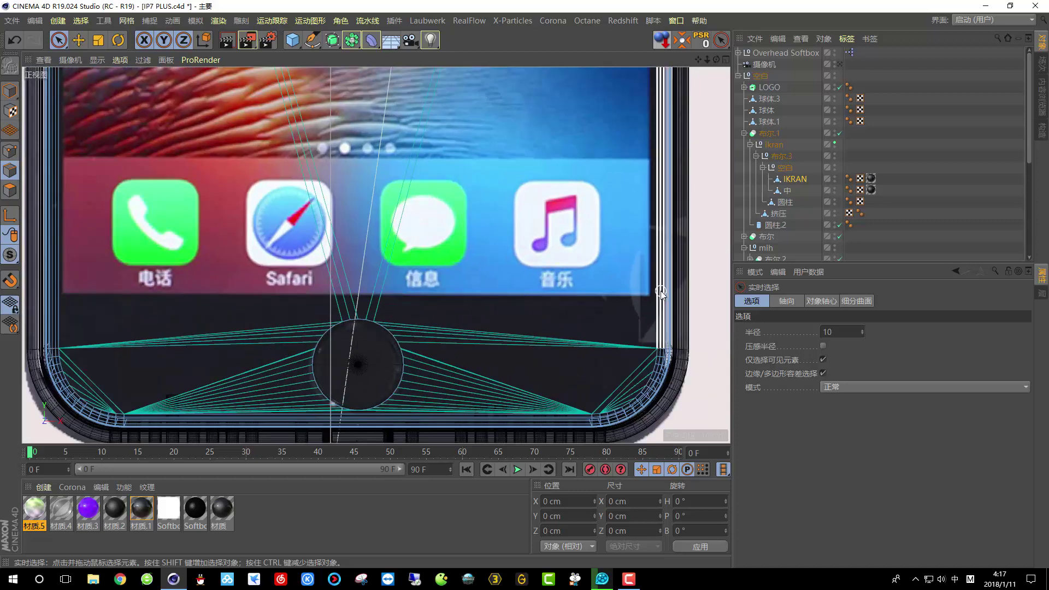
key("k")
key("k")
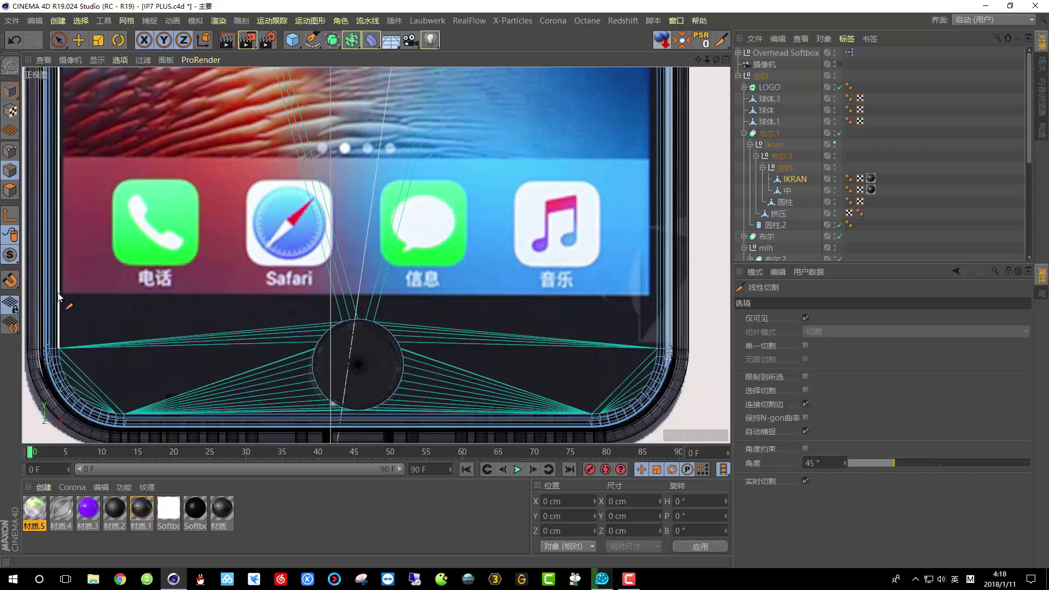
left_click(59, 294)
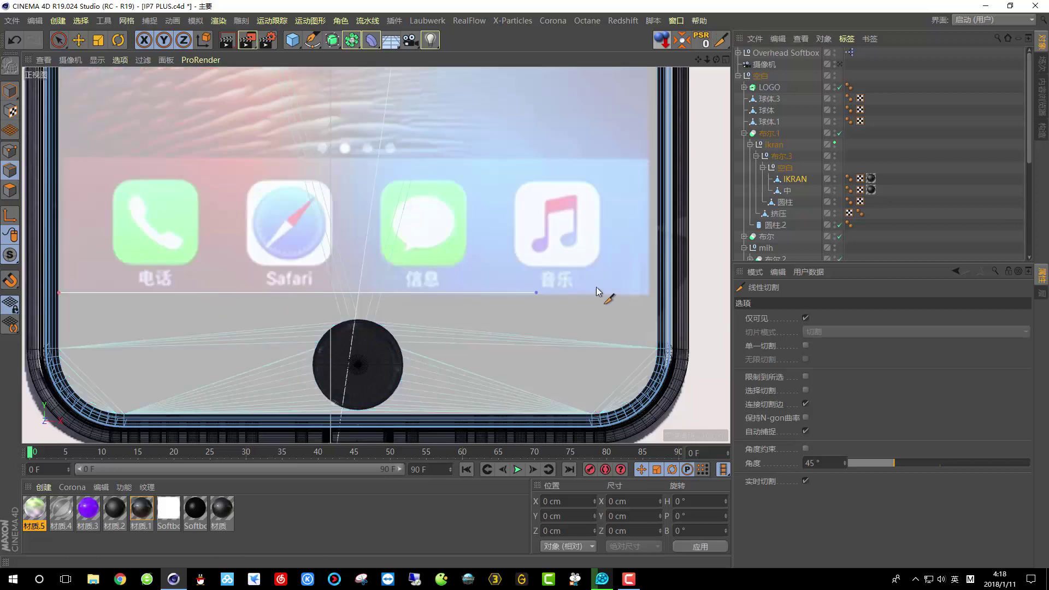
left_click(659, 293)
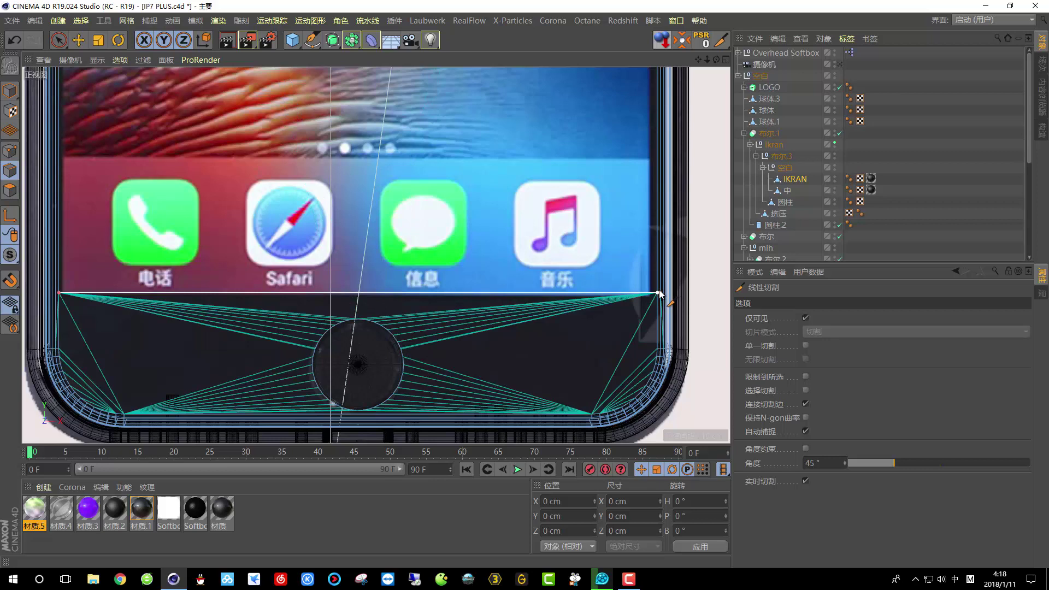
key("space")
scroll(541, 402, "down", 5)
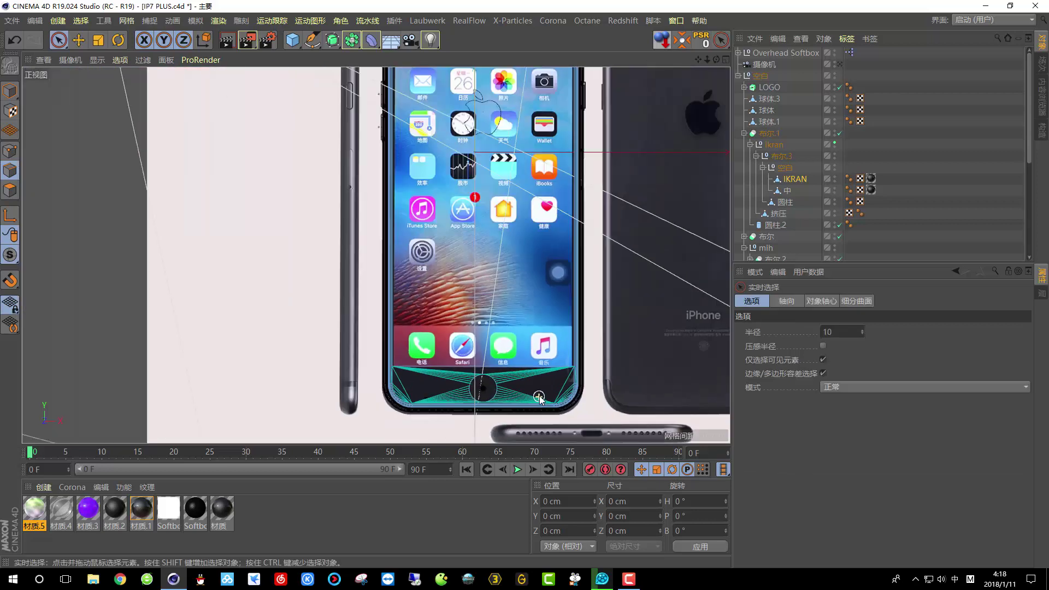
Activate the Line Cut tool and collapse the material and coordinate managers to enlarge the front view
scroll(537, 167, "up", 6)
middle_click_drag(537, 167, 498, 122, "alt")
key("space")
scroll(501, 116, "down", 4)
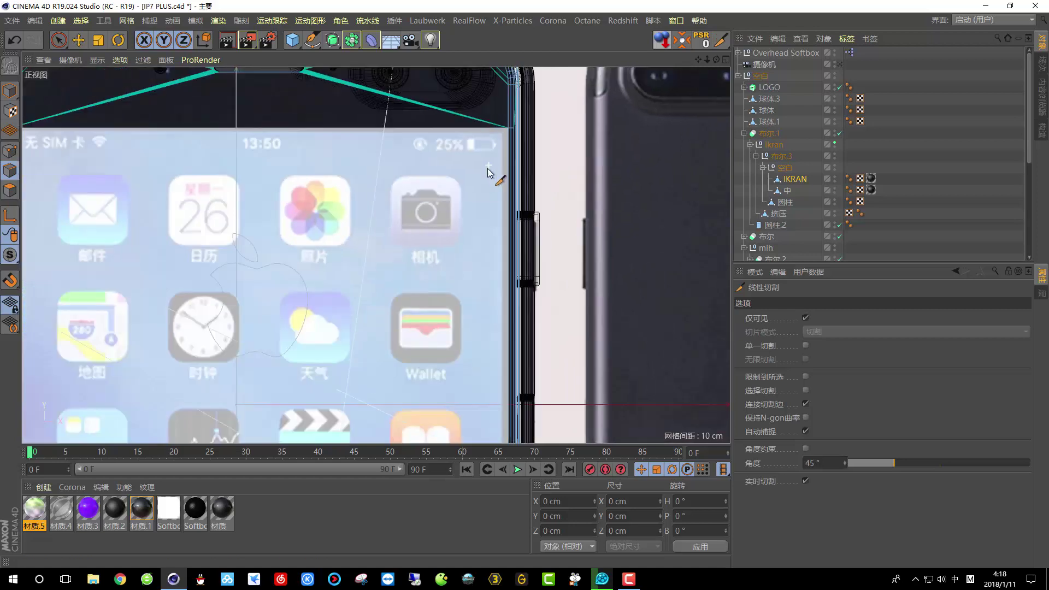
scroll(503, 145, "up", 5)
scroll(502, 146, "down", 5)
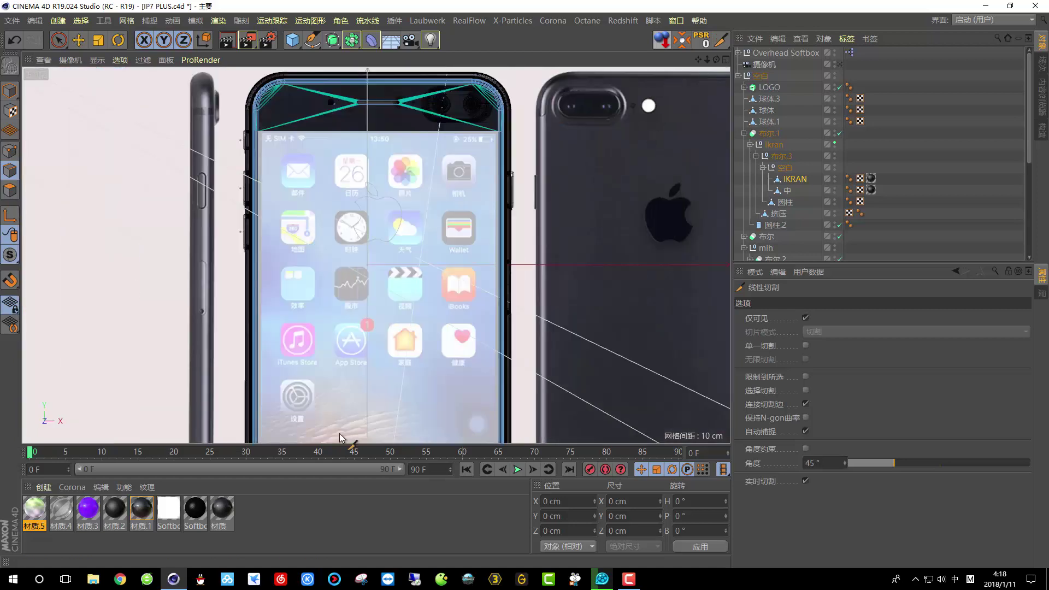
left_click(30, 486, "ctrl")
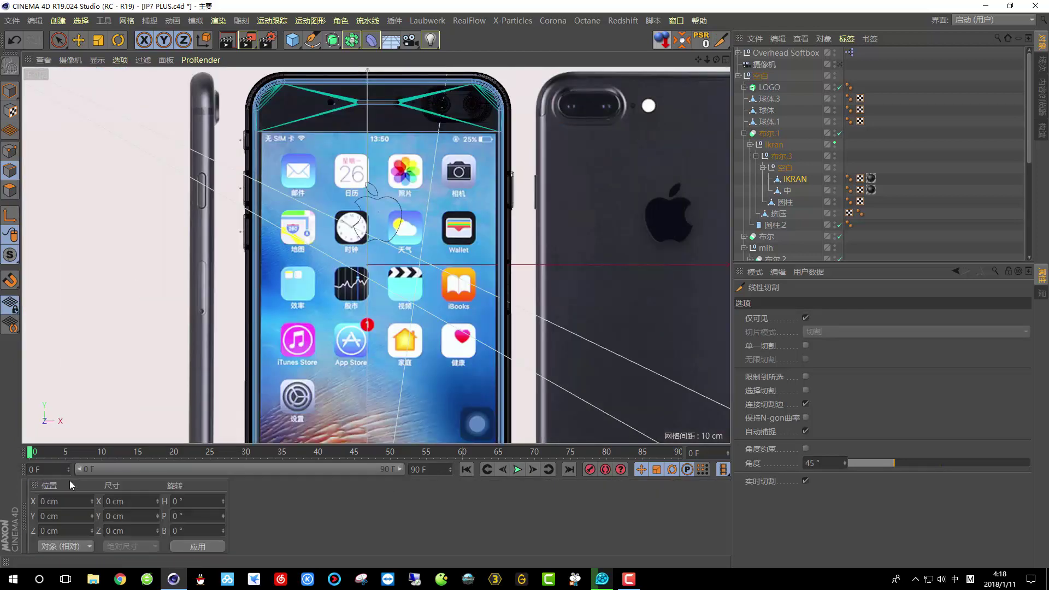
left_click(39, 486, "ctrl")
scroll(506, 168, "up", 3)
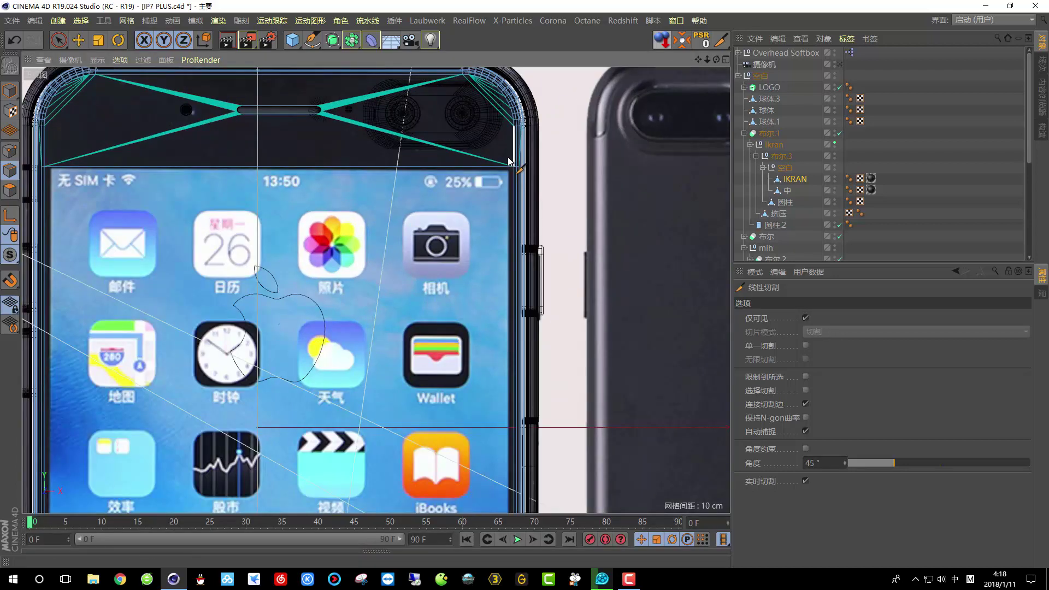
key("ctrl+z")
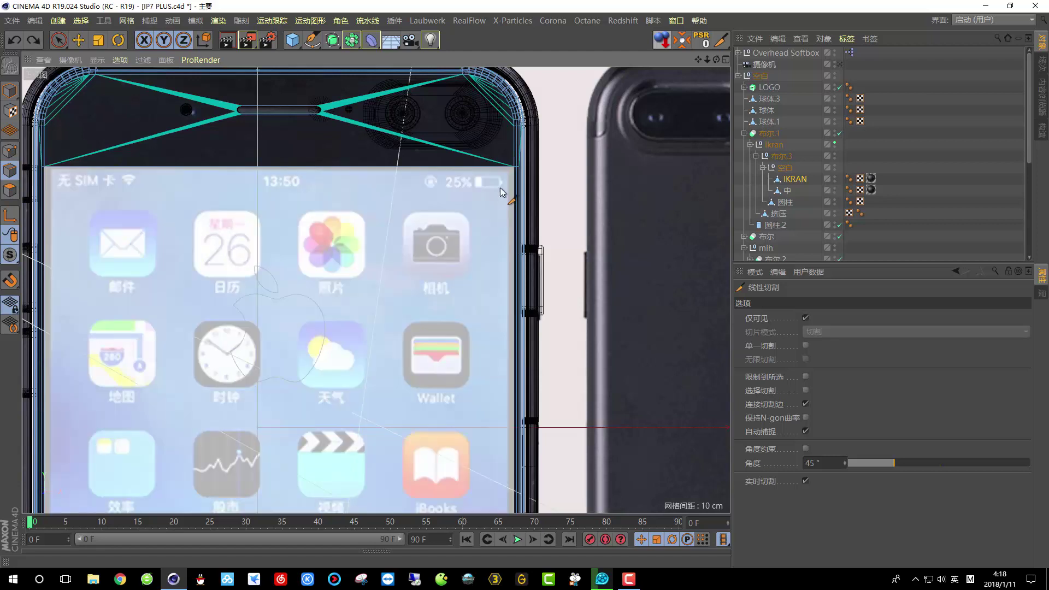
left_click(507, 156)
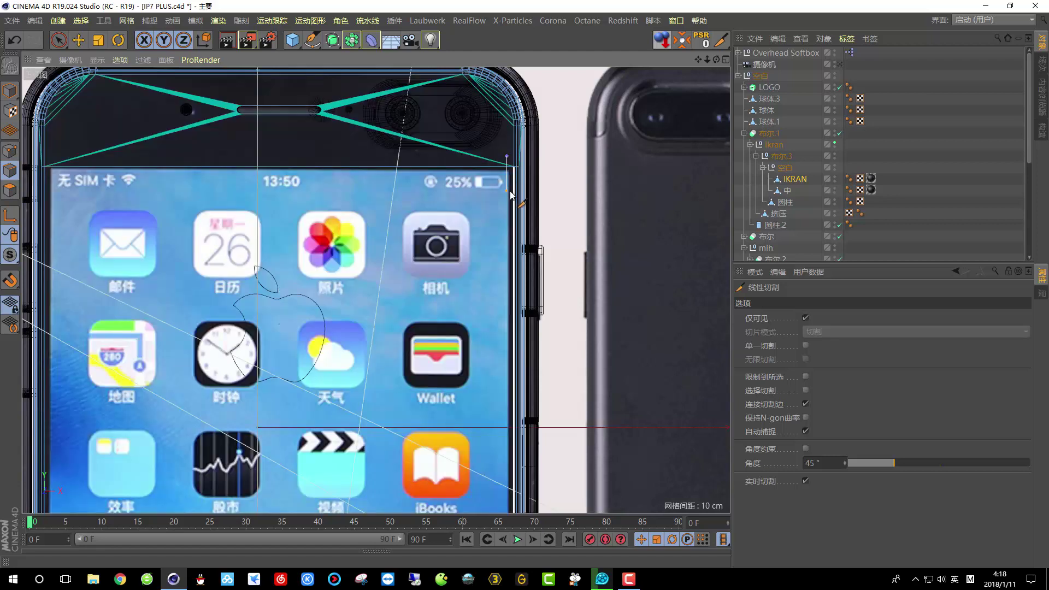
key("Escape")
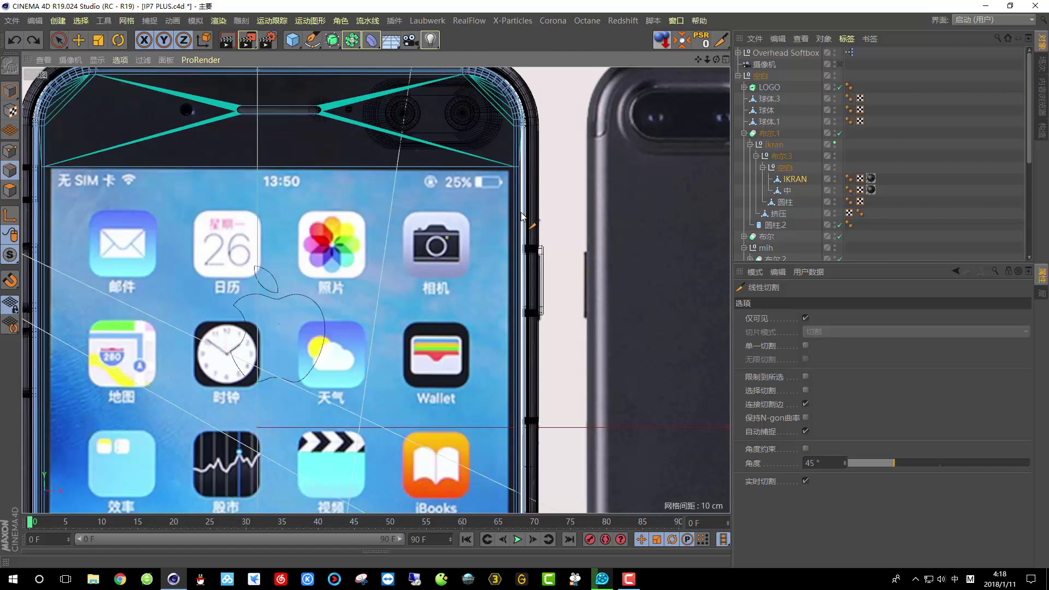
left_click(511, 165)
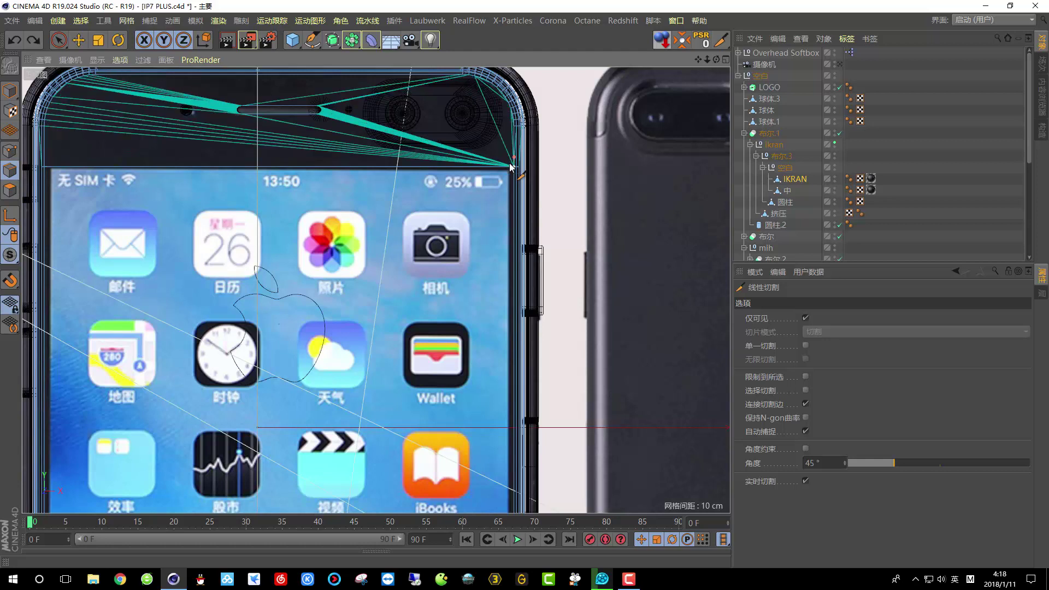
key("Escape")
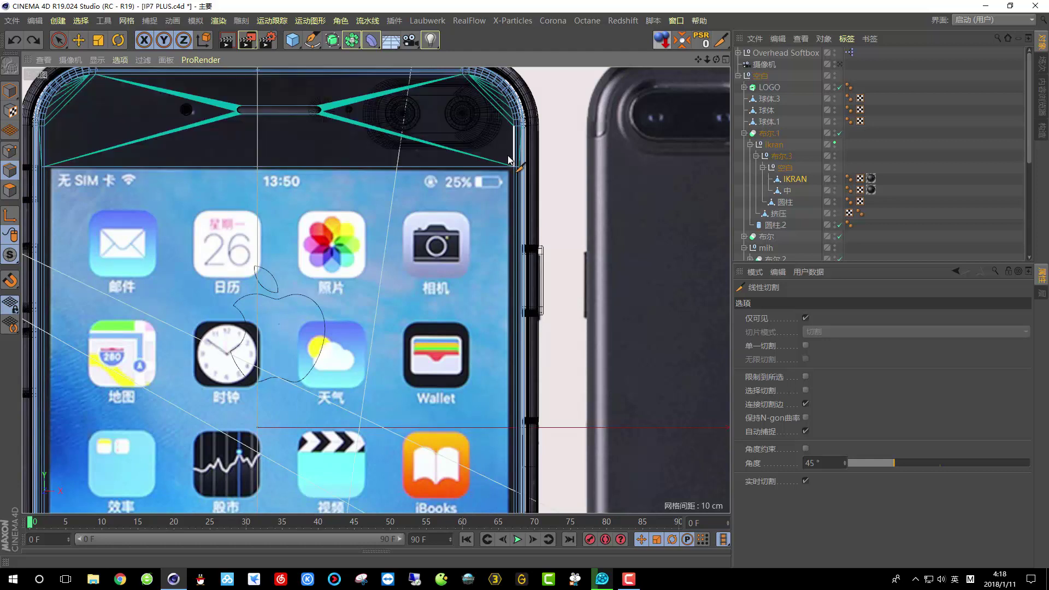
Cut the IKRAN mesh vertically along the display's right border in the photo, from above the upper cut to below the lower cut
left_click(508, 157)
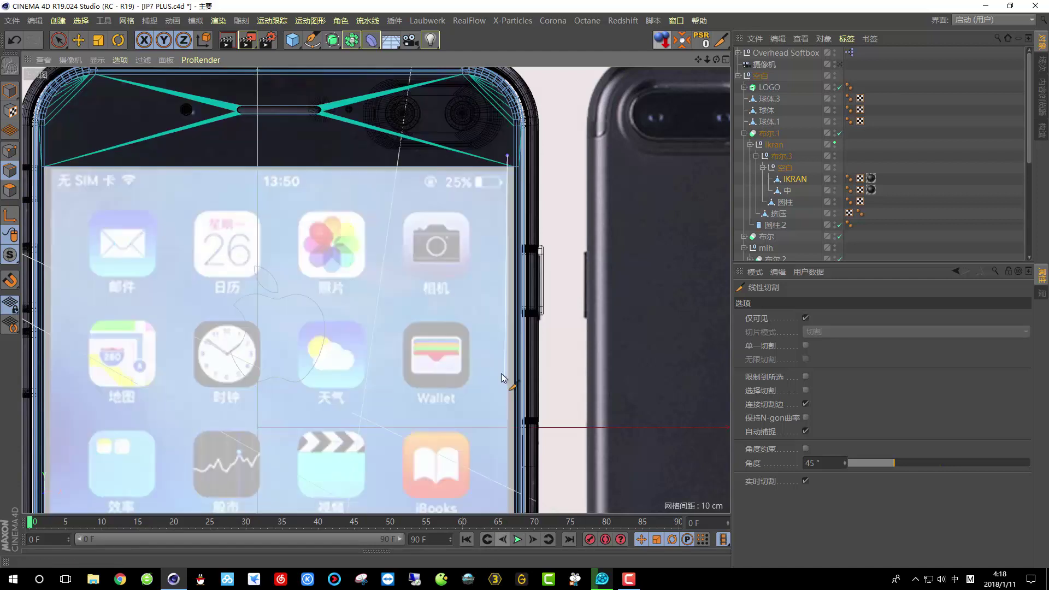
scroll(304, 276, "down", 5)
scroll(335, 293, "up", 2)
scroll(475, 388, "up", 6)
scroll(475, 388, "up", 3)
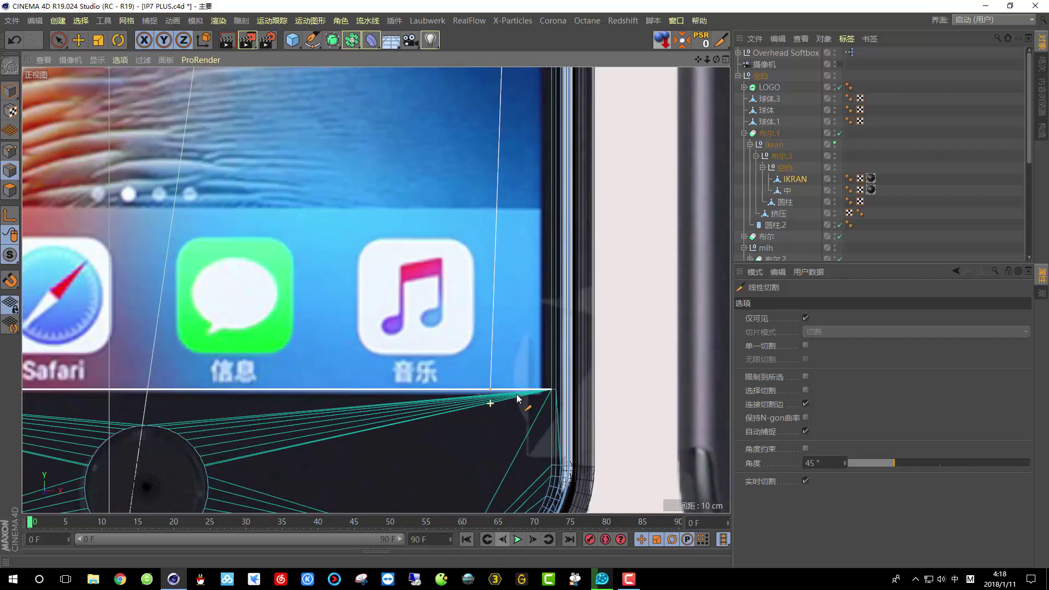
left_click(542, 405)
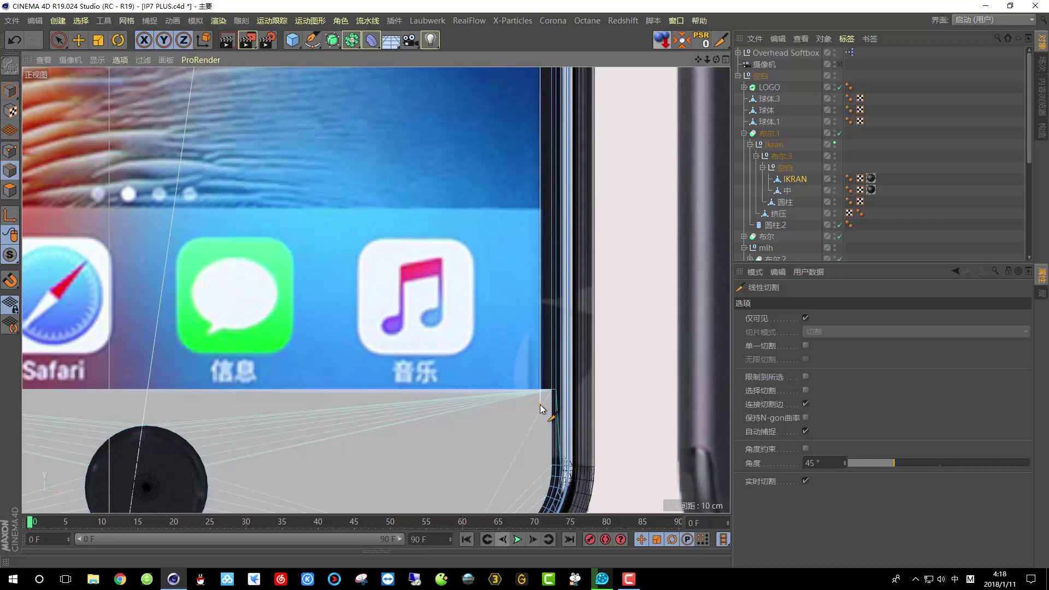
left_click(541, 407)
key("space")
scroll(534, 434, "down", 5)
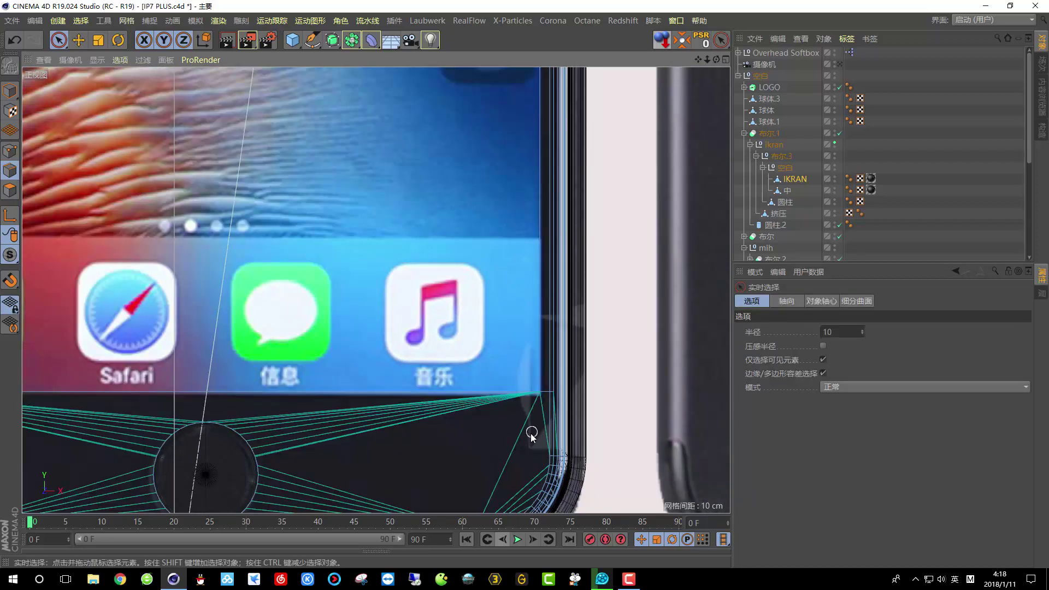
Add a vertical Line Cut to the IKRAN mesh along the display's left border, crossing both horizontal cuts
scroll(525, 312, "up", 4)
scroll(533, 329, "down", 3)
scroll(532, 329, "down", 3)
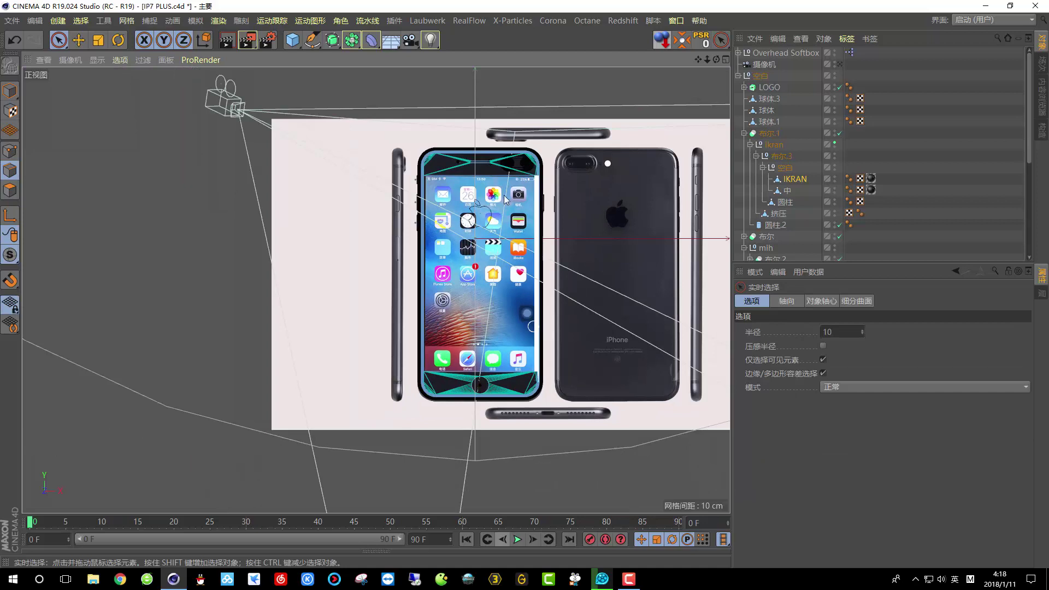
scroll(356, 179, "up", 10)
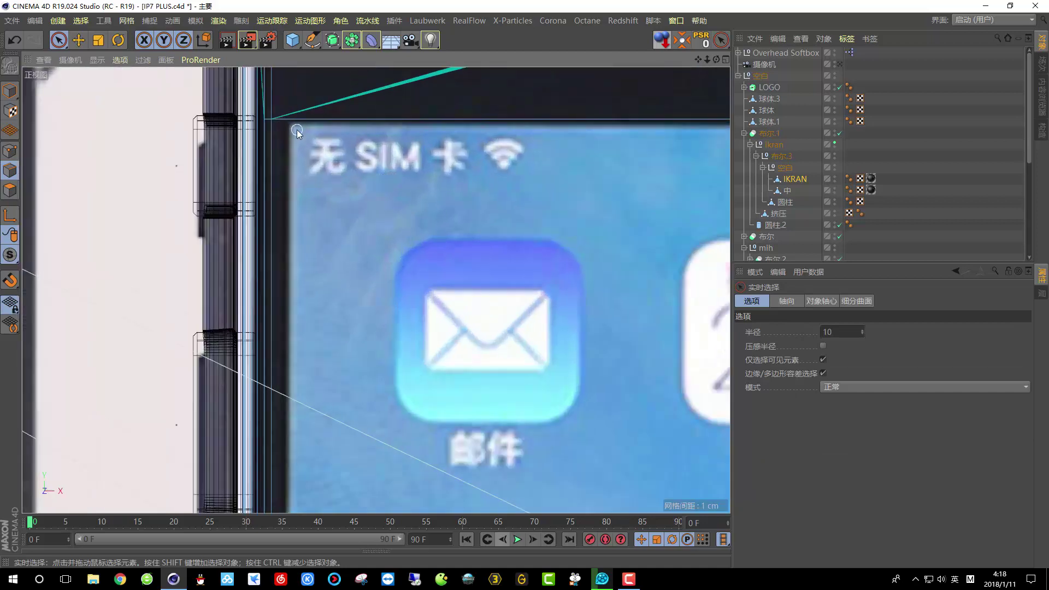
key("space")
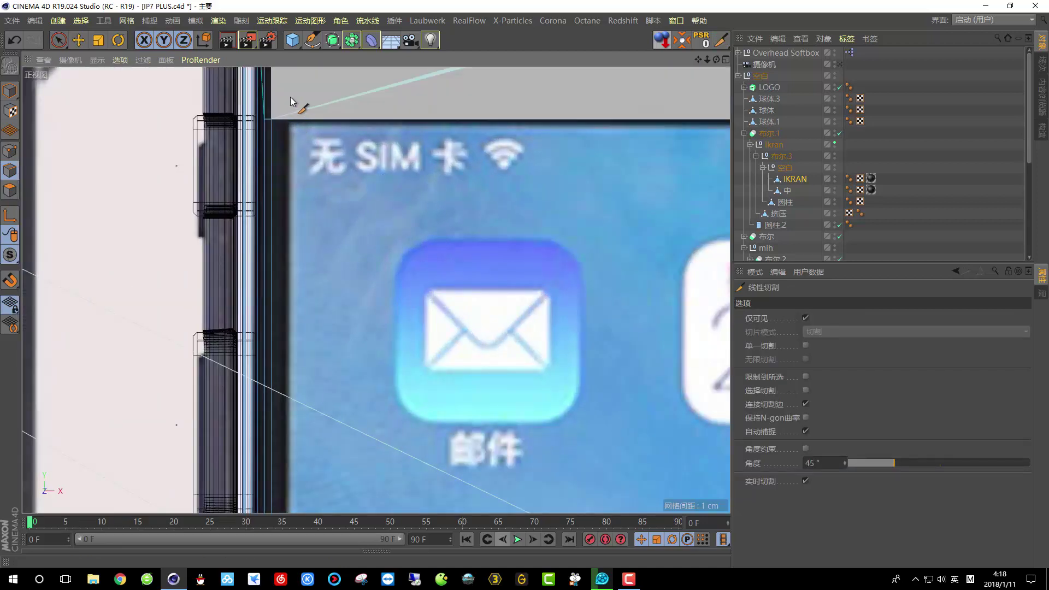
left_click(291, 97)
left_click(291, 224)
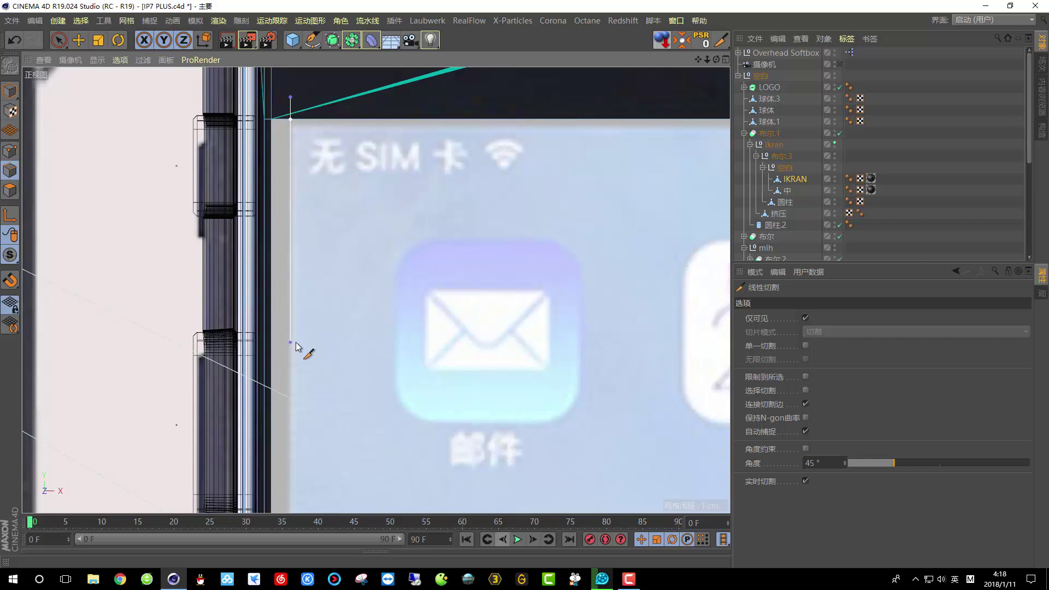
scroll(296, 345, "down", 5)
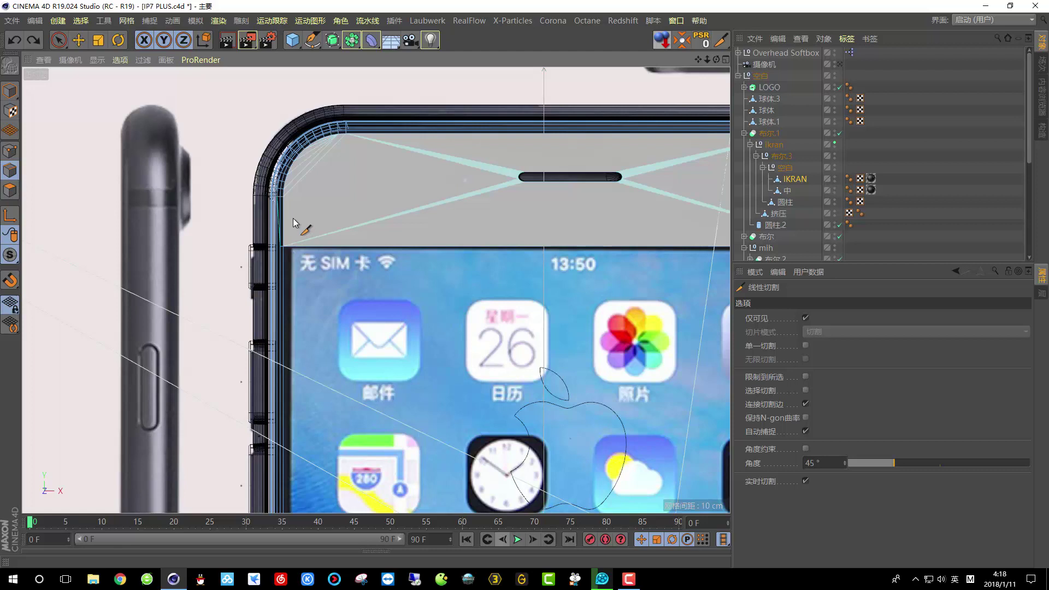
scroll(309, 411, "down", 5)
scroll(310, 411, "down", 4)
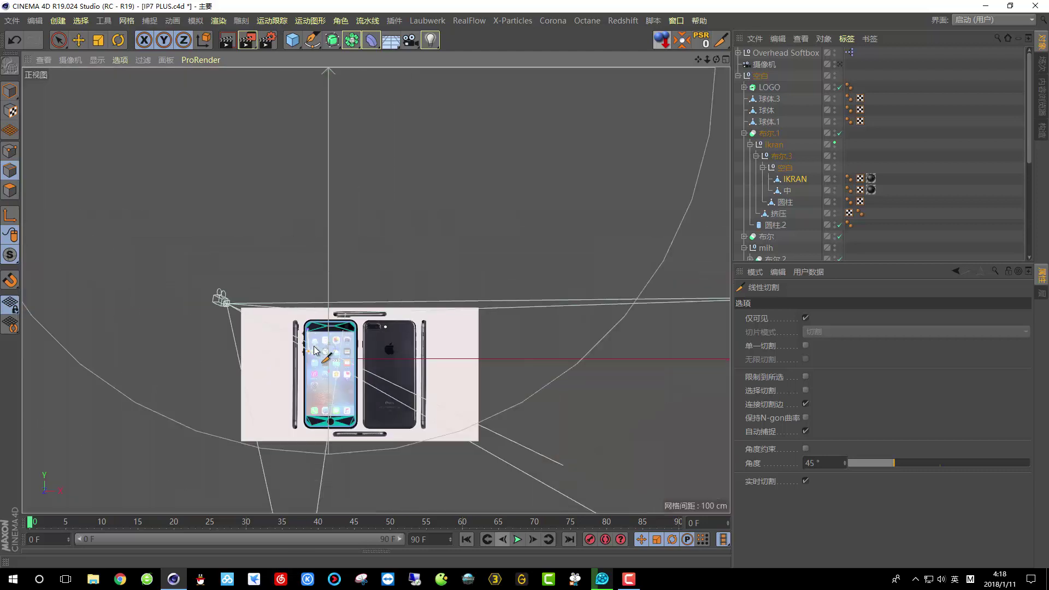
scroll(328, 434, "up", 12)
scroll(339, 257, "up", 2)
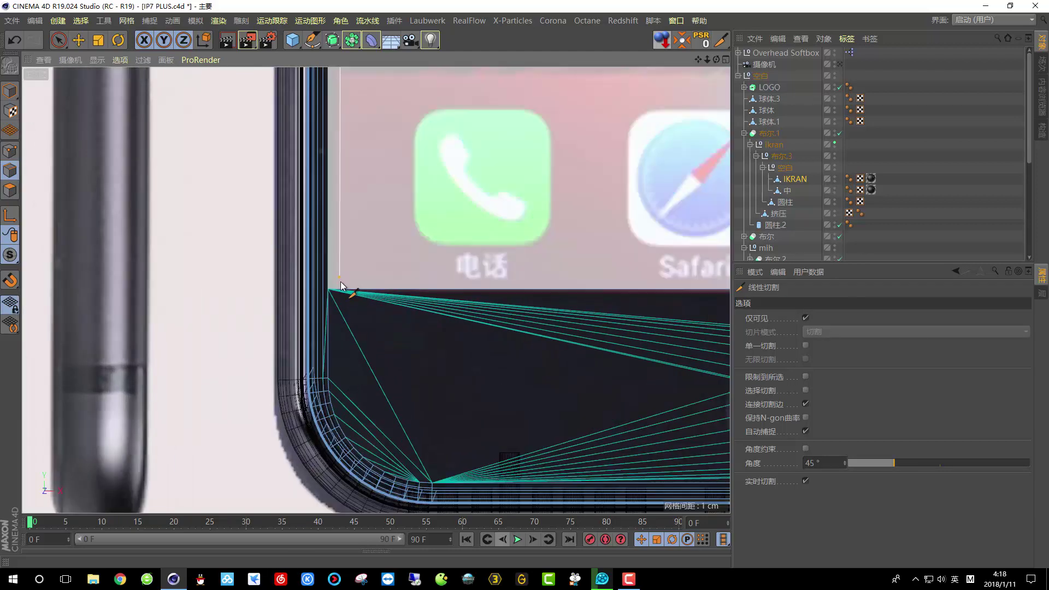
scroll(341, 298, "down", 3)
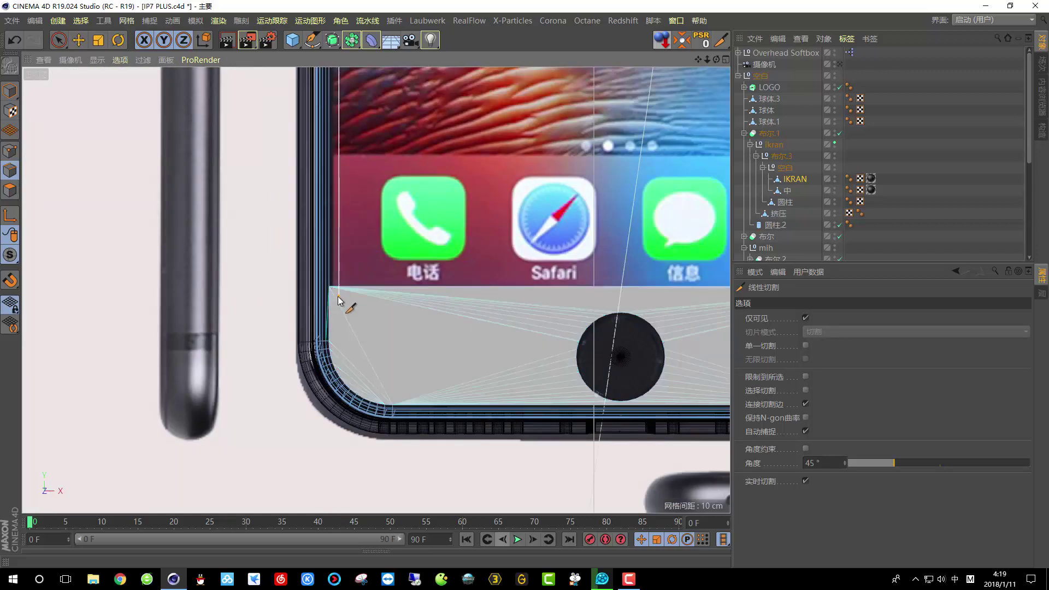
scroll(334, 348, "down", 5)
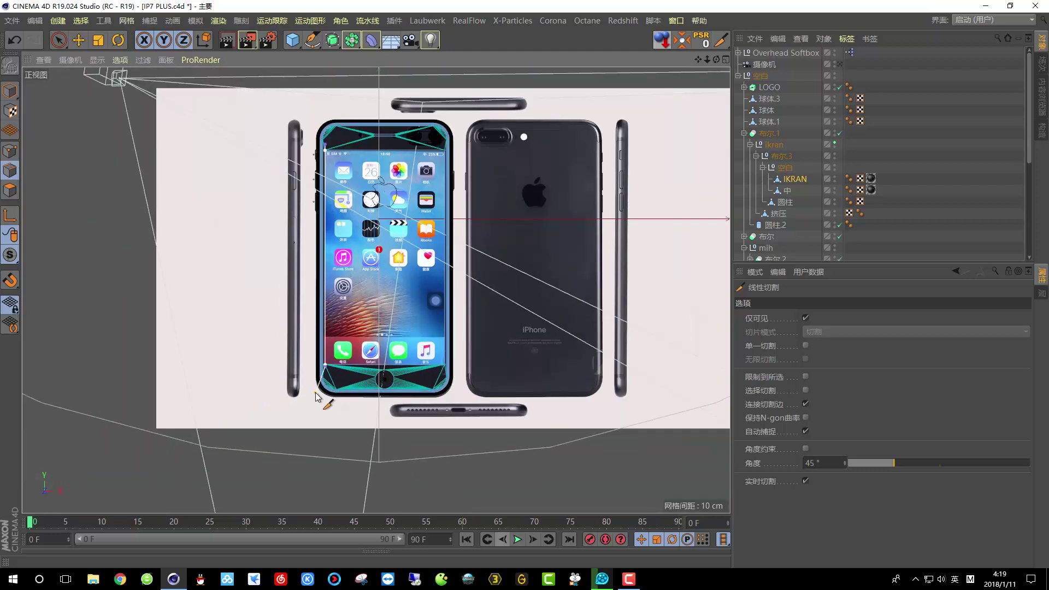
key("space")
In the perspective view, select the IKRAN mesh's large display polygon and store it as a polygon selection set
scroll(378, 278, "up", 2)
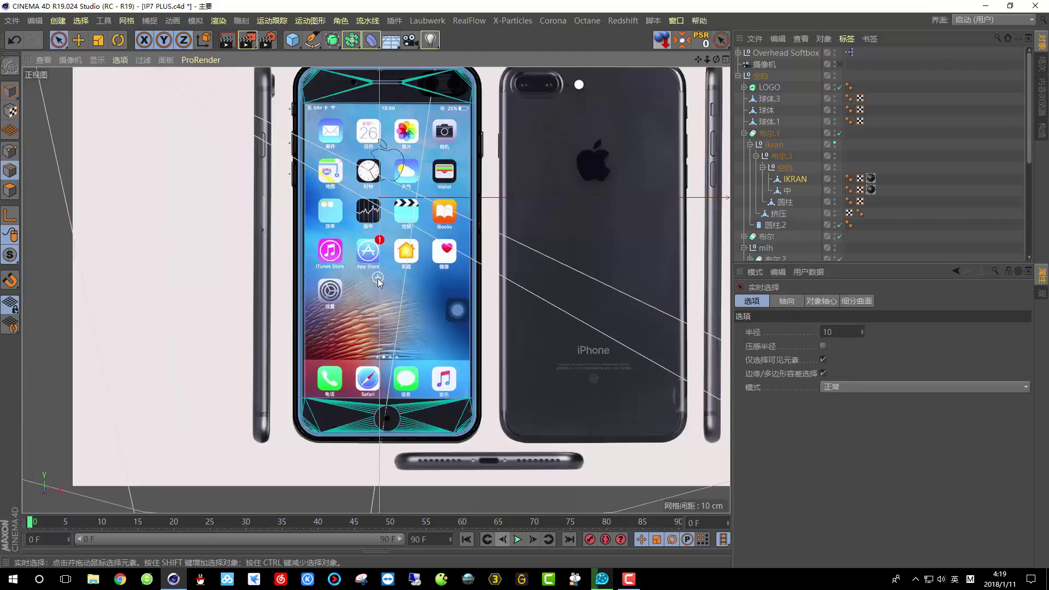
left_click(726, 60)
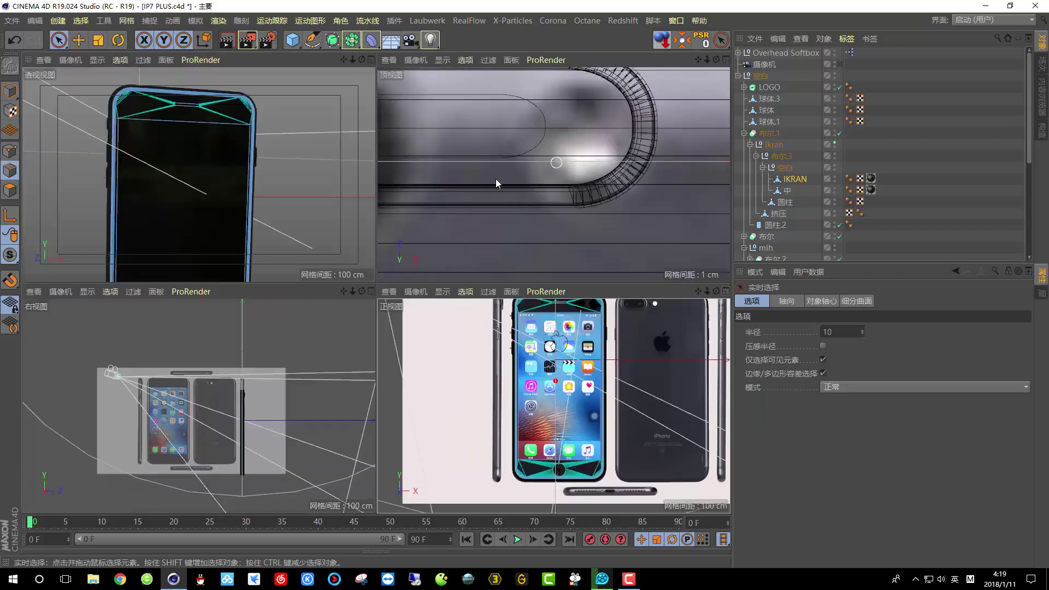
left_click(371, 61)
left_click_drag(392, 220, 429, 223, "alt")
left_click(10, 90)
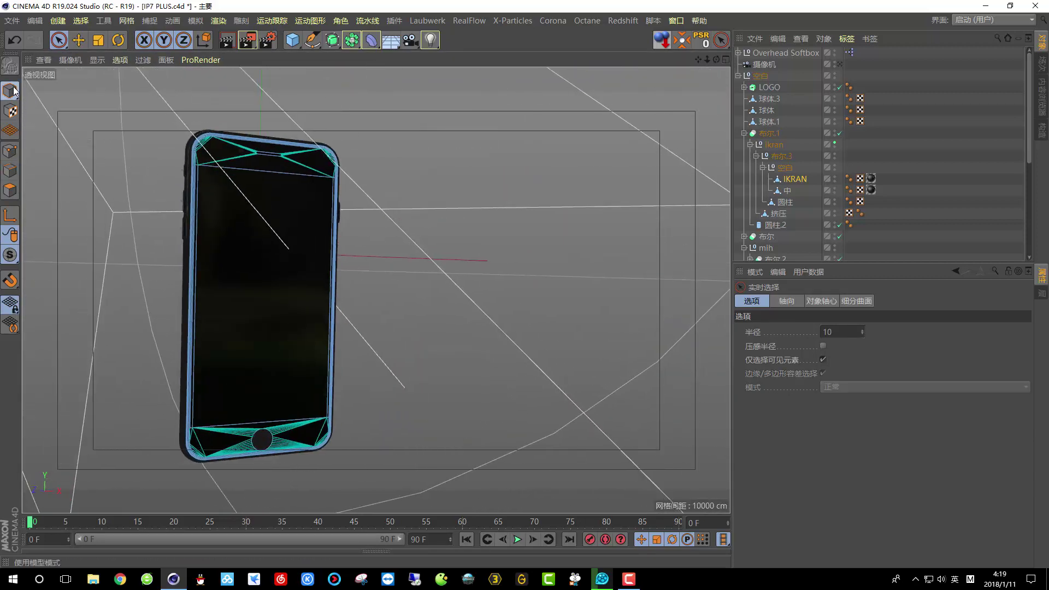
left_click_drag(261, 197, 35, 202, "alt")
left_click(10, 190)
scroll(363, 243, "up", 4)
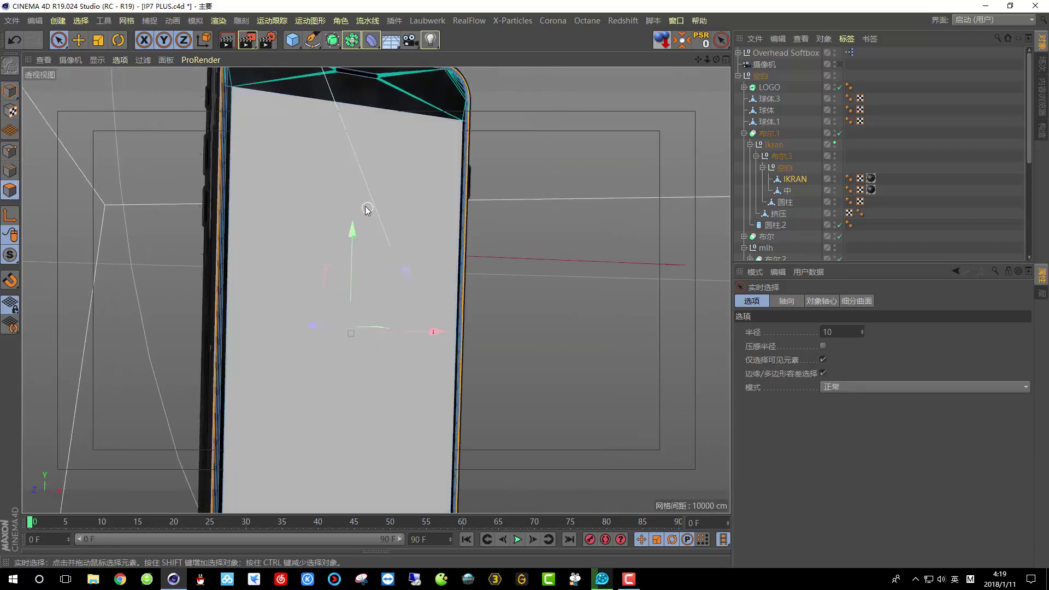
scroll(578, 186, "down", 2)
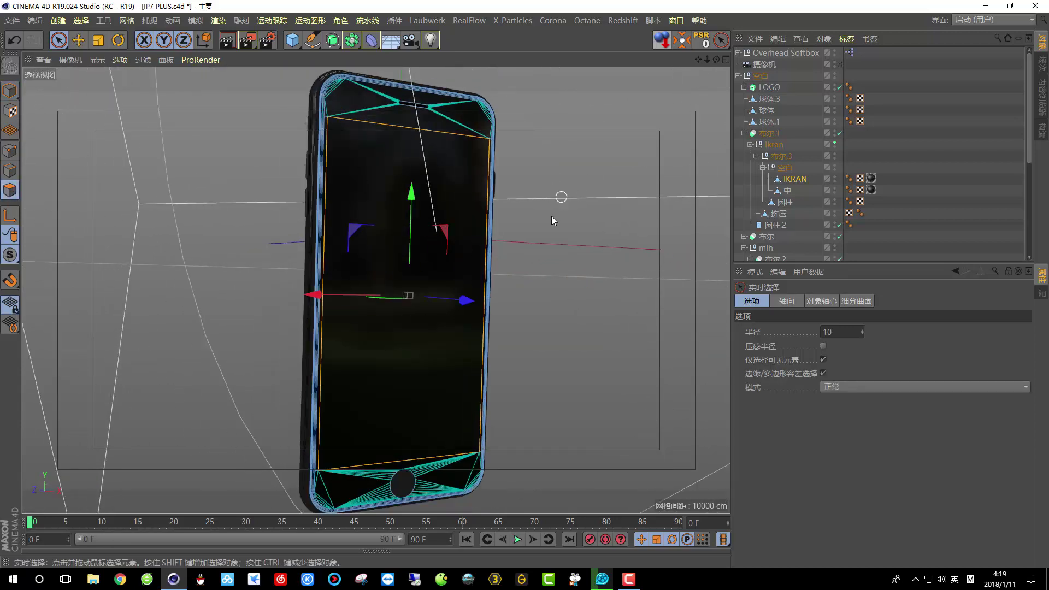
left_click(80, 21)
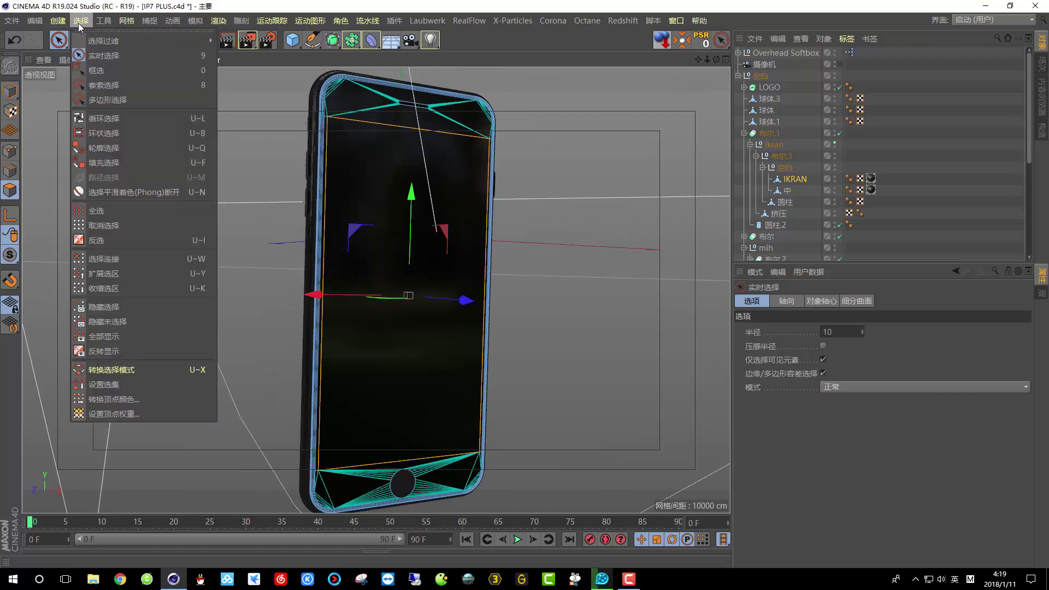
left_click(116, 385)
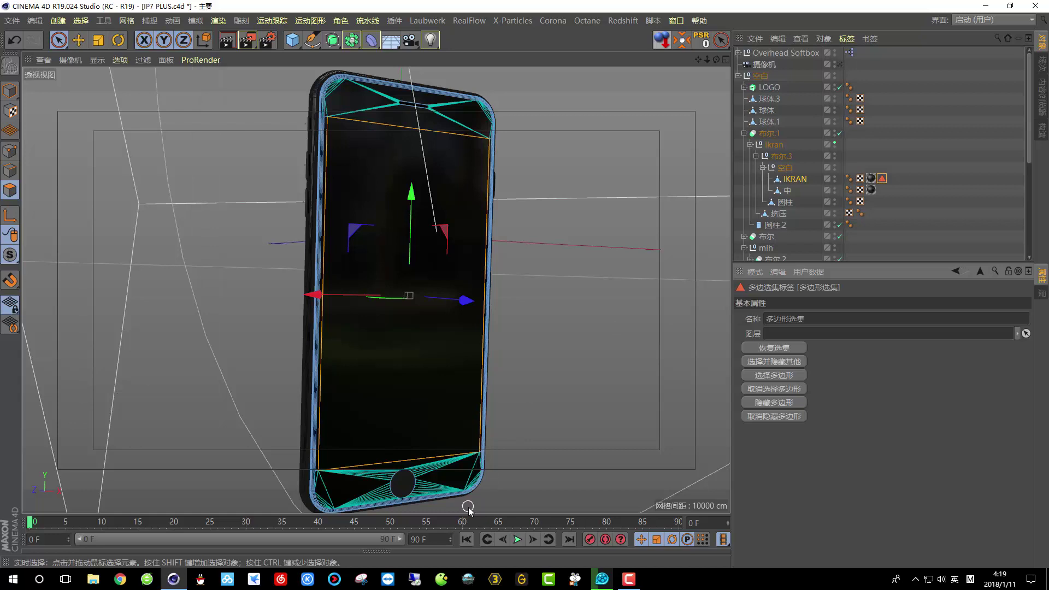
Bring back the material manager, create a new material and open it in the Material Editor
left_click(53, 547)
left_click(26, 514)
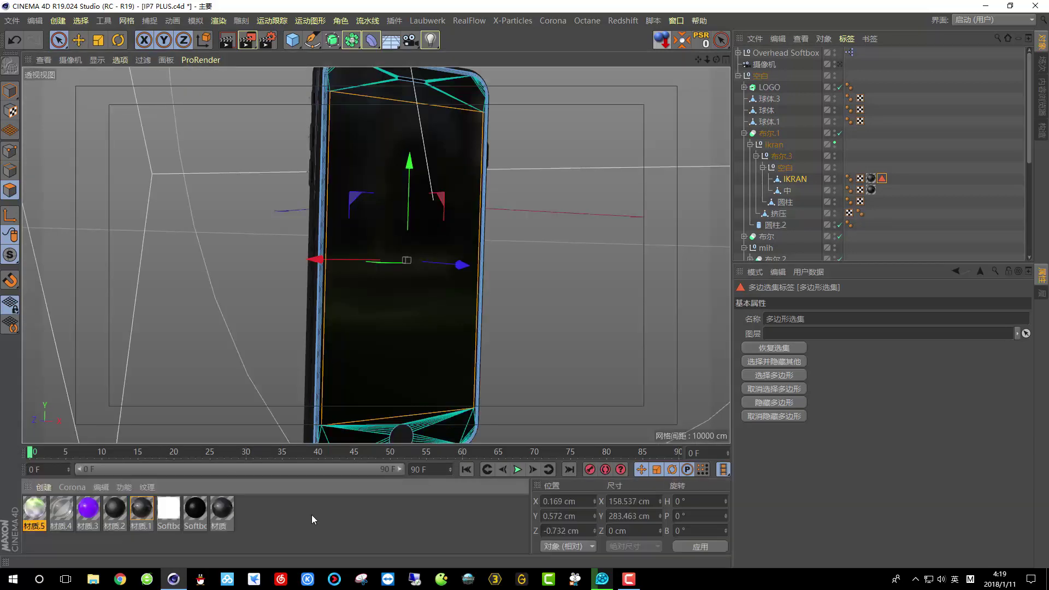
double_click(313, 519)
double_click(34, 508)
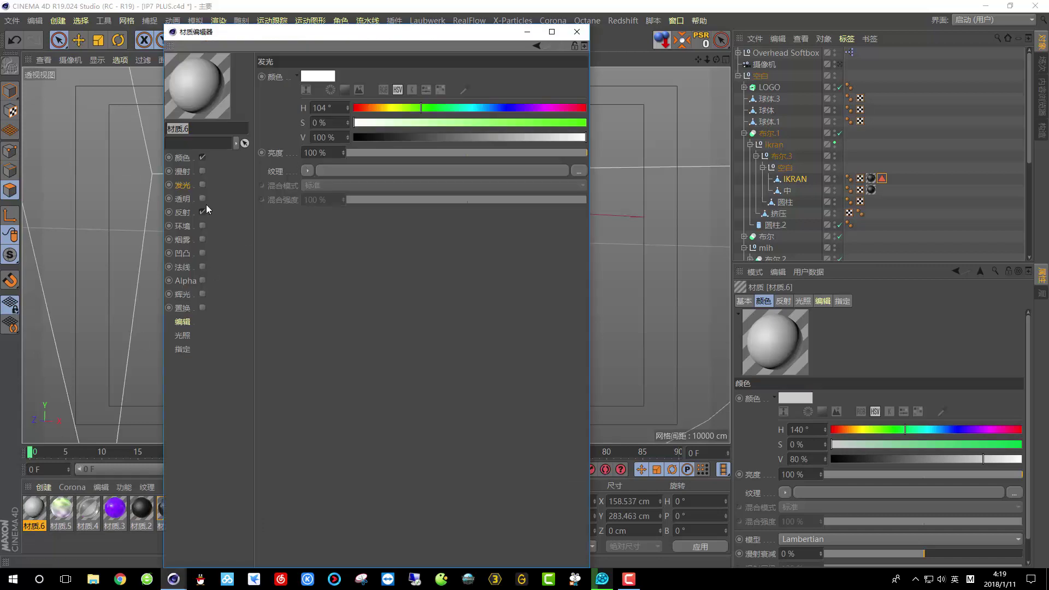
Load 背景图片-1.jpg as the new material's color texture without copying the image into the project folder
left_click(183, 158)
left_click(580, 172)
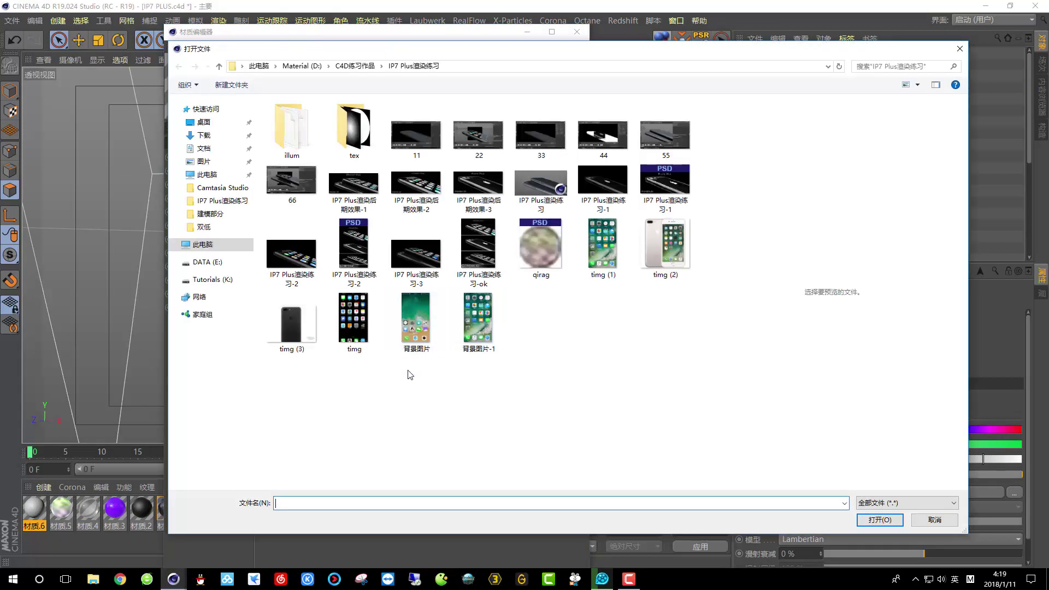
double_click(483, 317)
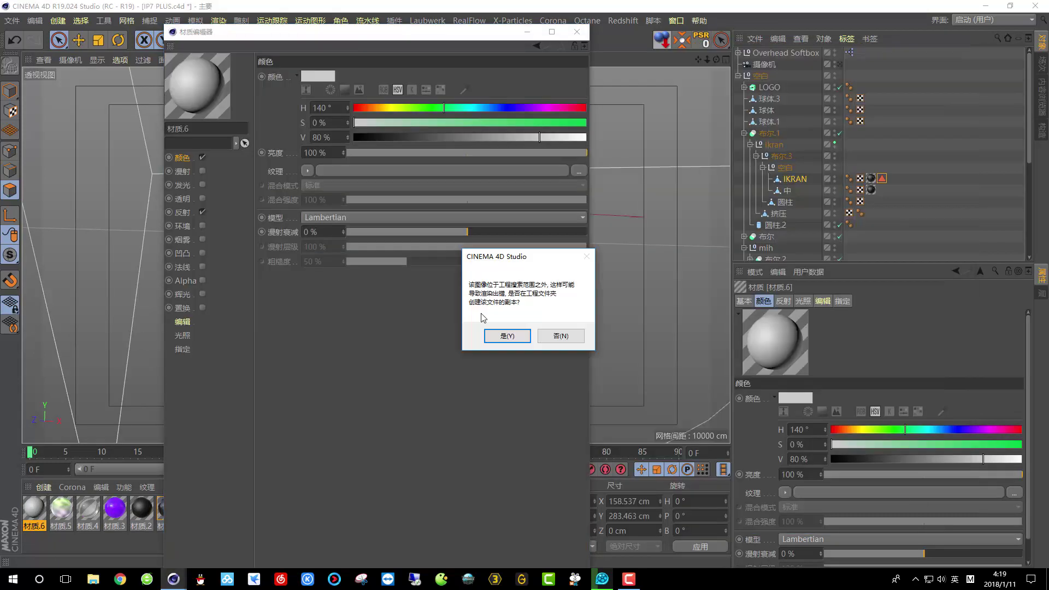
left_click(550, 338)
Enable the material's luminance with 背景图片-1.jpg as its texture, declining the project copy, and disable reflectance
left_click(202, 185)
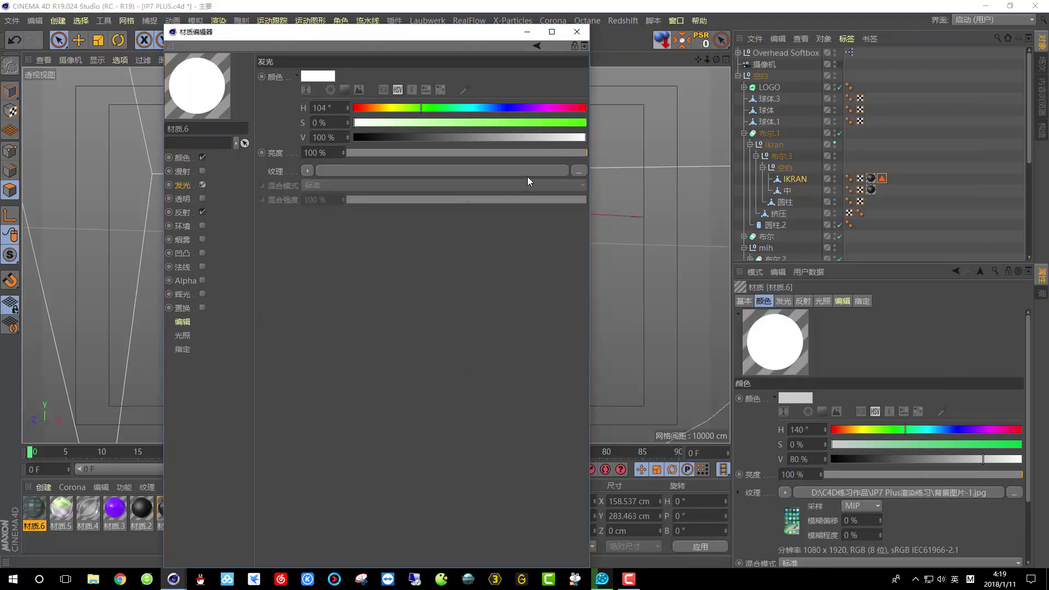
left_click(584, 170)
double_click(475, 323)
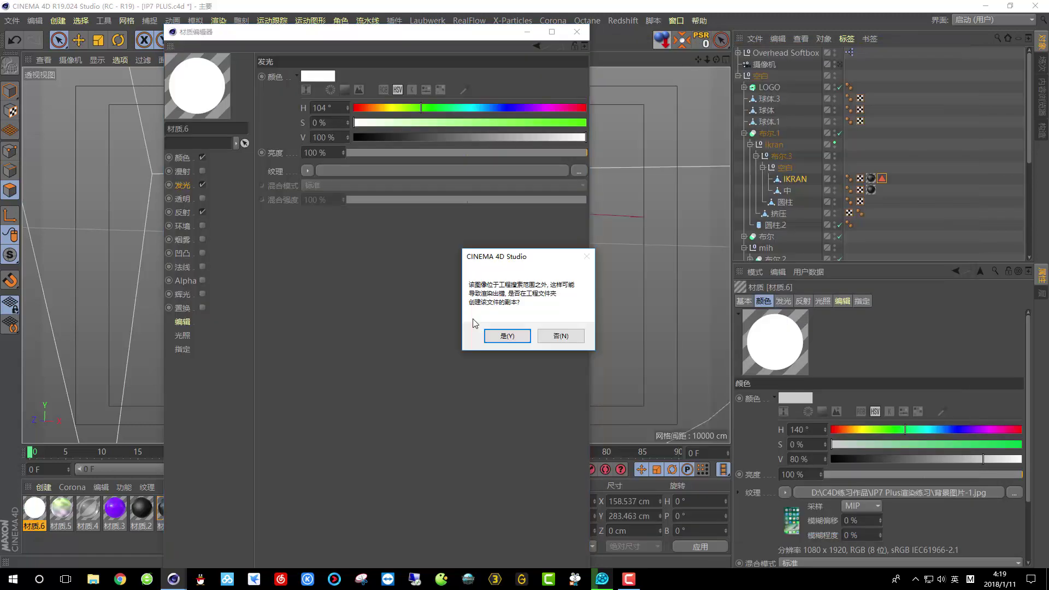
left_click(561, 336)
left_click(203, 212)
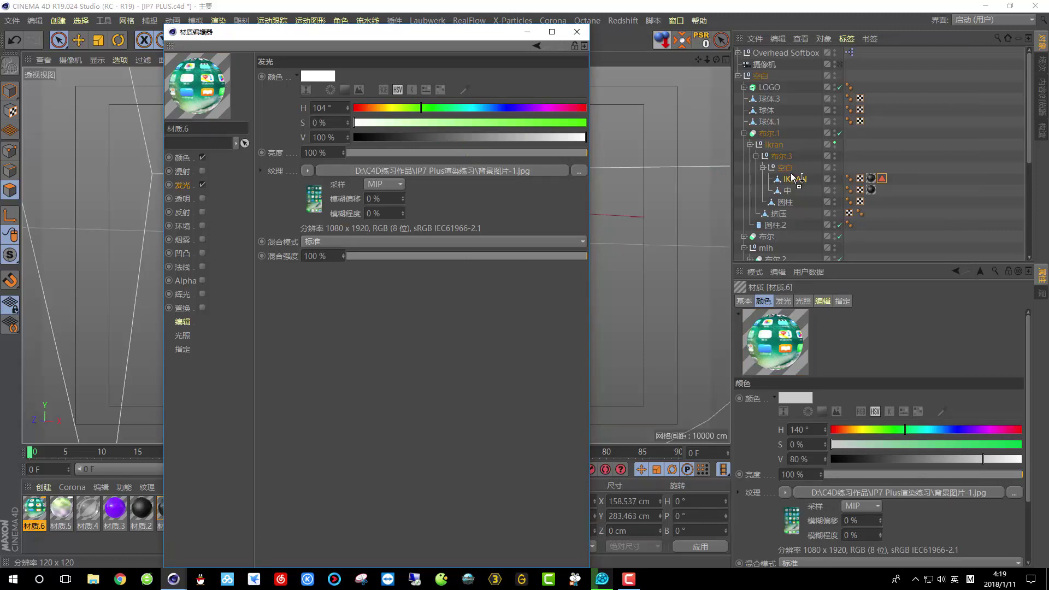
Apply the wallpaper material to the IKRAN mesh's display polygon selection, close the Material Editor and turn off texture tiling
left_click_drag(793, 178, 788, 178)
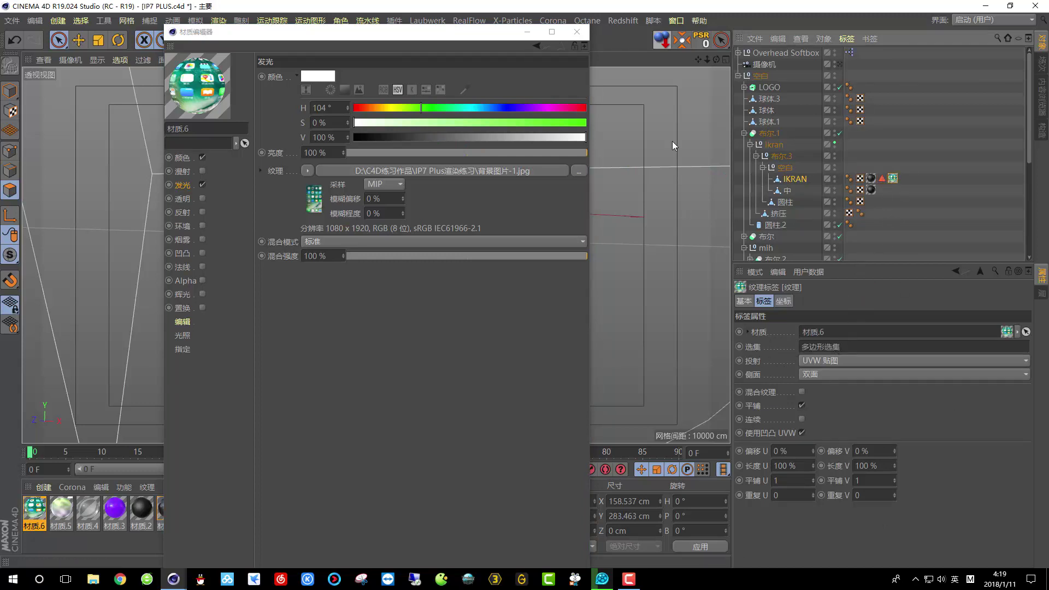
left_click(577, 33)
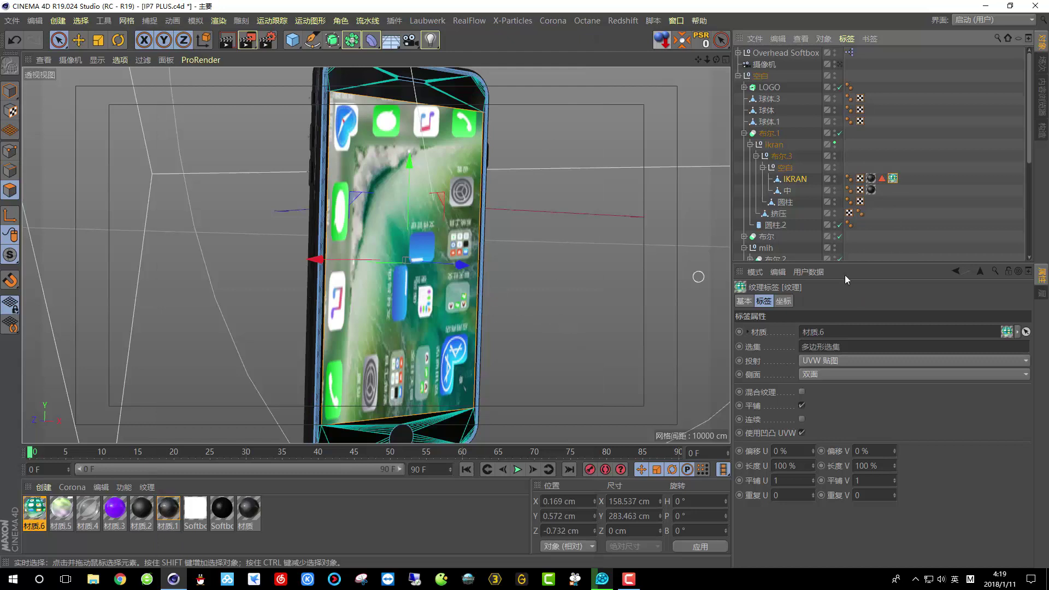
left_click(802, 405)
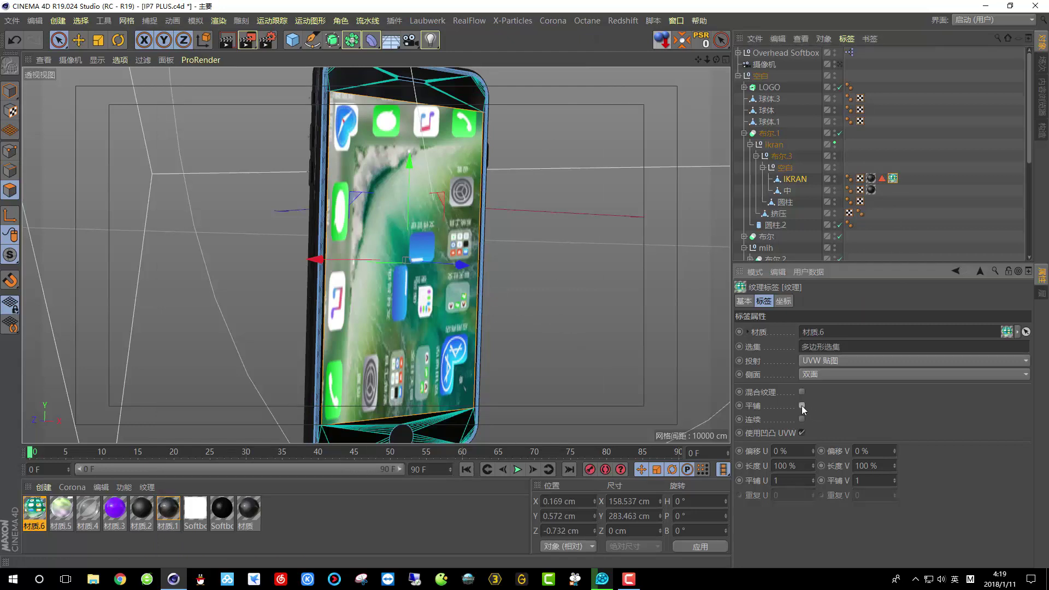
Fit the wallpaper texture tag to the object and set its projection to Cubic
right_click(895, 181)
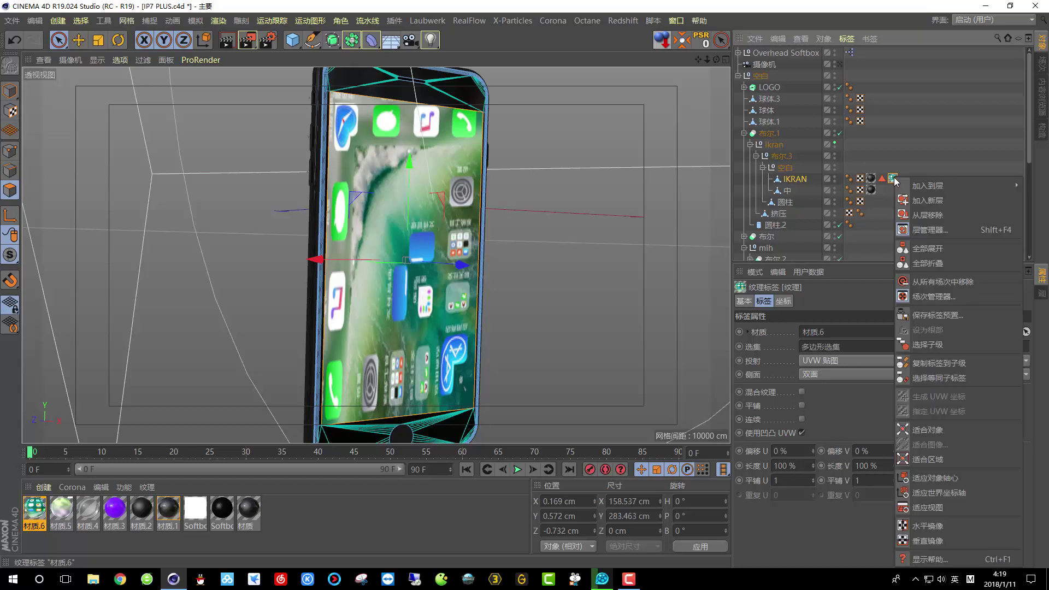
left_click(930, 434)
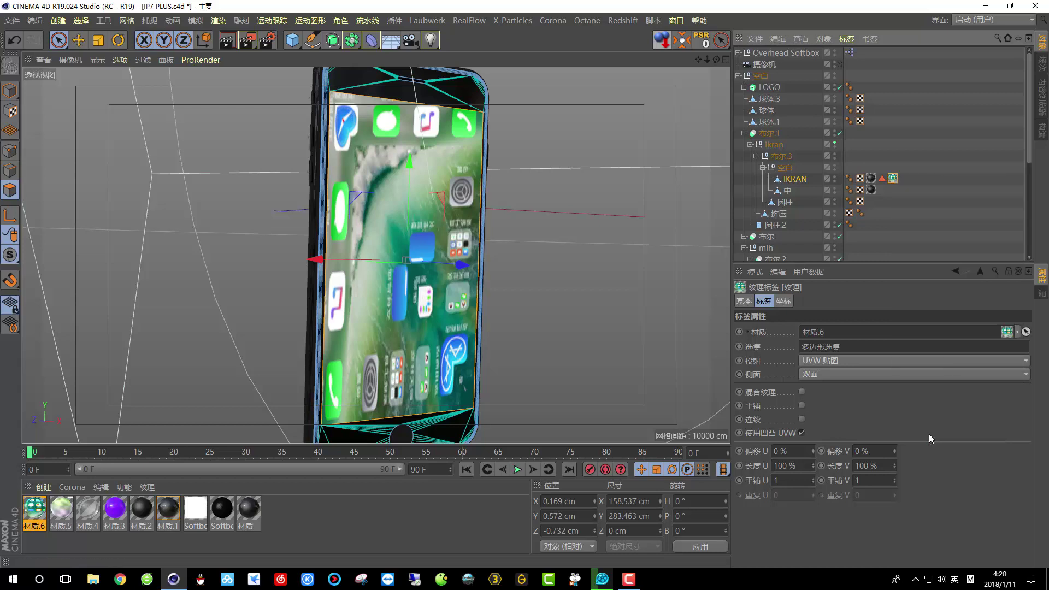
scroll(425, 241, "down", 2)
scroll(426, 241, "up", 1)
mouse_move(483, 307)
left_mouse_down("alt")
mouse_move(380, 247)
mouse_move(480, 291)
left_mouse_up("alt")
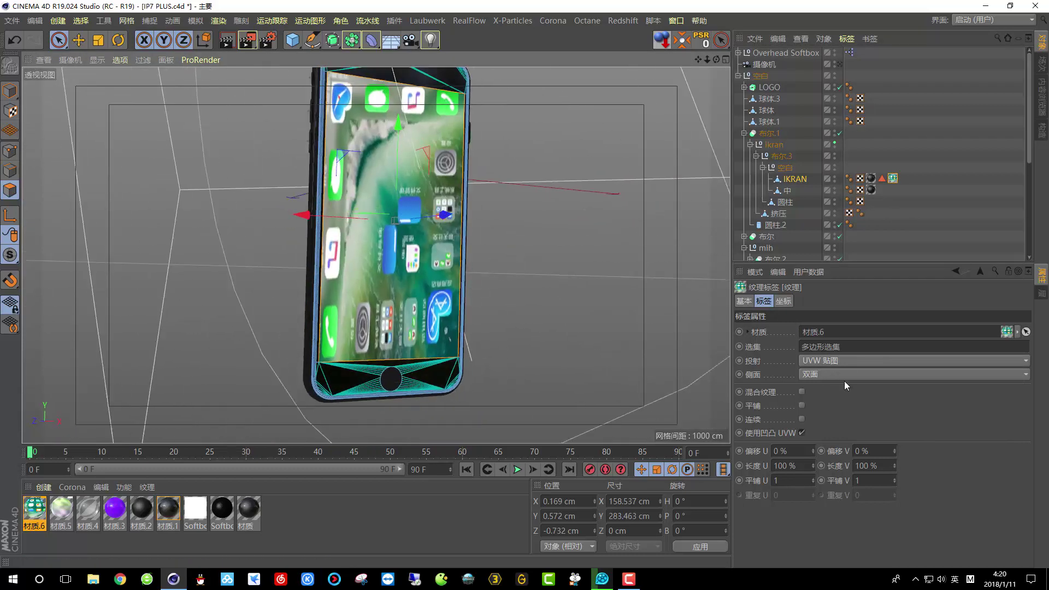
left_click(845, 359)
left_click(827, 424)
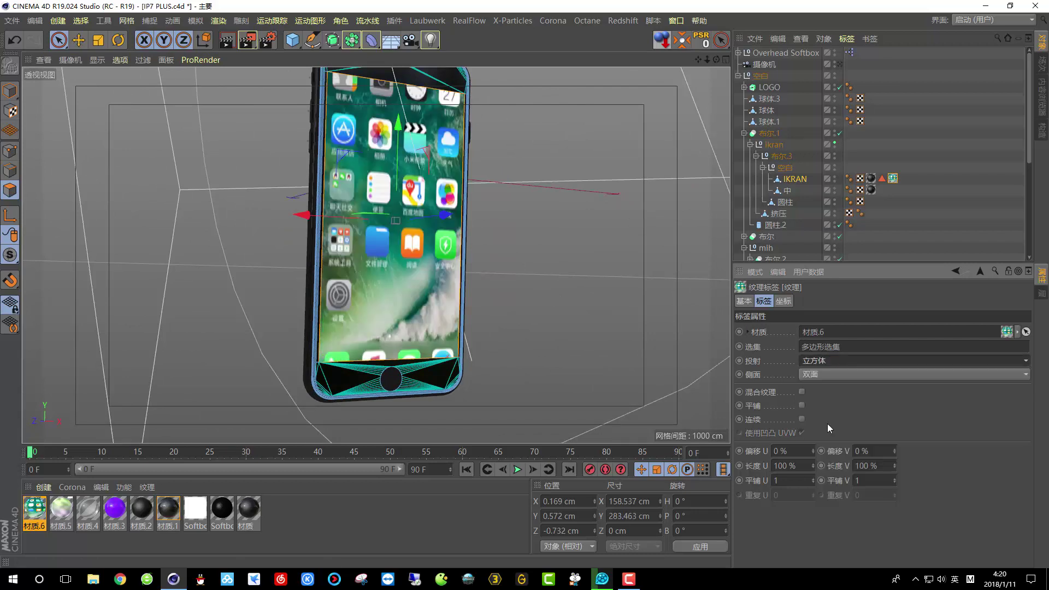
In texture mode, scale the wallpaper projection down vertically to about 139.5 cm to fit the display height
left_click_drag(442, 320, 411, 217, "alt")
scroll(398, 168, "up", 5)
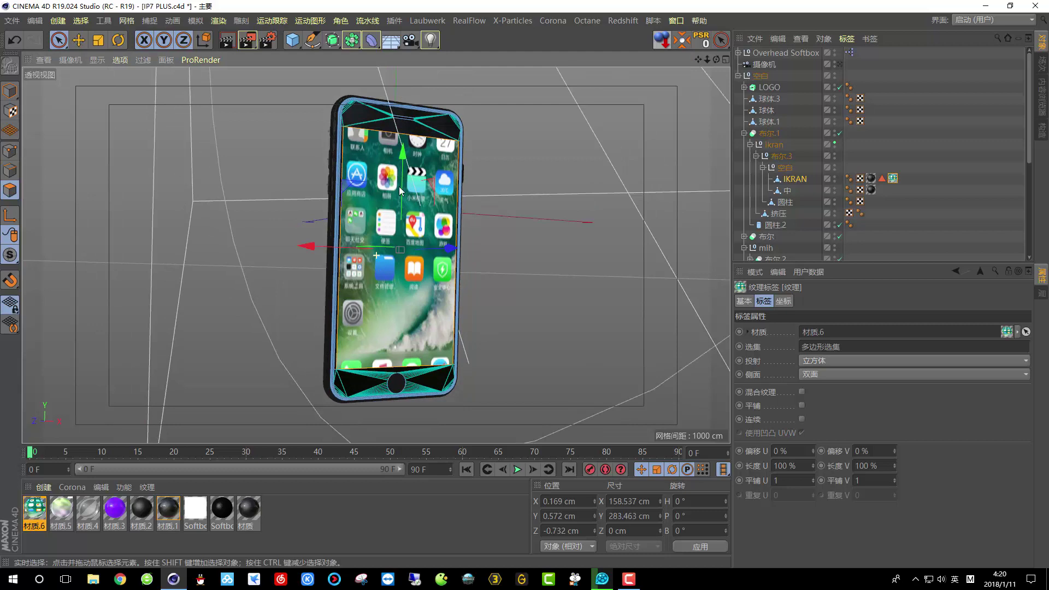
scroll(398, 177, "up", 2)
left_click_drag(441, 177, 468, 226, "alt")
scroll(395, 226, "down", 3)
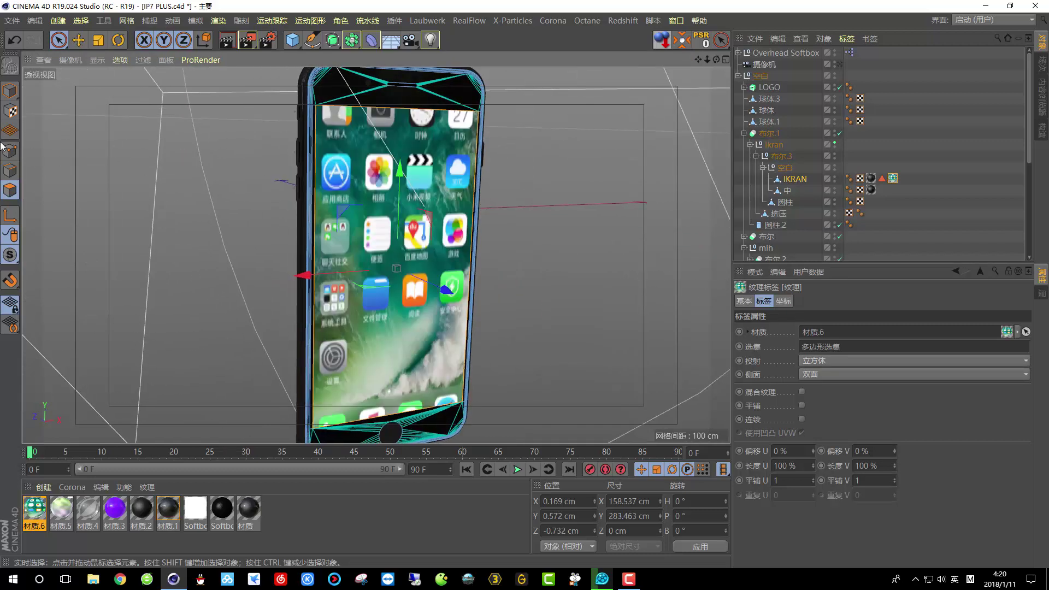
left_click(11, 111)
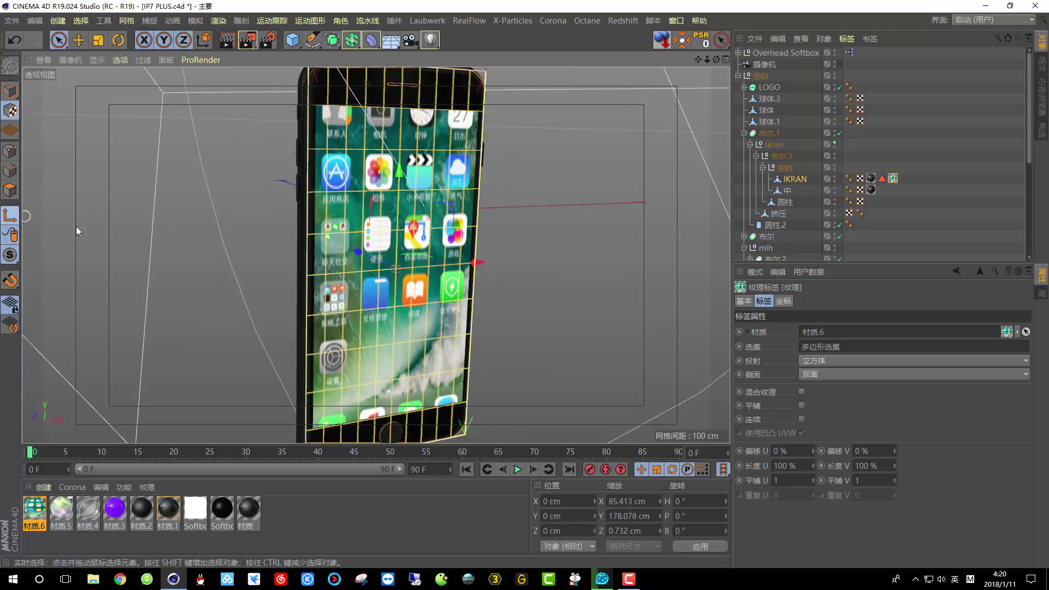
left_click_drag(137, 244, 136, 257, "alt")
key("t")
left_click_drag(398, 174, 376, 192)
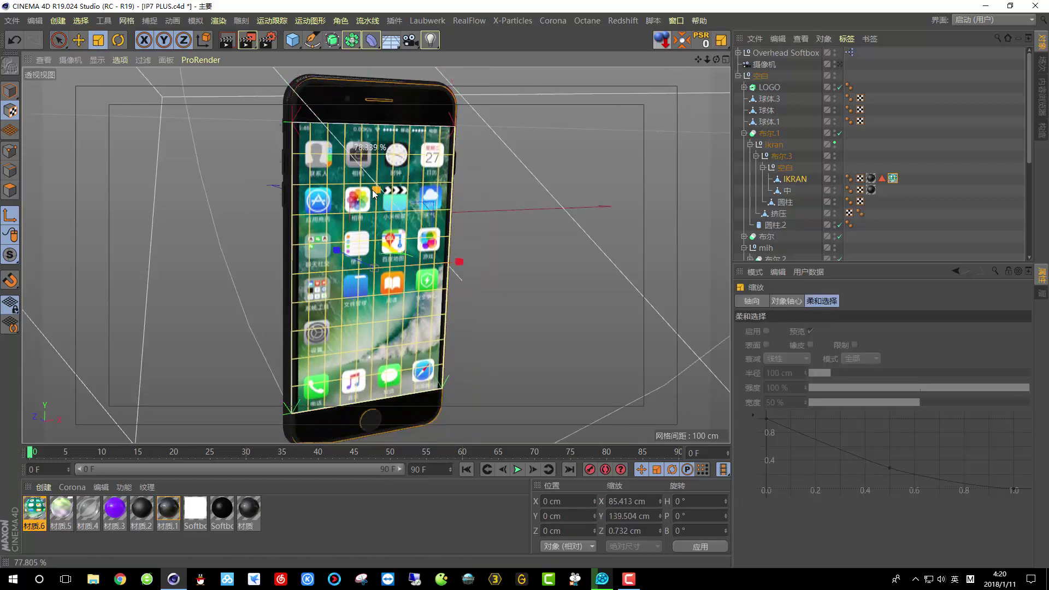
Examine up close how the wallpaper fits the upper and lower borders of the phone's display
left_click_drag(707, 59, 738, 61)
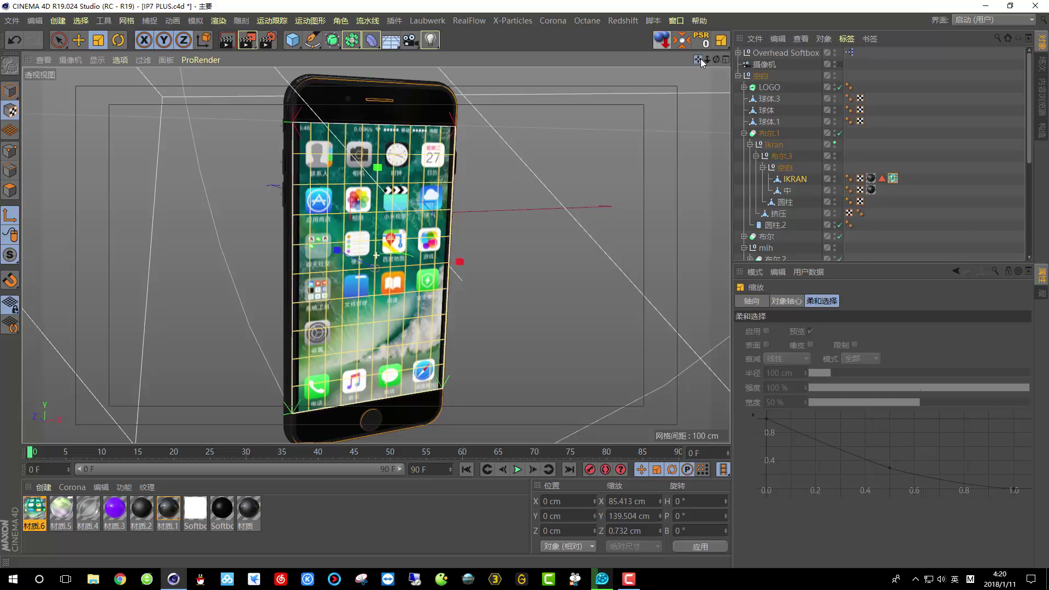
scroll(428, 182, "down", 2)
scroll(398, 150, "down", 2)
scroll(405, 94, "up", 7)
scroll(405, 99, "down", 5)
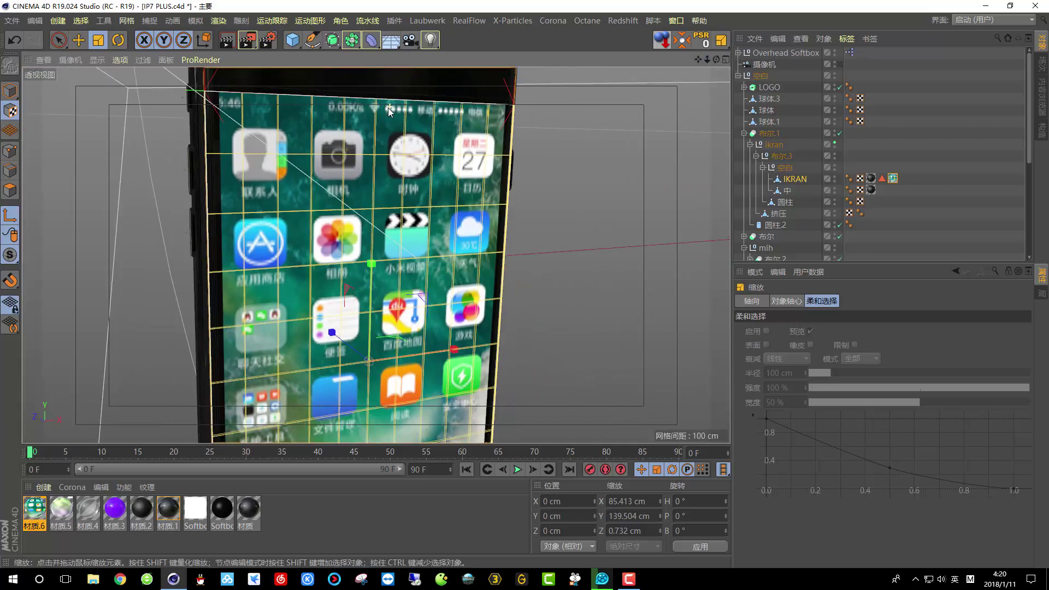
scroll(380, 438, "up", 2)
scroll(379, 432, "up", 5)
scroll(375, 424, "down", 4)
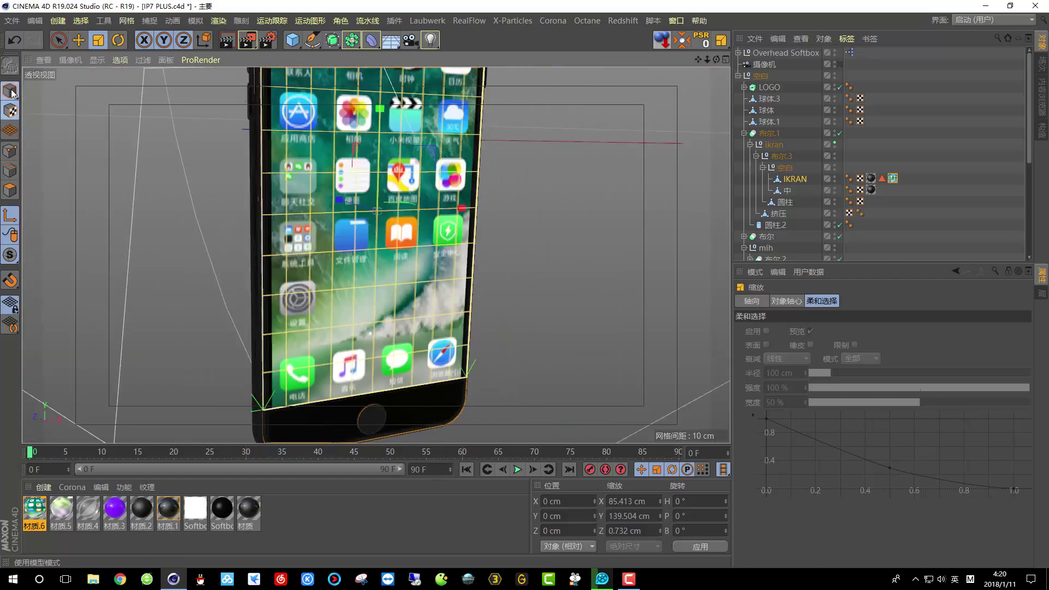
Return to model mode and render the perspective view of the phone from a distance and closer up
left_click(12, 92)
scroll(368, 270, "down", 5)
left_click_drag(442, 227, 375, 232, "alt")
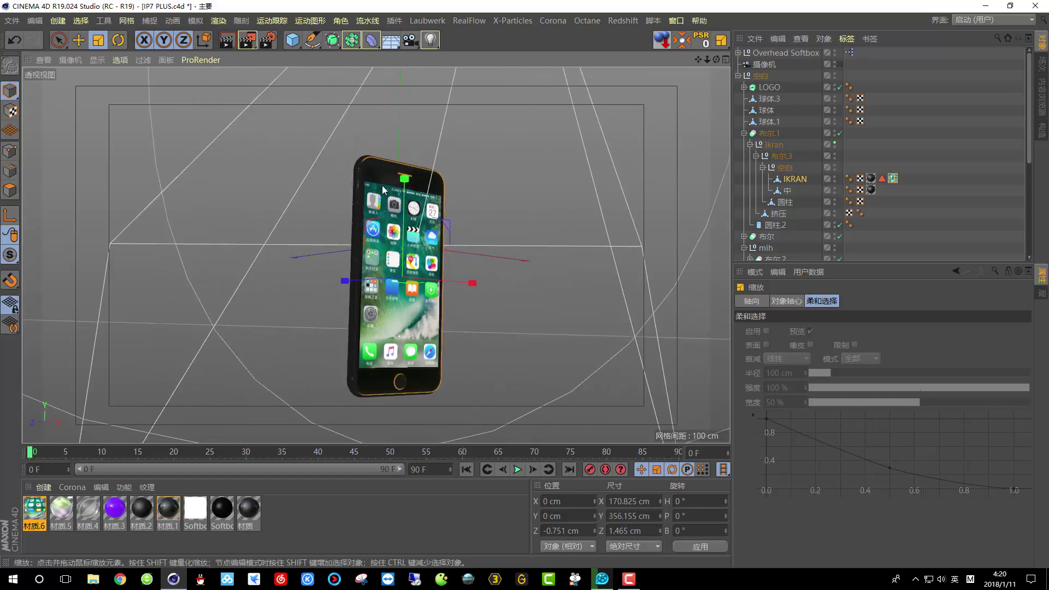
left_click(226, 42)
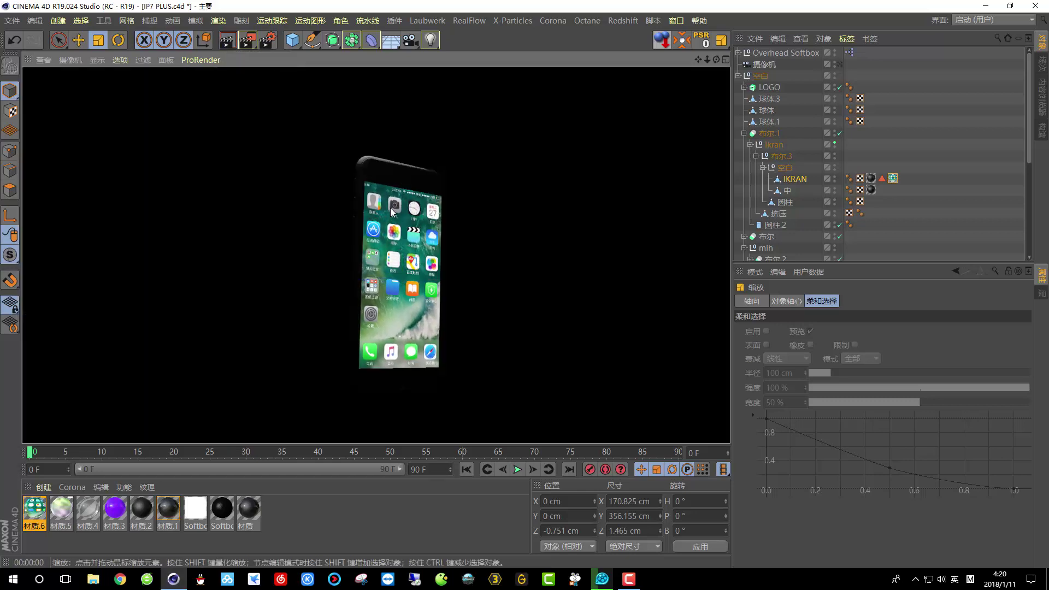
scroll(392, 212, "up", 2)
scroll(390, 210, "up", 5)
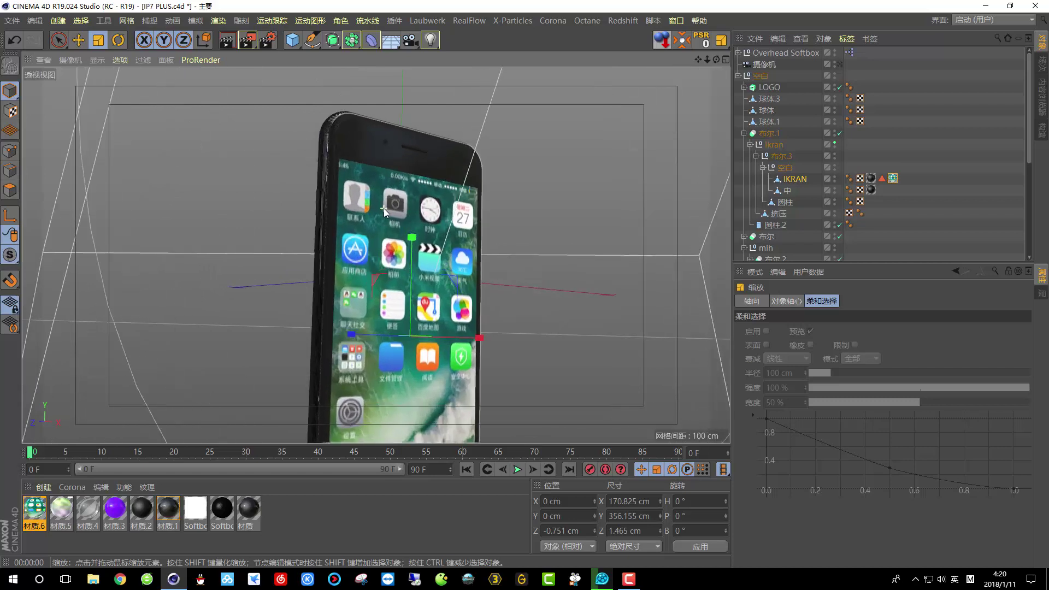
left_click(227, 43)
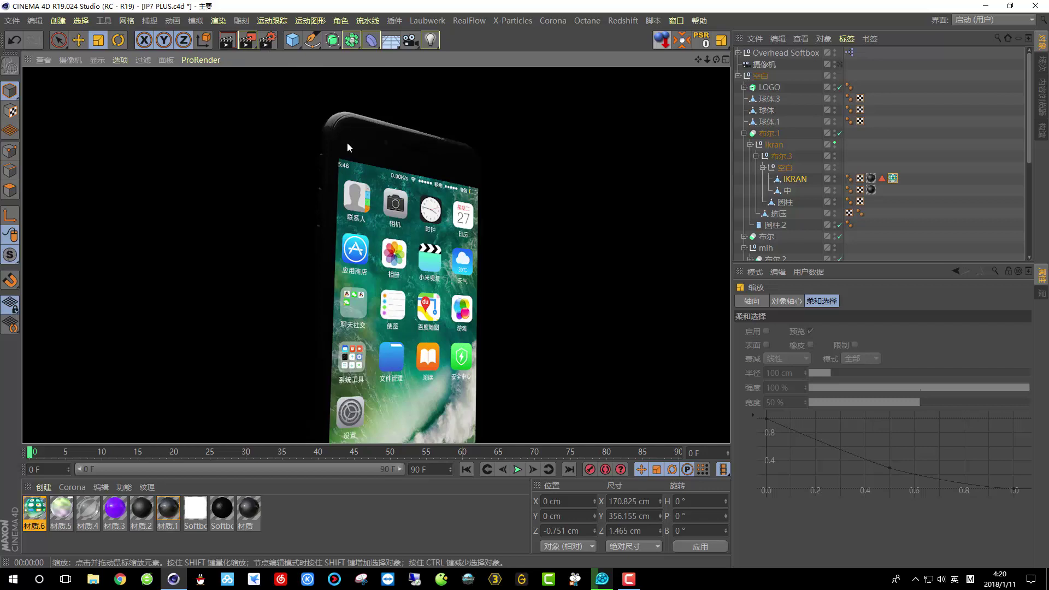
scroll(279, 233, "down", 3)
scroll(327, 268, "down", 4)
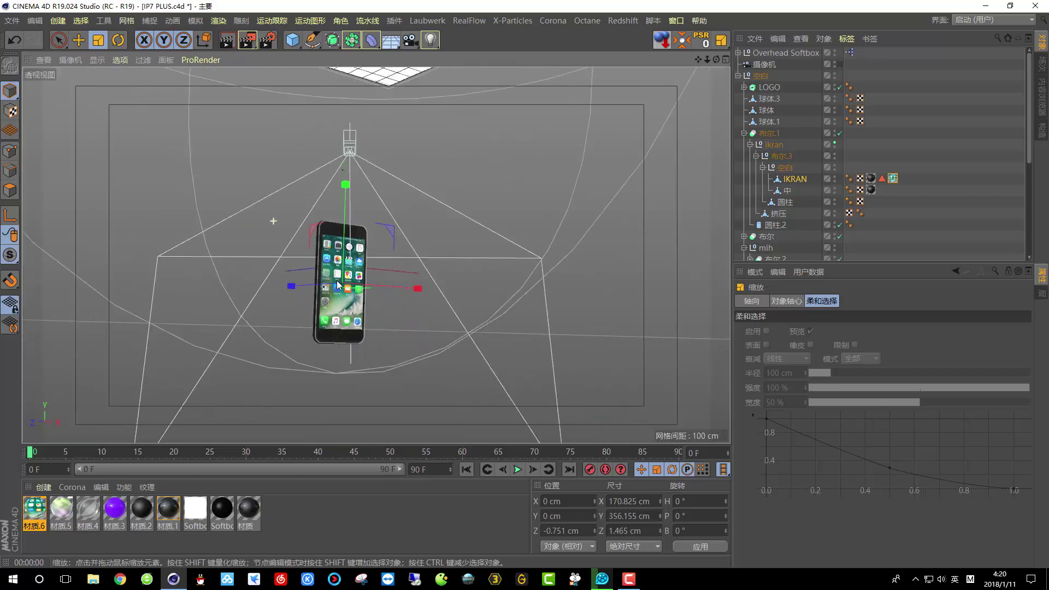
Select the Overhead Softbox and lower it along Y to about 527 cm above the phone
middle_click_drag(425, 224, 435, 290, "alt")
scroll(461, 292, "down", 2)
left_click_drag(463, 296, 547, 295, "alt")
left_click(770, 55)
left_click_drag(542, 164, 376, 184, "alt")
key("e")
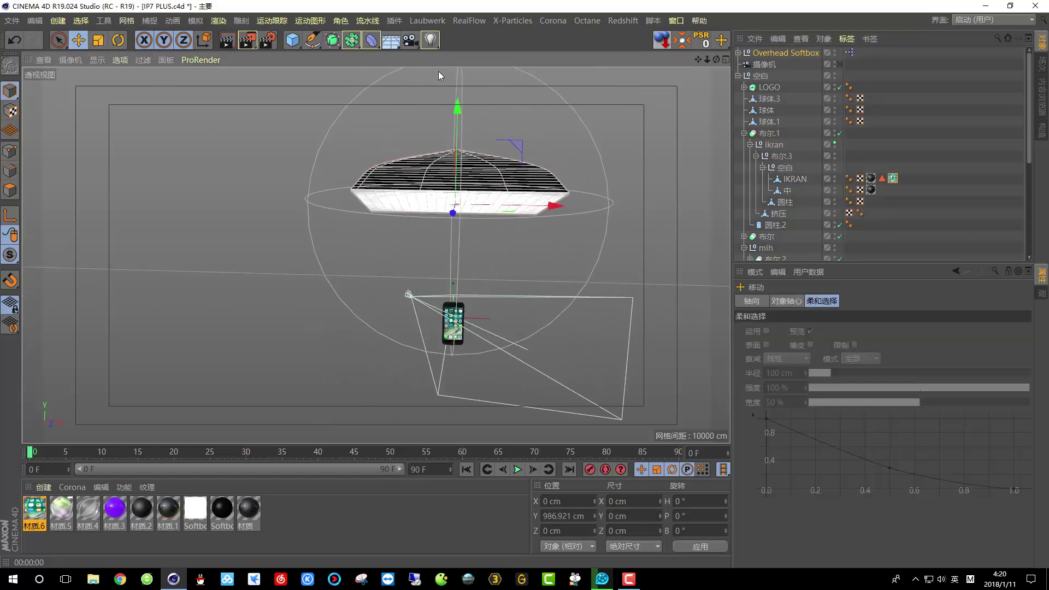
left_click_drag(458, 106, 460, 166)
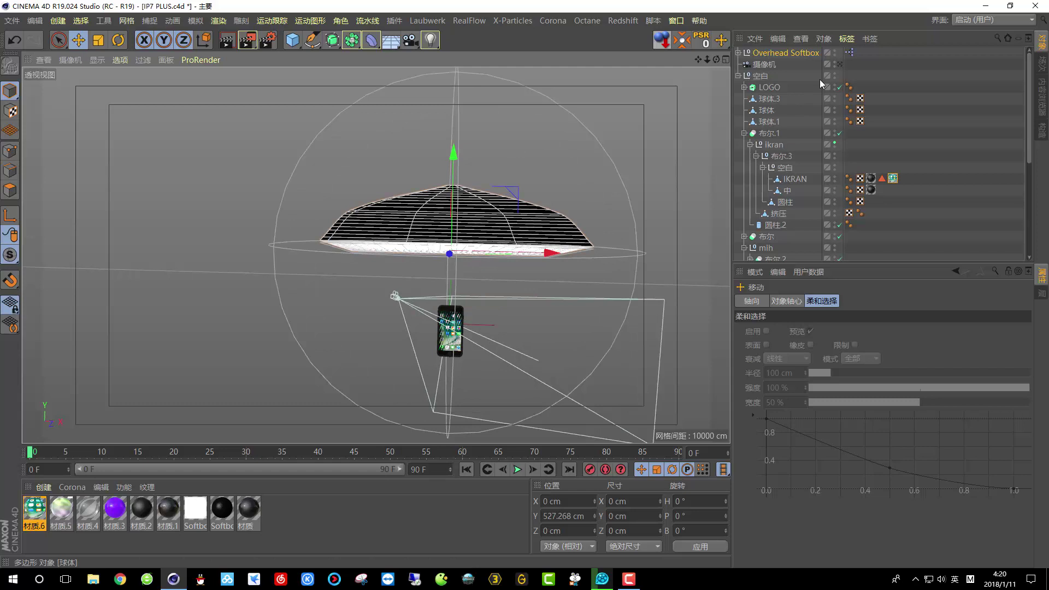
Look through the scene camera and render the phone under the lowered softbox
left_click(840, 65)
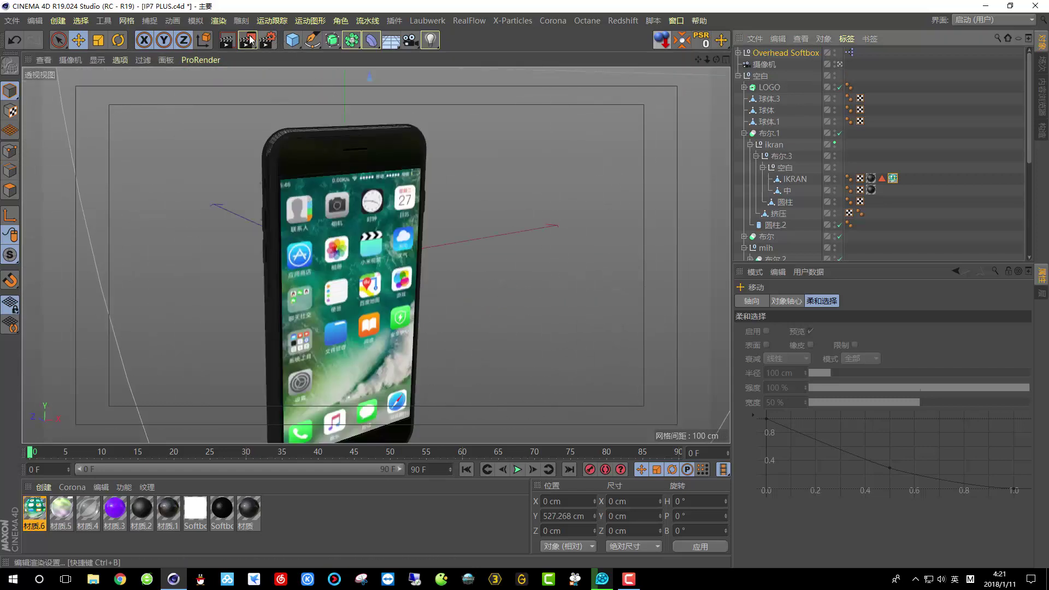
left_click(229, 40)
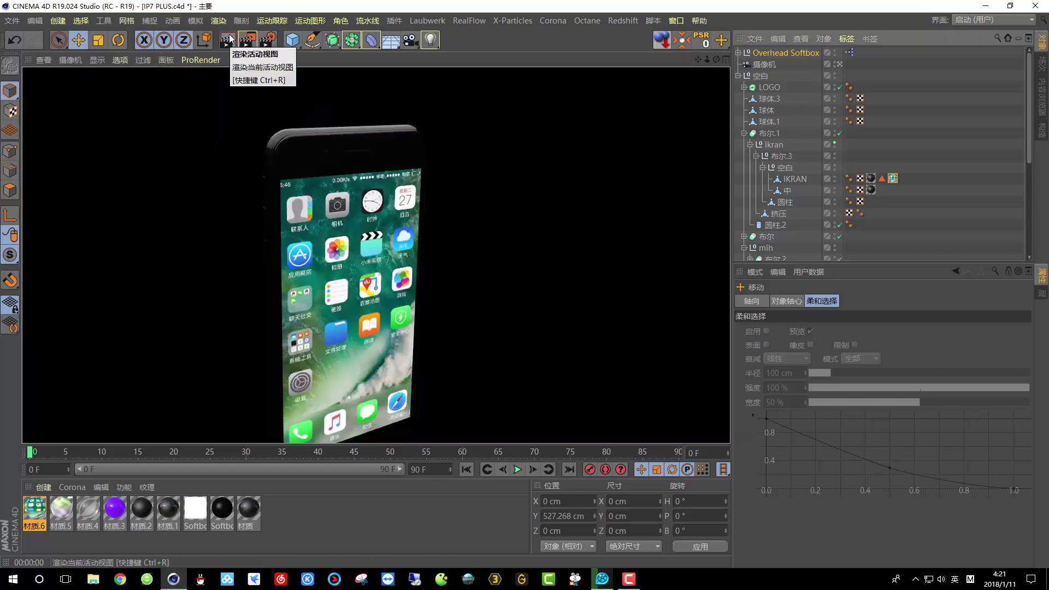
scroll(292, 152, "up", 2)
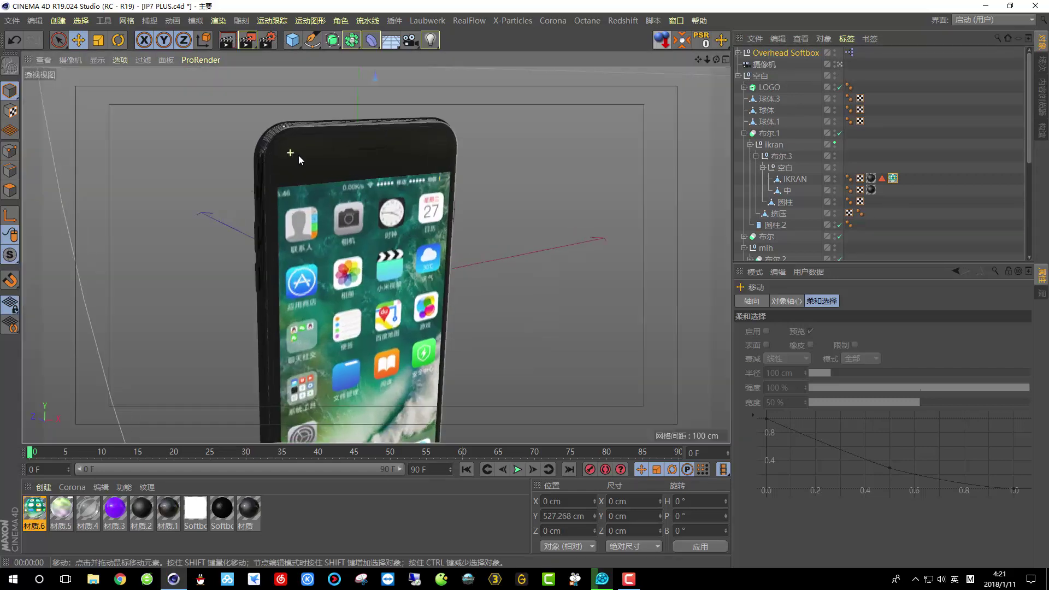
Collapse the phone's 空白 null group and delete the camera from the scene
scroll(328, 164, "down", 10)
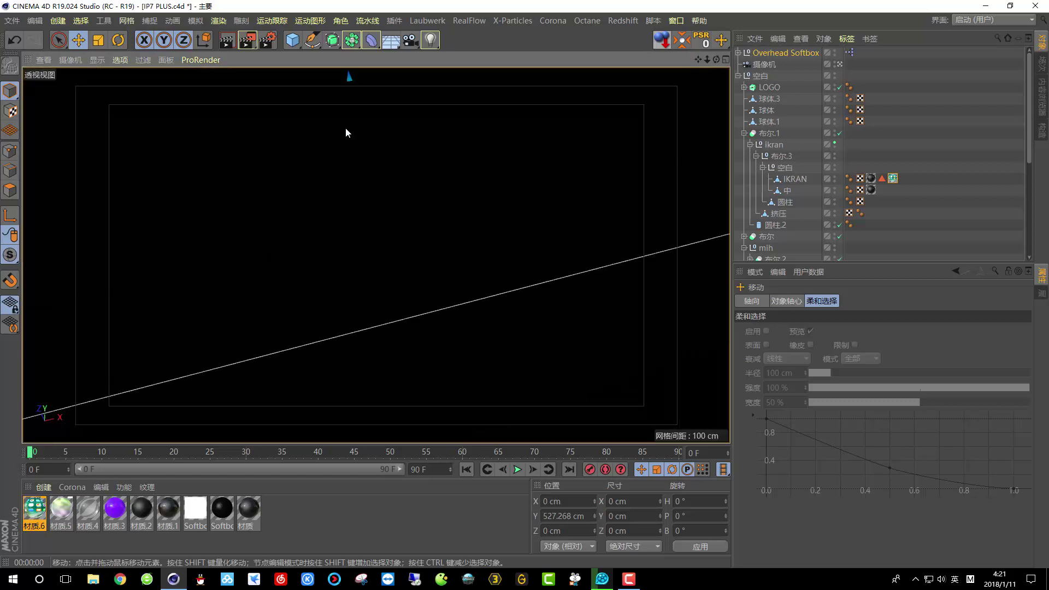
scroll(387, 364, "up", 15)
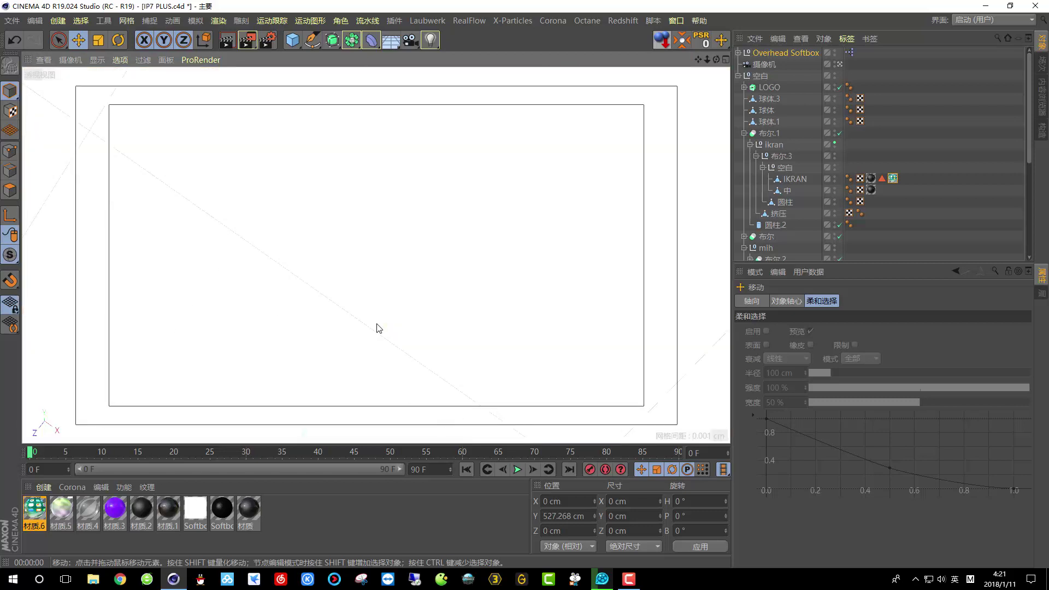
scroll(377, 328, "down", 10)
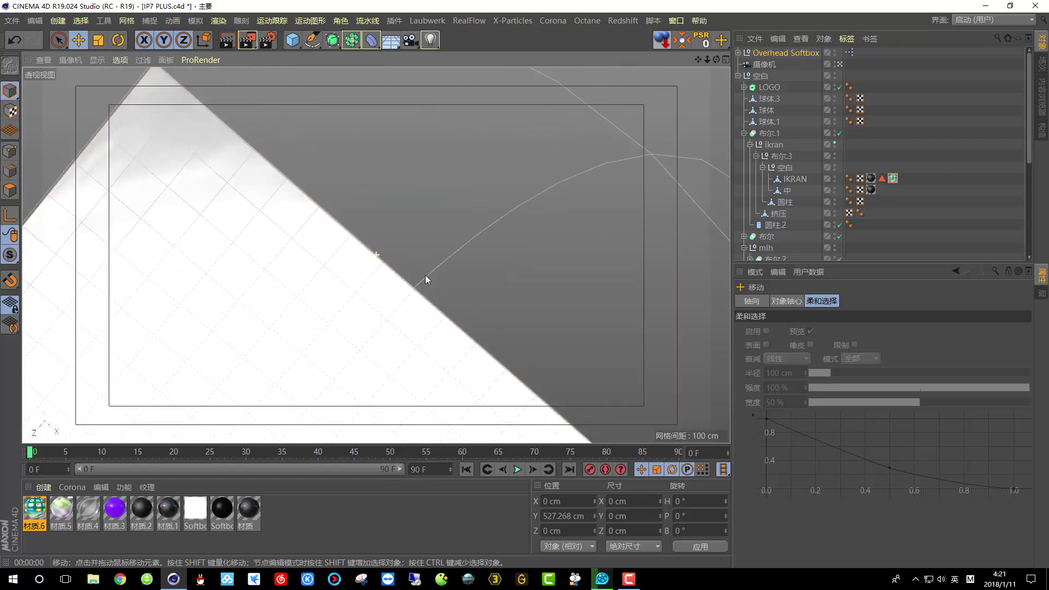
scroll(425, 279, "down", 10)
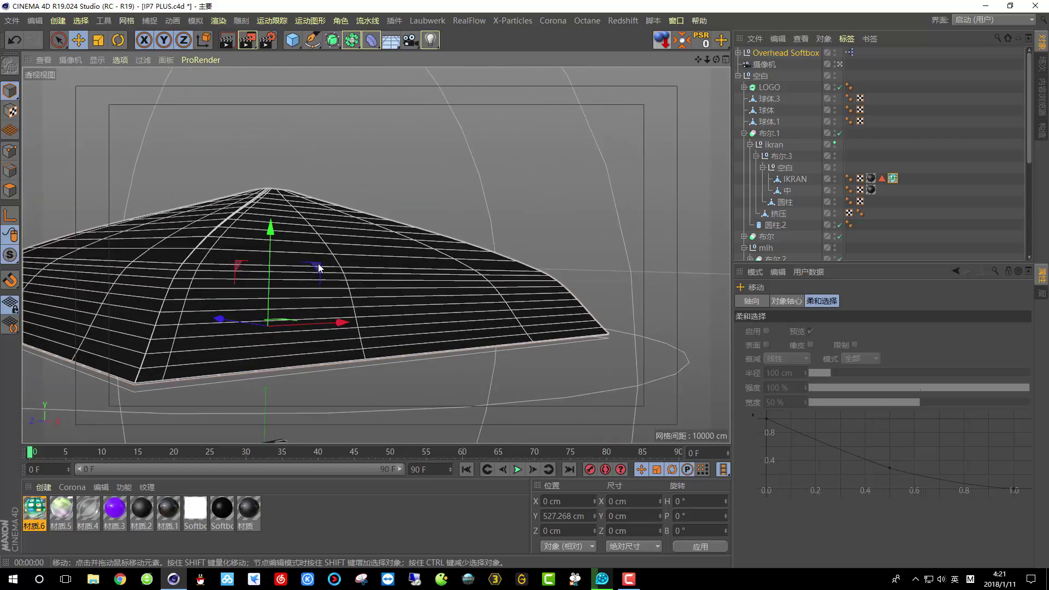
left_click_drag(350, 174, 405, 311, "alt")
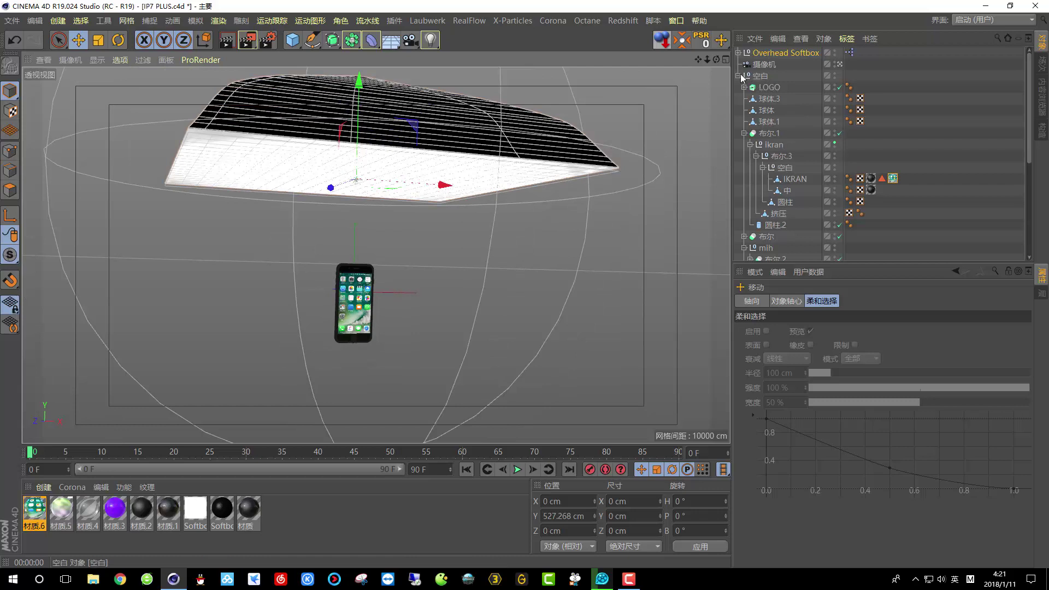
left_click(739, 76)
left_click(761, 76)
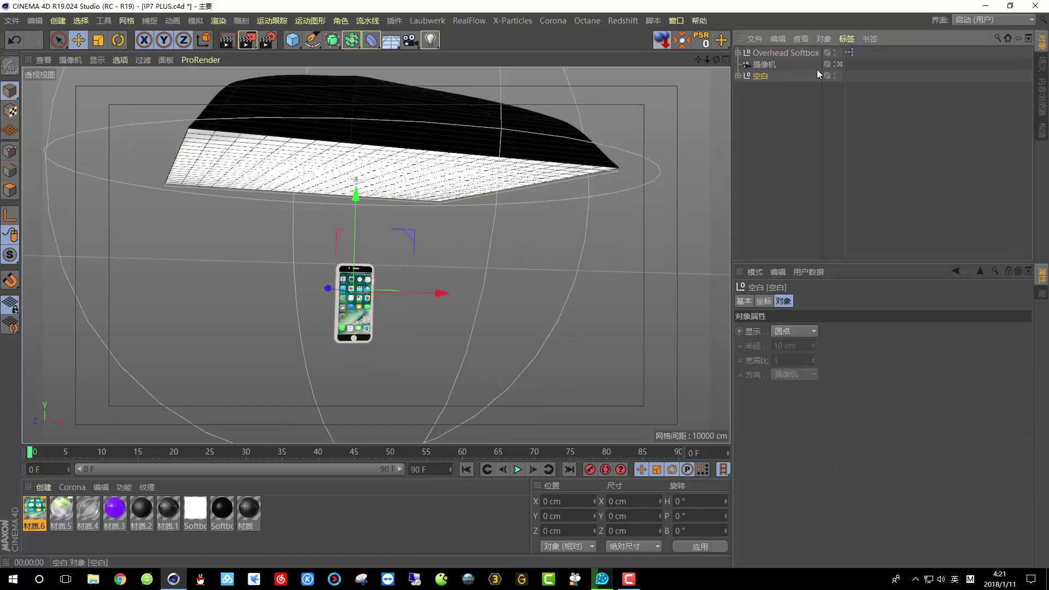
left_click(764, 64)
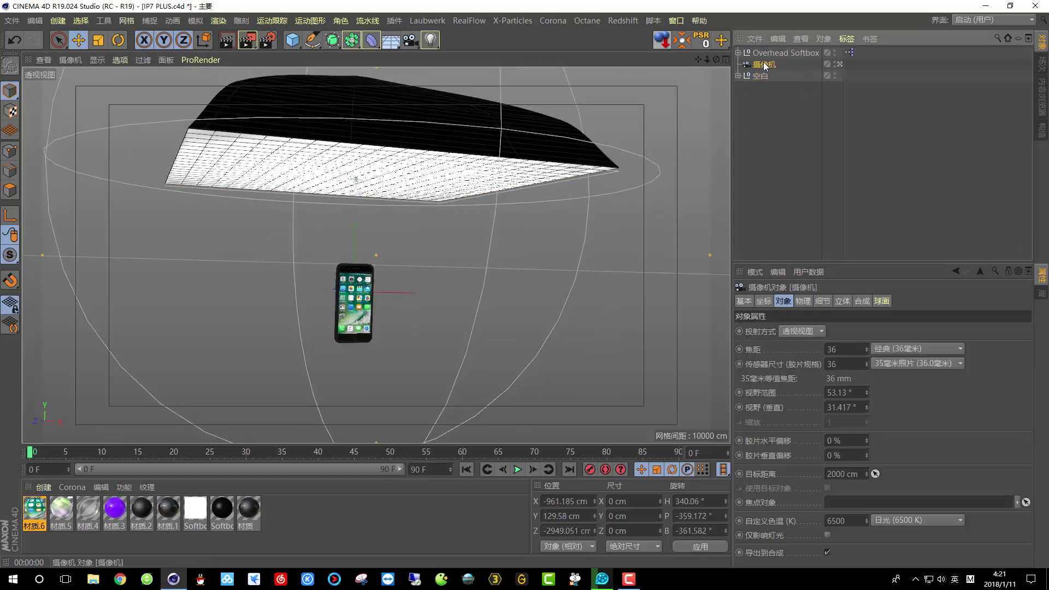
key("Delete")
left_click_drag(658, 106, 405, 287, "alt")
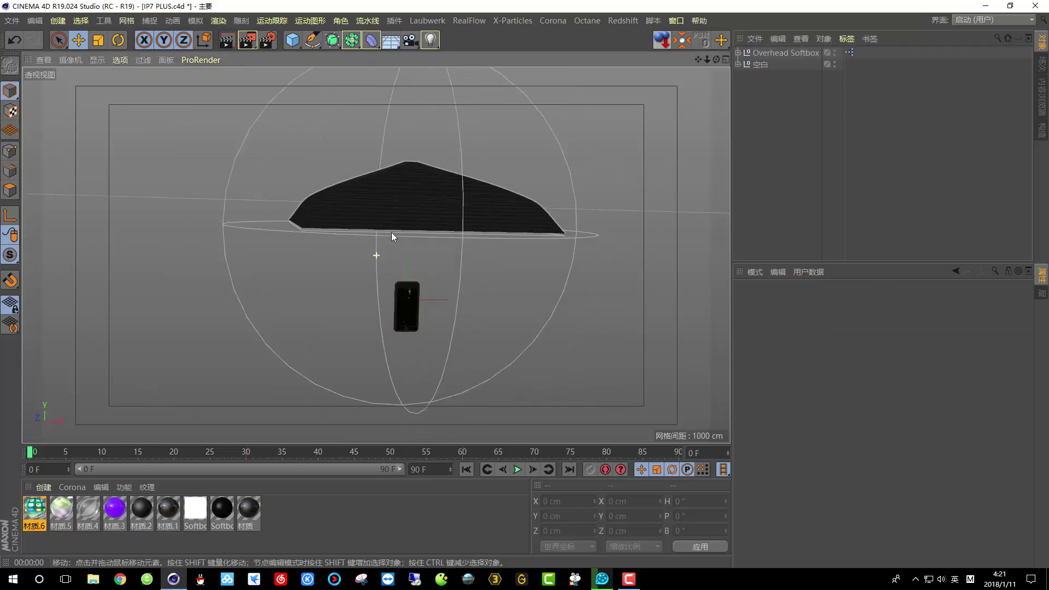
Show the grid in the viewport and rotate the phone's 空白 group to a pitch of about -80° so it lies back
scroll(405, 286, "up", 5)
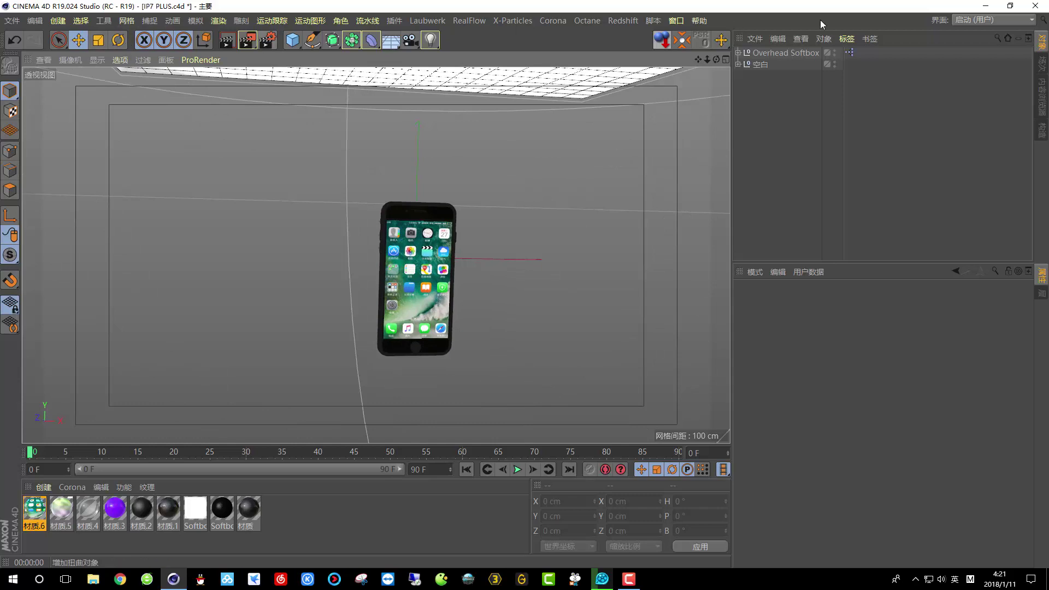
left_click(766, 63)
left_click(142, 61)
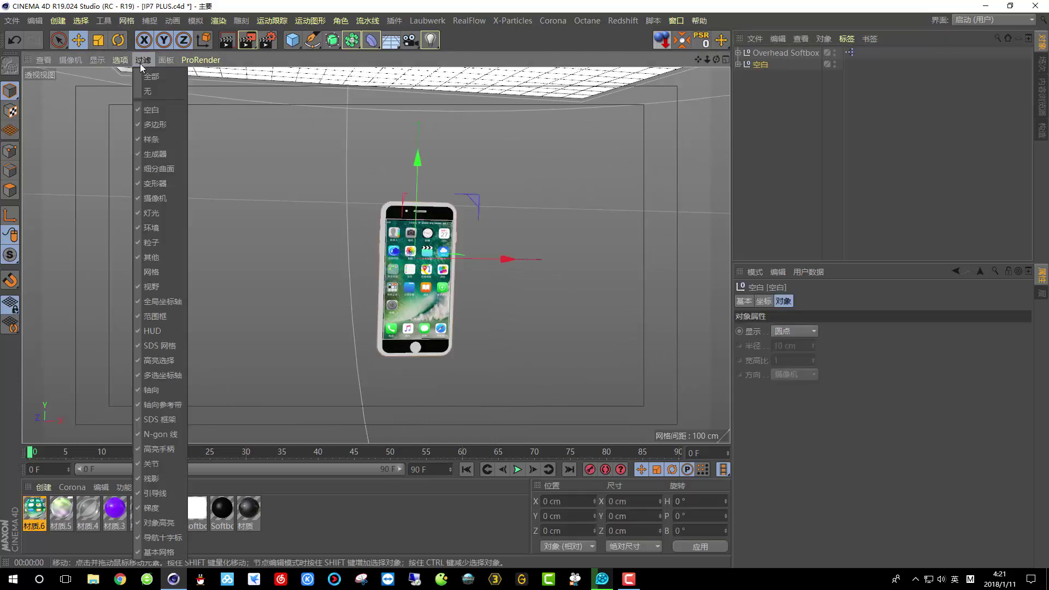
left_click(167, 269)
left_click_drag(461, 253, 101, 136, "alt")
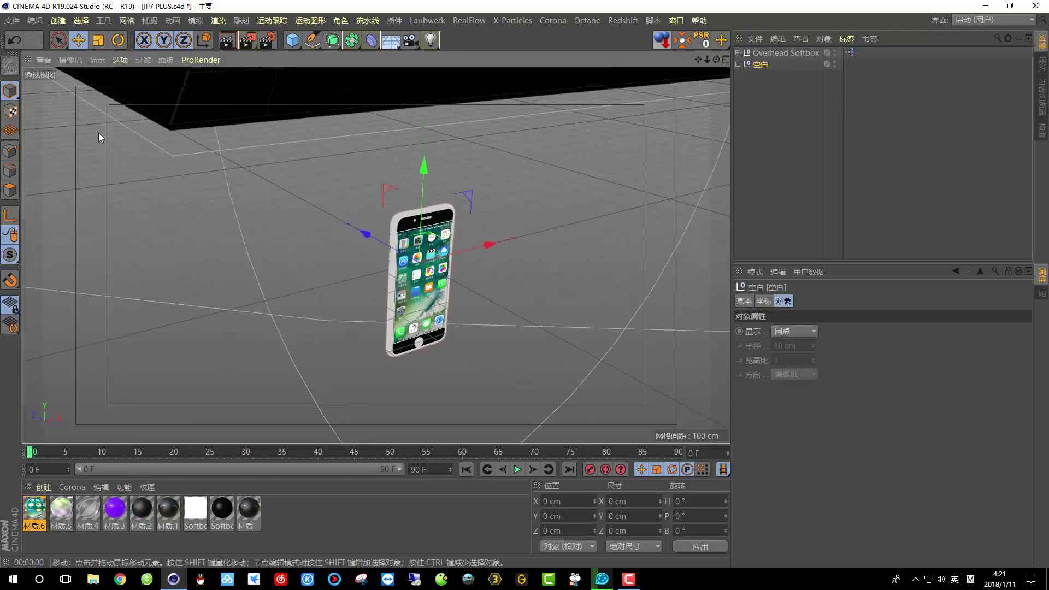
left_click(112, 41)
left_click_drag(456, 249, 408, 190)
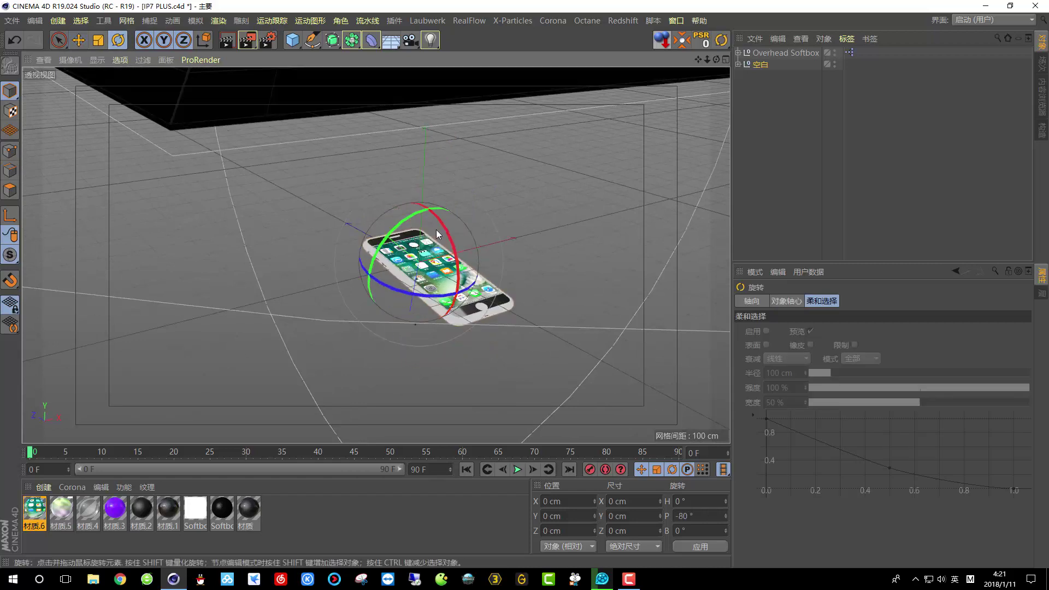
Frame a low, angled close-up of the phone's screen and side buttons and add a camera from that view
scroll(422, 269, "up", 6)
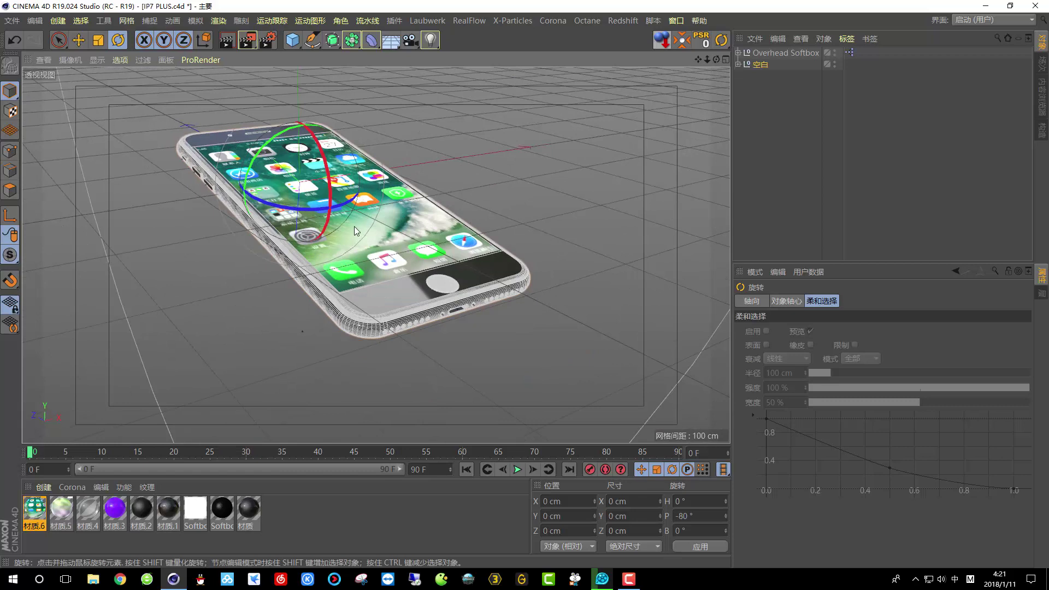
scroll(355, 226, "up", 8)
left_click_drag(407, 261, 360, 300, "alt")
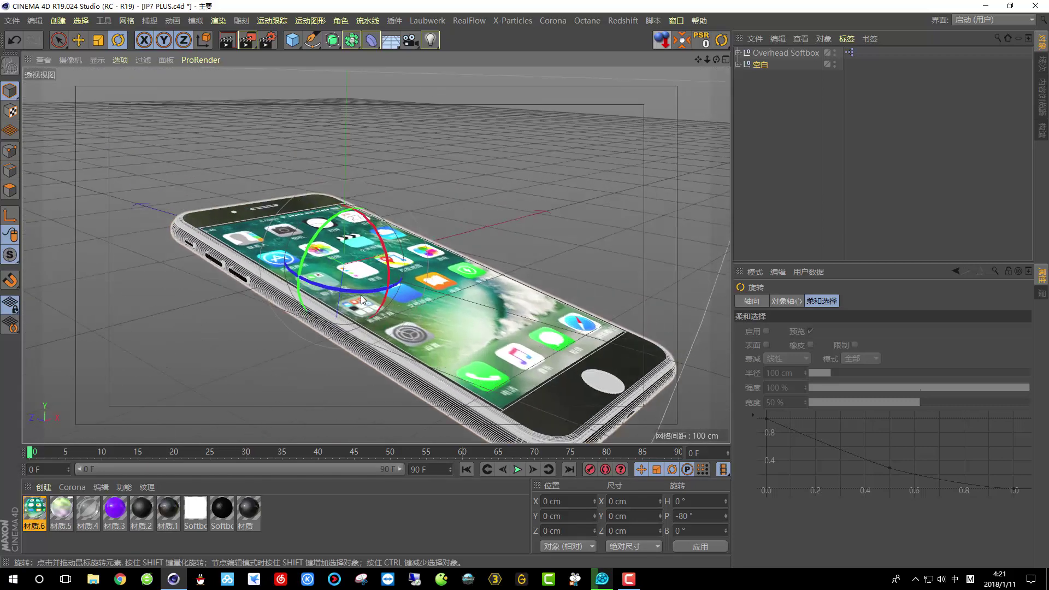
scroll(355, 290, "up", 5)
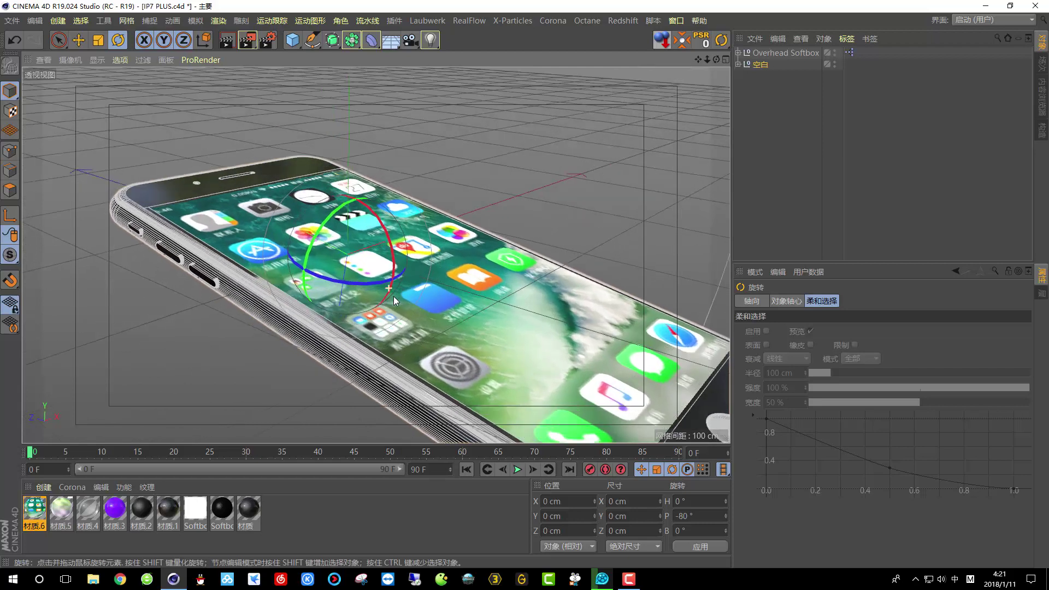
left_click(410, 40)
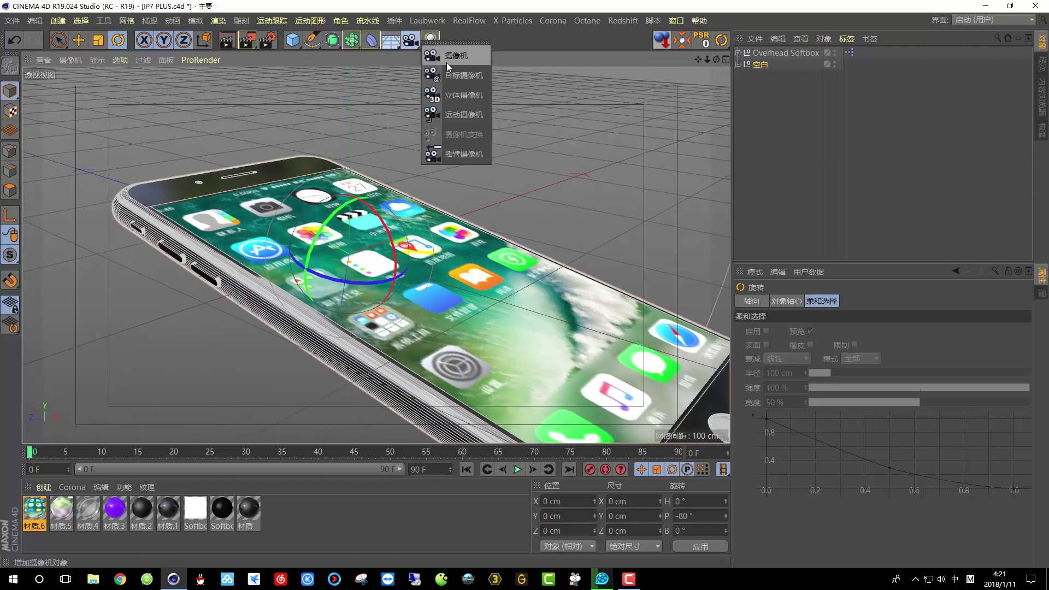
left_click(447, 57)
Set the camera's focal length to 60 mm and render the reframed close-up of the phone
left_click(842, 349)
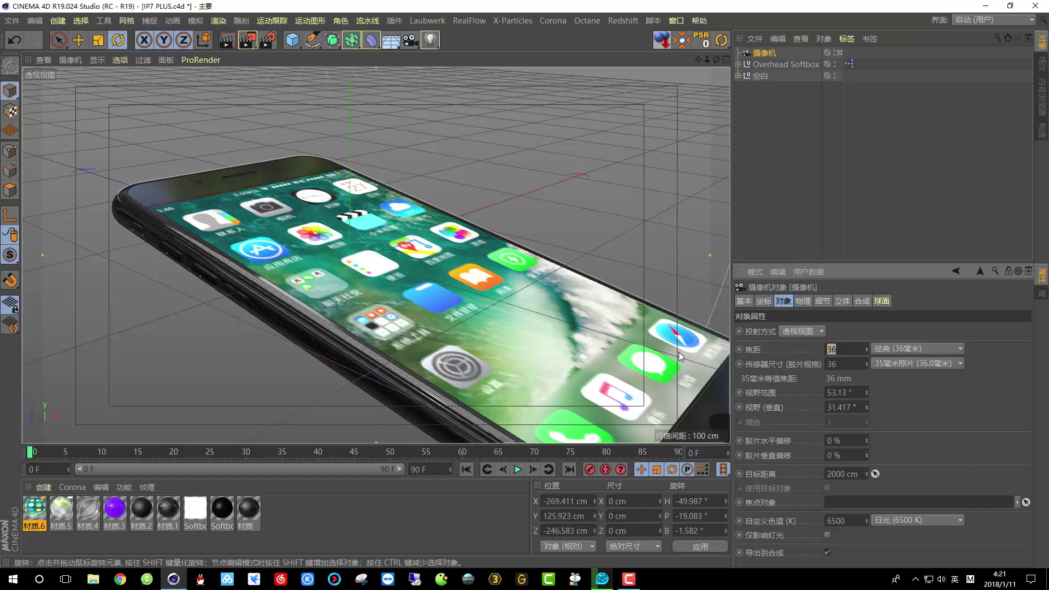
type("60")
key("Return")
mouse_move(708, 60)
left_mouse_down()
mouse_move(727, 61)
mouse_move(669, 62)
mouse_move(715, 68)
left_mouse_up()
middle_click_drag(376, 255, 366, 252, "alt")
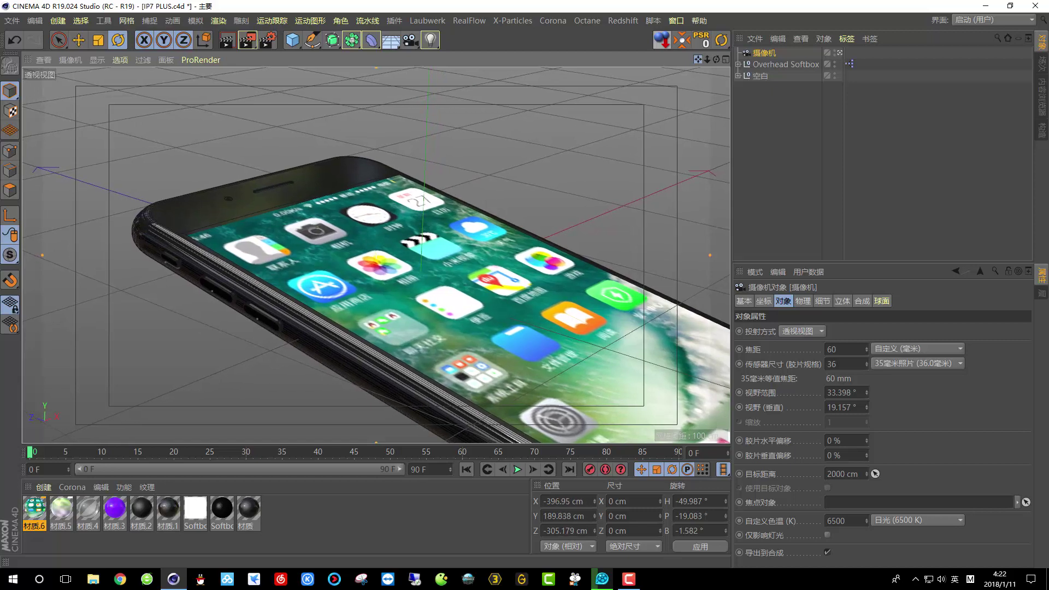
left_click(229, 38)
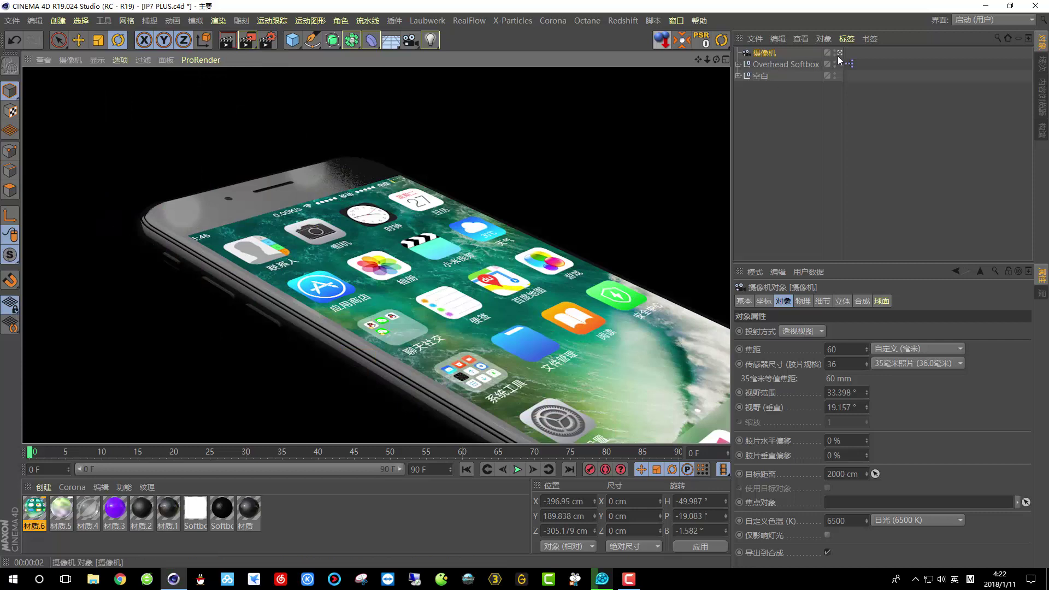
Move the Overhead Softbox to about X 716 cm, Y 998 cm and render the phone through the camera
left_click(840, 52)
scroll(386, 319, "down", 5)
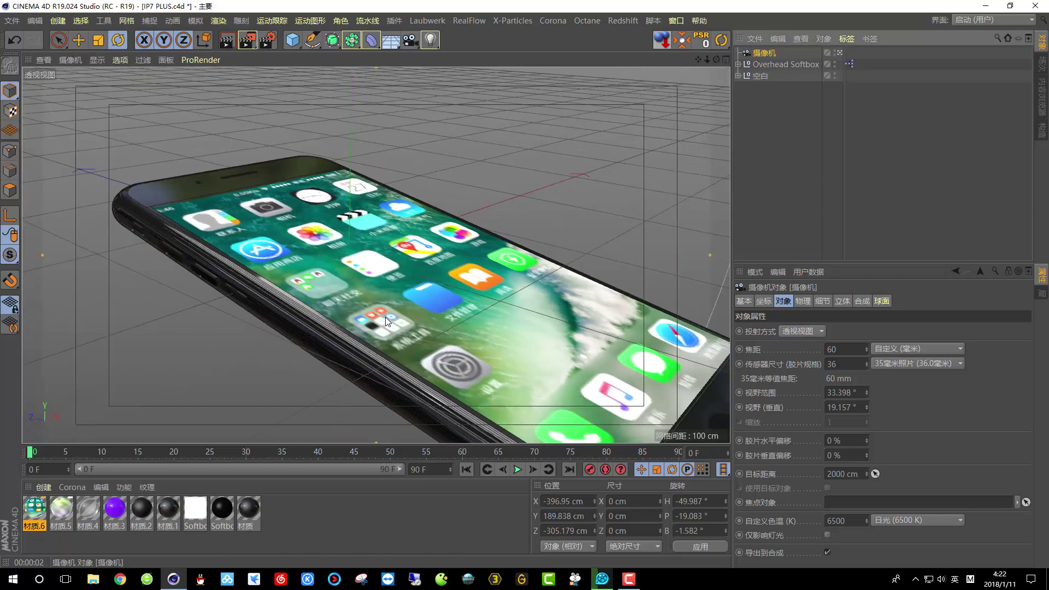
scroll(385, 324, "down", 4)
left_click_drag(385, 323, 448, 222, "alt")
left_click(786, 64)
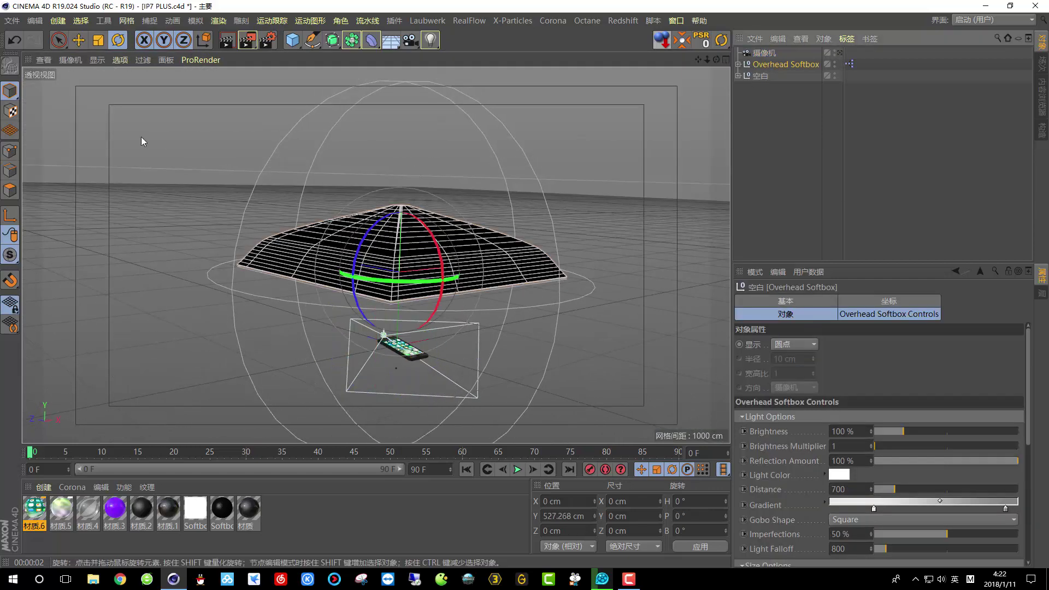
left_click(79, 40)
left_click_drag(413, 160, 424, 113)
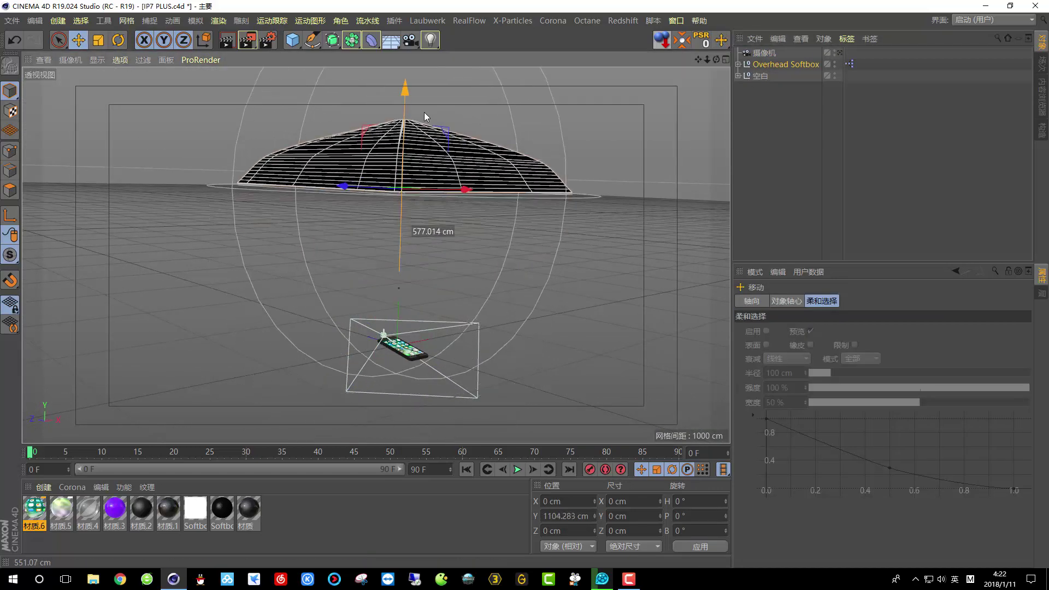
left_click_drag(440, 147, 453, 118, "alt")
left_click_drag(483, 187, 560, 213)
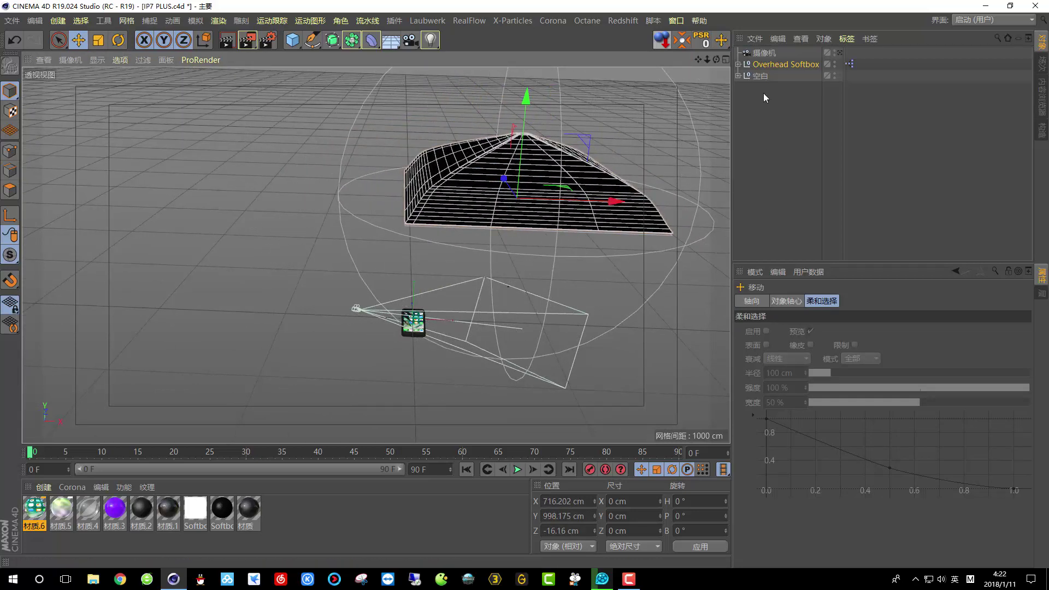
left_click(840, 53)
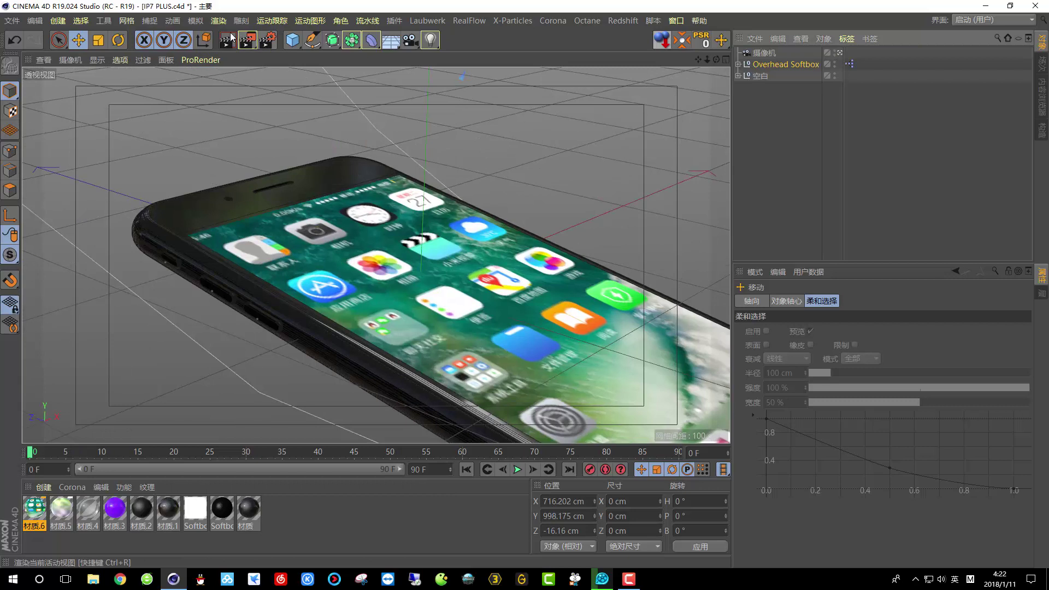
left_click(231, 35)
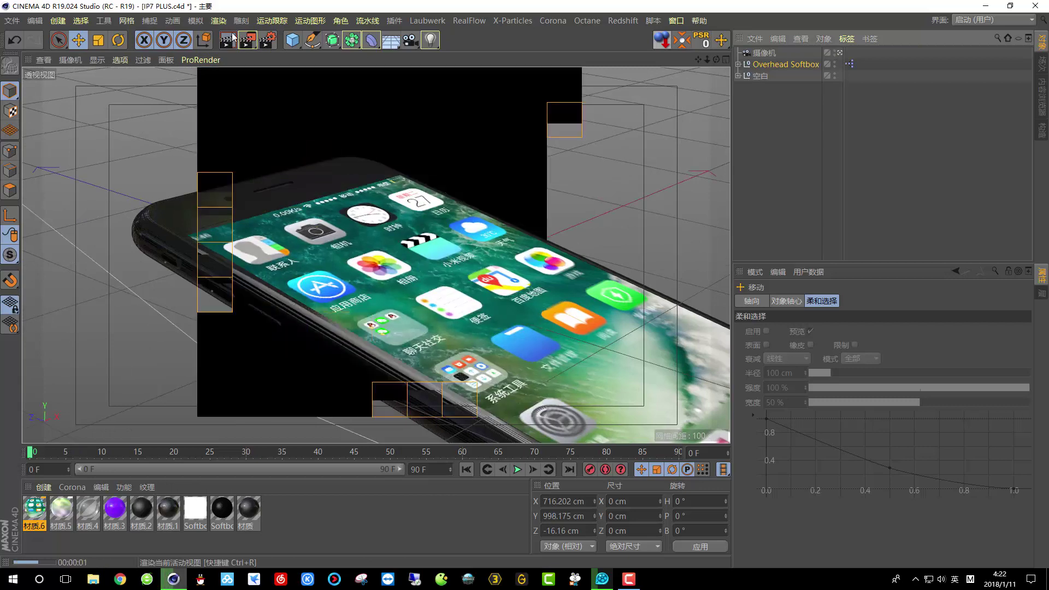
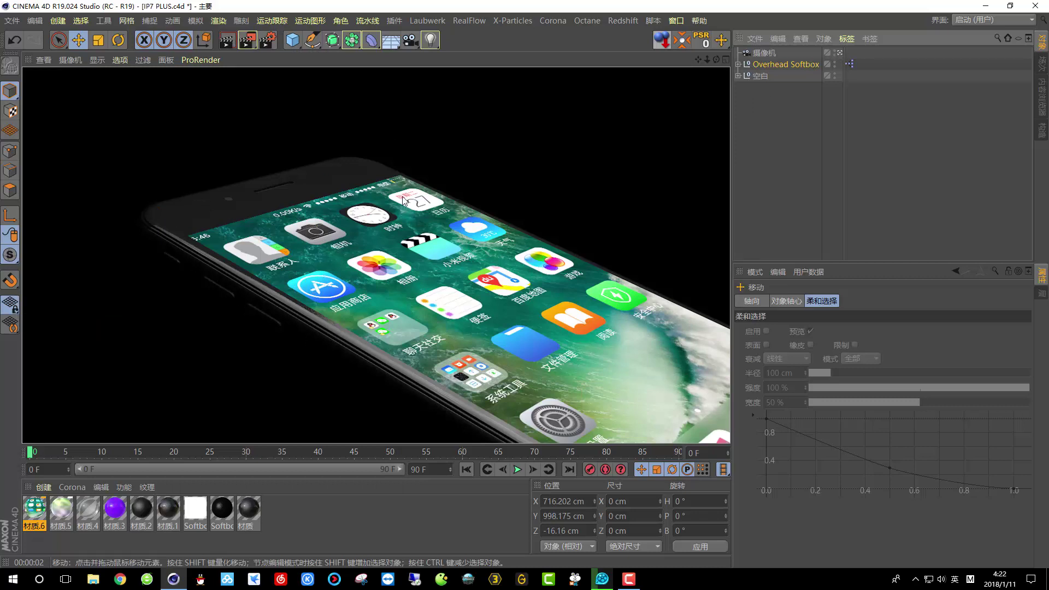
Add a plane, narrow it to a strip about 20.8 cm wide and place it beside the phone at about X -136 cm
left_click(840, 53)
scroll(553, 290, "down", 3)
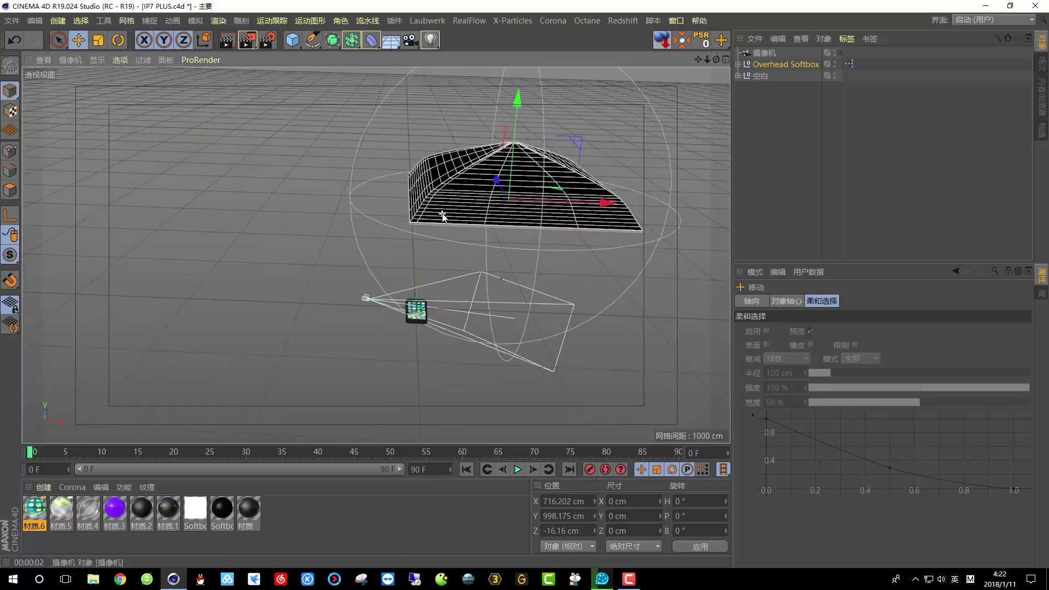
scroll(553, 290, "up", 2)
mouse_move(553, 290)
left_mouse_down("alt")
mouse_move(375, 253)
mouse_move(328, 229)
left_mouse_up("alt")
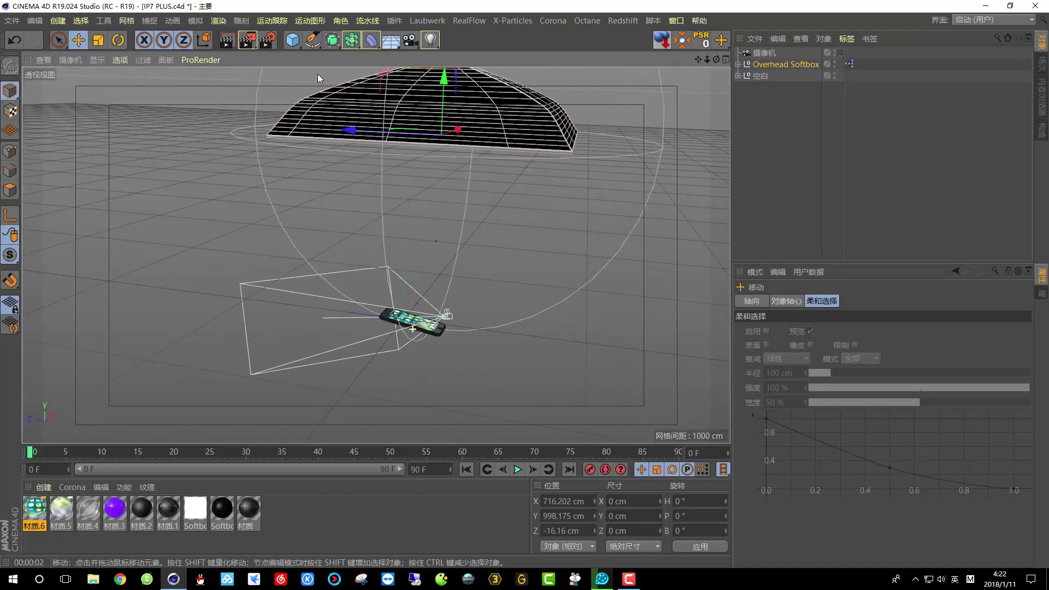
left_click(312, 39)
left_click(297, 44)
left_click(398, 77)
scroll(381, 323, "up", 2)
scroll(381, 322, "up", 5)
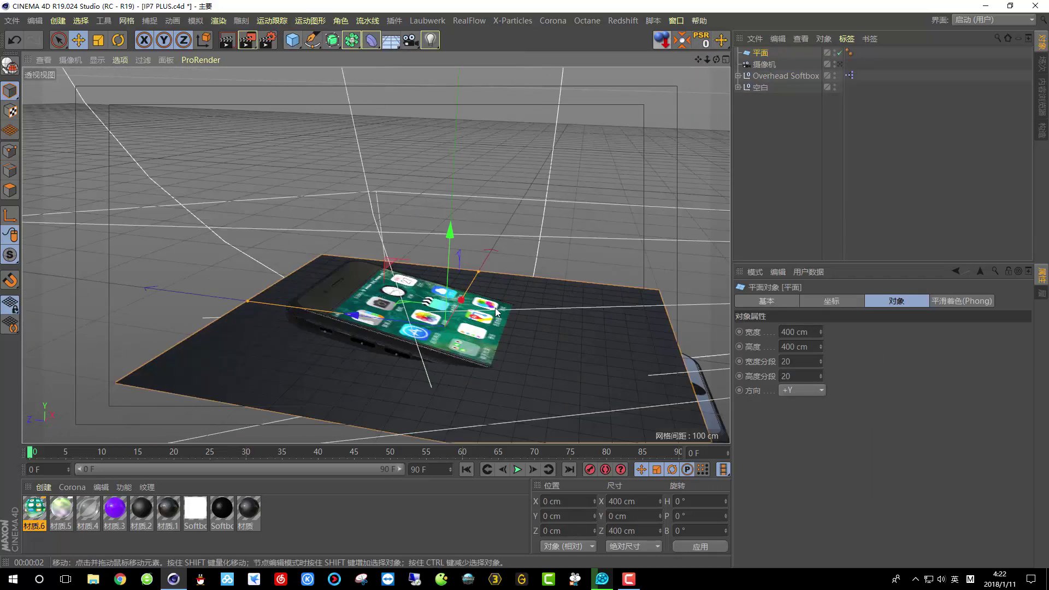
left_click_drag(530, 286, 452, 241)
Tilt the strip to a pitch of about 10.2° and move it along the phone's side to about Y -11 cm, Z -61 cm
left_click(119, 38)
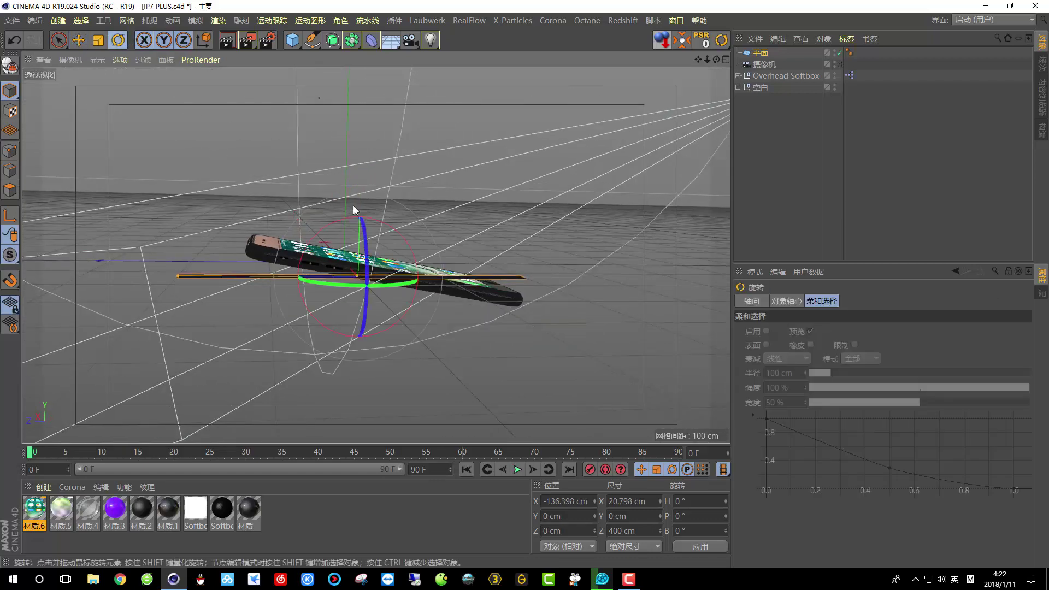
left_click_drag(387, 228, 352, 328)
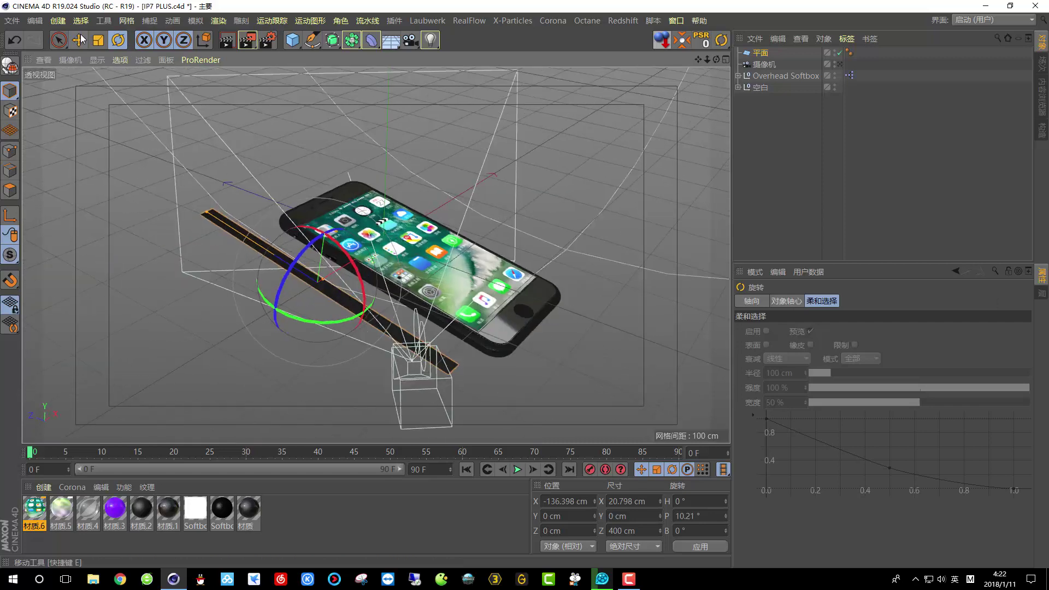
left_click(78, 40)
left_click_drag(262, 250, 317, 224)
Create a material with white luminance enabled and reflectance disabled, and apply it to the plane strip
double_click(312, 521)
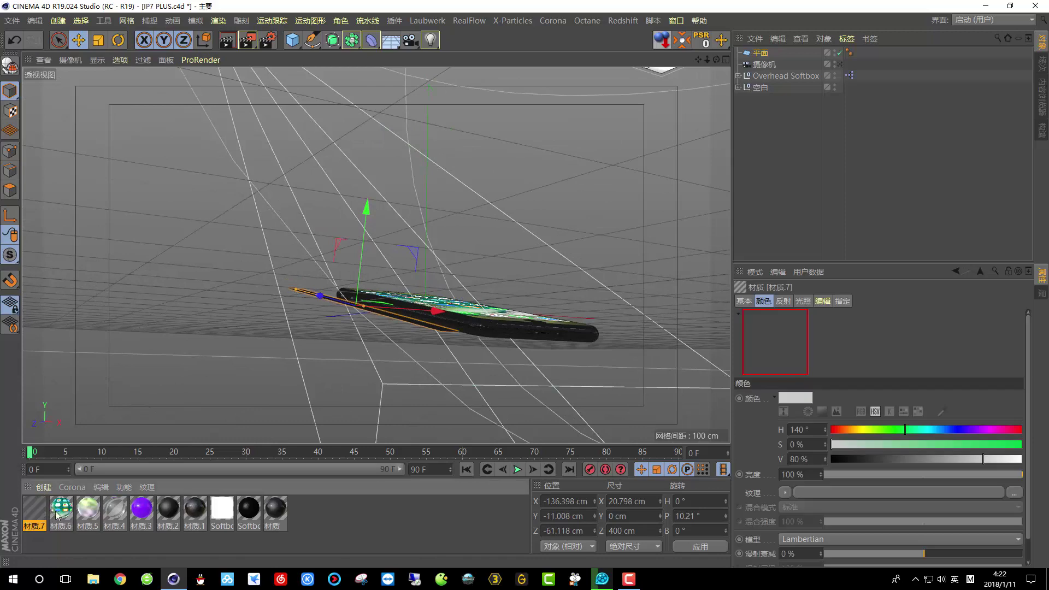
double_click(40, 502)
left_click(203, 185)
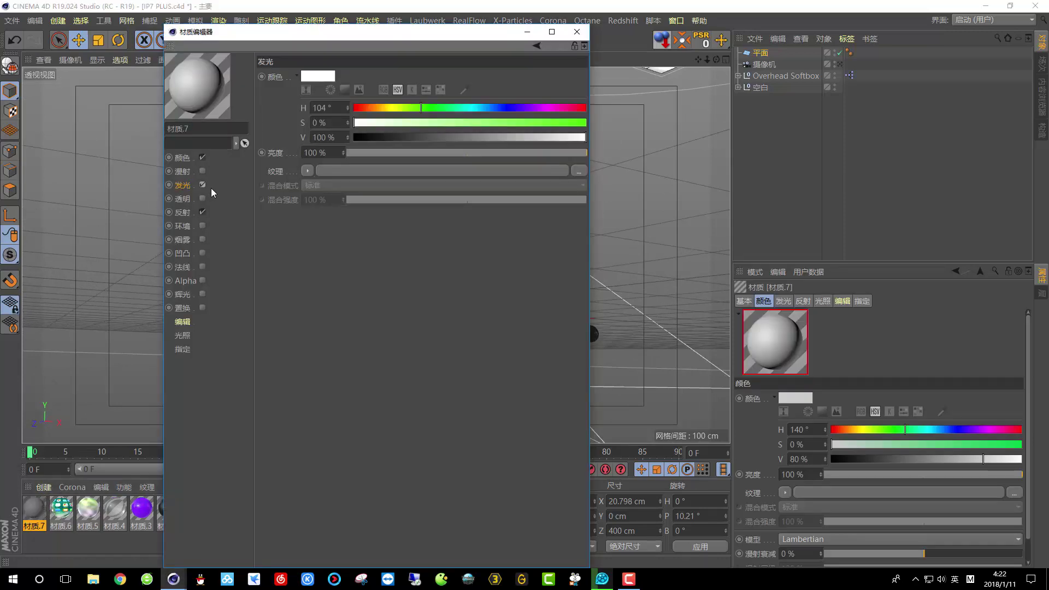
left_click(203, 212)
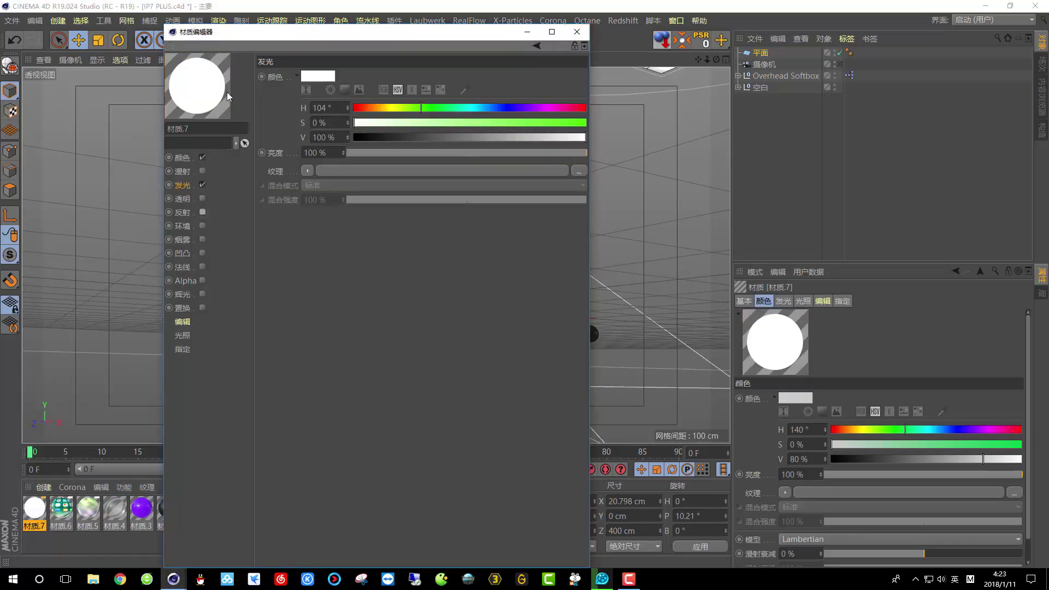
left_click_drag(775, 62, 760, 54)
left_click(577, 32)
Reposition the glowing strip to about X -120 cm, Y -30 cm and render it through the camera
left_click_drag(415, 277, 373, 313, "alt")
left_click(839, 64)
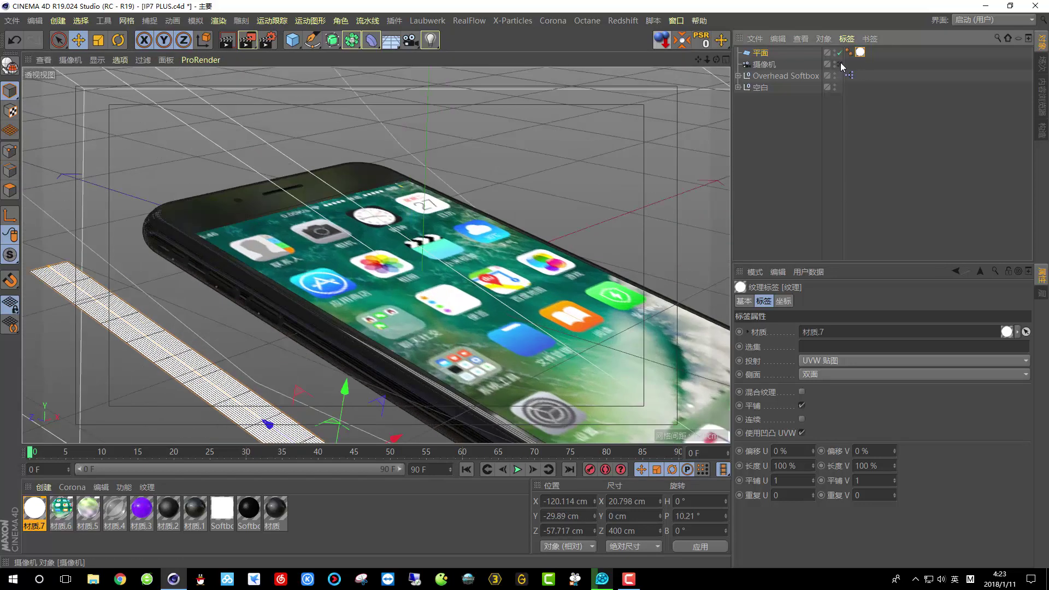
left_click(229, 41)
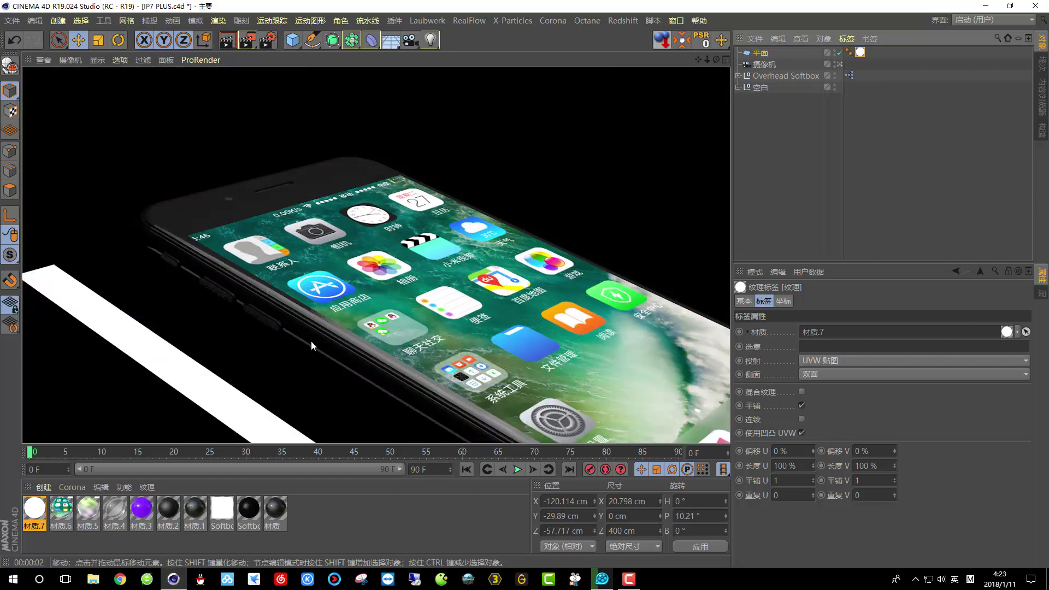
Duplicate the glowing strip and place the copy along its outer edge, banked to about 35.5°
left_click_drag(481, 195, 364, 282, "alt")
scroll(443, 261, "up", 5)
scroll(503, 298, "down", 5)
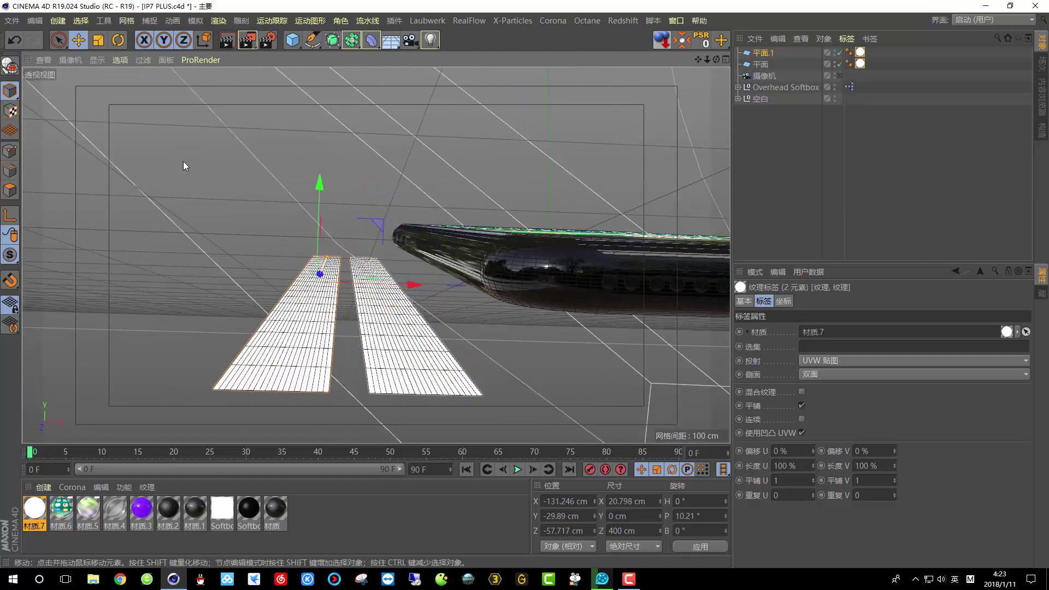
left_click(118, 40)
left_click_drag(350, 231, 394, 235)
key("e")
Render the phone through the camera with the two glowing strips, then return to the free perspective view
left_click(841, 75)
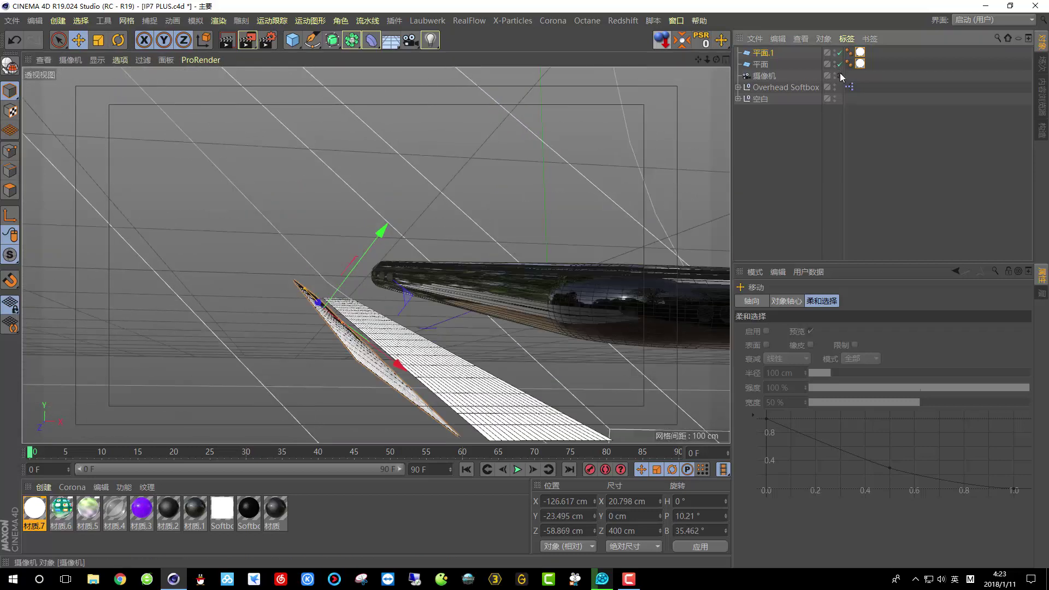
left_click(226, 41)
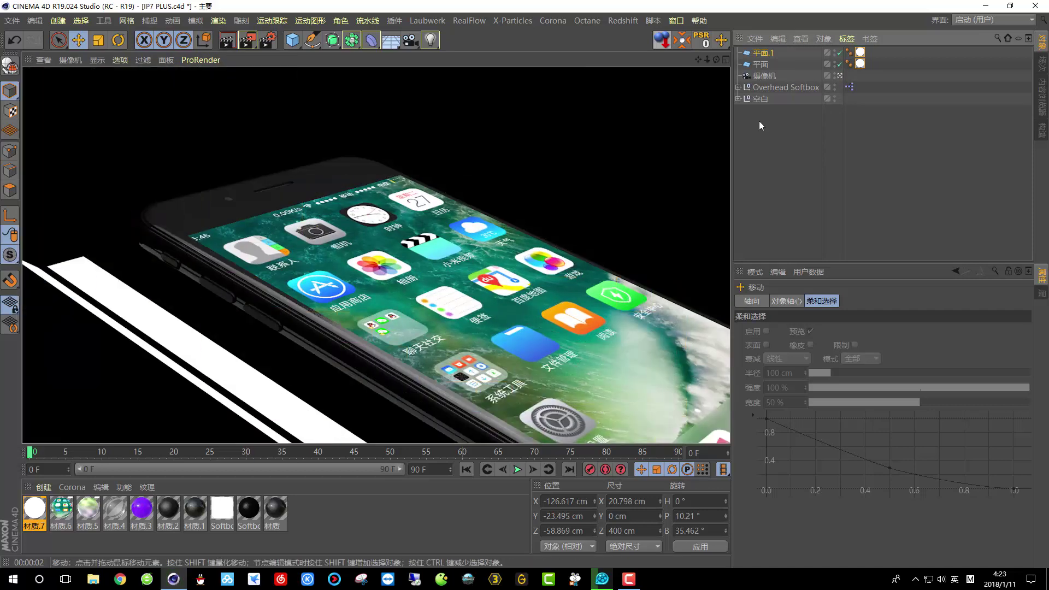
left_click(840, 76)
Add a third copy of the glowing strip and bank it to about 84° beside the second one
left_click_drag(492, 241, 378, 264, "alt")
key("r")
left_click_drag(348, 184, 362, 213)
key("e")
left_click_drag(432, 247, 464, 252, "alt")
Select all three plane strips and check them in a render through the camera
left_click(761, 76, "shift")
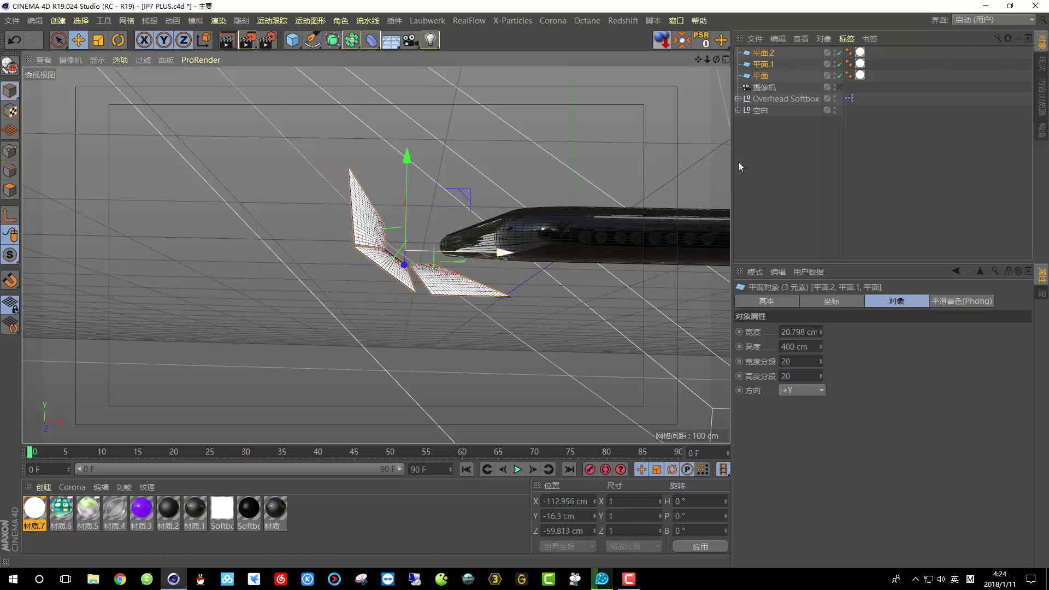
left_click(839, 87)
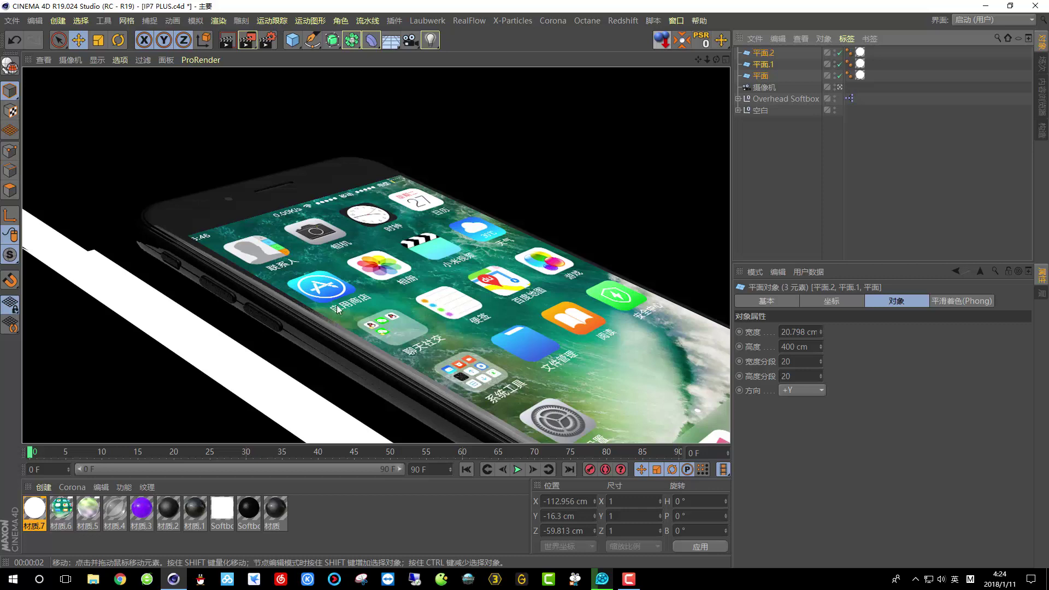
left_click(840, 87)
Try to scale the three selected plane strips together
left_click_drag(716, 204, 187, 109, "alt")
left_click(99, 40)
left_click_drag(340, 309, 276, 328)
left_click_drag(332, 241, 277, 166, "alt")
key("ctrl+z")
Lengthen the glowing plane strips beside the phone to a height of 559 cm
left_click_drag(328, 203, 486, 328, "alt")
left_click(763, 55)
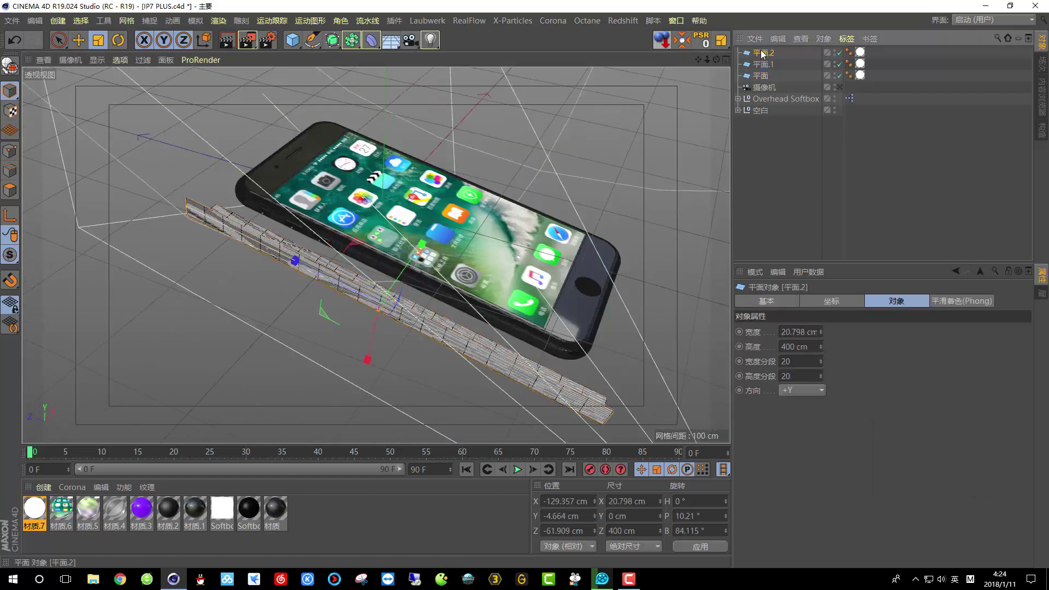
left_click_drag(632, 371, 552, 259, "alt")
left_click_drag(821, 347, 863, 347)
left_click(766, 64)
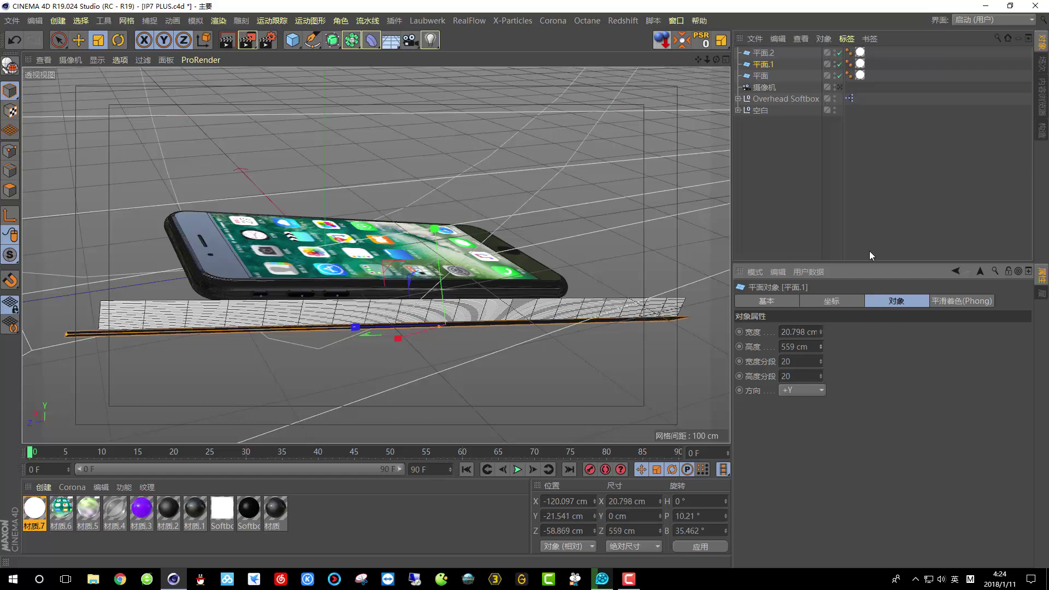
Lengthen the original glowing plane strip to a height of 560 cm and check it in a render through the camera
left_click(765, 76)
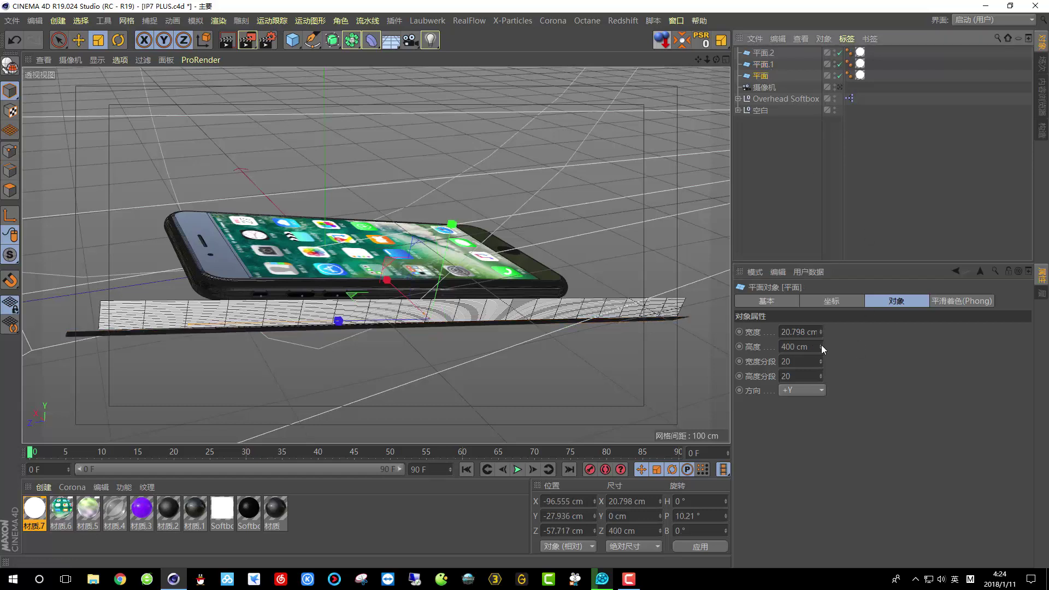
left_click_drag(822, 347, 847, 347)
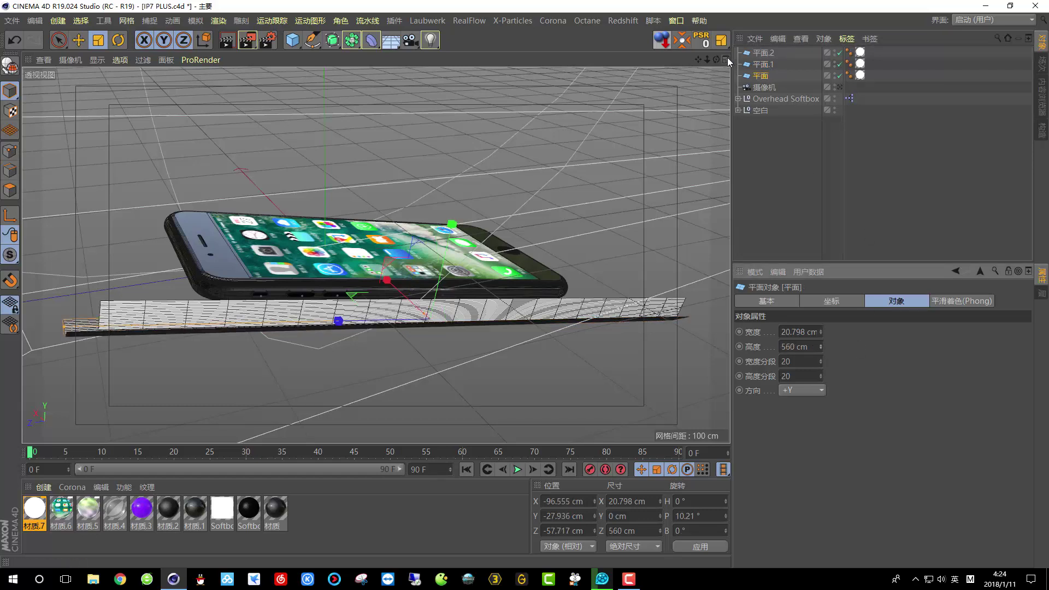
left_click(840, 88)
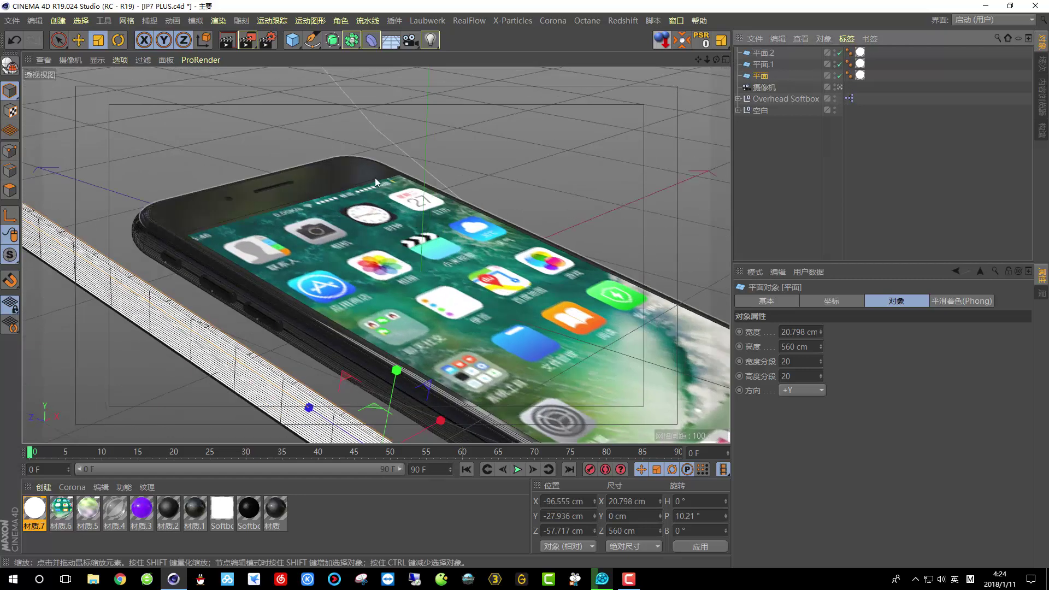
left_click(227, 41)
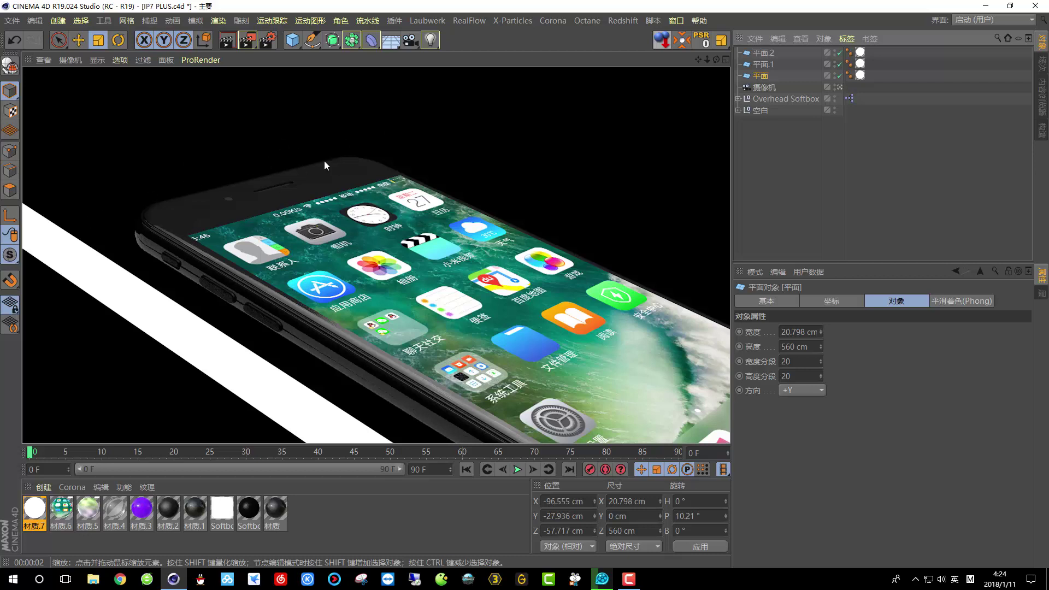
Add a new plane over the phone and reduce it to a crosswise strip about 296 cm wide and 49 cm high
left_click(840, 87)
left_click_drag(265, 251, 320, 262, "alt")
left_click(294, 40)
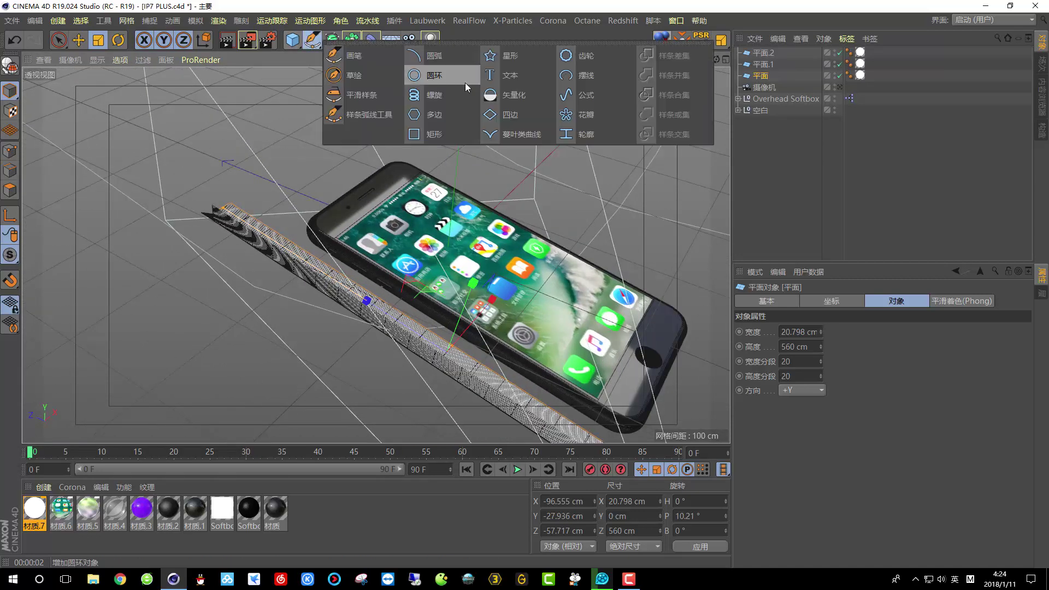
left_click(294, 41)
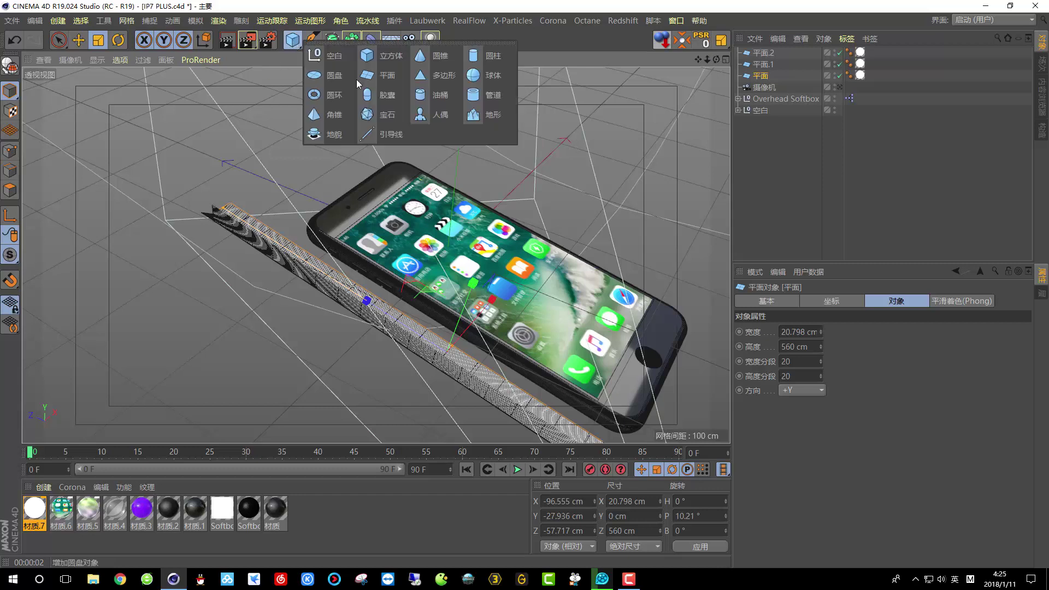
left_click(376, 79)
left_click_drag(294, 189, 382, 257)
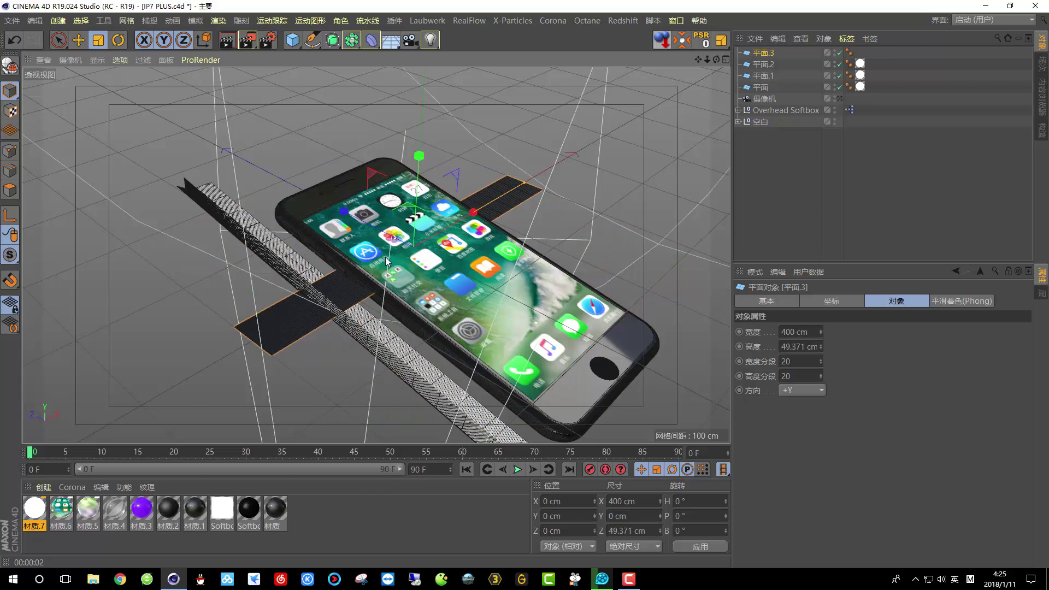
left_click_drag(525, 183, 497, 202)
Move the crosswise strip beyond the phone's top end, raise it above the phone and pitch it to about -58°
left_click(79, 40)
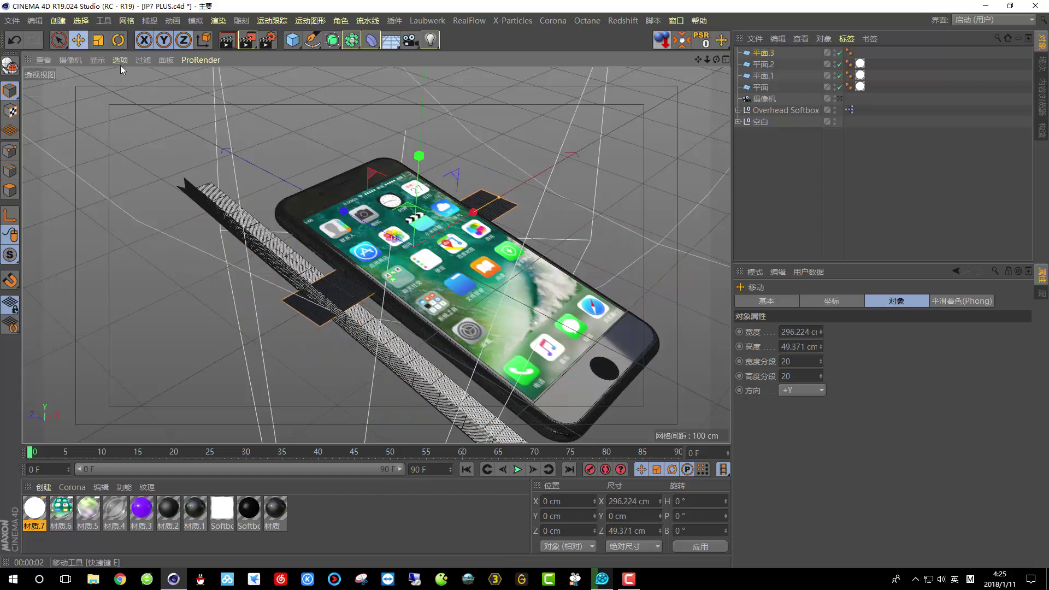
left_click_drag(343, 211, 336, 62)
left_click(118, 40)
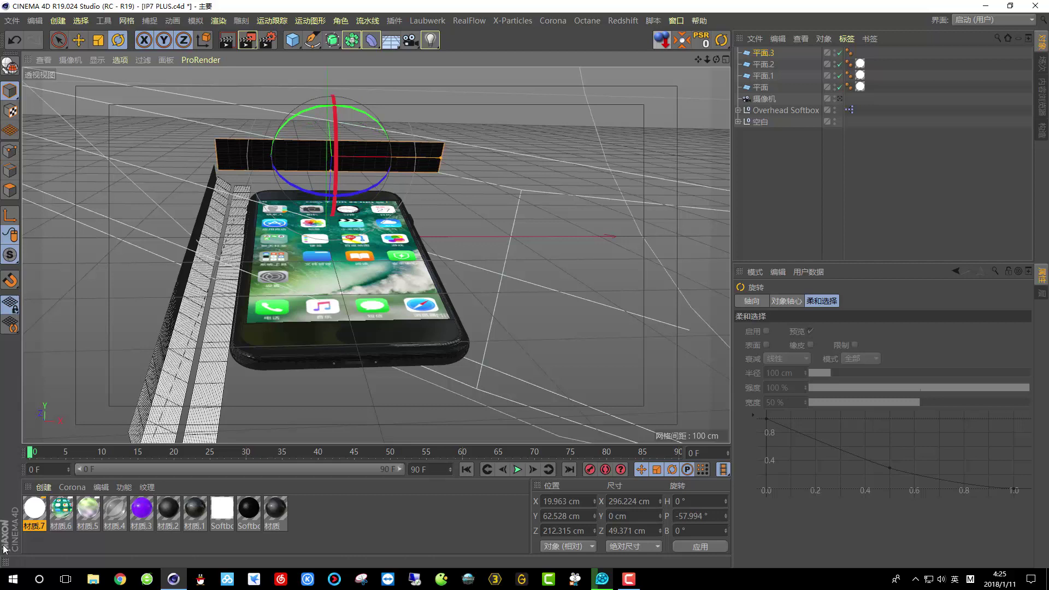
Apply the glowing white material 材质.7 to the crosswise strip
left_click_drag(33, 512, 318, 159)
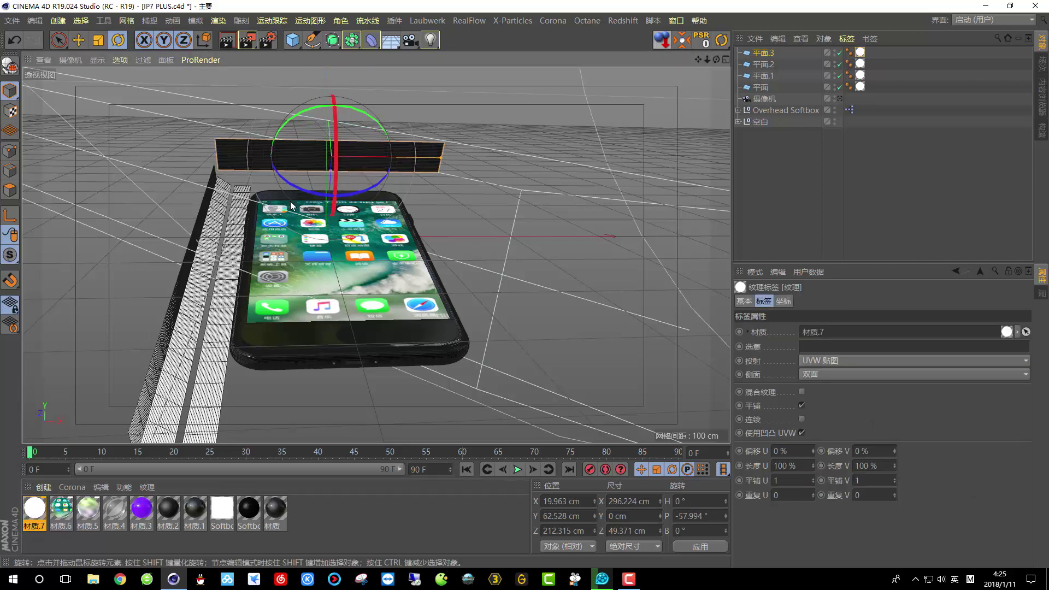
left_click_drag(240, 235, 295, 245, "alt")
middle_click_drag(387, 259, 433, 291, "alt")
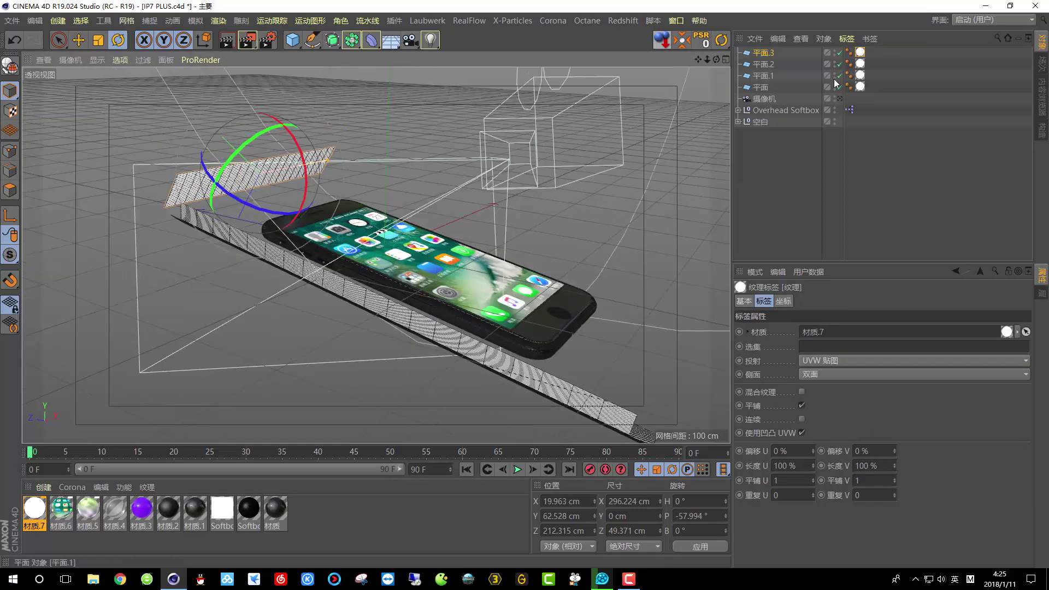
Reposition the crosswise strip in the camera view to about Y 62 cm, Z 202 cm and test-render the shot
left_click(841, 98)
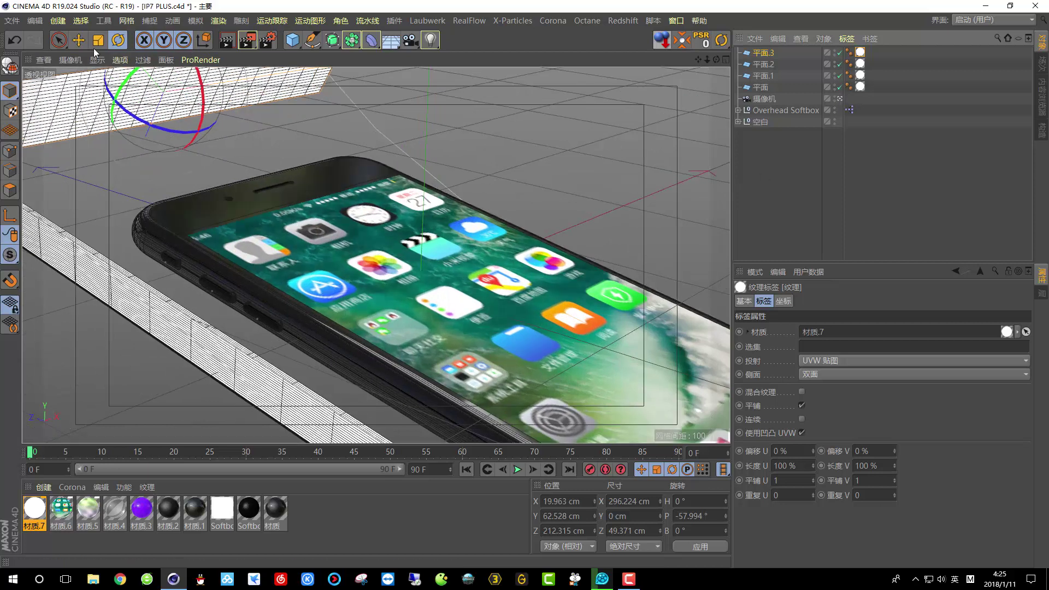
key("e")
left_click_drag(147, 92, 206, 169)
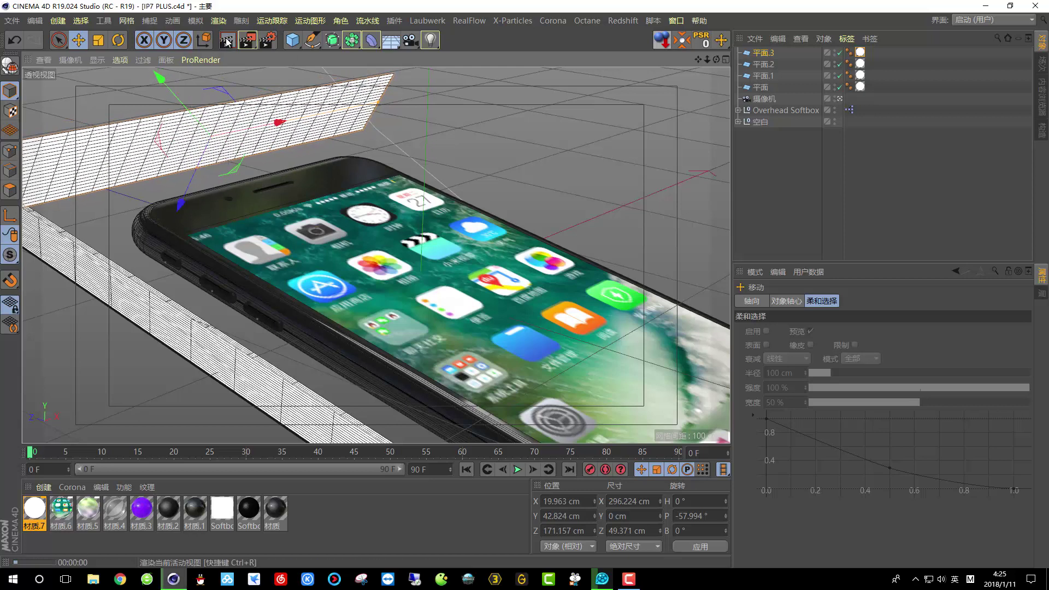
left_click(227, 41)
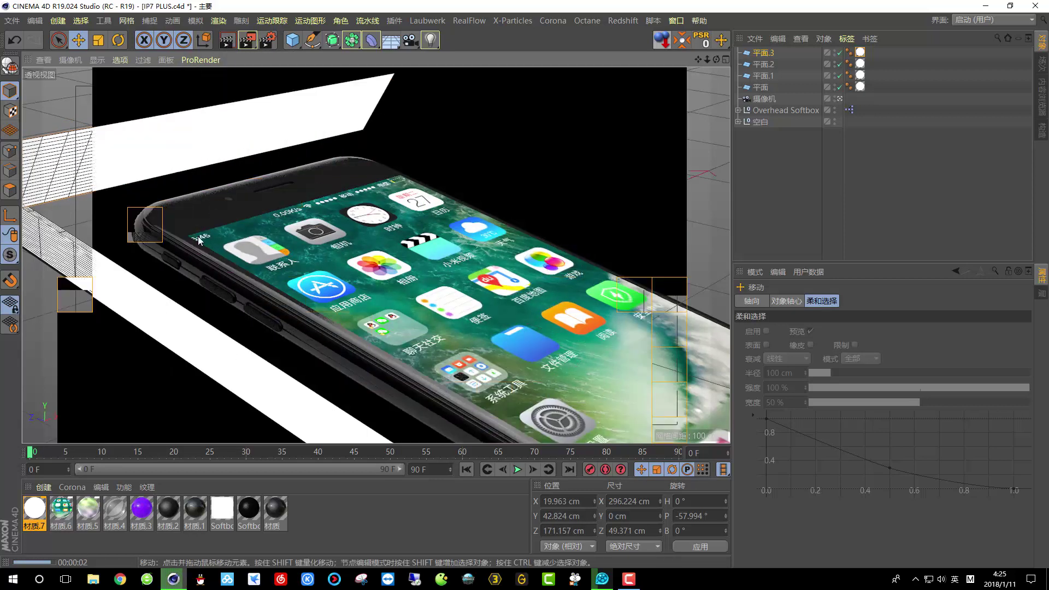
left_click(208, 163)
left_click_drag(192, 115, 154, 66)
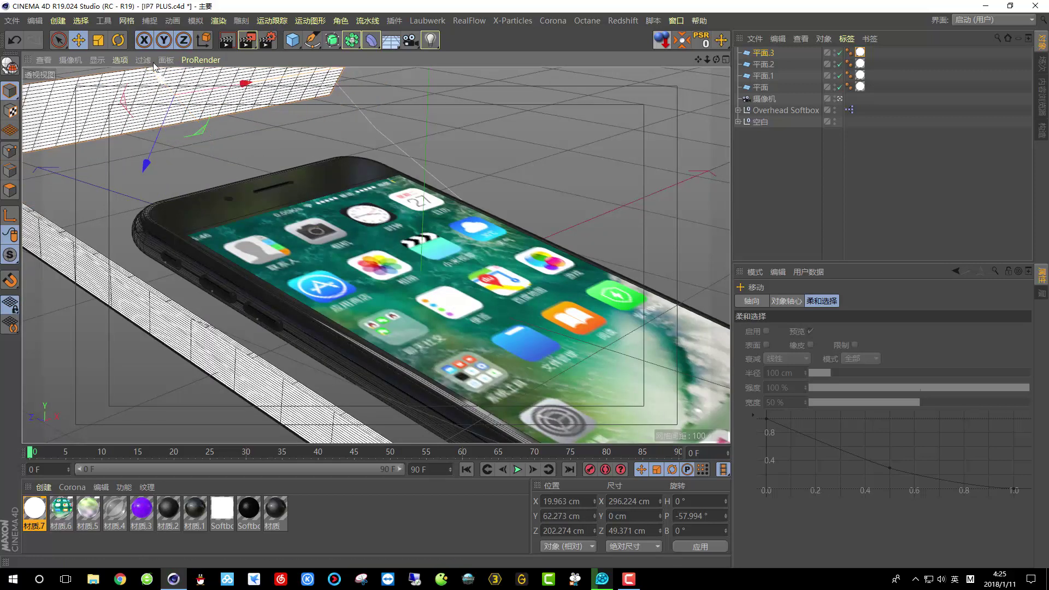
left_click(224, 43)
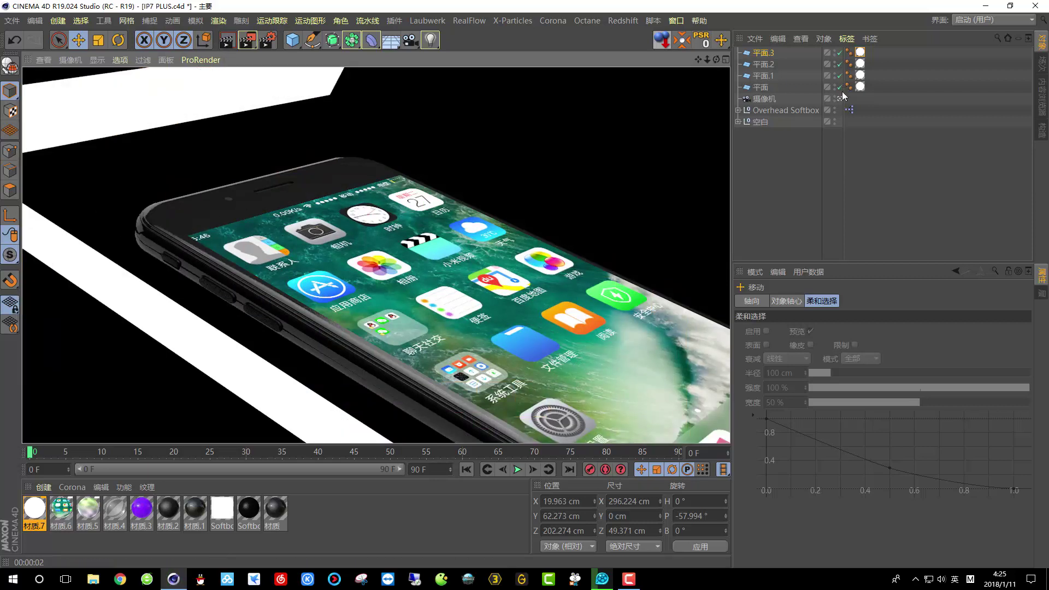
Save the project with its assets as IP7 in the 渲染部分 folder of C4DR19-Iphone7 Plus建模渲染教程第5课 on drive D
left_click(13, 21)
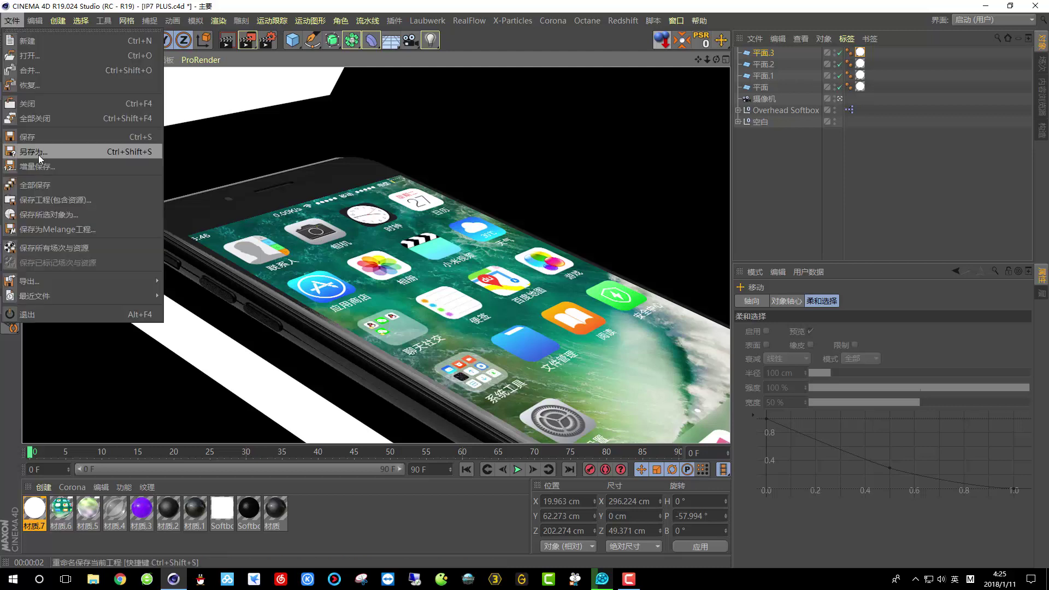
left_click(68, 205)
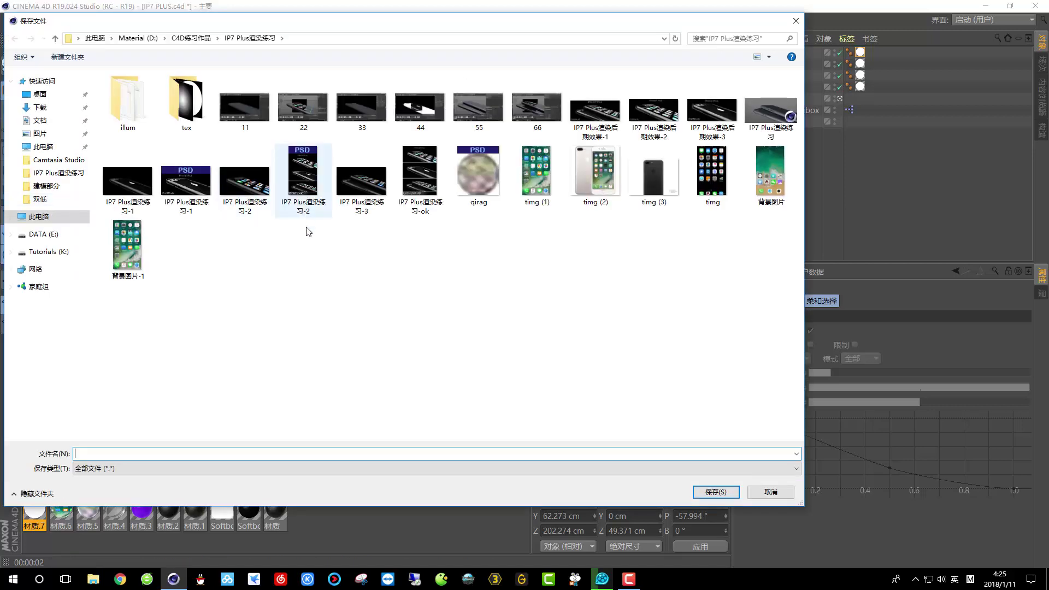
left_click(211, 40)
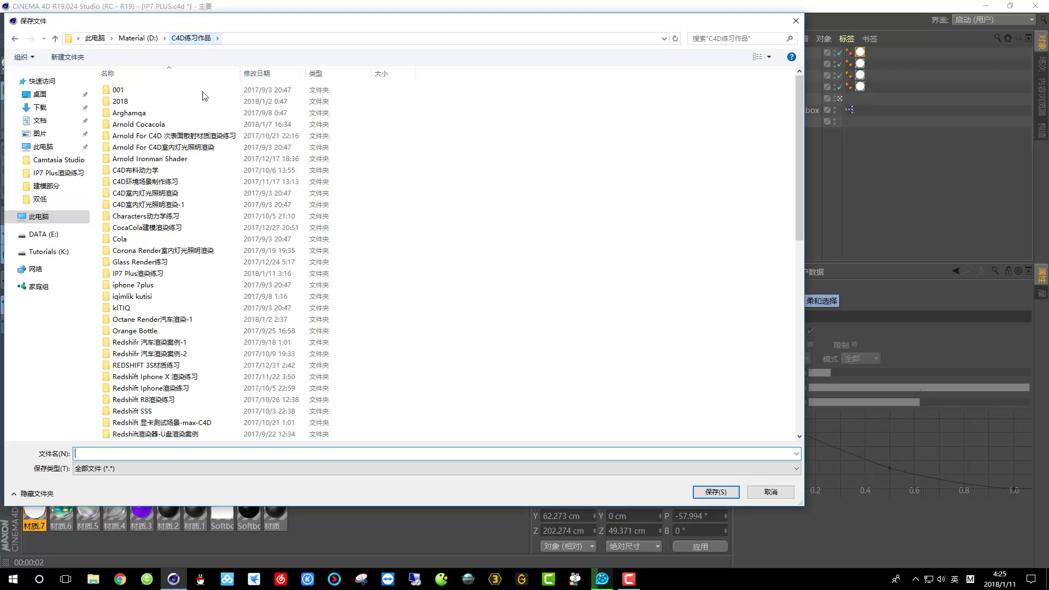
left_click(39, 217)
double_click(429, 183)
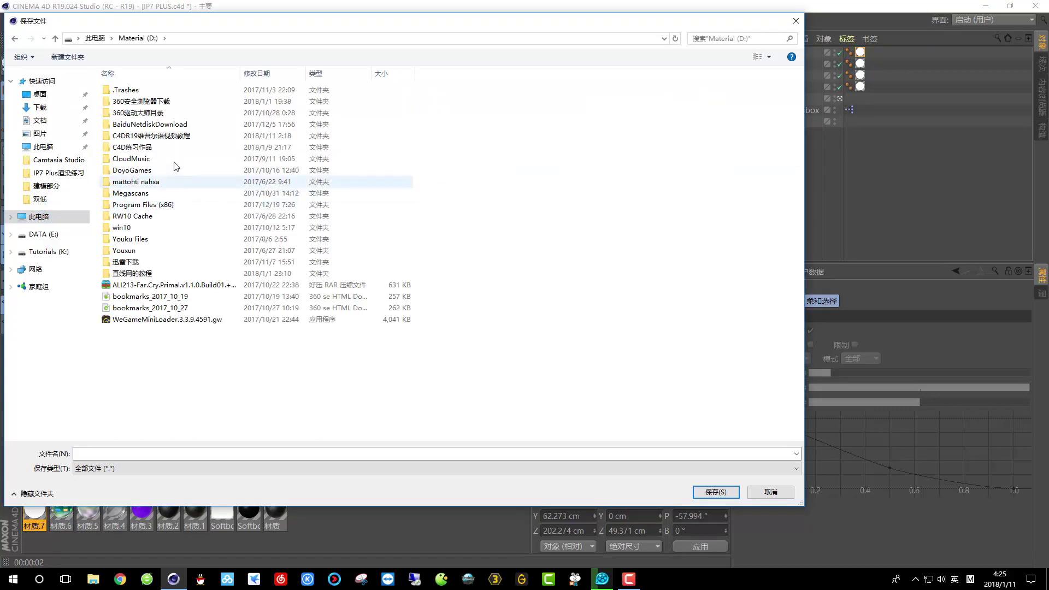
double_click(158, 135)
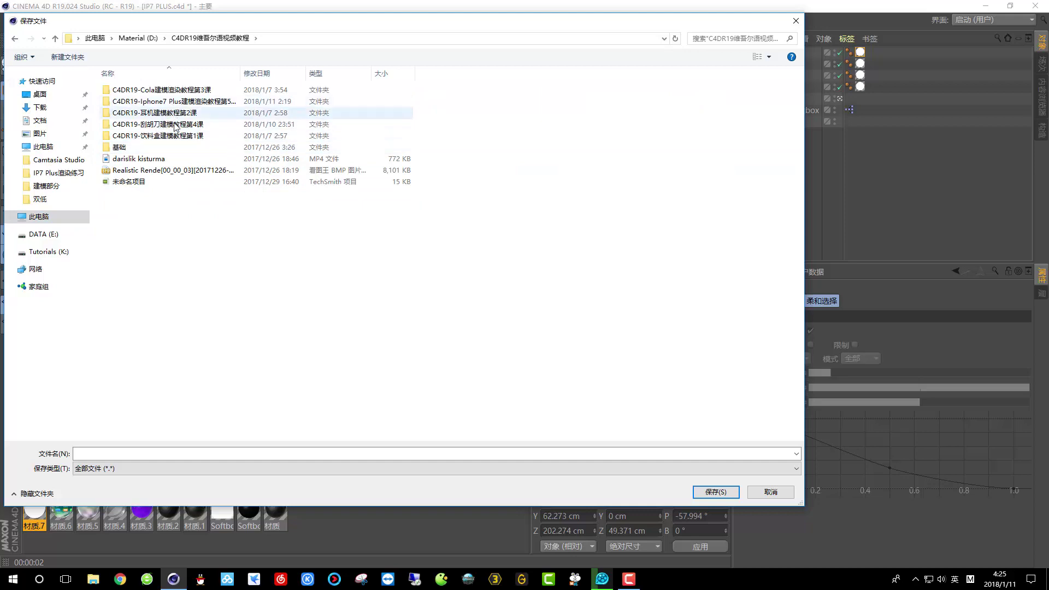
double_click(147, 102)
double_click(129, 102)
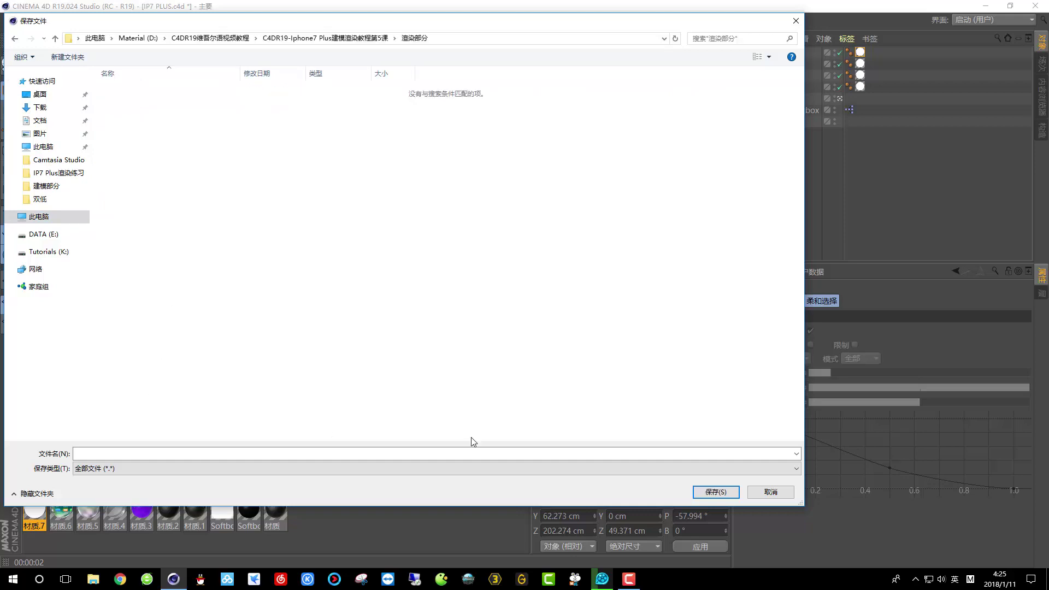
left_click(644, 450)
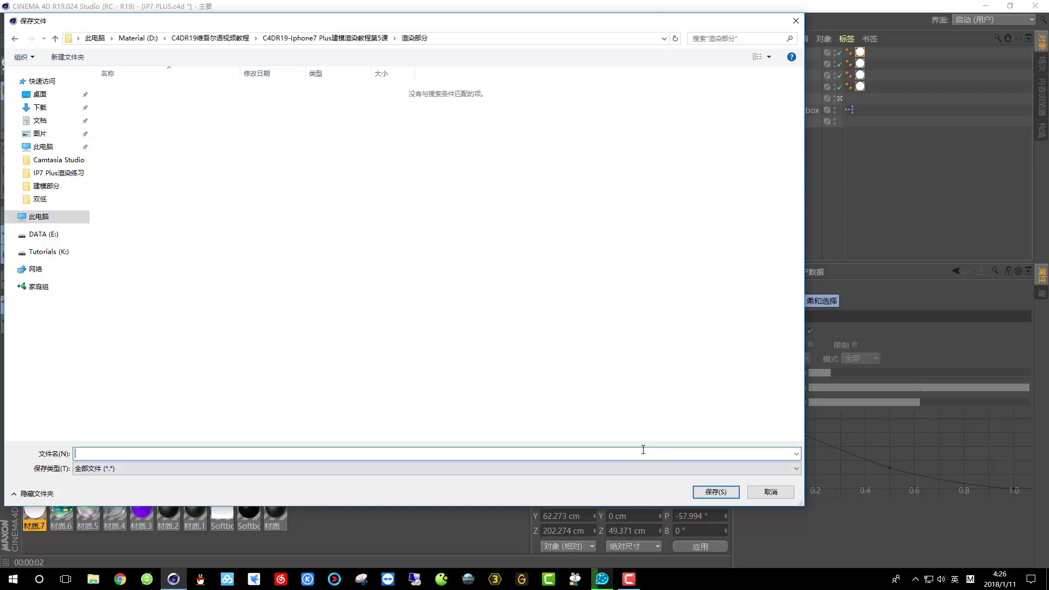
key("Return")
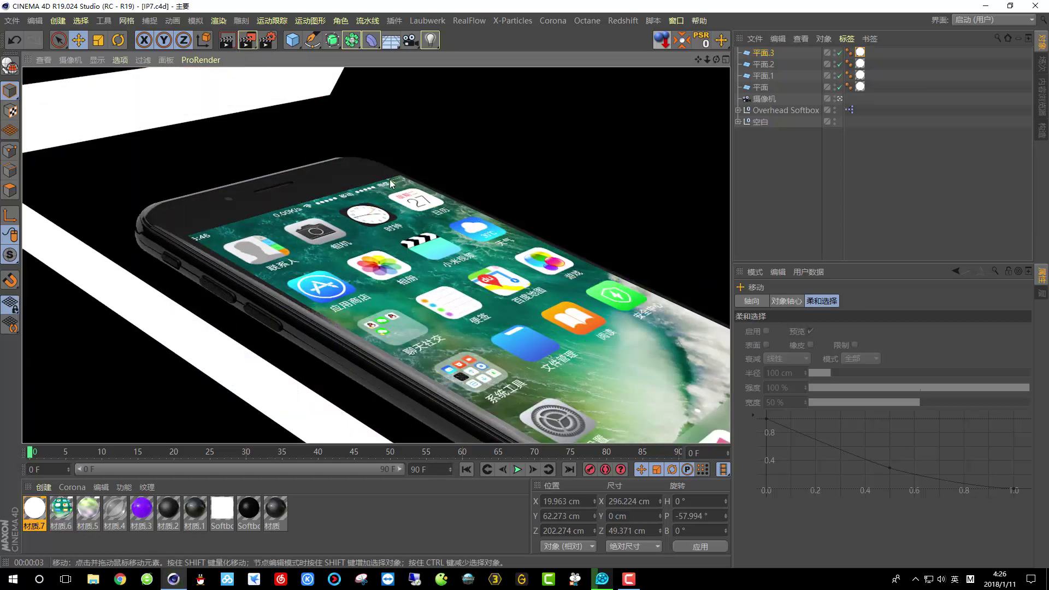
Shift the crosswise strip sideways to about X 54 cm and widen it to about 352 cm
left_click(840, 99)
scroll(499, 192, "down", 5)
left_click_drag(284, 197, 390, 232, "alt")
scroll(463, 183, "up", 4)
left_click_drag(403, 182, 440, 190)
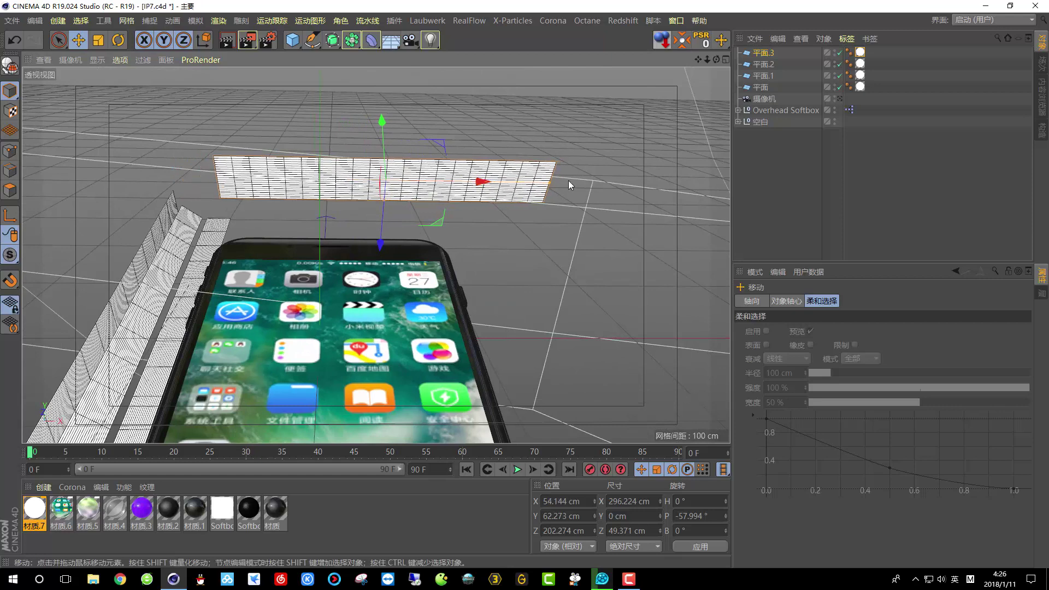
left_click_drag(559, 183, 581, 186)
left_click_drag(525, 249, 572, 182, "alt")
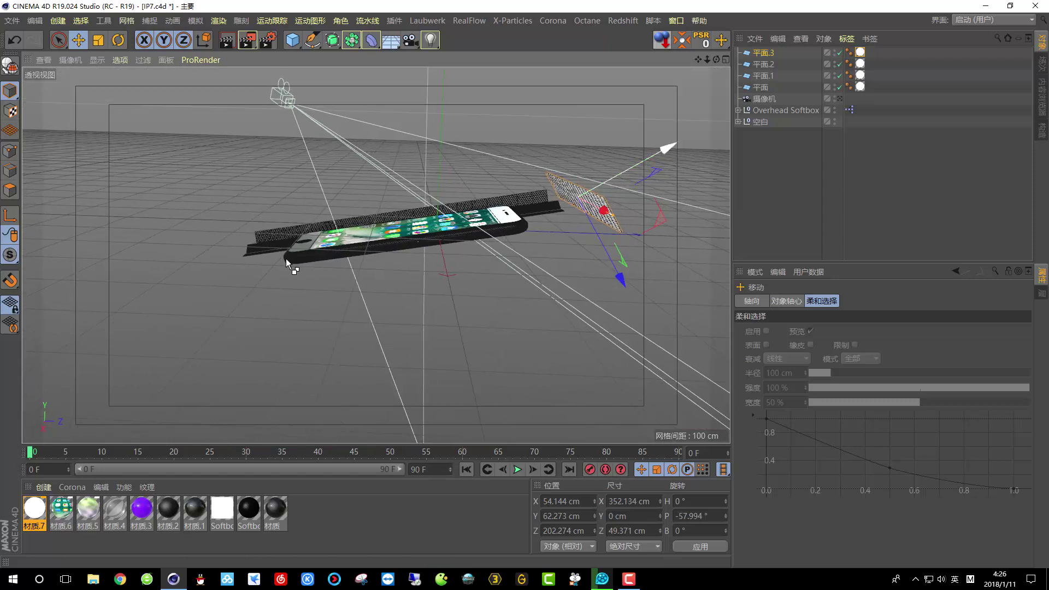
Copy the crosswise strip to the phone's bottom end at about Y -64 cm, Z -286 cm and test-render through the camera
left_click_drag(618, 182, 825, 164, "ctrl")
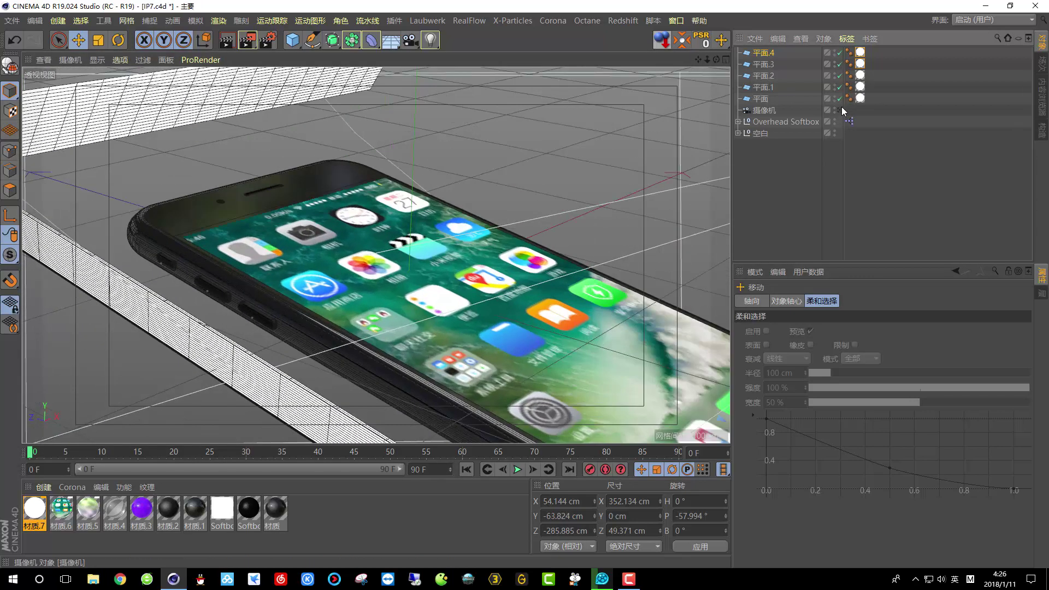
left_click(228, 41)
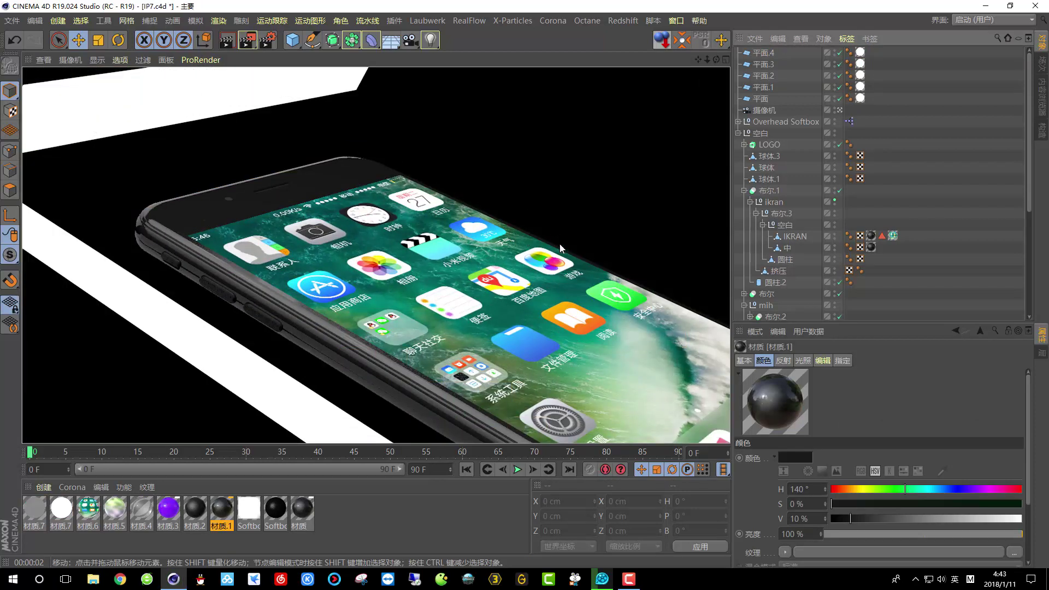
Add another plane over the phone and narrow it to a lengthwise strip about 75 cm wide
left_click(841, 111)
scroll(434, 291, "down", 5)
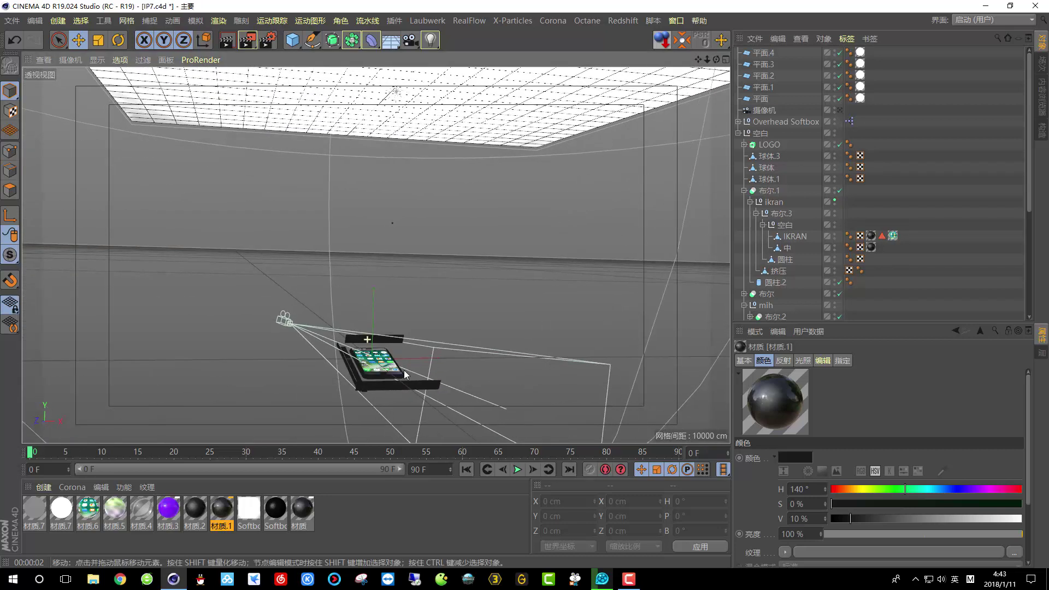
left_click_drag(404, 370, 406, 376, "alt")
scroll(405, 376, "up", 6)
left_click_drag(295, 342, 295, 180, "alt")
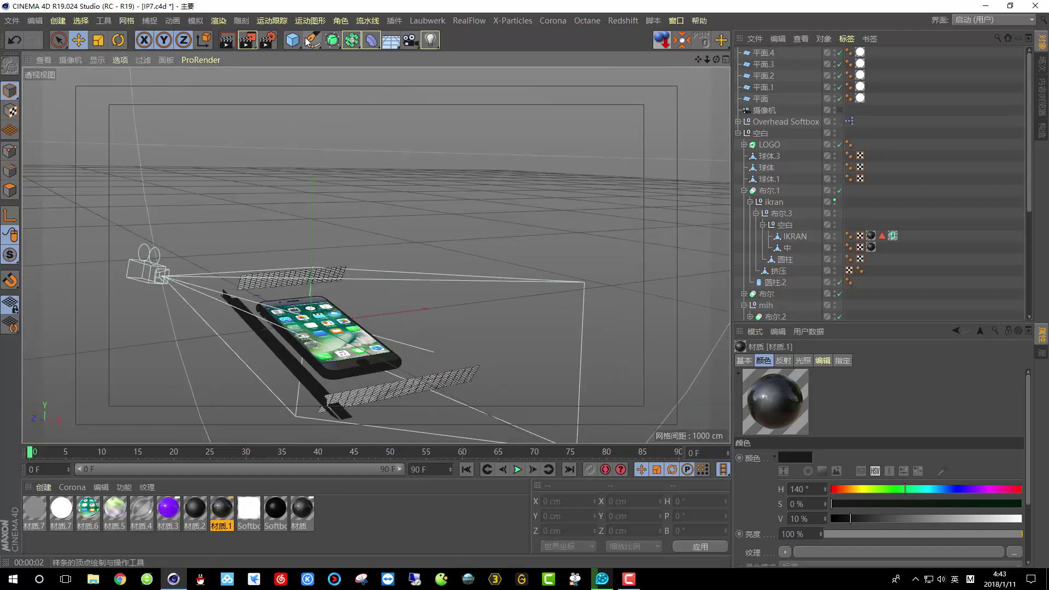
left_click_drag(294, 41, 403, 75)
left_click_drag(396, 273, 317, 335, "alt")
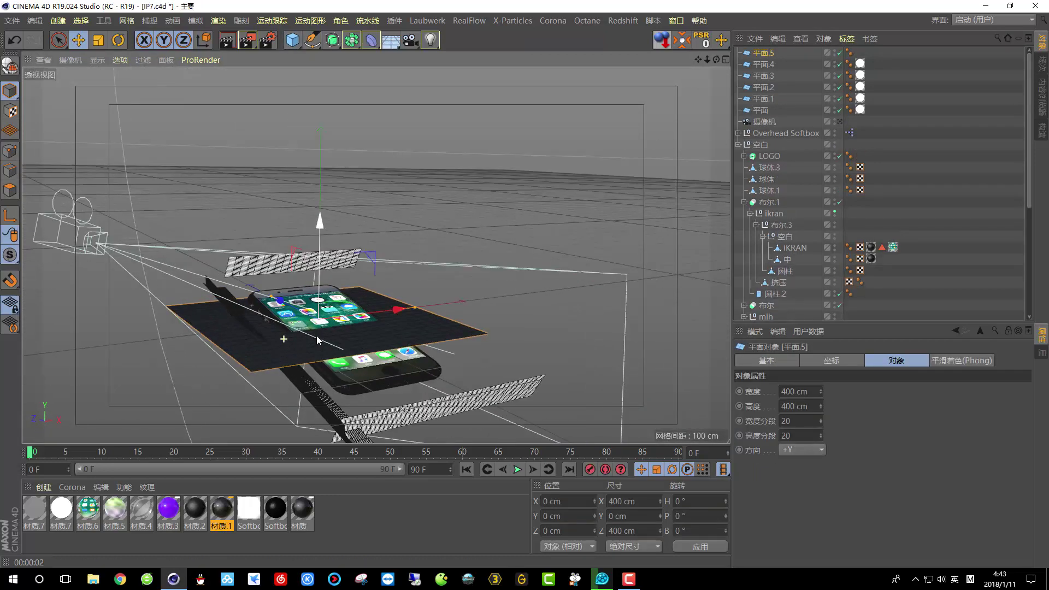
scroll(317, 336, "up", 4)
left_click_drag(461, 299, 421, 355)
Raise the lengthwise strip to about Y 86 cm, pitch it to about 13° and shift it sideways to about X 64 cm
left_click_drag(323, 287, 317, 186)
key("r")
key("ctrl+z")
key("e")
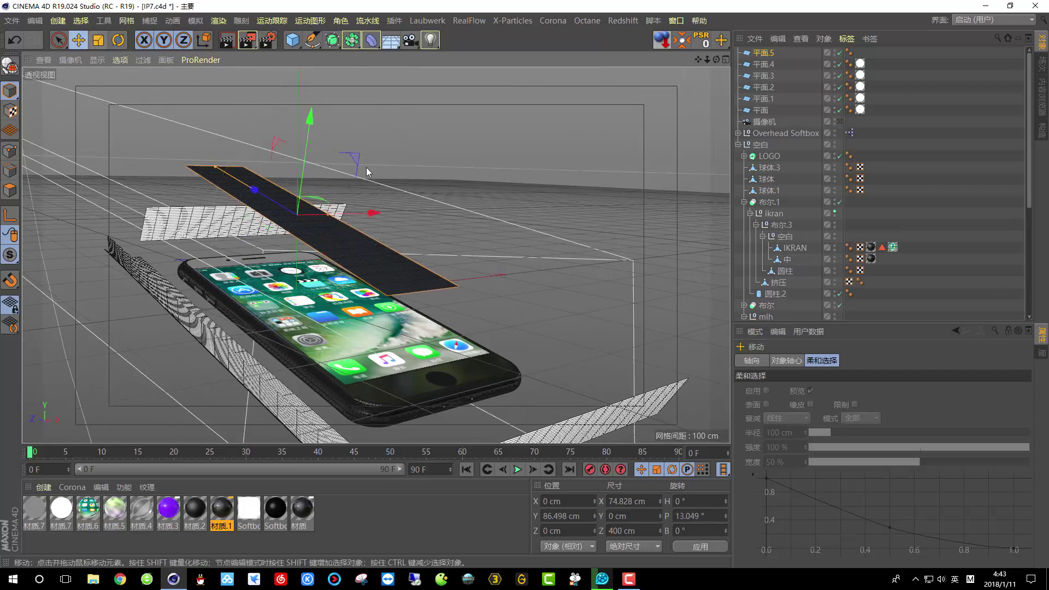
left_click_drag(352, 216, 403, 225)
Lengthen the raised lengthwise strip to about 527 cm and view it through the camera
left_click_drag(373, 223, 291, 237, "alt")
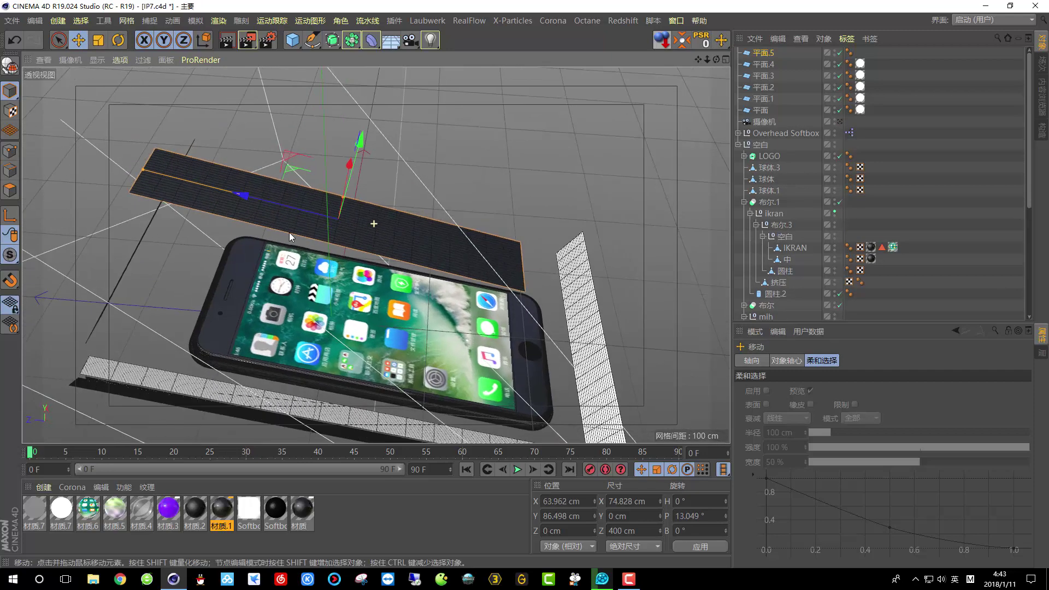
left_click_drag(155, 180, 148, 140)
scroll(148, 140, "down", 3)
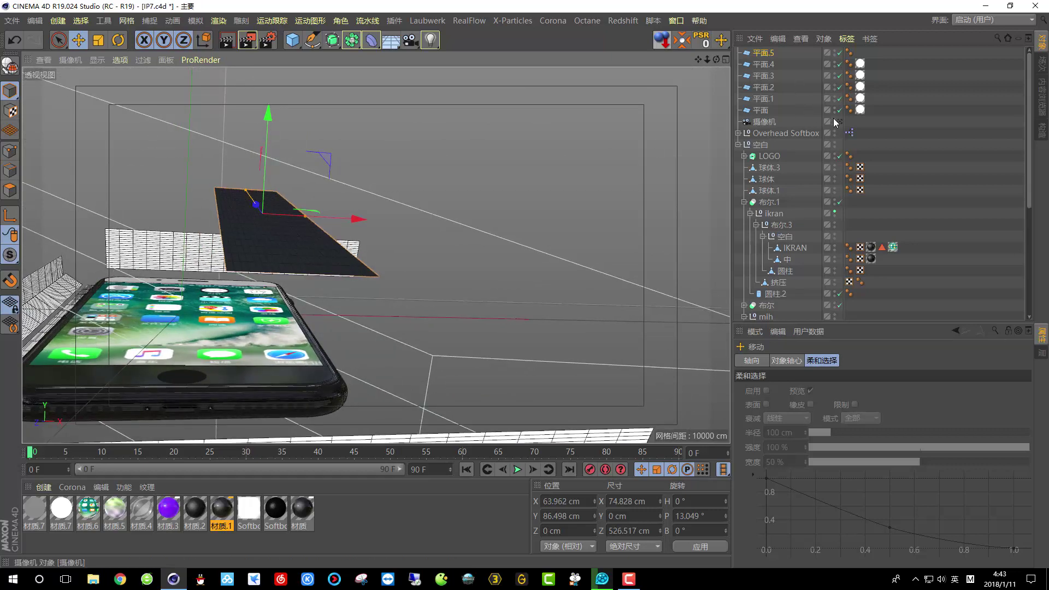
left_click(841, 121)
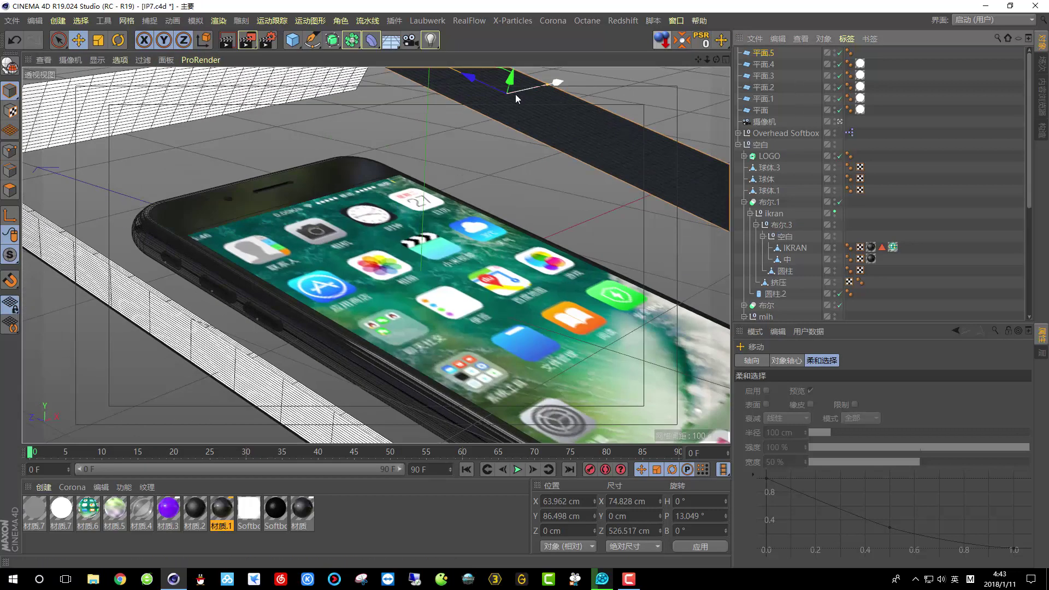
Apply the white glowing material to the raised lengthwise strip, shift it sideways to about X 260 cm and test-render
left_click_drag(558, 83, 569, 158)
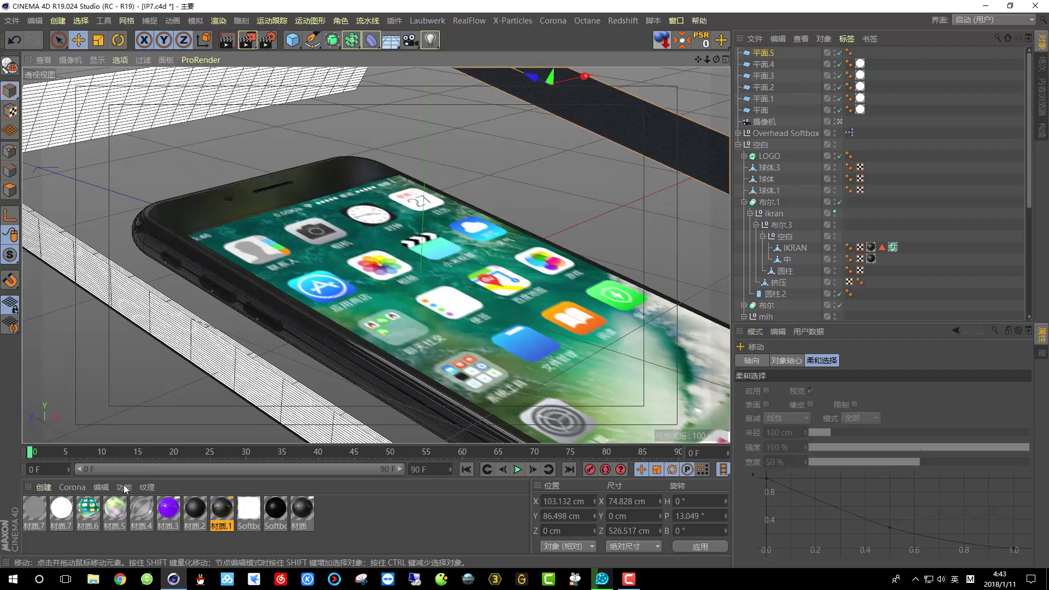
left_click_drag(61, 508, 693, 73)
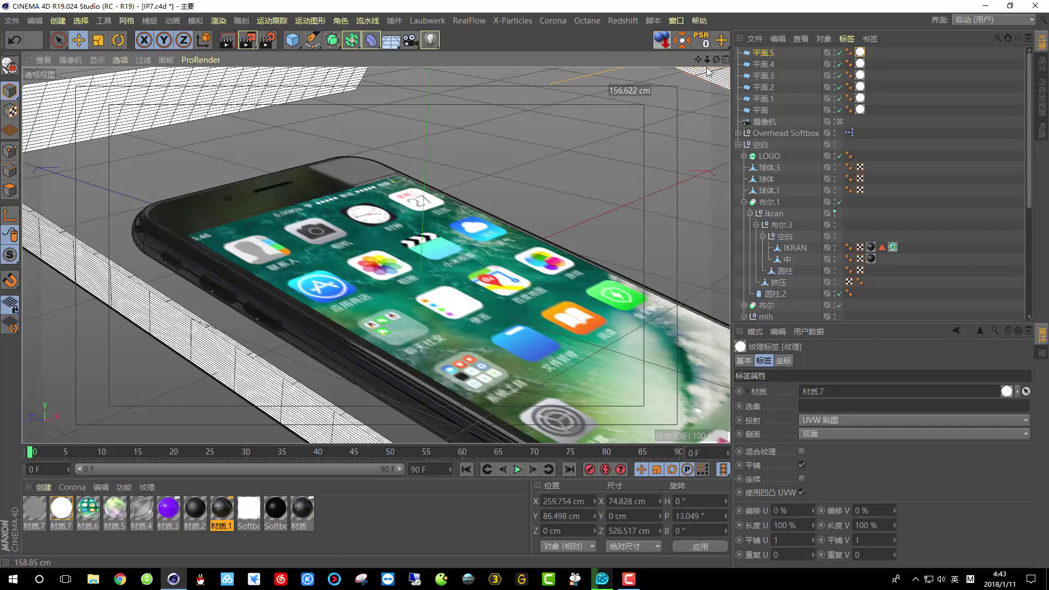
left_click_drag(708, 71, 709, 71)
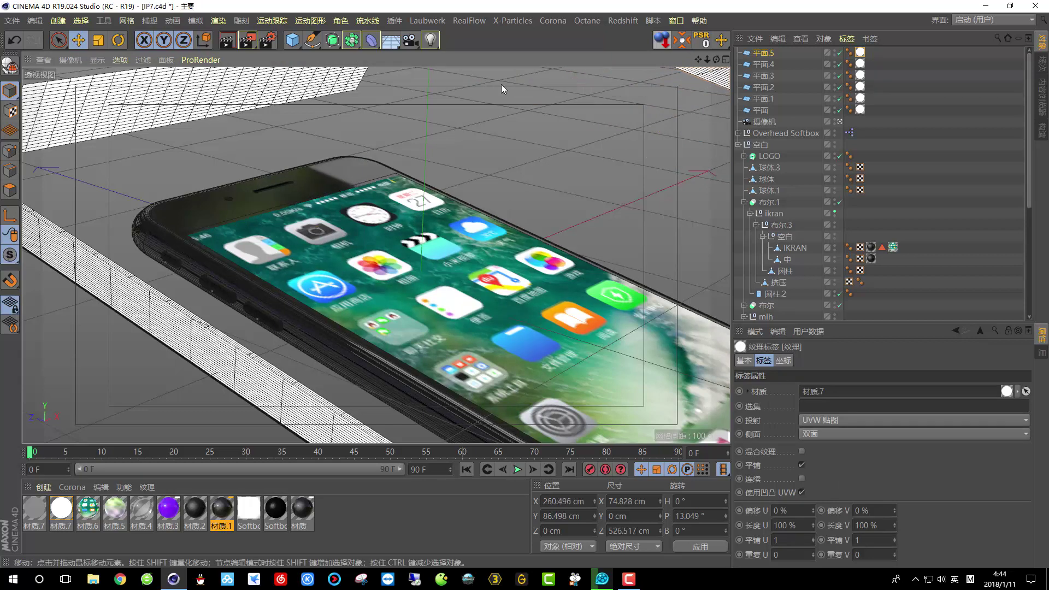
left_click(227, 41)
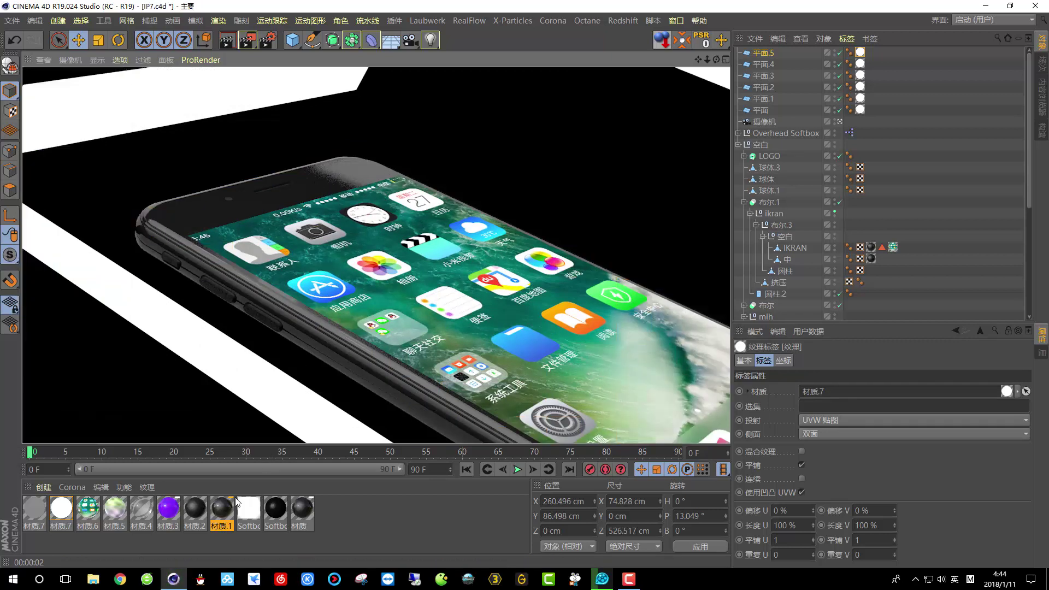
Set the reflection layer roughness of the phone body's material 材质.1 to 0 % and test-render
left_click(224, 216)
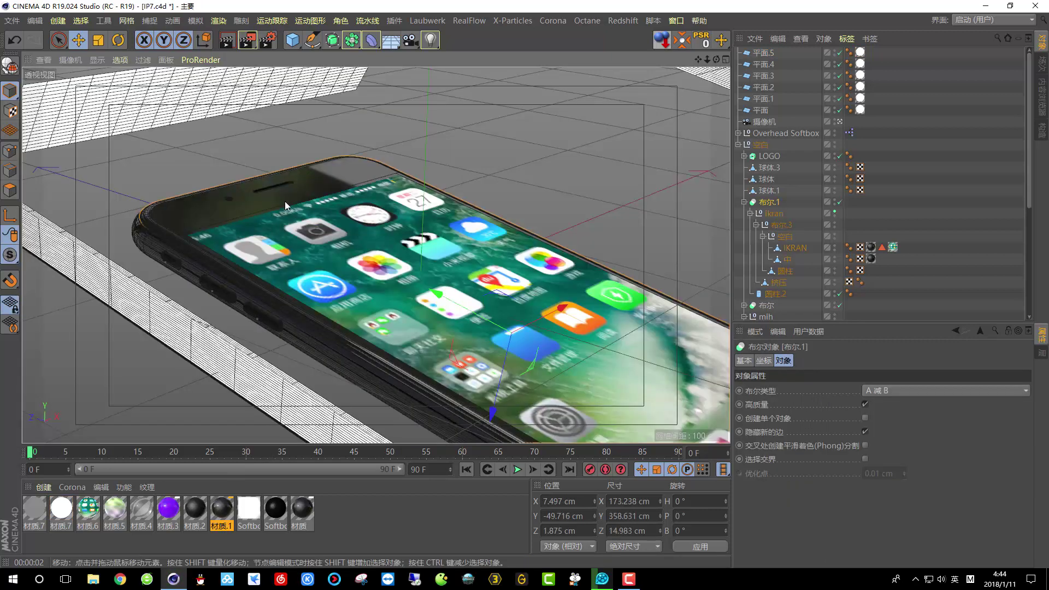
double_click(221, 510)
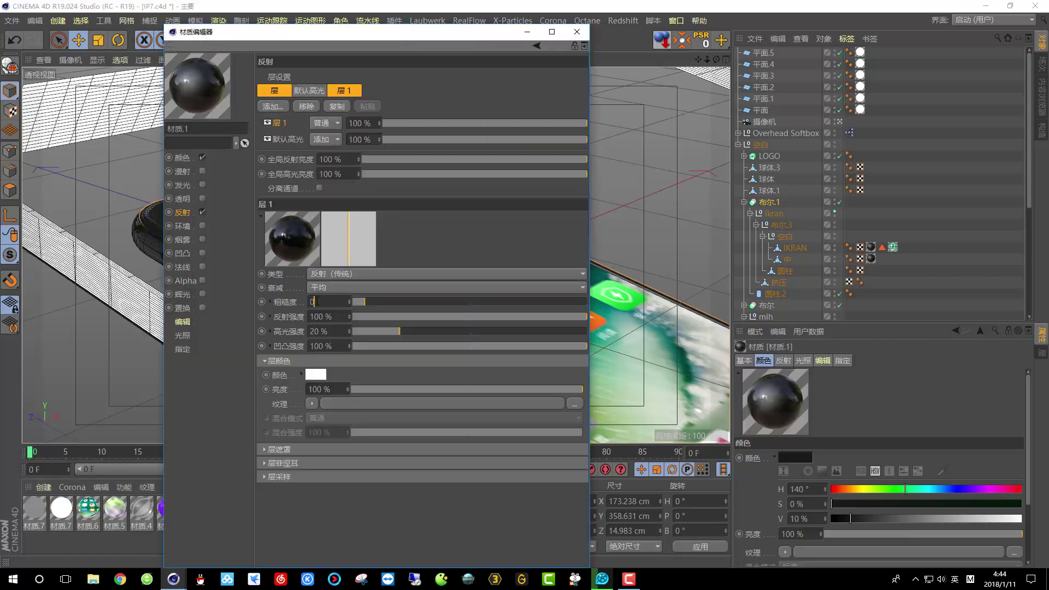
left_click(577, 31)
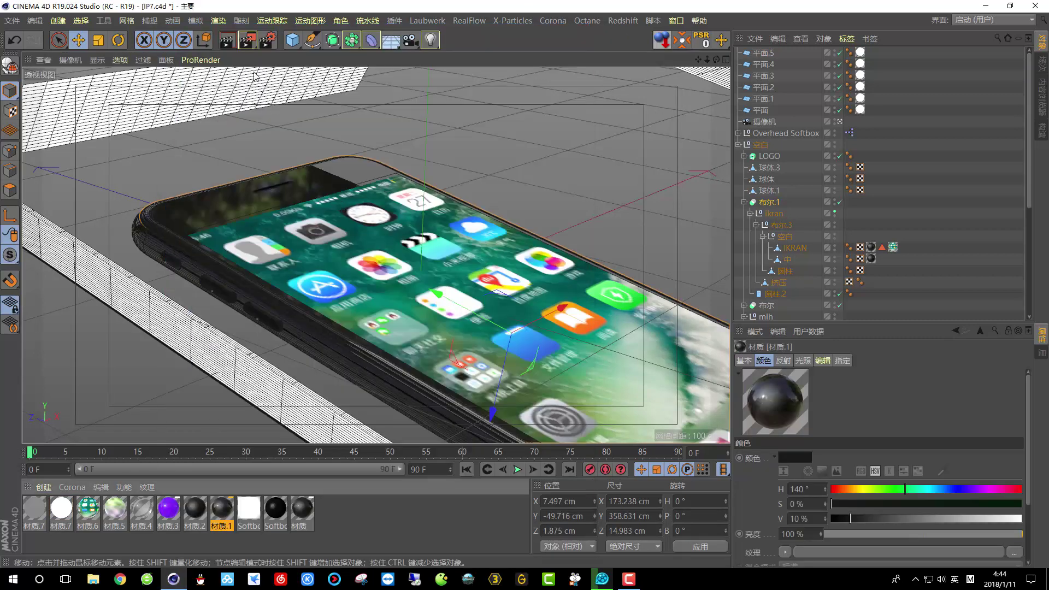
left_click(227, 40)
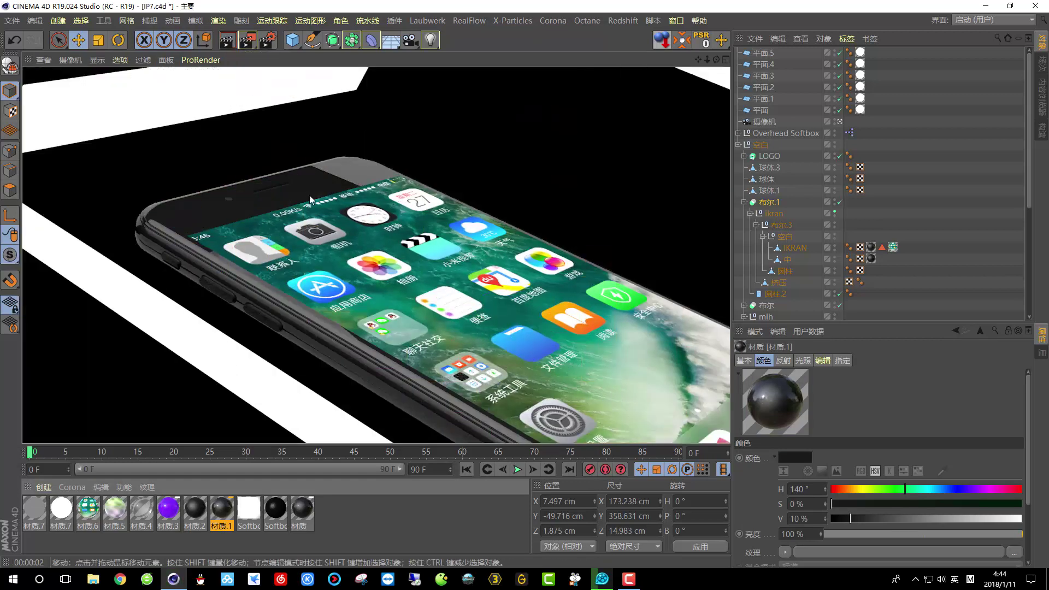
Move the raised lengthwise strip closer to the phone at about X 236 cm and test-render through the camera
left_click(840, 122)
left_click(493, 238)
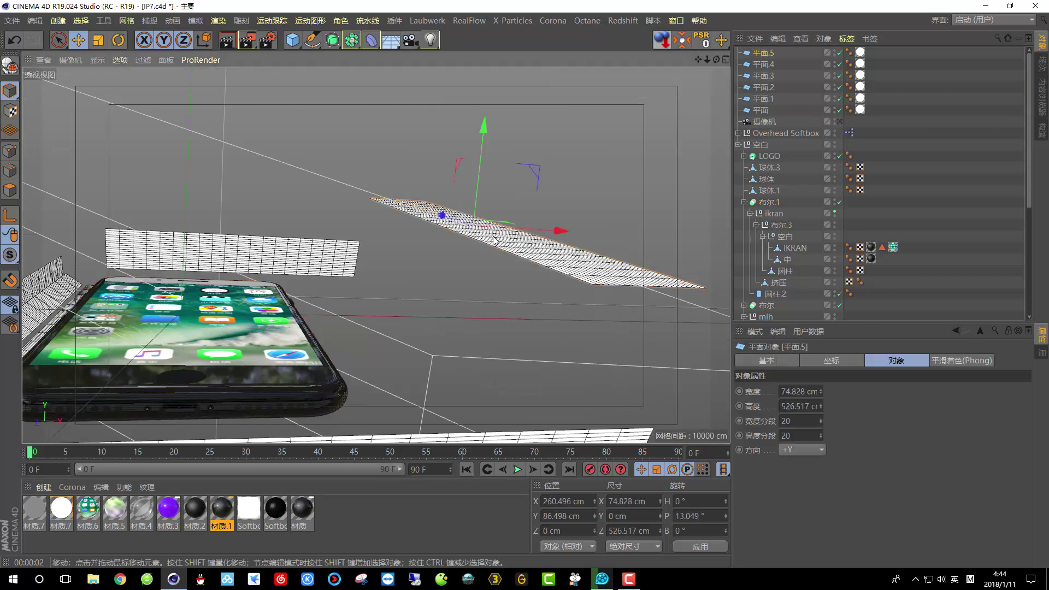
left_click_drag(540, 233, 517, 232)
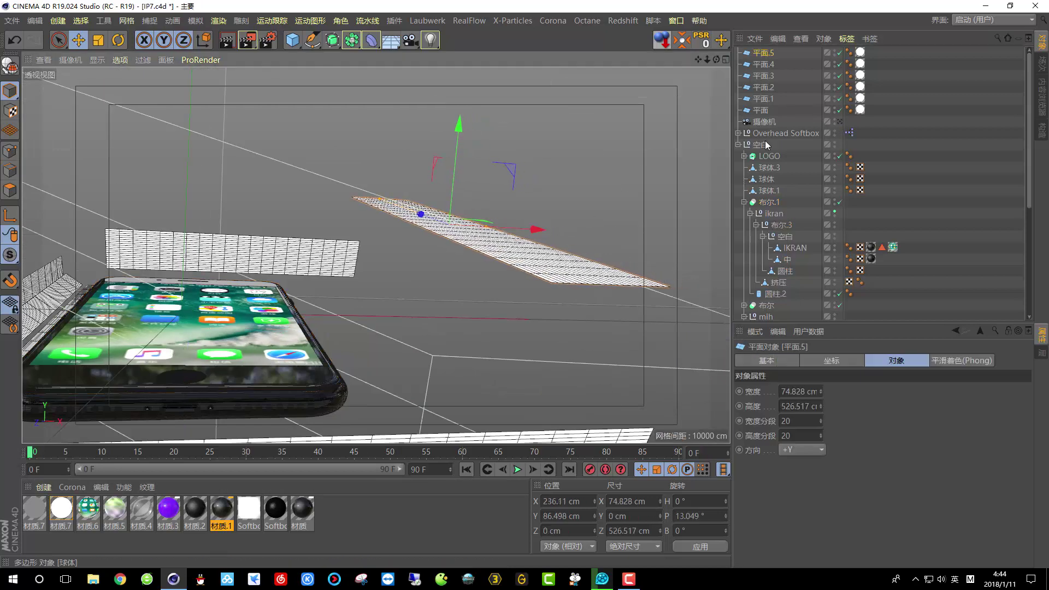
left_click(841, 122)
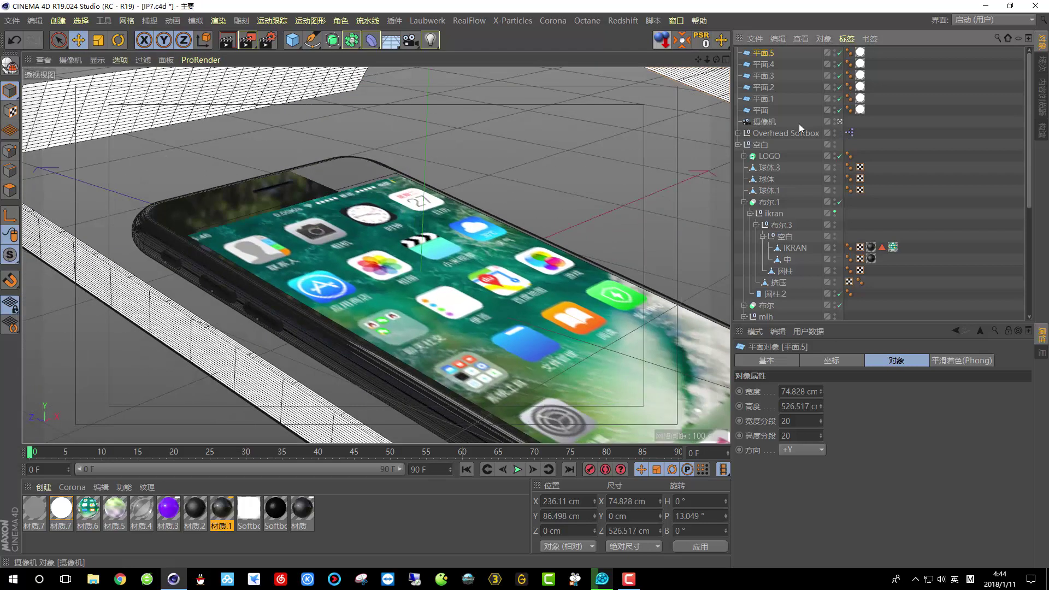
left_click(230, 41)
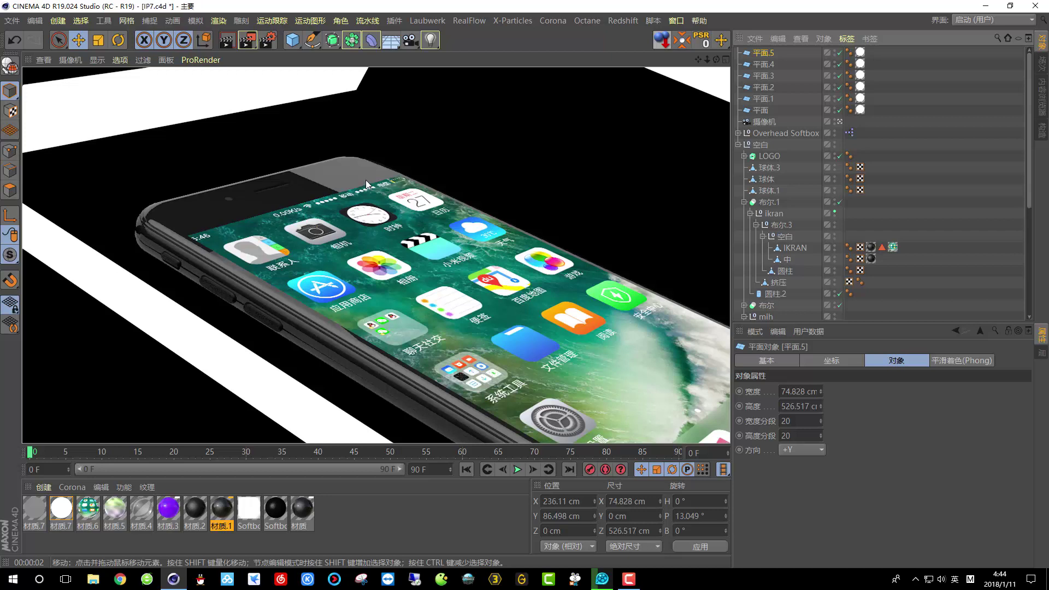
Shift the raised lengthwise strip to about X 210 cm, bank it to about 25° and test-render through the camera
left_click(840, 122)
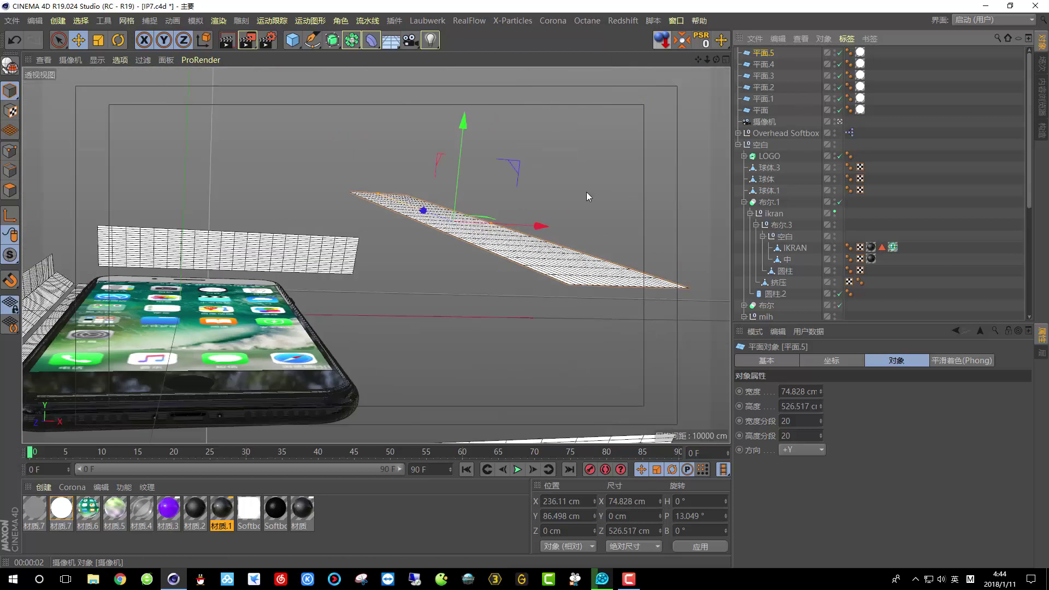
scroll(464, 257, "up", 5)
left_click_drag(463, 253, 433, 251)
left_click(118, 41)
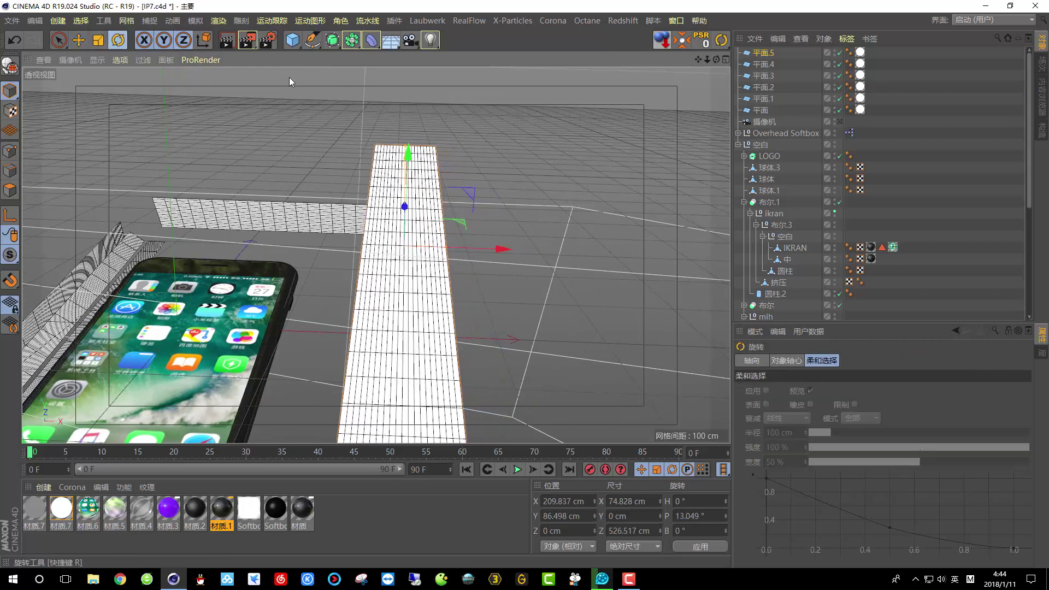
left_click_drag(432, 199, 457, 218)
left_click(841, 122)
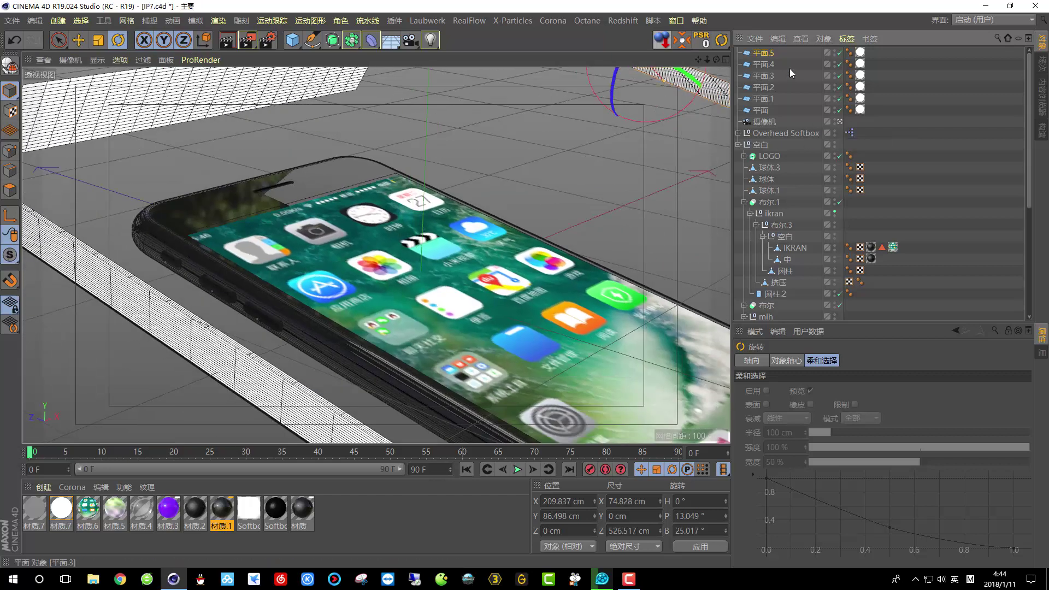
left_click(228, 40)
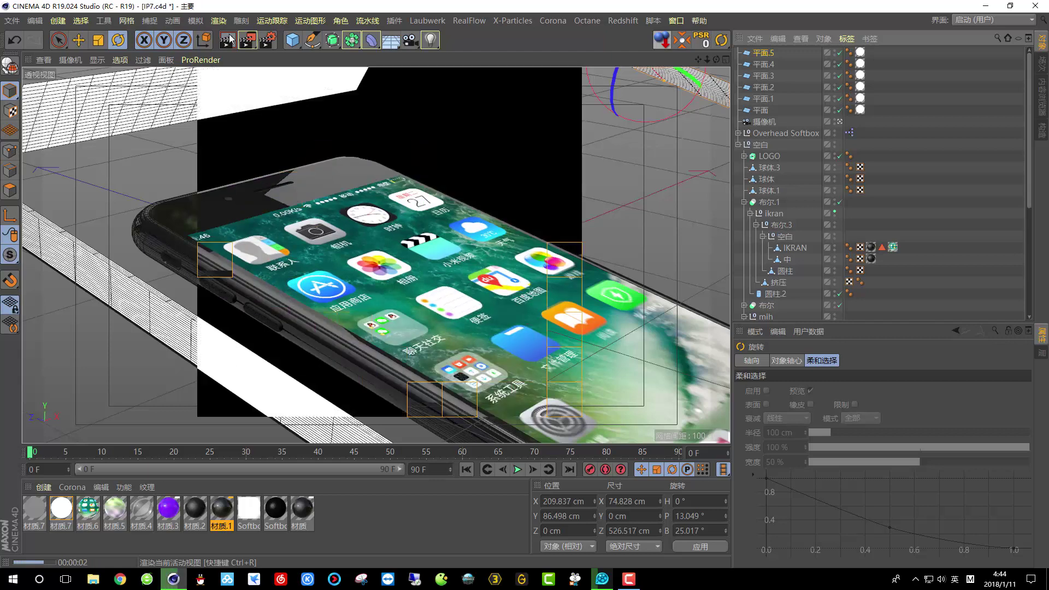
Lengthen the raised lengthwise strip to about 1923 cm, reposition it to about X 218 cm, Y 83 cm and test-render through the camera
left_click(842, 123)
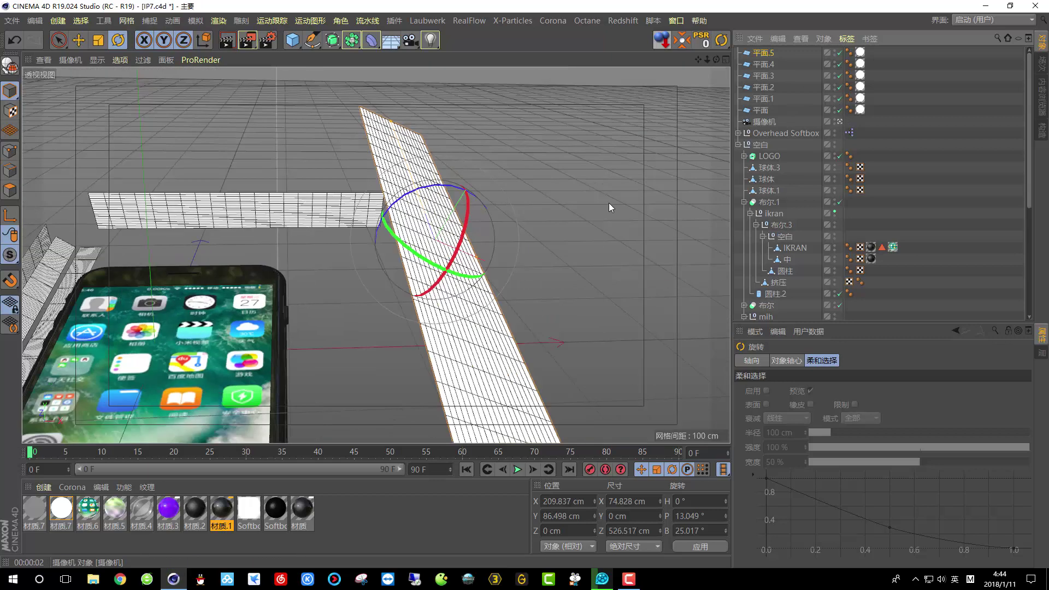
left_click(79, 40)
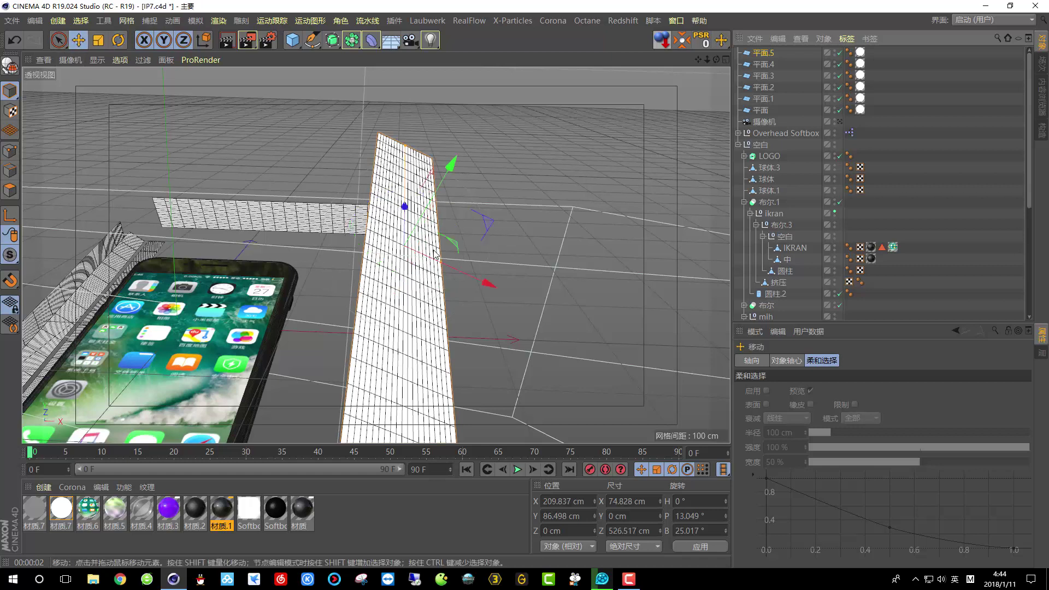
left_click_drag(434, 267, 409, 99)
left_click(841, 123)
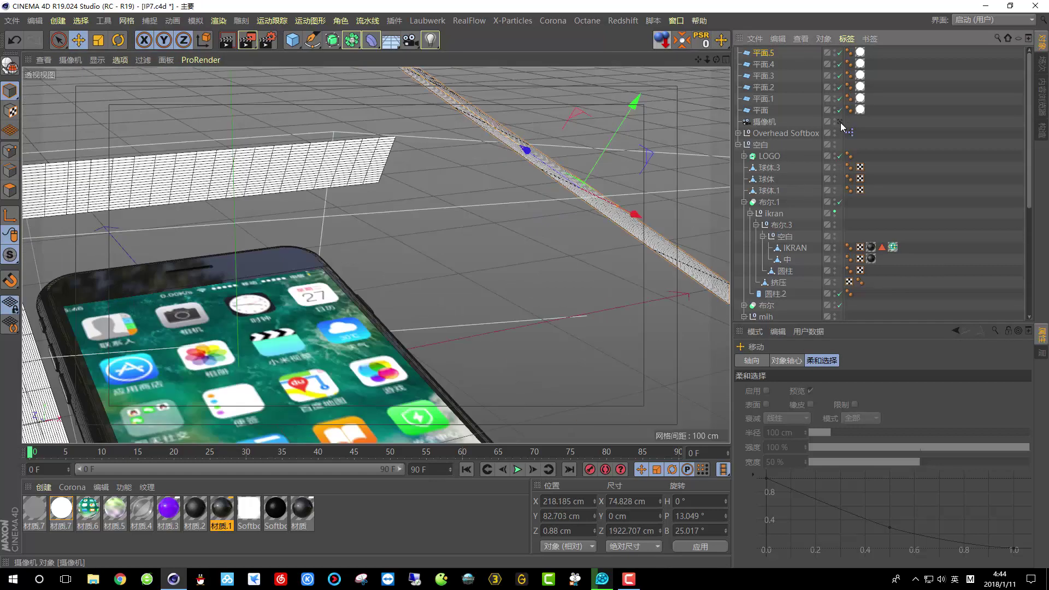
left_click(225, 45)
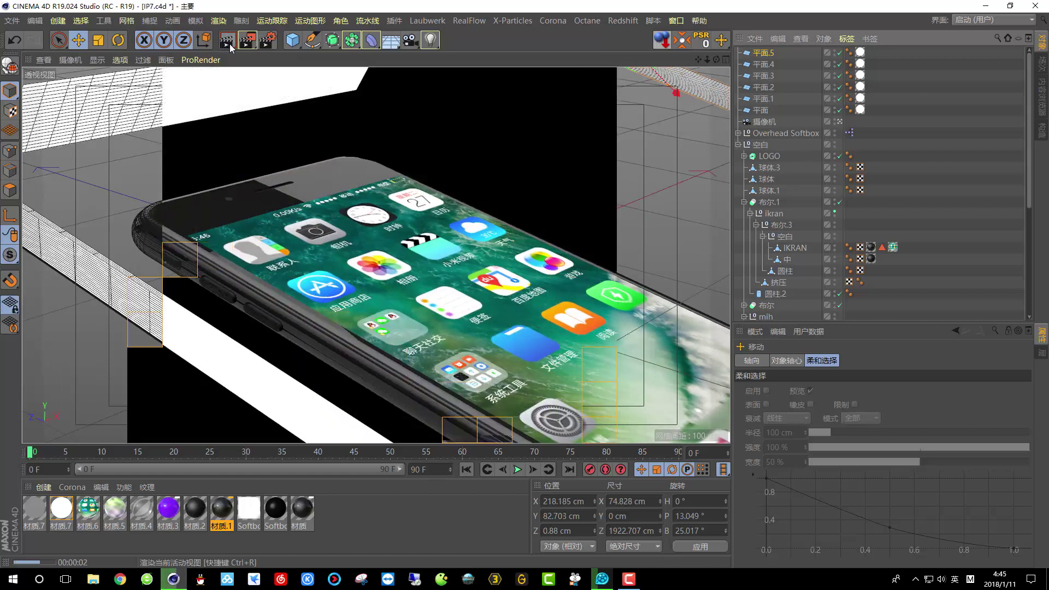
Delete the unused grey 材质.7 material, duplicate the white glowing 材质.7 and open the copy for editing
left_click(40, 512)
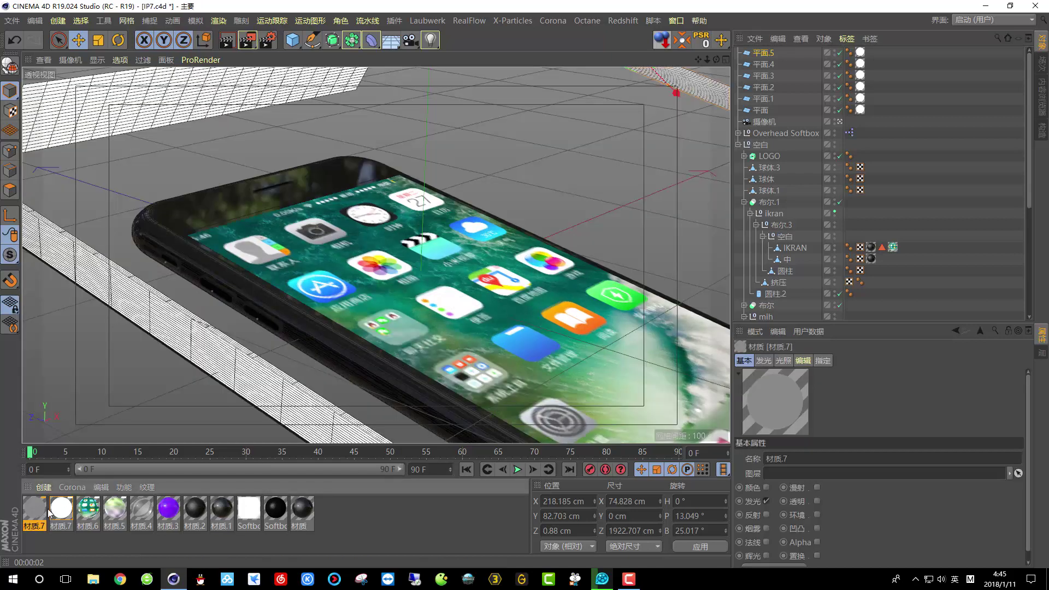
key("Delete")
left_click(40, 510)
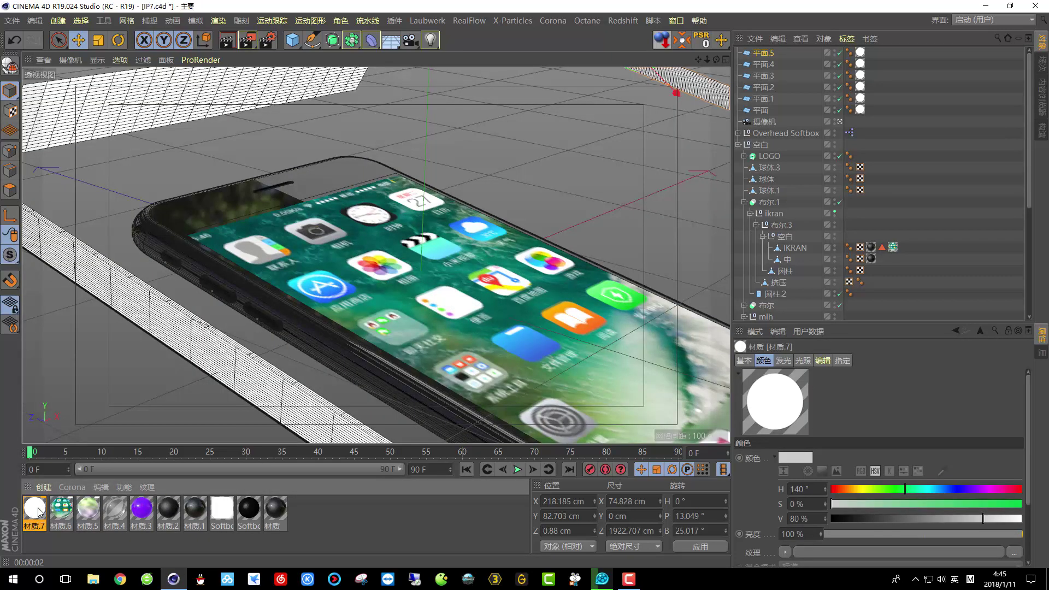
left_click_drag(30, 509, 33, 511, "ctrl")
double_click(33, 511)
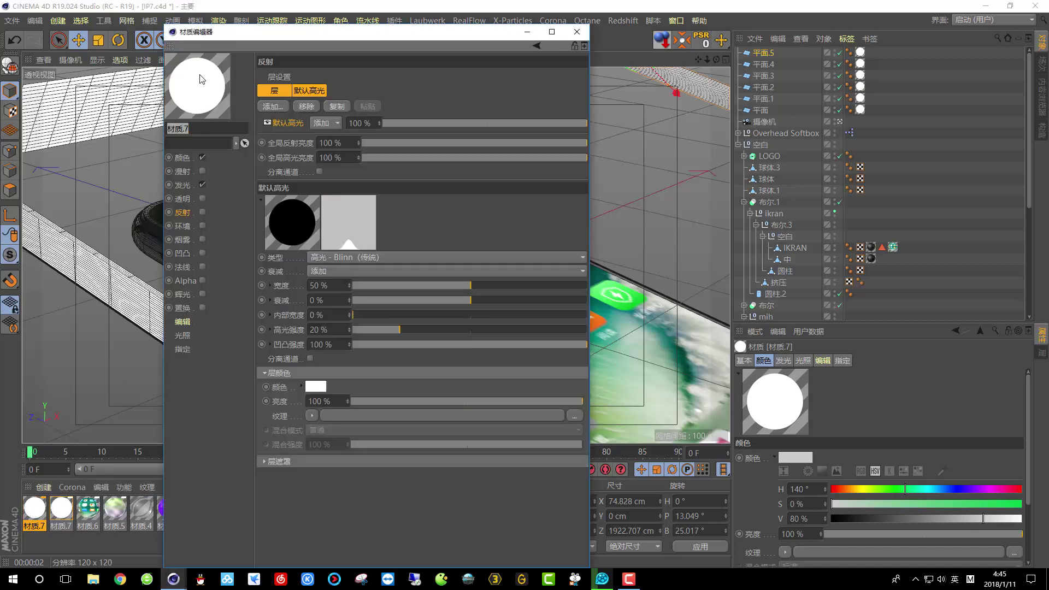
Set the copied glow material's luminance brightness to 78 % for the raised lengthwise strip and test-render
left_click_drag(329, 38, 699, 72)
left_click(1022, 194)
left_click(541, 228)
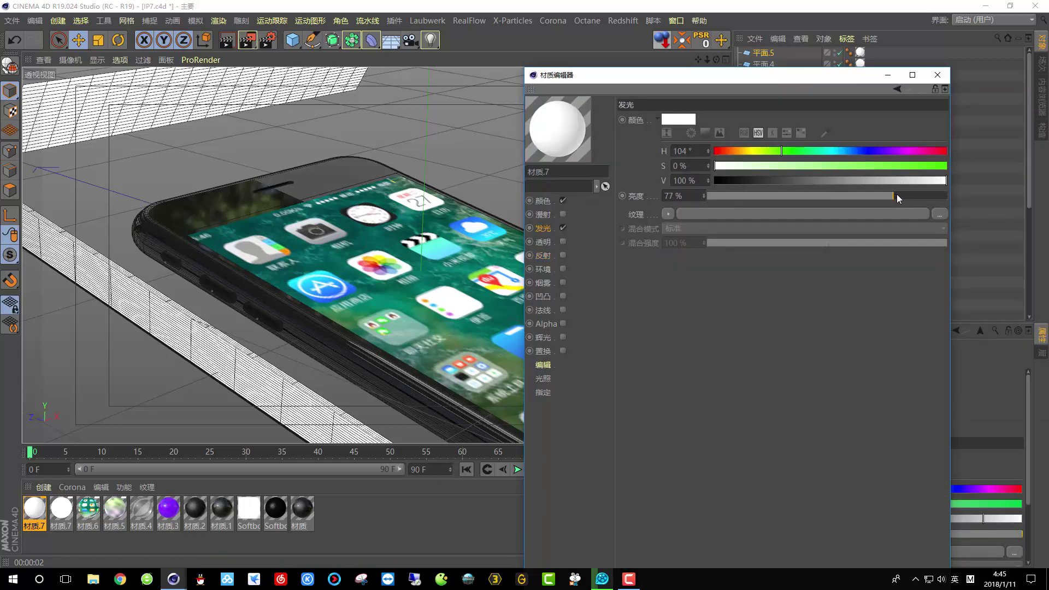
key("ctrl+z")
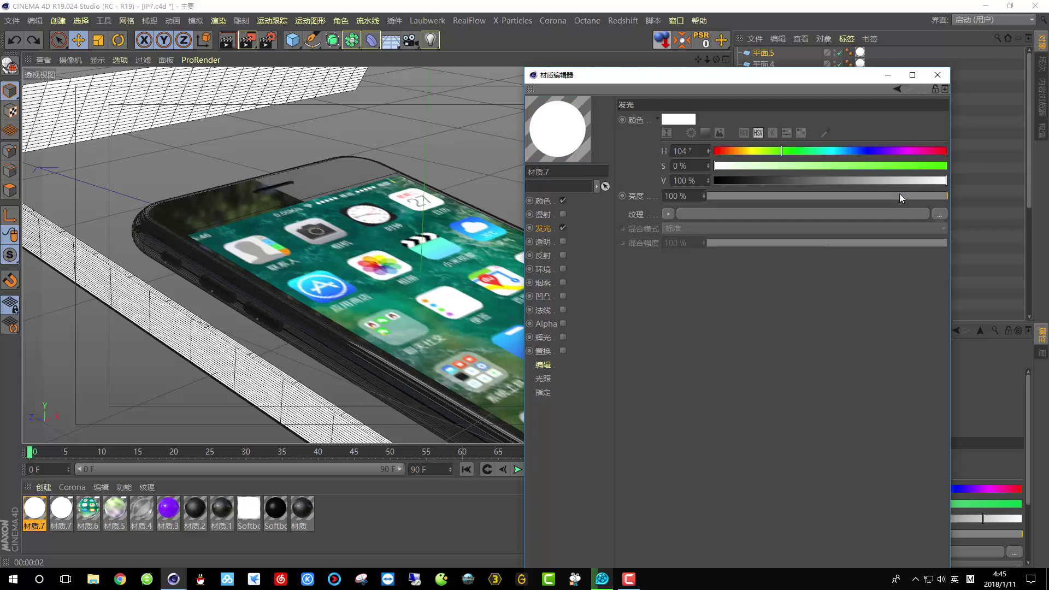
left_click_drag(913, 196, 899, 198)
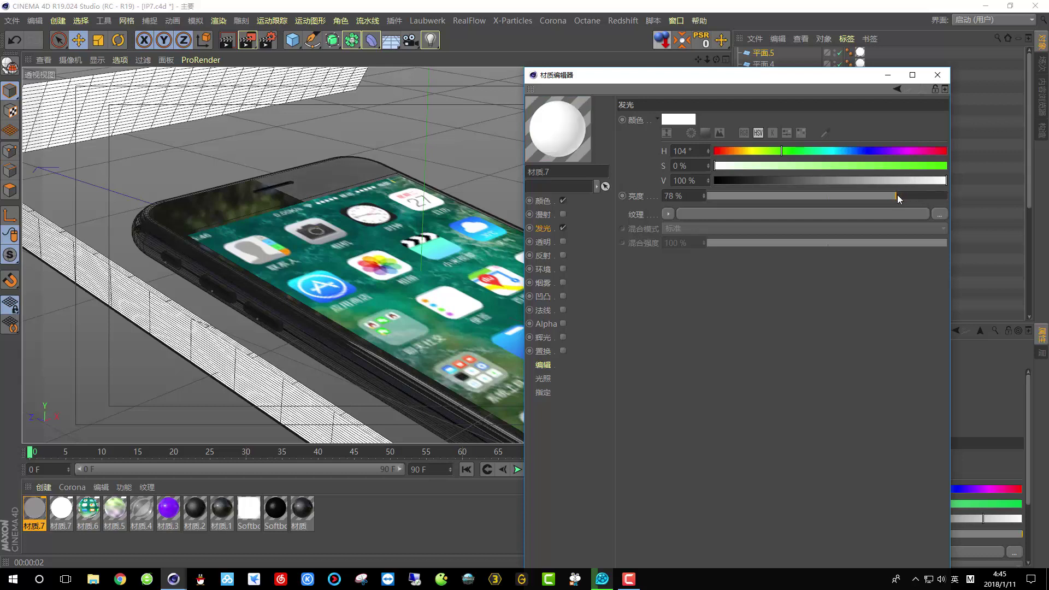
left_click(230, 40)
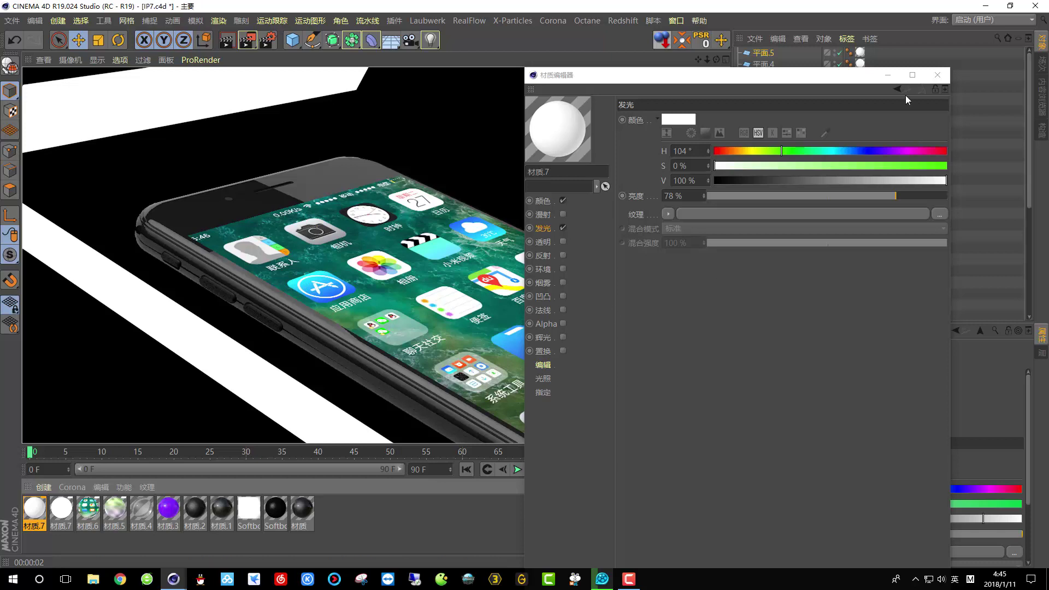
left_click(937, 76)
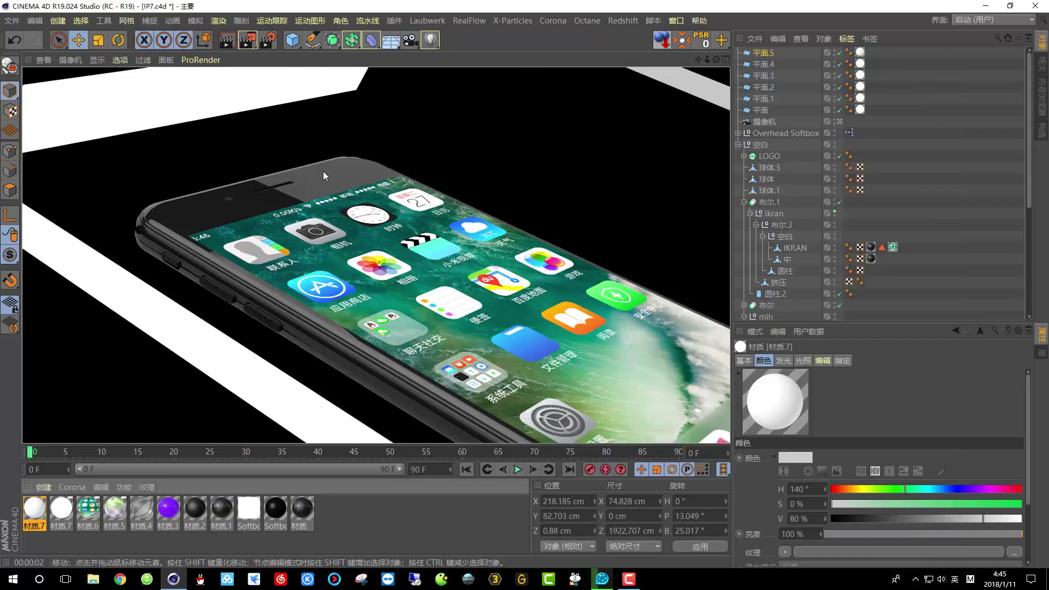
Add the Ambient Occlusion effect (环境吸收) to the render settings and test-render the camera view
left_click(274, 43)
left_click(205, 349)
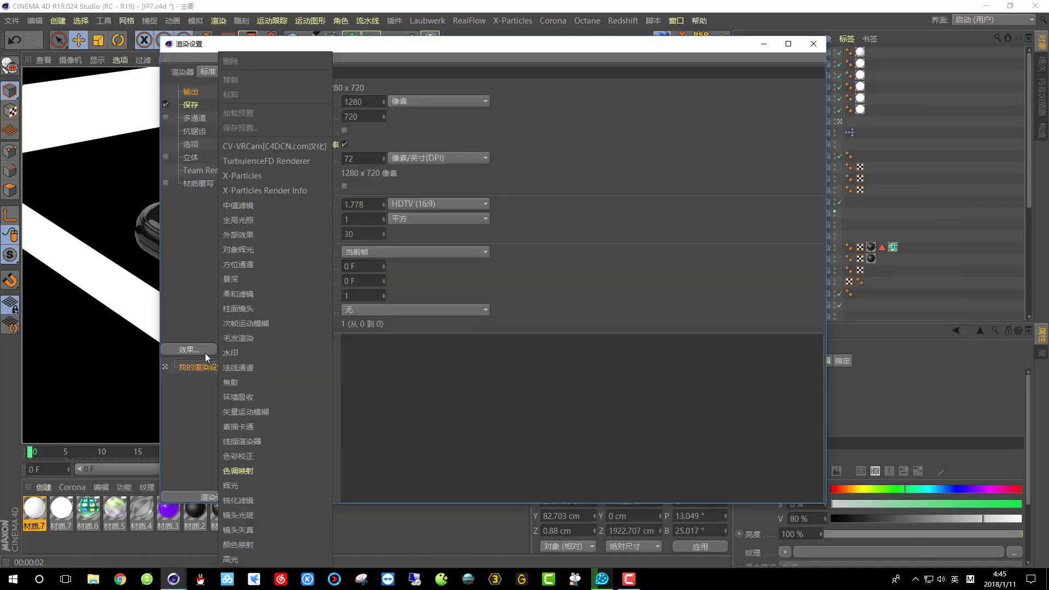
left_click(261, 397)
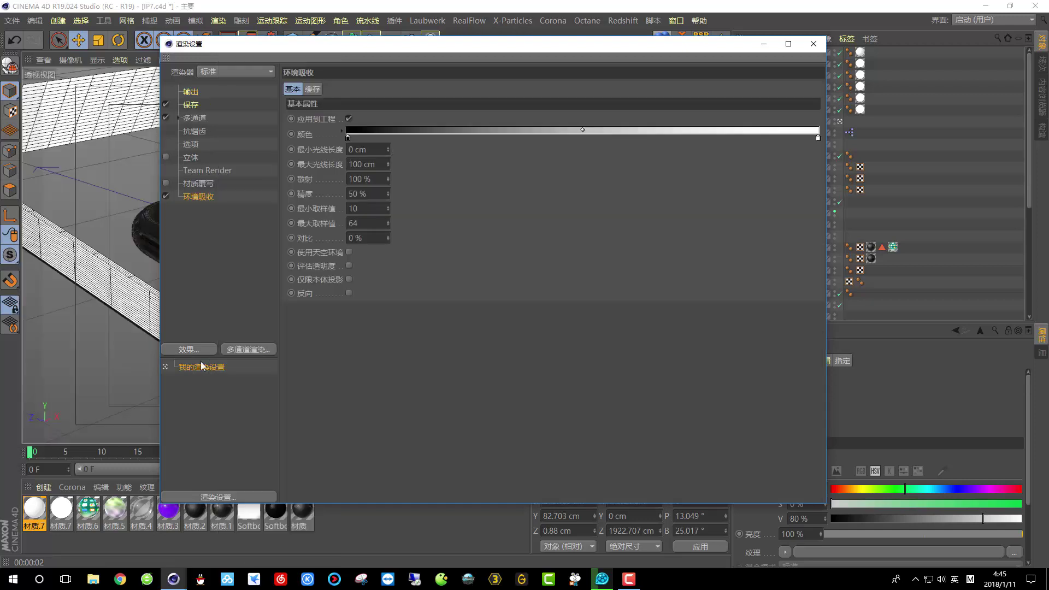
left_click(813, 44)
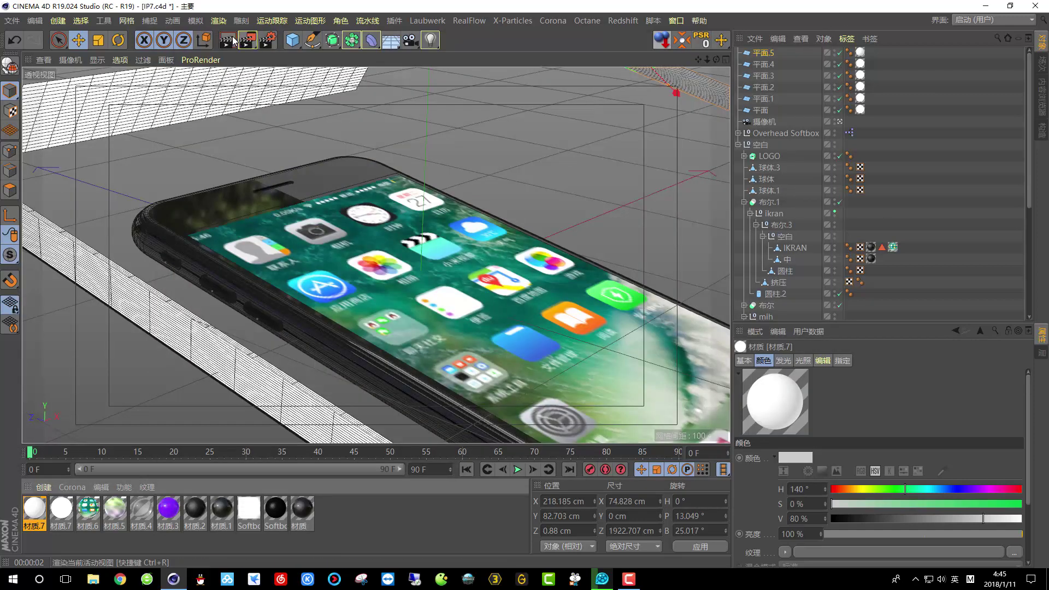
left_click(234, 40)
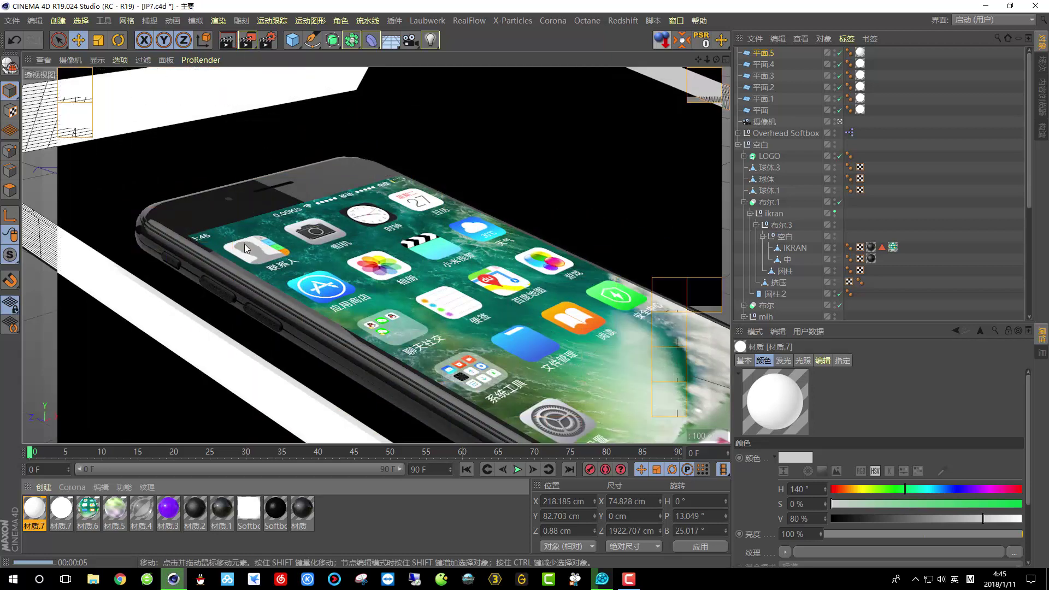
Raise the Overhead Softbox to about Y 2064 cm above the phone and return to the camera view
left_click(739, 146)
left_click(841, 122)
scroll(434, 297, "down", 6)
left_click_drag(417, 302, 696, 219, "alt")
scroll(434, 297, "down", 4)
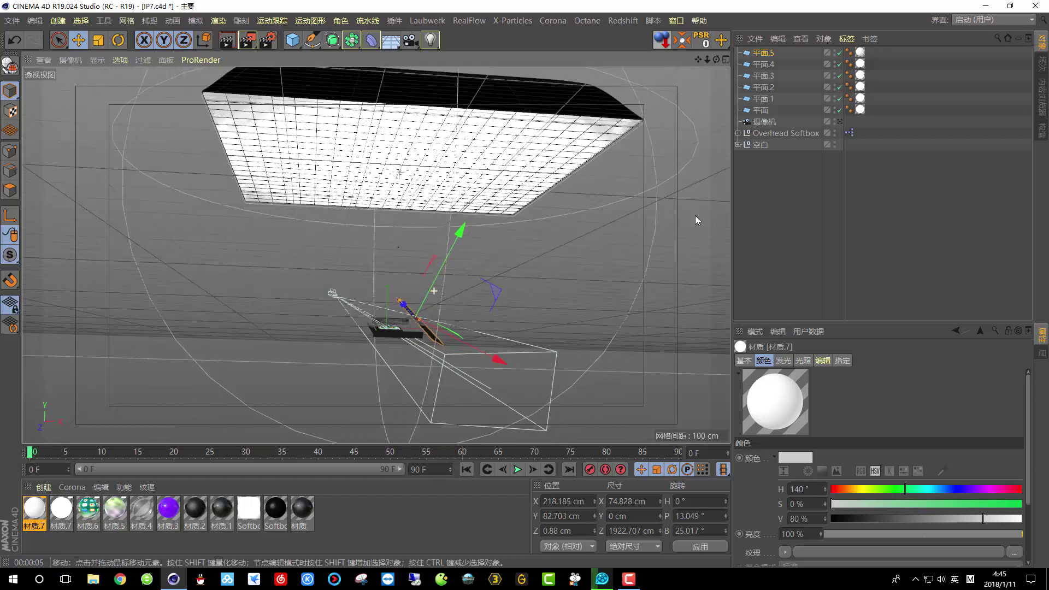
left_click(402, 109)
left_click_drag(401, 109, 402, 30)
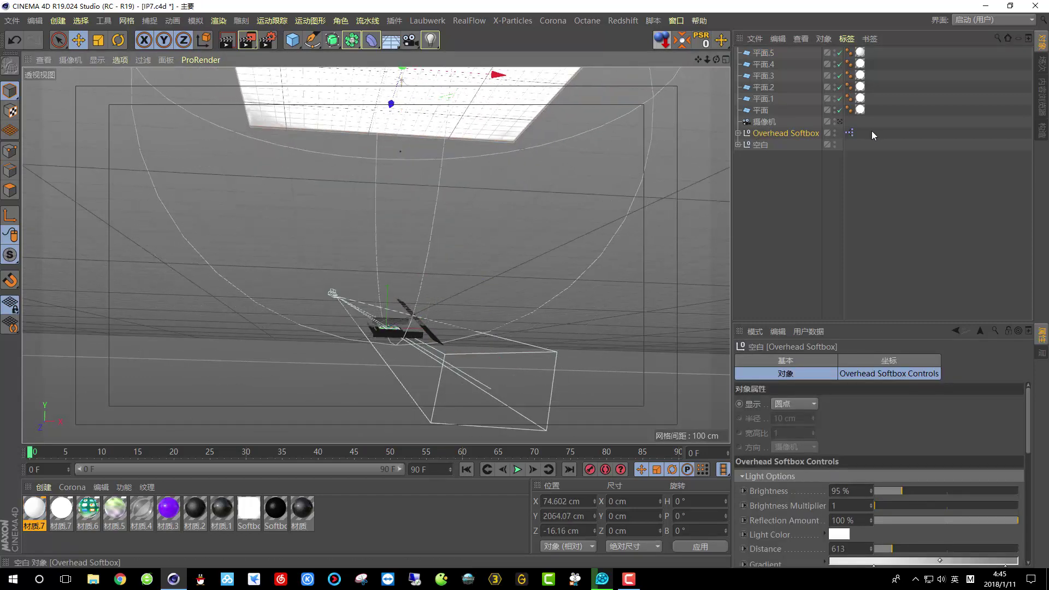
left_click(840, 122)
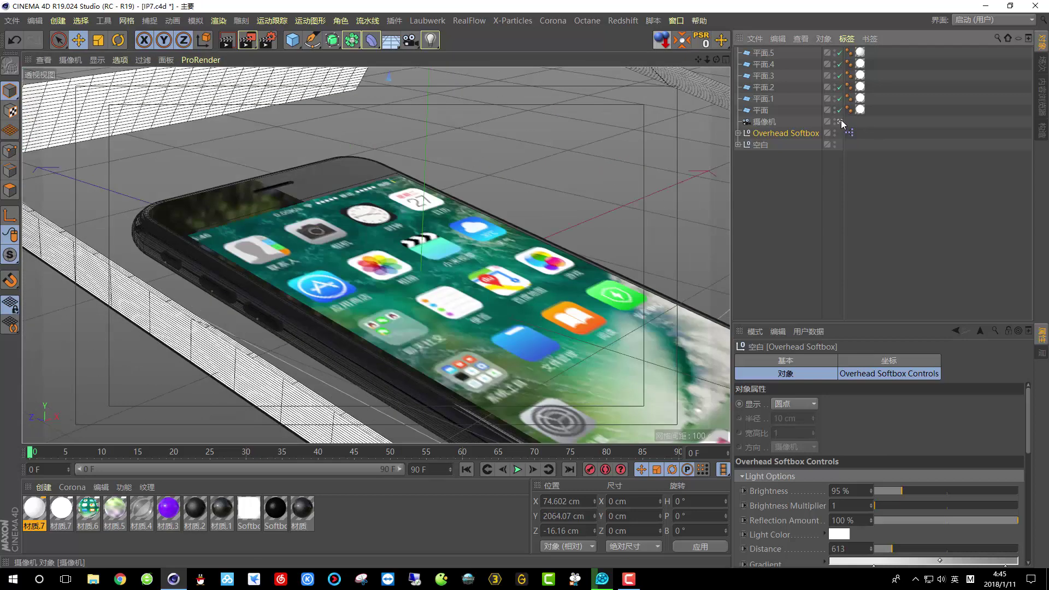
Widen the glowing strip 平面.3 beyond the phone's end to about 343 cm and test-render the camera view
left_click(227, 42)
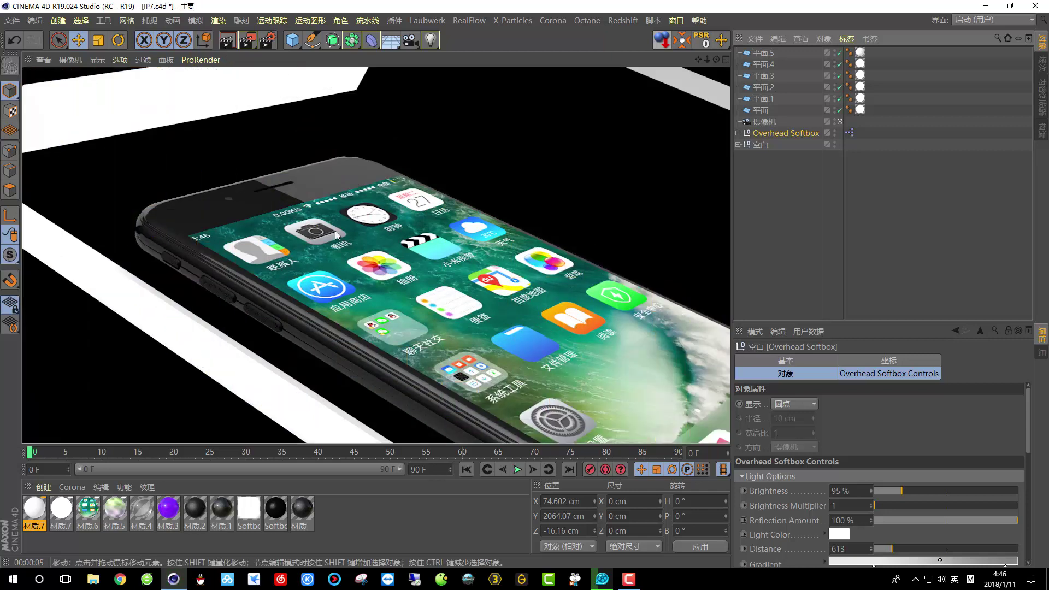
left_click(840, 122)
scroll(340, 280, "down", 5)
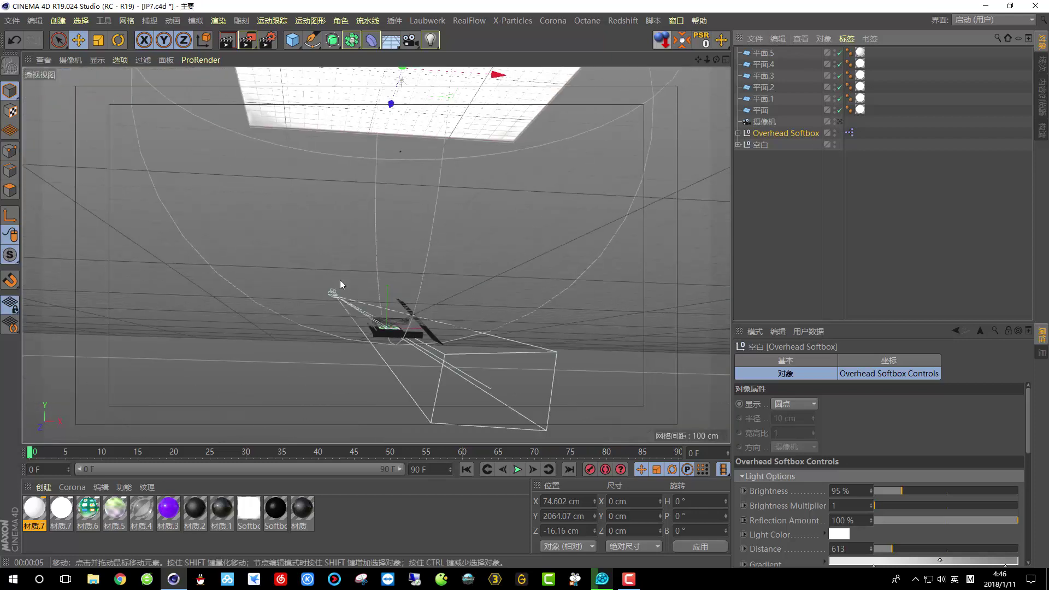
scroll(425, 403, "up", 8)
left_click_drag(337, 315, 306, 355, "alt")
scroll(532, 353, "down", 6)
left_click(43, 326)
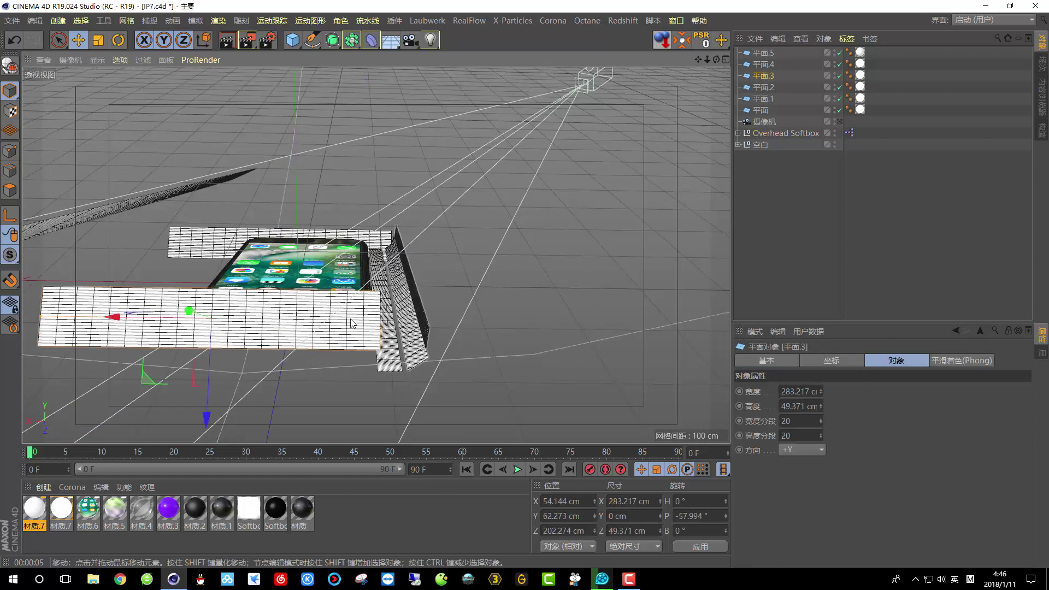
left_click_drag(42, 322, 6, 319)
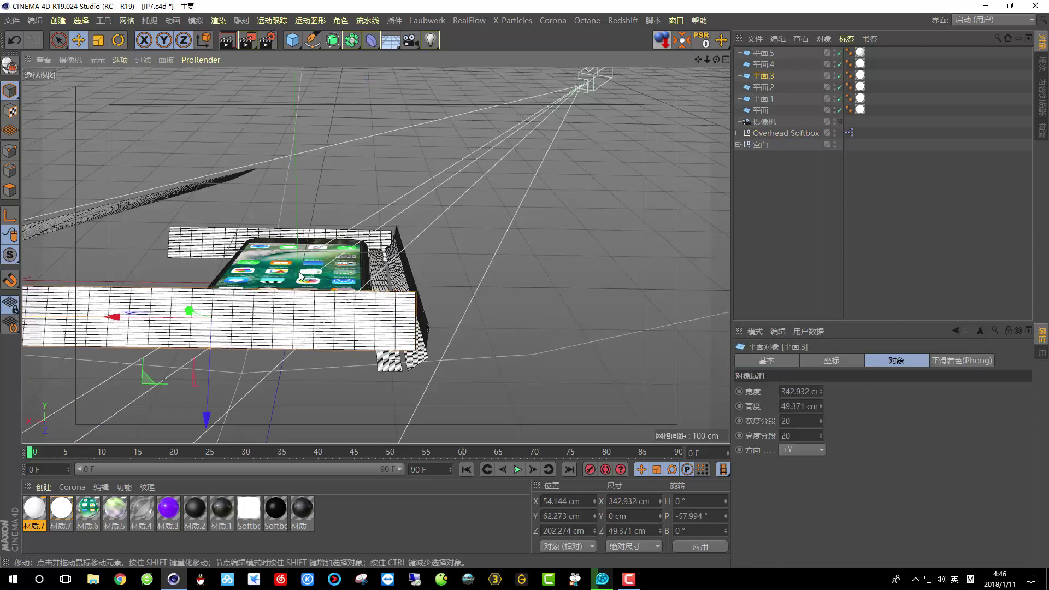
left_click(840, 122)
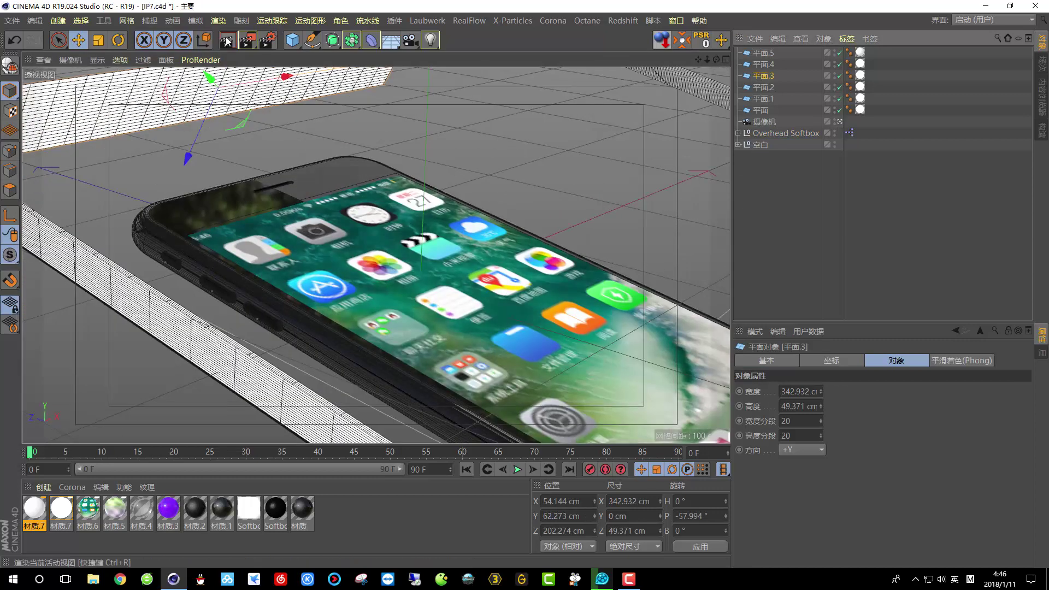
left_click(227, 41)
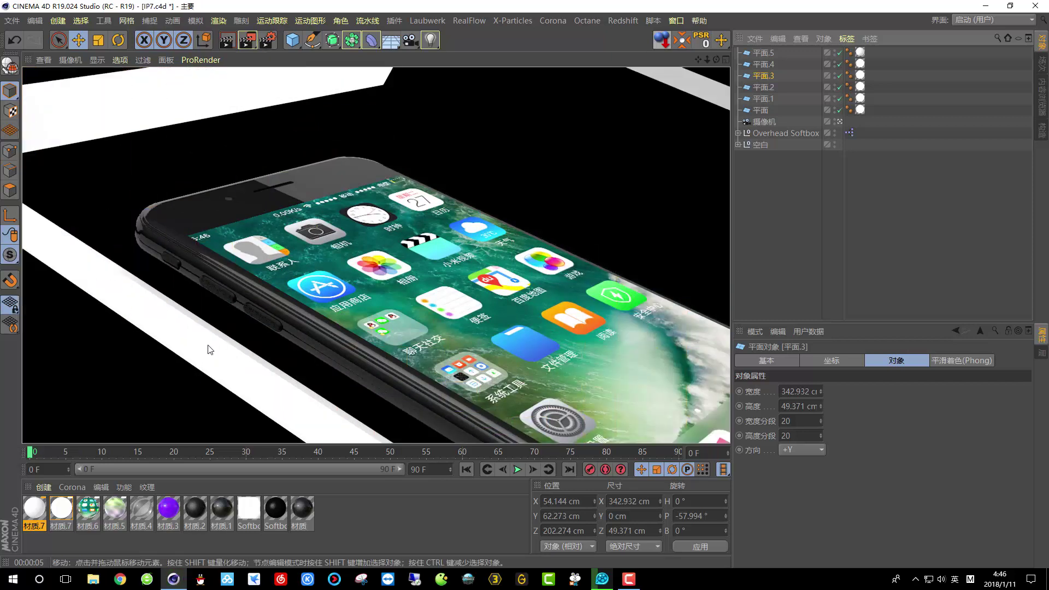
Hide the Overhead Softbox in the editor and the render, and test-render the camera view
left_click(835, 131)
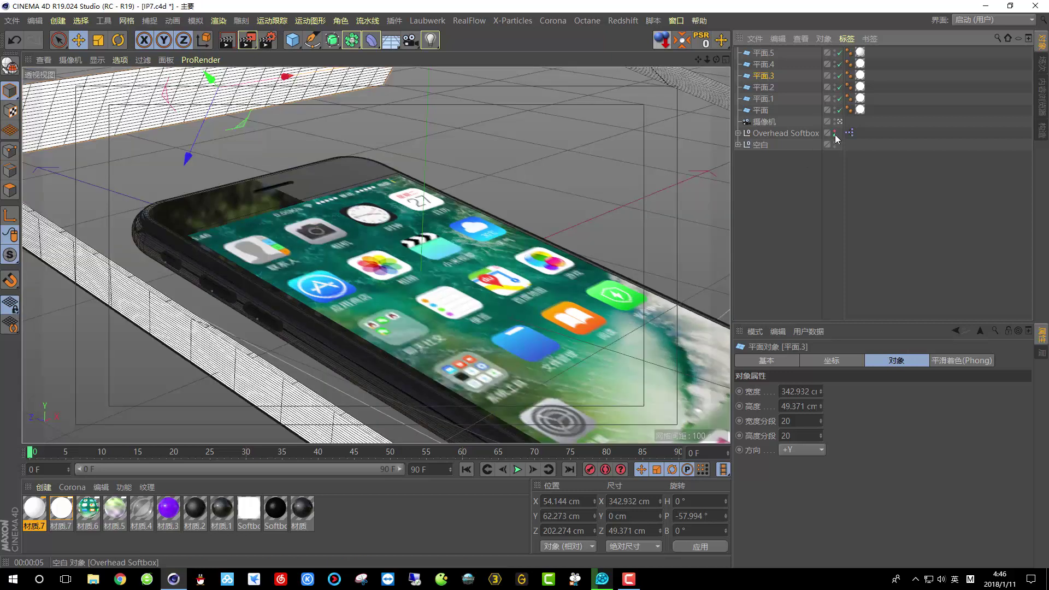
left_click(224, 40)
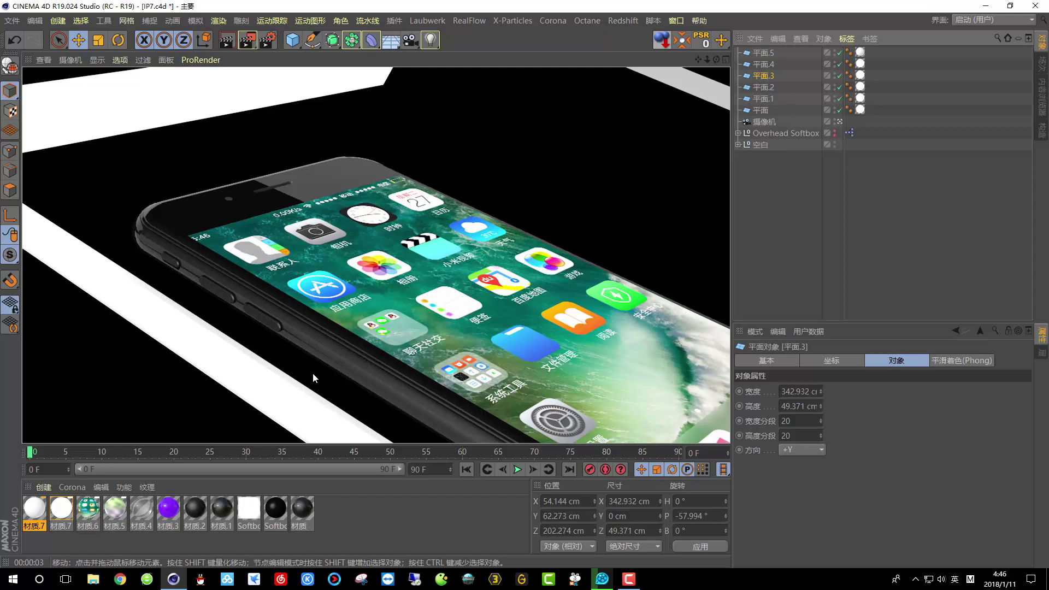
Move the three lengthwise strips 平面, 平面.1 and 平面.2 closer to the phone, to about X -99.7 cm, and test-render
left_click(840, 122)
scroll(485, 269, "down", 6)
left_click_drag(485, 269, 394, 196, "alt")
scroll(241, 275, "up", 3)
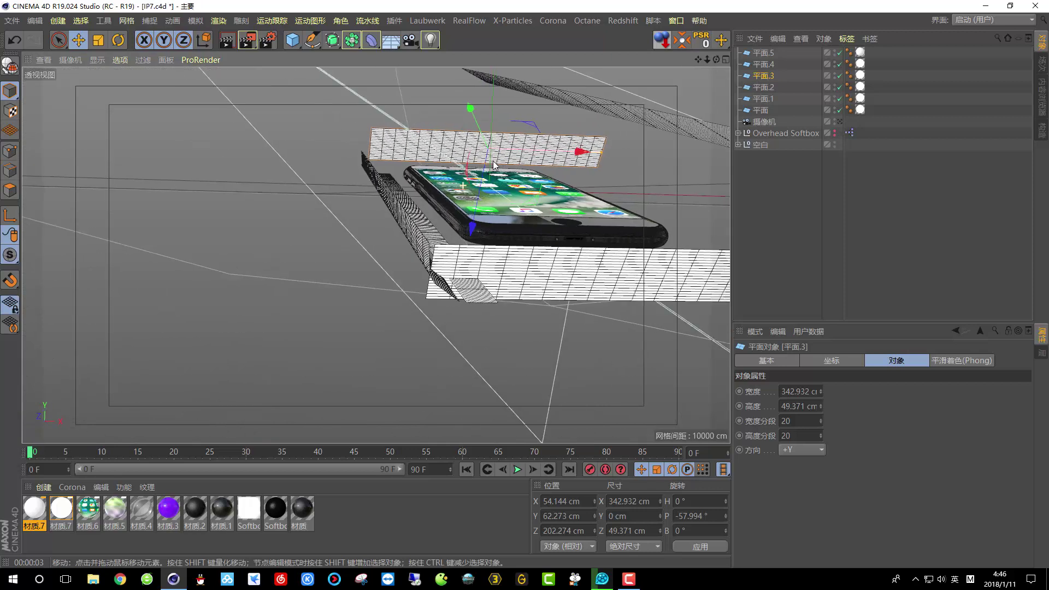
left_click(765, 88)
left_click(761, 110, "shift")
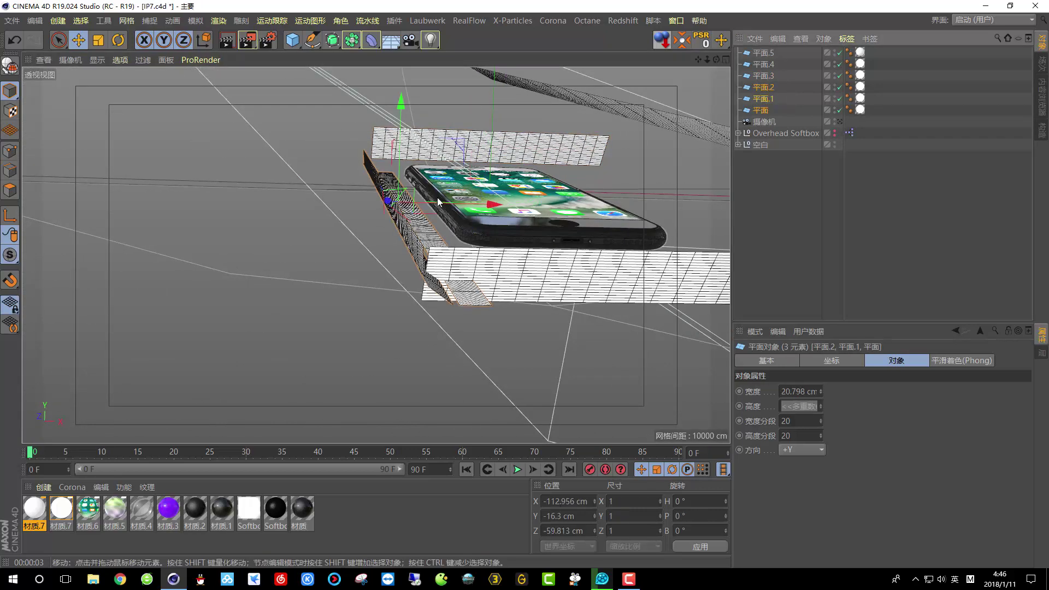
left_click_drag(447, 203, 459, 201)
left_click(840, 122)
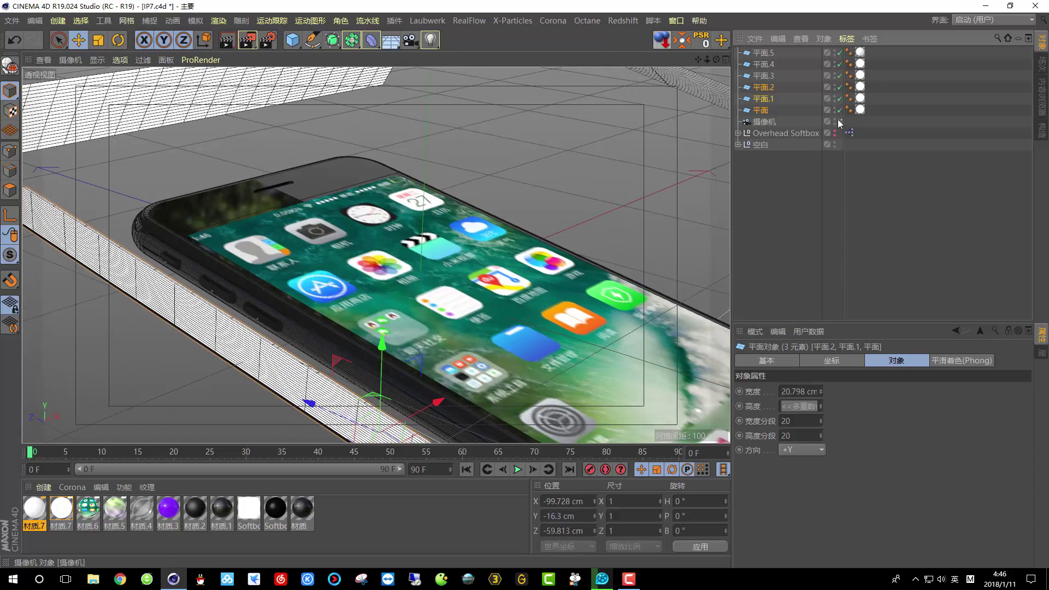
left_click(226, 43)
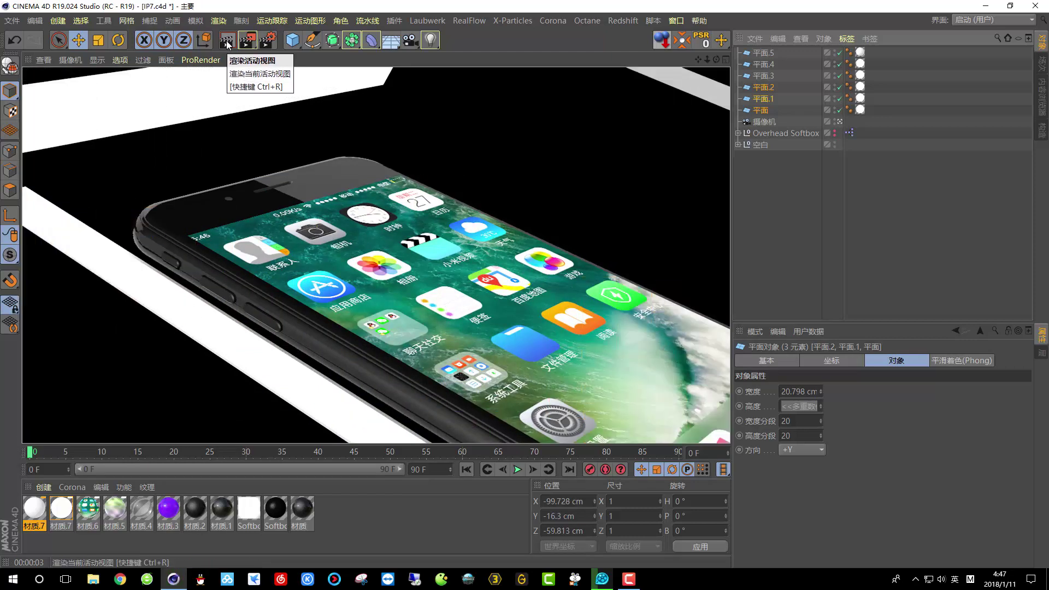
Narrow the lowest lengthwise strip 平面 to about 17.9 cm wide and test-render the camera view
left_click(840, 122)
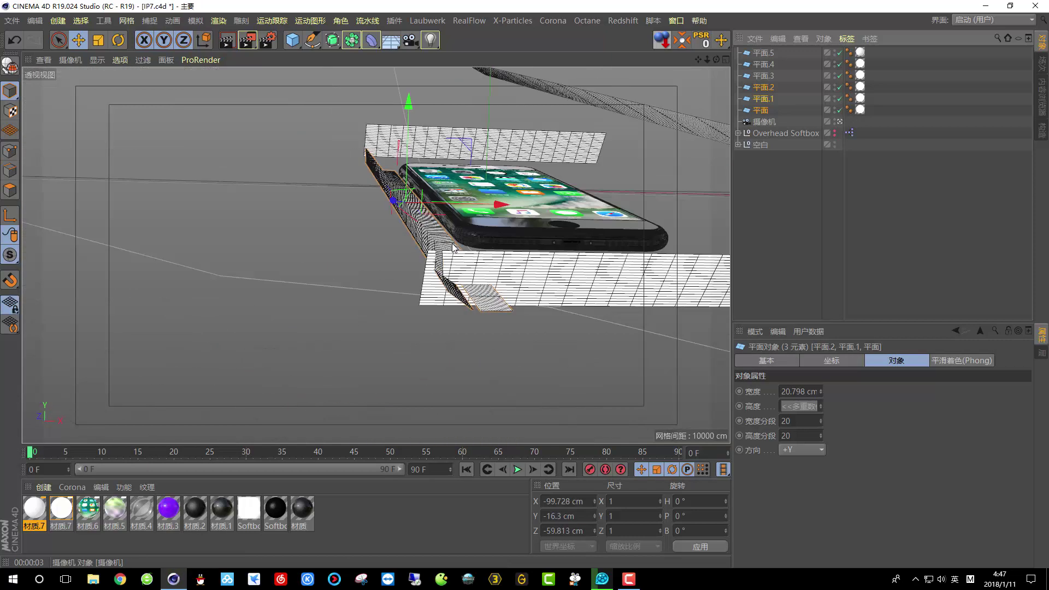
left_click_drag(433, 216, 389, 246, "alt")
left_click(377, 264)
left_click_drag(373, 285, 483, 272)
left_click(414, 285)
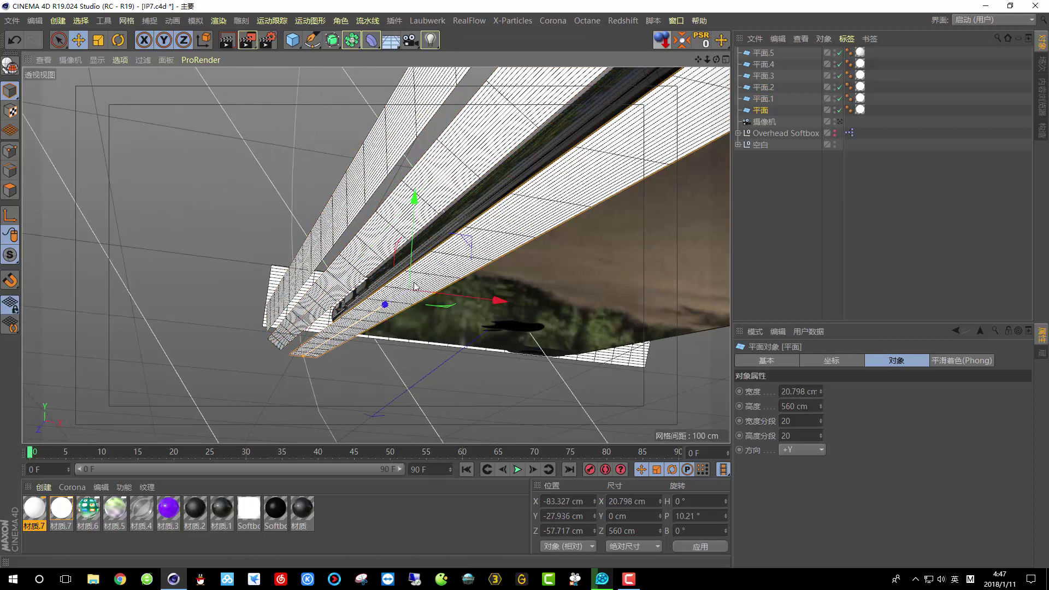
left_click_drag(434, 299, 440, 291)
left_click(840, 123)
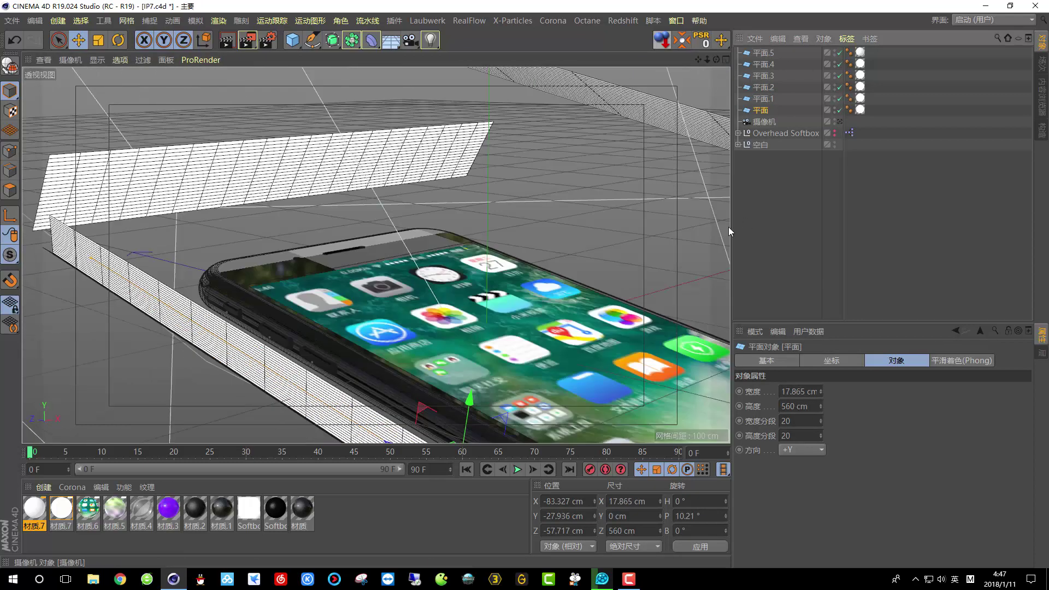
left_click(229, 39)
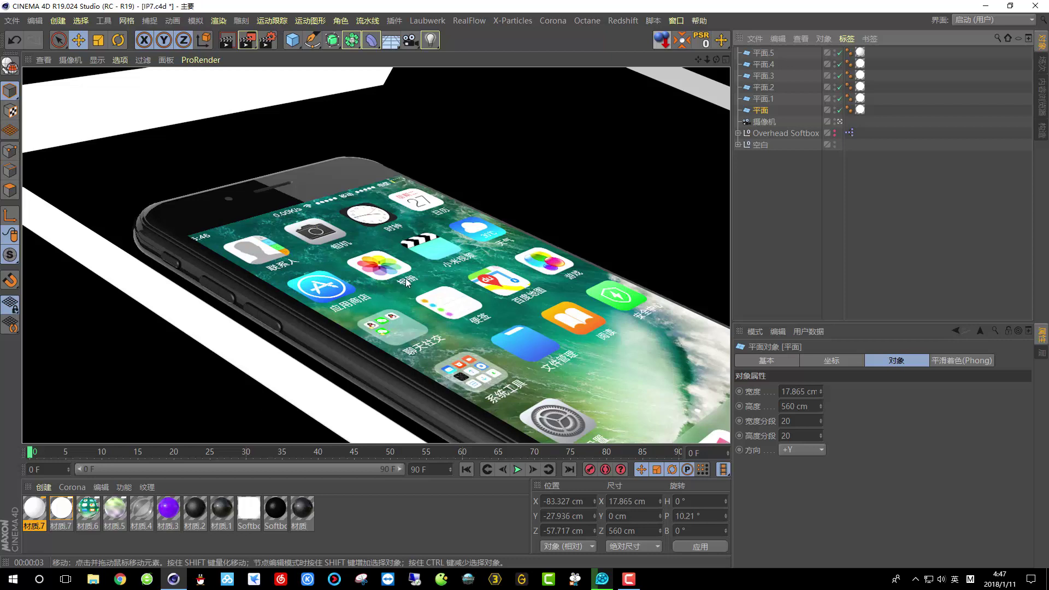
Delete the screen image material 材质.6 and test-render the camera view
left_click(92, 508)
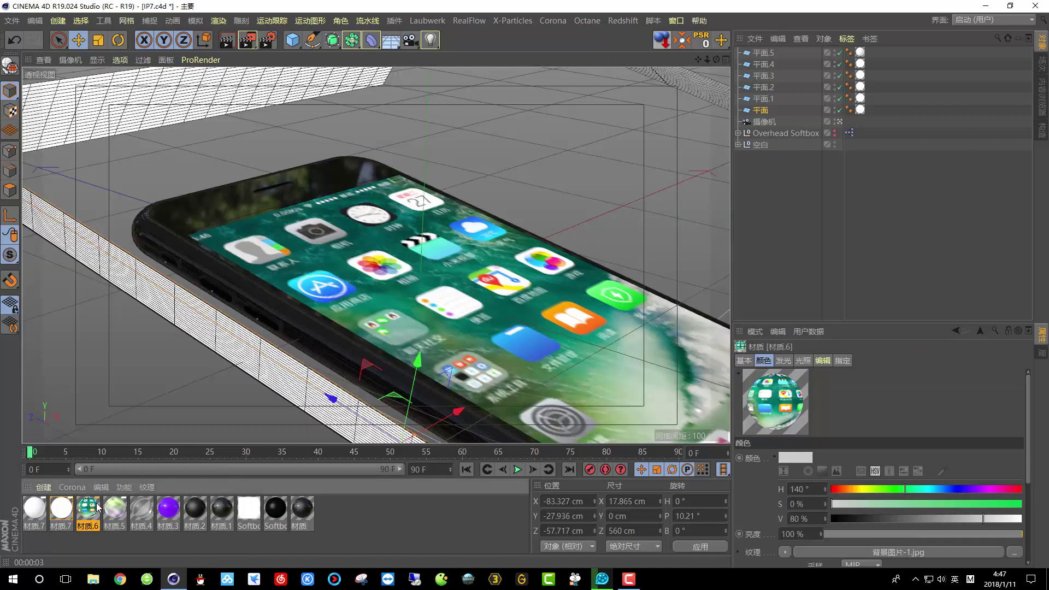
key("Delete")
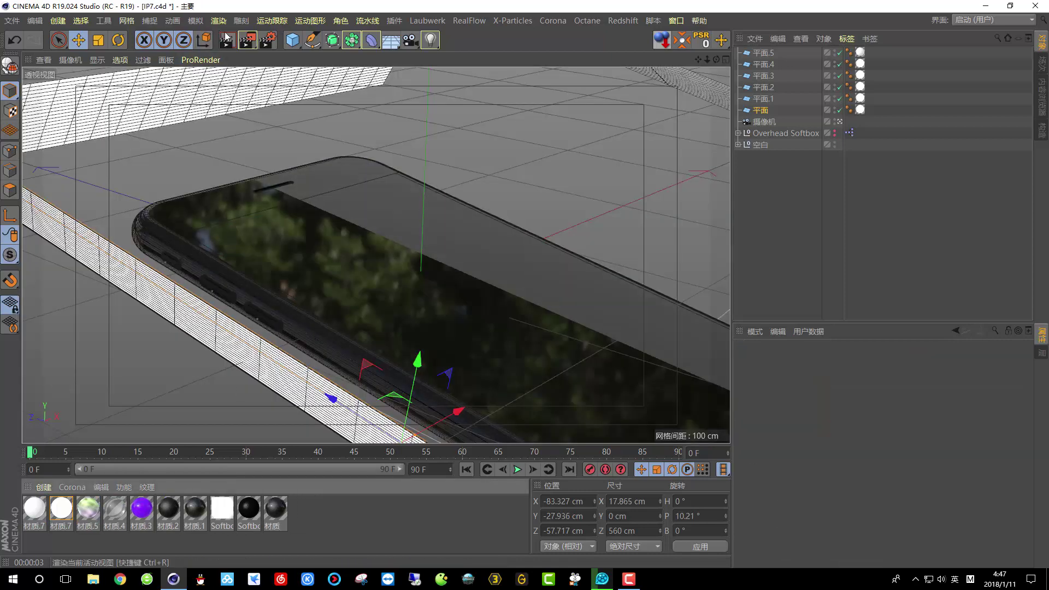
left_click(226, 39)
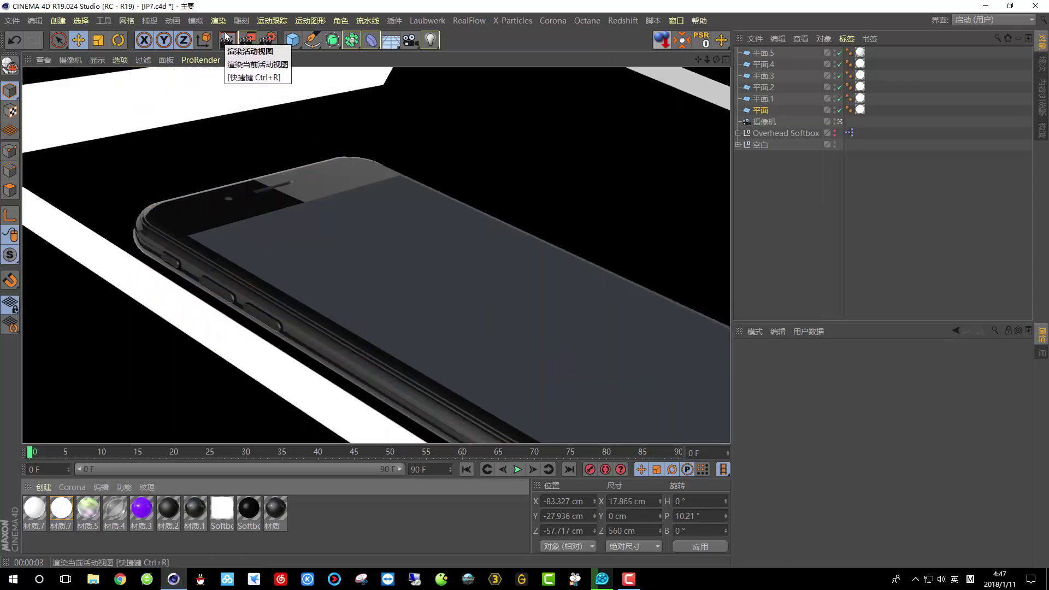
Check the reflectance settings of the dark 材质.1, apply it to the phone's front body 布尔.1 and test-render
left_click(200, 219)
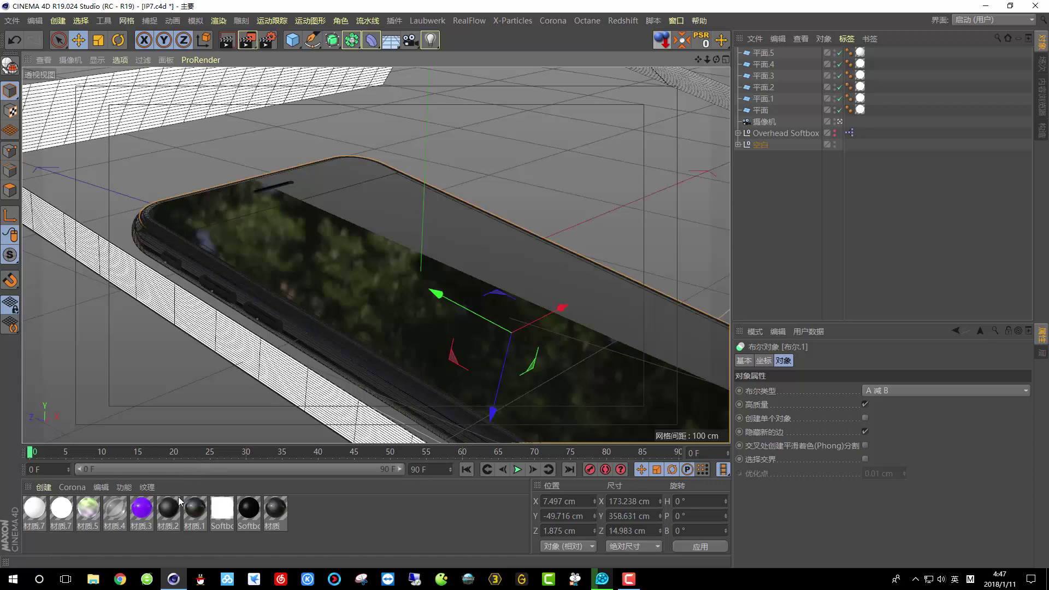
double_click(195, 510)
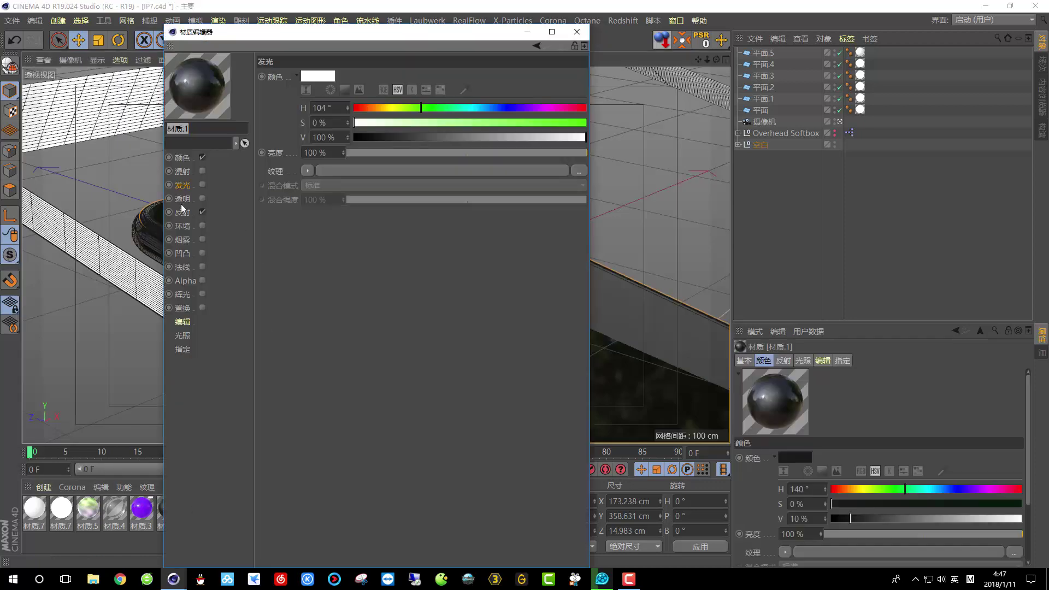
left_click(182, 200)
left_click(182, 212)
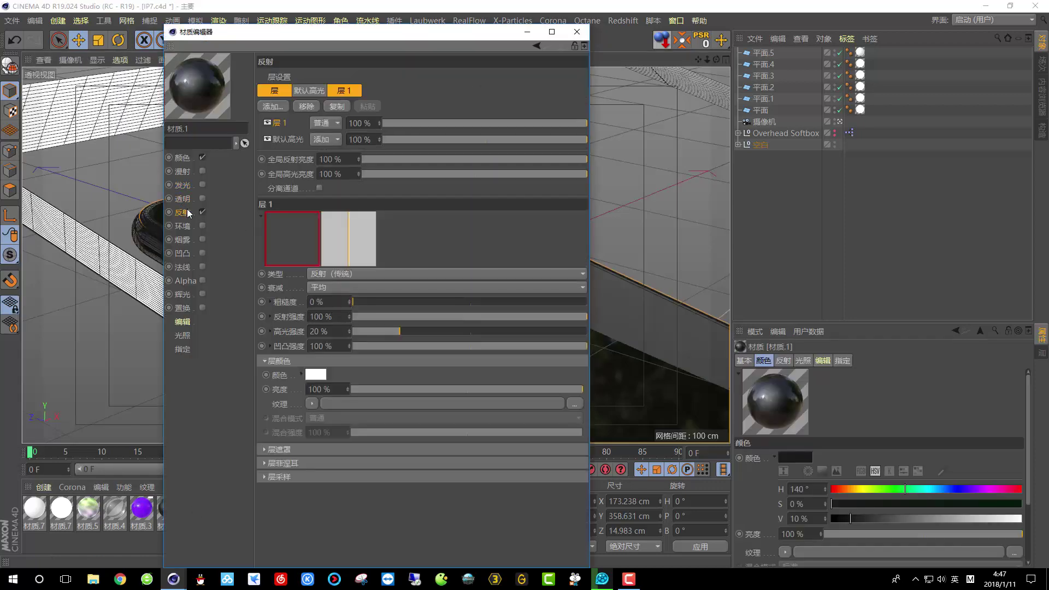
left_click(312, 464)
left_click(575, 35)
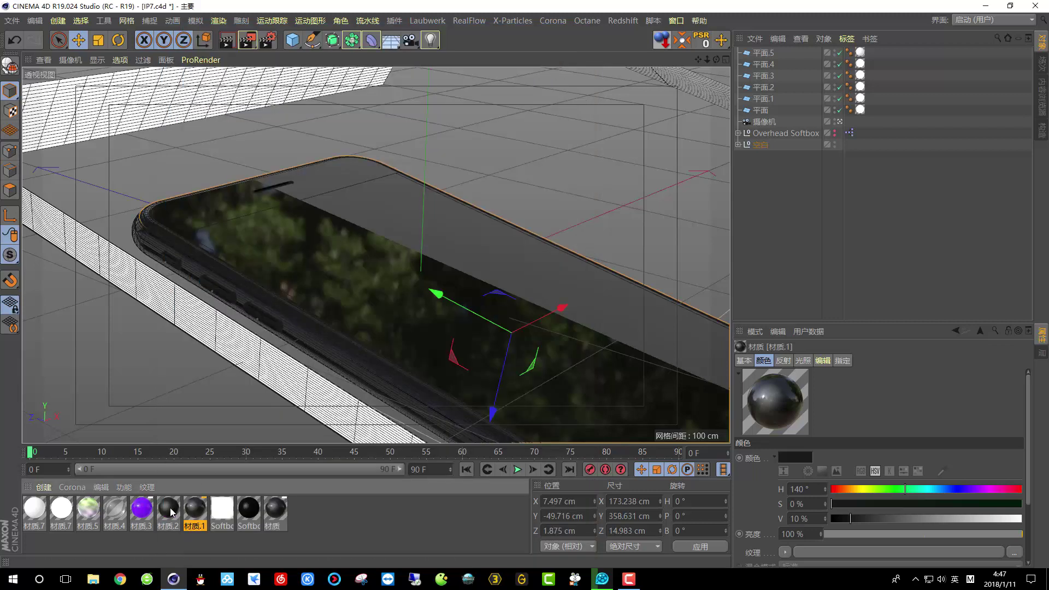
left_click_drag(326, 357, 420, 280)
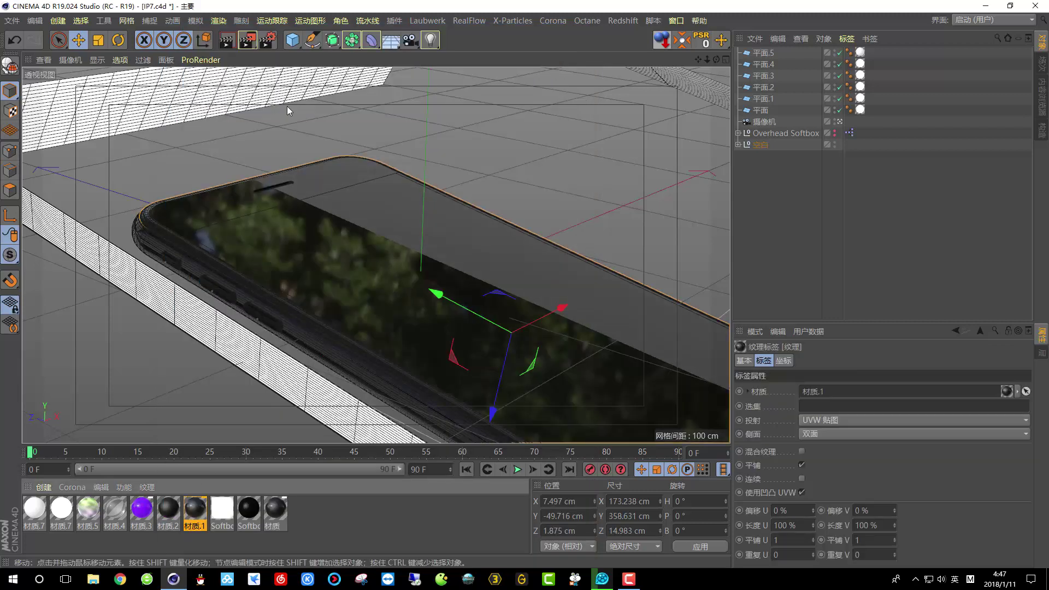
left_click(228, 39)
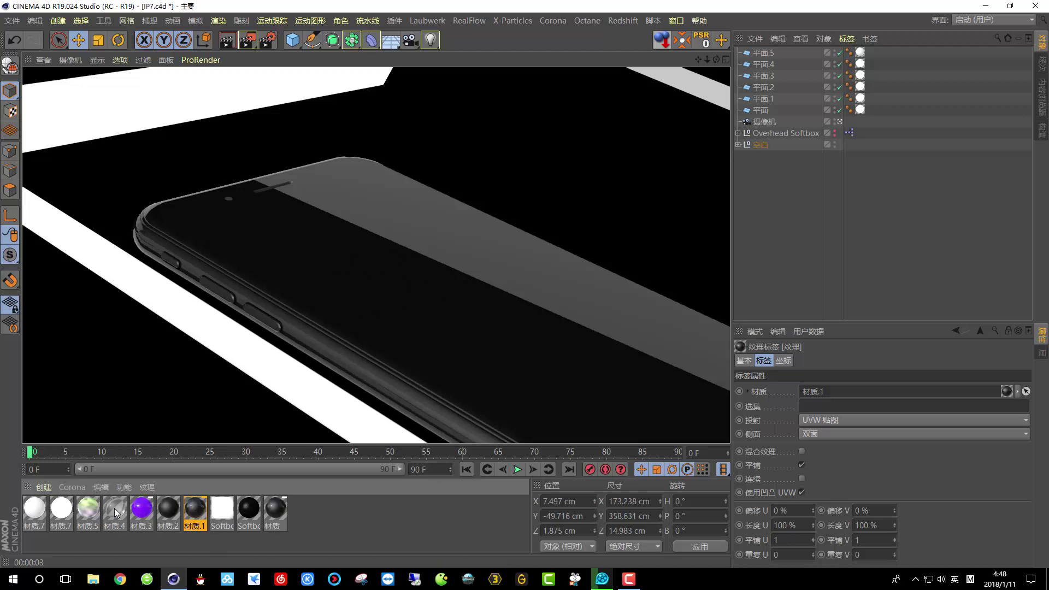
Undo the 材质.1 assignment and the deletion of 材质.6, and test-render the camera view
key("ctrl+z")
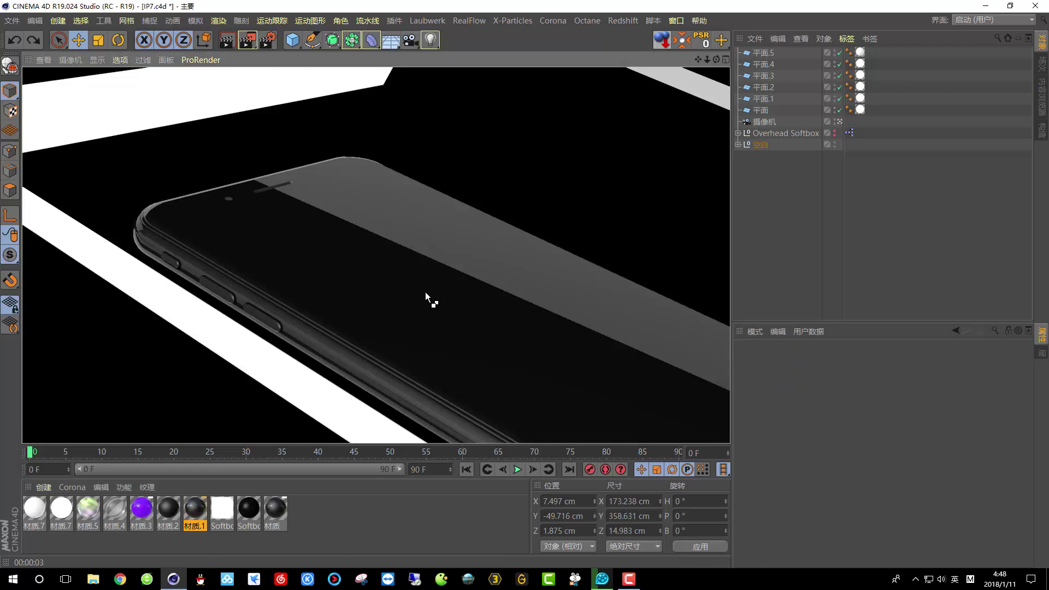
key("ctrl+z")
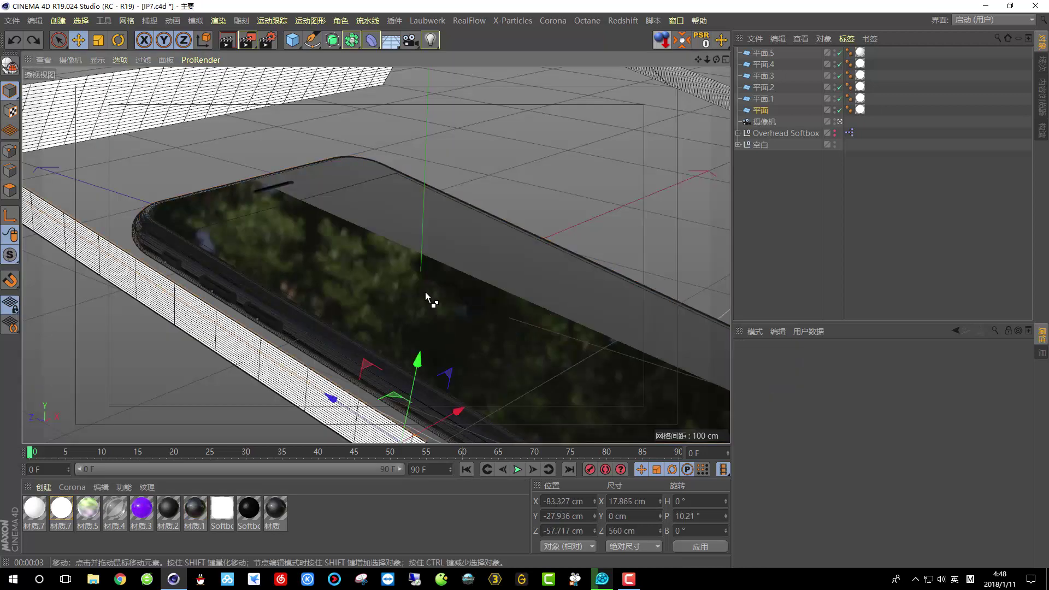
key("ctrl+z")
left_click(229, 43)
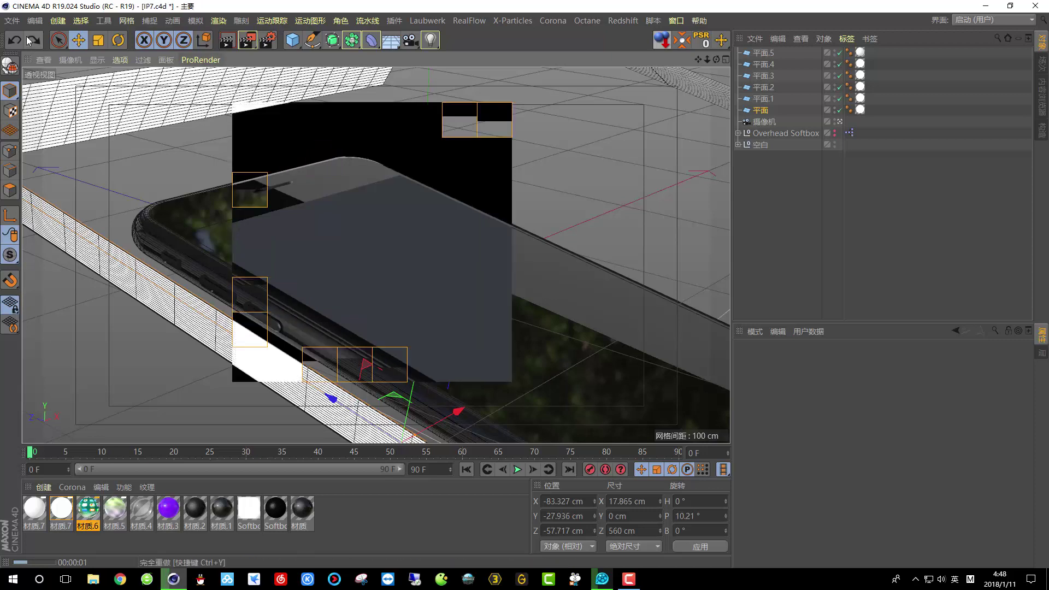
left_click(17, 42)
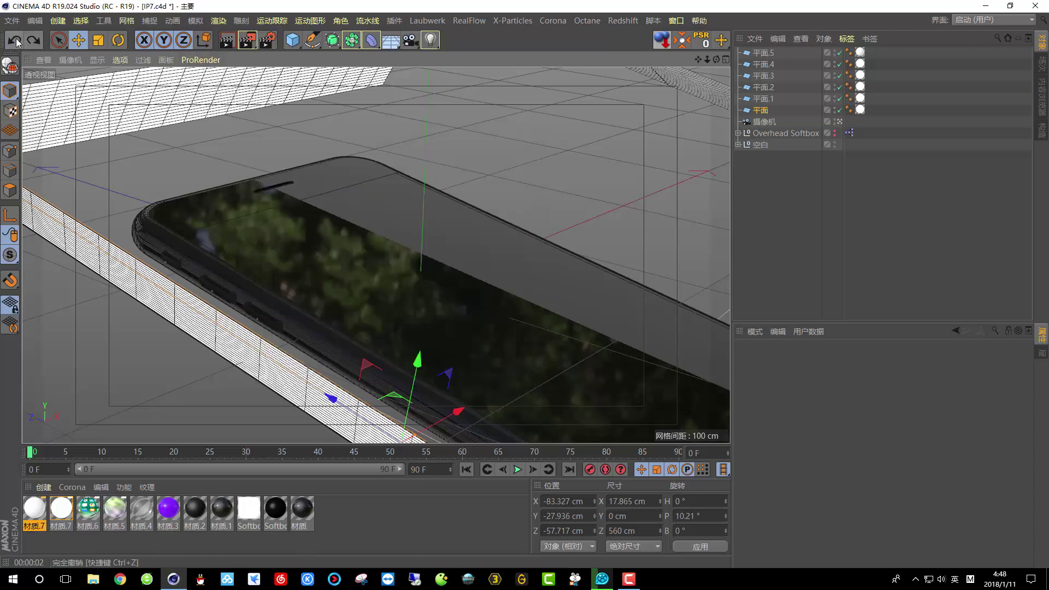
left_click(225, 44)
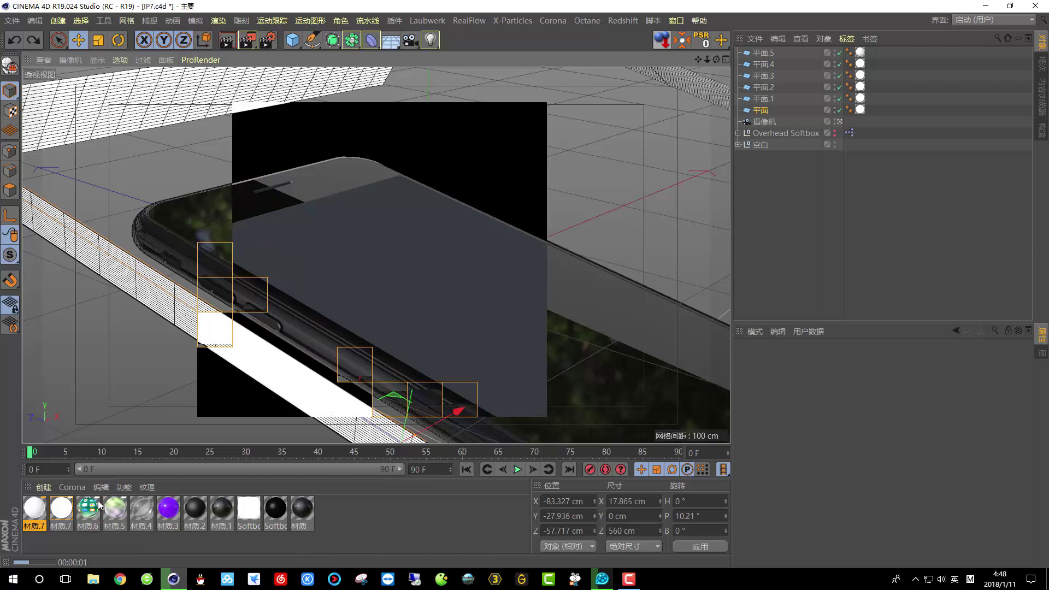
Examine the 材质.6 texture tag on IKRAN within the phone's front body 布尔.1 and test-render
left_click(384, 265)
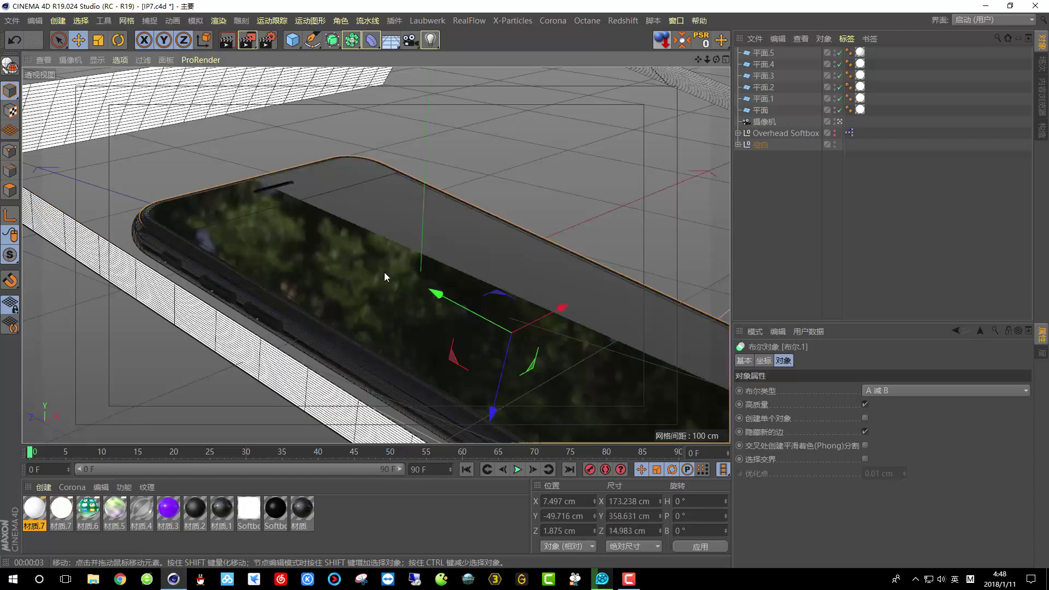
left_click(739, 146)
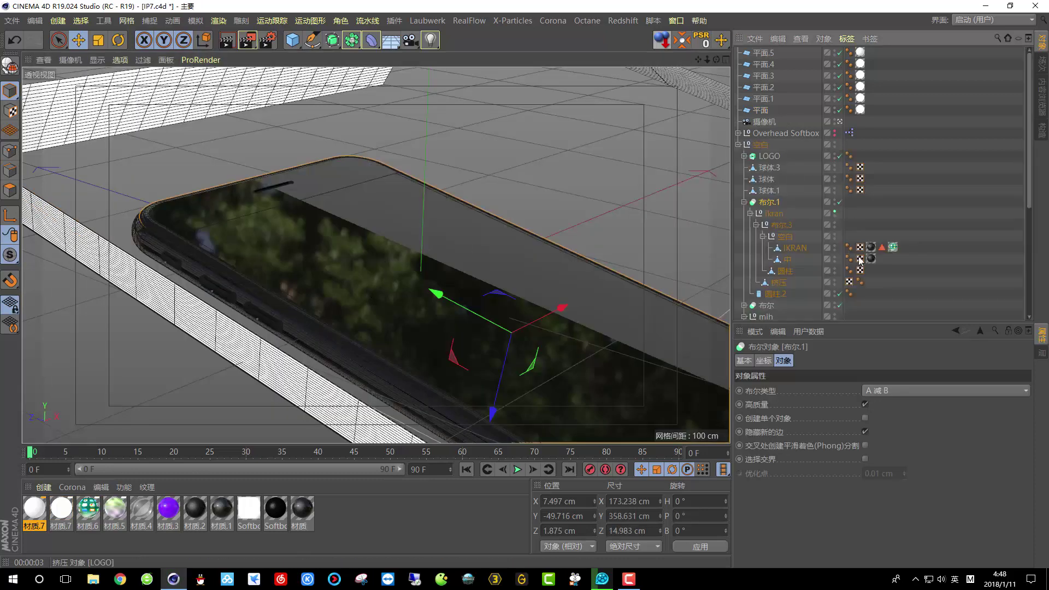
left_click(890, 249)
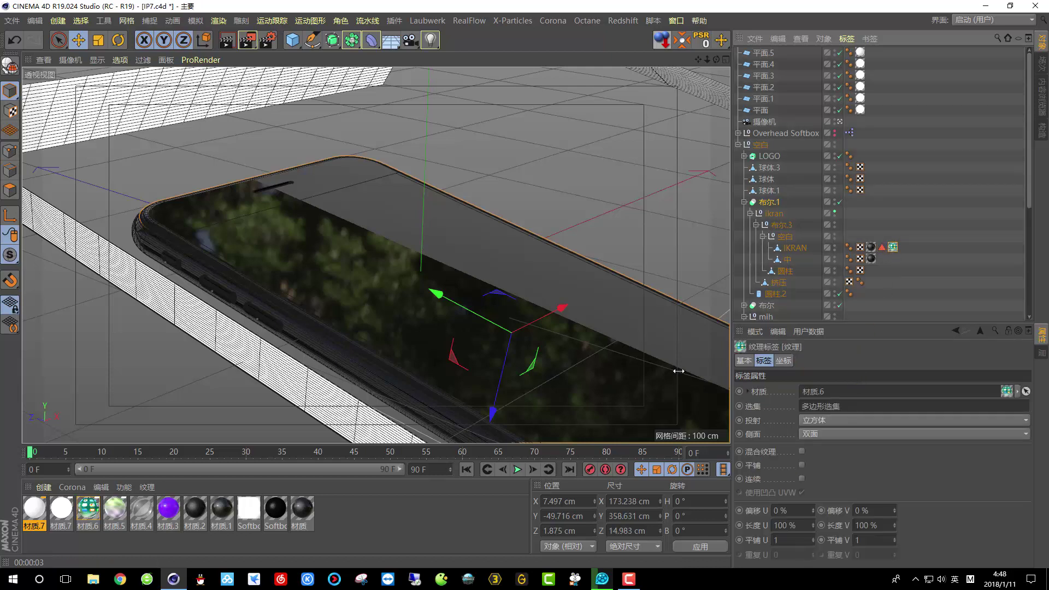
left_click(227, 41)
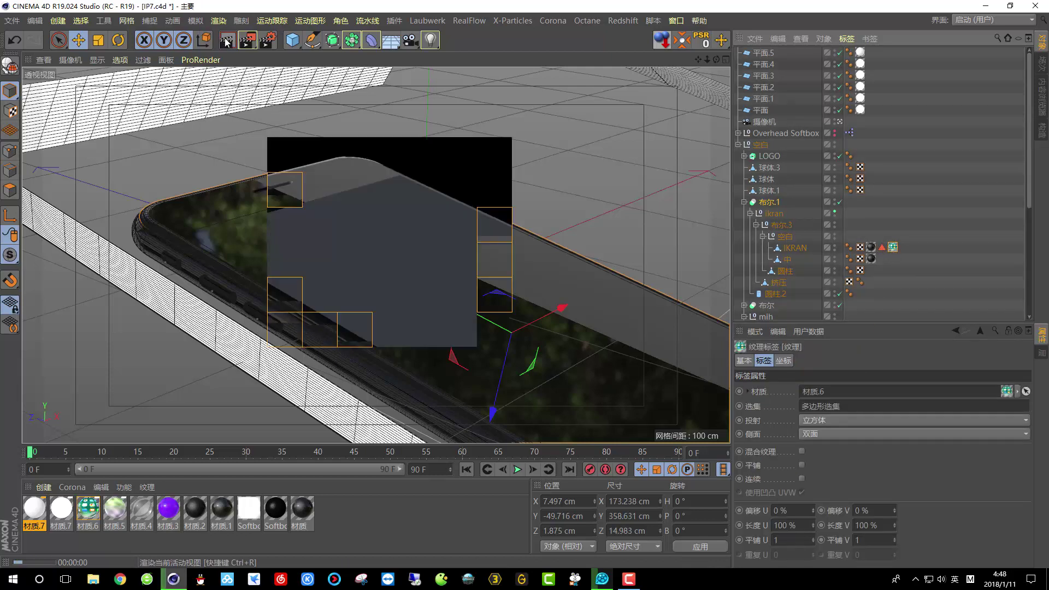
Apply 材质.6 to the selected screen polygon of IKRAN in polygon mode and test-render the camera view
left_click(785, 248)
left_click(10, 190)
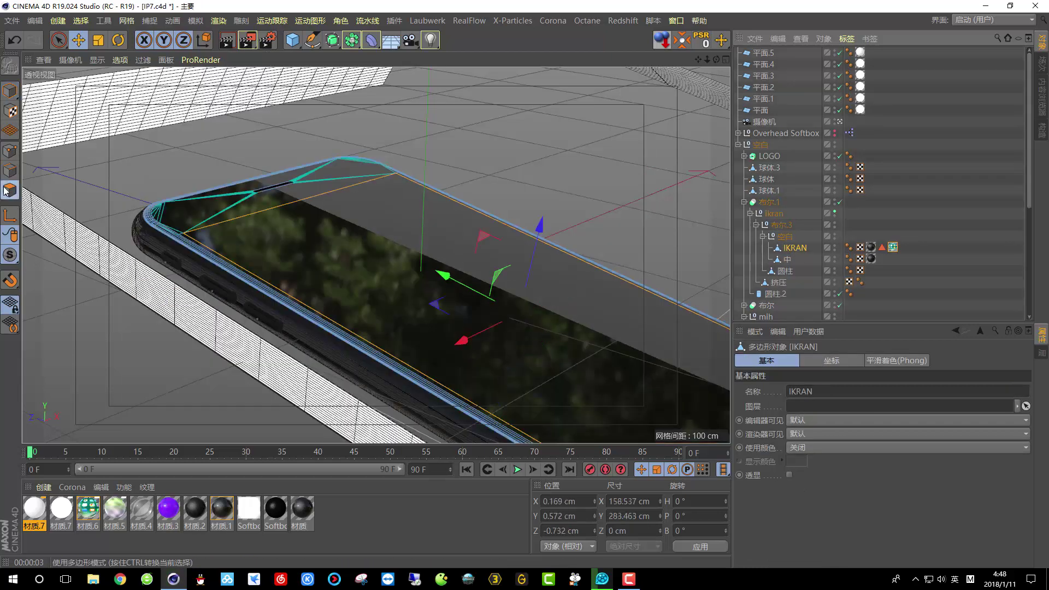
left_click(395, 258)
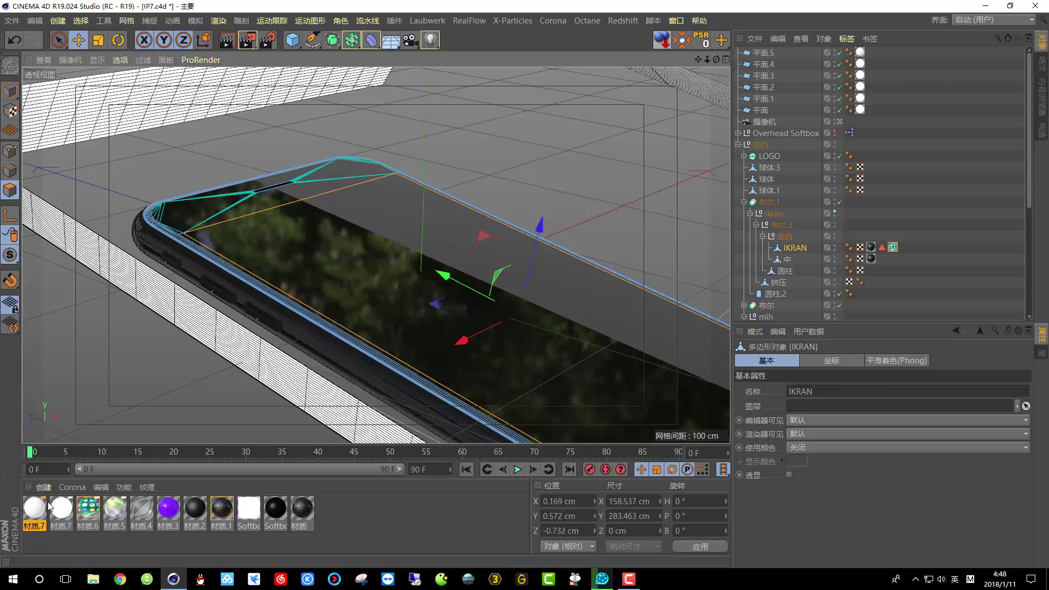
left_click_drag(89, 510, 369, 296)
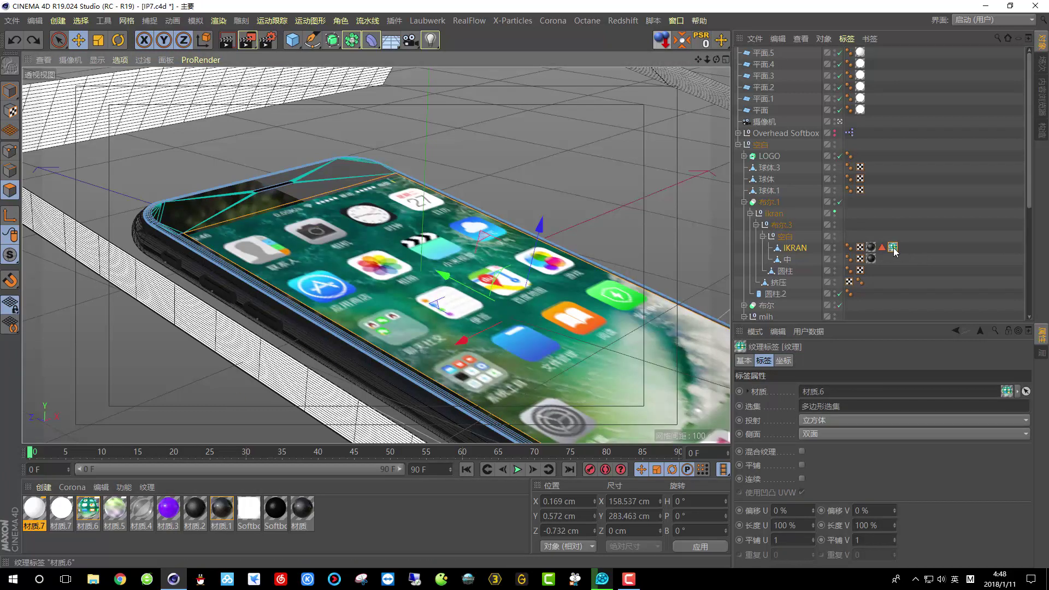
left_click(229, 41)
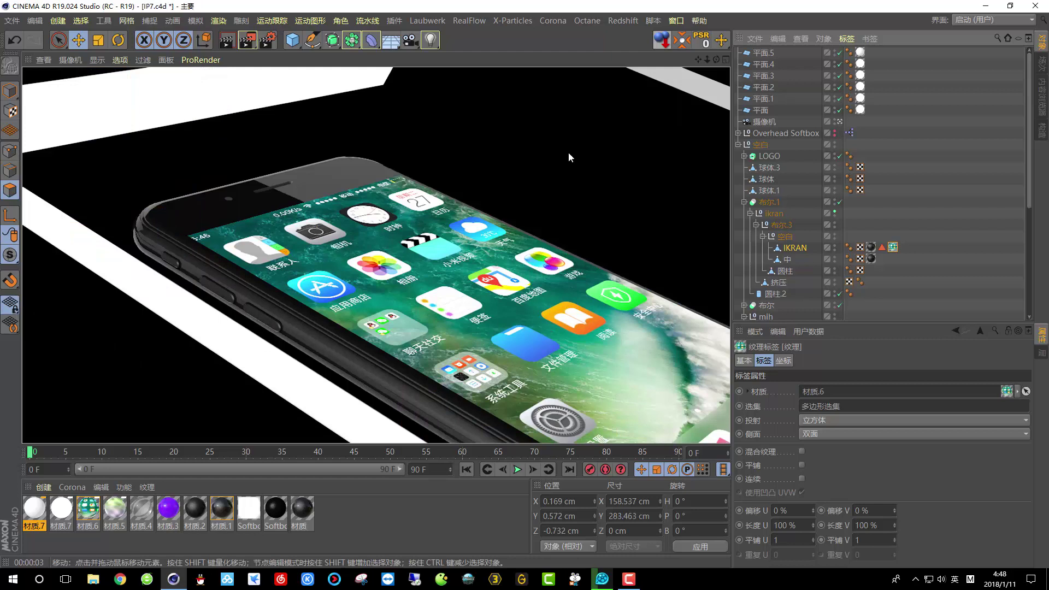
Duplicate the phone group 空白 and move the original to about X 36.8, Y 12.6, Z -2.2 cm
left_click(738, 145)
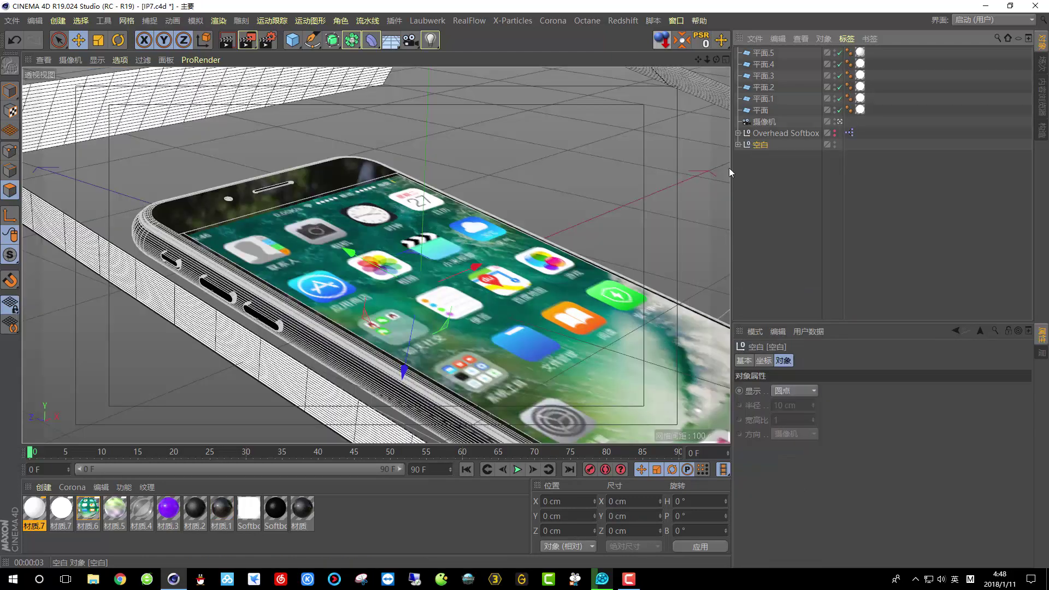
left_click(79, 43)
left_click_drag(411, 324, 412, 317)
left_click_drag(781, 145, 761, 169, "ctrl")
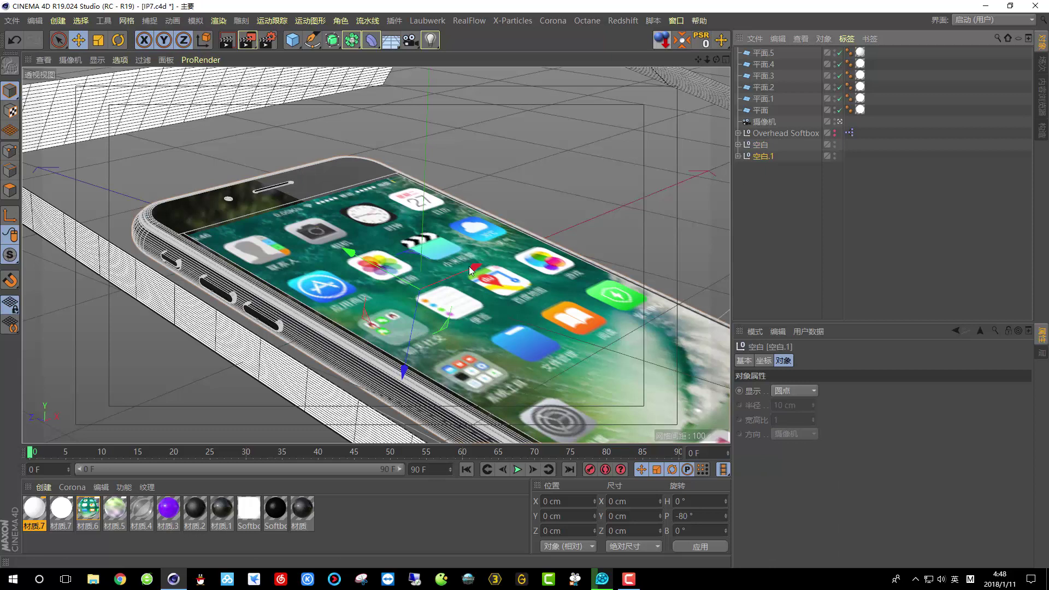
left_click(763, 145)
left_click_drag(446, 287, 483, 298)
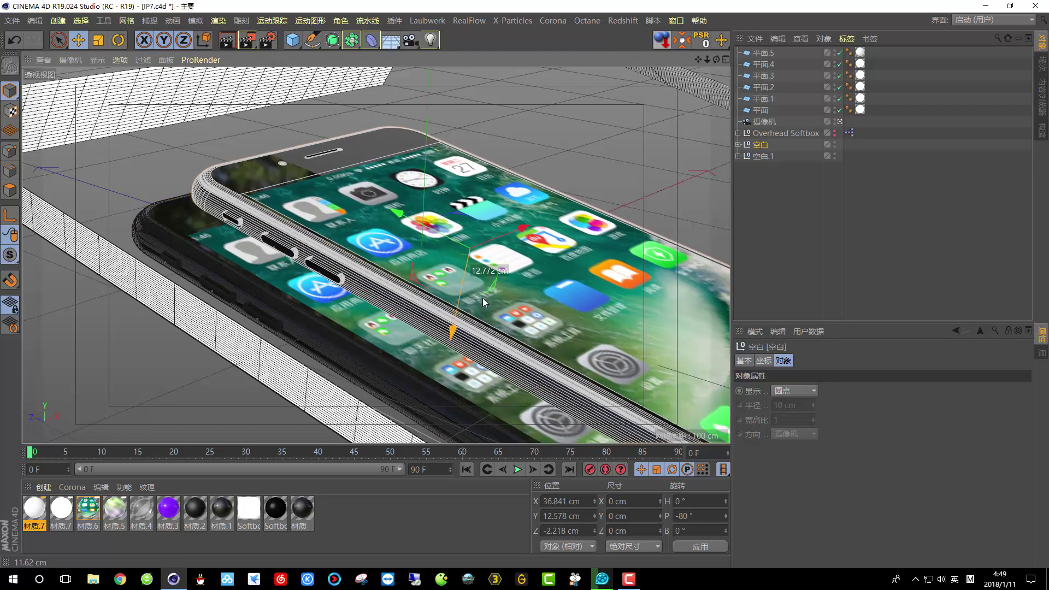
Flip the duplicate phone 空白.1 onto its face at H 180°, P 80° and shift it to about Y -11.8, Z 2.1 cm
left_click(763, 156)
left_click(98, 41)
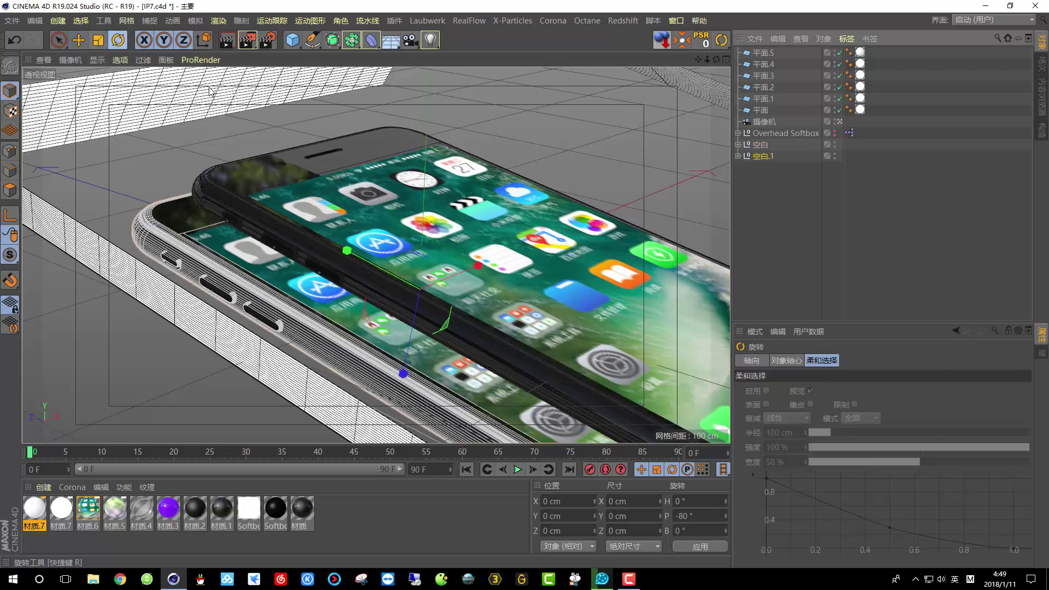
left_click_drag(383, 229, 541, 363)
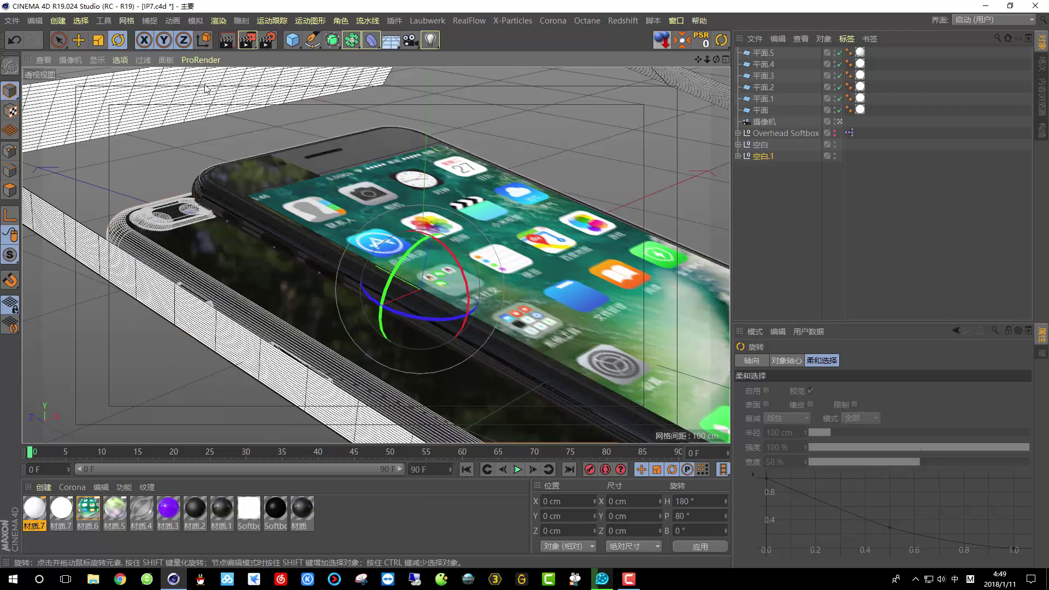
left_click(79, 41)
left_click_drag(426, 252, 431, 272)
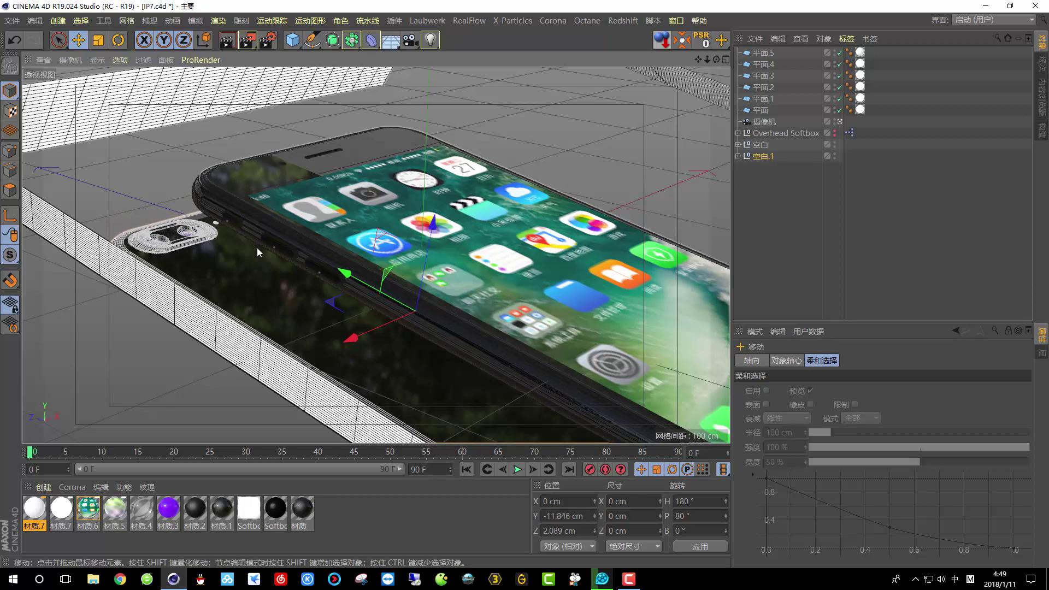
Move both phone groups together along X, bringing 空白 to about X 55.4 cm, and return to the camera view
left_click(840, 123)
left_click_drag(481, 246, 381, 335, "alt")
scroll(381, 335, "down", 5)
left_click_drag(420, 237, 466, 310, "alt")
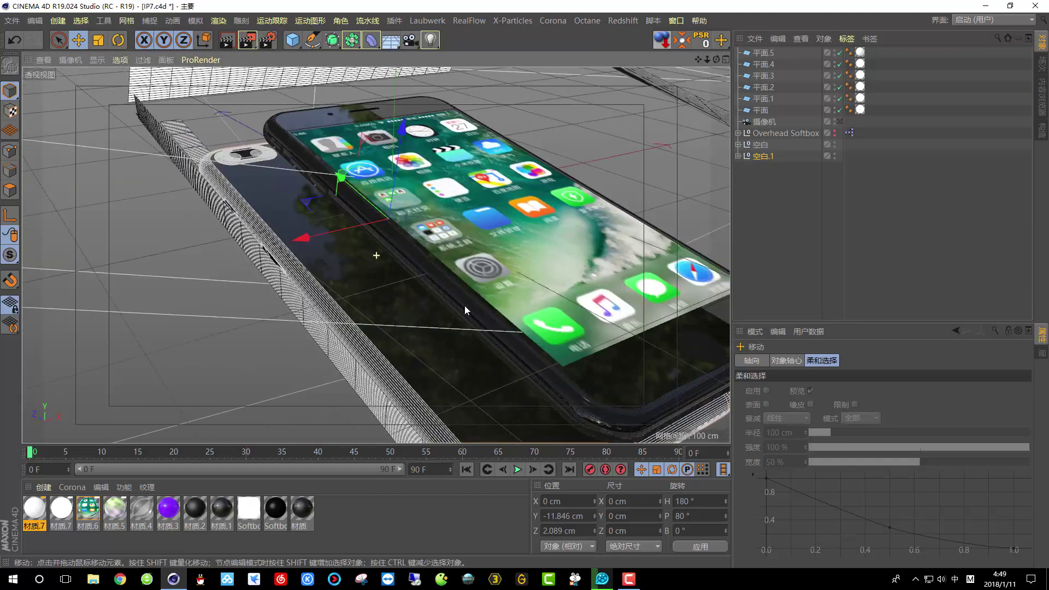
left_click(761, 145, "ctrl")
left_click_drag(453, 191, 481, 189)
left_click(840, 121)
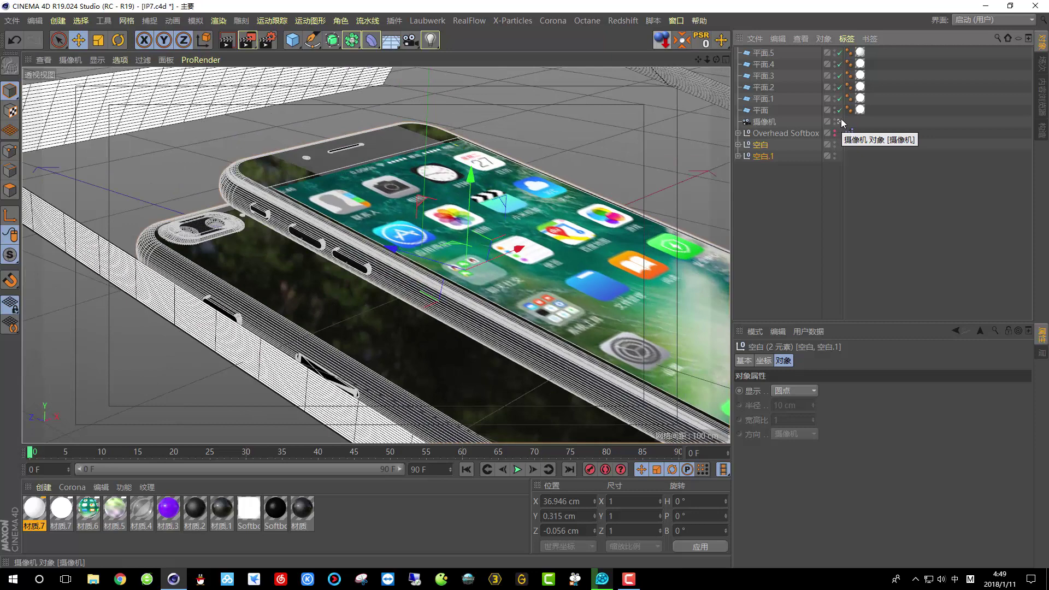
Move the glowing strip 平面.5 farther from the phones, to about X 249, Y 68.7, Z 4.1 cm
left_click(765, 55)
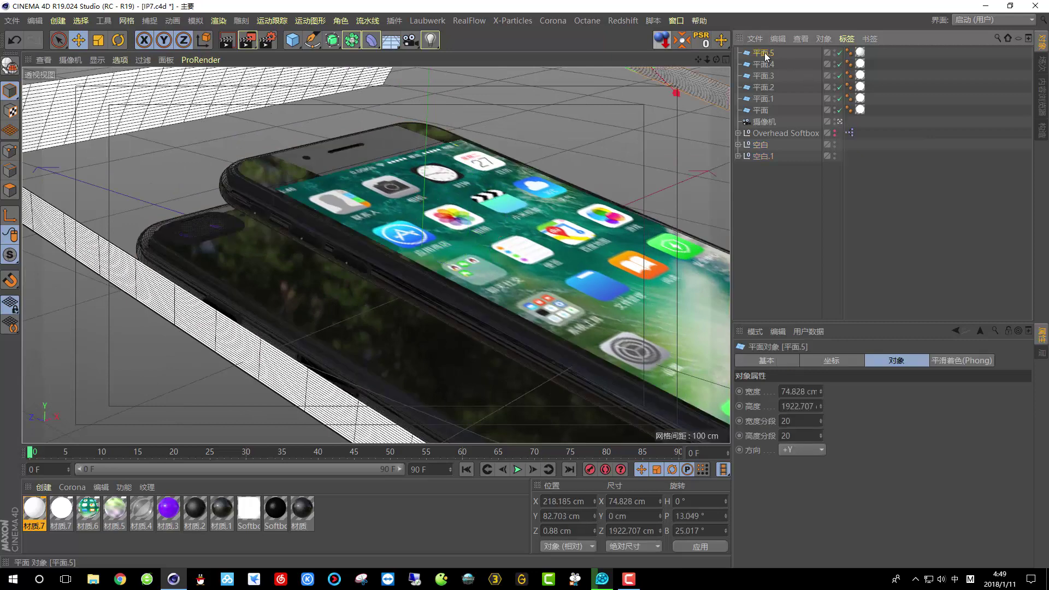
left_click(841, 121)
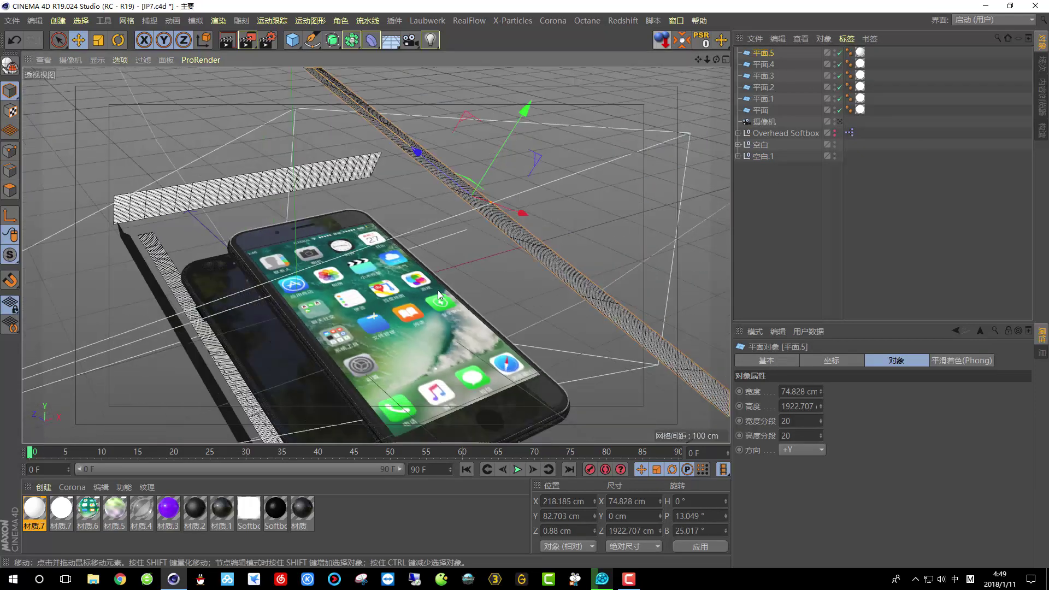
left_click_drag(401, 239, 572, 269, "alt")
left_click(841, 121)
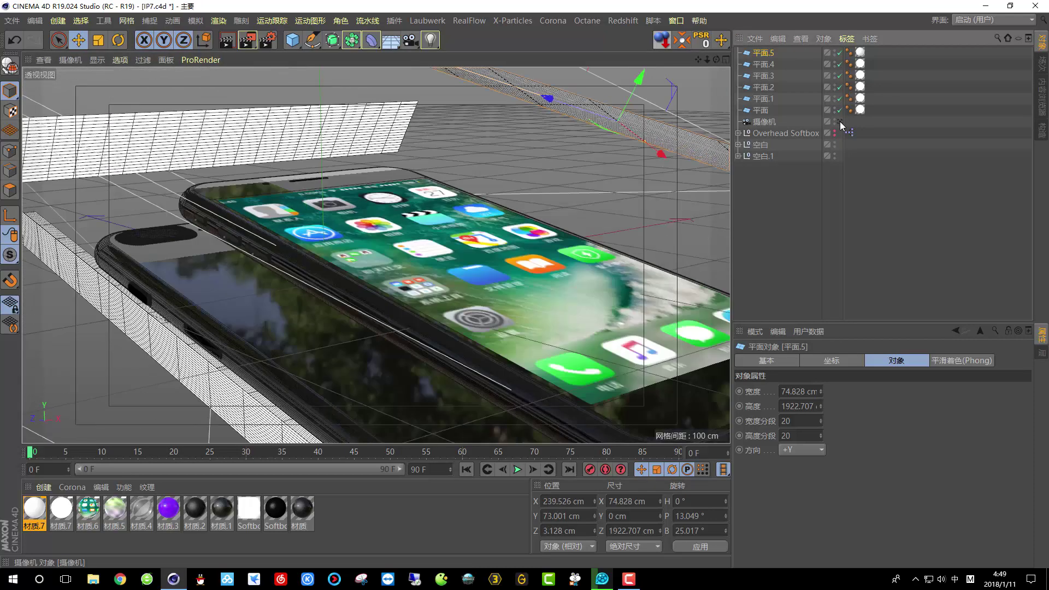
left_click(841, 121)
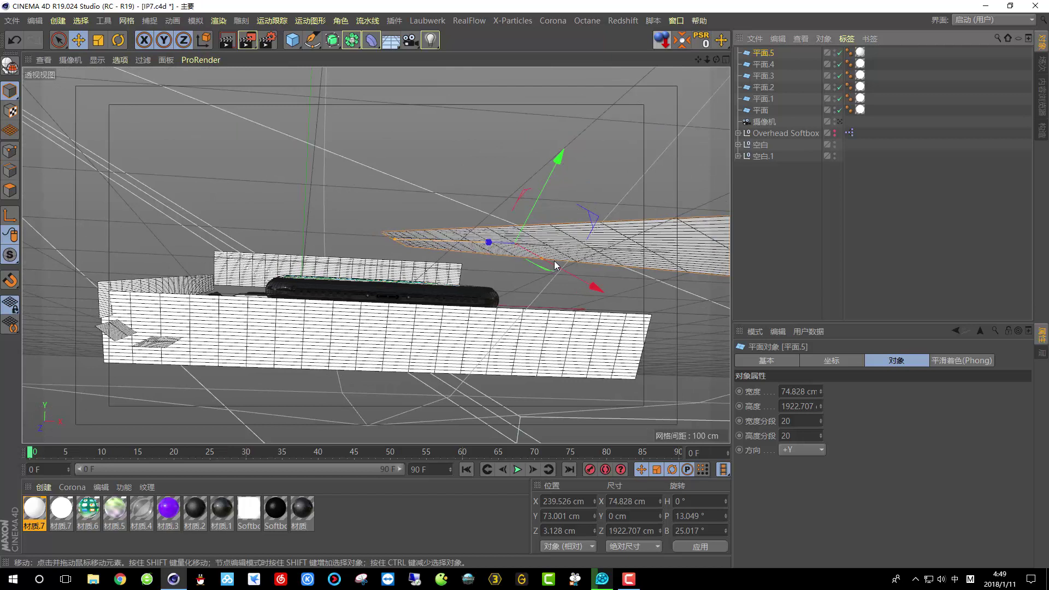
left_click_drag(569, 265, 588, 257)
left_click(840, 121)
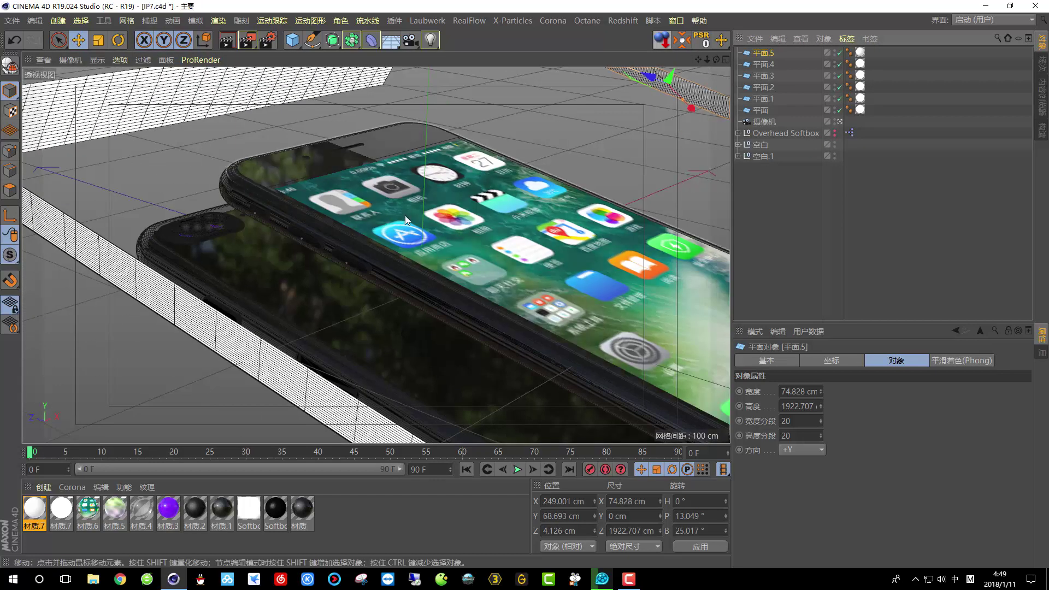
Rotate both phone groups together by about 6.5° in heading and test-render the camera view
left_click(405, 216)
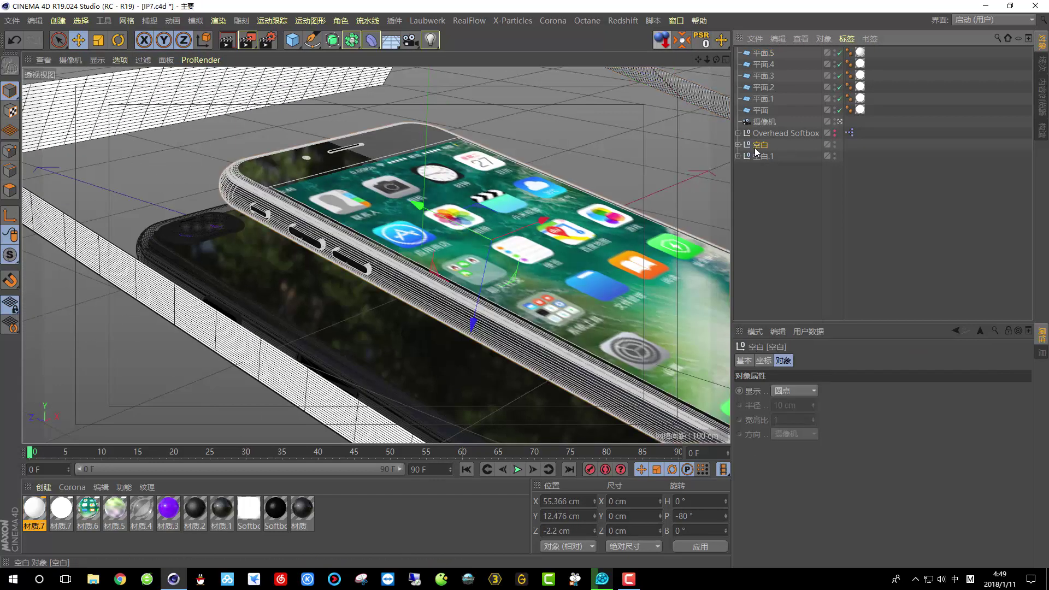
left_click(119, 43)
left_click_drag(499, 264, 490, 266)
left_click_drag(757, 198, 743, 140)
left_click_drag(456, 293, 466, 291)
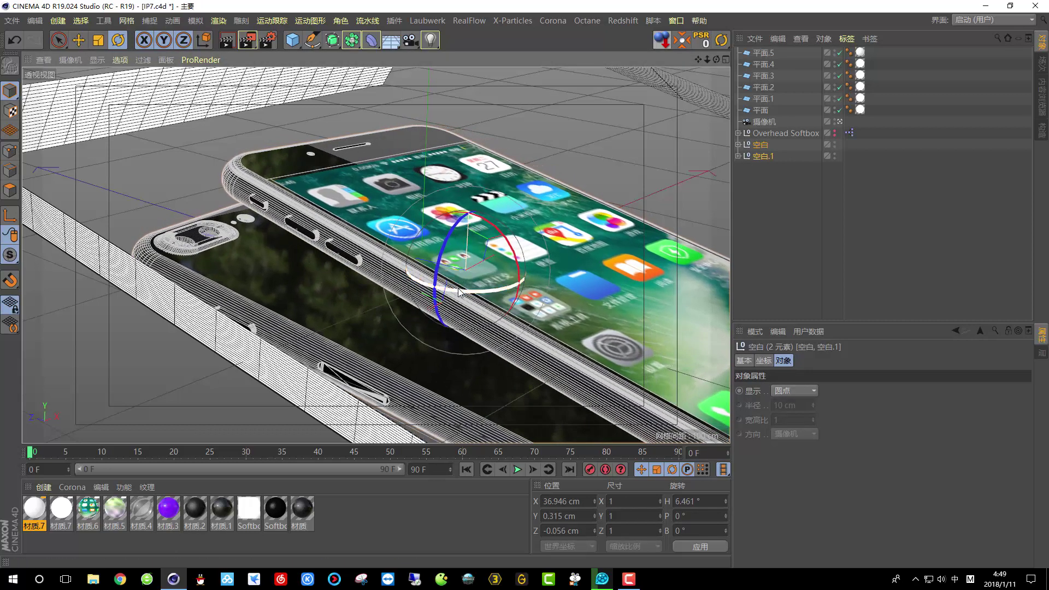
left_click(229, 40)
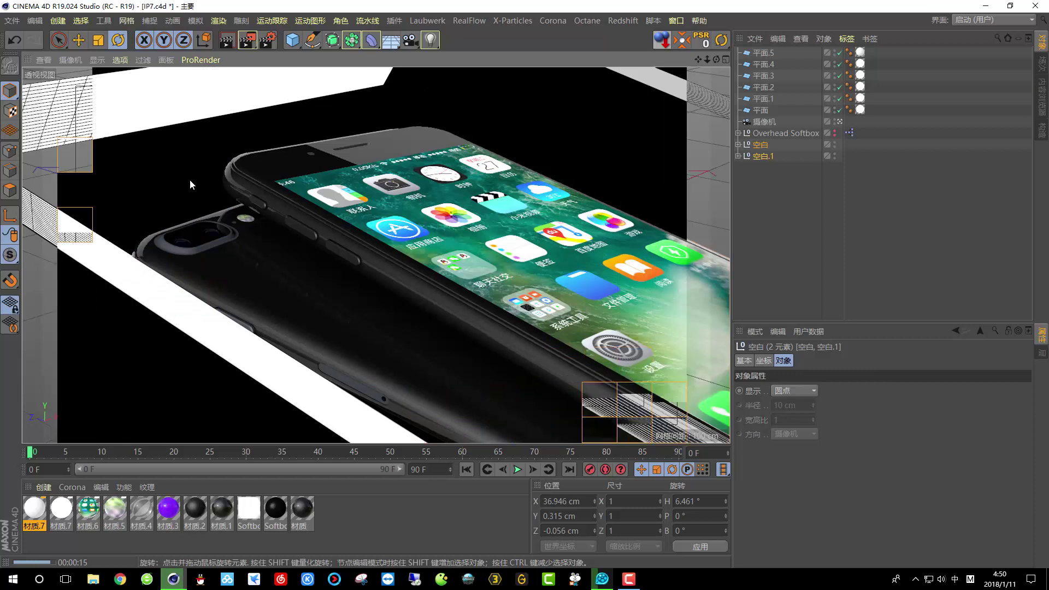
Check the material tag of the flipped phone's camera part 挤压 and region-render the rear camera area
left_click(204, 245)
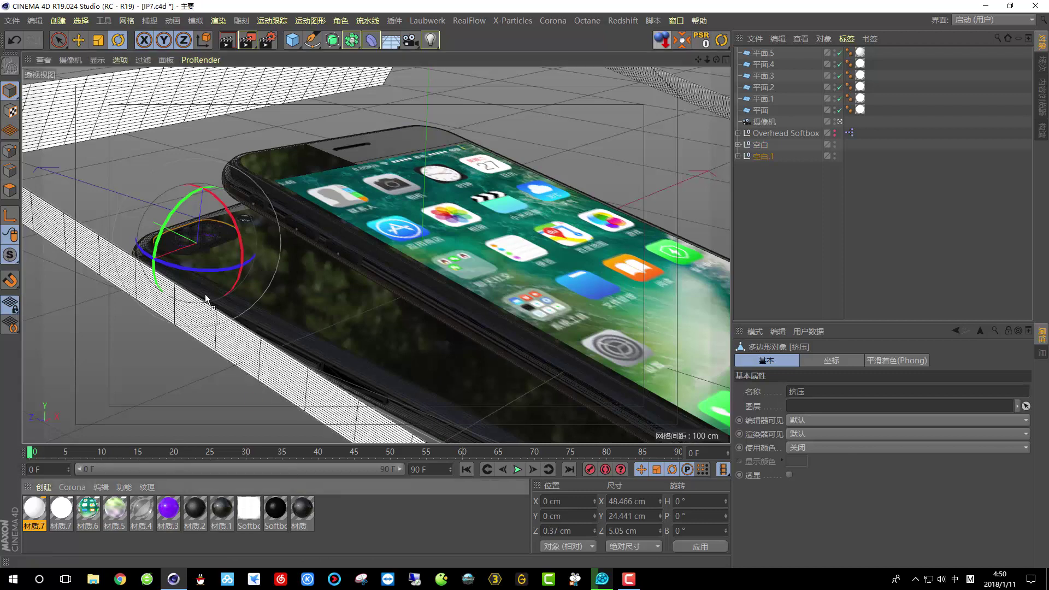
left_click_drag(210, 242, 209, 244)
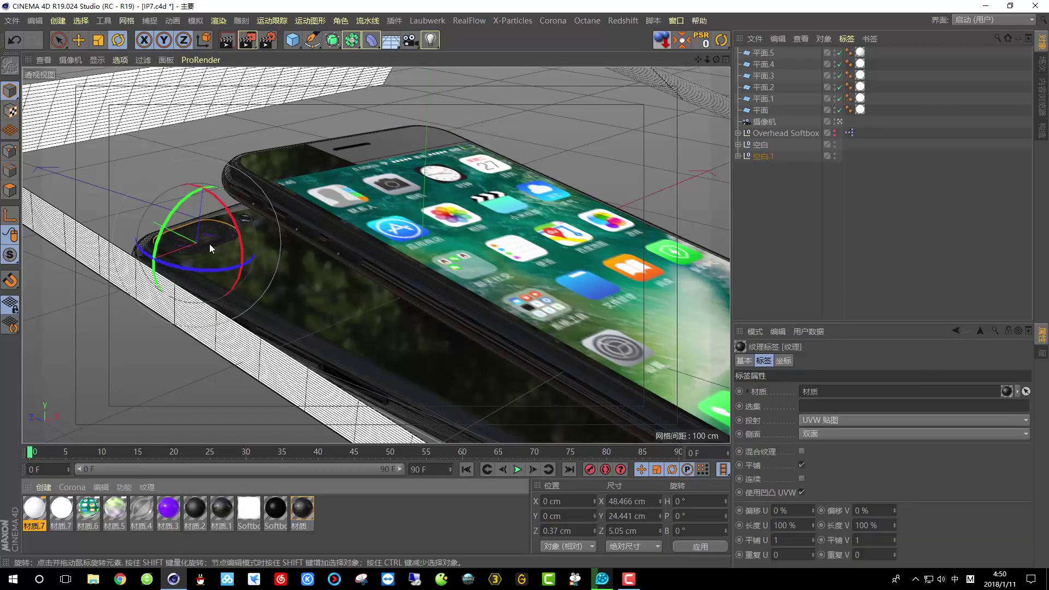
left_click_drag(137, 159, 274, 281)
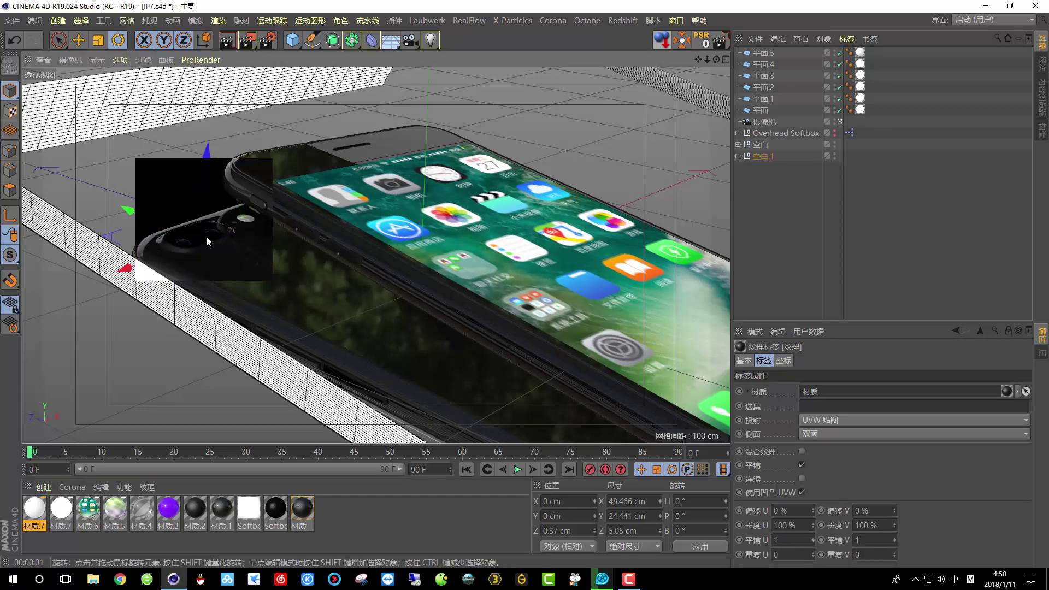
Duplicate the strip 平面.5 and place the copy above the phones at about X -9.5, Y 168.5, Z -55.1 cm
left_click(840, 121)
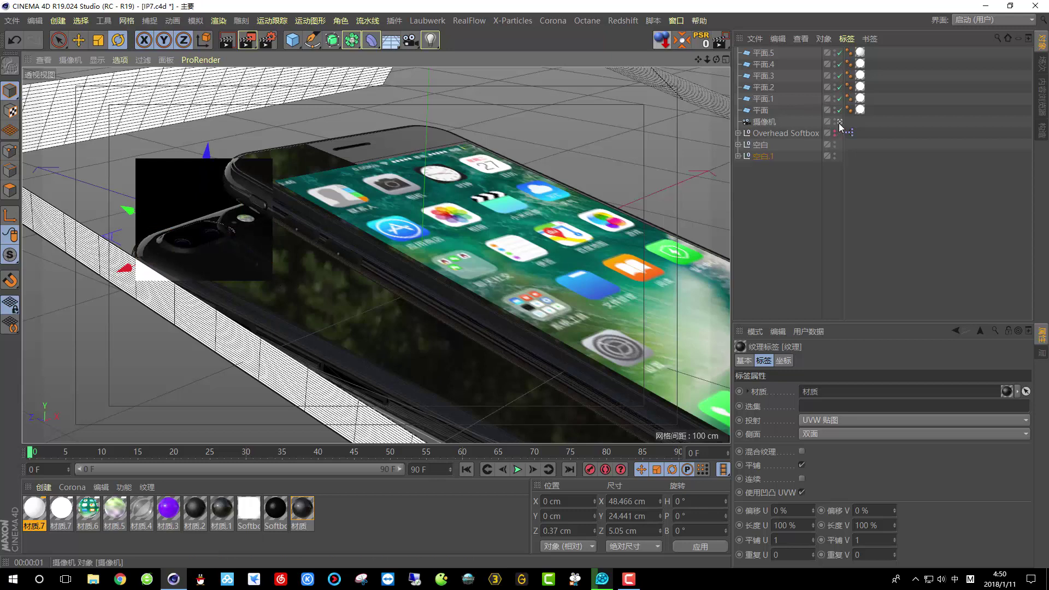
left_click_drag(345, 287, 453, 200, "alt")
left_click(393, 196)
left_click(535, 182)
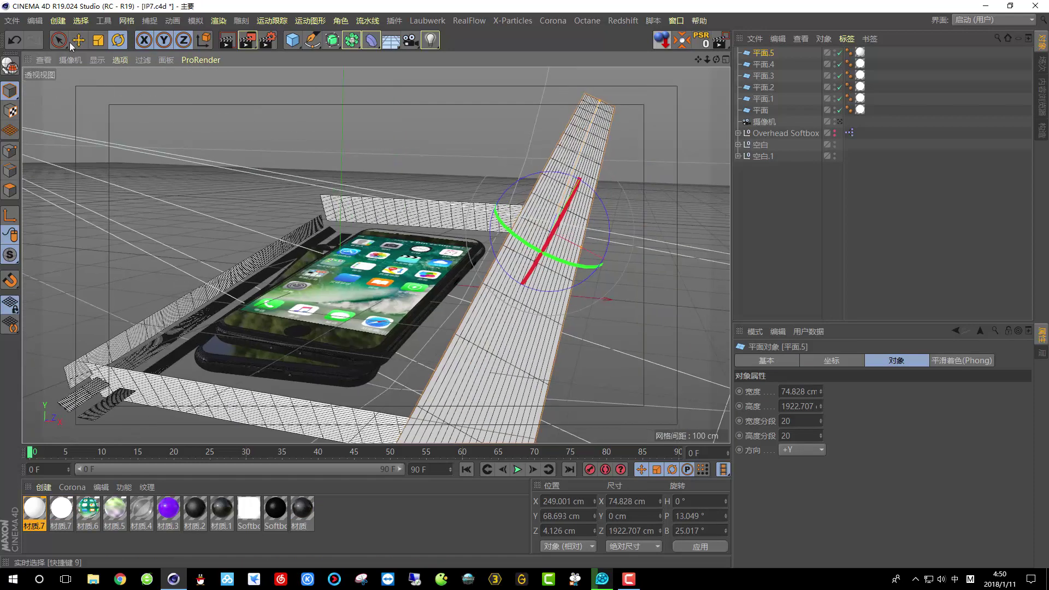
key("e")
left_click_drag(620, 257, 475, 208, "ctrl")
left_click_drag(410, 234, 395, 179, "alt")
left_click(842, 134)
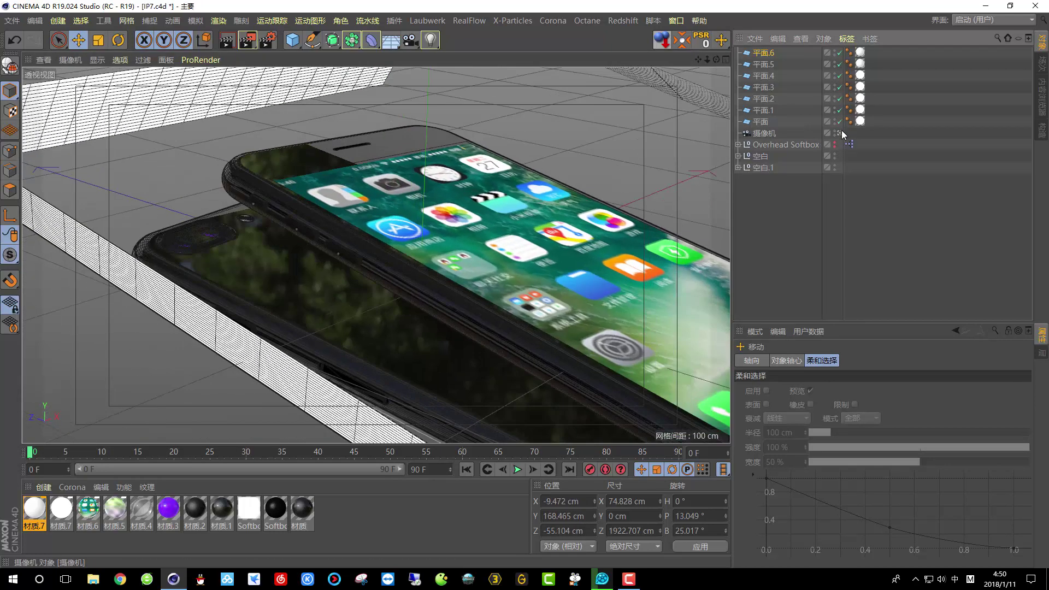
Test-render the camera view and region-render the flipped phone's rear camera area
left_click(227, 40)
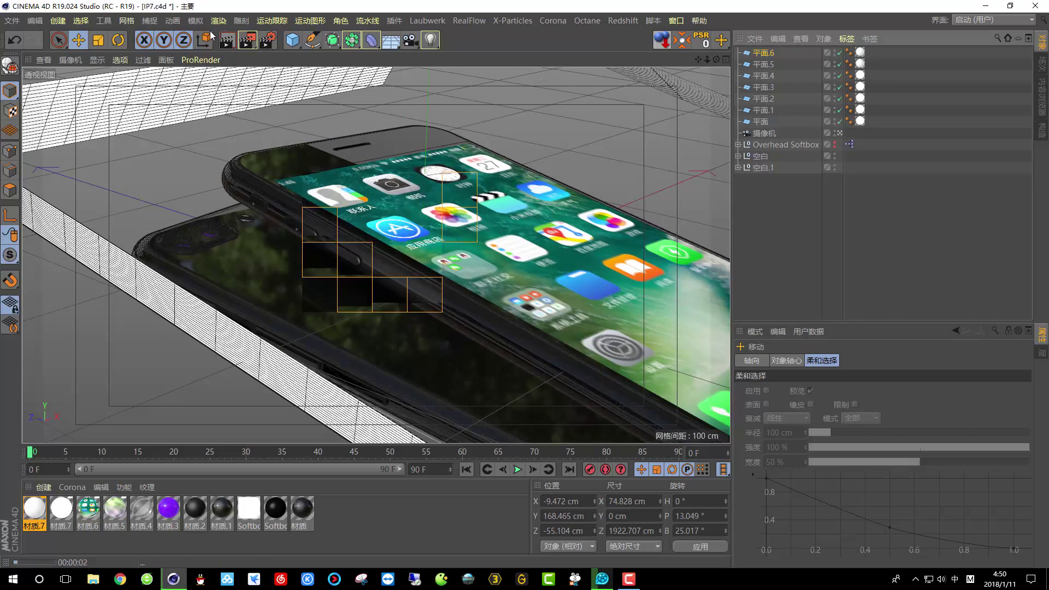
left_click_drag(255, 43, 280, 52)
left_click_drag(130, 147, 346, 296)
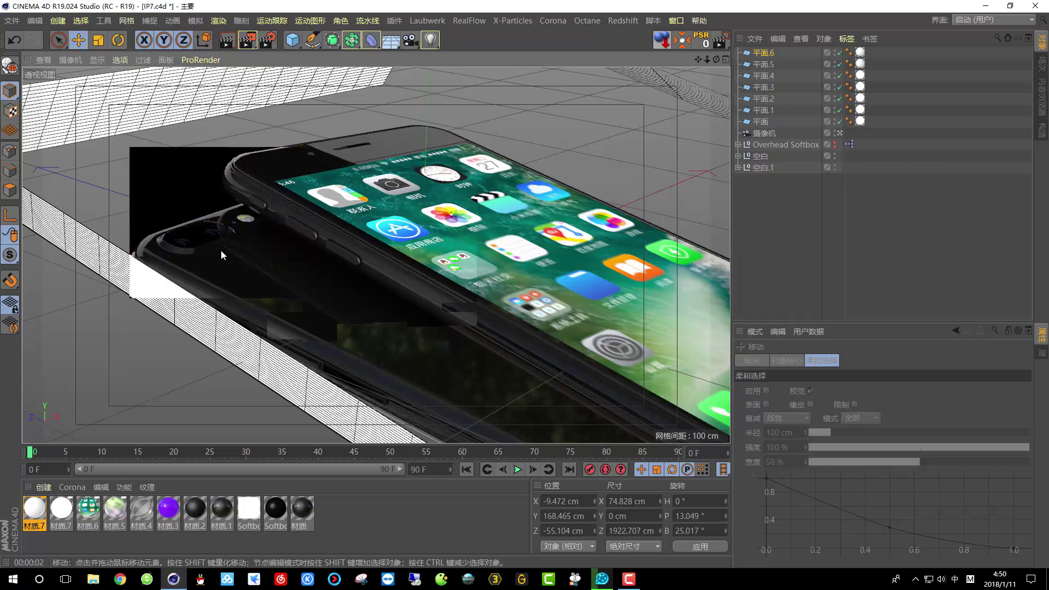
Locate the rear camera's glass cover 挤压.2 in 空白.1 and open its material 材质.4 for editing
left_click(208, 236)
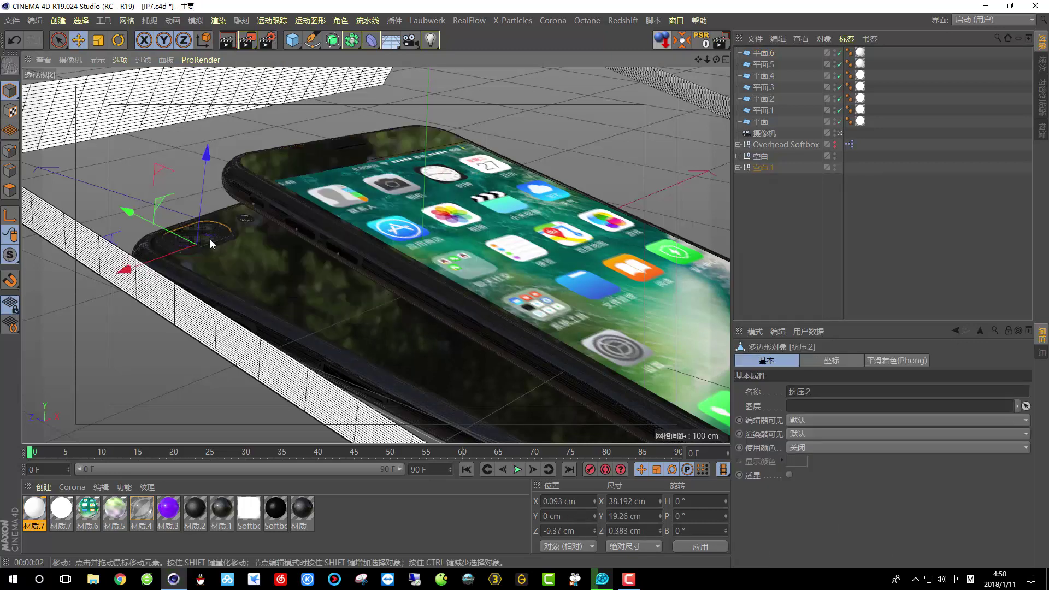
left_click(738, 167)
scroll(805, 251, "down", 5)
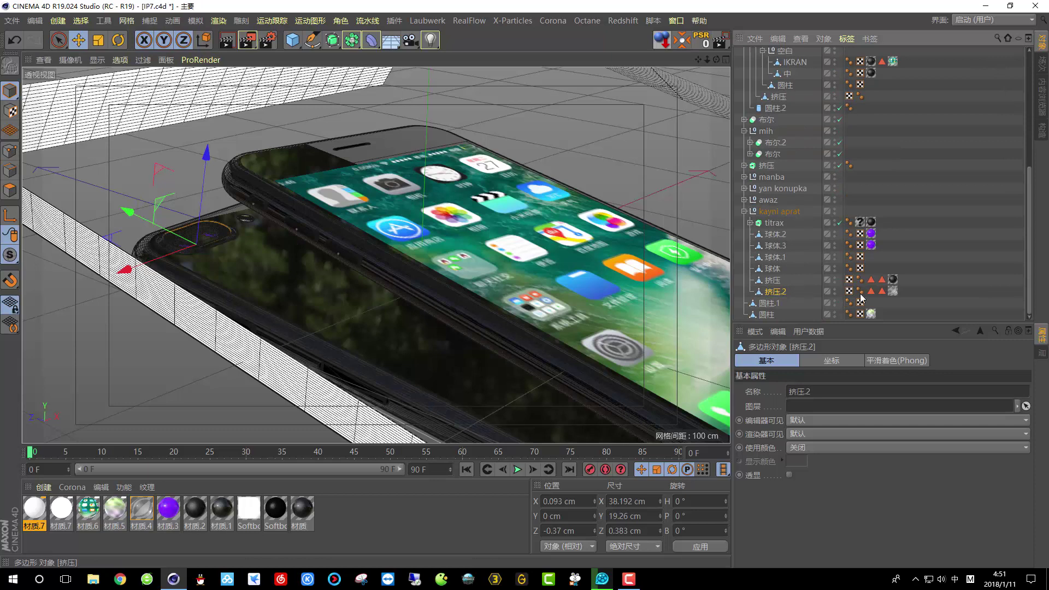
left_click(893, 290)
double_click(149, 506)
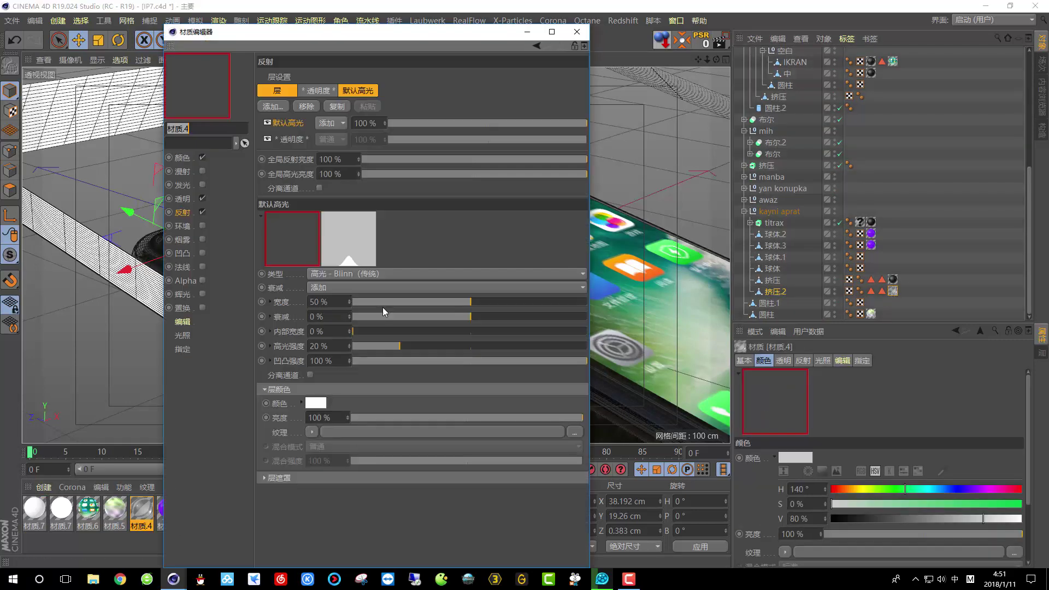
Disable the reflection channel of 材质.4 and set its transparency refraction index to 1.6
left_click_drag(316, 39, 707, 13)
left_click(593, 190)
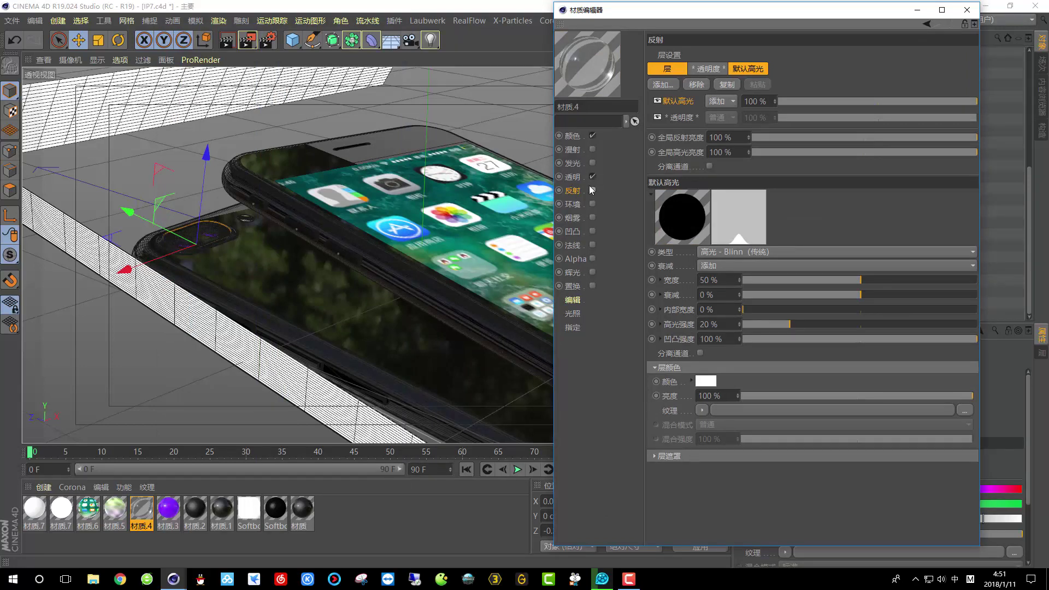
left_click(572, 177)
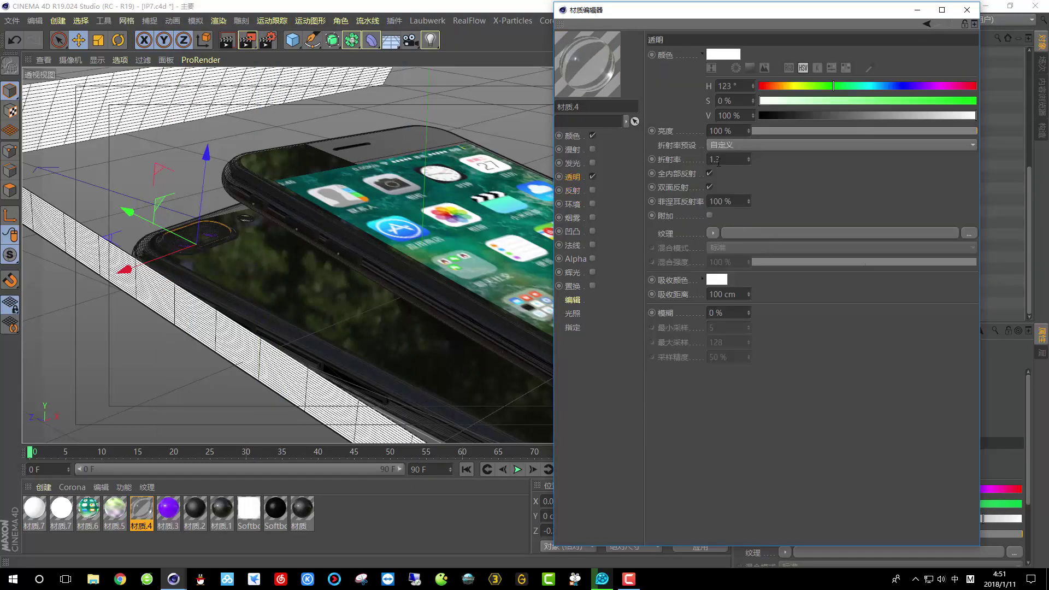
type("1.6")
key("Return")
Render a preview region over the black phone's rear camera to check the lens glass
left_click(228, 40)
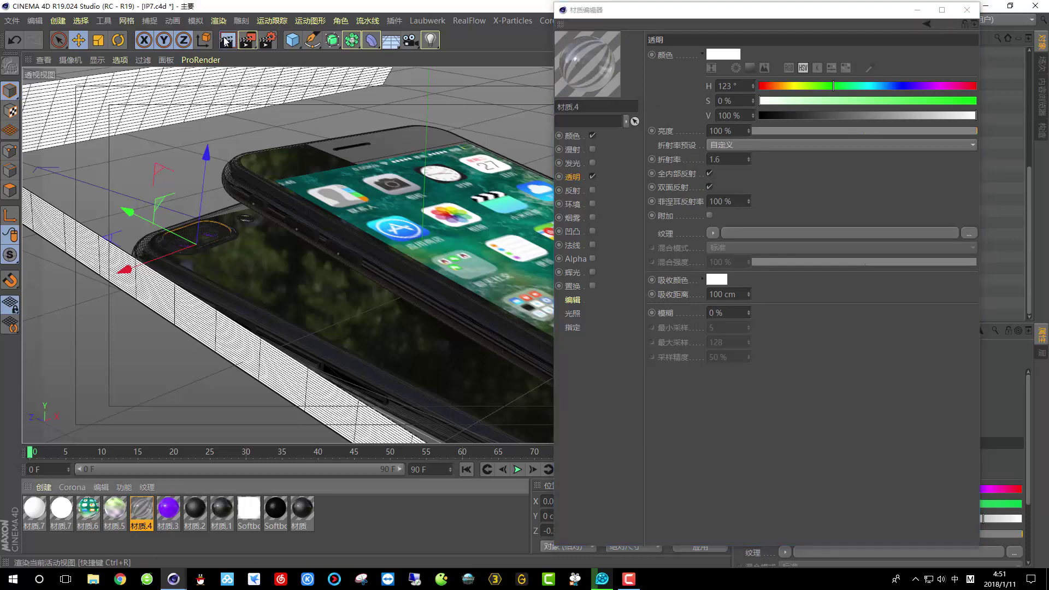
left_click_drag(247, 39, 111, 150)
key("ctrl+r")
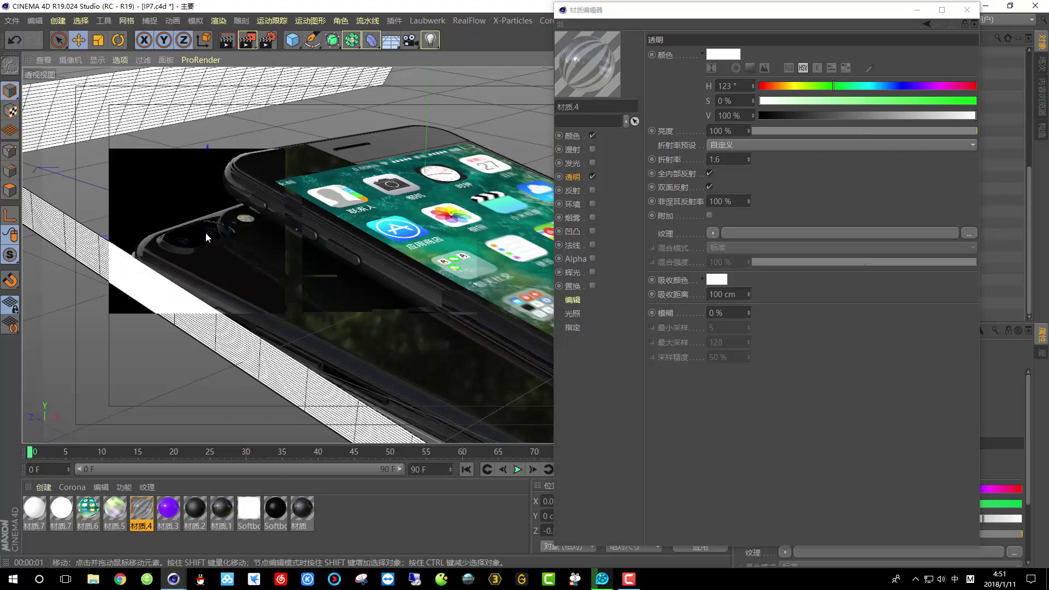
Re-enable the reflection channel of 材质.4 and load a Fresnel shader as the default specular layer's color texture
left_click(593, 189)
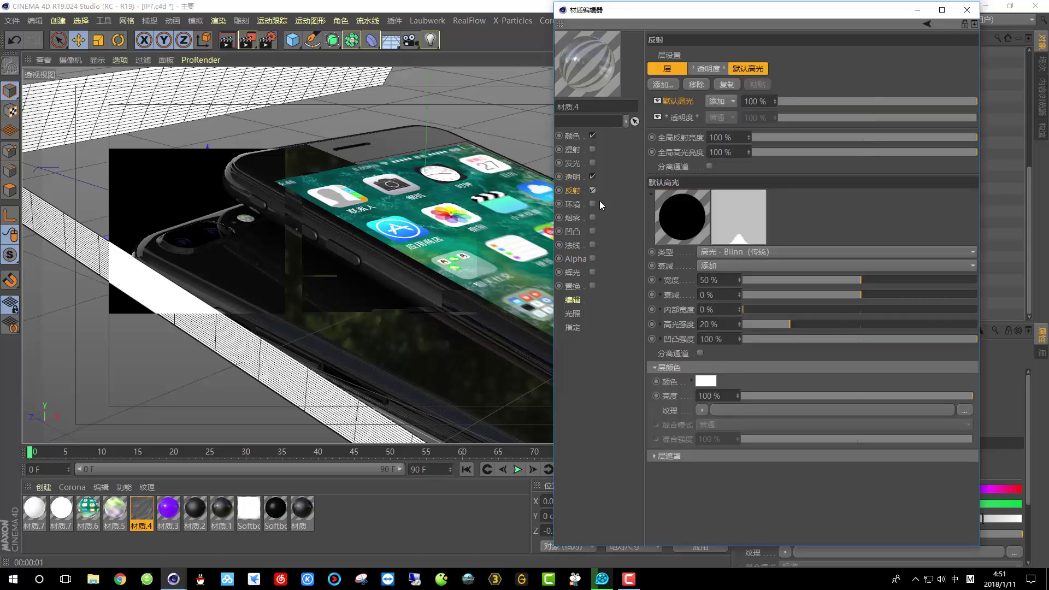
left_click(700, 410)
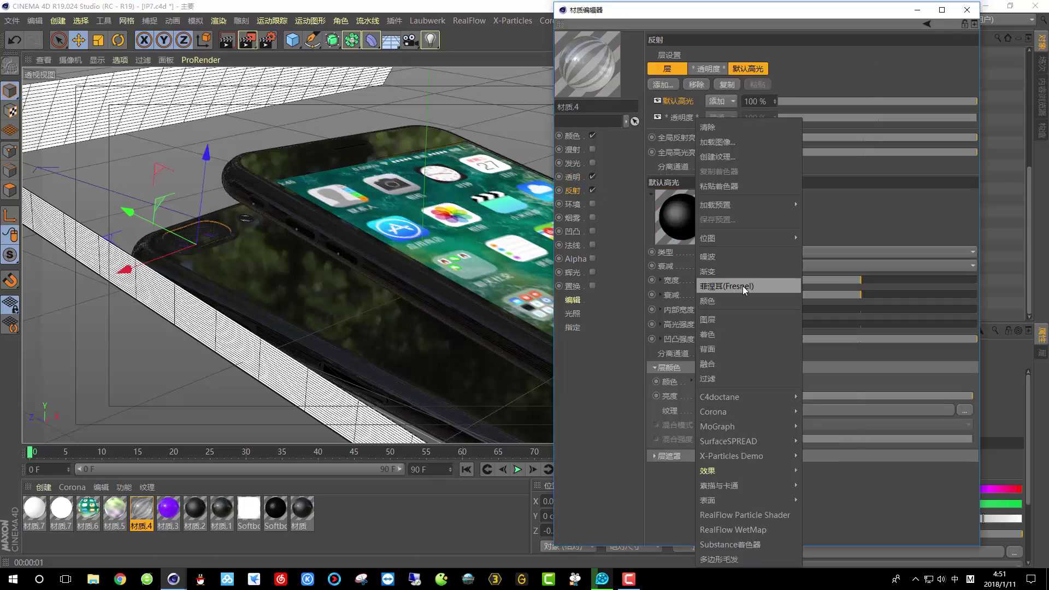
left_click(733, 289)
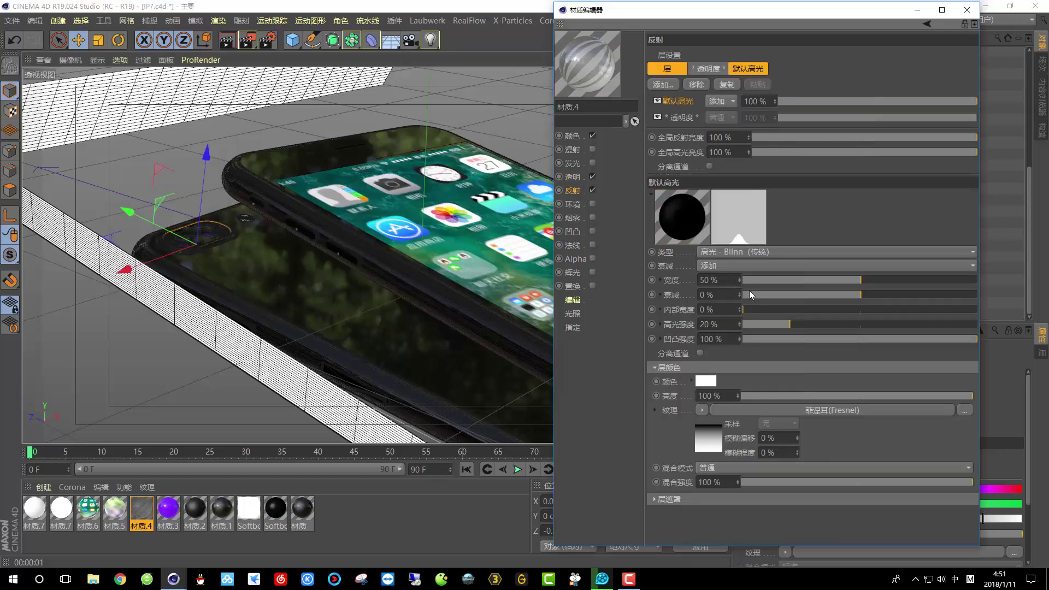
Render the rear camera region with the Fresnel specular and close the material editor
left_click(268, 40)
left_click(273, 56)
left_click_drag(134, 186, 279, 278)
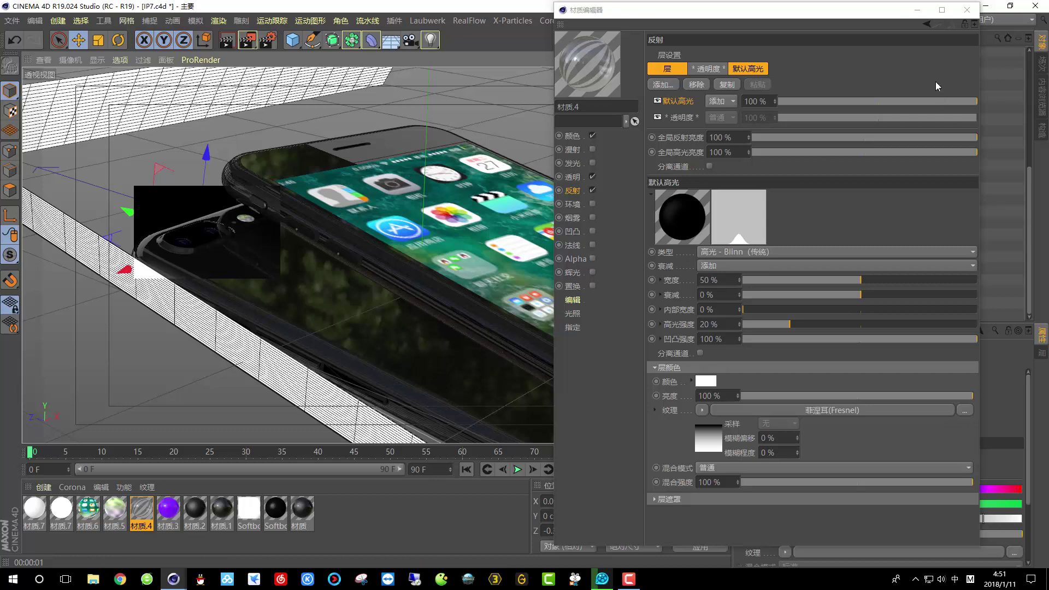
left_click(968, 14)
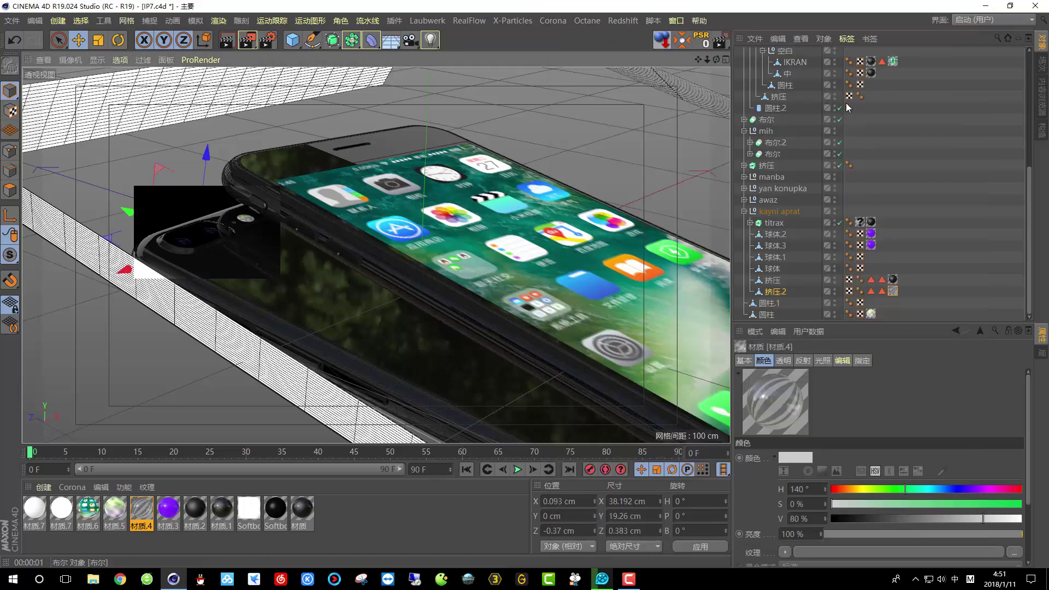
Rotate the light plane 平面.6 to a bank of about -16° outside the camera view, and return to the scene camera
scroll(849, 107, "up", 5)
left_click(738, 168)
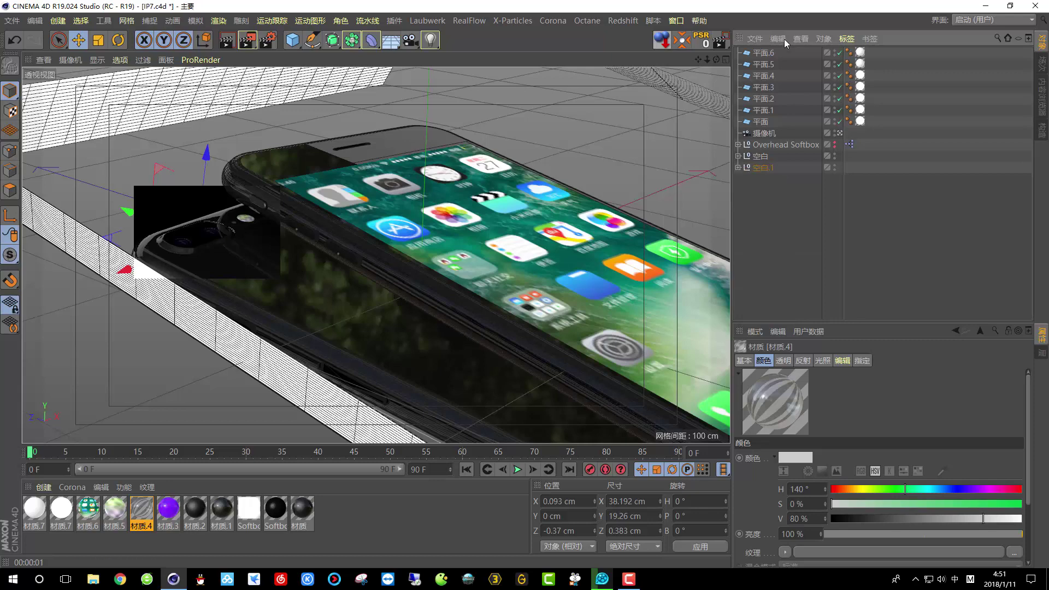
left_click(764, 52)
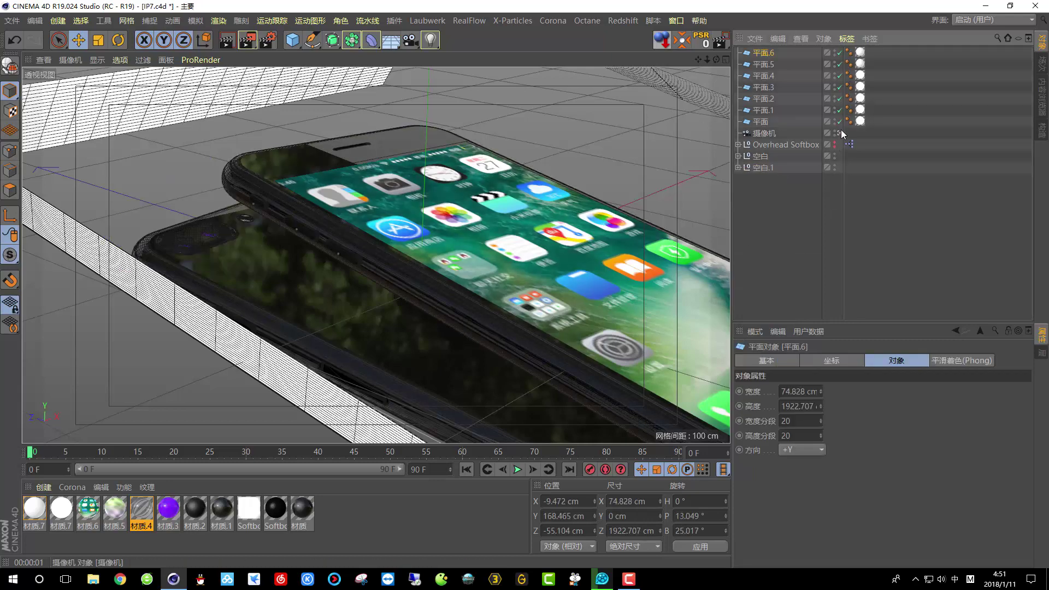
left_click(841, 133)
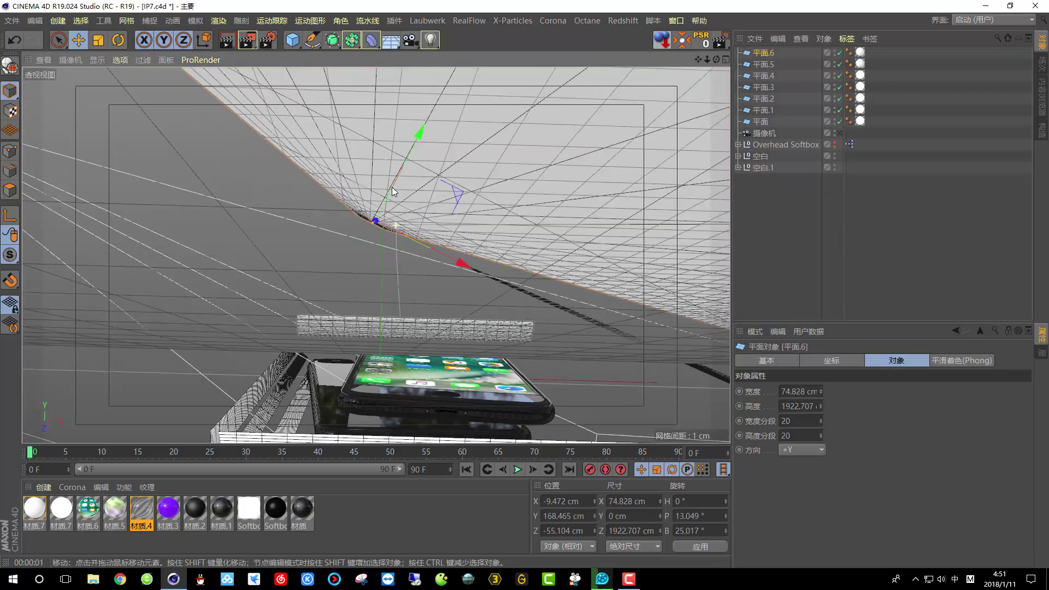
left_click(117, 42)
left_click_drag(436, 199, 422, 131)
left_click(841, 133)
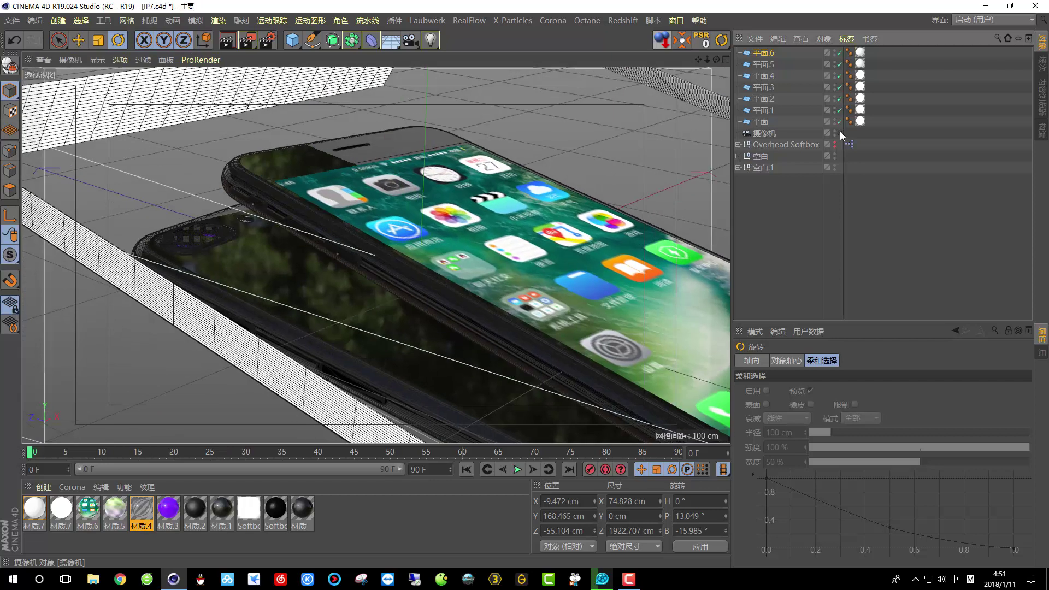
Render the view and a region around the rear camera to check the rotated plane's reflection
left_click(231, 38)
left_click(247, 40)
left_click(266, 266)
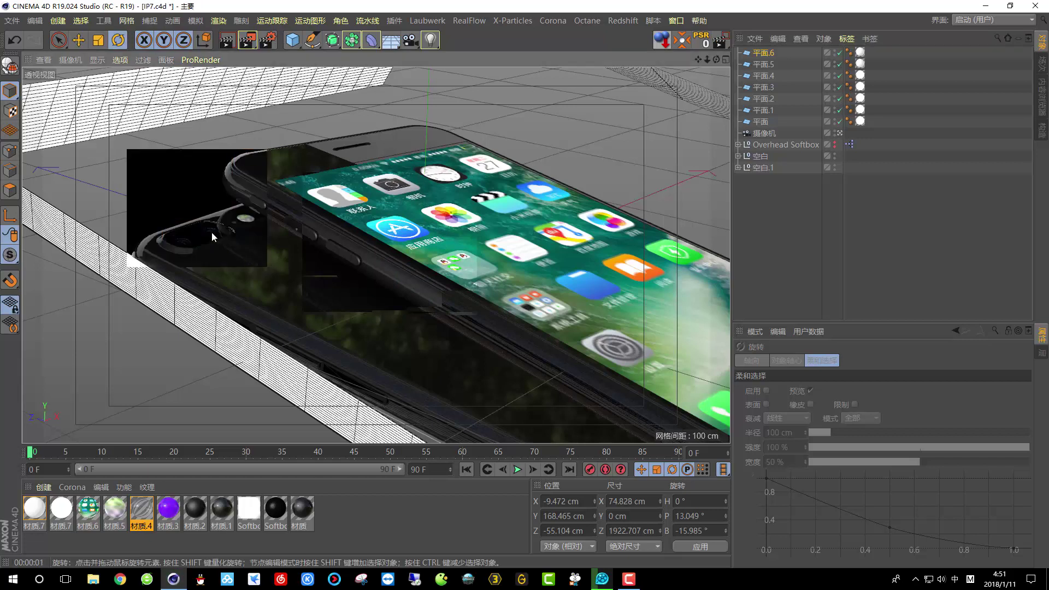
left_click_drag(249, 45, 273, 55)
left_click_drag(135, 132, 284, 302)
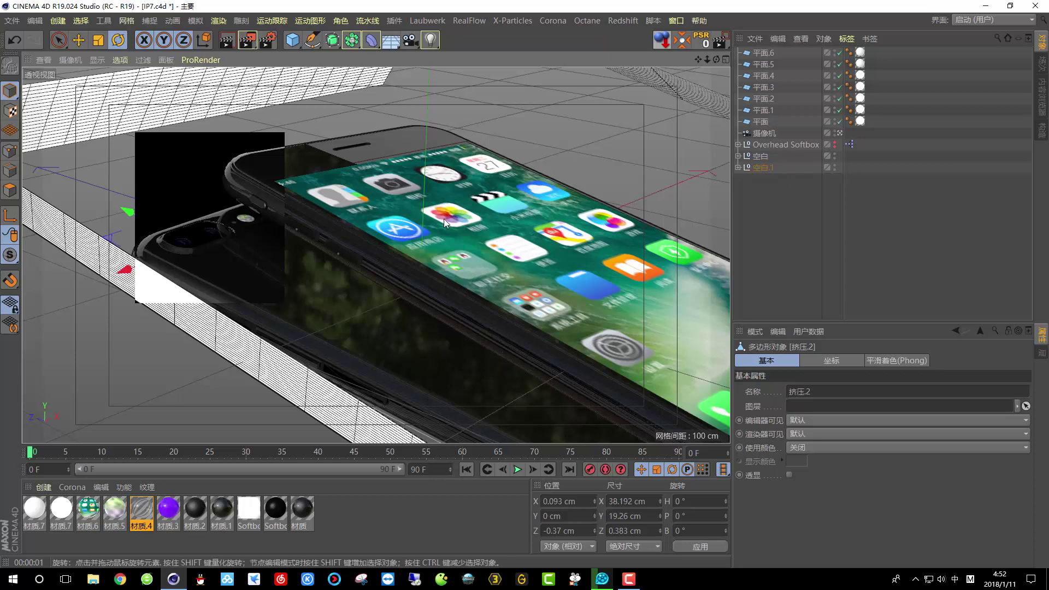
Raise the front phone's null 空白 to about Y 24.7 cm
left_click(760, 155)
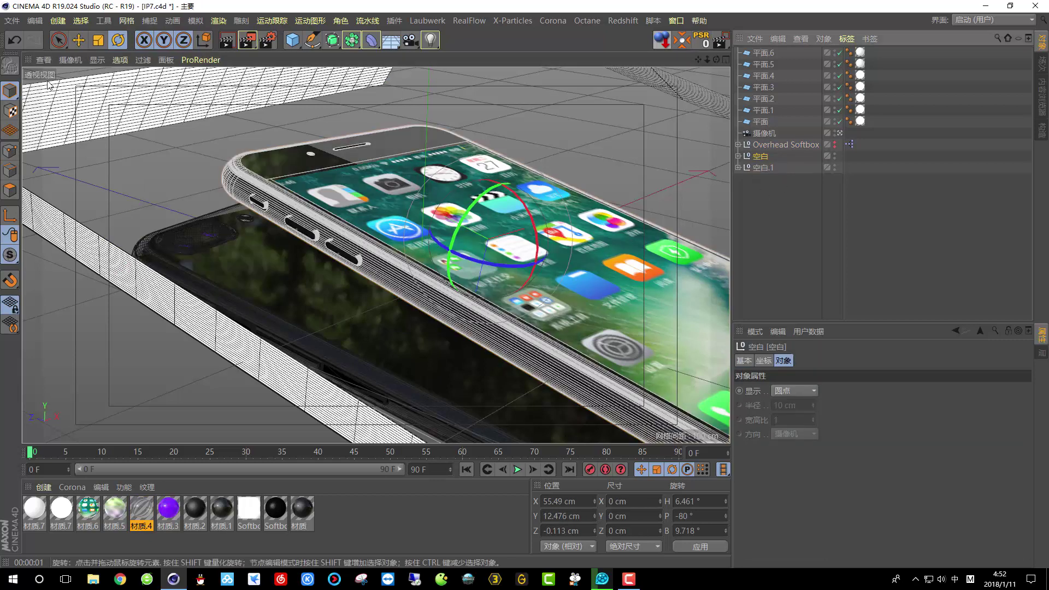
left_click(79, 40)
left_click_drag(470, 298, 497, 273)
Render the whole view and a region over the rear camera to check the raised phone
left_click(227, 40)
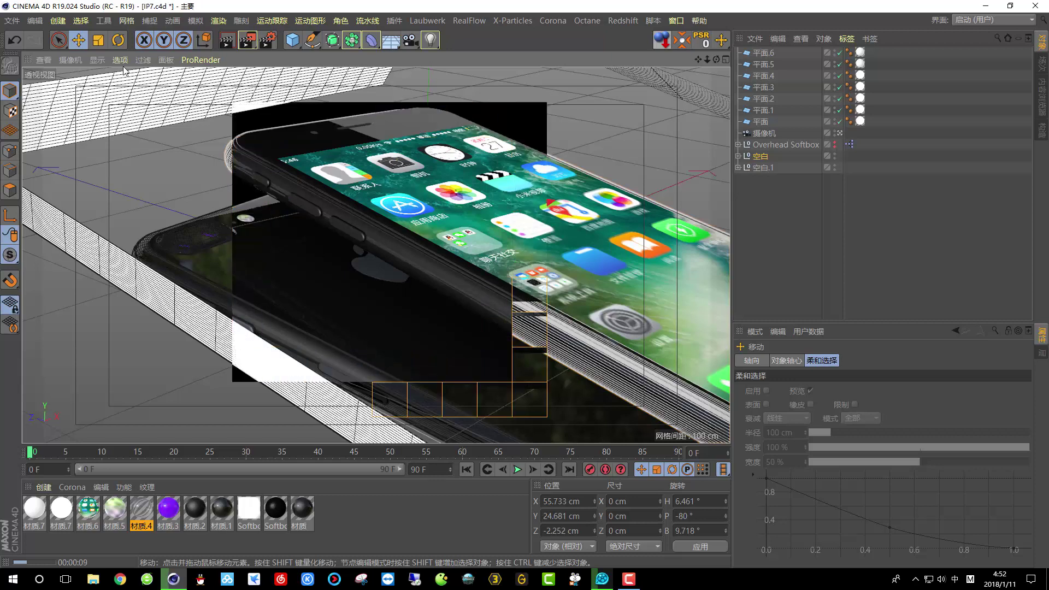
left_click_drag(248, 40, 274, 43)
left_click_drag(160, 211, 266, 316)
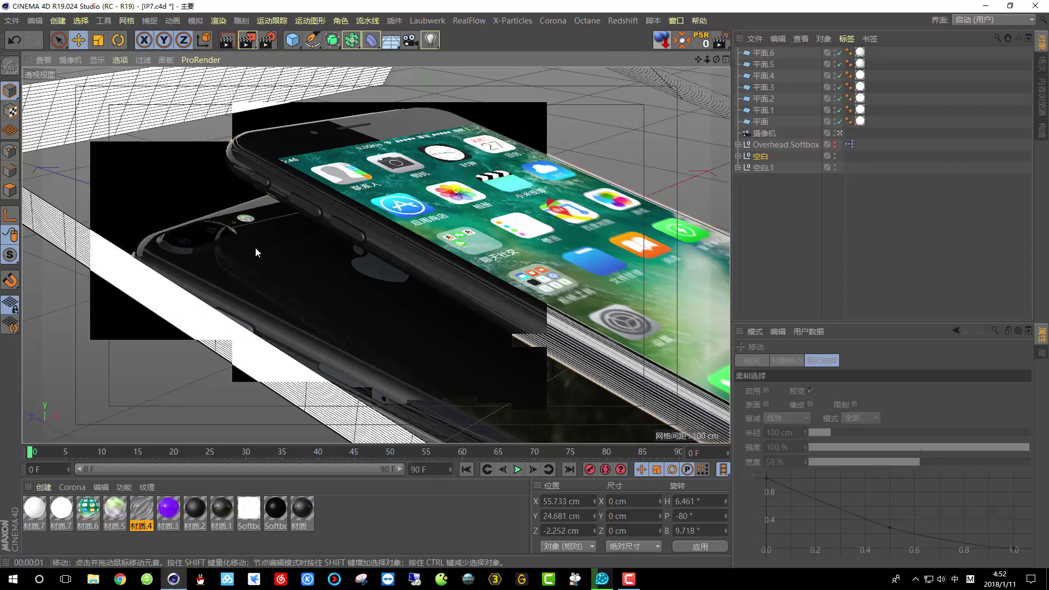
Move the light plane 平面.6 outside the camera view to about X -51, Y 157, Z -52 cm
left_click(840, 134)
scroll(369, 284, "down", 5)
scroll(367, 258, "up", 8)
left_click_drag(367, 258, 379, 266, "alt")
left_click(380, 265)
left_click_drag(448, 244, 415, 229)
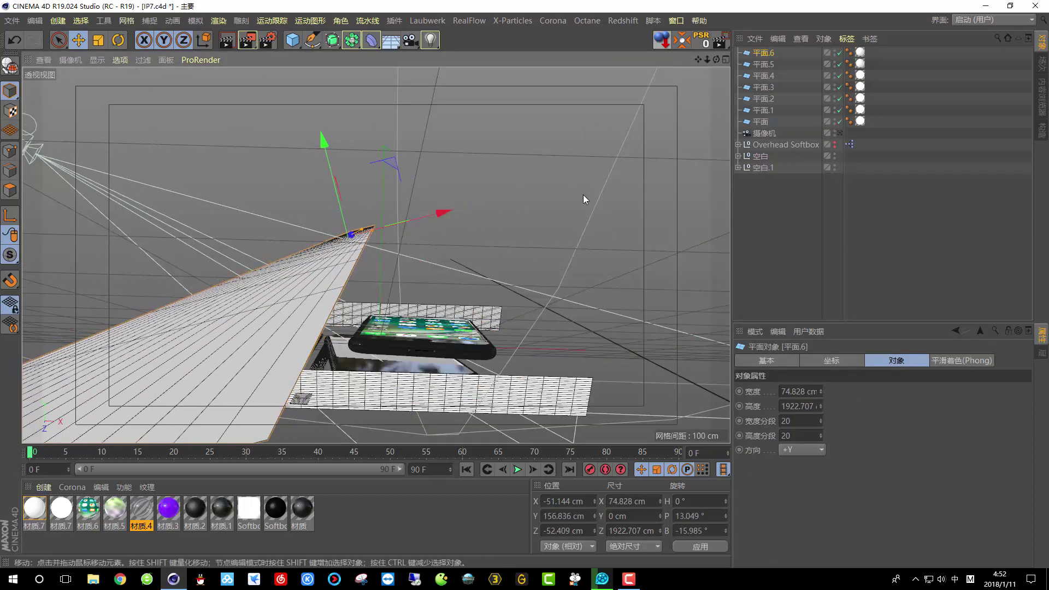
Return to the scene camera and render a small region over the rear camera lens
left_click(841, 134)
left_click_drag(248, 41, 273, 56)
left_click_drag(153, 201, 238, 274)
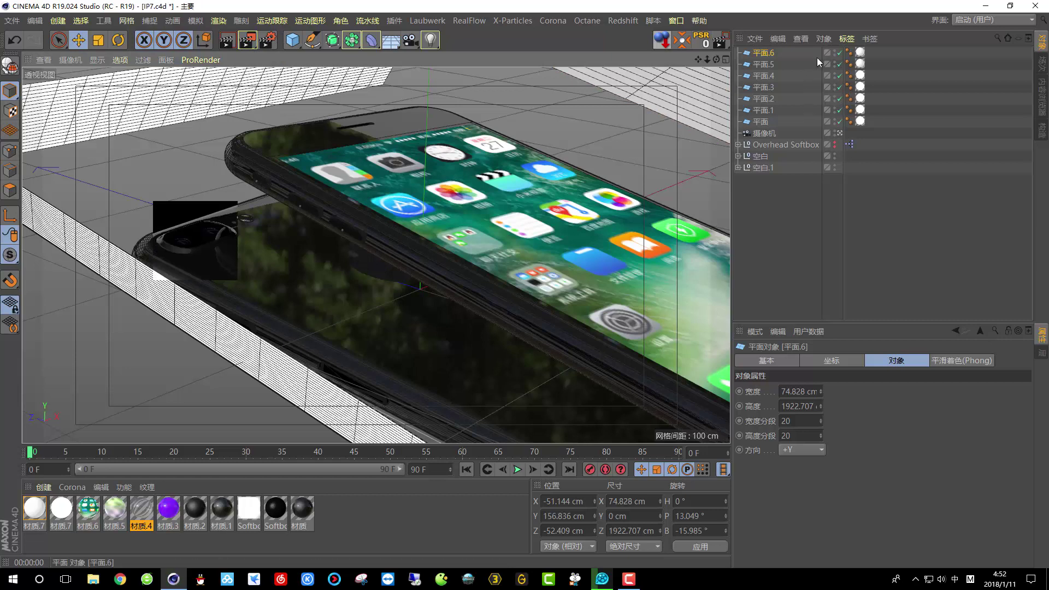
Shrink 平面.6 to about 30 × 79 cm and move it to about X -52, Y 61, Z 116 cm near the rear camera
left_click(788, 57)
left_click(843, 133)
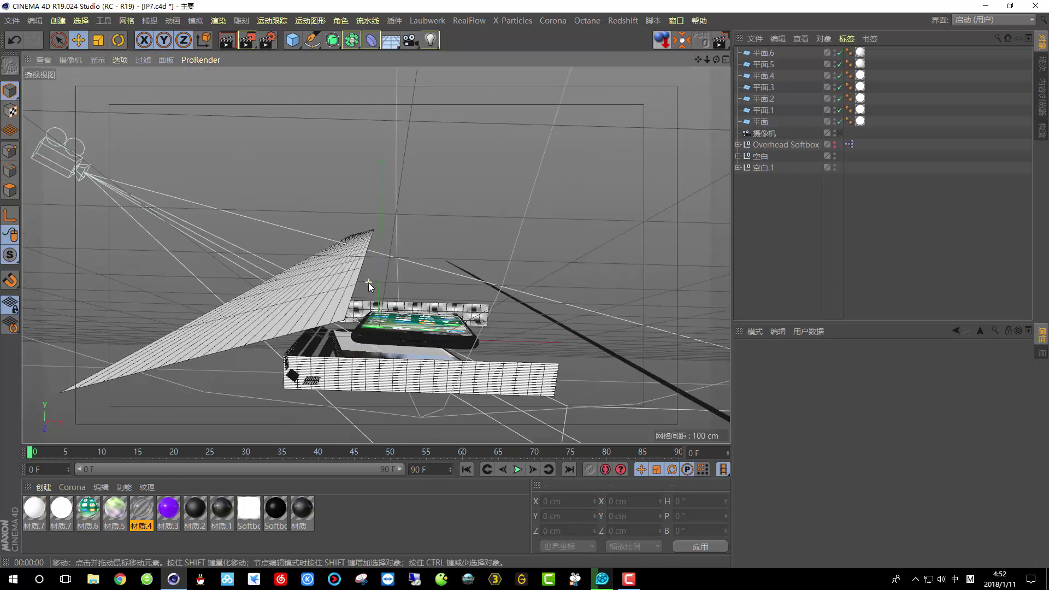
left_click(374, 236)
left_click_drag(374, 236, 330, 251)
left_click_drag(369, 281, 240, 284)
scroll(330, 306, "up", 5)
left_click_drag(240, 284, 170, 278, "alt")
left_click(839, 134)
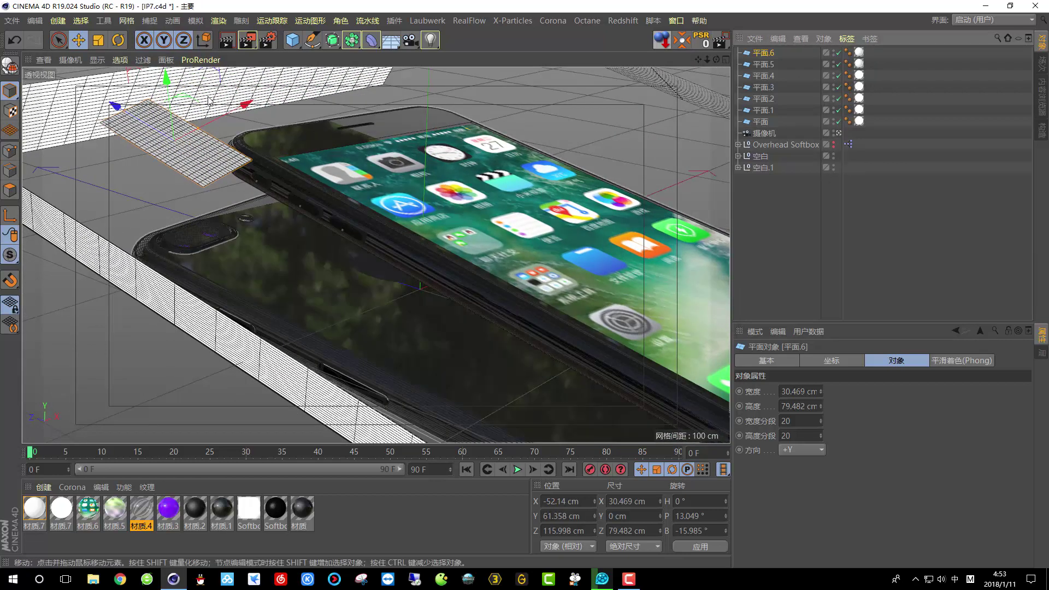
Render the rear camera region to check the reflection of the shrunken plane
left_click(248, 41)
left_click(290, 55)
left_click_drag(149, 205, 246, 279)
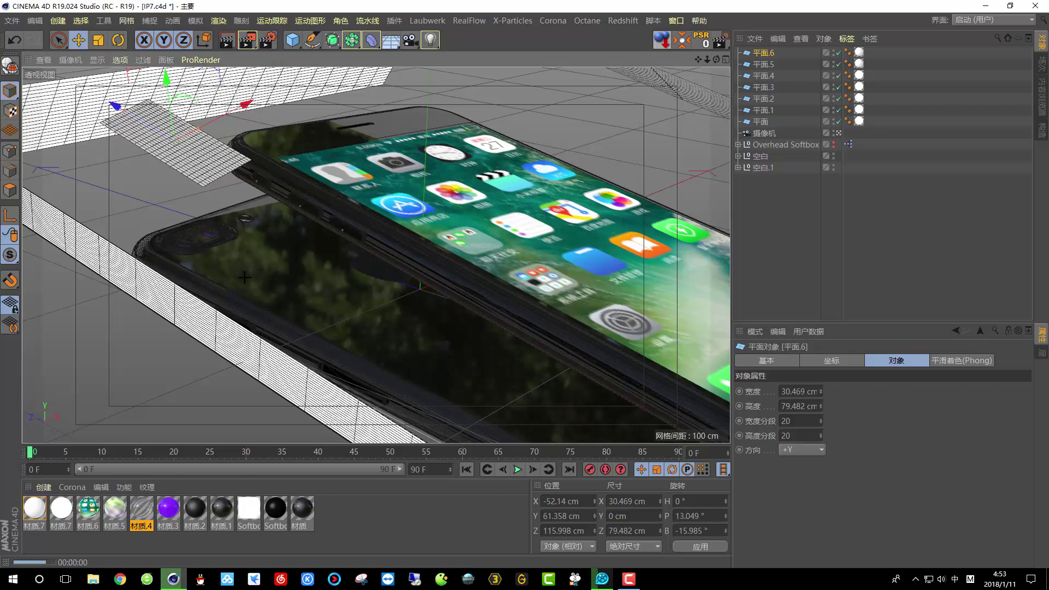
Move 平面.6 to about X 22, Y 100, Z 188 cm and render the region around the rear camera
left_click_drag(204, 159, 346, 118)
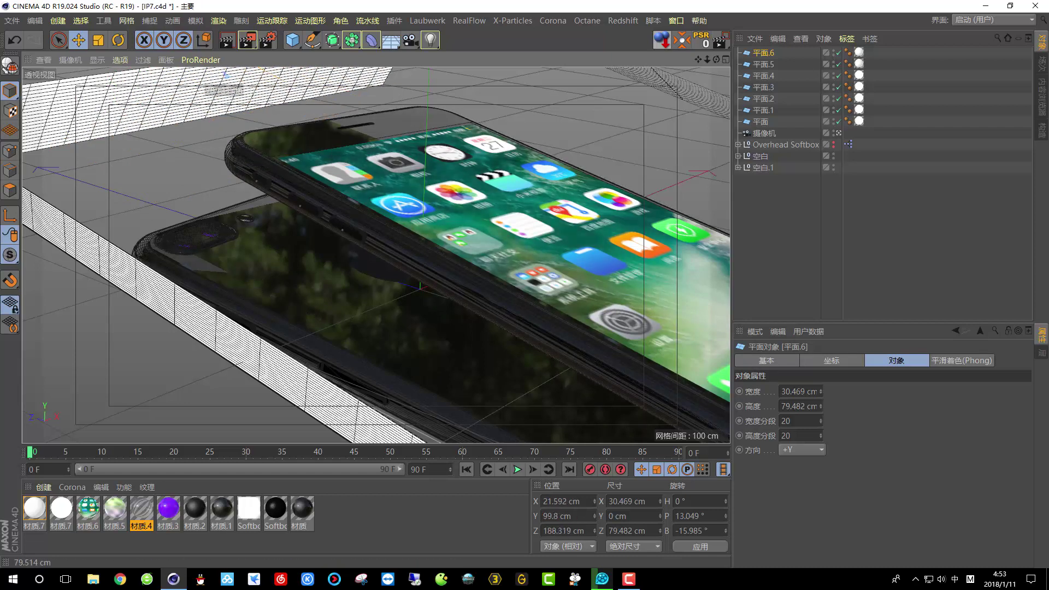
left_click(247, 40)
left_click(295, 71)
left_click_drag(226, 275, 257, 313)
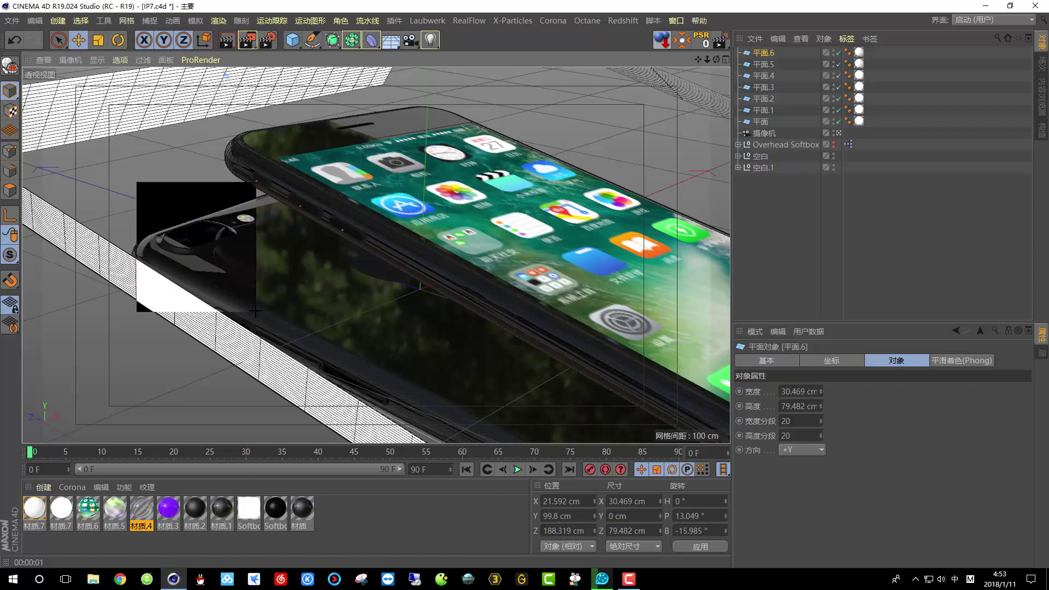
Narrow 平面.6 to about 29 cm wide and move it to about X 41, Y 105, Z 187 cm
left_click(839, 133)
left_click_drag(492, 249, 379, 134, "alt")
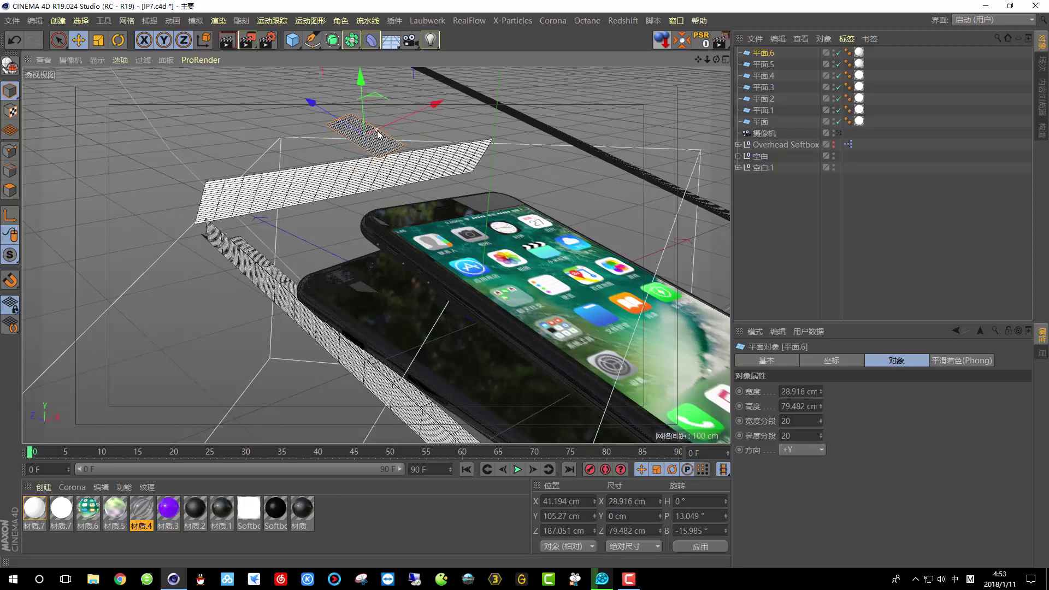
left_click(840, 134)
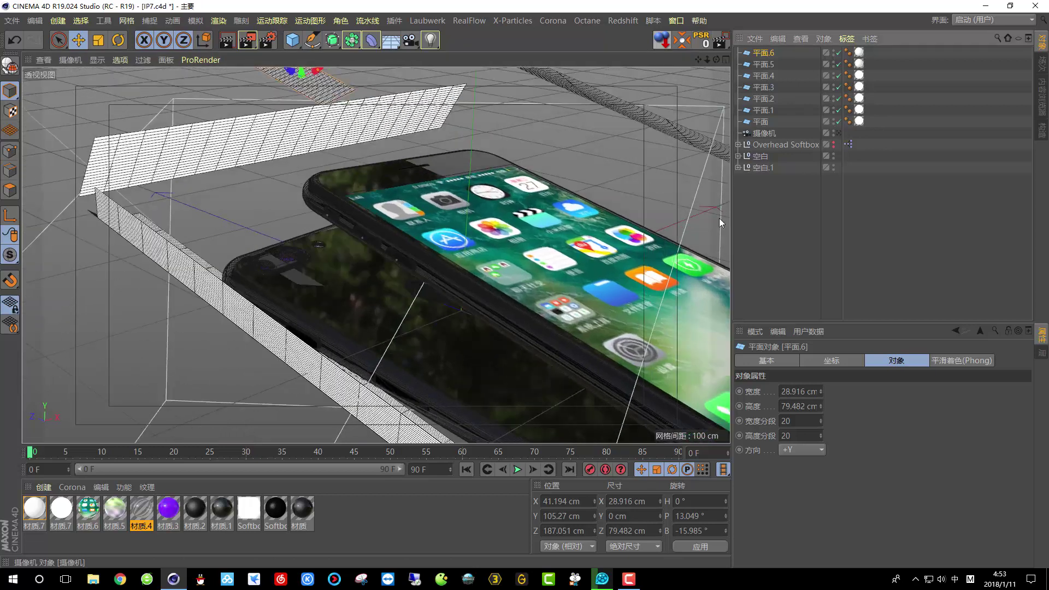
scroll(630, 275, "up", 3)
scroll(395, 346, "down", 3)
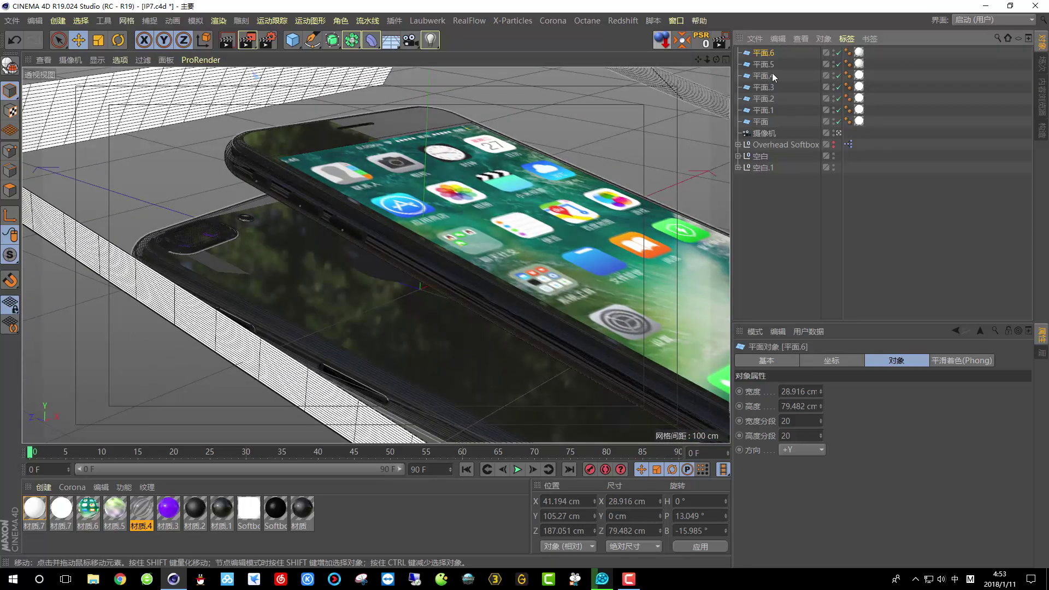
Move 平面.6 to about X 62, Y 111, Z 186 cm and render the rear camera region
left_click(726, 59)
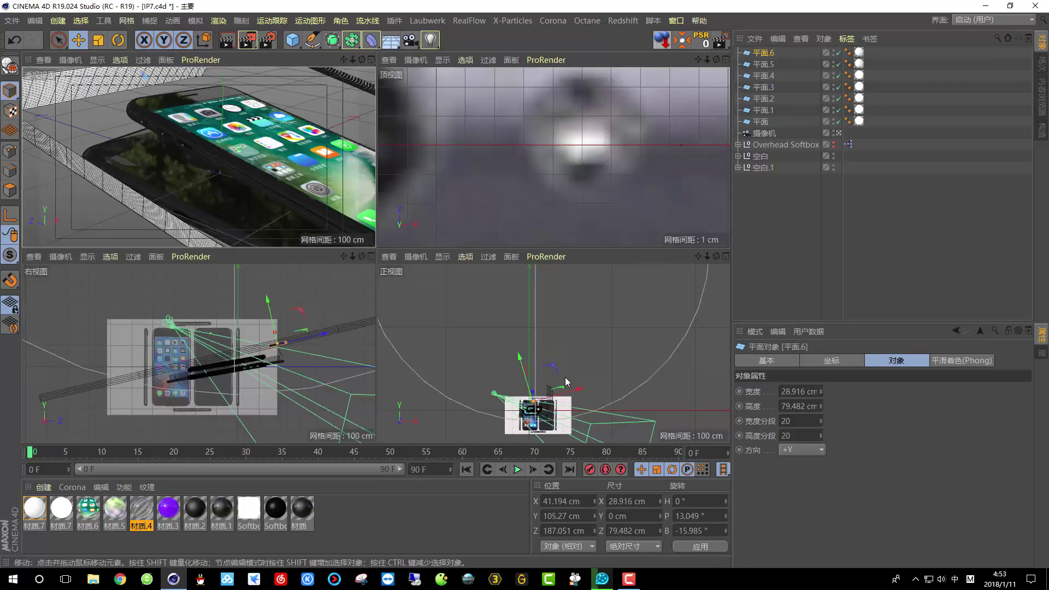
mouse_move(566, 381)
left_mouse_down()
mouse_move(570, 396)
mouse_move(556, 398)
left_mouse_up()
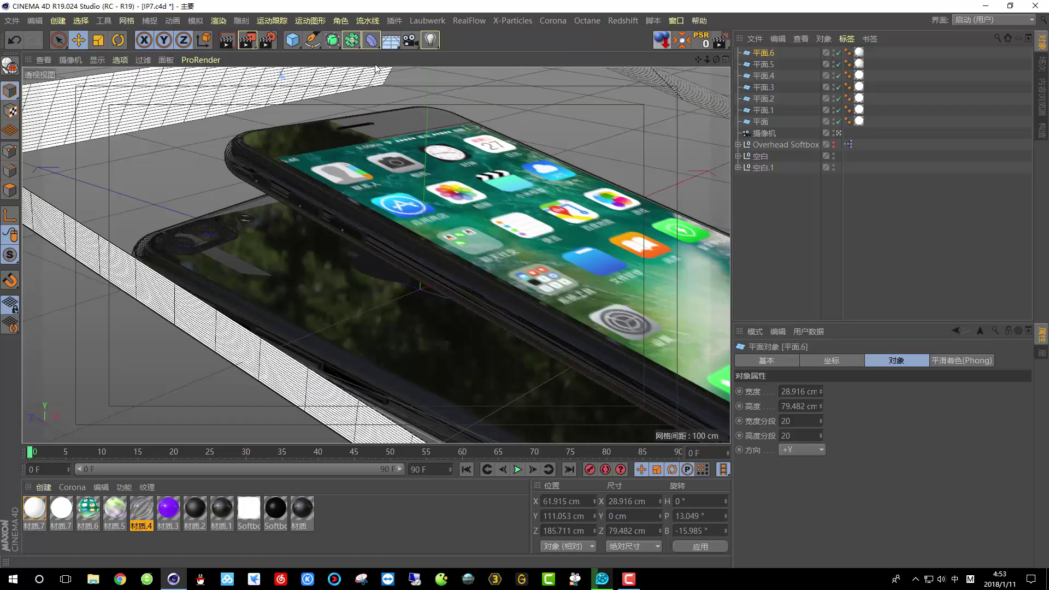
left_click(372, 59)
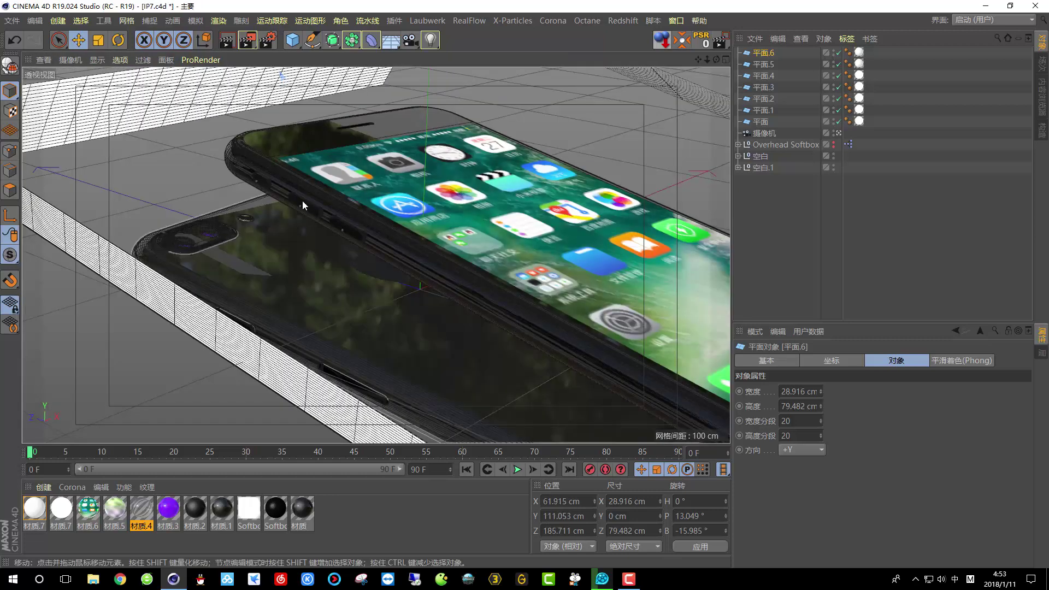
left_click(230, 39)
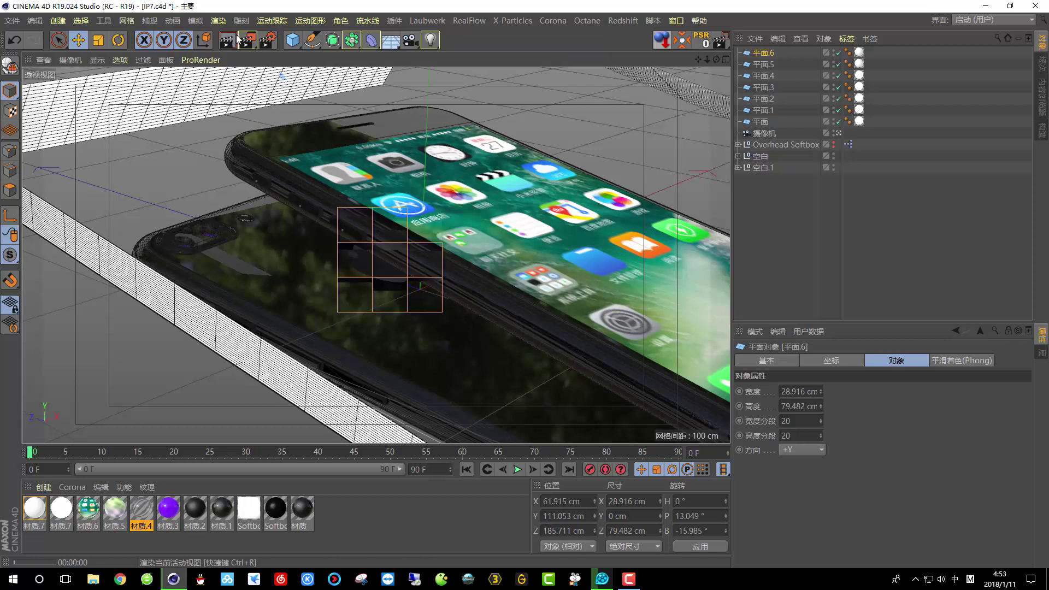
left_click_drag(104, 179, 283, 317)
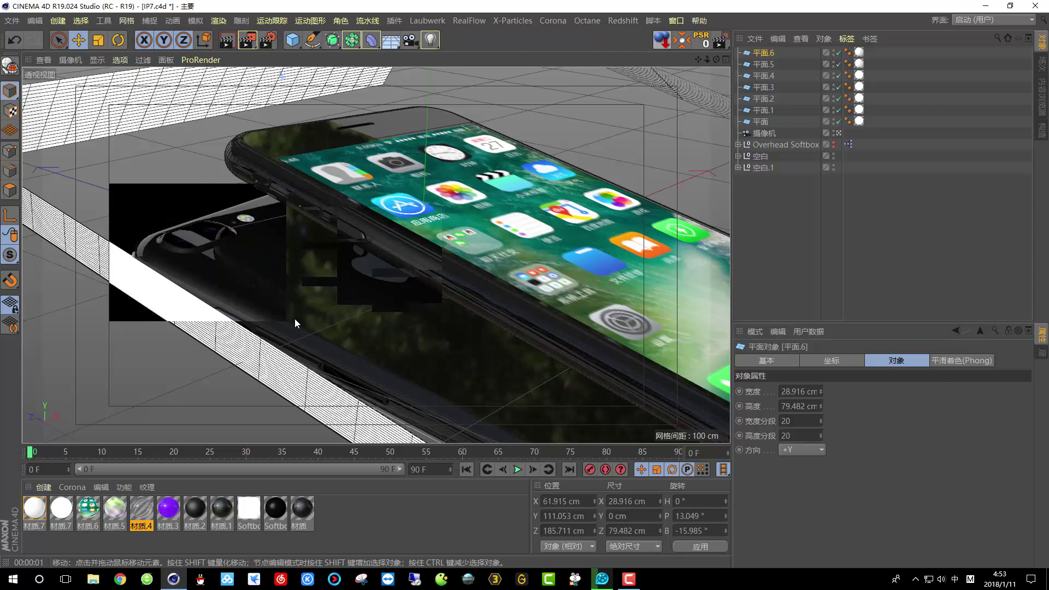
Rotate 平面.6 to about H -14.4°, P -33.8°, B -18.8° and return to the camera view
left_click(205, 246)
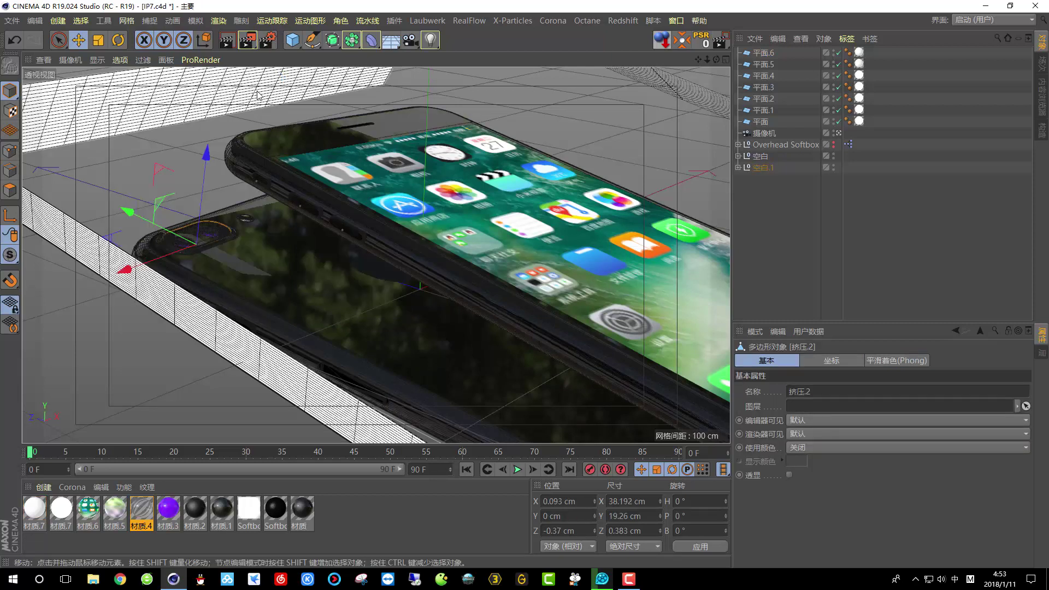
left_click(841, 135)
scroll(351, 192, "down", 5)
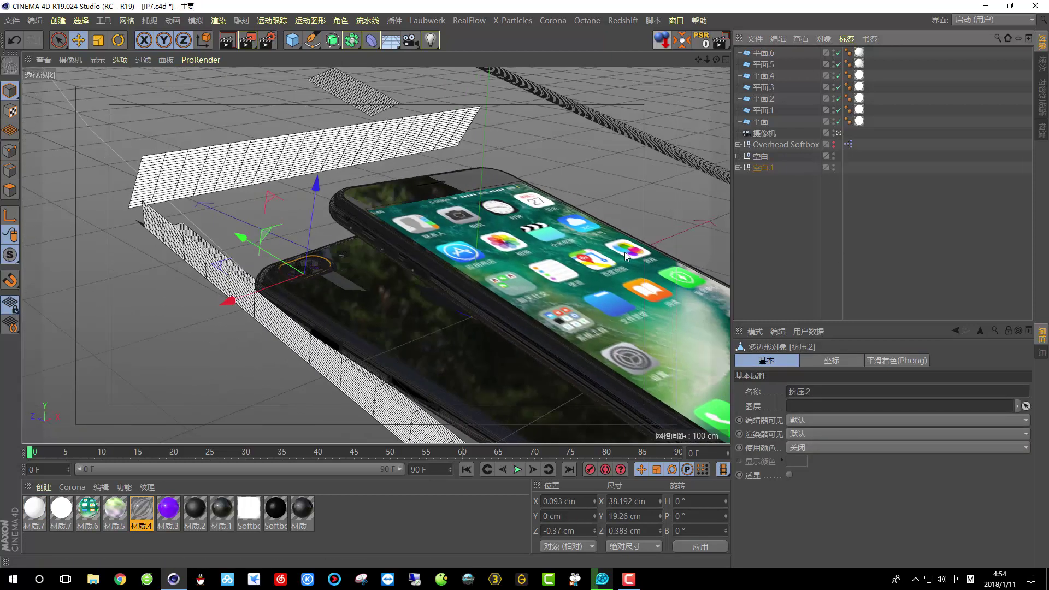
left_click_drag(351, 192, 422, 157, "alt")
left_click(392, 135)
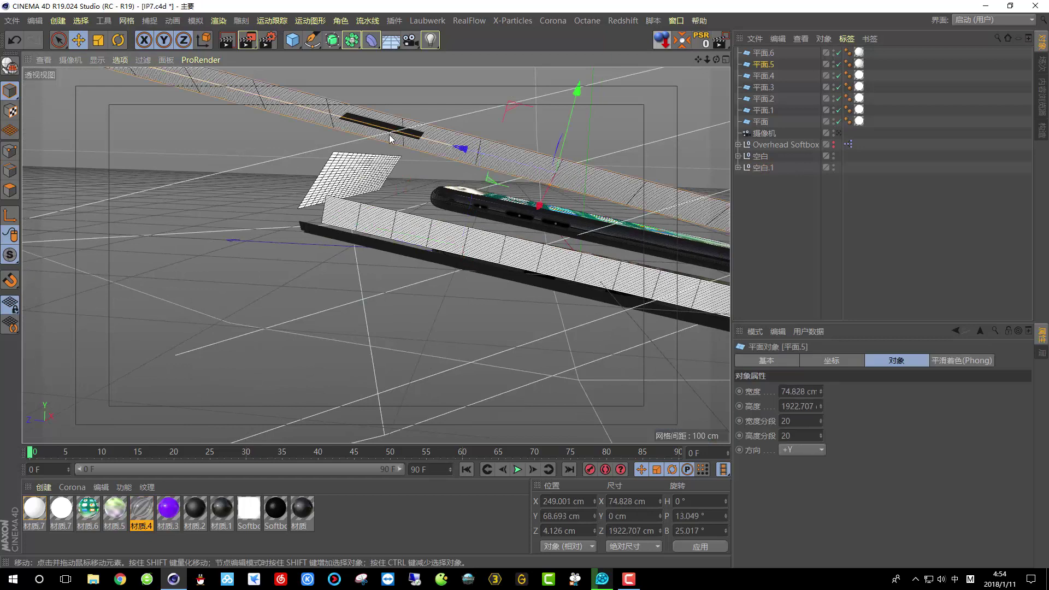
key("r")
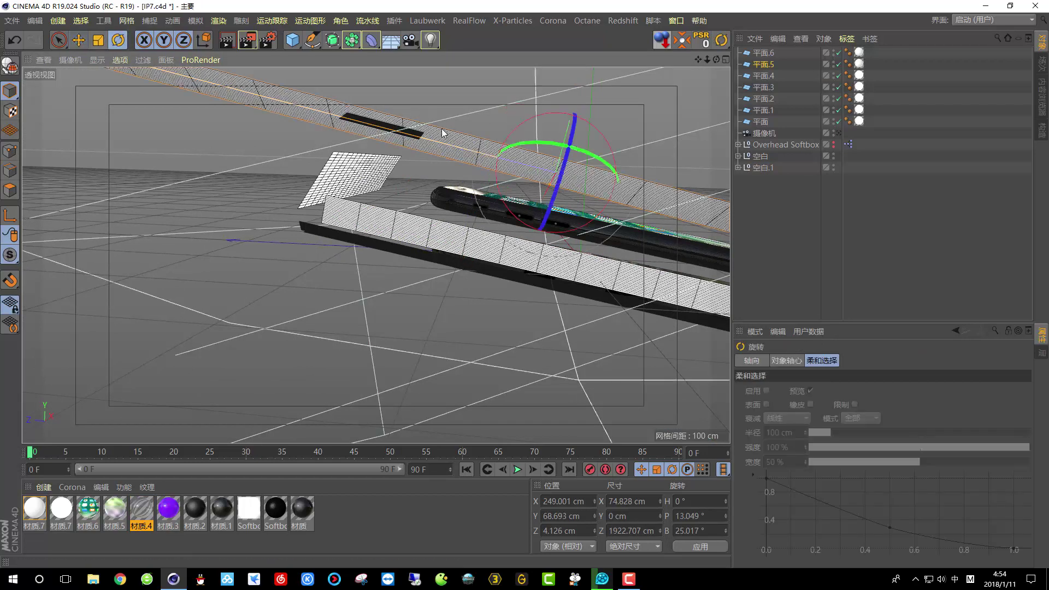
left_click(418, 133)
left_click_drag(436, 101, 385, 153)
left_click(839, 135)
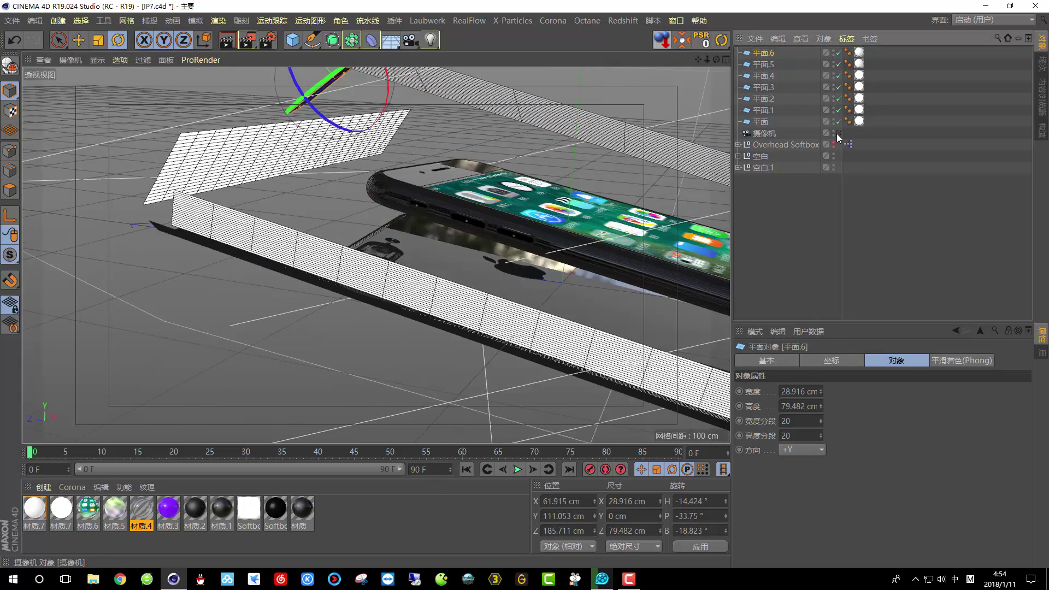
left_click(840, 135)
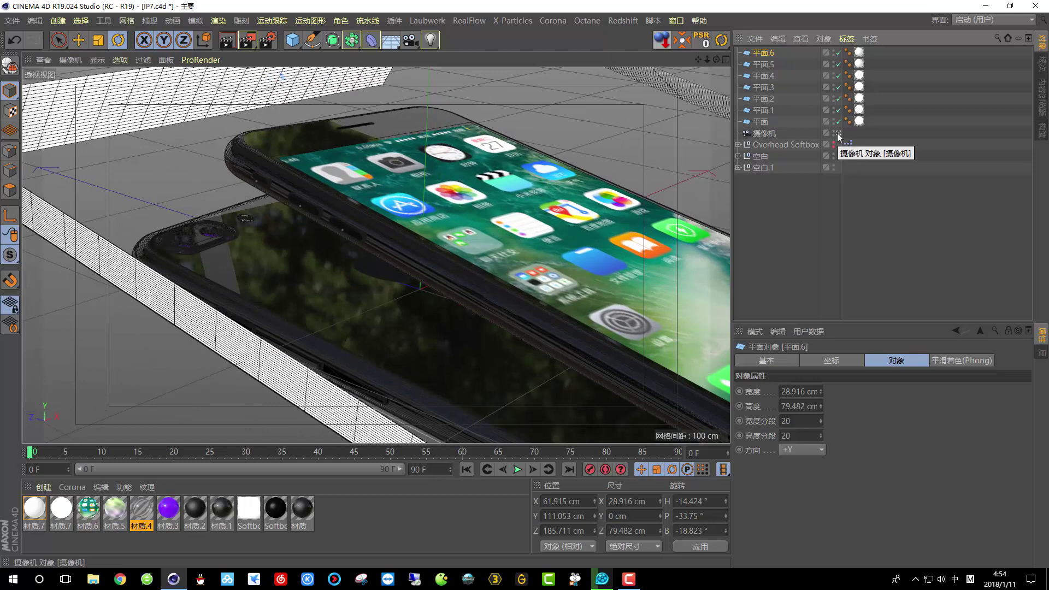
Rotate 平面.6 to a bank of about 23.1° and render the region around the rear camera
left_click(839, 135)
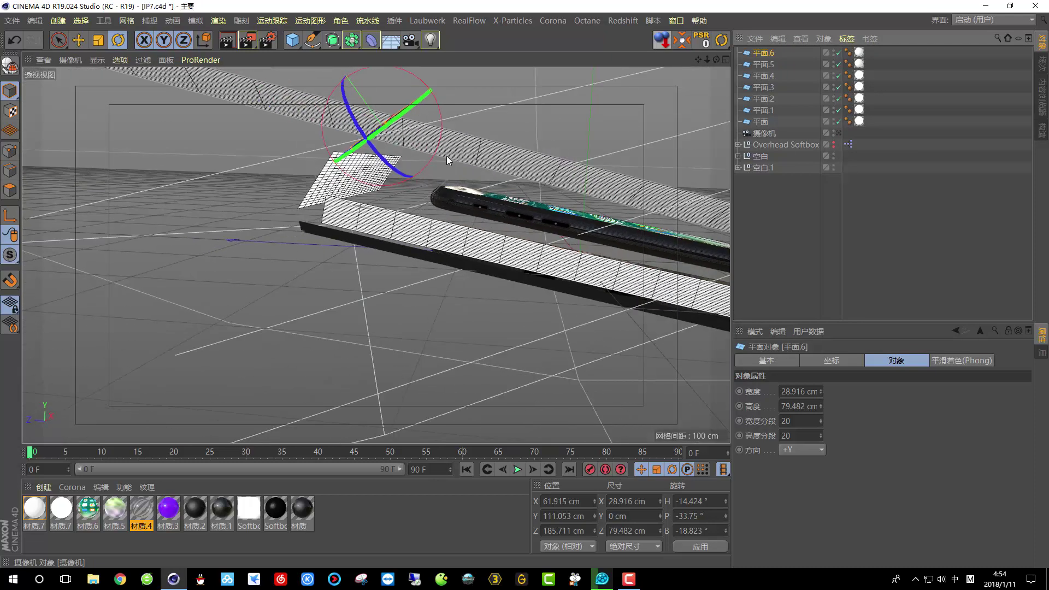
left_click_drag(340, 147, 310, 180, "alt")
left_click(839, 134)
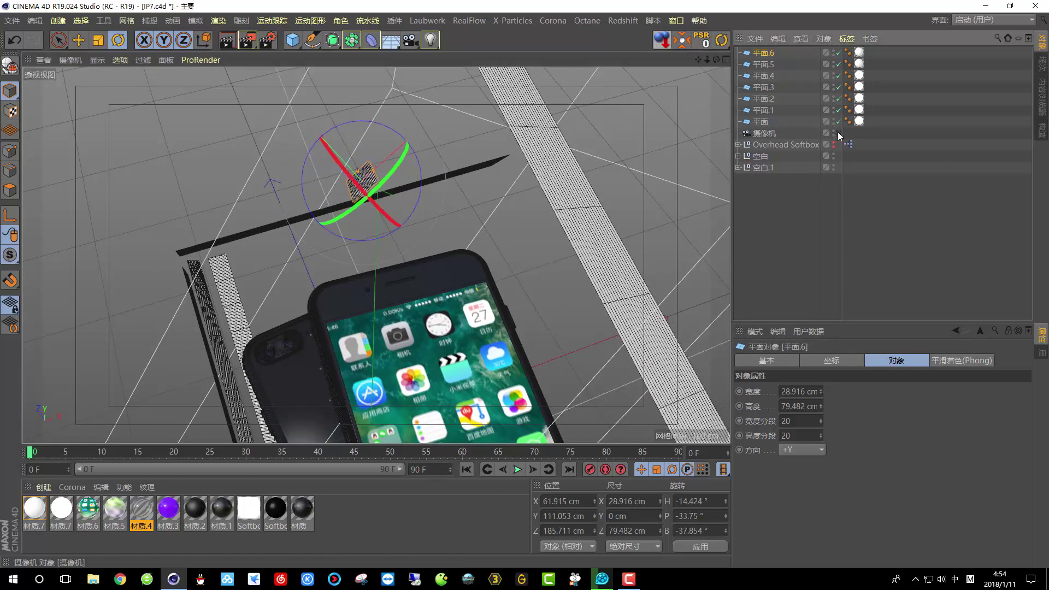
left_click(839, 133)
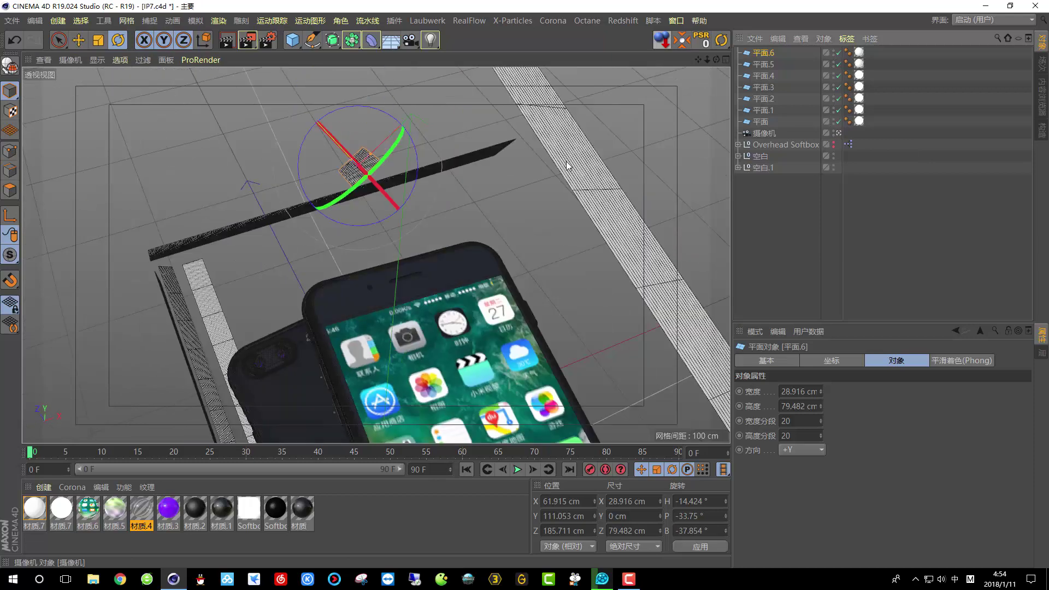
left_click_drag(374, 127, 371, 104)
left_click(839, 135)
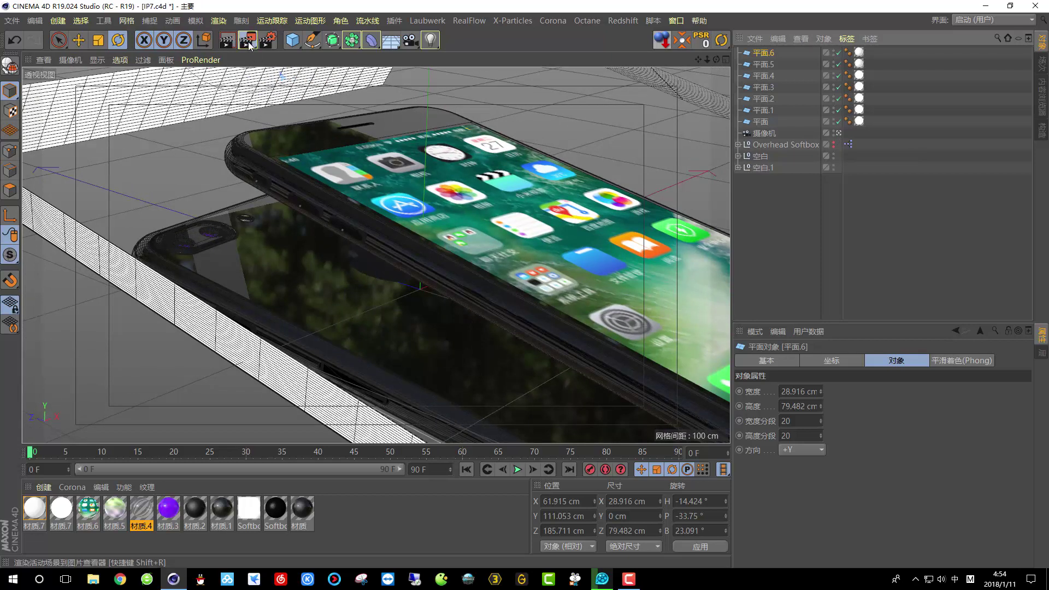
left_click_drag(249, 46, 295, 185)
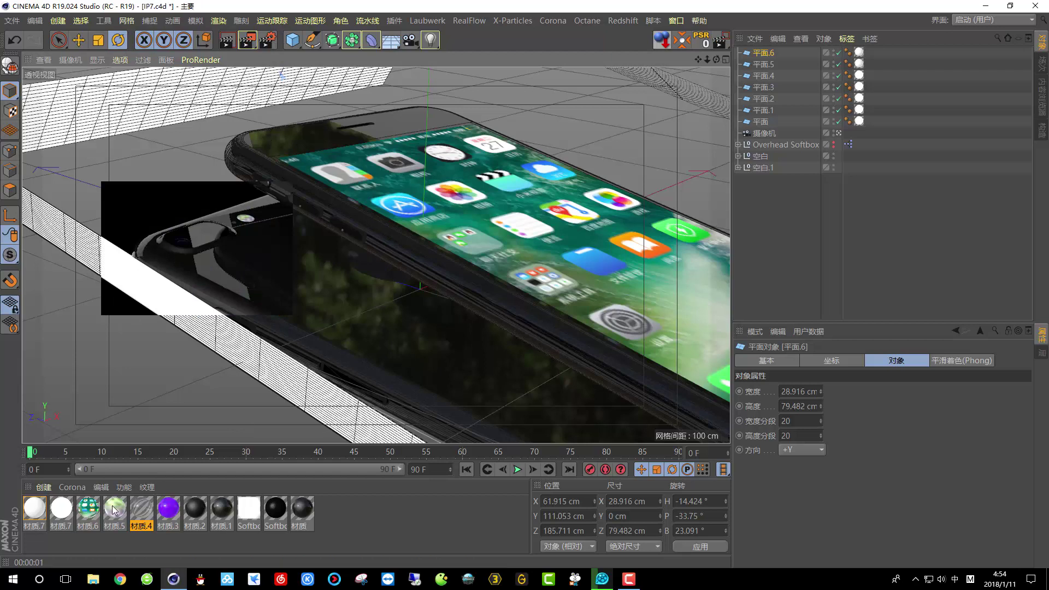
Duplicate the white light material 材质.7, disable the copy's color channel, and assign the copy to 平面.6
left_click_drag(44, 508, 36, 511, "ctrl")
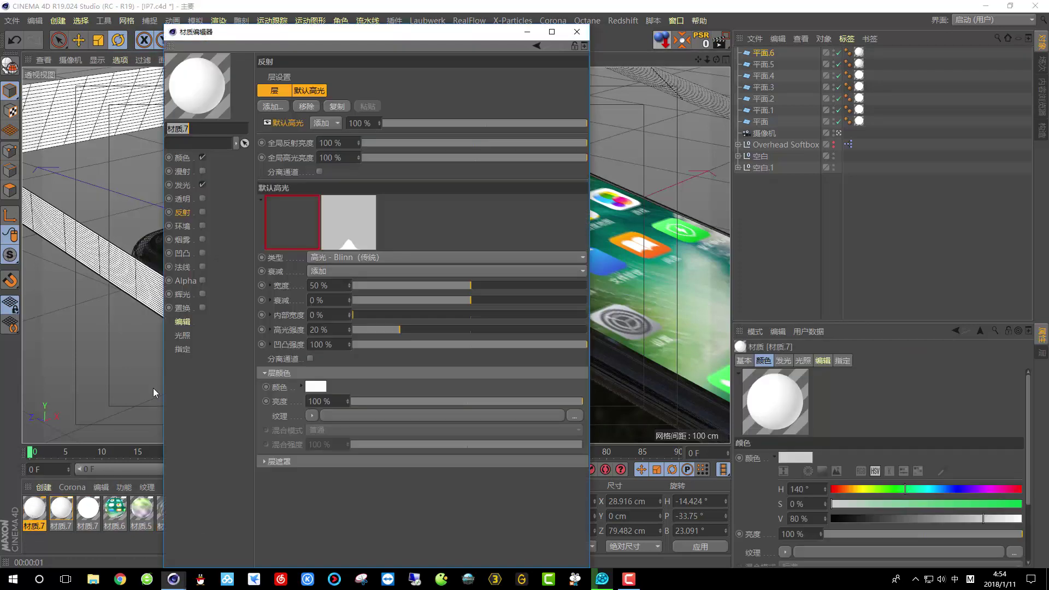
double_click(34, 508)
left_click(183, 186)
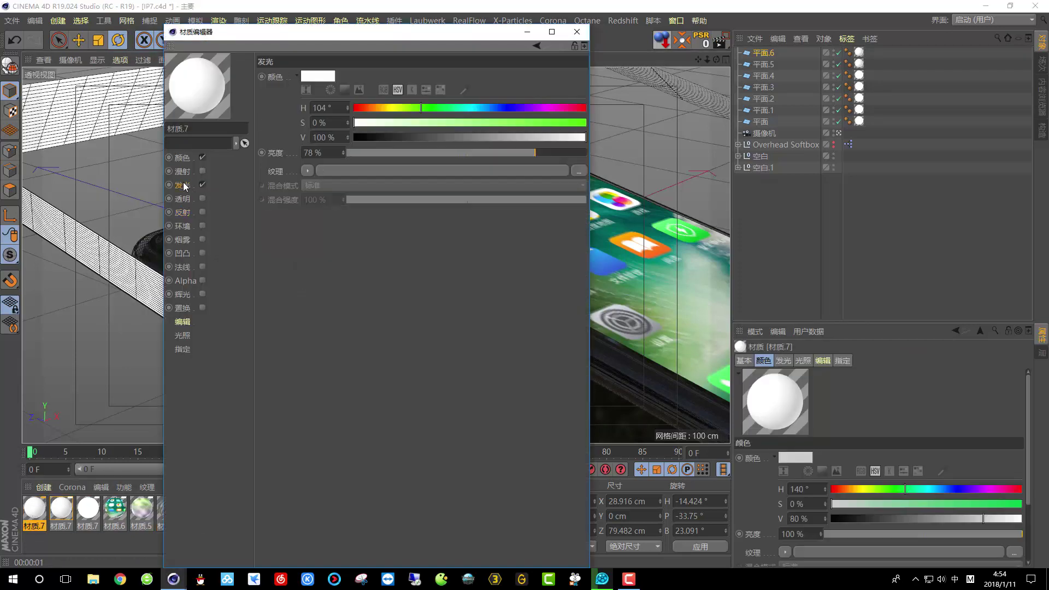
left_click(203, 158)
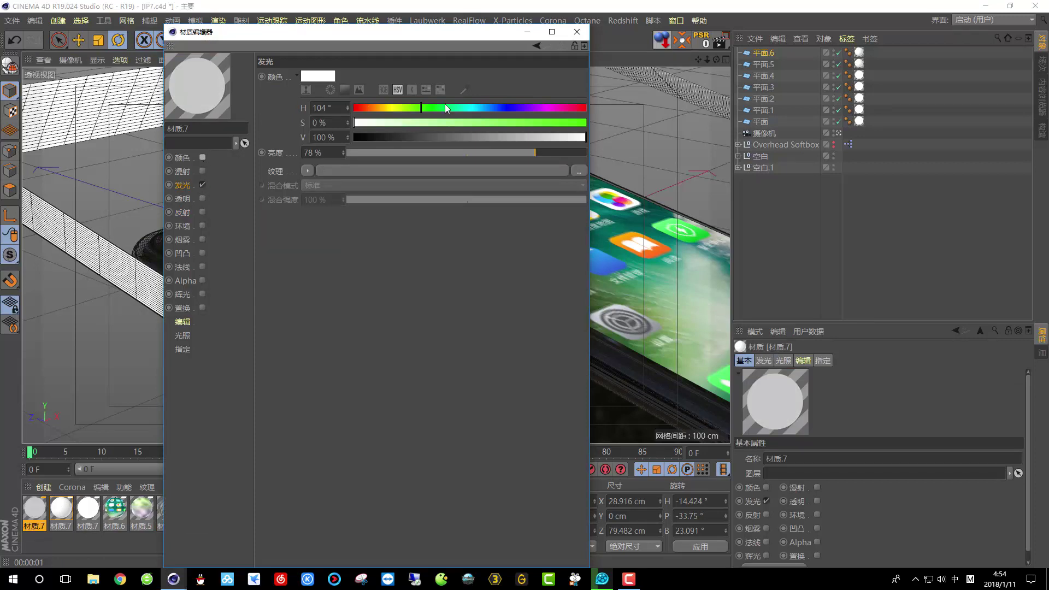
left_click_drag(414, 43, 522, 271)
left_click_drag(426, 303, 775, 53)
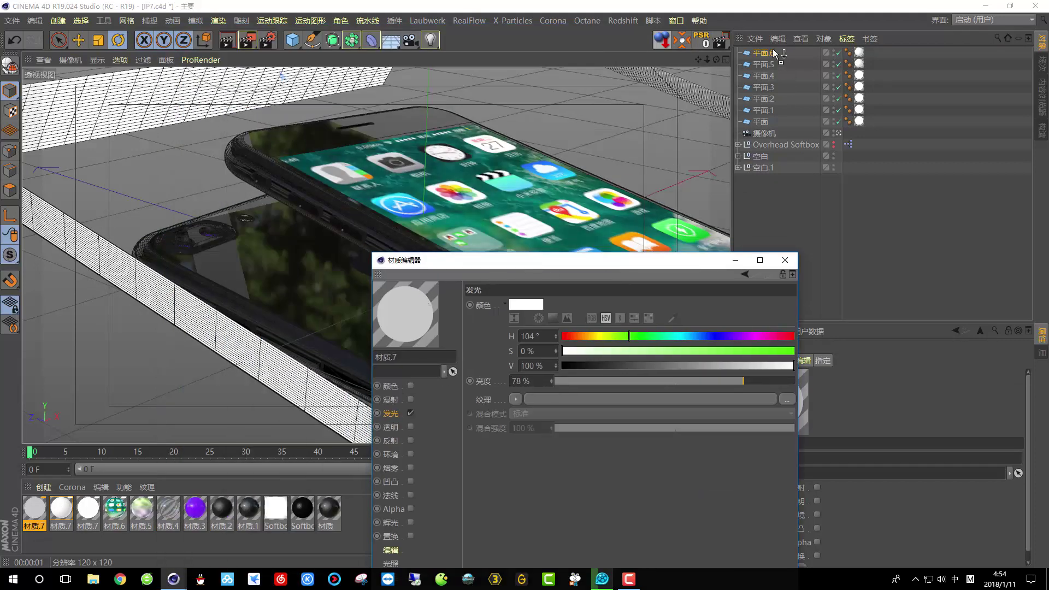
Render the rear camera region to check the reflection of the new light material, closing the material editor
left_click_drag(248, 39, 284, 73)
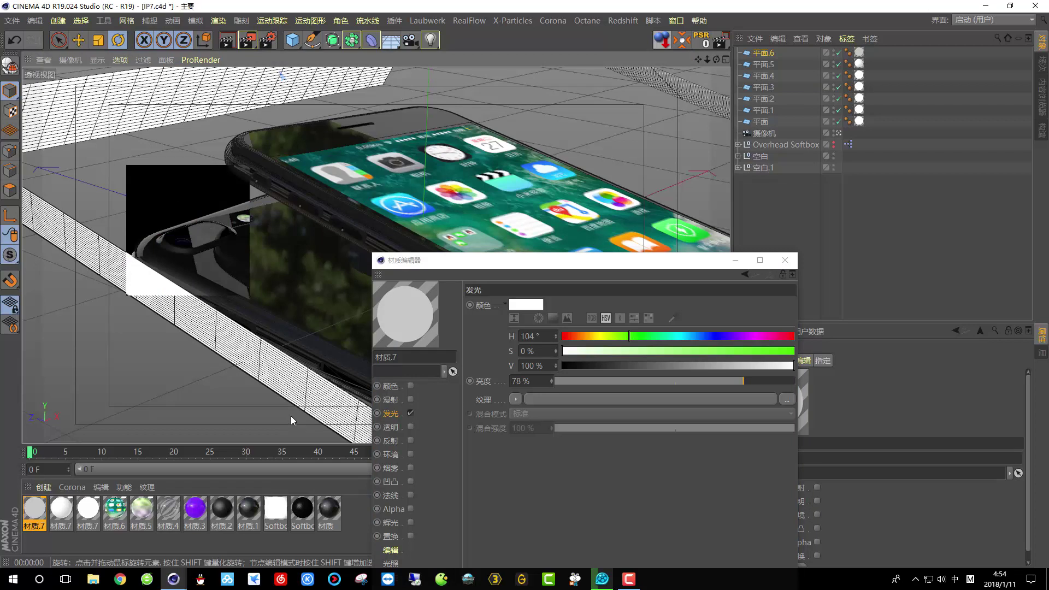
left_click(785, 260)
left_click(290, 285)
left_click_drag(247, 39, 284, 73)
left_click_drag(241, 273, 243, 272)
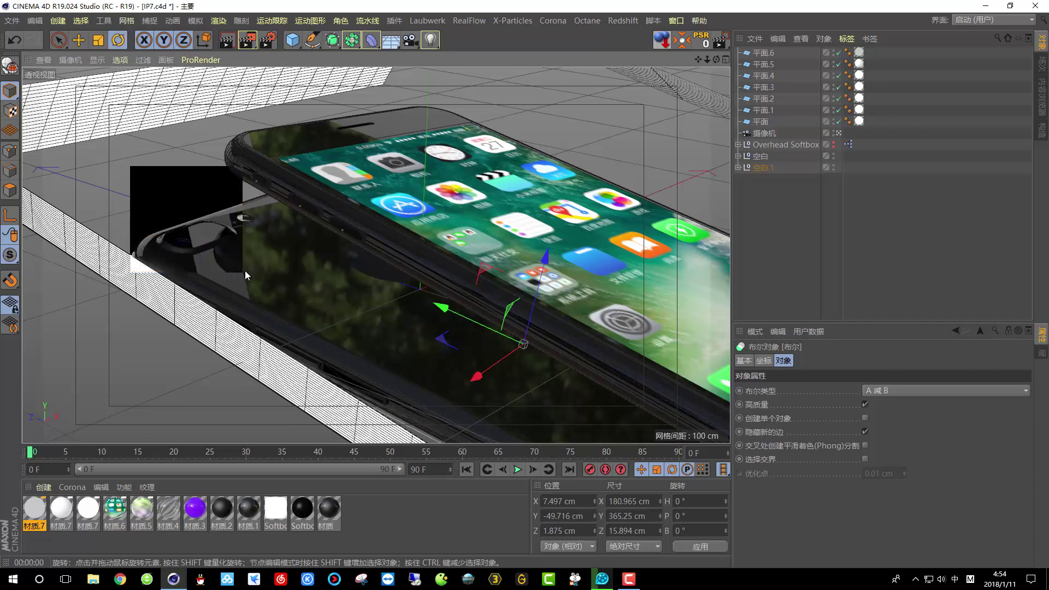
Move 平面.6 to about X 38, Y 120, Z 198 cm and render the rear camera region
left_click(840, 134)
left_click(359, 177)
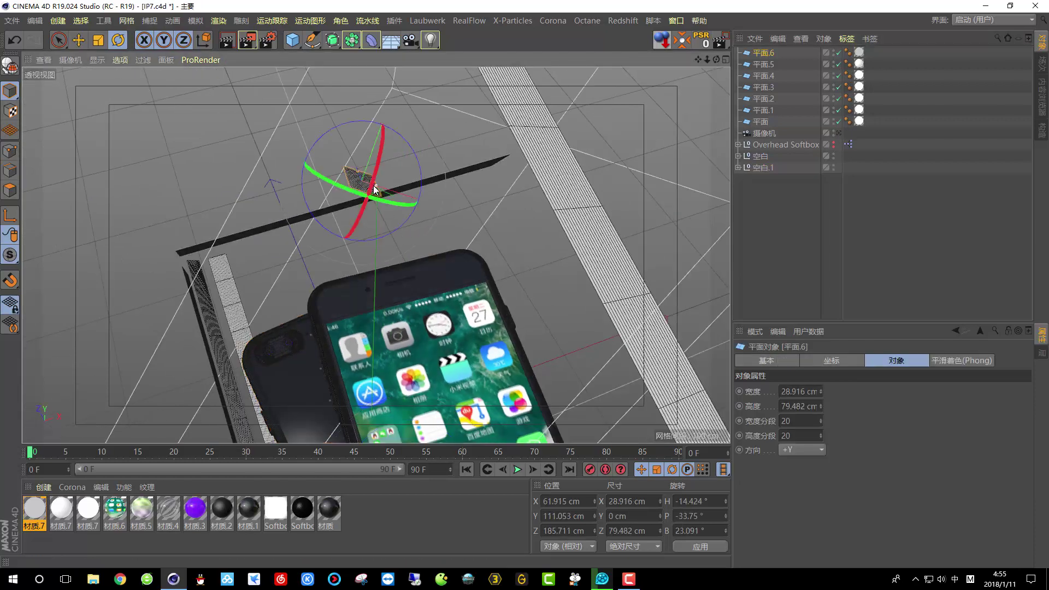
key("e")
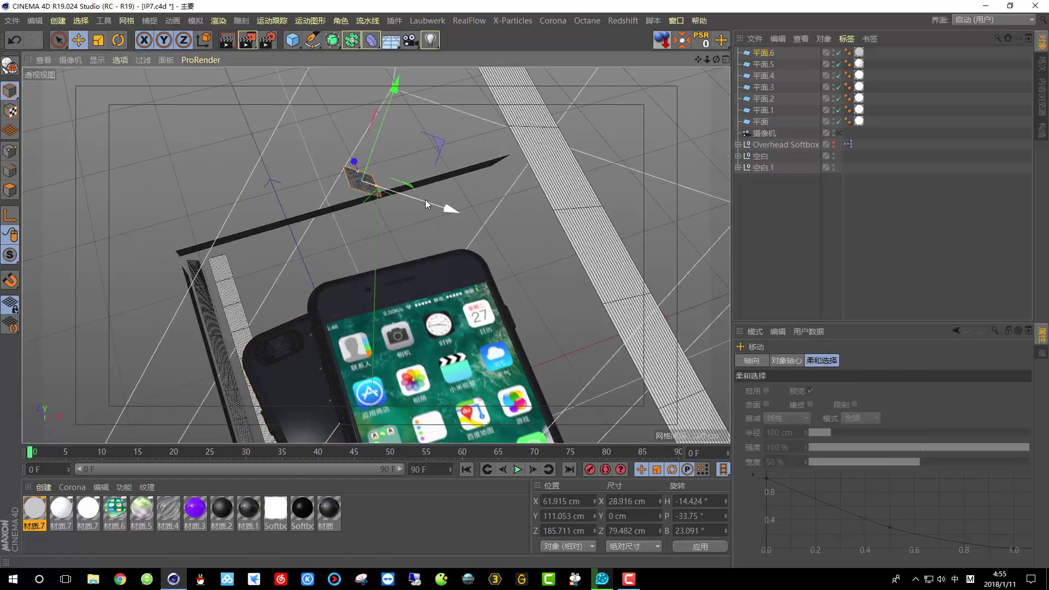
left_click_drag(423, 199, 390, 195)
left_click(840, 134)
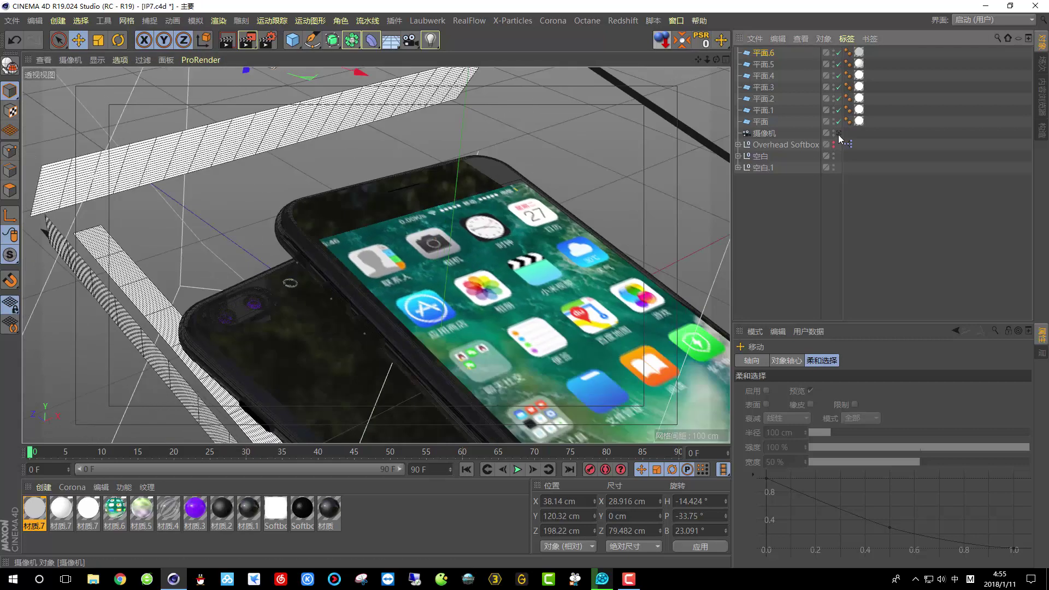
left_click(218, 20)
left_click(285, 55)
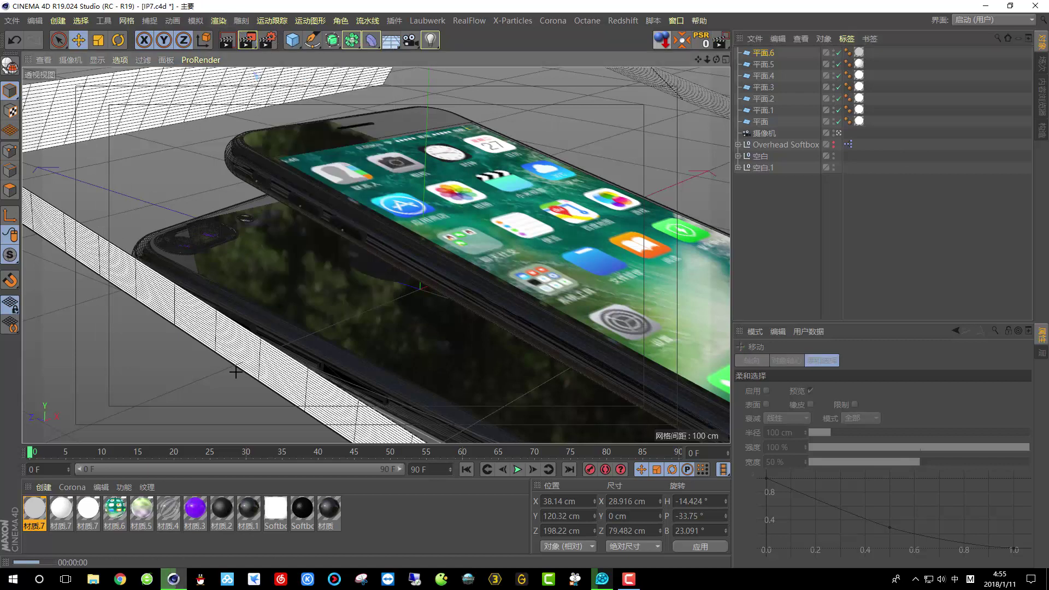
left_click_drag(103, 174, 235, 371)
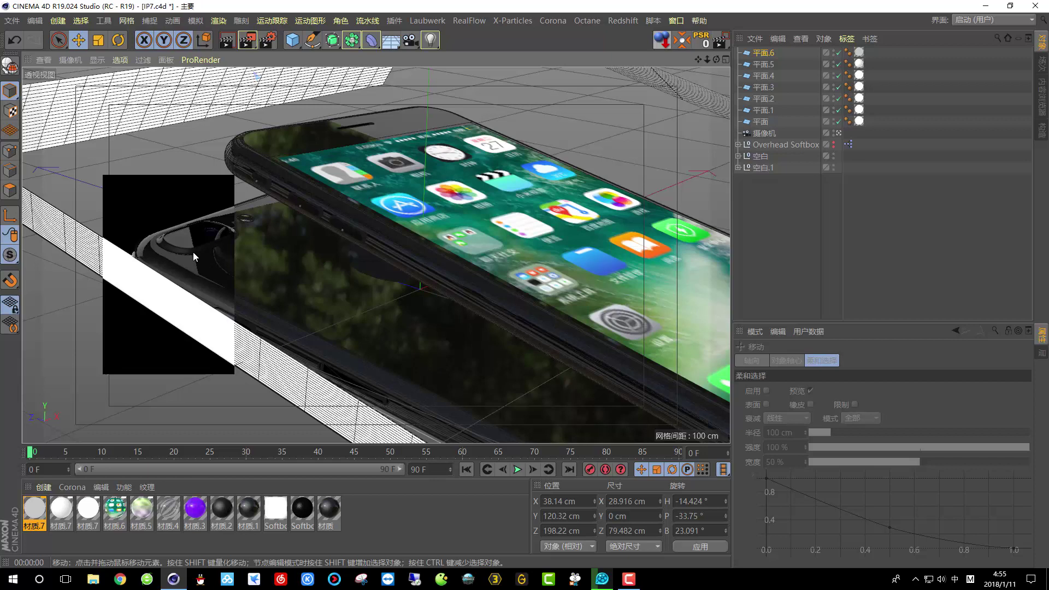
left_click(270, 274)
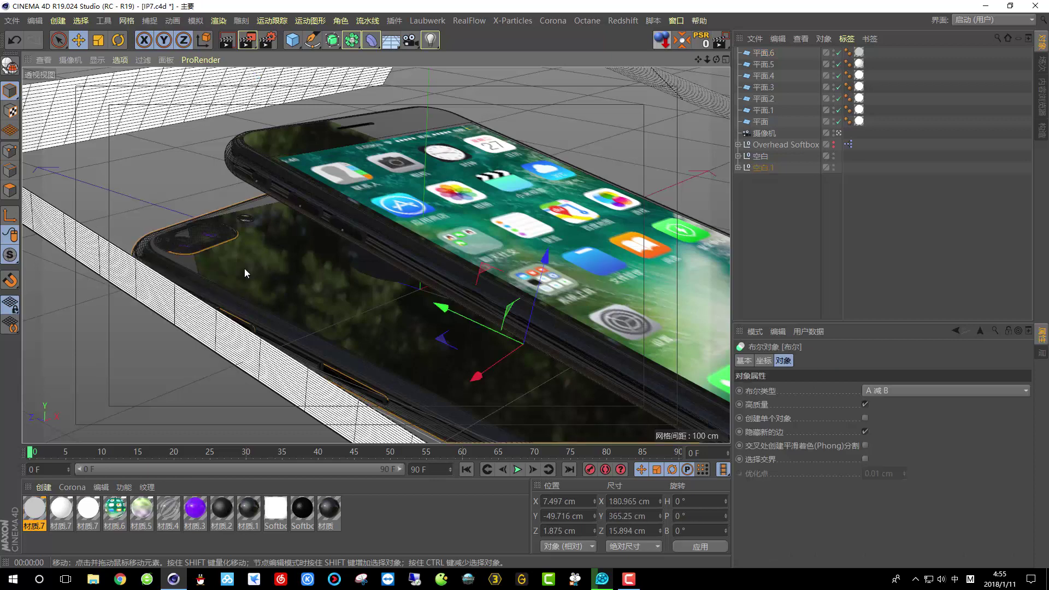
Reposition 摄像机 to about X -390, Y 207, Z -304 cm and render the whole view
left_click(781, 133)
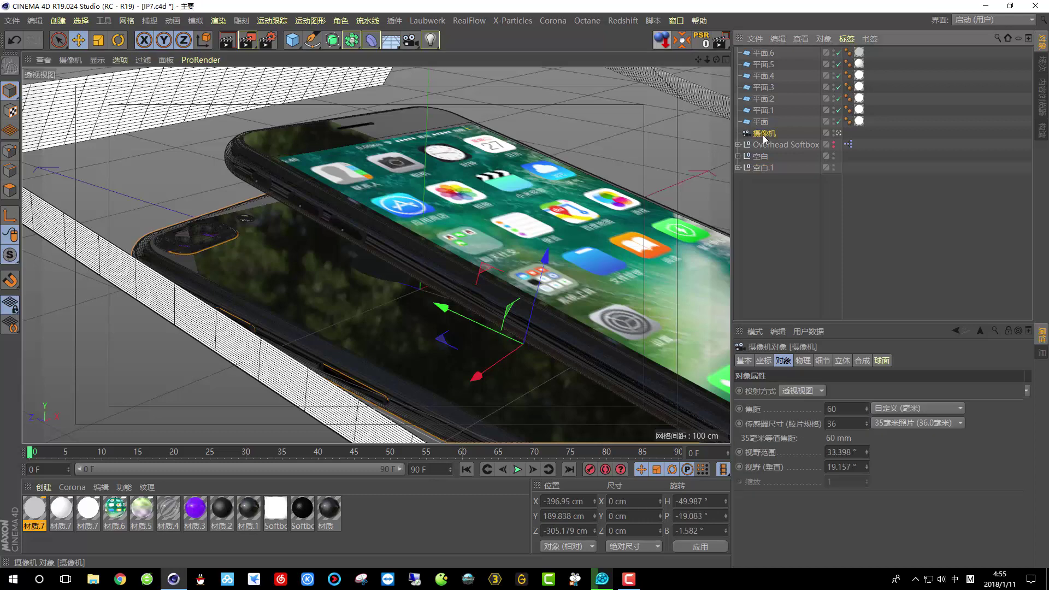
left_click_drag(359, 201, 368, 253, "alt")
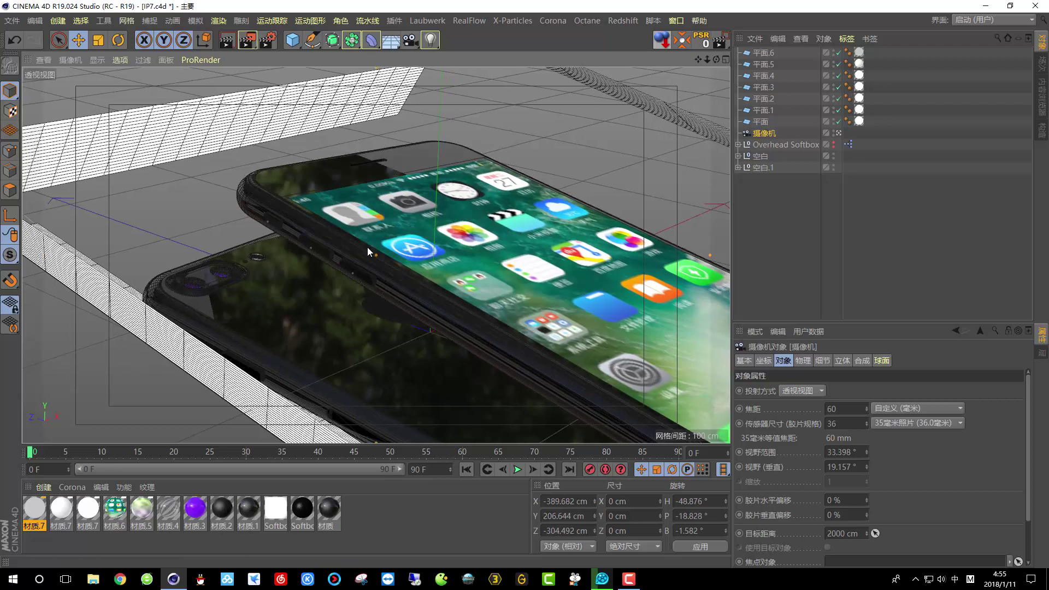
left_click(227, 41)
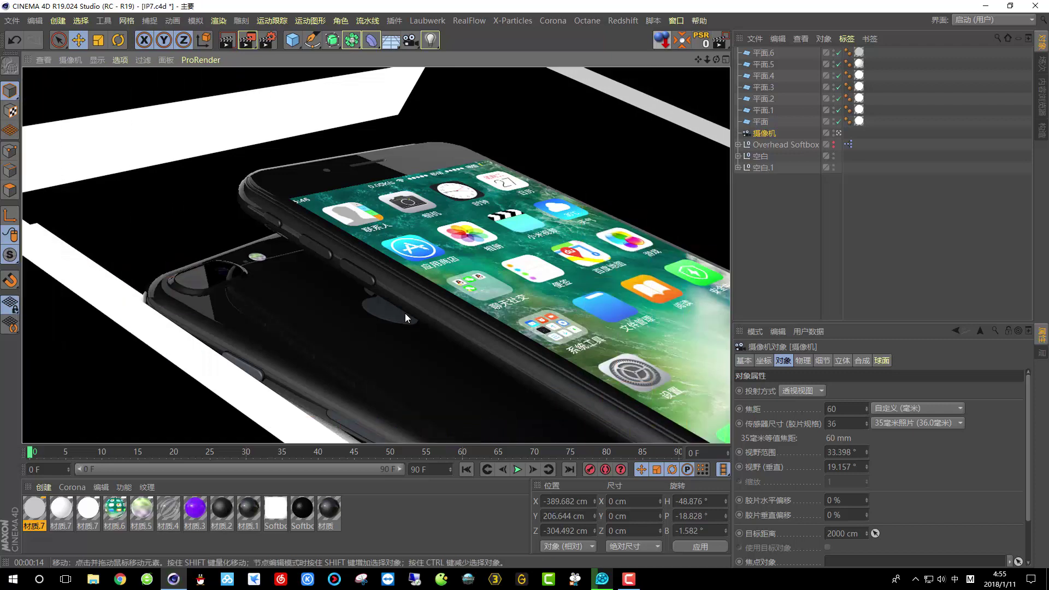
Rotate the front phone group 空白 to about B 13.5°, move it to about X 55, Y 7, Z 1 cm, and render the view
left_click(760, 156)
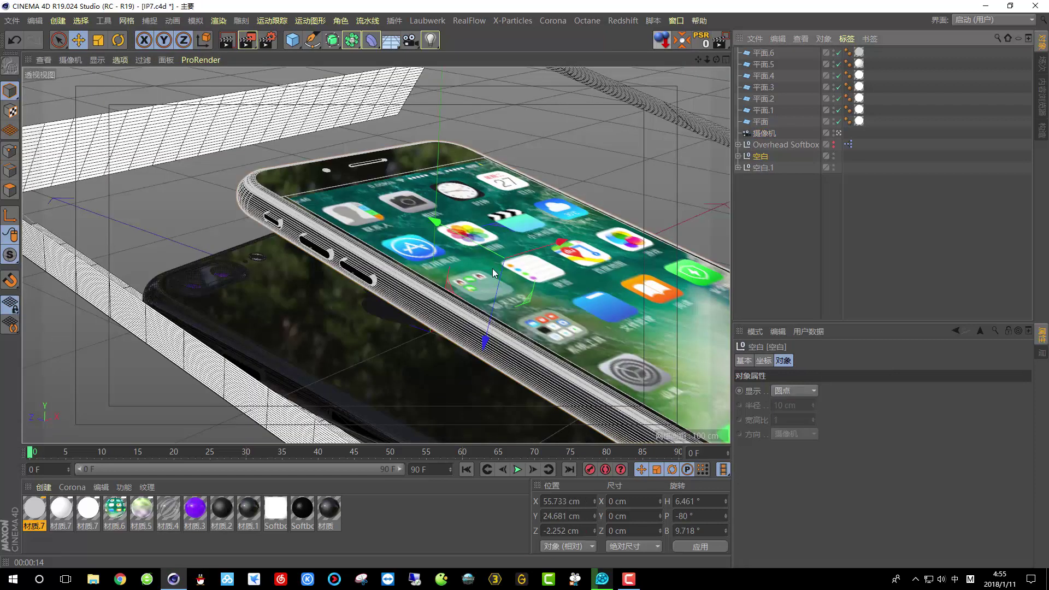
left_click(118, 40)
left_click_drag(506, 289, 507, 293)
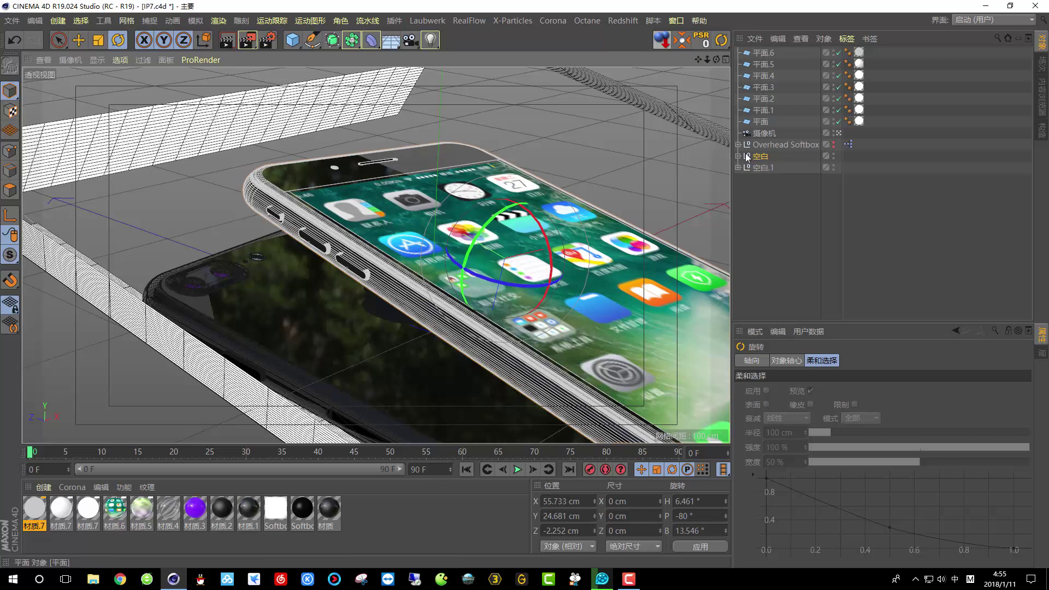
key("e")
left_click_drag(485, 290, 494, 325)
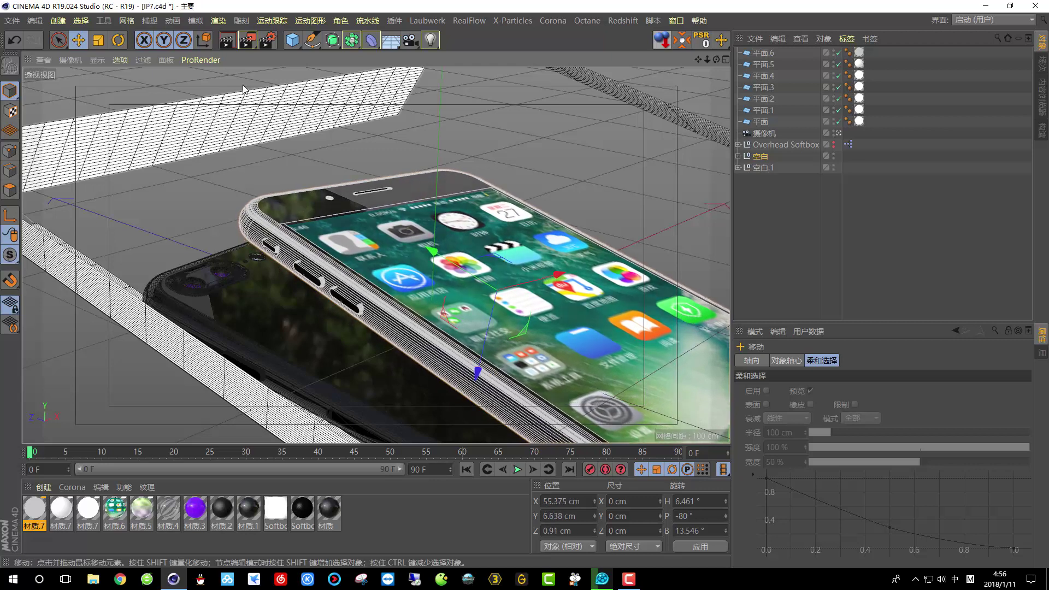
left_click(226, 43)
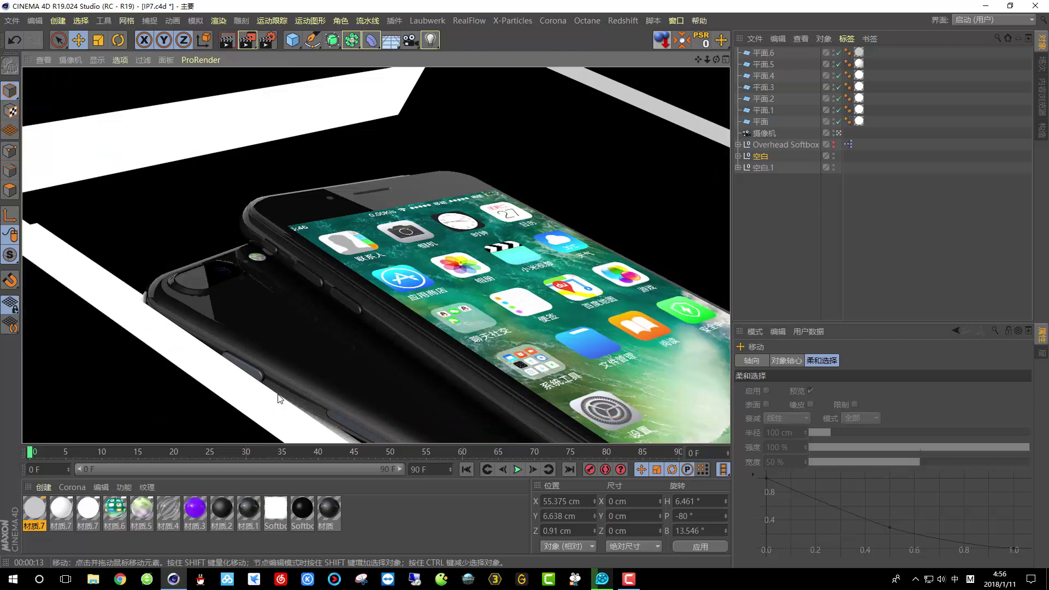
Group the seven light planes, 平面 through 平面.6, and hide the group
left_click(258, 372)
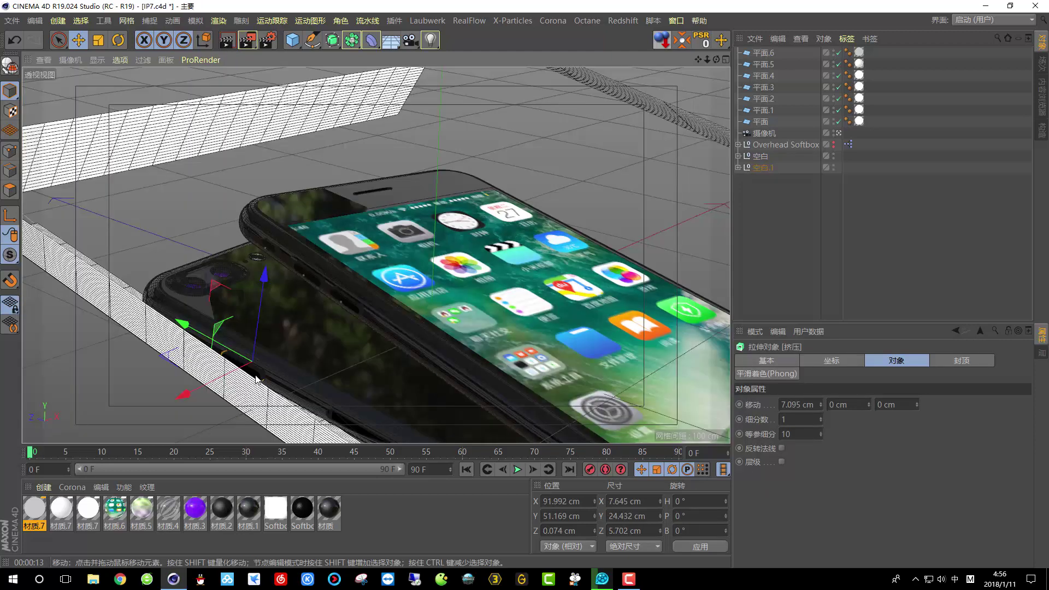
left_click(132, 322)
left_click_drag(789, 47, 779, 124)
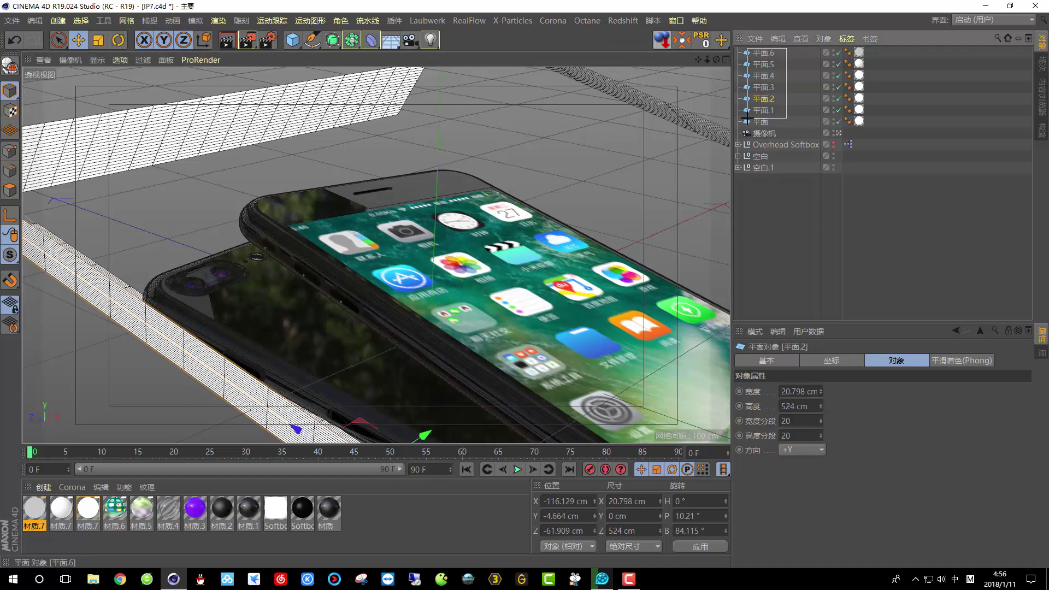
left_click(824, 39)
left_click(836, 189)
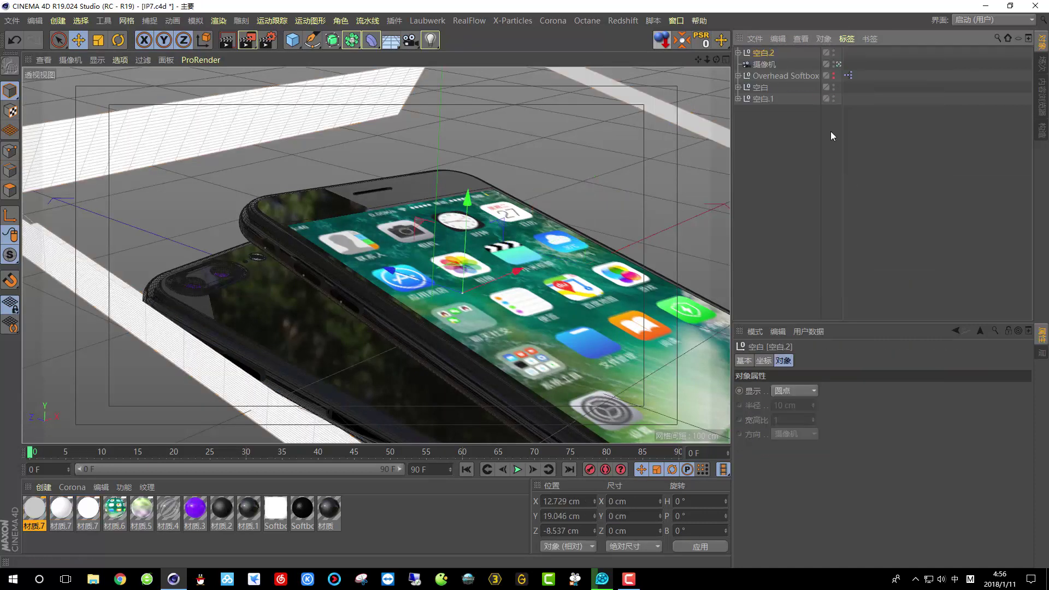
double_click(833, 51)
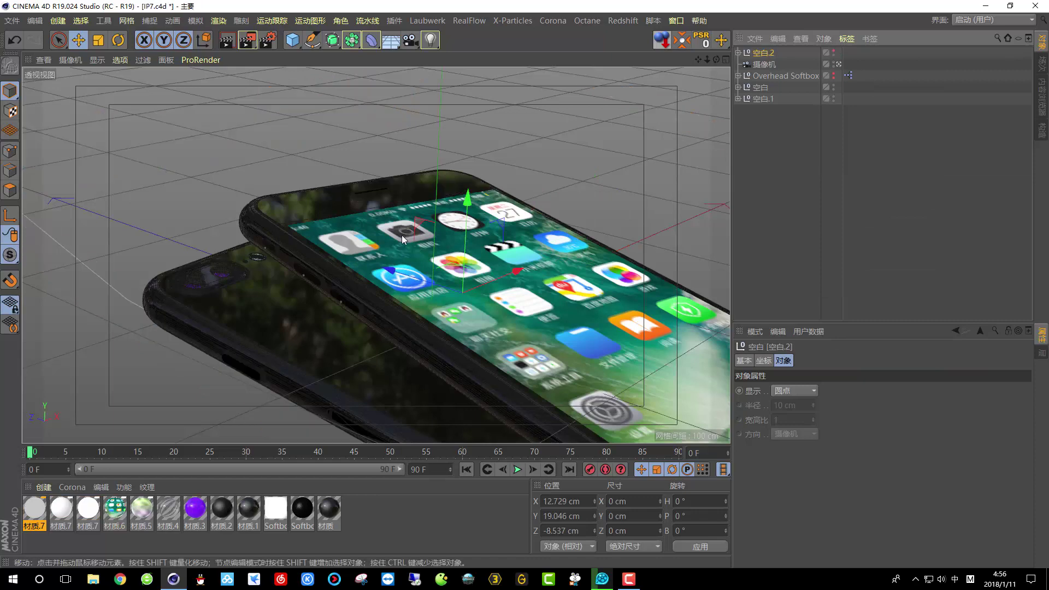
Apply 材质.2 to the side button nearest the camera end of the rear phone
left_click(253, 369)
left_click_drag(226, 507, 255, 376)
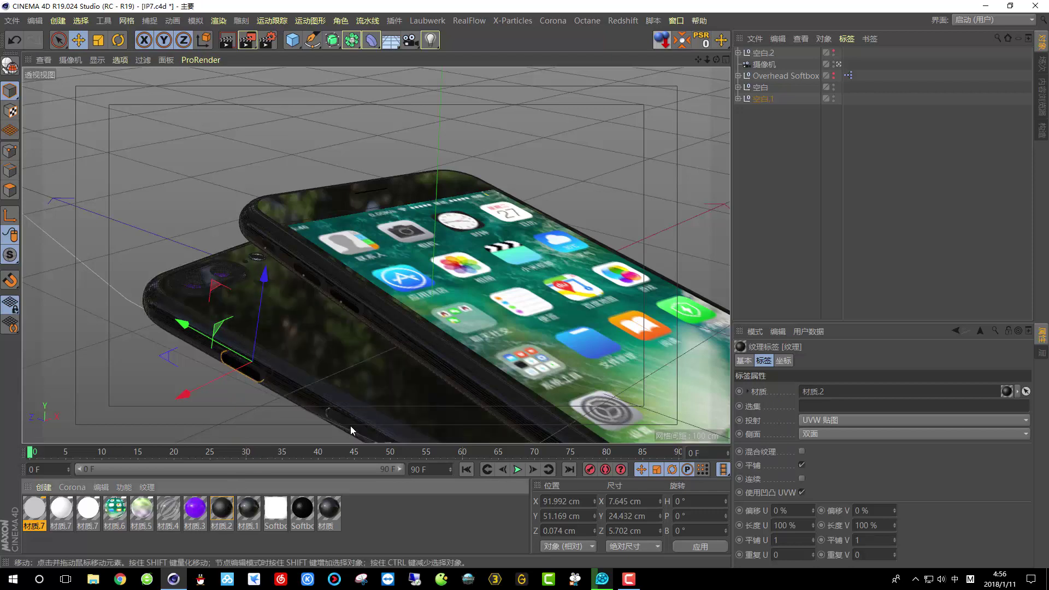
Render a region covering the rear phone's camera end and side buttons
left_click_drag(249, 42, 273, 54)
left_click_drag(118, 138, 354, 386)
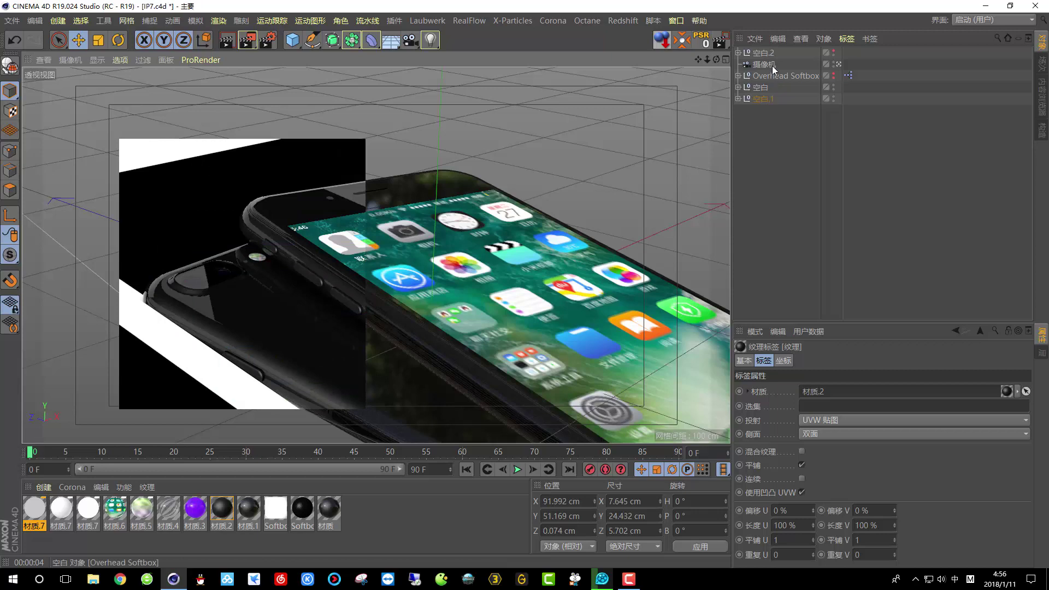
Add a 合成 tag with 摄像机可见 disabled to light plane group 空白.2, and render the region around the rear phone
left_click(761, 53)
left_click(739, 53)
left_click(739, 53)
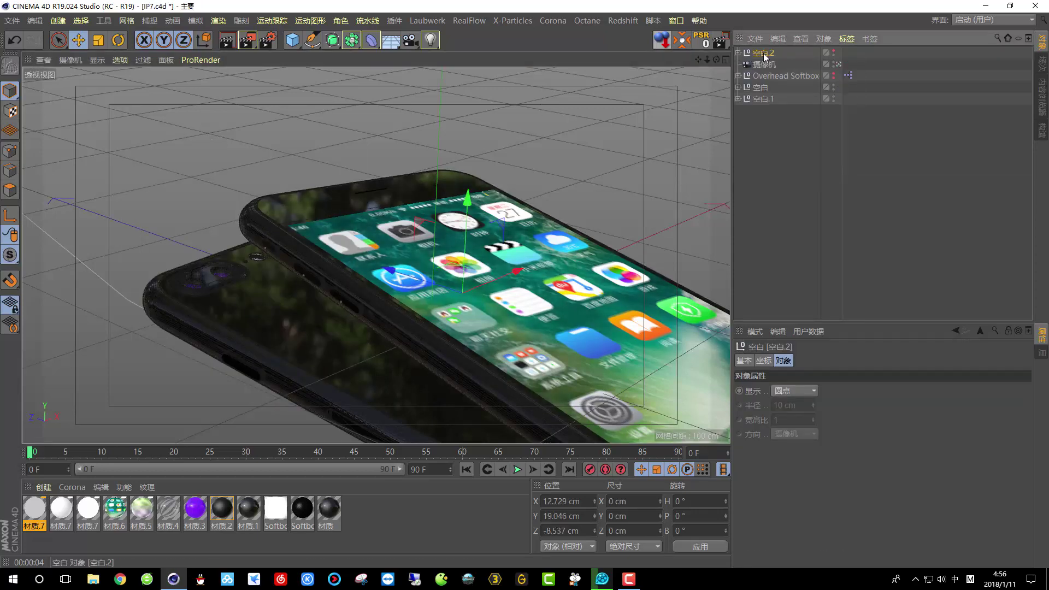
right_click(761, 55)
mouse_move(901, 16)
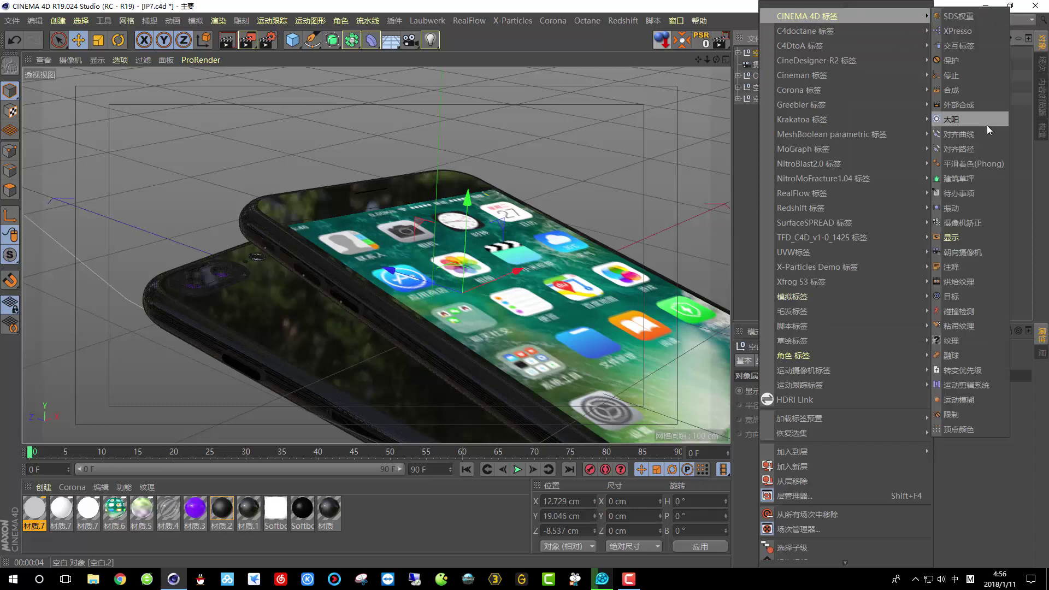
left_click(969, 83)
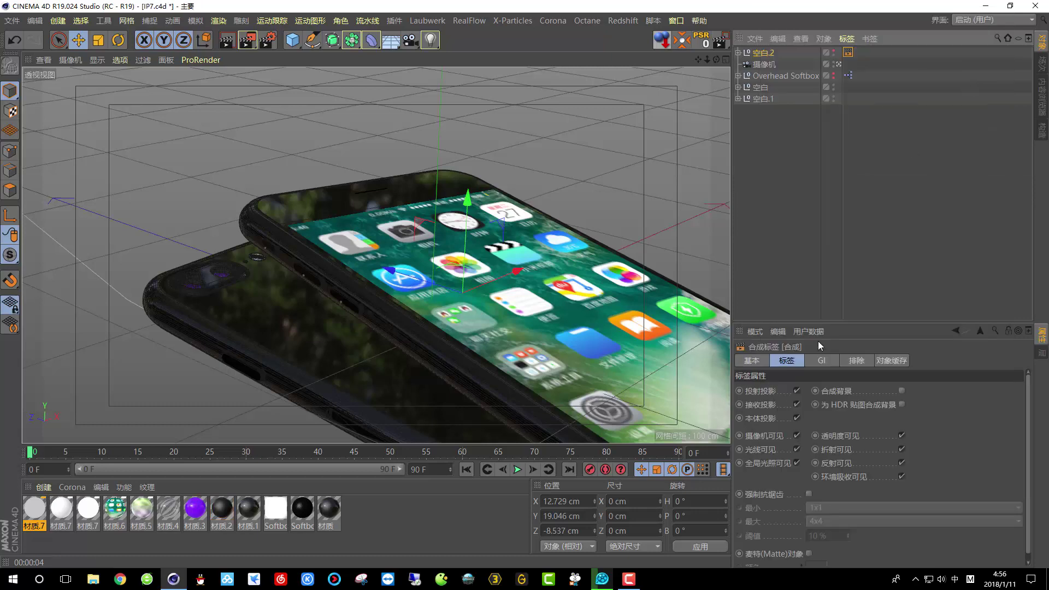
left_click(797, 436)
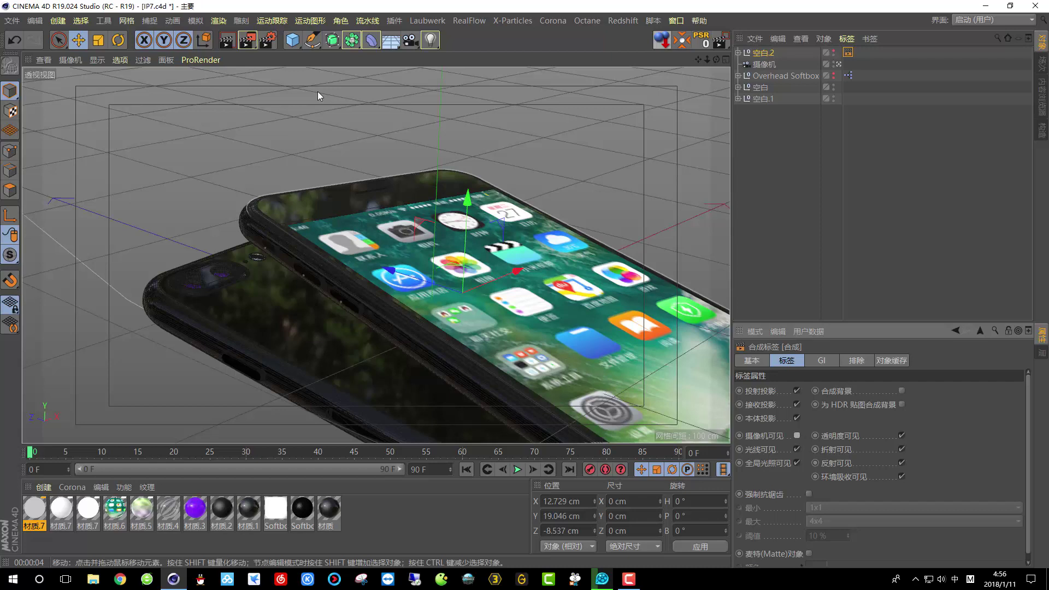
left_click_drag(252, 40, 270, 52)
mouse_move(113, 154)
left_mouse_down()
mouse_move(248, 281)
mouse_move(372, 431)
left_mouse_up()
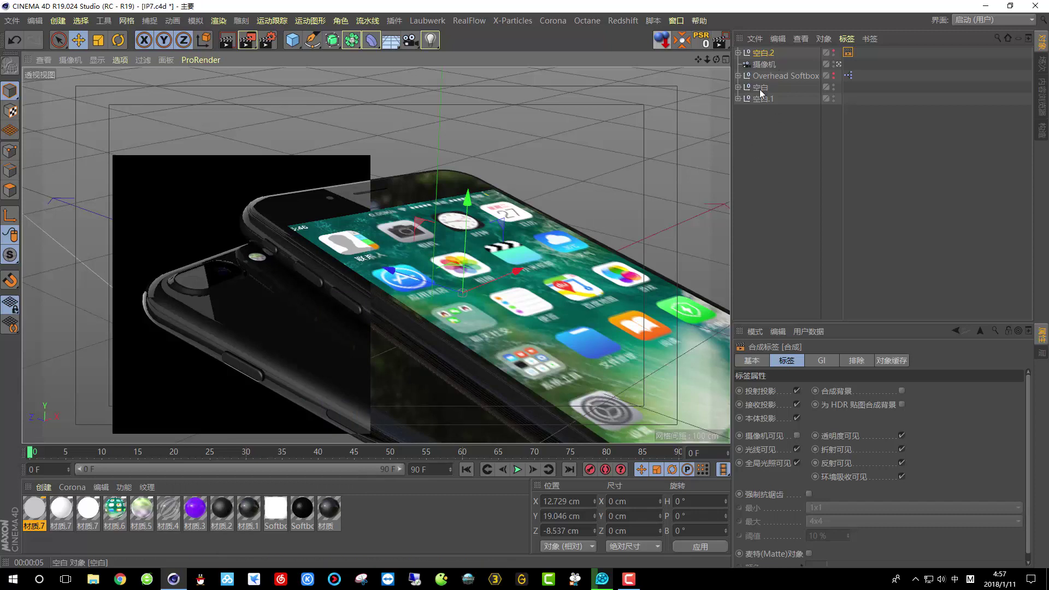
Leave the 摄像机 view, orbit the scene and unhide light plane group 空白.2
left_click(738, 52)
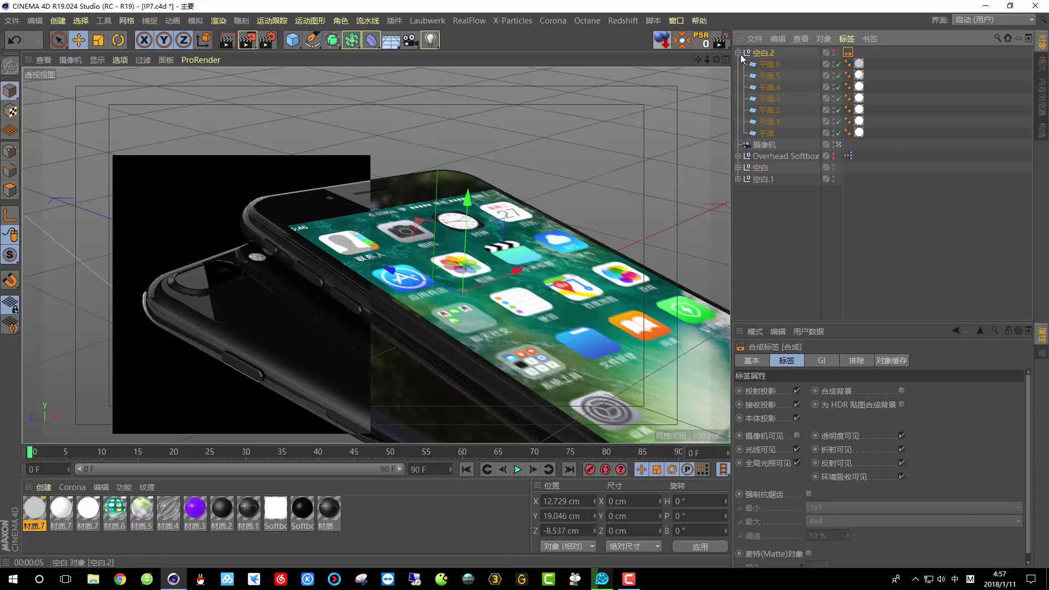
left_click(840, 145)
left_click_drag(420, 227, 451, 170, "alt")
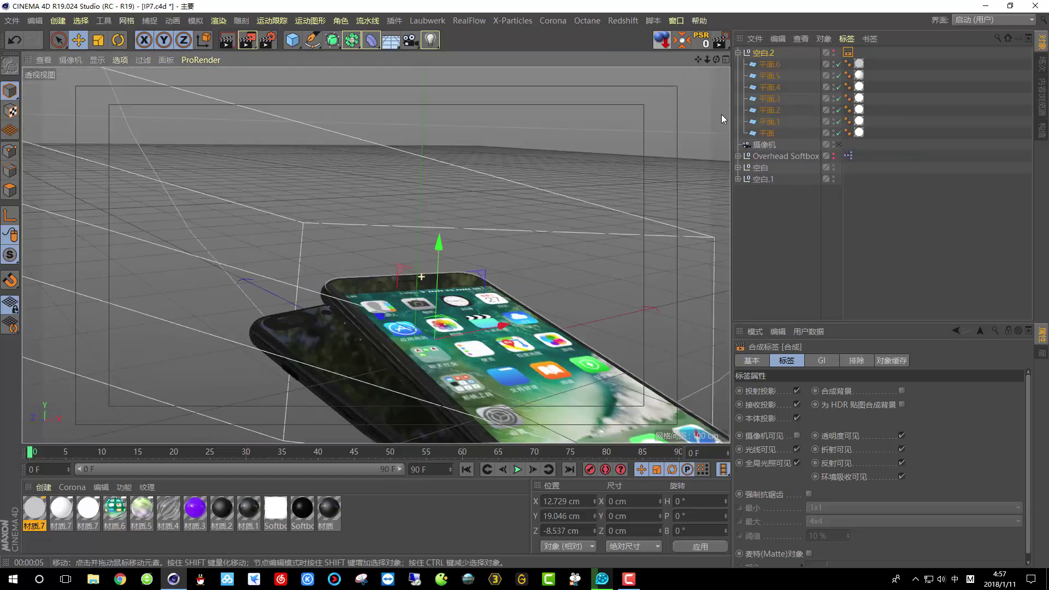
left_click(834, 52, "alt")
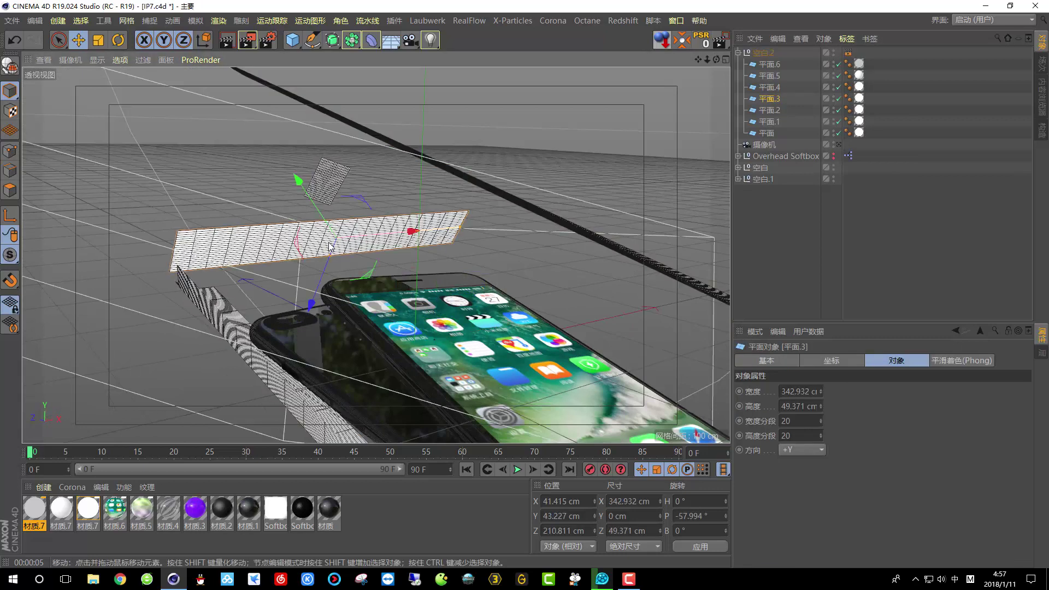
Move light plane 平面.3 to about Y 40.5, Z 212.5 cm and render the rear phone's camera end through 摄像机
left_click(330, 254)
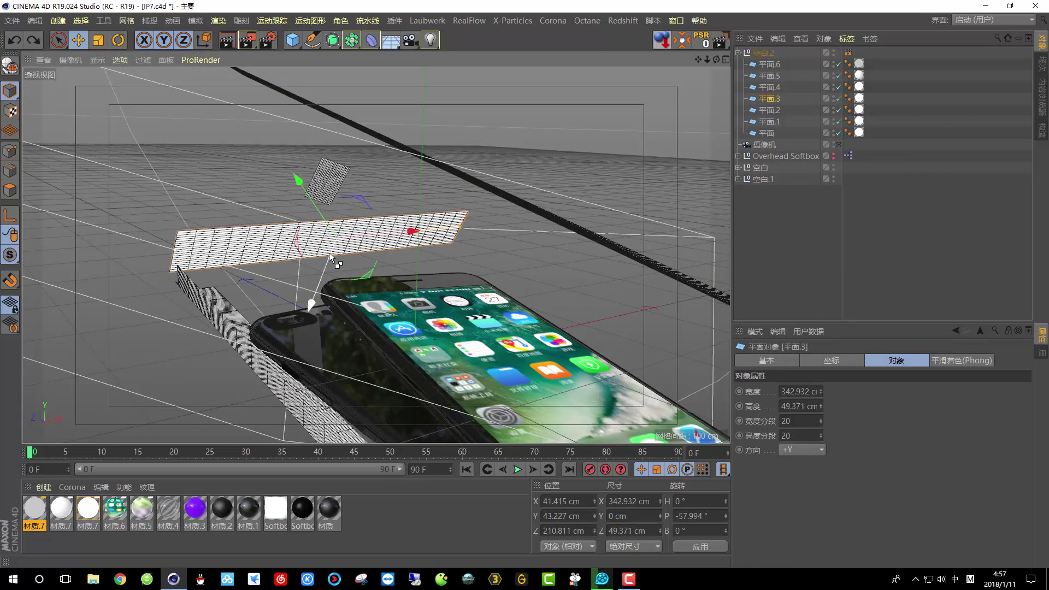
left_click_drag(325, 280, 318, 284)
left_click(839, 145)
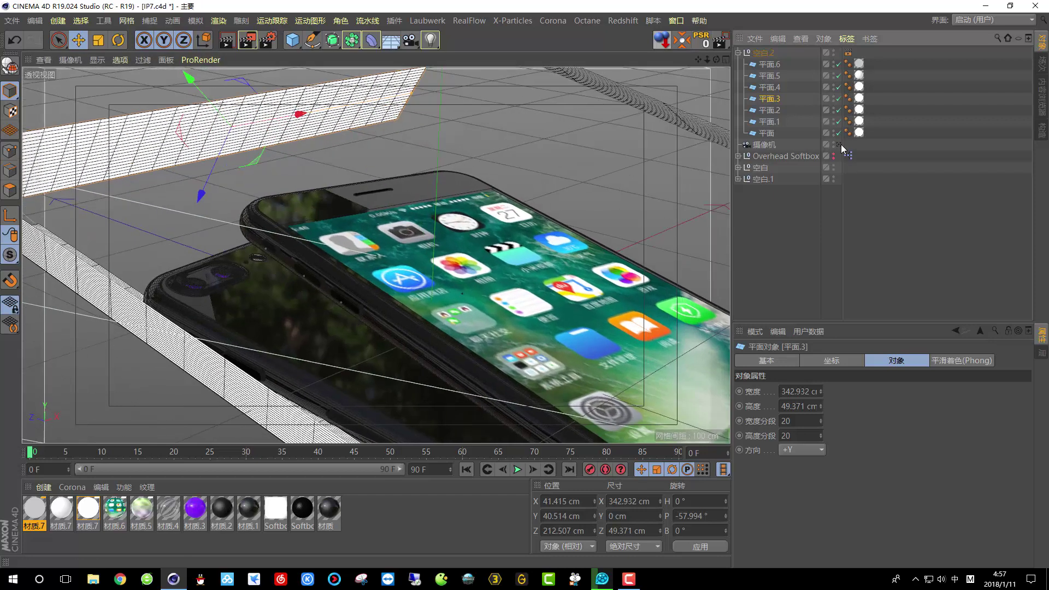
left_click_drag(247, 40, 279, 59)
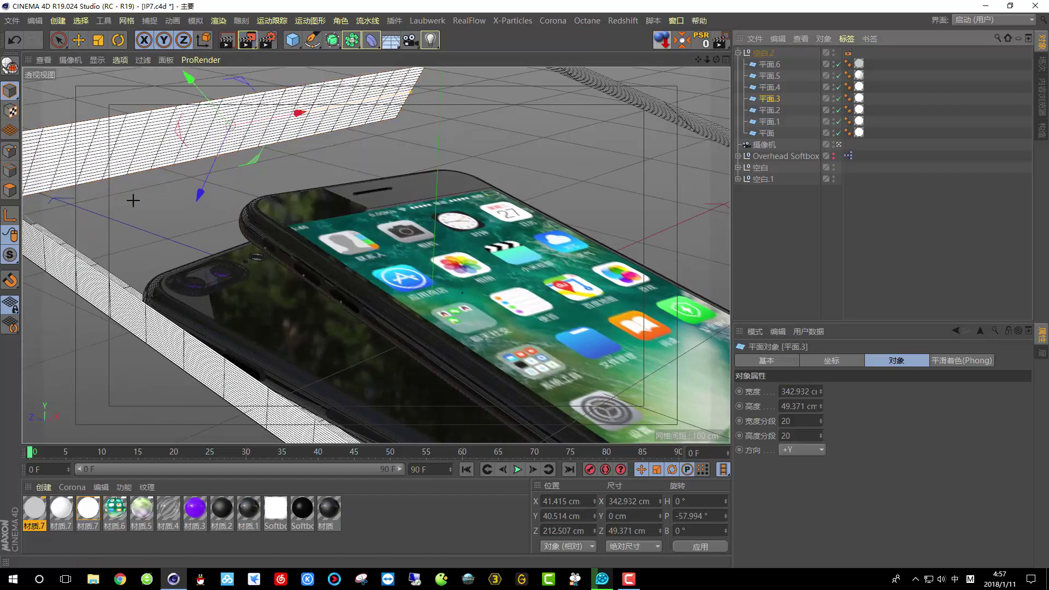
left_click_drag(134, 199, 251, 391)
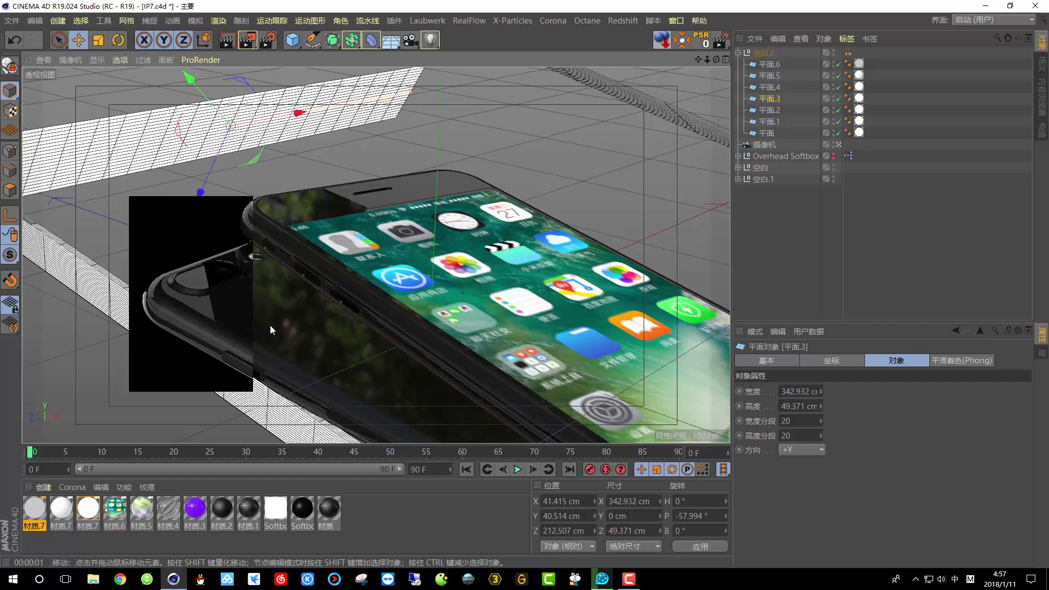
Render a larger region over the rear phone, followed by the whole view, to examine its reflections
left_click(240, 310)
left_click_drag(247, 40, 266, 52)
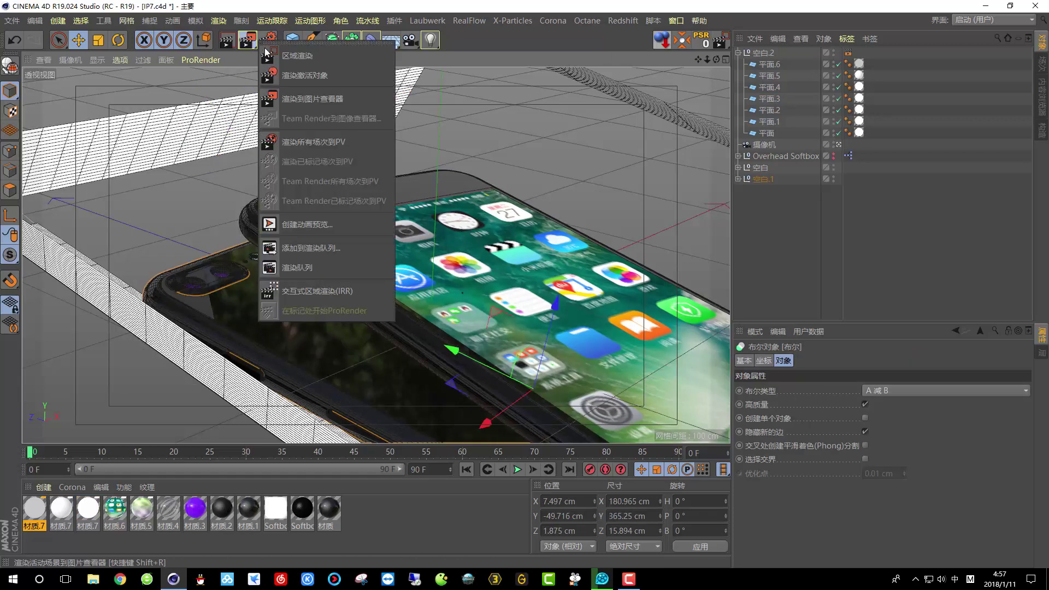
left_click(268, 54)
left_click_drag(104, 141, 336, 454)
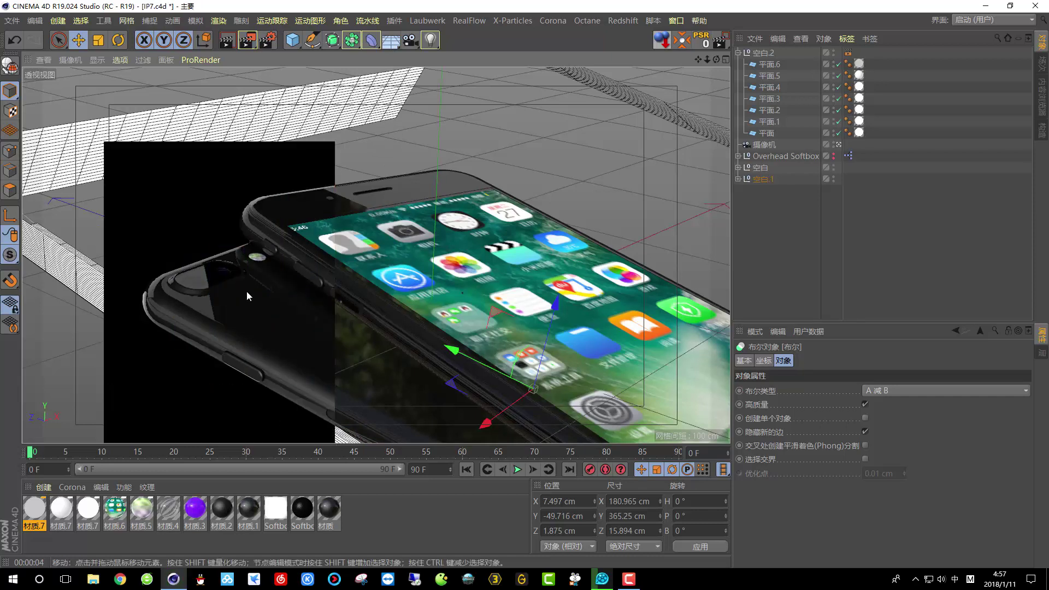
left_click(229, 40)
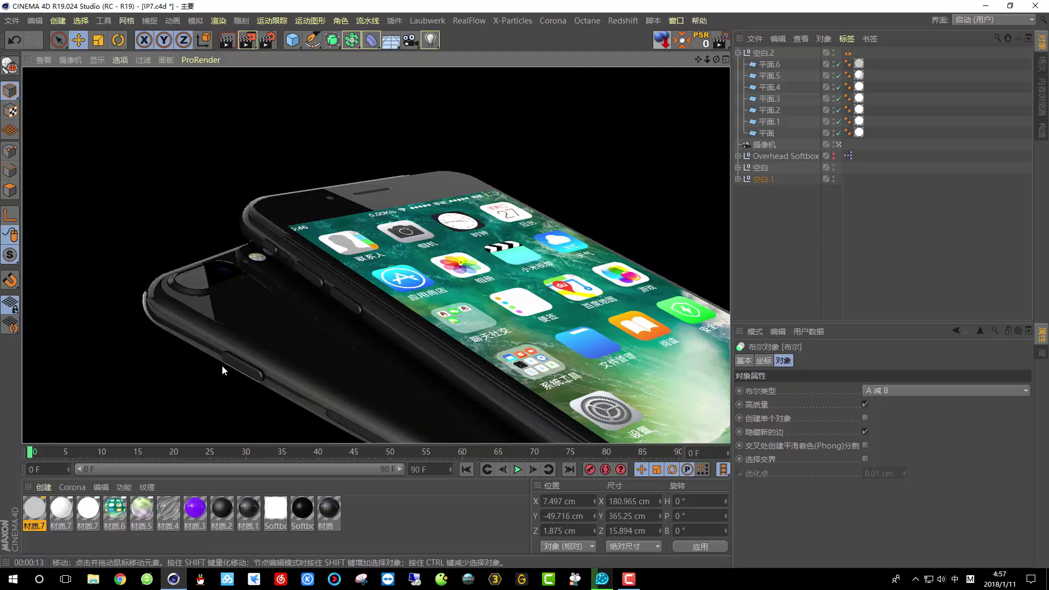
left_click(267, 317)
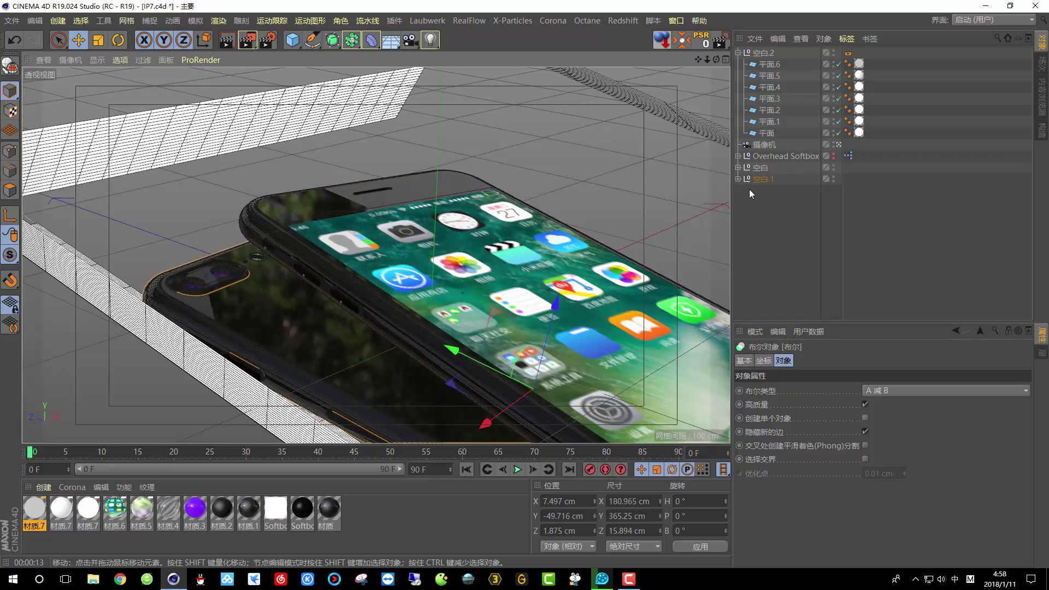
Find the rear phone body gawda in group 空白.1 and duplicate its 材质 onto it as a separate material
left_click(739, 179)
scroll(773, 287, "down", 5)
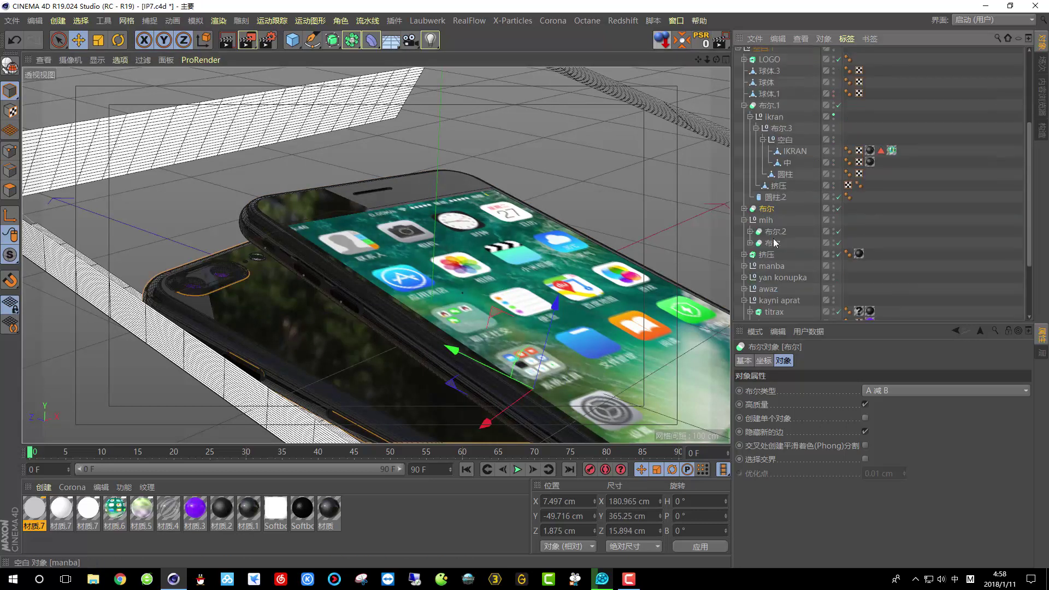
left_click(744, 208)
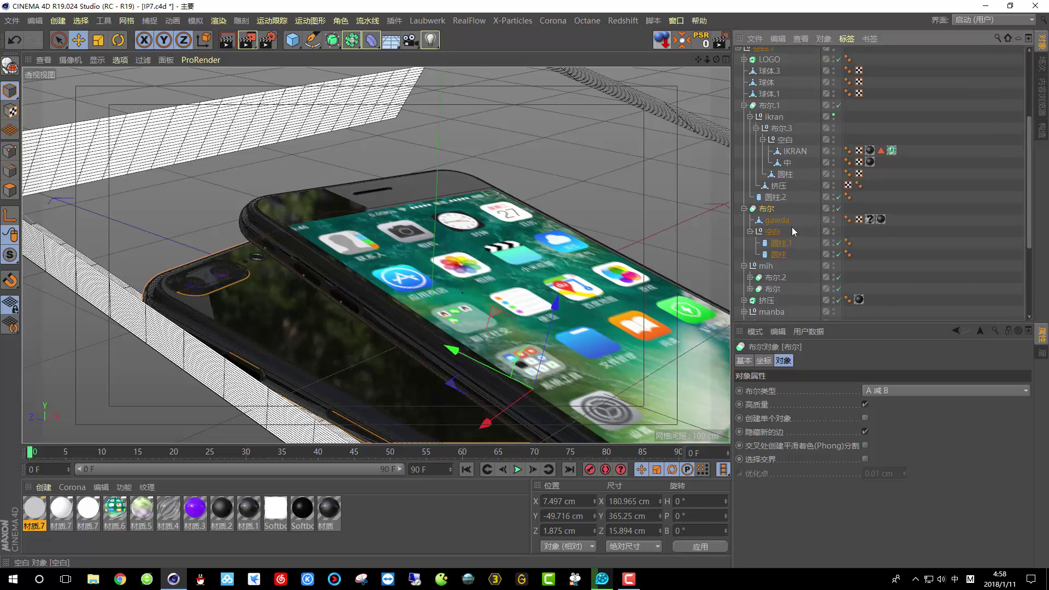
left_click(880, 219)
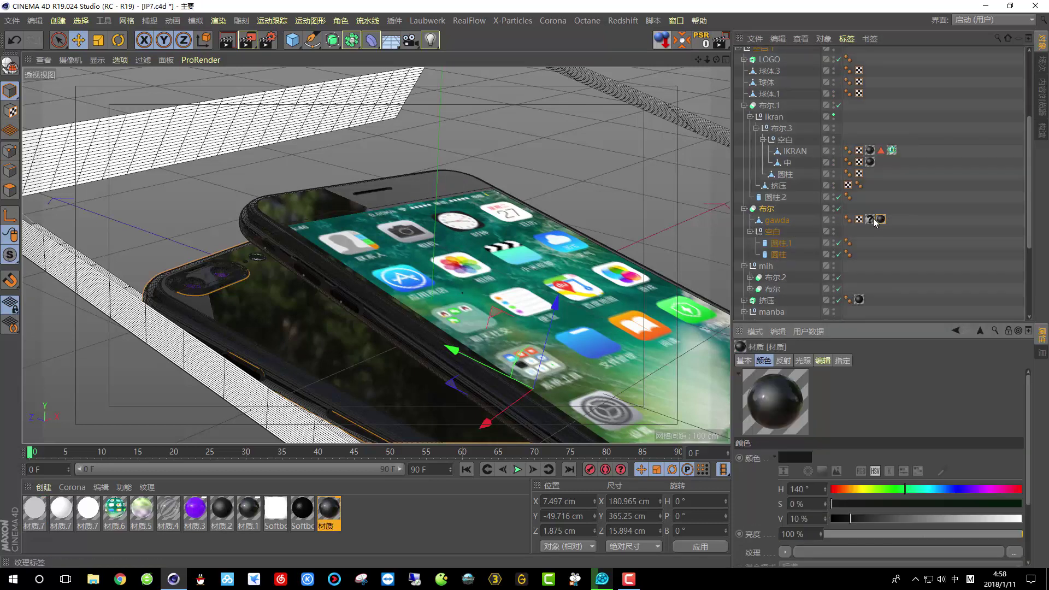
left_click_drag(329, 513, 881, 222, "ctrl")
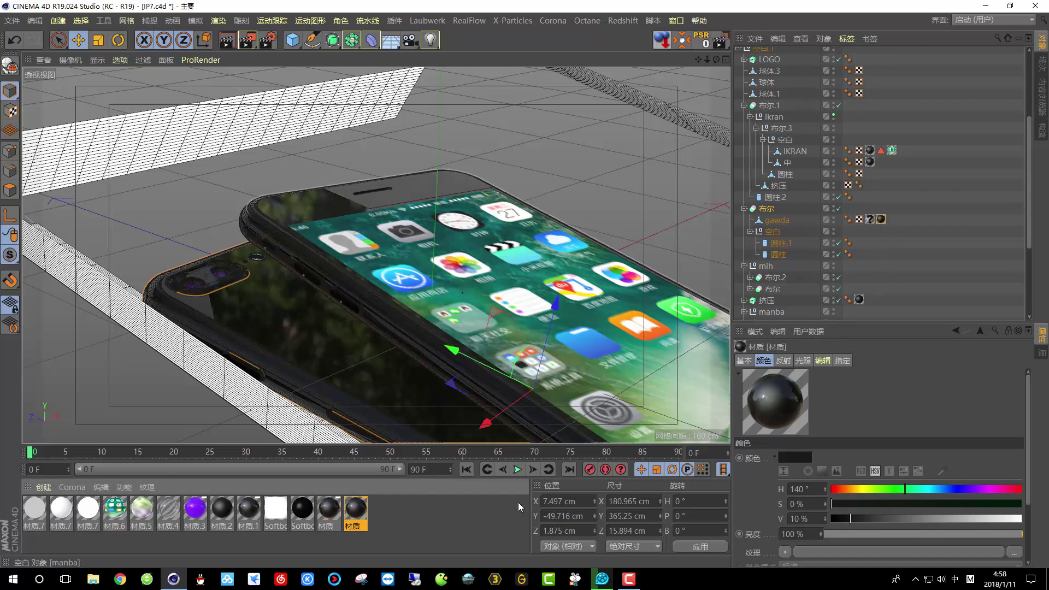
Set the duplicated material's reflection layer 层 1 roughness to 5% and render the whole view
double_click(356, 510)
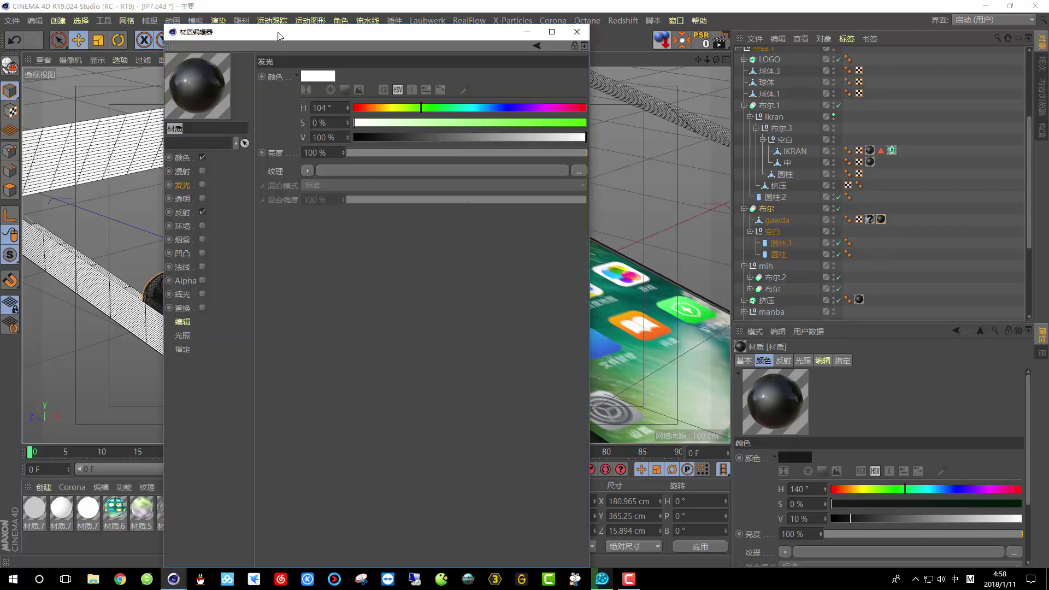
left_click_drag(279, 36, 625, 25)
left_click(530, 202)
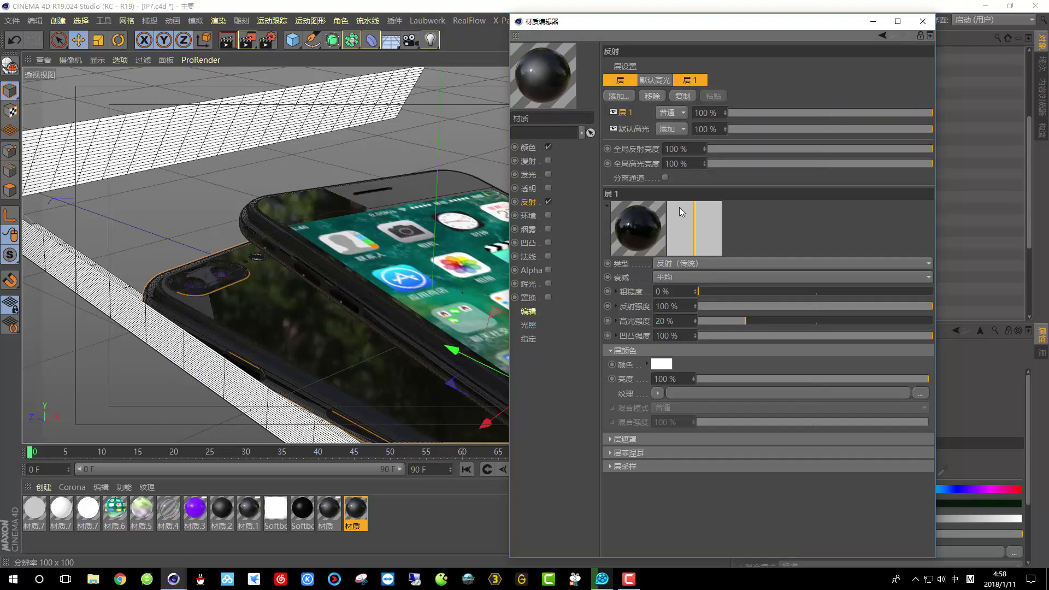
left_click(678, 291)
type("5")
key("Return")
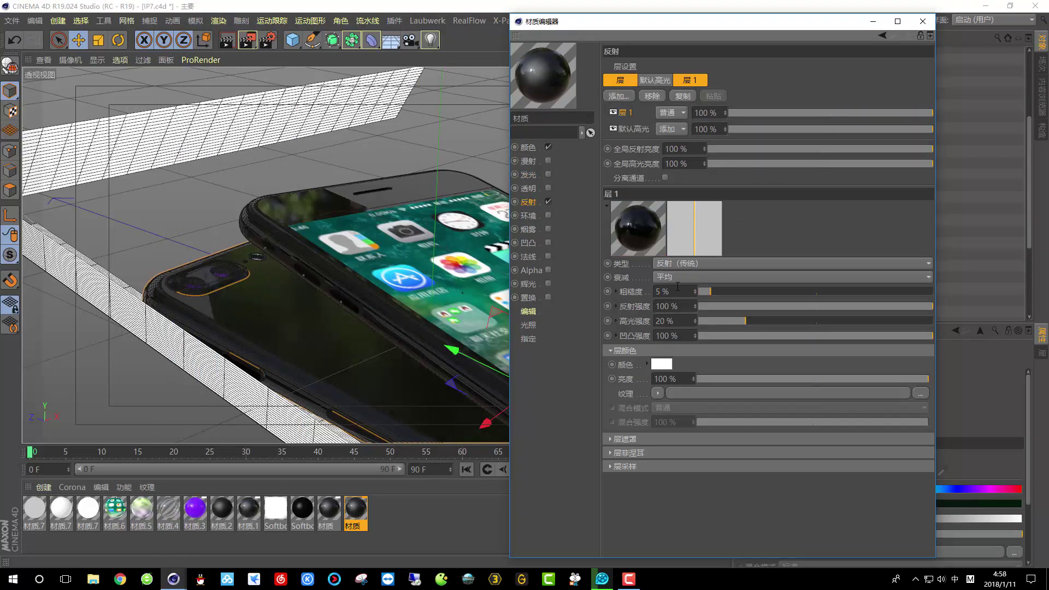
left_click(227, 41)
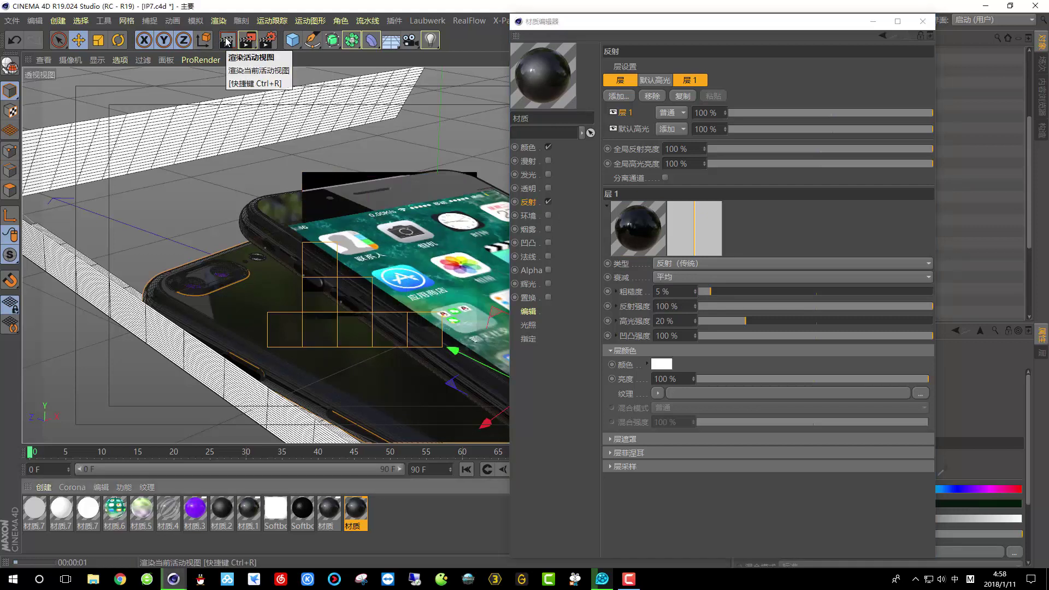
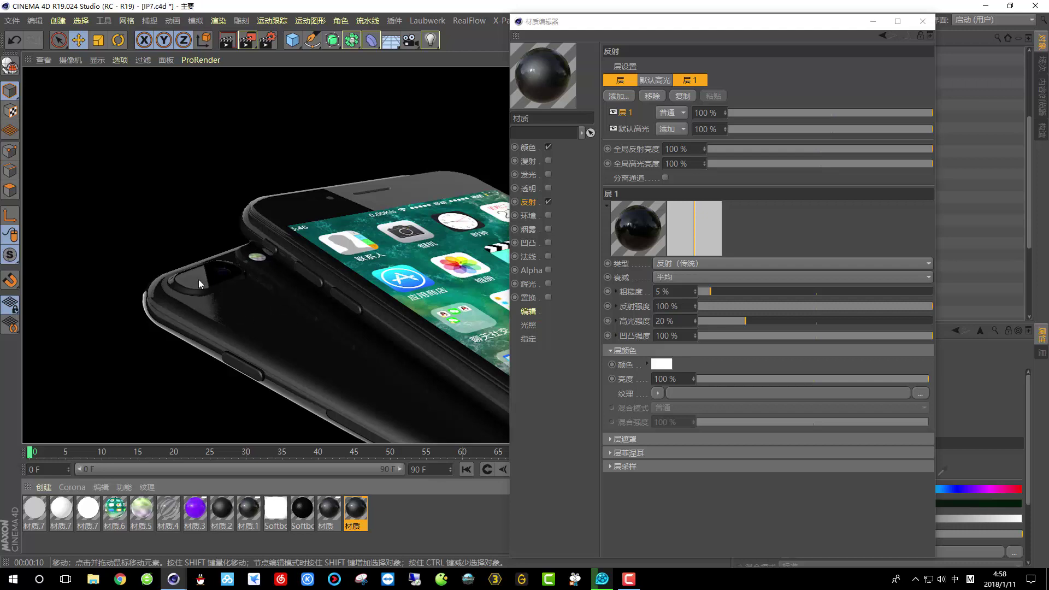
Set the duplicated material's 层 1 roughness to 2% and render the region around the rear phone
double_click(673, 293)
type("2")
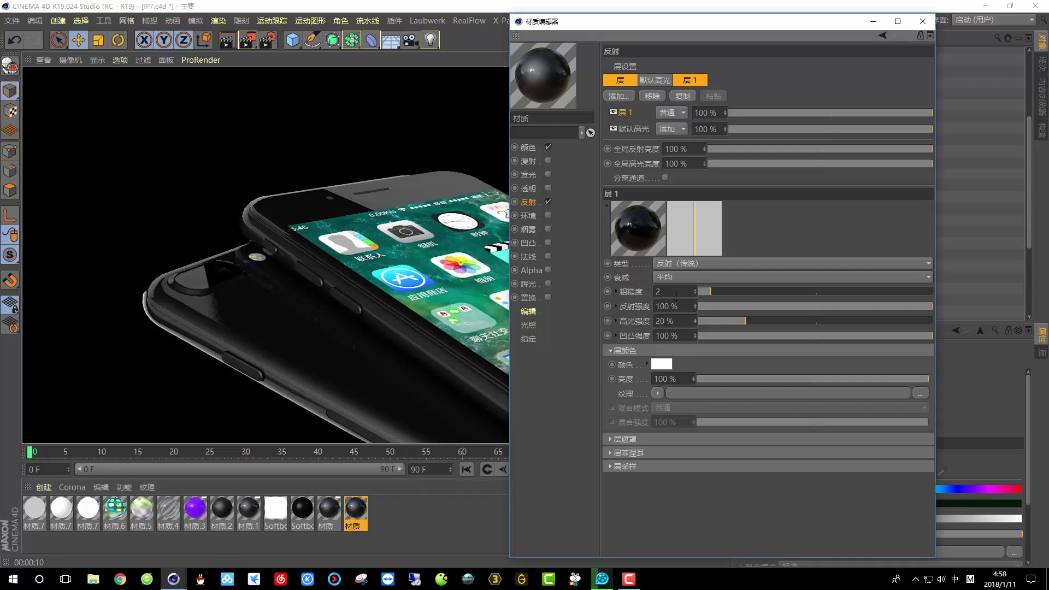
left_click(923, 21)
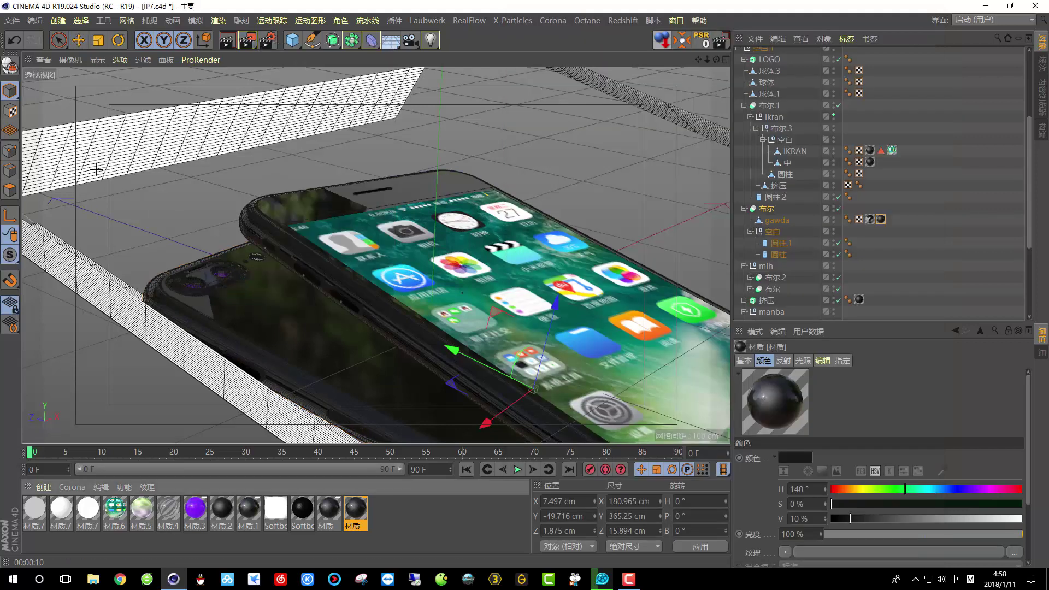
key("ctrl+r")
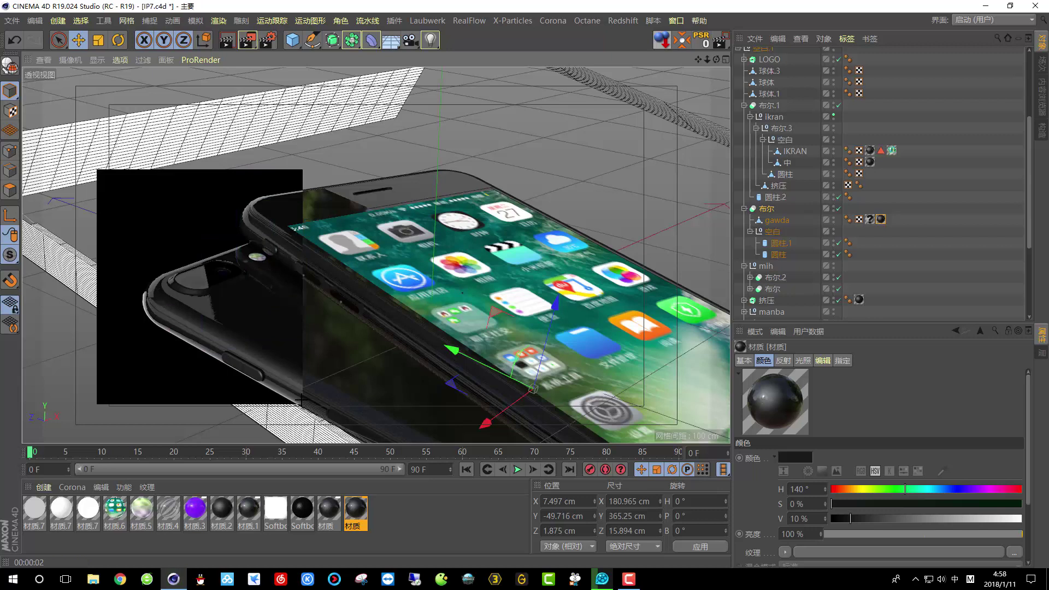
Examine the iPhone7 Plus reference image on the desktop wallpaper and return to CINEMA 4D
left_click(987, 5)
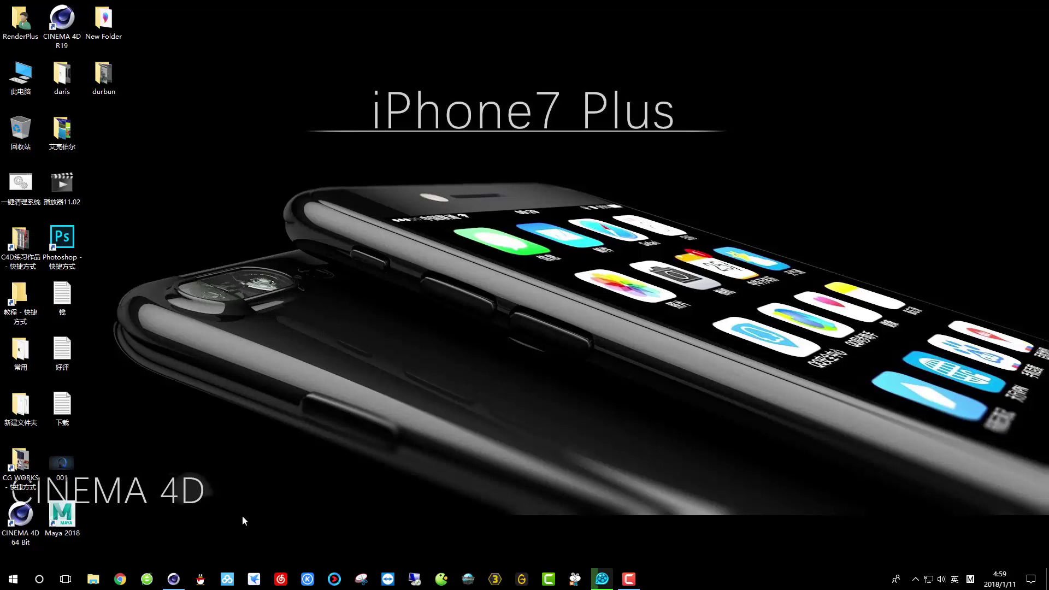
left_click(173, 579)
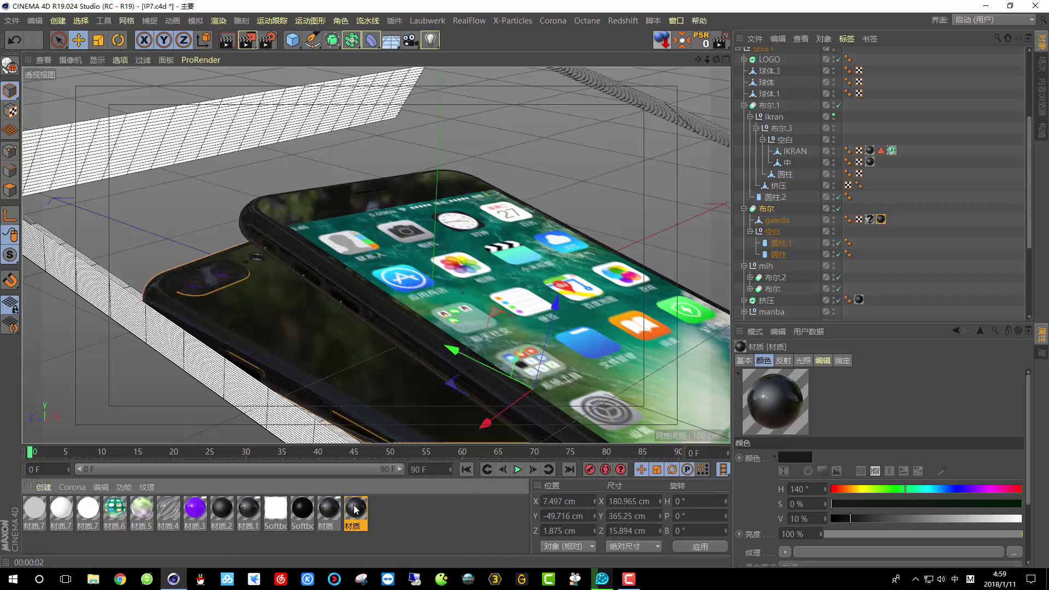
Replace the duplicated material on gawda with the original 材质 and delete the leftover missing-material texture tag
key("Delete")
left_click_drag(331, 505, 881, 220)
left_click(874, 220)
key("Delete")
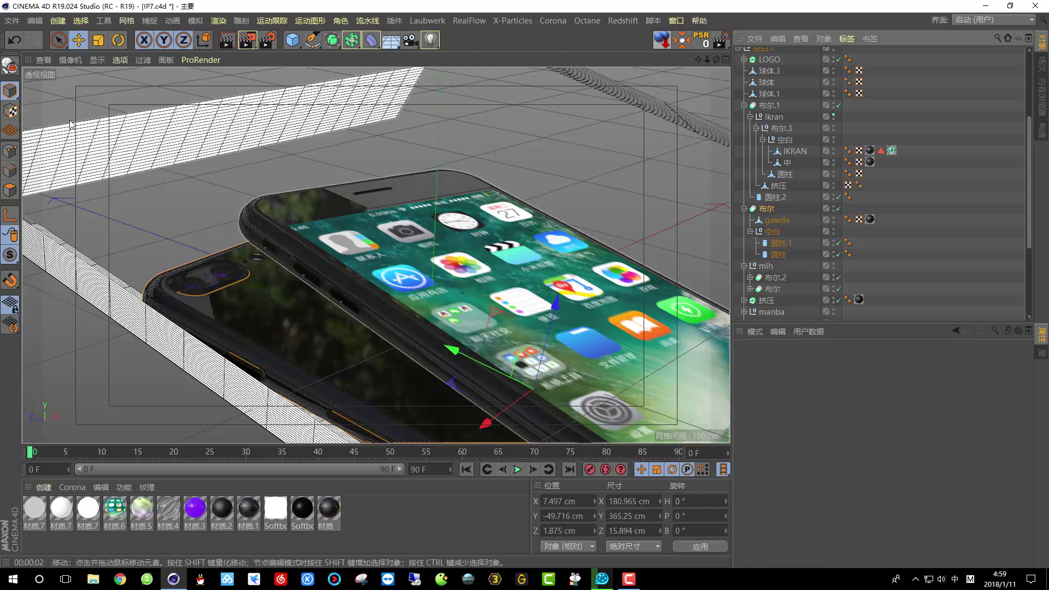
Render a region over the rear phone and collapse light plane group 空白.2 in the object list
left_click(227, 40)
left_click(307, 68)
left_click_drag(138, 172, 340, 444)
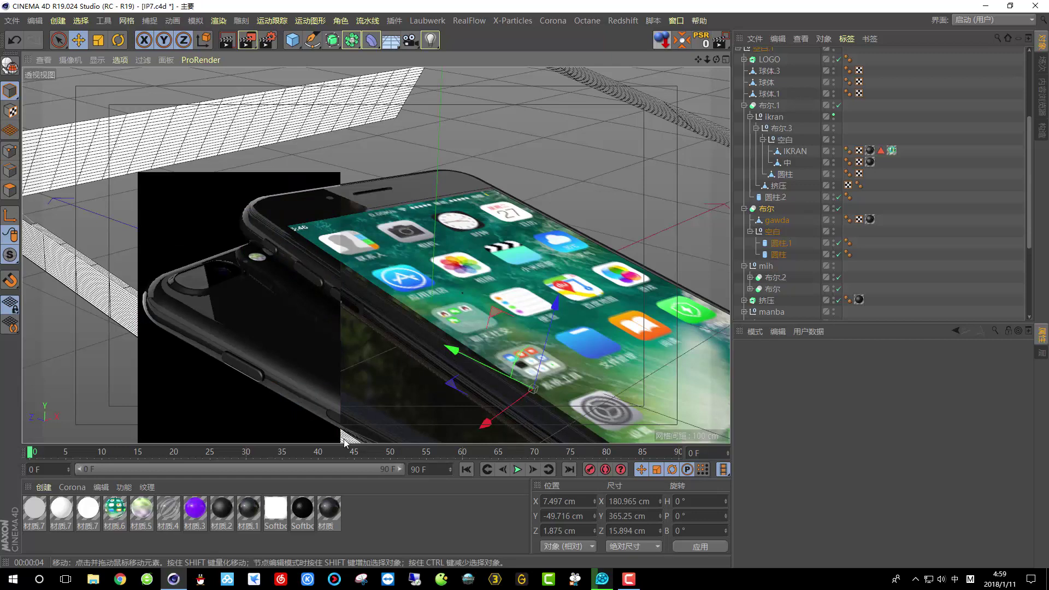
scroll(814, 93, "up", 5)
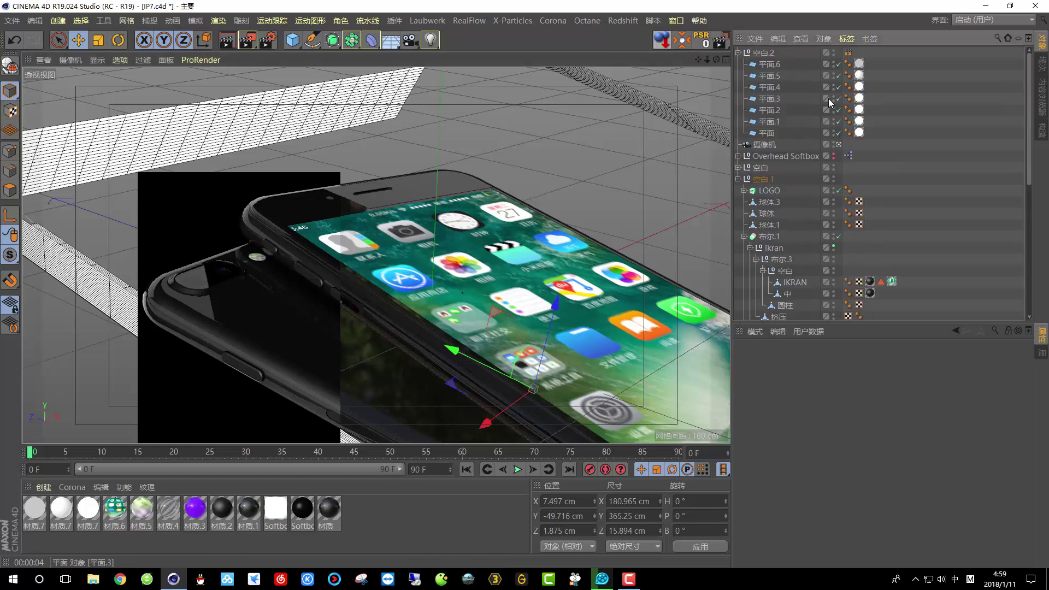
left_click(739, 52)
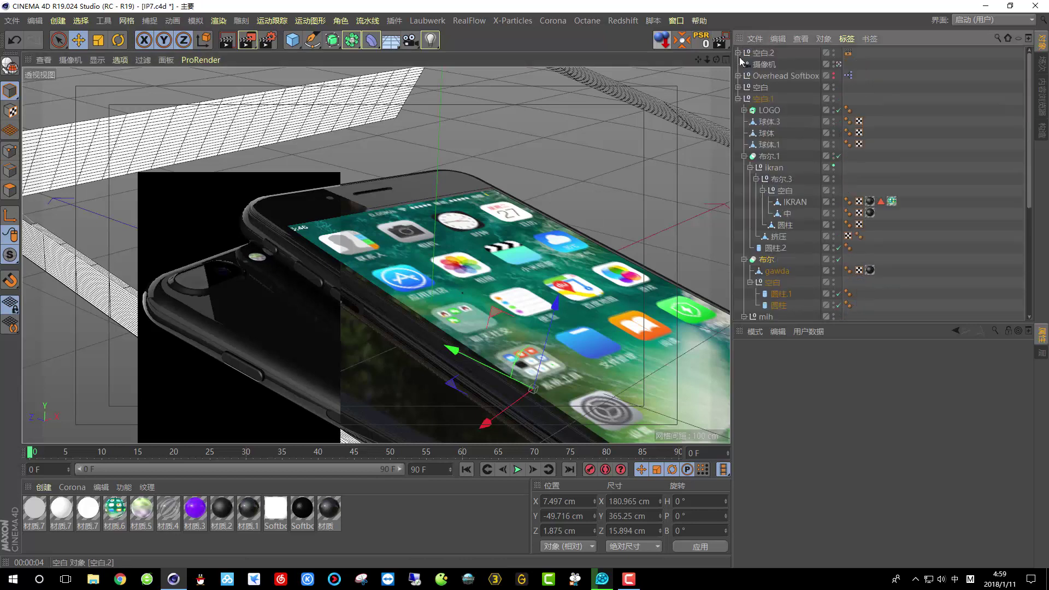
Leave the scene camera, move in on the rear phone's camera module and hide its glass cover 挤压.2 in the editor
left_click(839, 64)
scroll(281, 342, "up", 5)
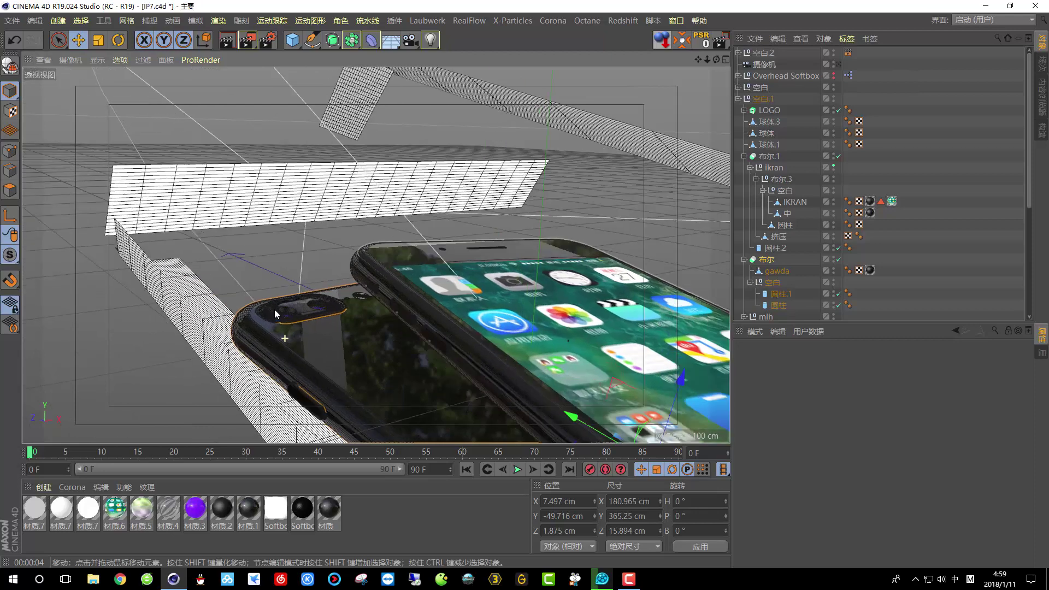
scroll(276, 310, "up", 6)
left_click_drag(340, 341, 424, 214, "alt")
left_click(369, 266)
left_click(386, 267)
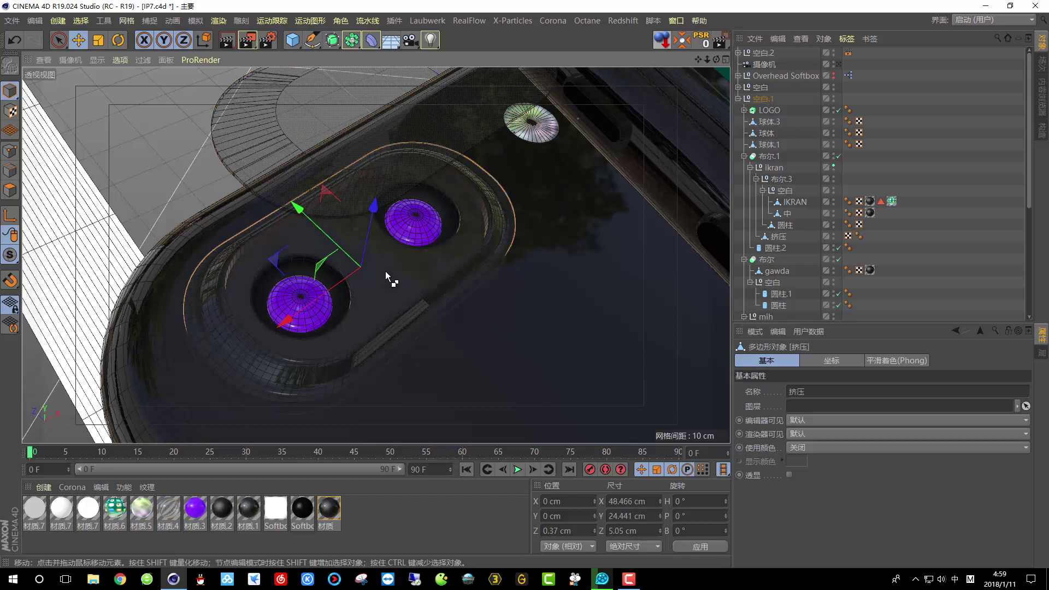
key("ctrl+z")
key("ctrl+z")
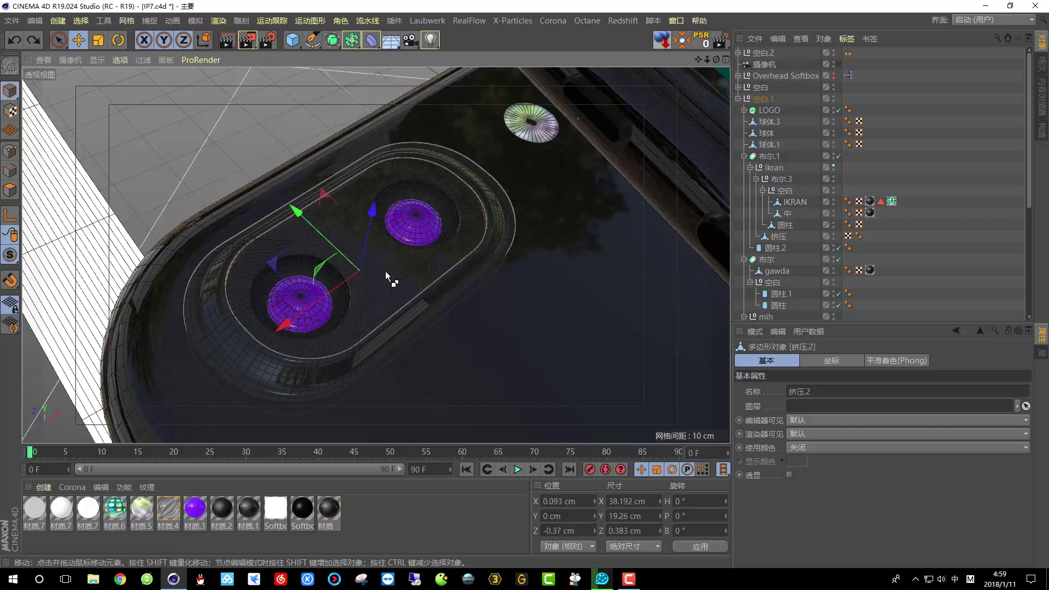
scroll(818, 273, "down", 5)
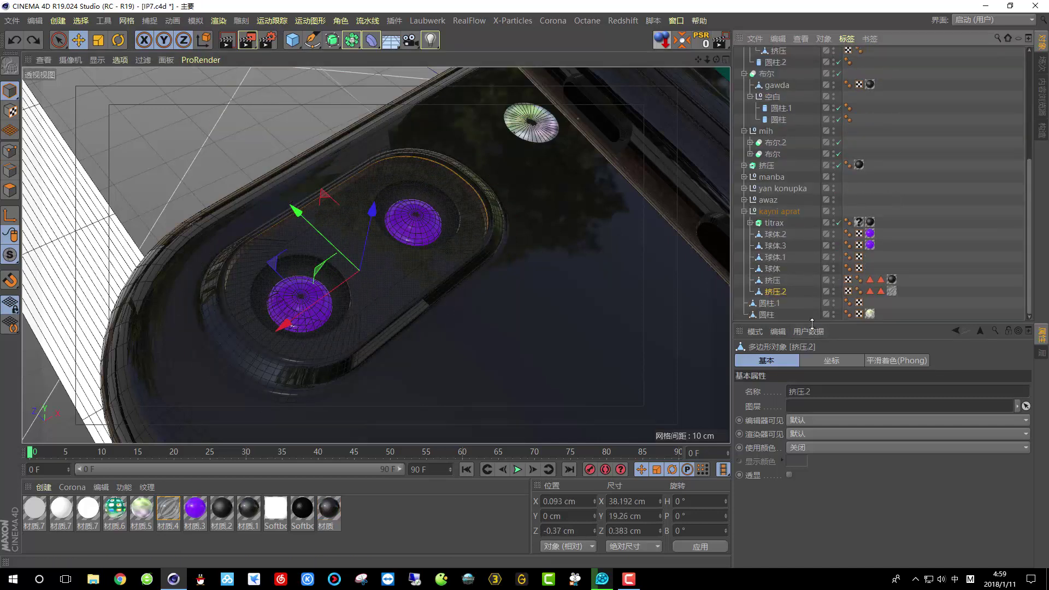
left_click_drag(816, 325, 822, 416)
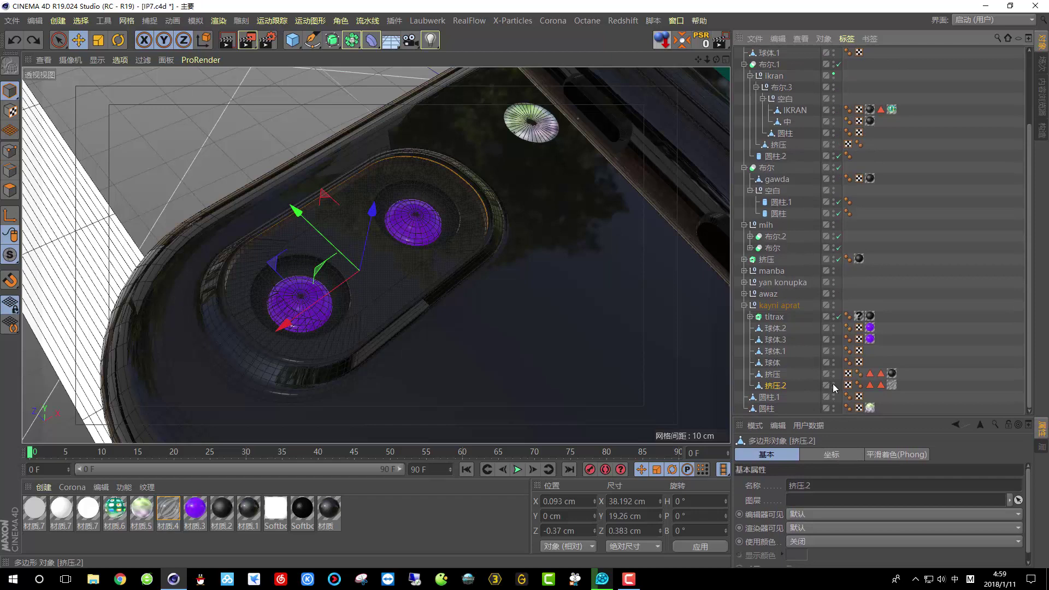
double_click(833, 384)
Apply 材质.4 to the lens objects 球体 and 球体.1 in the rear phone's camera module
left_click(319, 291)
scroll(298, 301, "up", 8)
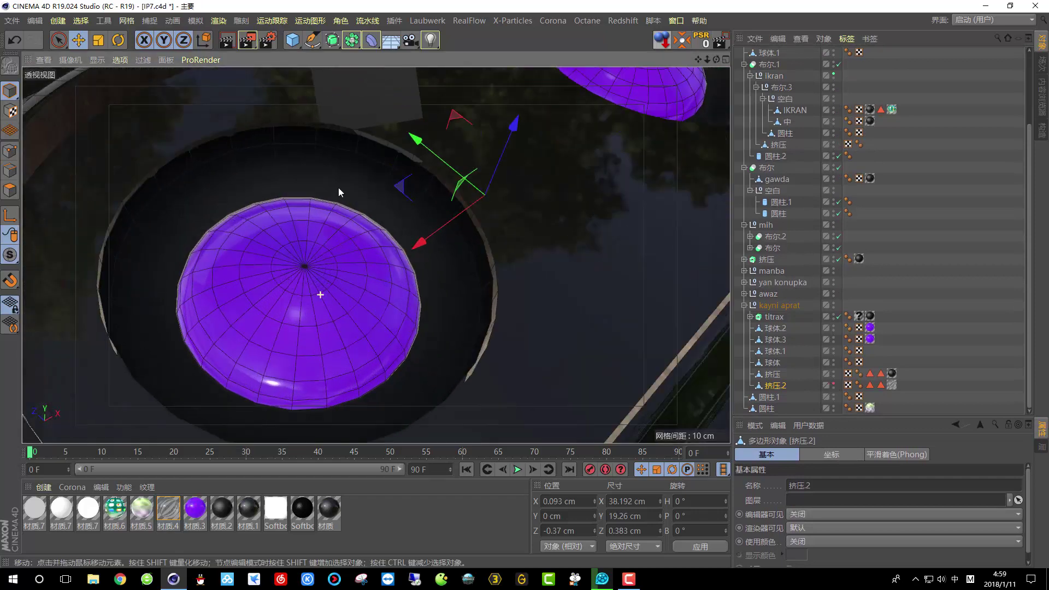
mouse_move(340, 172)
left_mouse_down("alt")
mouse_move(350, 179)
mouse_move(336, 157)
left_mouse_up("alt")
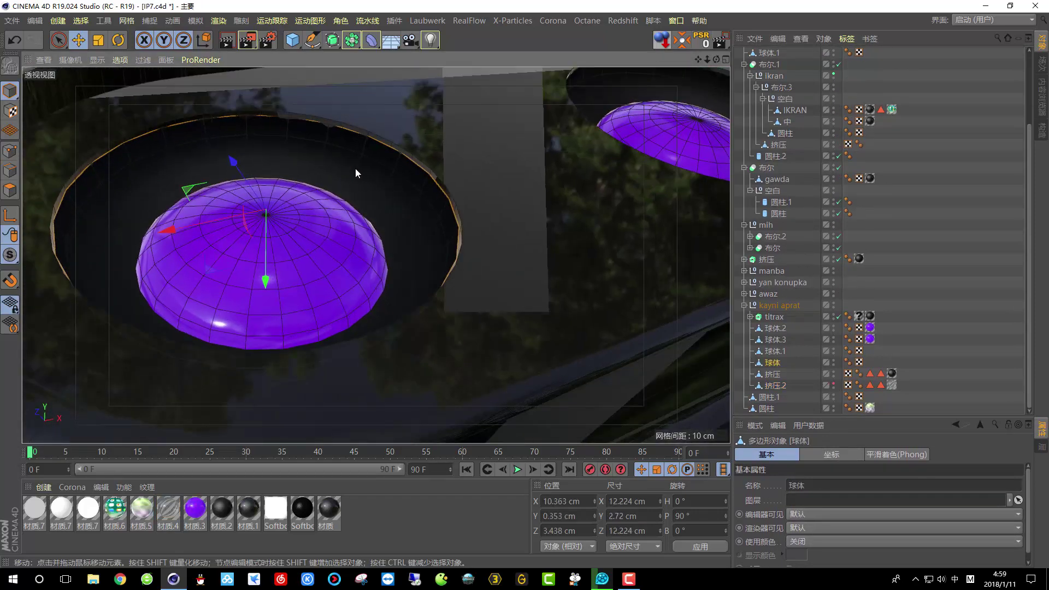
left_click_drag(382, 209, 634, 81)
Put the camera bump 挤压 into polygon mode and show the cover 挤压.2 in the editor again
left_click(471, 238)
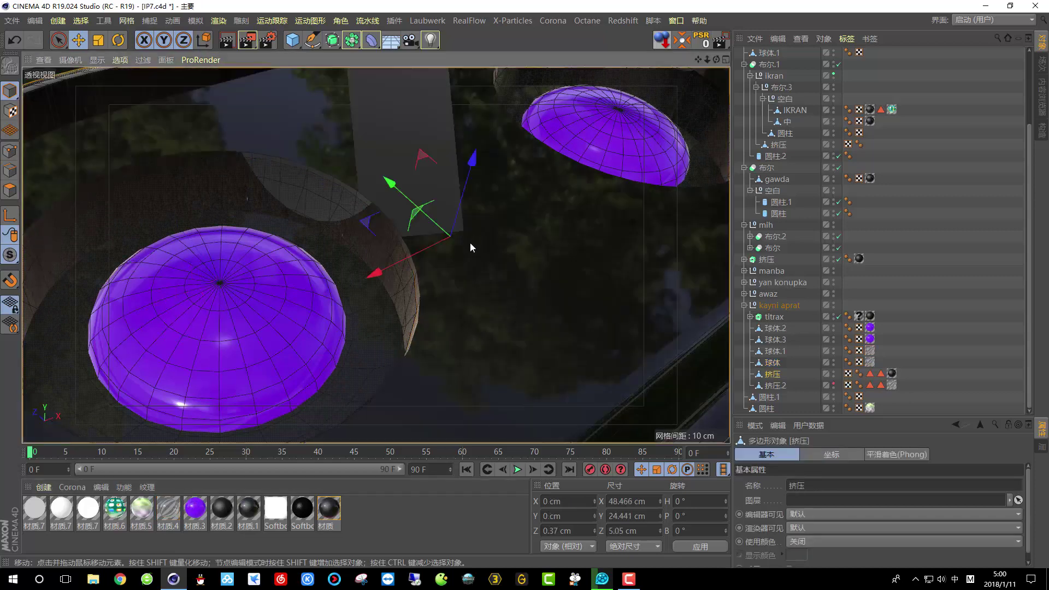
scroll(470, 248, "down", 5)
left_click(10, 190)
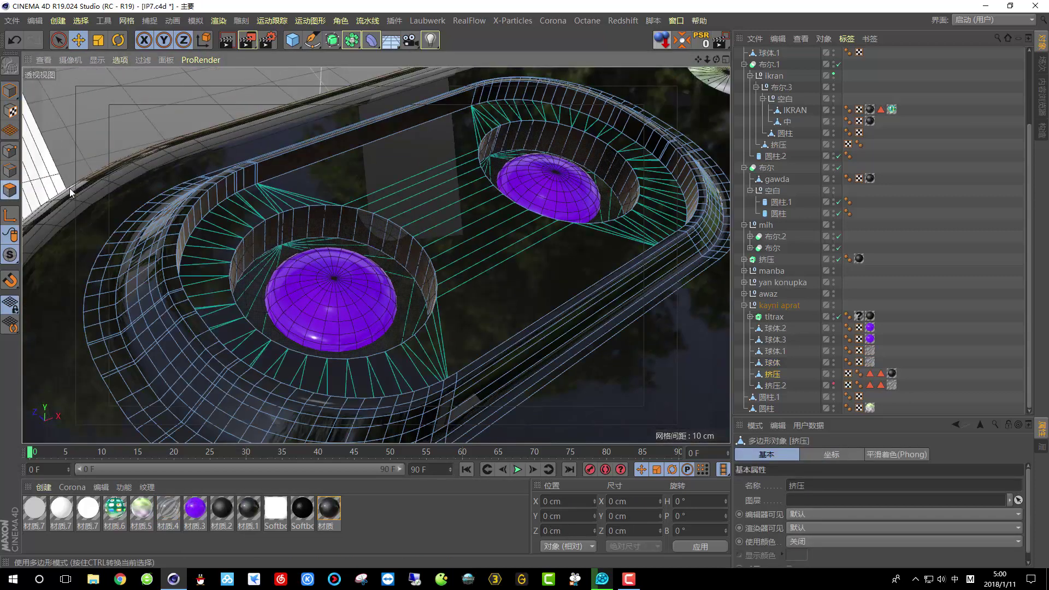
left_click(81, 20)
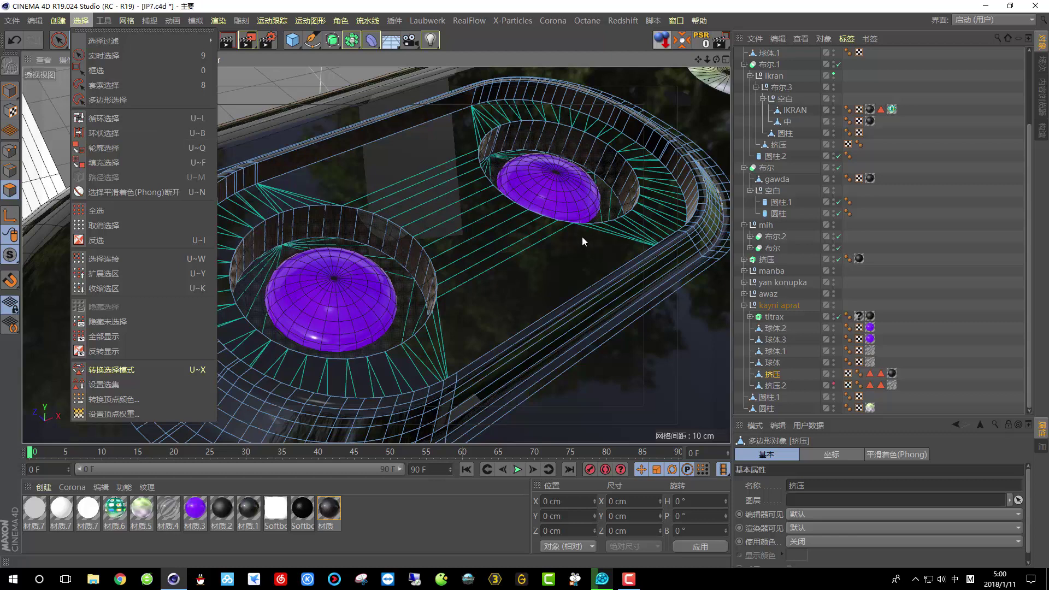
left_click(835, 384)
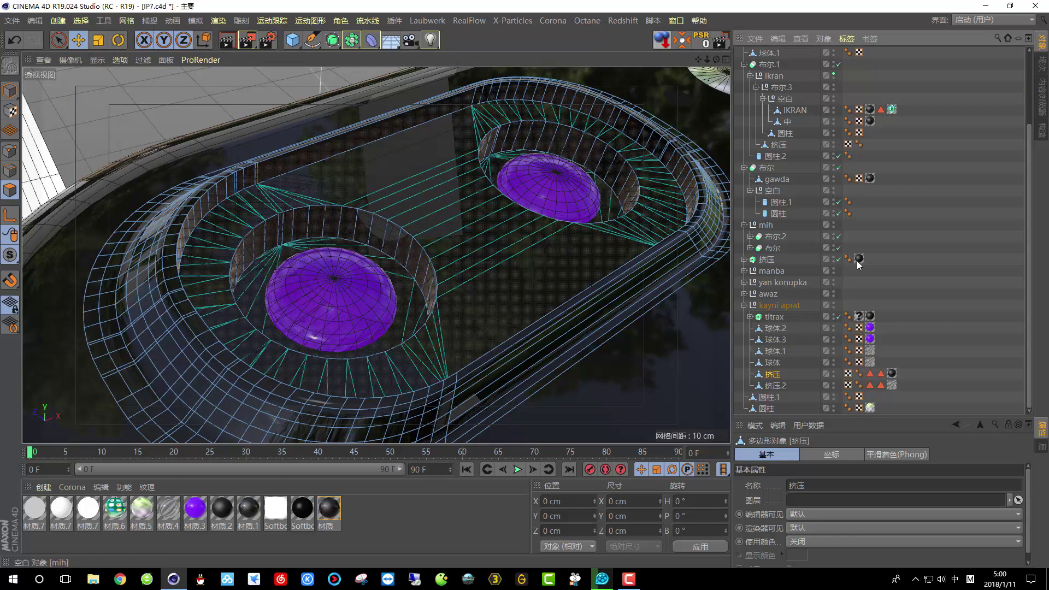
Return to the scene camera and render a region around the rear phone's camera module
scroll(852, 246, "up", 3)
left_click(839, 65)
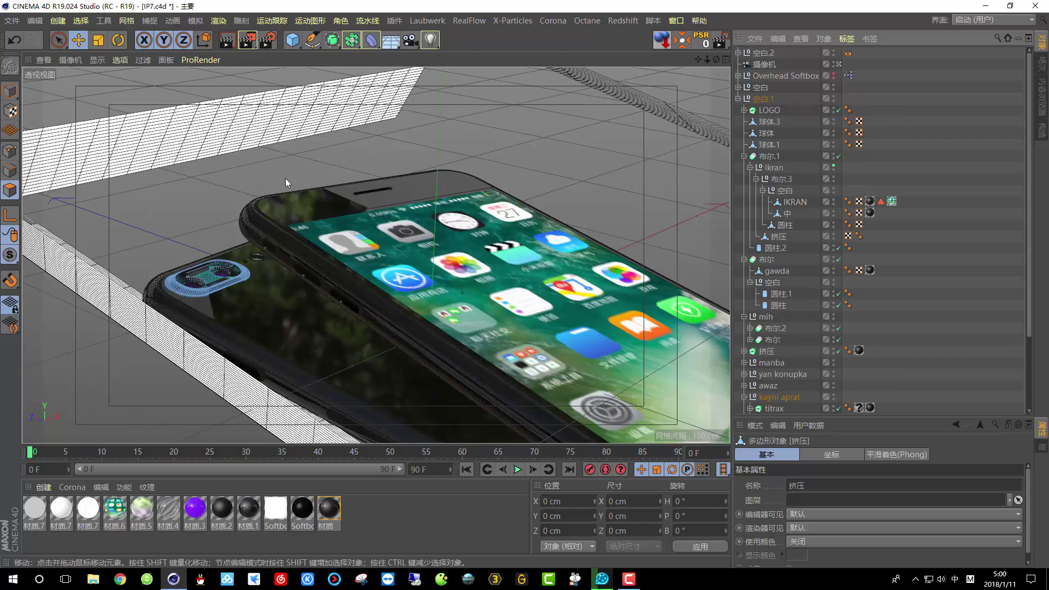
left_click(247, 41)
left_click(284, 55)
left_click_drag(128, 187, 275, 335)
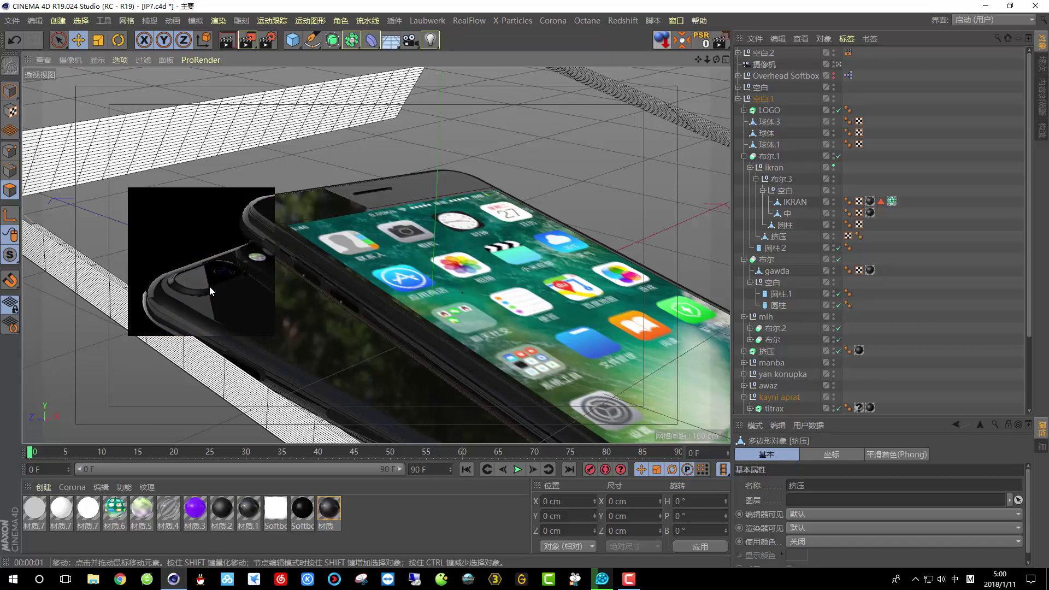
Tint the transparency colour of 材质.4 a pale cyan with hue 185° and saturation 9%
double_click(176, 506)
left_click_drag(308, 37, 640, 49)
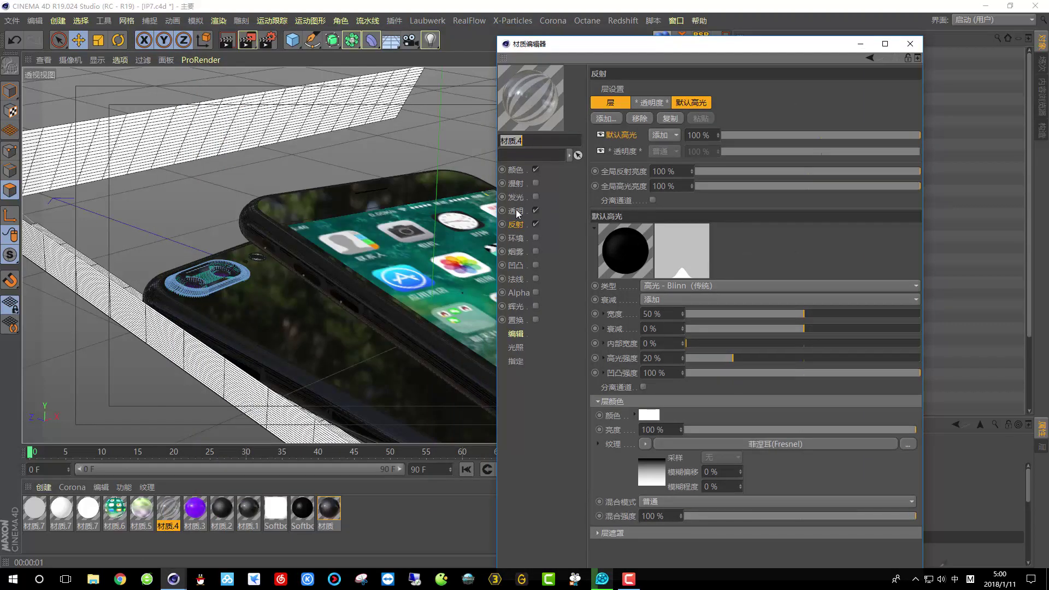
left_click(517, 211)
left_click(814, 119)
left_click(736, 135)
left_click(722, 136)
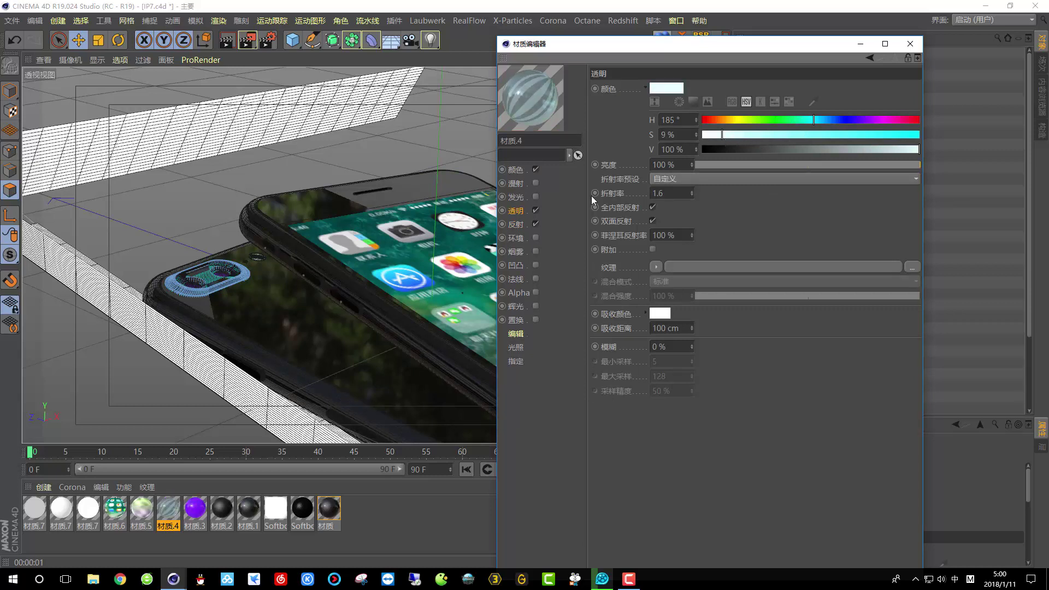
Set the refraction index of 材质.4 to 1.55
left_click(673, 197)
type("1.55")
key("Return")
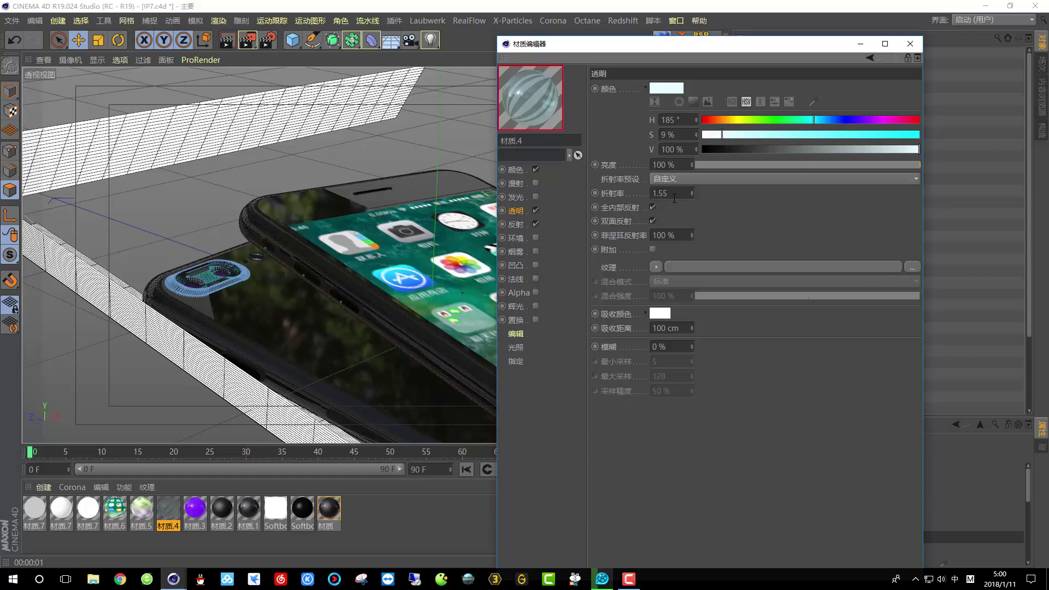
Render a region over the rear phone's upper corner to check the glass, and close the material editor
left_click(264, 48)
left_click(268, 54)
left_click_drag(94, 223, 276, 354)
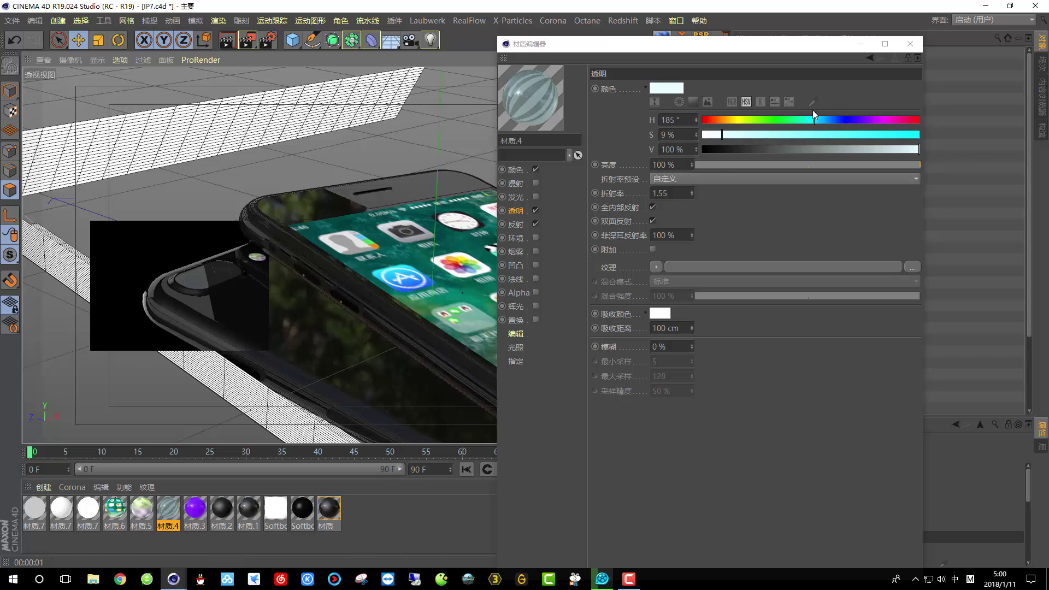
left_click(910, 43)
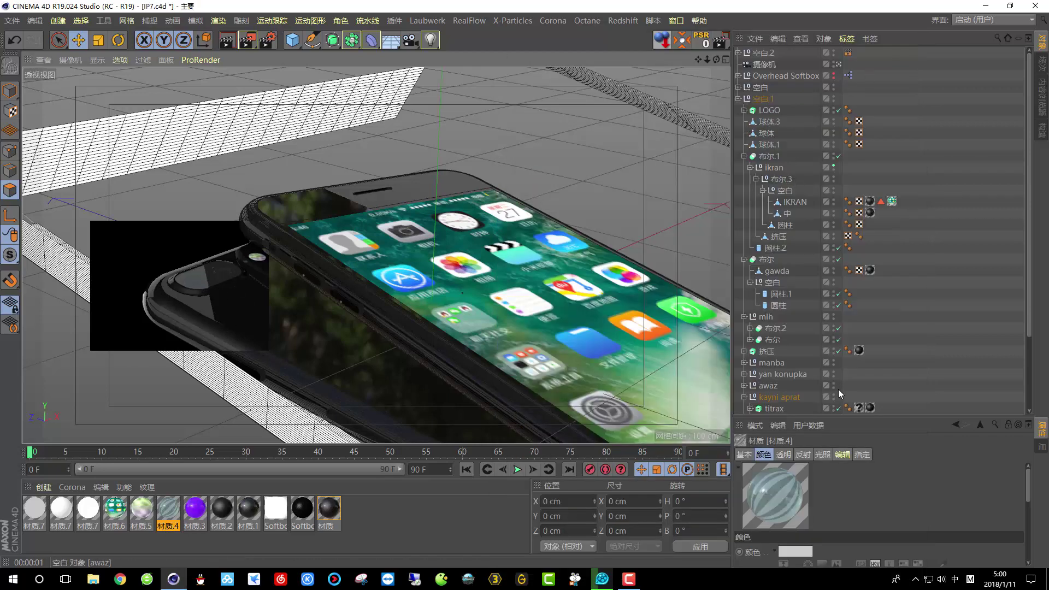
Leave the camera view and try applying 材质.4 directly to the larger lens area in the viewport
left_click(838, 62)
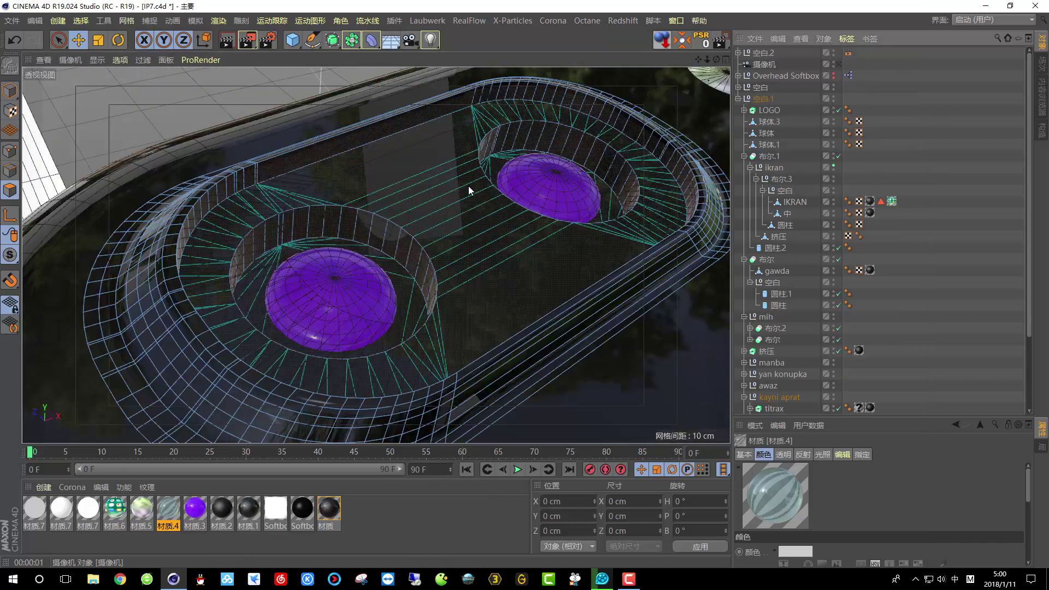
left_click(325, 306)
left_click_drag(168, 508, 321, 326)
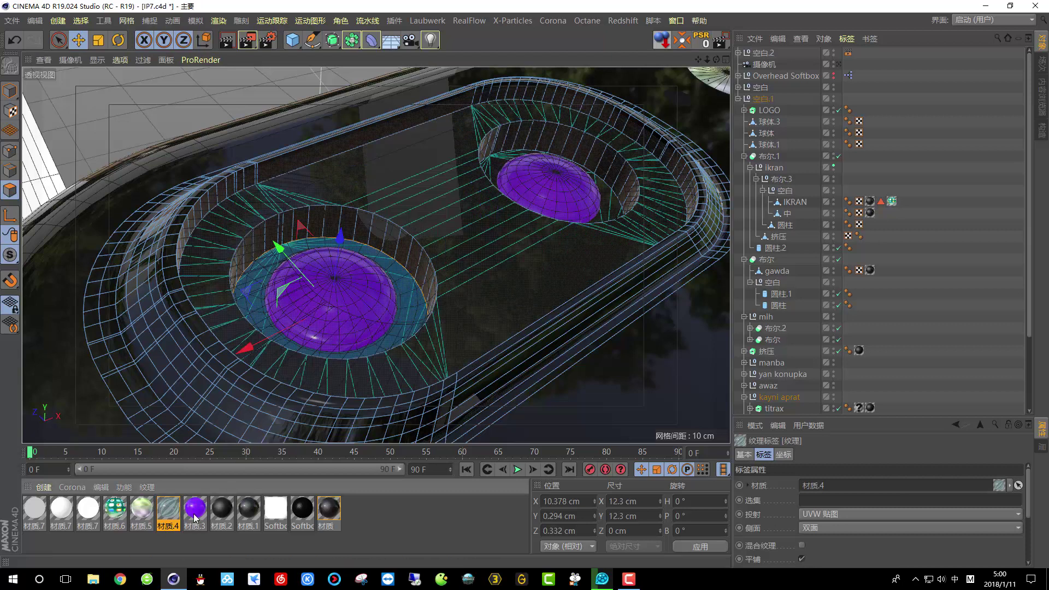
left_click(335, 310)
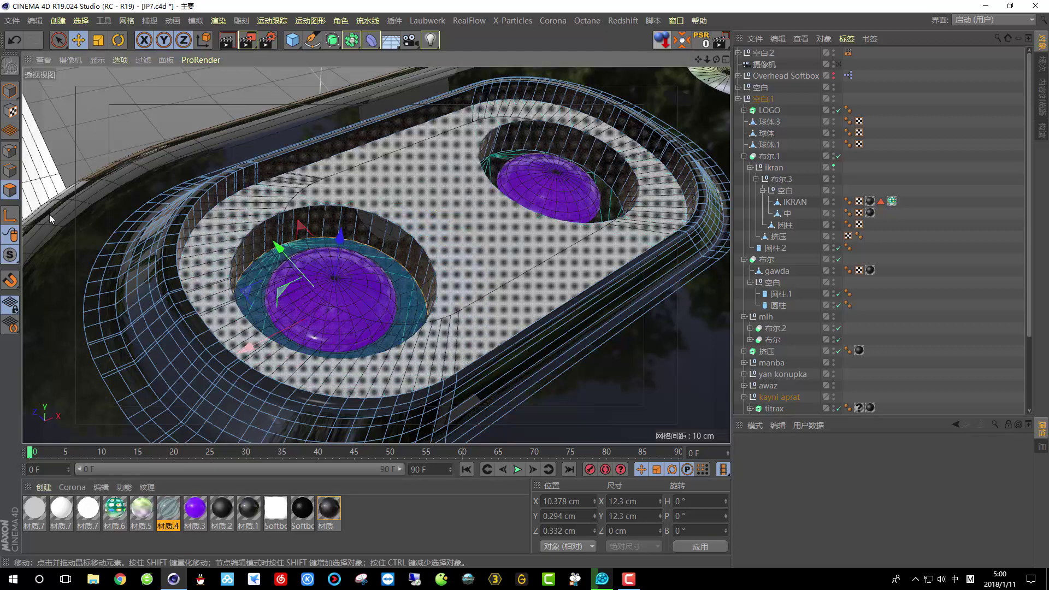
left_click(339, 327)
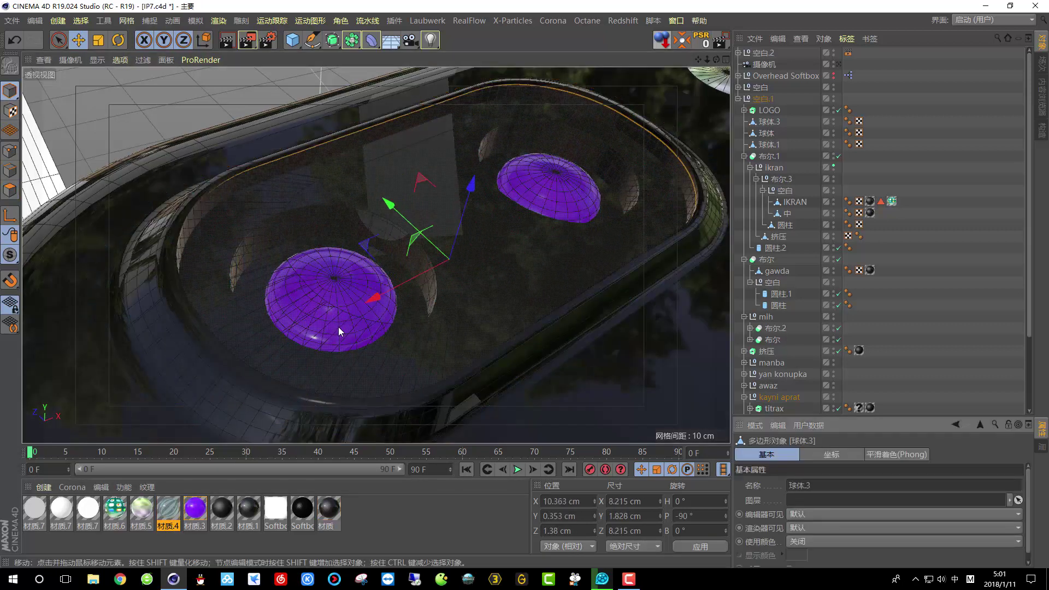
Turn on the editor visibility of 挤压.2 and replace the purple materials on 球体.2 and 球体.3 with 材质.4
left_click(452, 257)
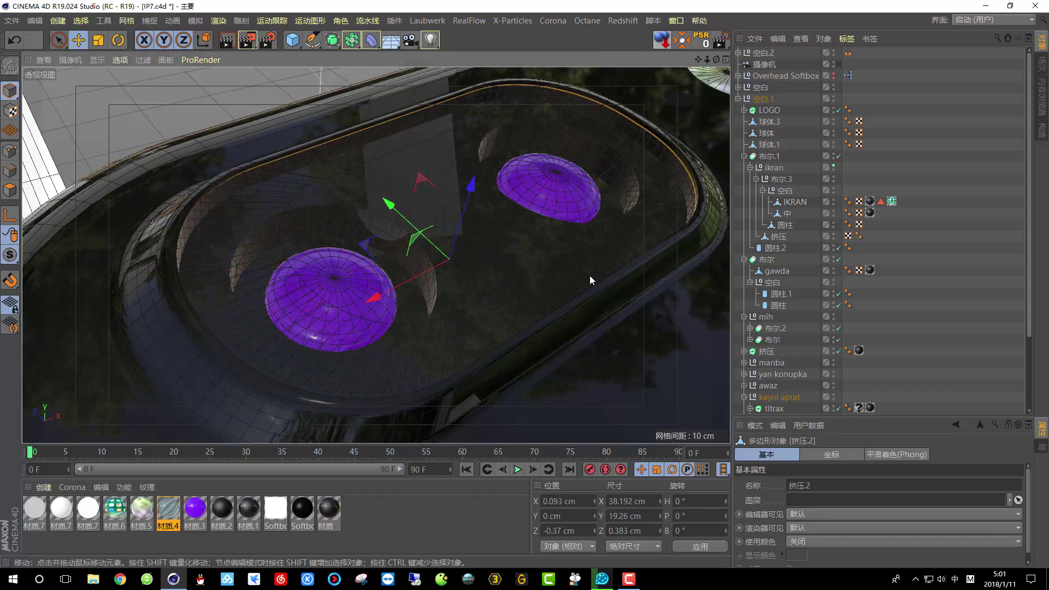
scroll(802, 374, "down", 3)
left_click(835, 383)
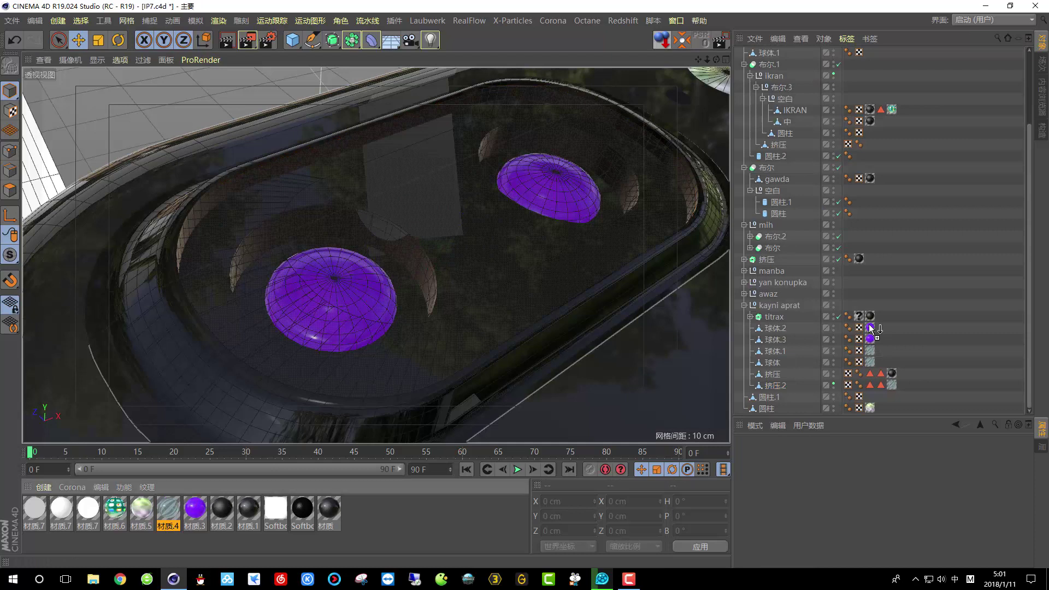
left_click_drag(869, 363, 870, 328, "ctrl")
left_click_drag(173, 512, 870, 339)
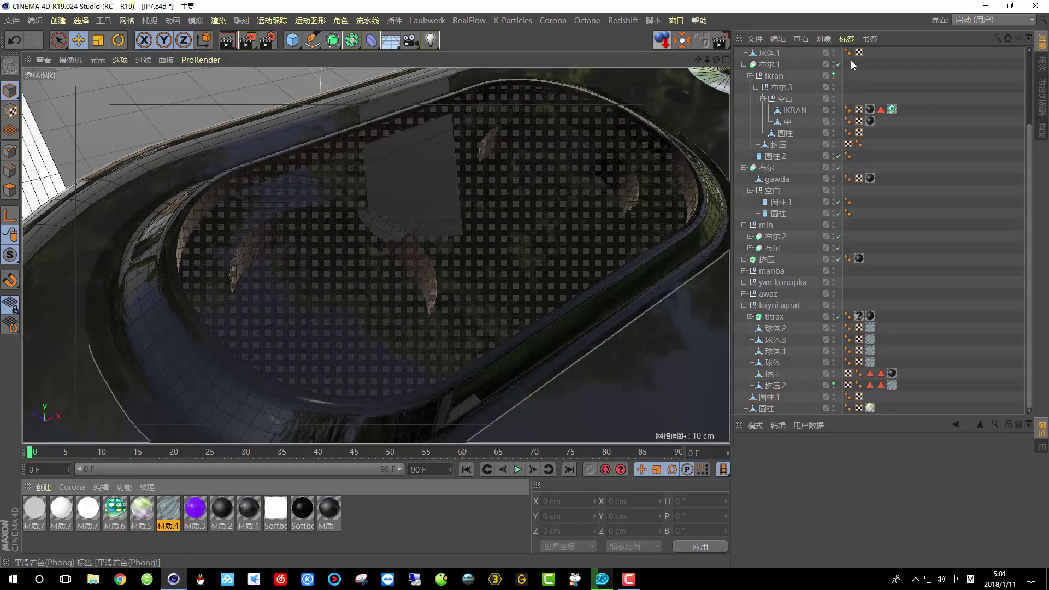
Return to the scene camera and render regions over the rear phone's lenses and side edge
scroll(847, 67, "up", 3)
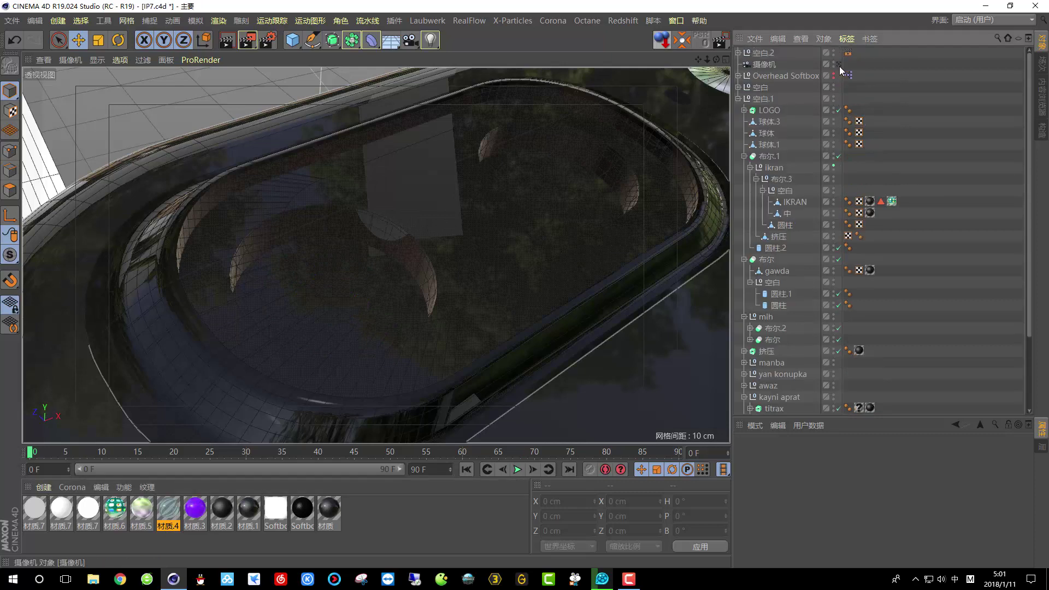
left_click(839, 64)
left_click_drag(247, 40, 281, 62)
left_click(282, 62)
left_click_drag(136, 198, 250, 331)
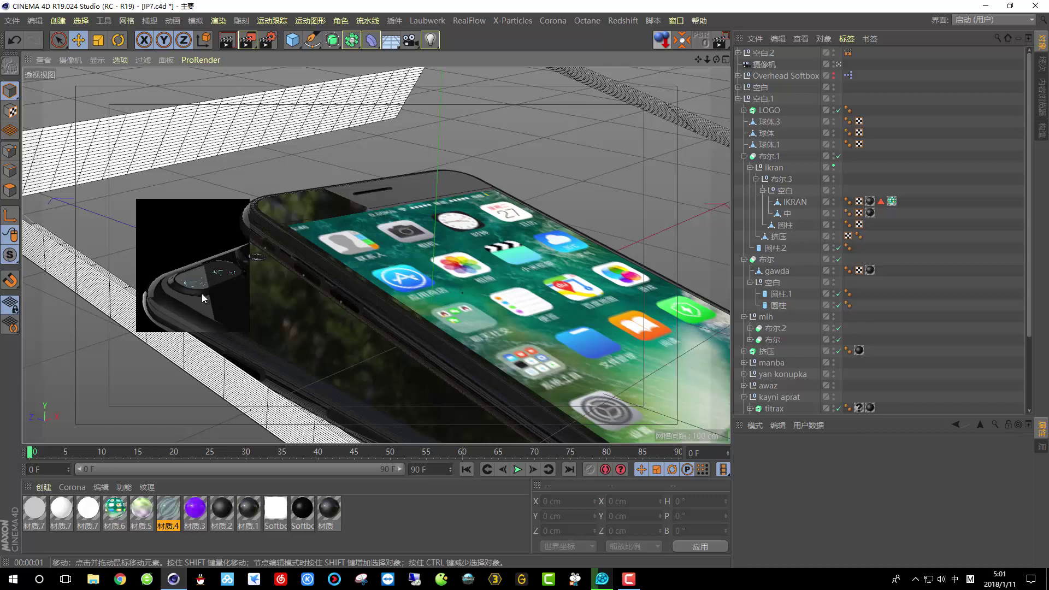
left_click(248, 40)
left_click(282, 62)
left_click_drag(113, 180, 262, 395)
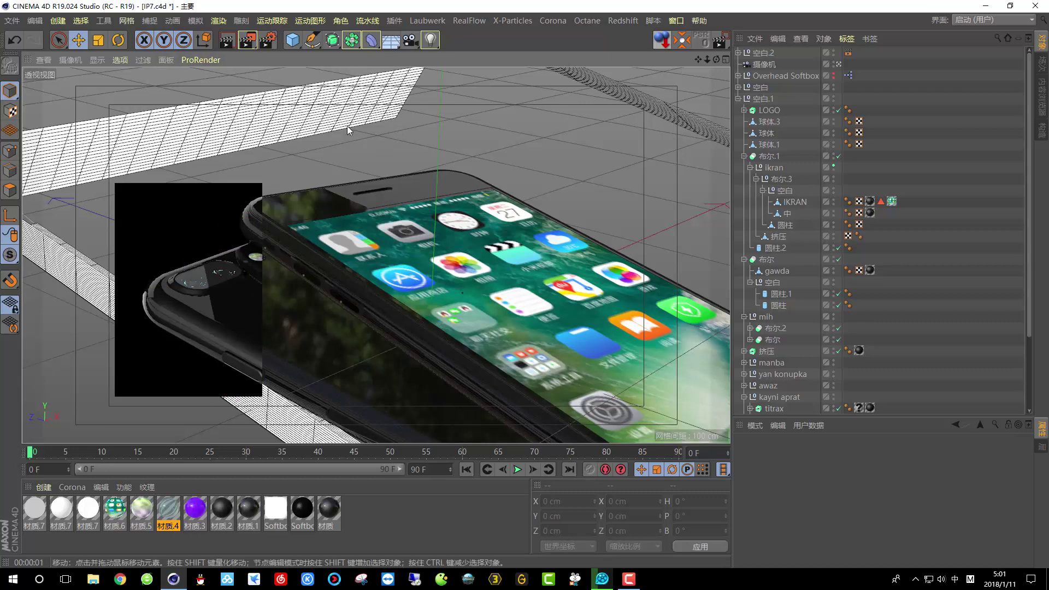
Collapse group 空白.1 and move the front phone group 空白 about 24 cm along its Y axis
left_click(372, 206)
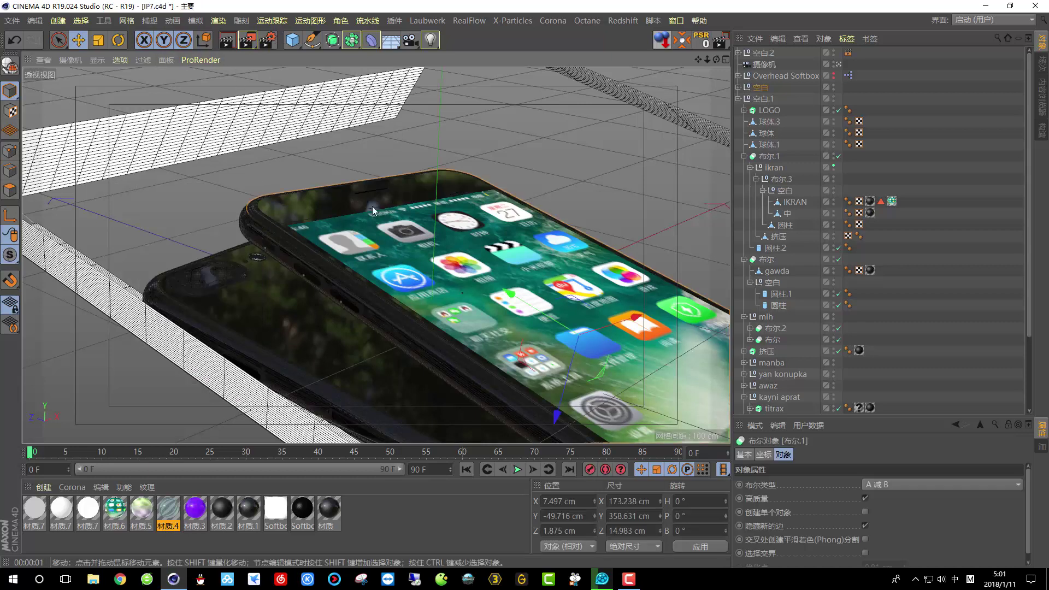
left_click(739, 99)
left_click(761, 87)
left_click_drag(503, 322, 510, 294)
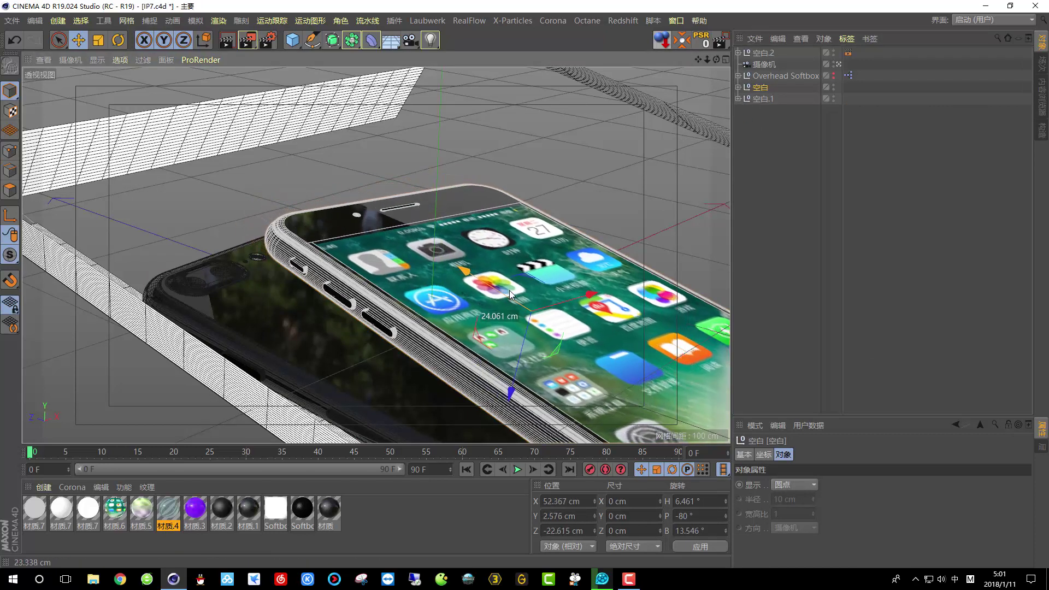
Render a region where the two phones overlap and shift group 空白 about 4 cm back along its Y axis
left_click(247, 40)
left_click(293, 63)
left_click_drag(99, 170, 327, 399)
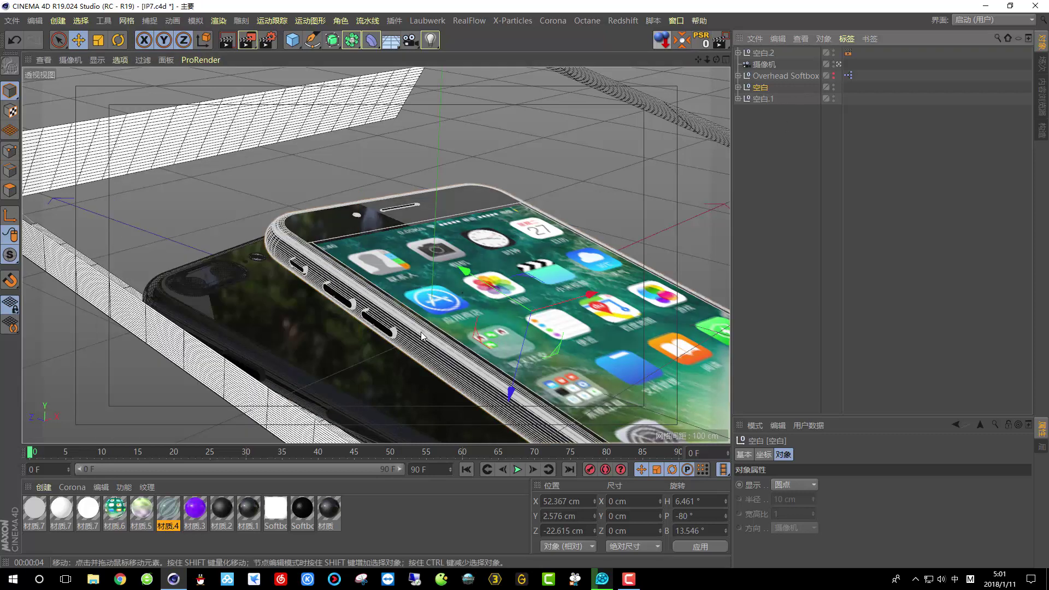
left_click_drag(502, 297, 508, 301)
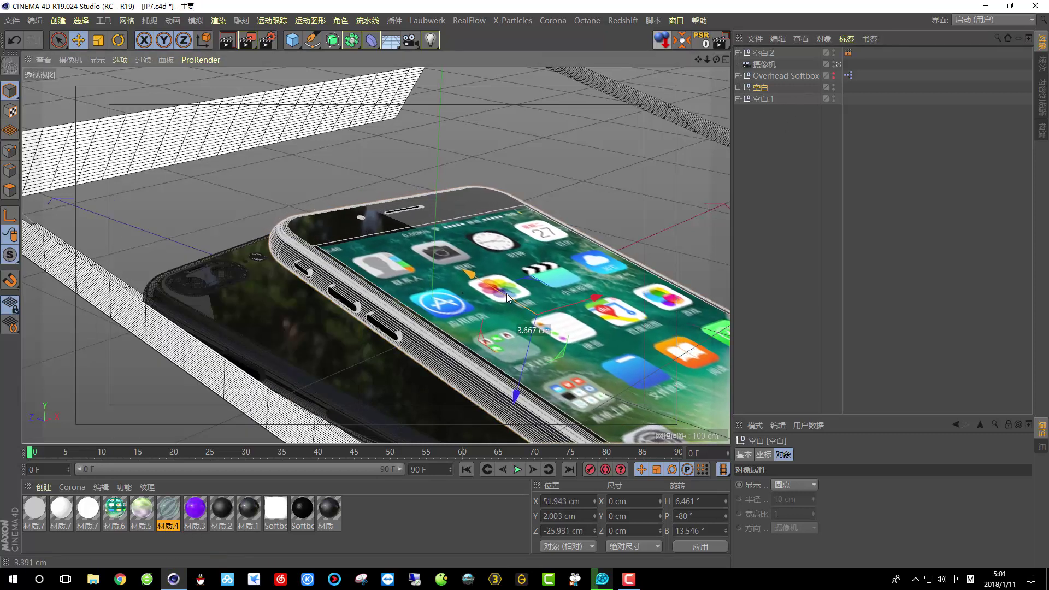
Render the view and a region around the phones' overlap, and save the scene file
left_click(228, 41)
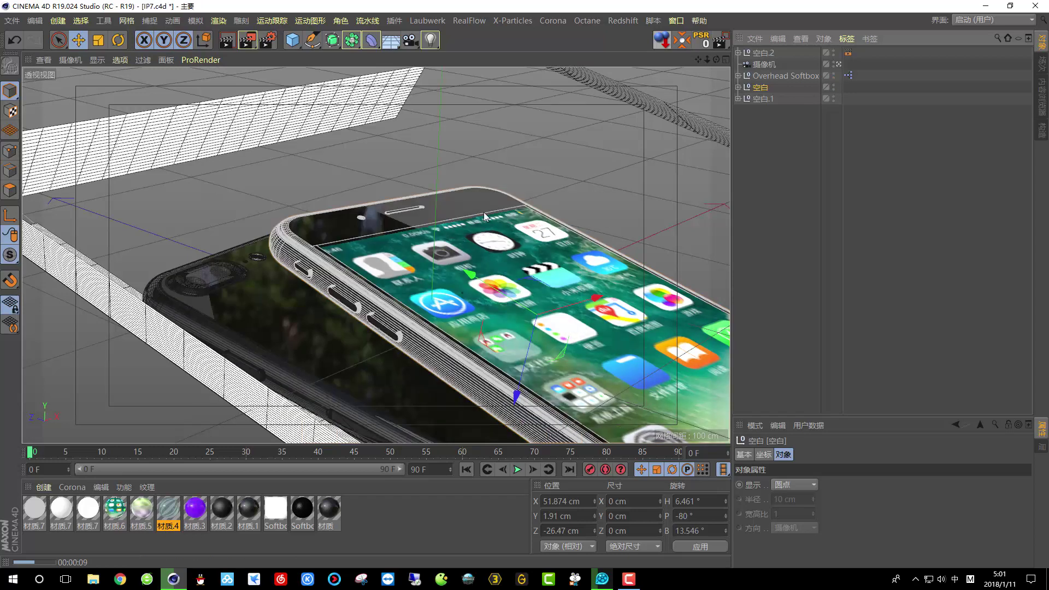
left_click_drag(228, 40, 307, 73)
left_click_drag(183, 235, 350, 395)
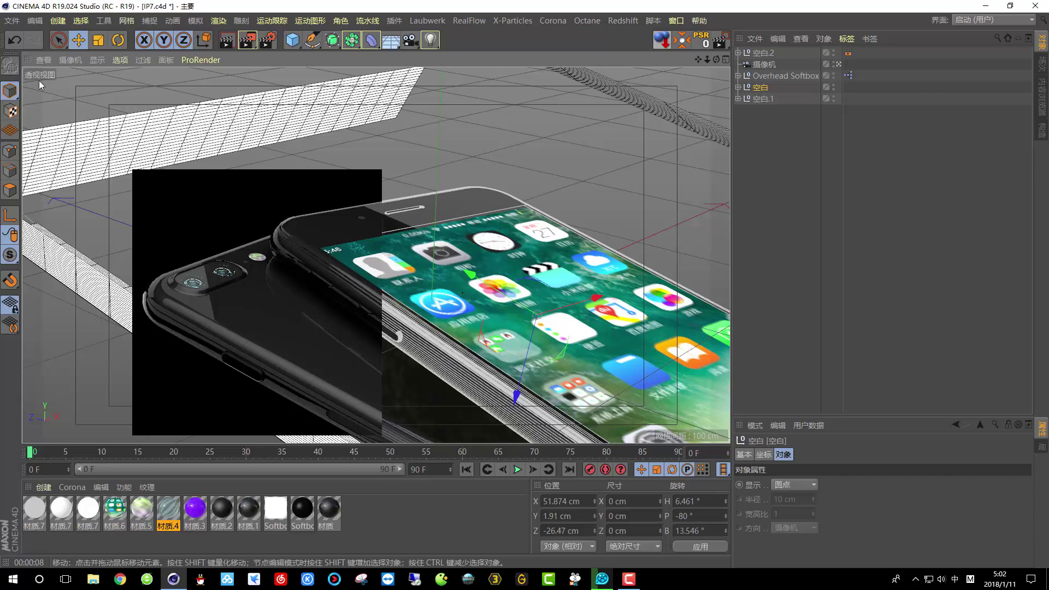
left_click(12, 20)
left_click(32, 131)
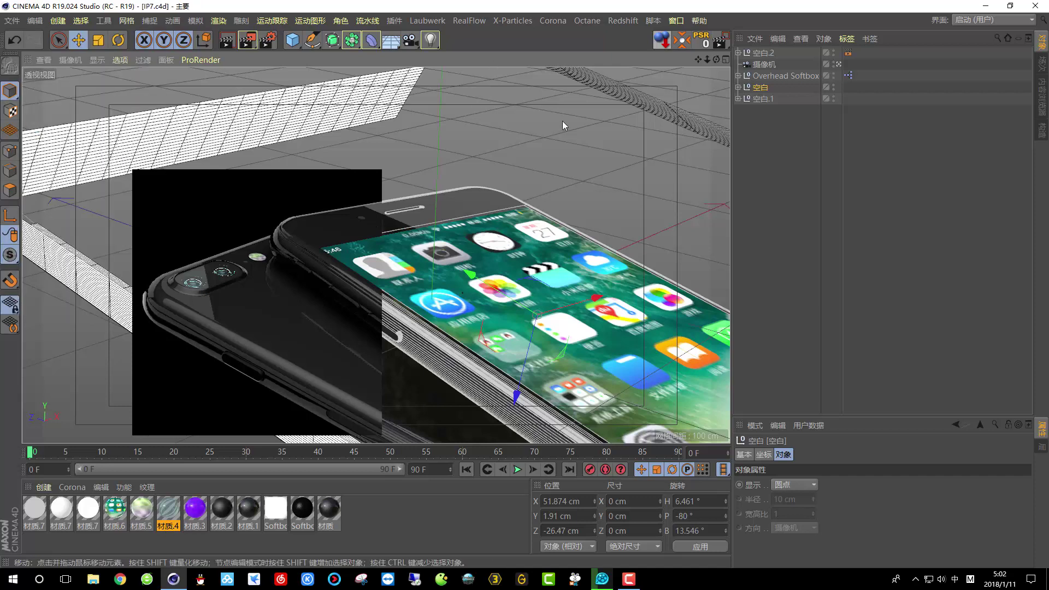
Widen the viewport and switch the renderer in the render settings to Physical (物理)
left_click_drag(734, 97, 813, 120)
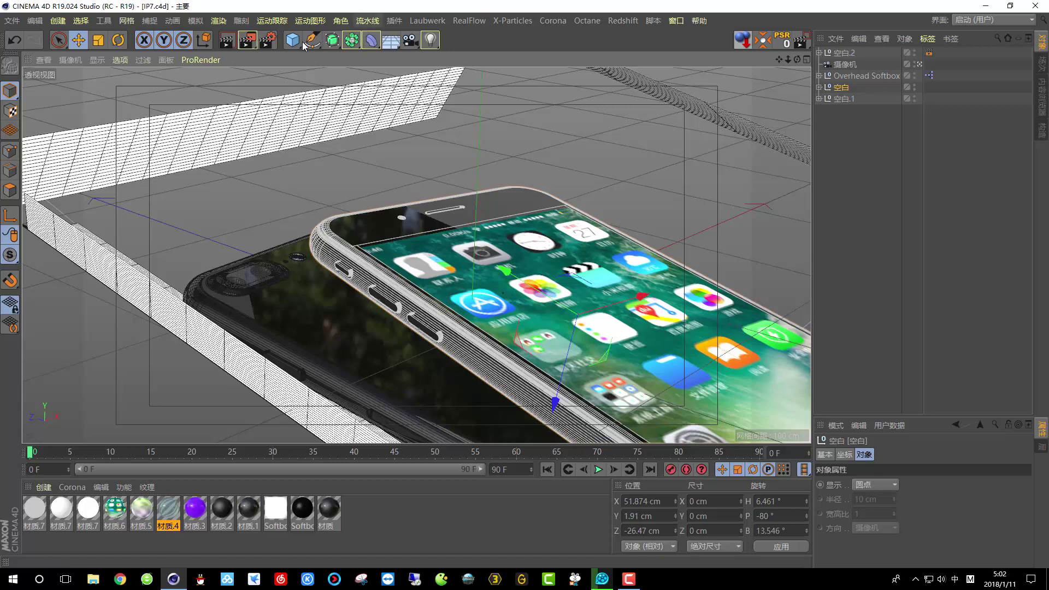
left_click(269, 40)
left_click(188, 92)
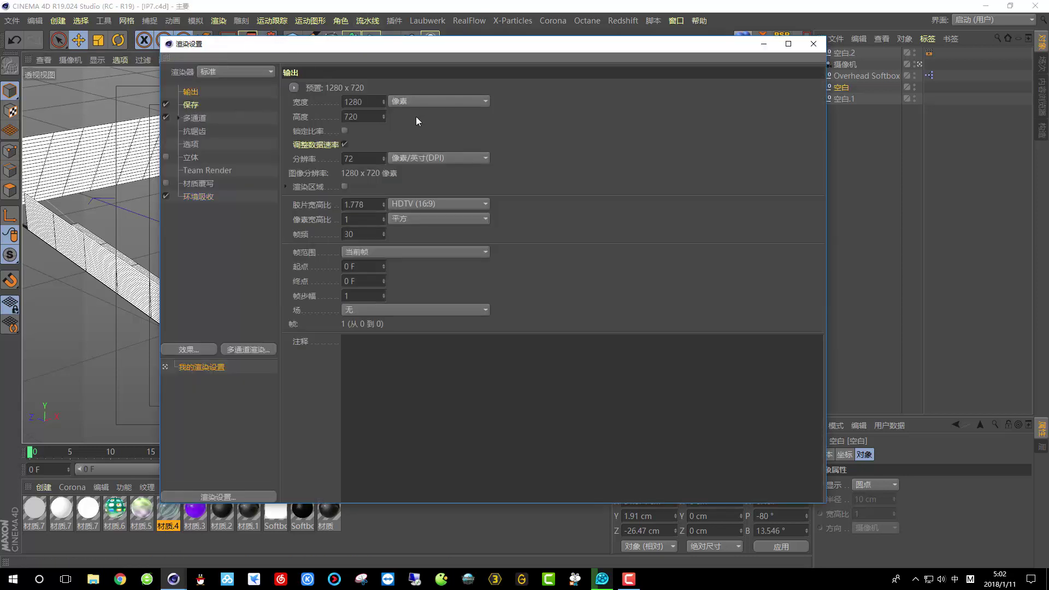
left_click(813, 44)
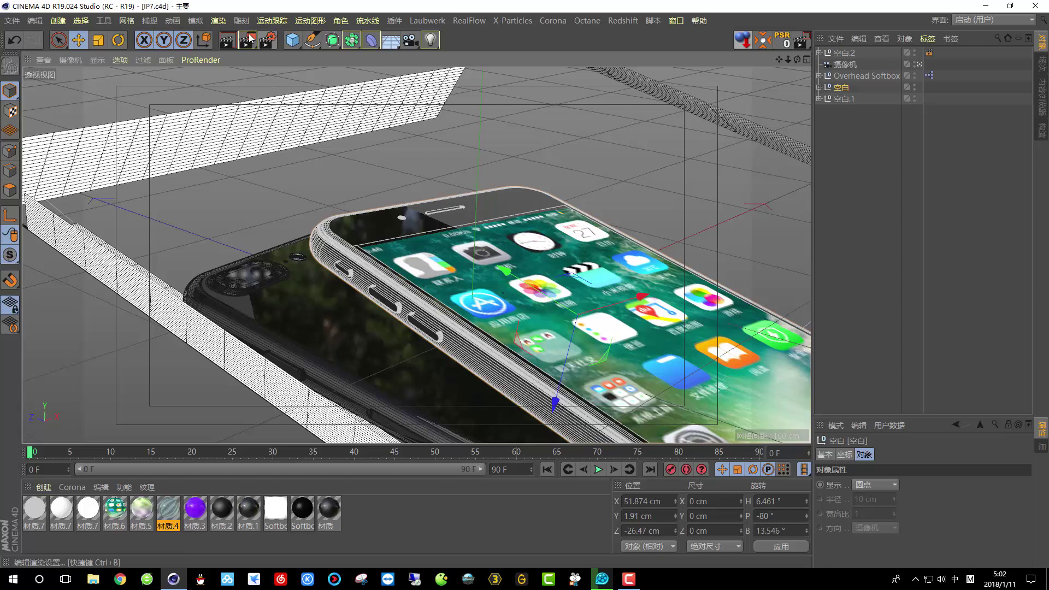
left_click(268, 39)
left_click(238, 72)
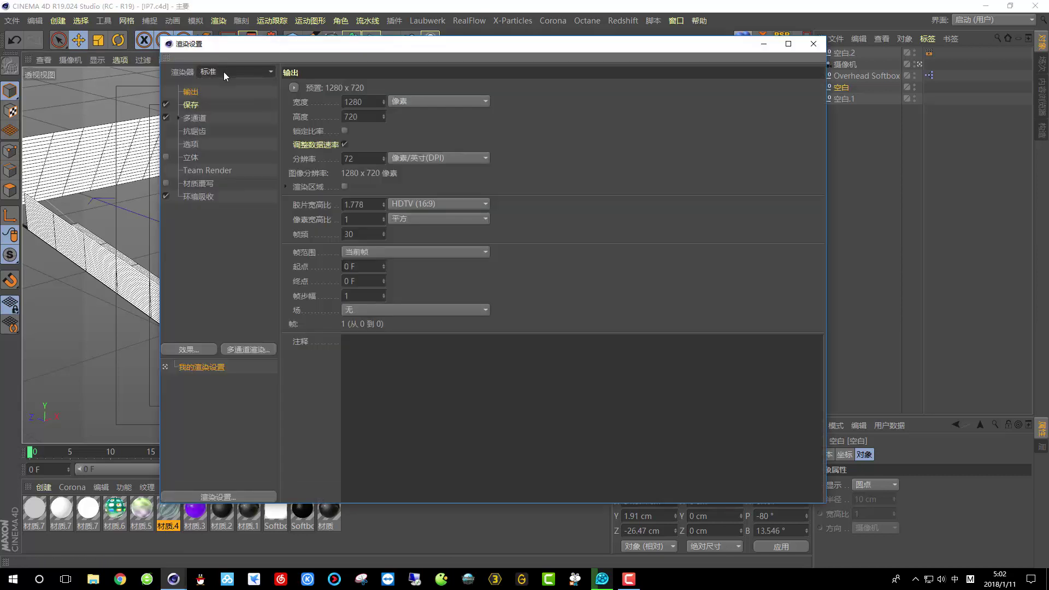
left_click(225, 101)
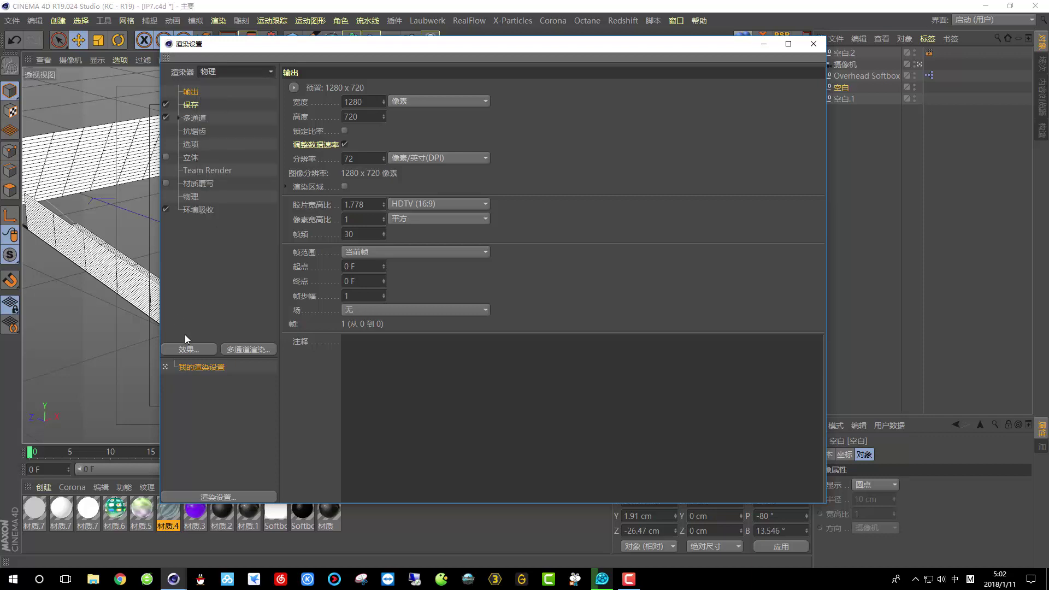
Add Global Illumination (全局光照) to the render settings, use irradiance cache (辐照缓存) for secondary bounces, and choose the sampling quality
left_click(189, 349)
left_click(249, 327)
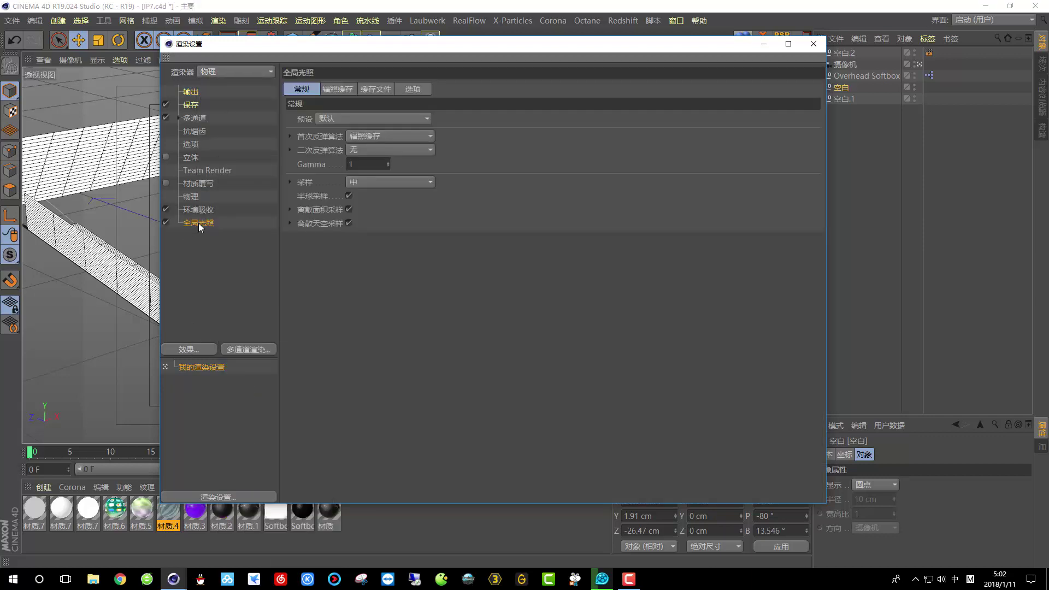
left_click(342, 119)
left_click(343, 116)
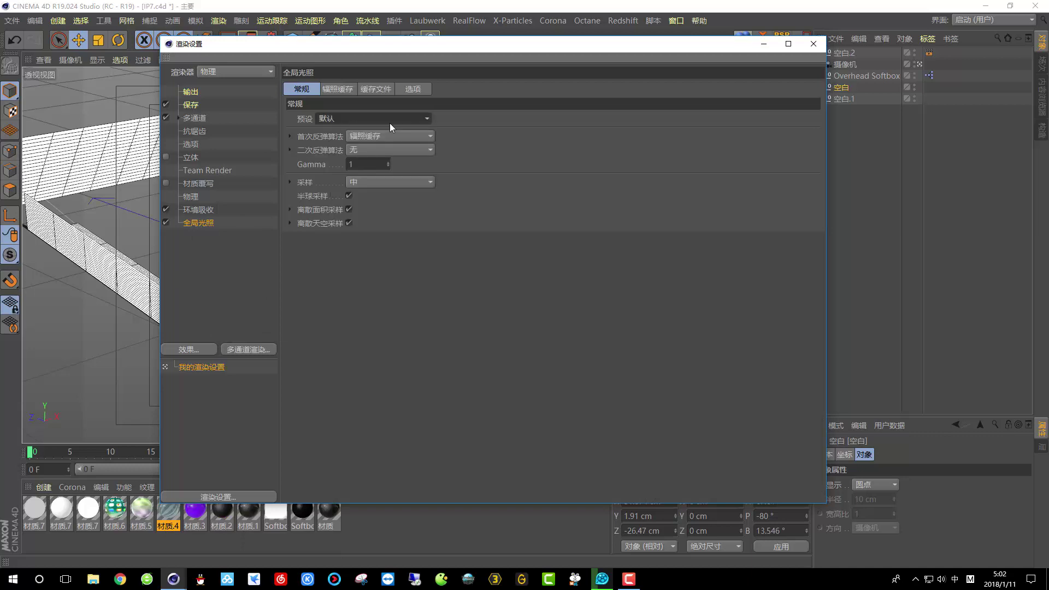
left_click(361, 148)
left_click(383, 182)
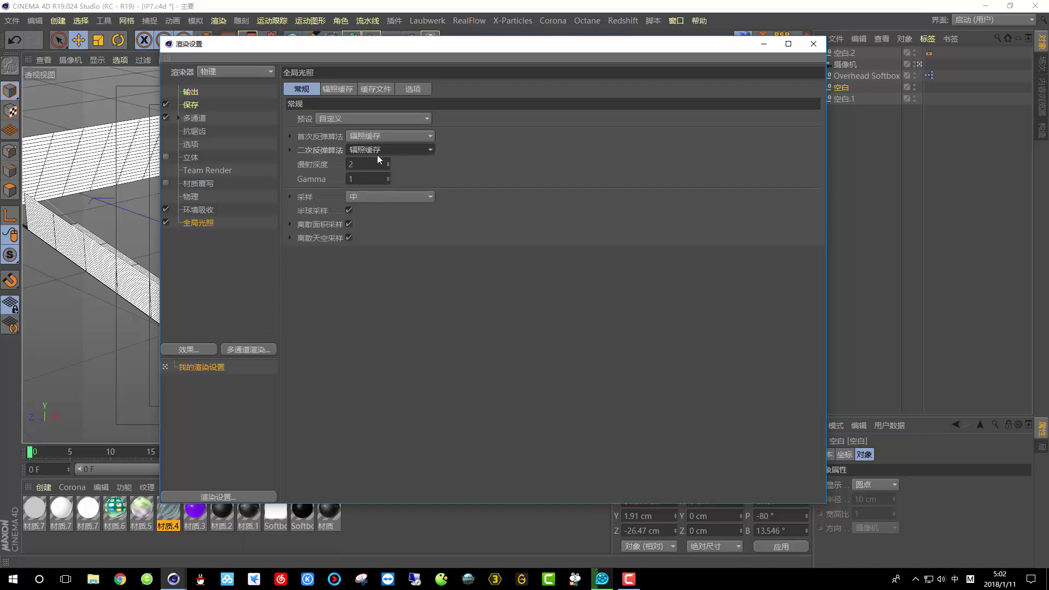
left_click(376, 192)
left_click(360, 247)
left_click(337, 89)
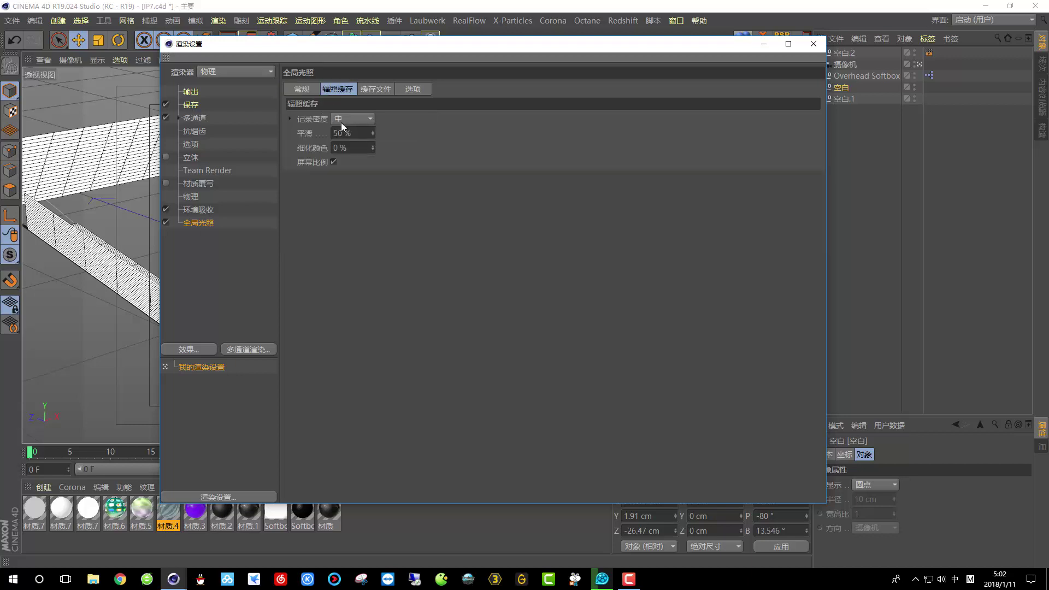
left_click(813, 44)
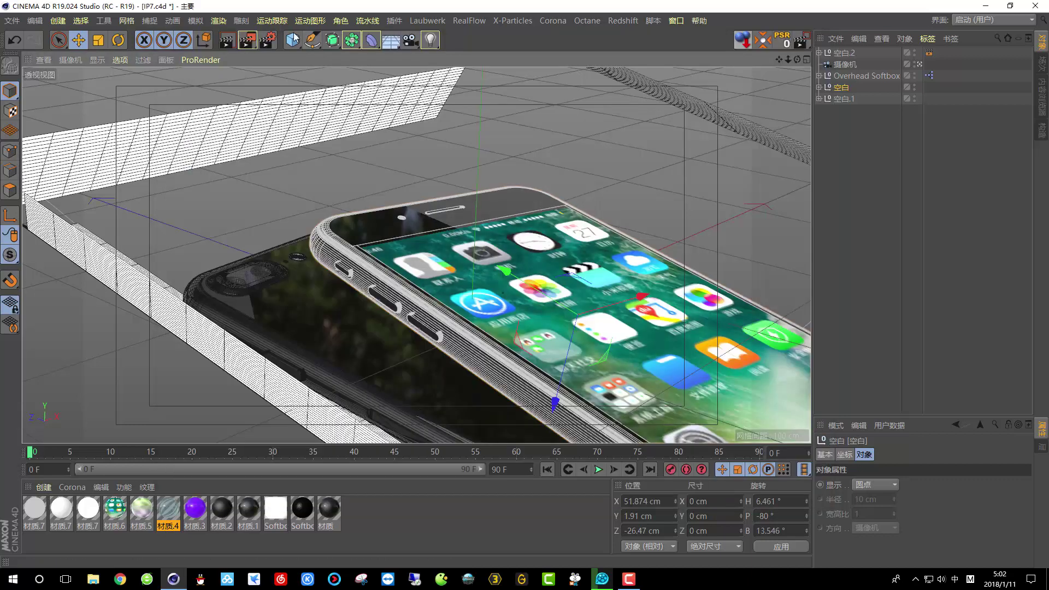
Render the frame to the Picture Viewer to check both phones, and return to the scene
left_click(248, 40)
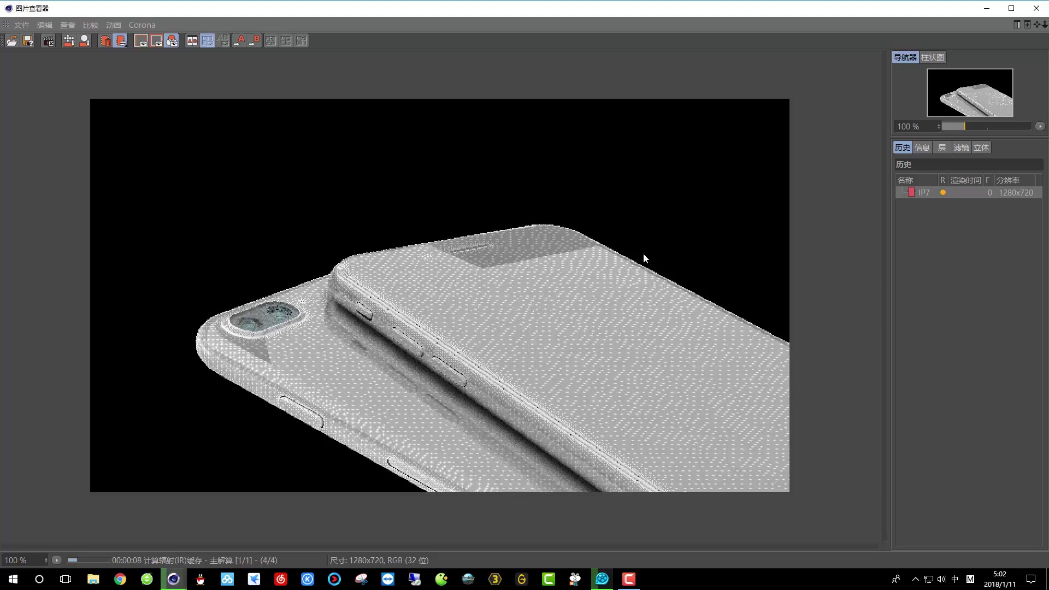
left_click(636, 579)
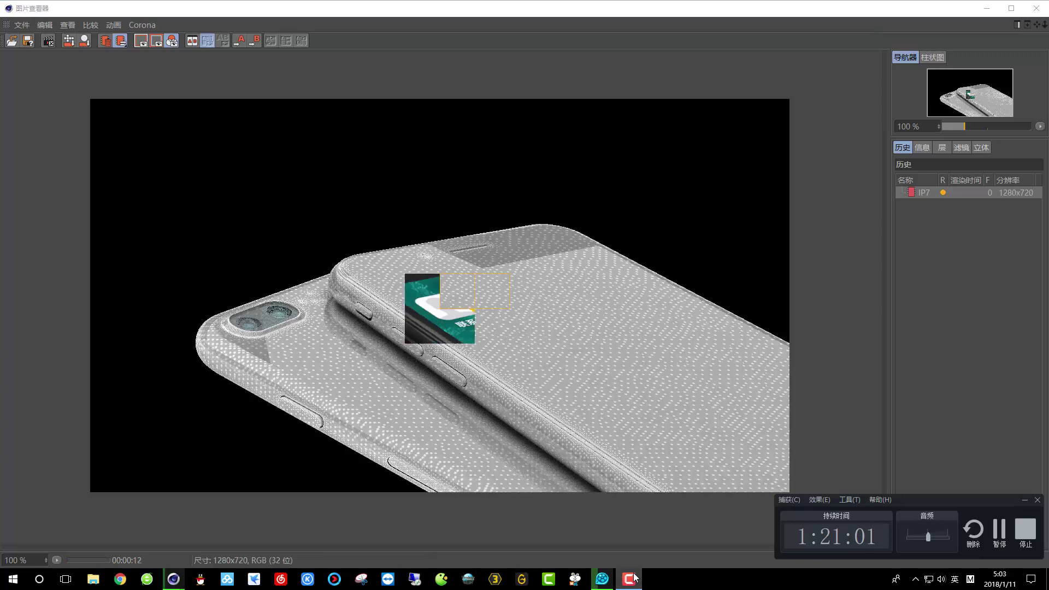
left_click(630, 579)
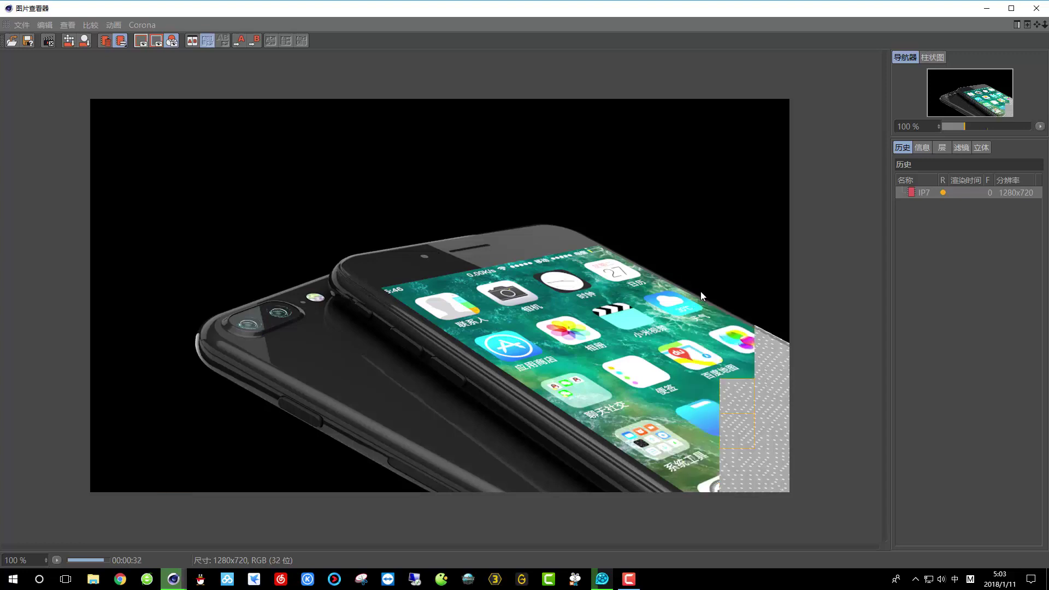
left_click(1035, 16)
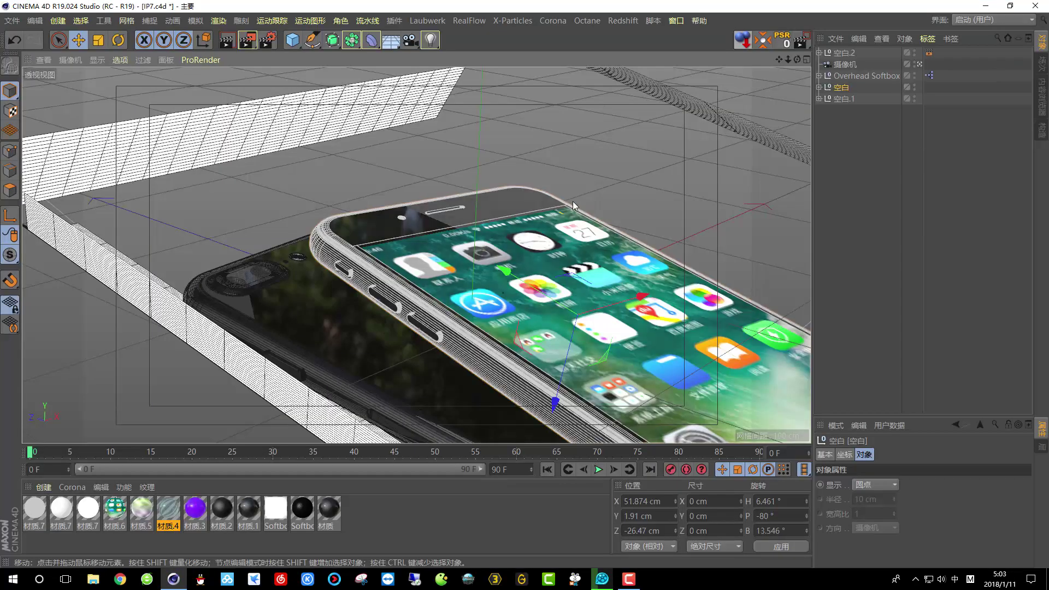
Move the small disc 球体.1 beside the front phone's earpiece along its X axis to -15.277 cm
left_click(401, 218)
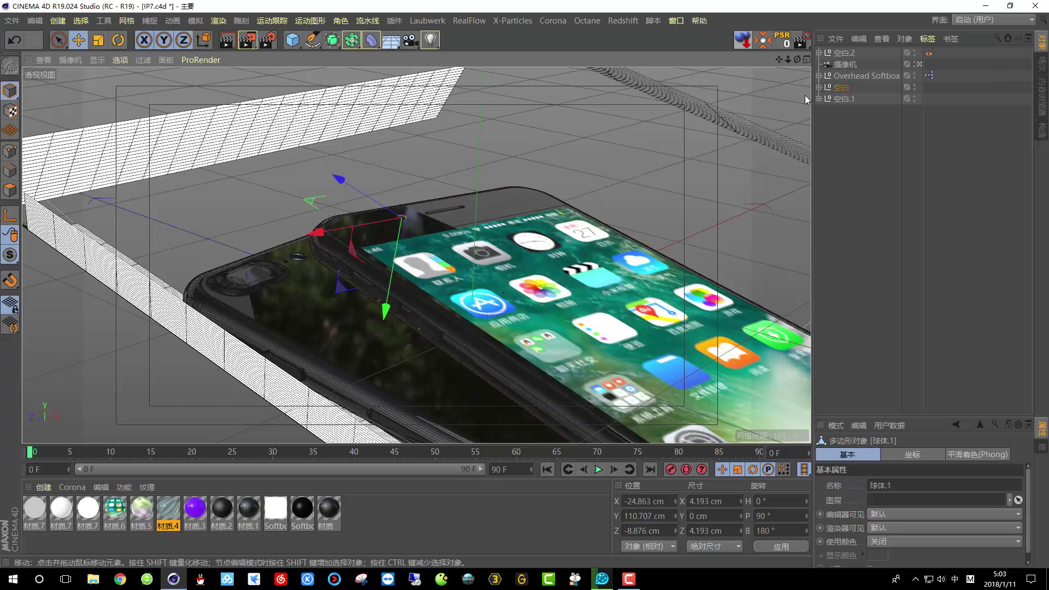
left_click(820, 88)
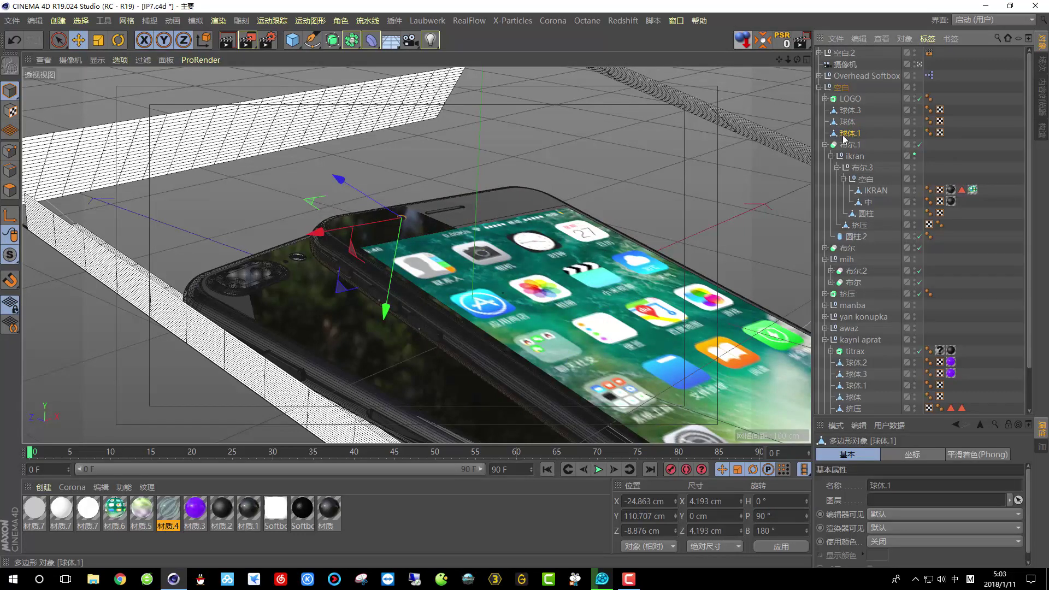
left_click_drag(364, 230, 379, 227)
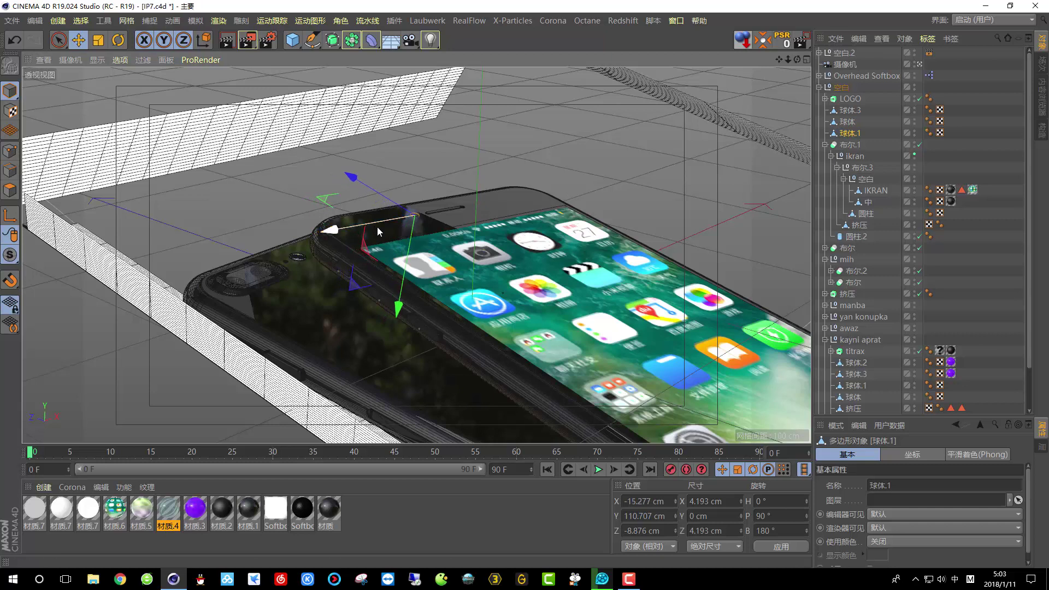
Collapse group 空白 and set the Overhead Softbox's Brightness to 40%
left_click(359, 314)
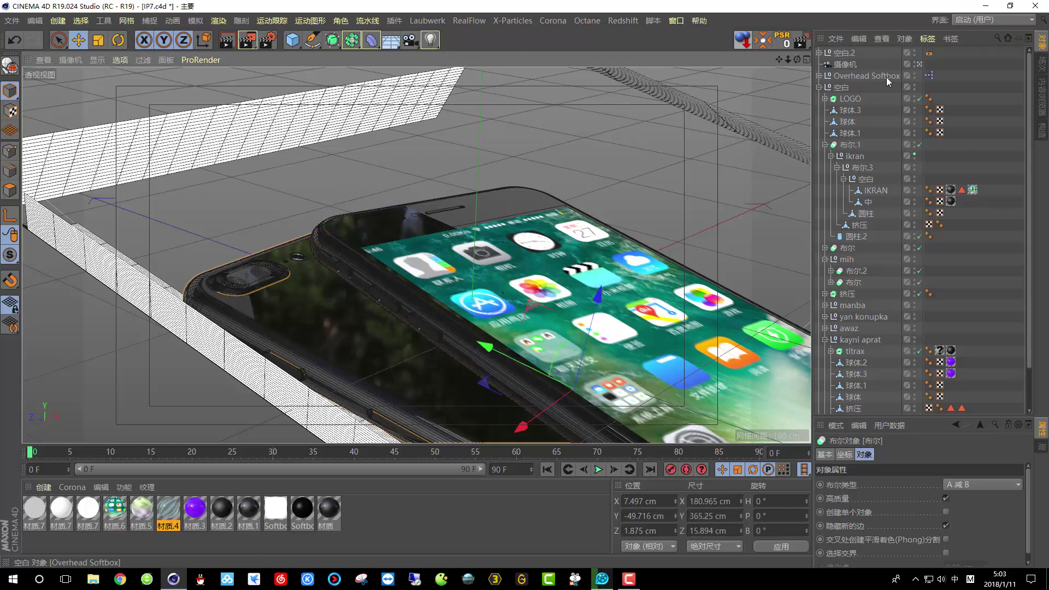
left_click(819, 87)
left_click(847, 78)
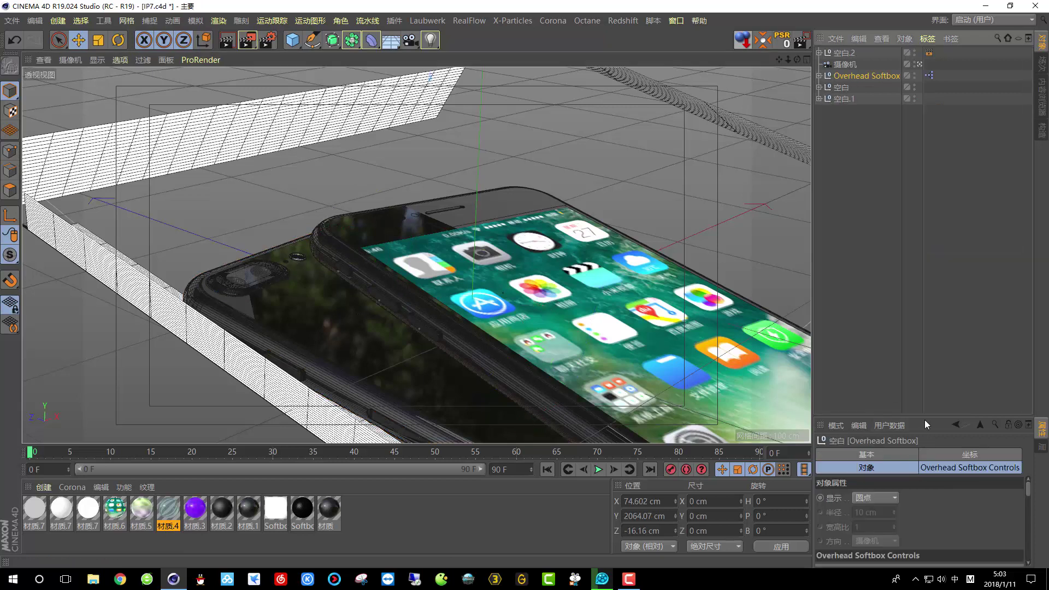
left_click_drag(925, 418, 929, 211)
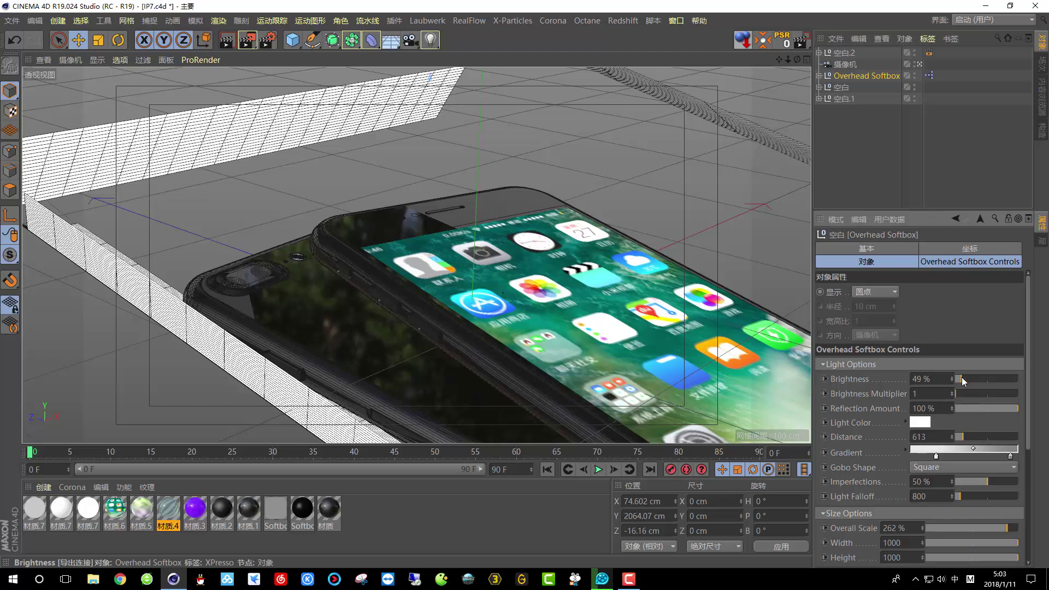
left_click_drag(963, 380, 936, 382)
left_click(936, 383)
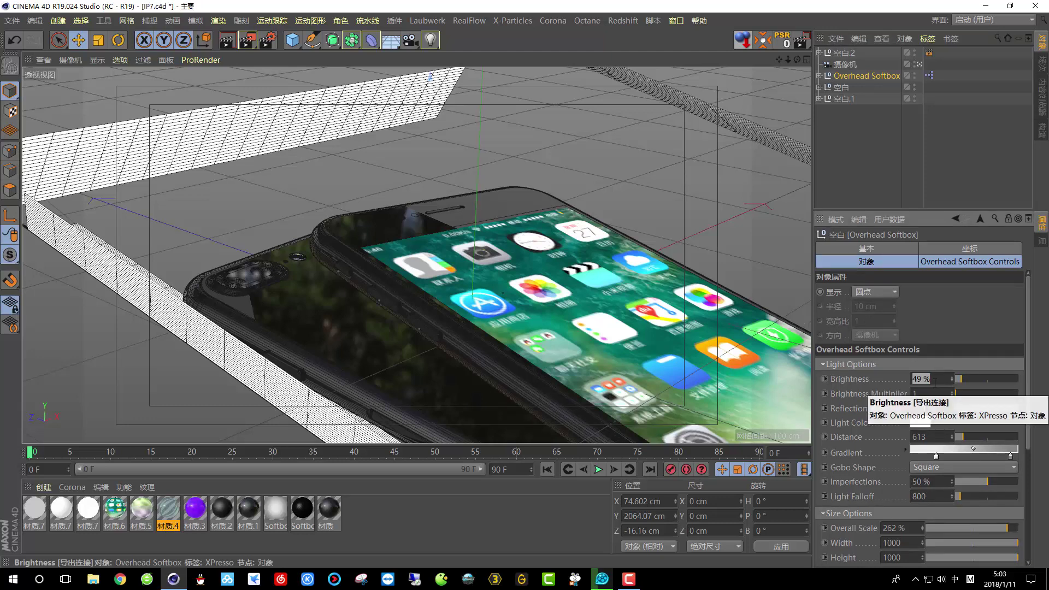
type("40")
key("Return")
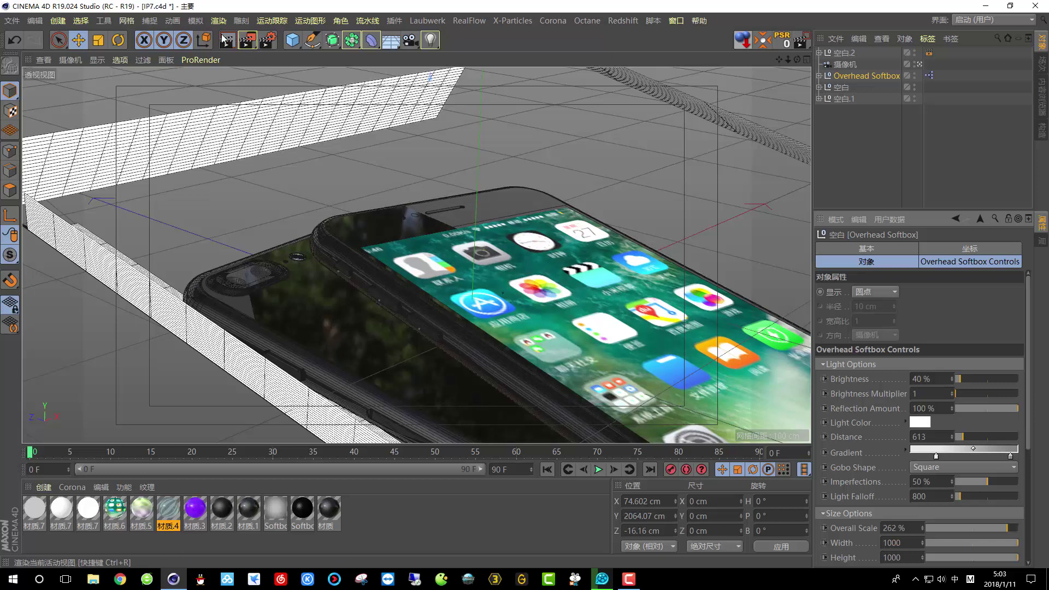
Render the view, orbit the camera slightly around the phones, and test-render the new angle
left_click(225, 40)
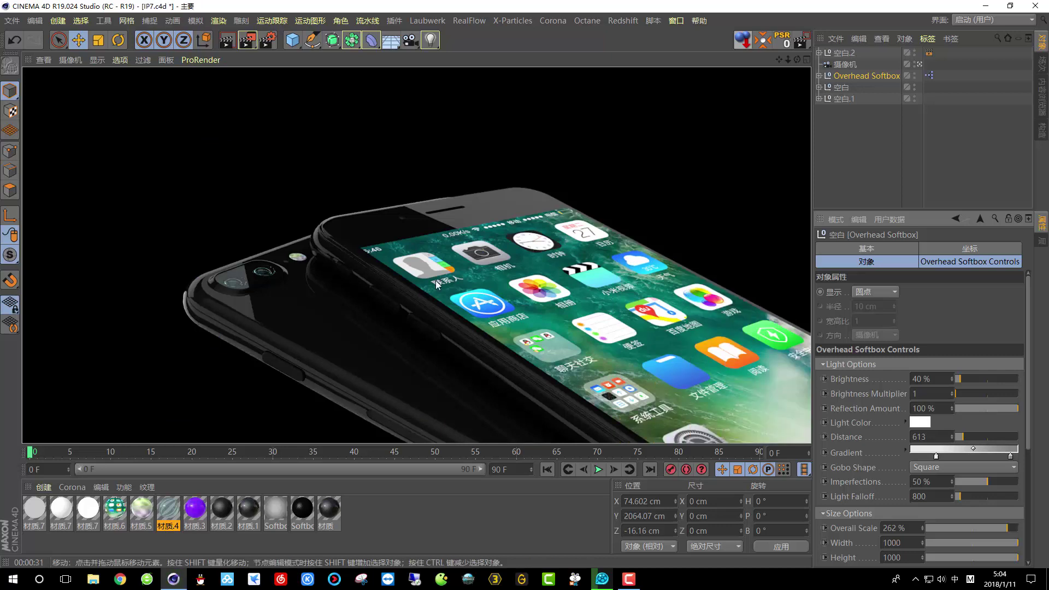
left_click_drag(442, 248, 425, 225, "alt")
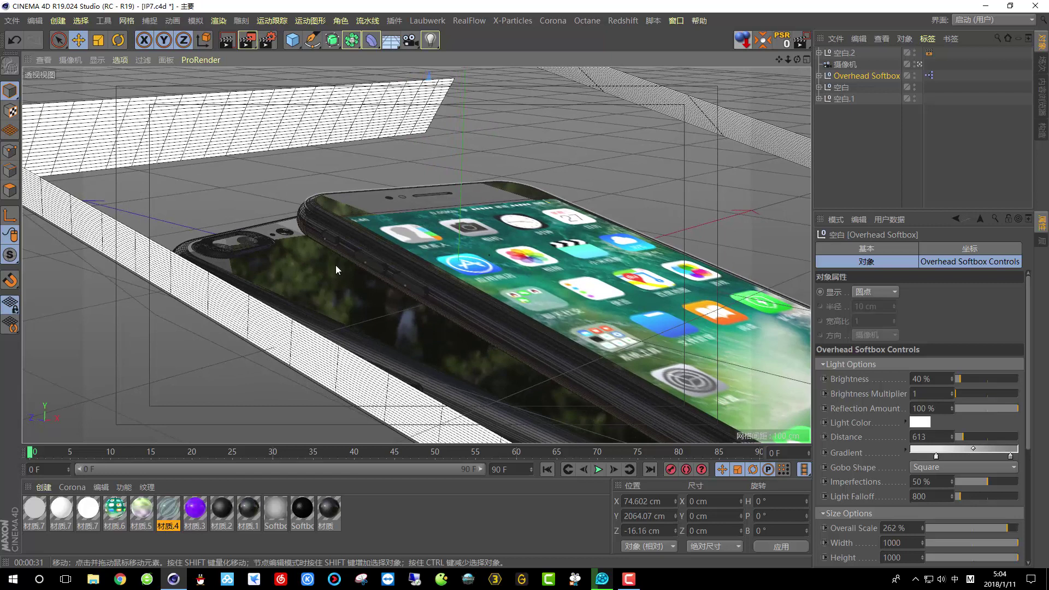
left_click(225, 43)
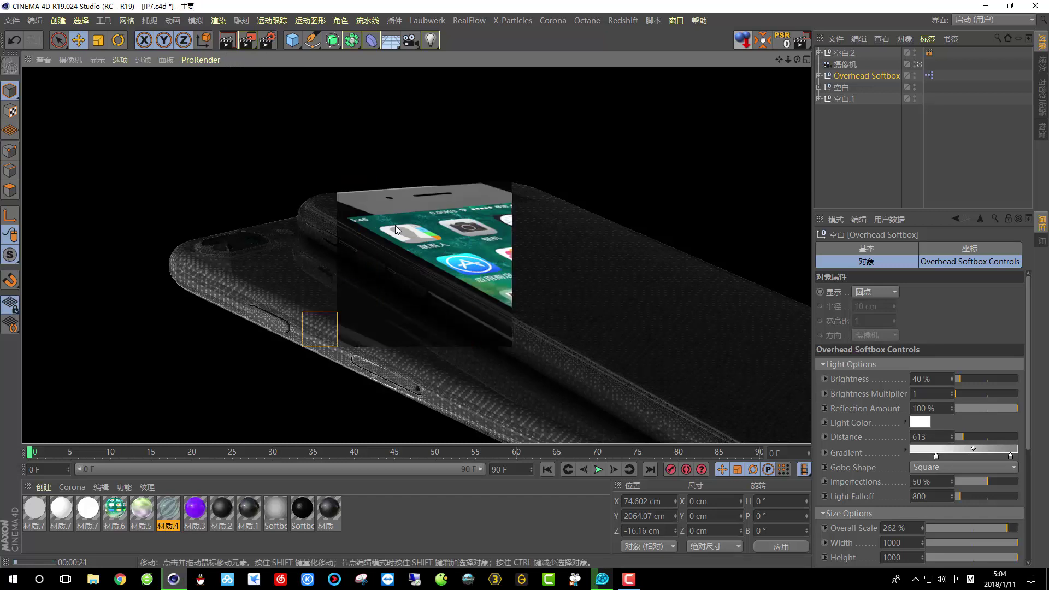
key("Escape")
scroll(392, 240, "up", 5)
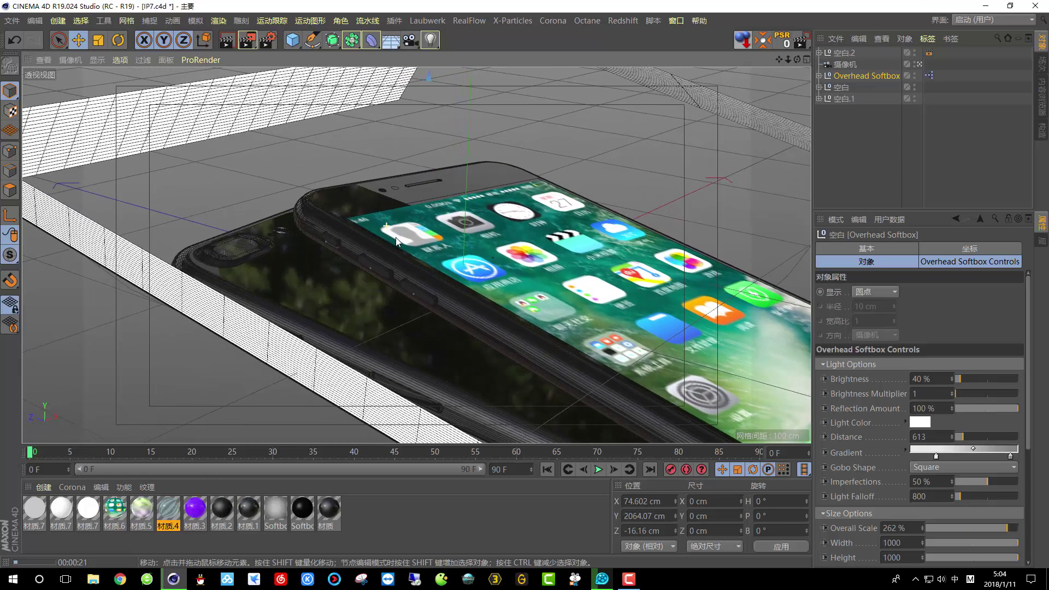
left_click_drag(393, 246, 382, 199, "alt")
Try to move the small disc 球体 beside the front phone's earpiece along its X axis
left_click(386, 192)
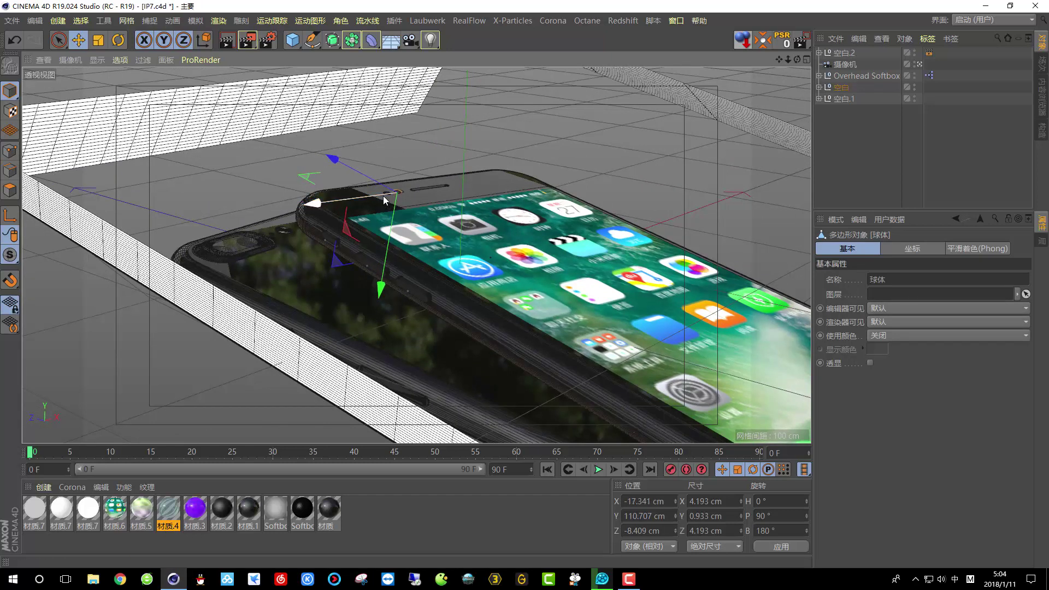
key("ctrl+z")
key("ctrl+z")
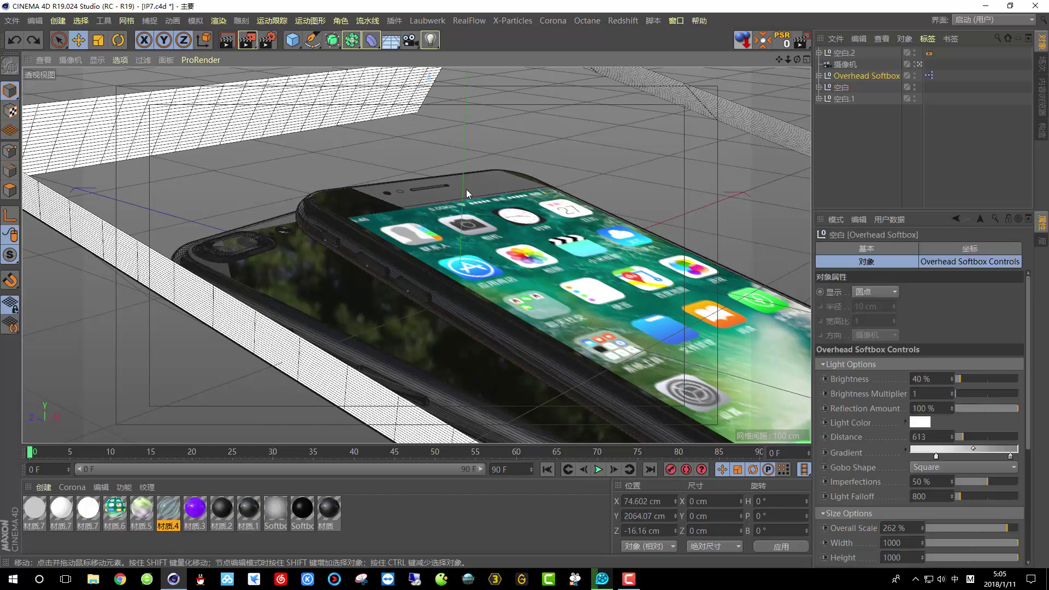
Expand group 空白 and select 球体.3, 球体 and 球体.1 in turn to identify the discs beside the earpiece
left_click(815, 91)
left_click(822, 89)
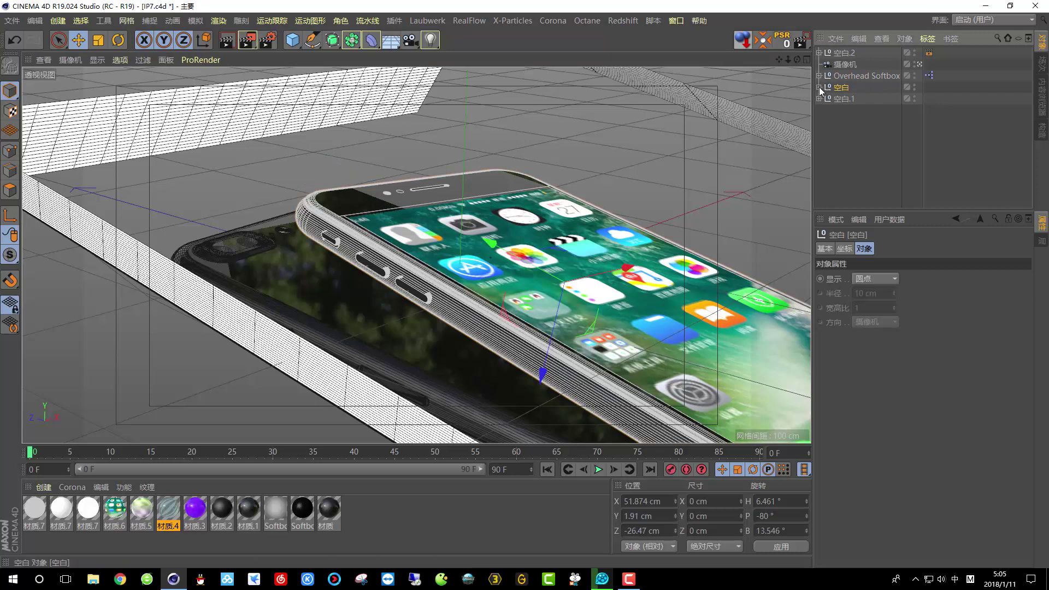
left_click(818, 87)
left_click_drag(877, 217, 876, 428)
left_click(388, 192)
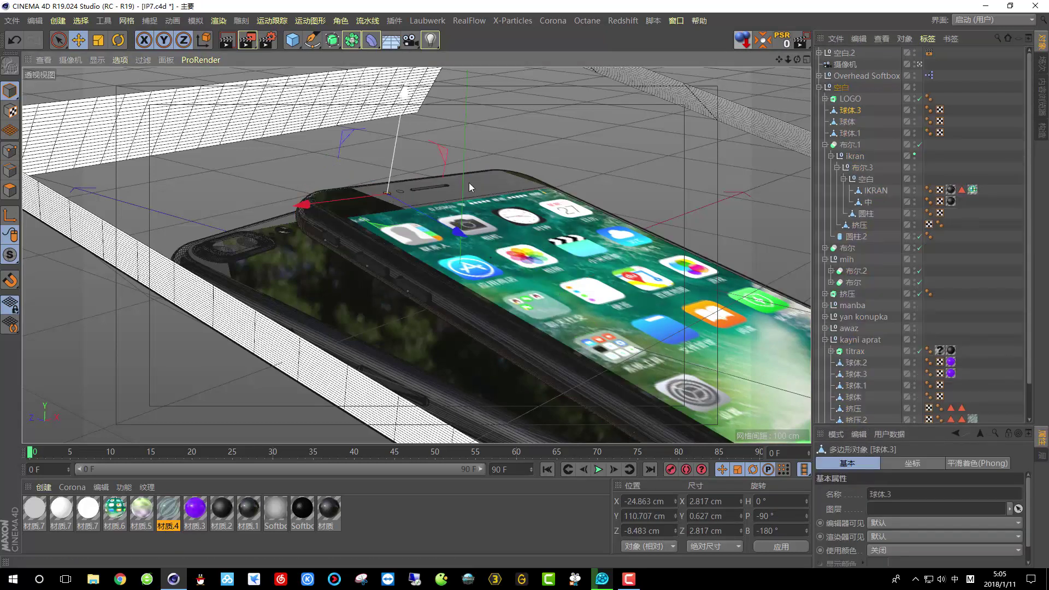
left_click(848, 124)
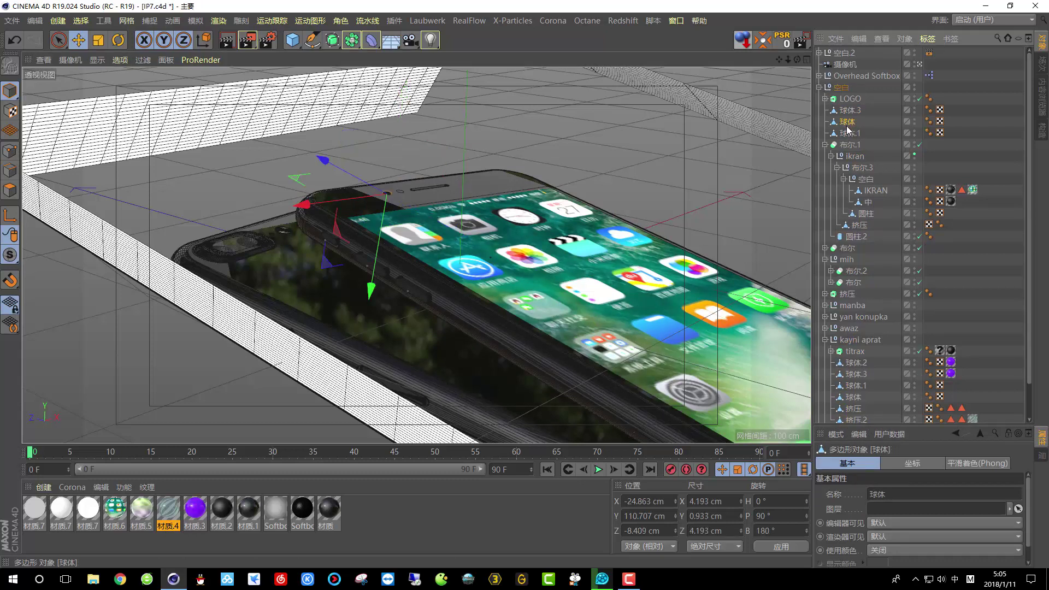
left_click(849, 134)
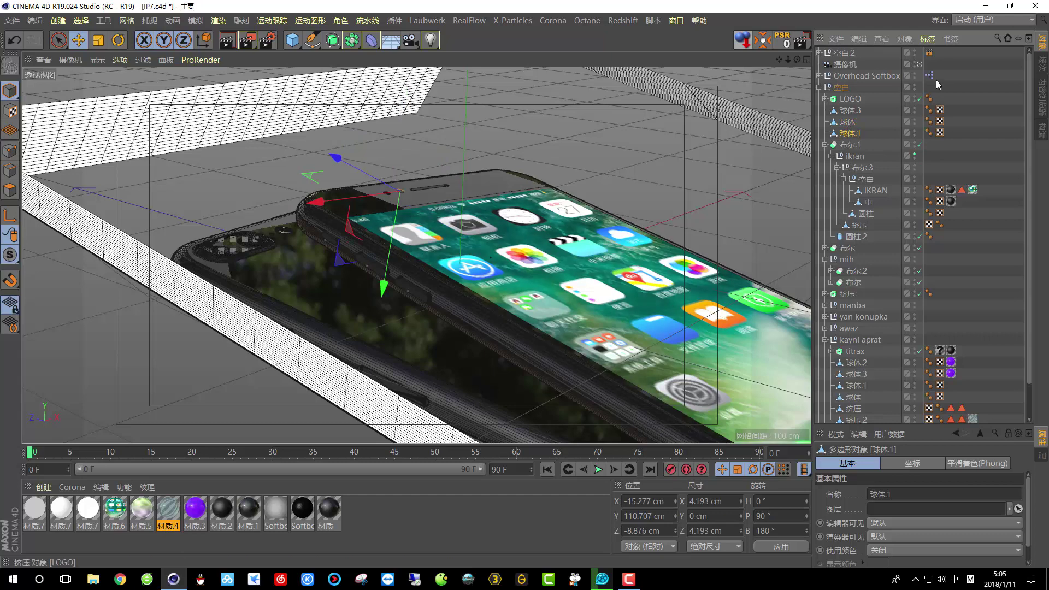
Move disc 球体.1 back along its X axis to -24.863 cm, over the other camera discs
scroll(591, 134, "up", 5)
left_click_drag(592, 134, 402, 185, "alt")
left_click_drag(411, 205, 180, 271)
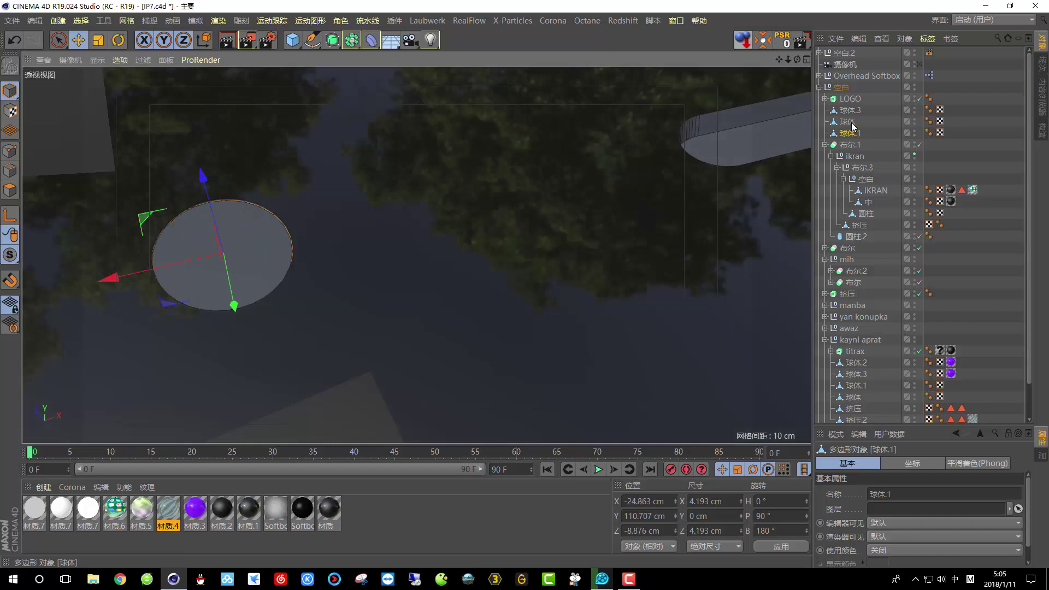
Try to move the discs 球体.3, 球体 and 球体.1 together away from their position beside the earpiece
left_click(849, 116, "shift")
left_click_drag(281, 235, 457, 225)
key("ctrl+z")
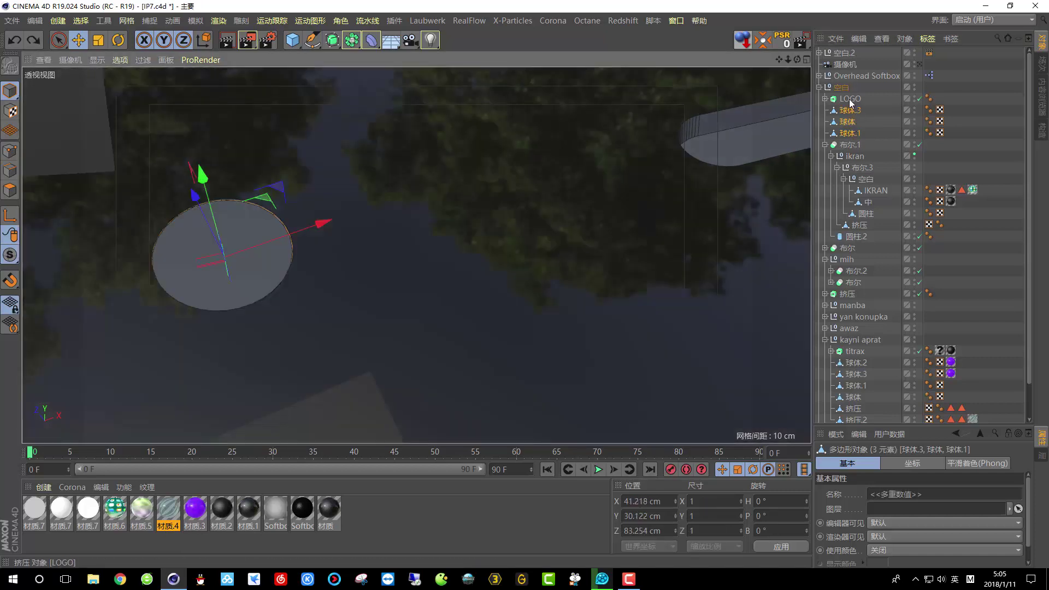
Try to move the discs 球体.3, 球体 and 球体.1 together along their Y axis
left_click(849, 100, "shift")
left_click(853, 113)
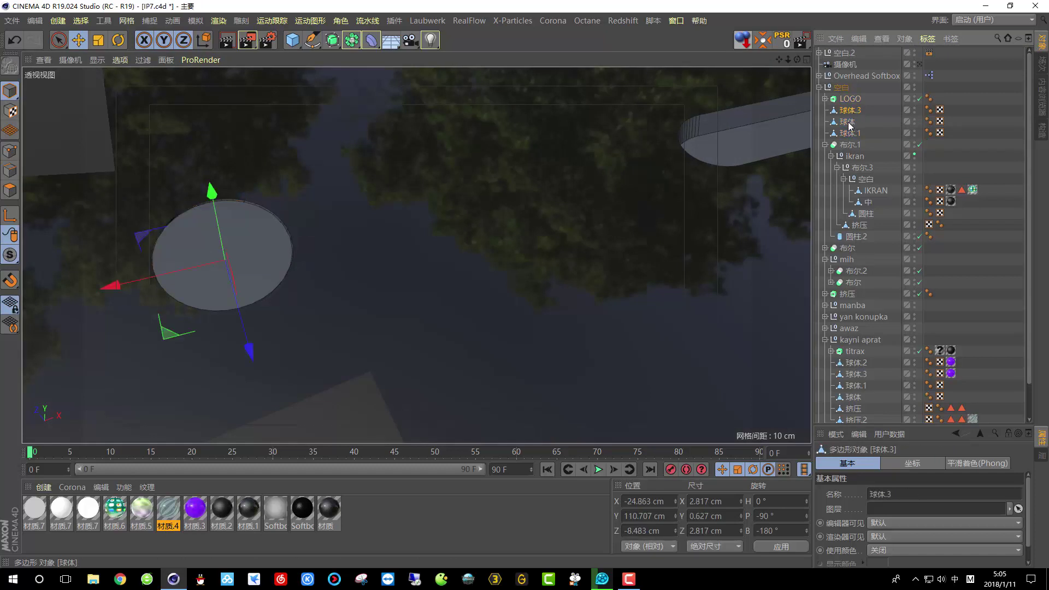
left_click(850, 133, "shift")
left_click_drag(205, 194, 223, 117)
key("ctrl+z")
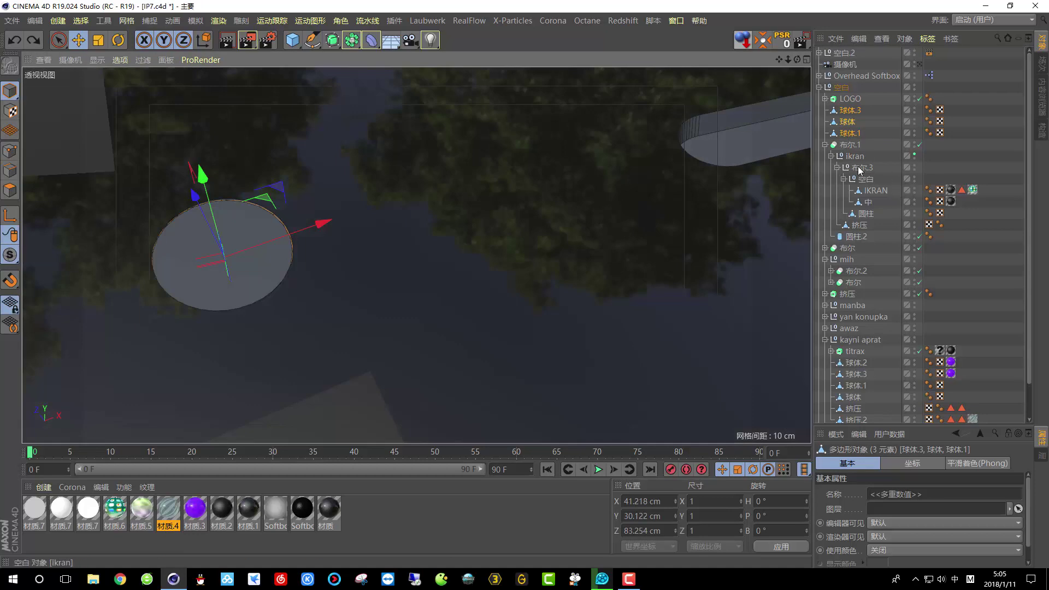
Move the discs 球体.3, 球体 and 球体.1 together along the X axis to world X 47.188 cm, clear of the camera hole
left_click(825, 145)
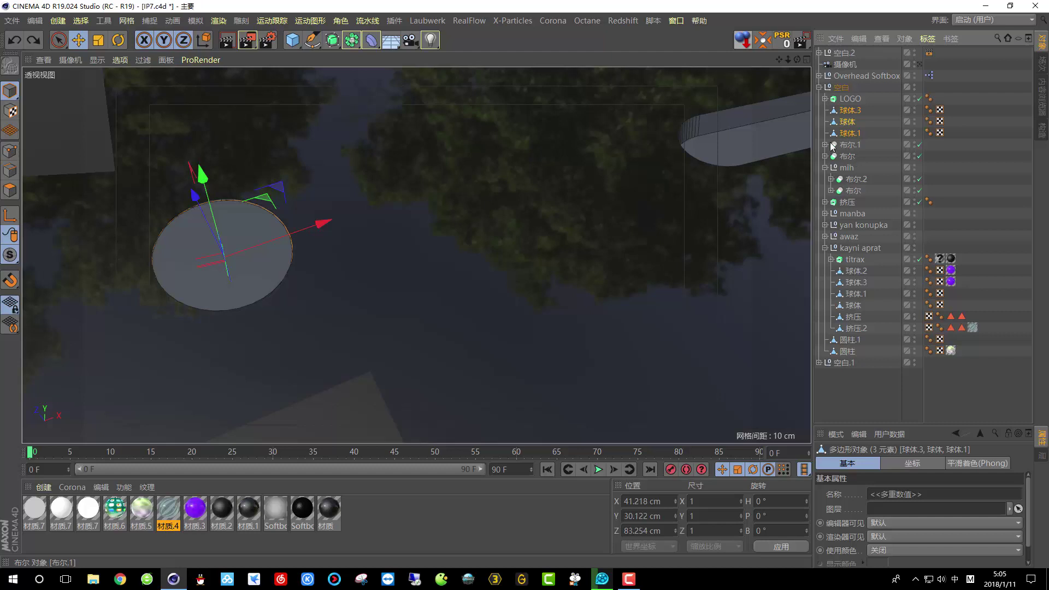
left_click(825, 145)
left_click(848, 134)
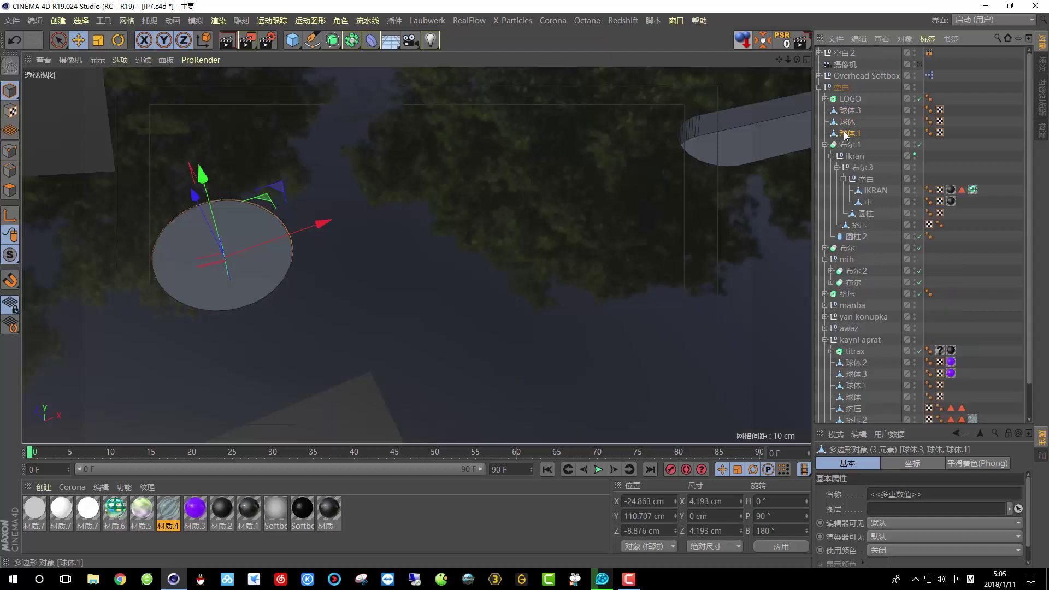
left_click(849, 111, "shift")
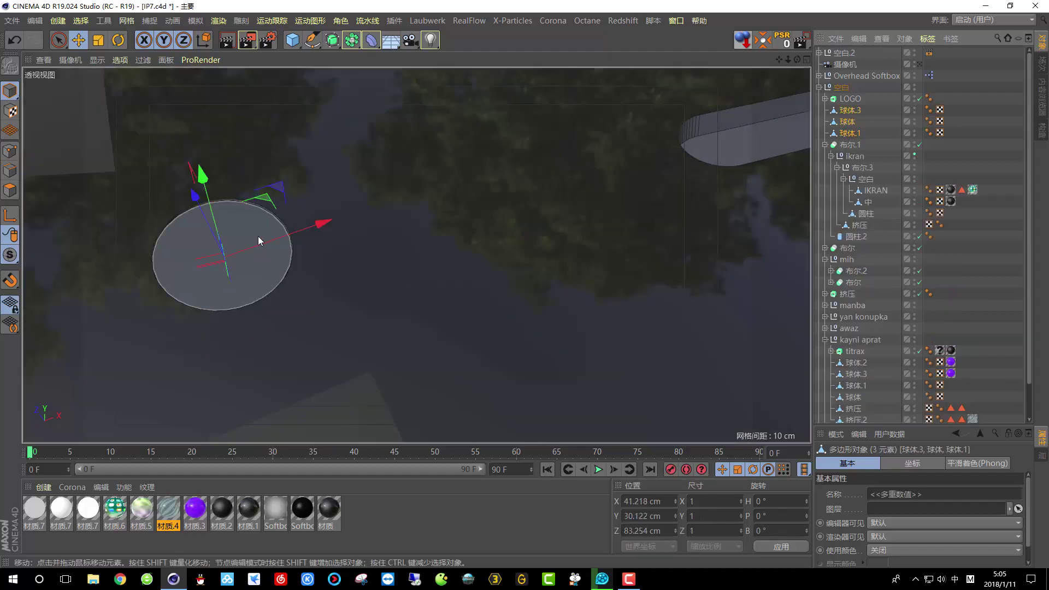
left_click_drag(274, 241, 440, 230)
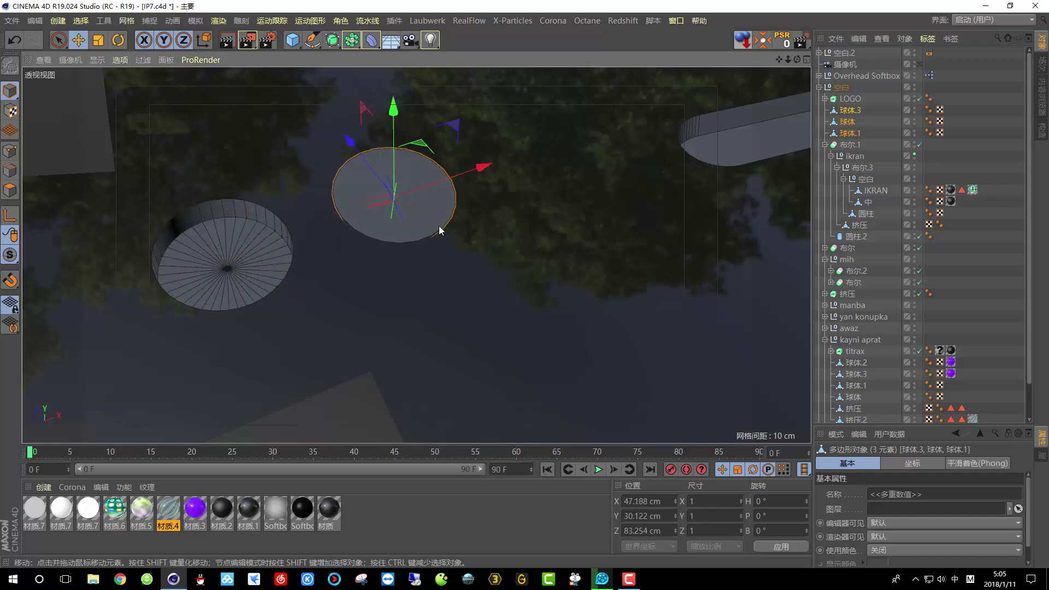
Check the objects inside 布尔.1 to identify the cylinder that cuts the front phone's camera hole
left_click(227, 261)
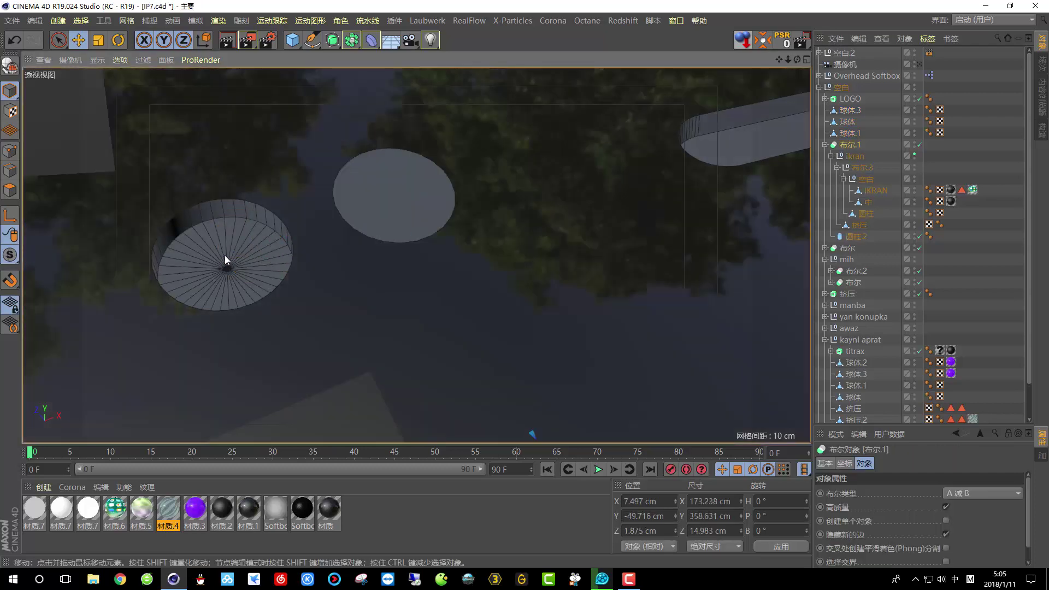
left_click(862, 179)
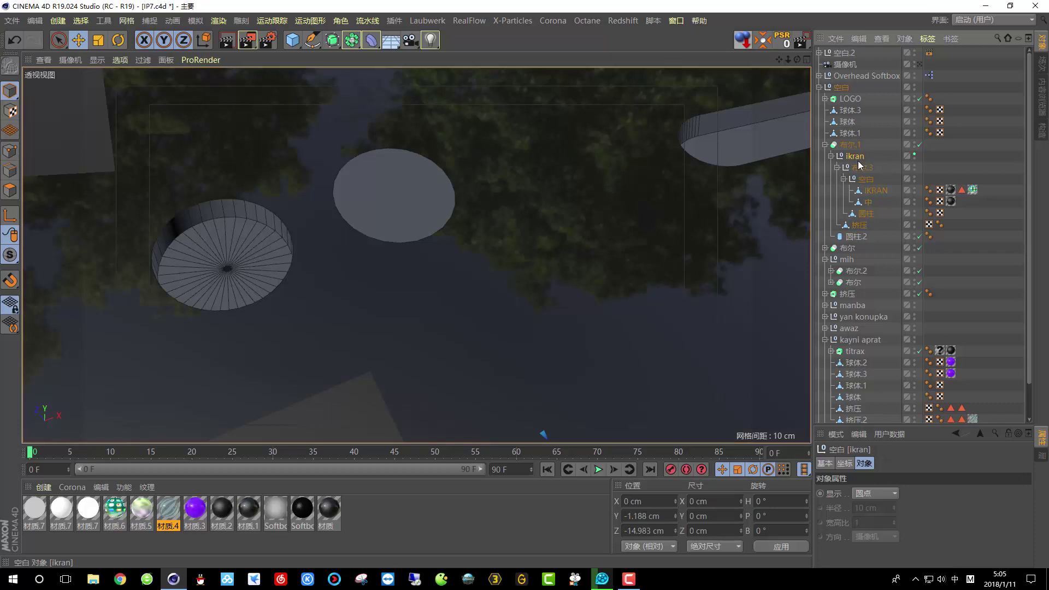
left_click(866, 214)
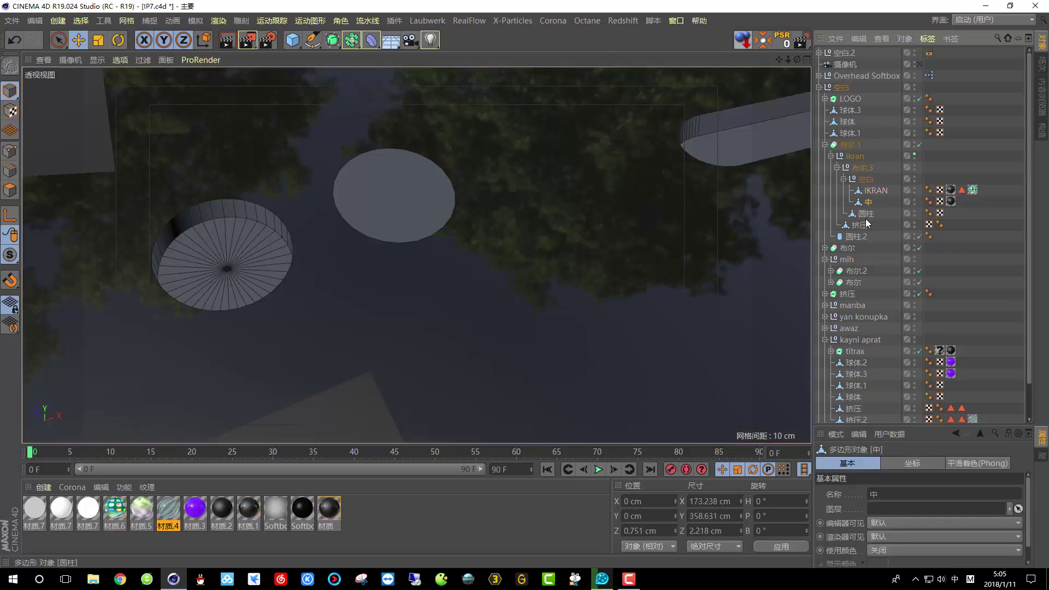
left_click(825, 145)
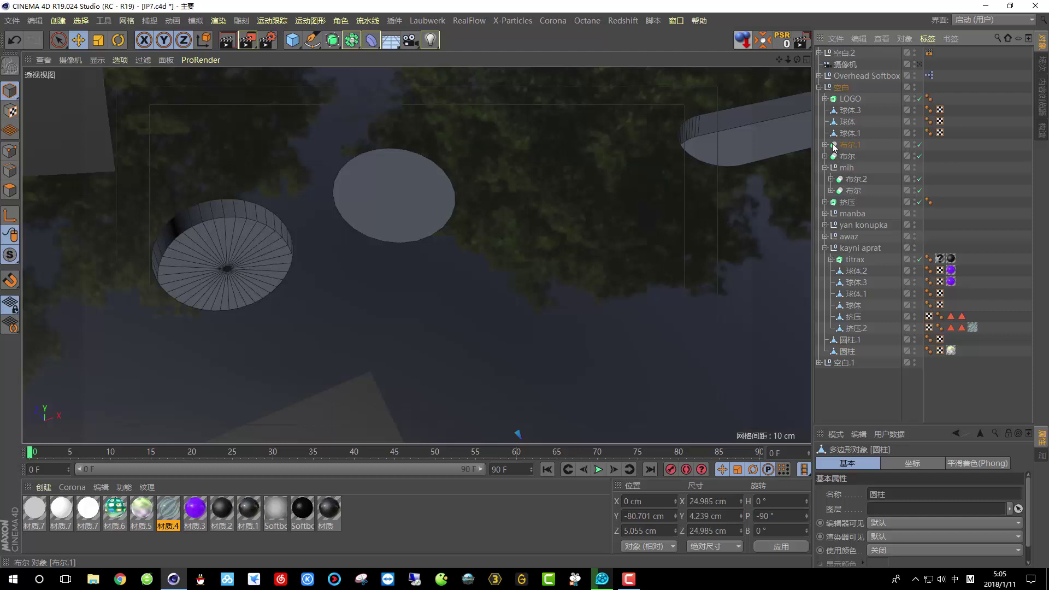
left_click(825, 145)
left_click(853, 237)
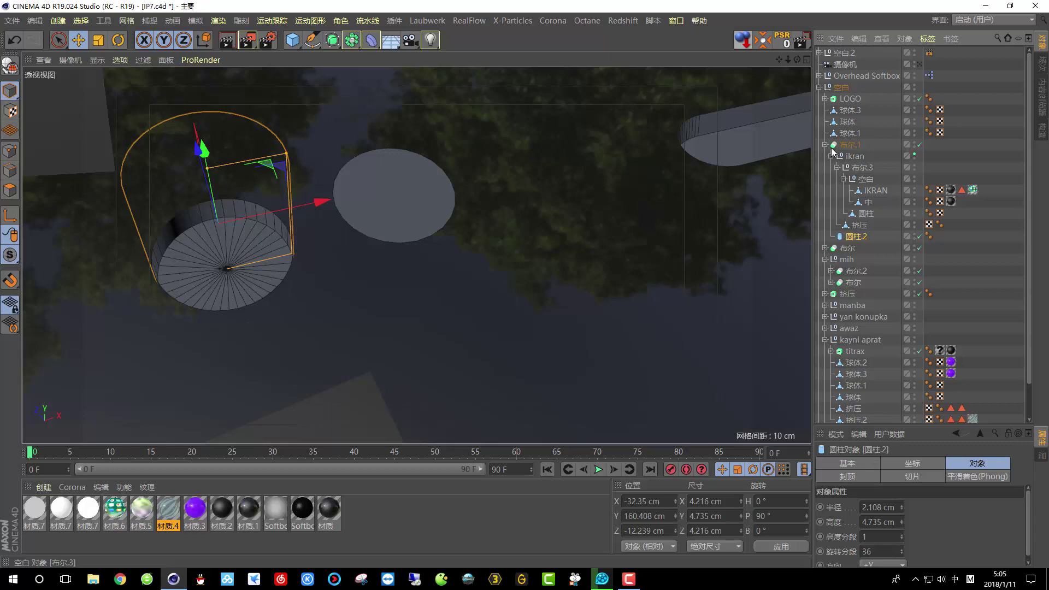
left_click(847, 133, "ctrl")
left_click(847, 122, "ctrl")
left_click(792, 206)
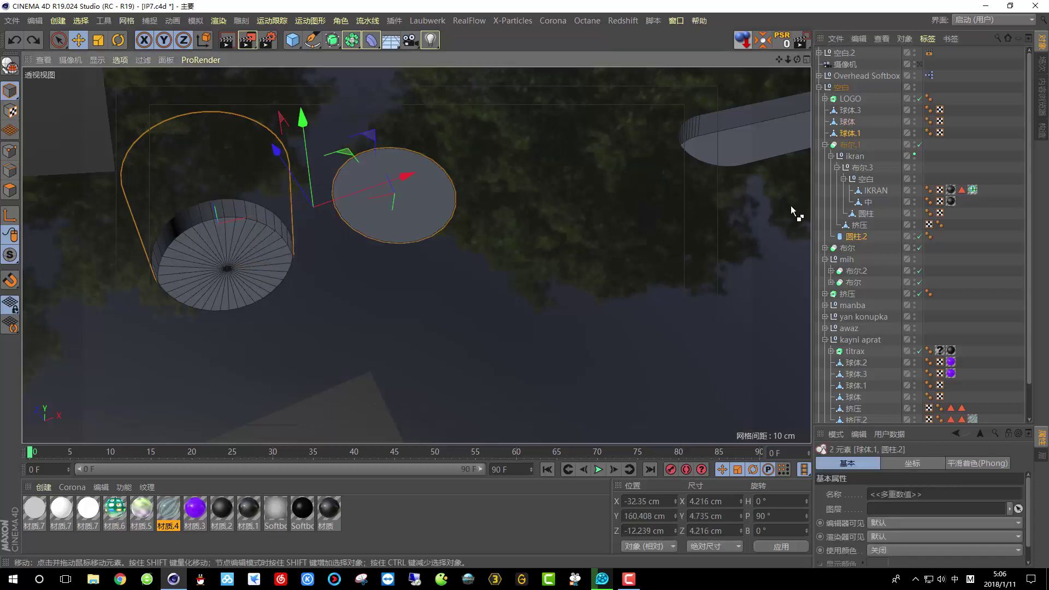
left_click(791, 204)
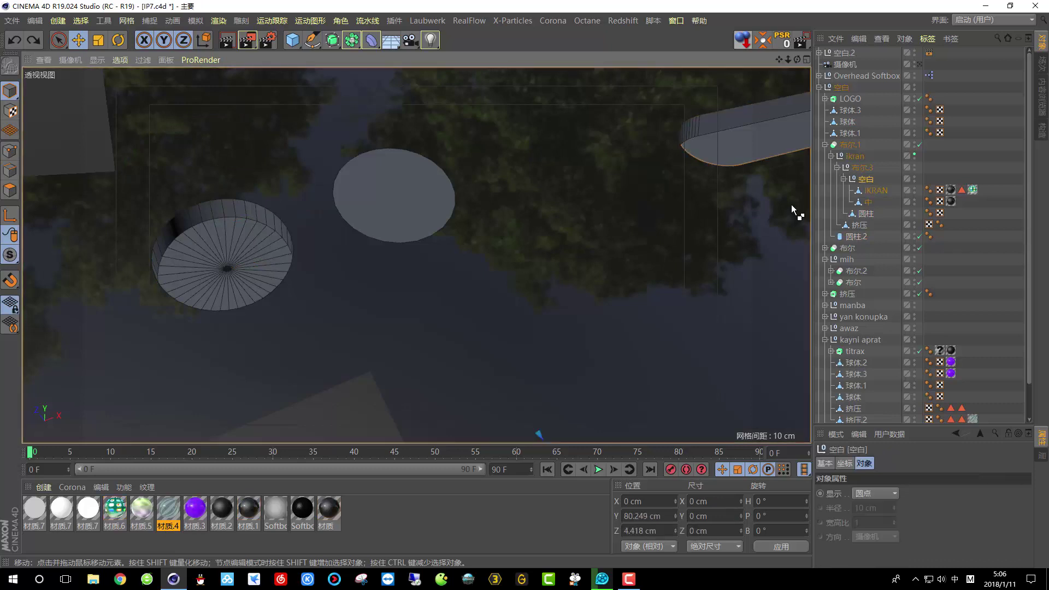
key("ctrl+z")
key("ctrl+z")
key("ctrl+z")
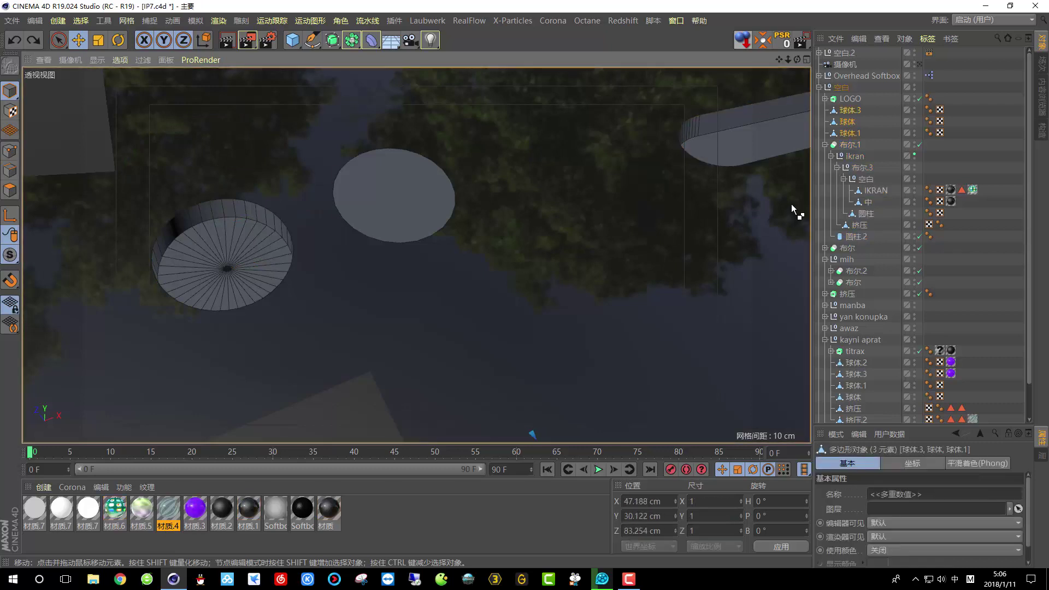
Move the cutting cylinder 圆柱.2 together with the three camera discs toward the earpiece, then check them through the scene camera
left_click(852, 237, "ctrl")
left_click_drag(318, 211, 533, 230)
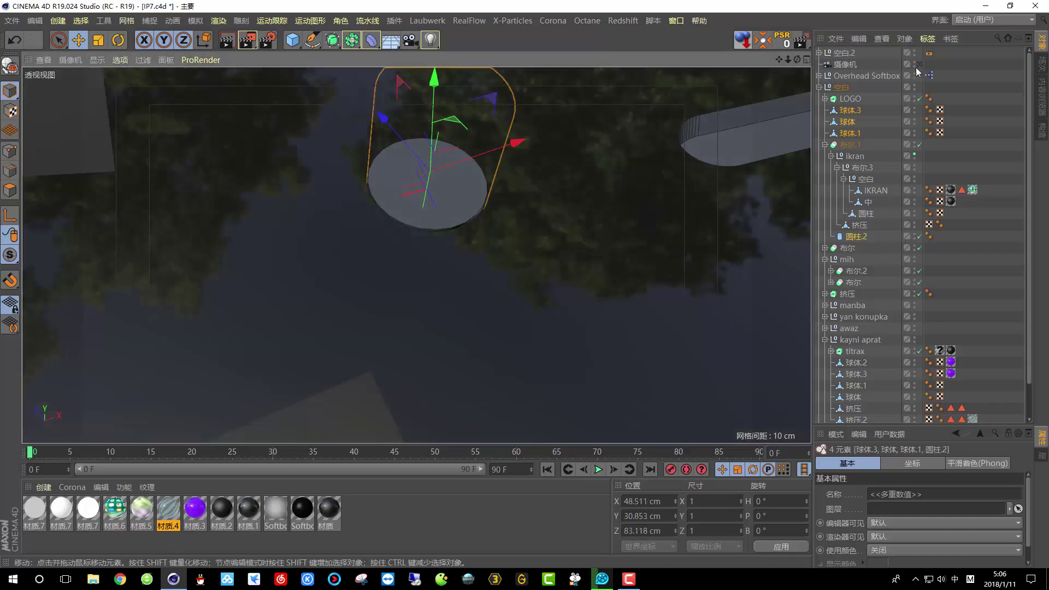
left_click(920, 65)
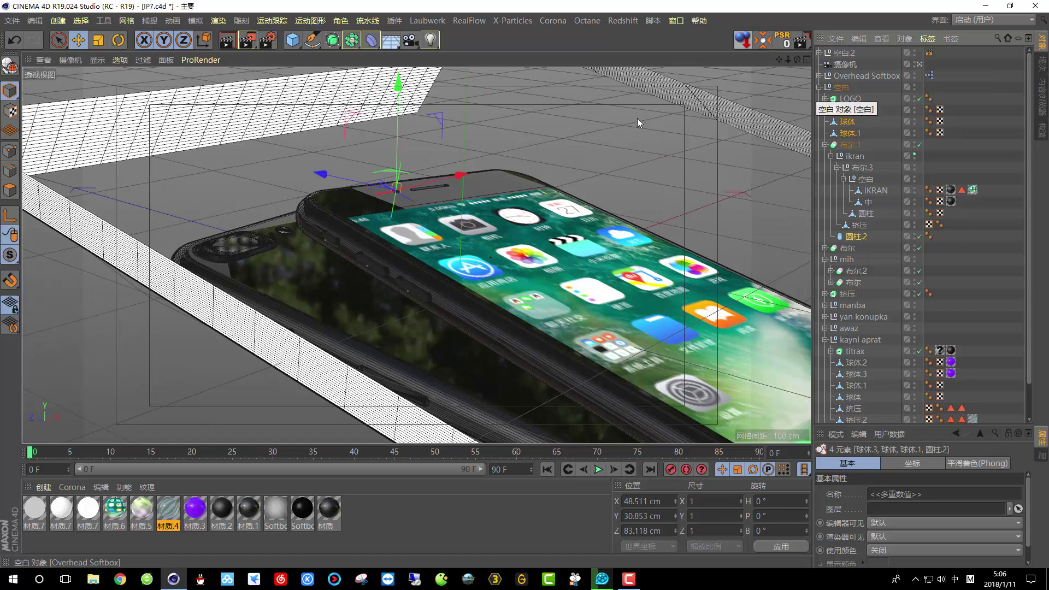
Fine-tune the camera discs and 圆柱.2 beside the earpiece to world X 50.142 cm and Z 82.013 cm
scroll(518, 298, "up", 10)
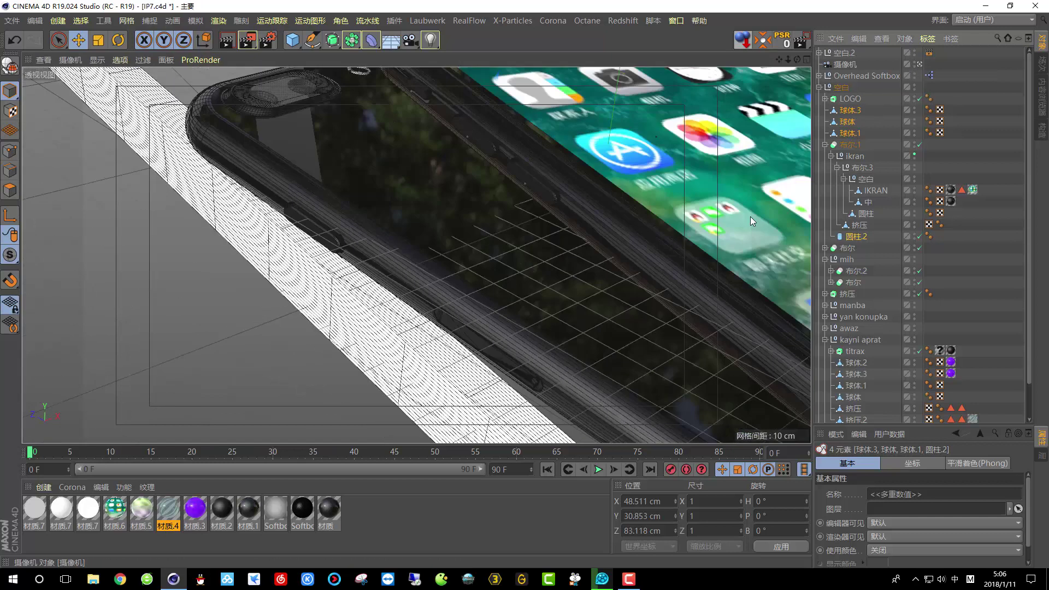
left_click_drag(517, 298, 497, 218, "alt")
left_click_drag(415, 255, 432, 256)
left_click_drag(488, 218, 486, 131)
left_click(919, 63)
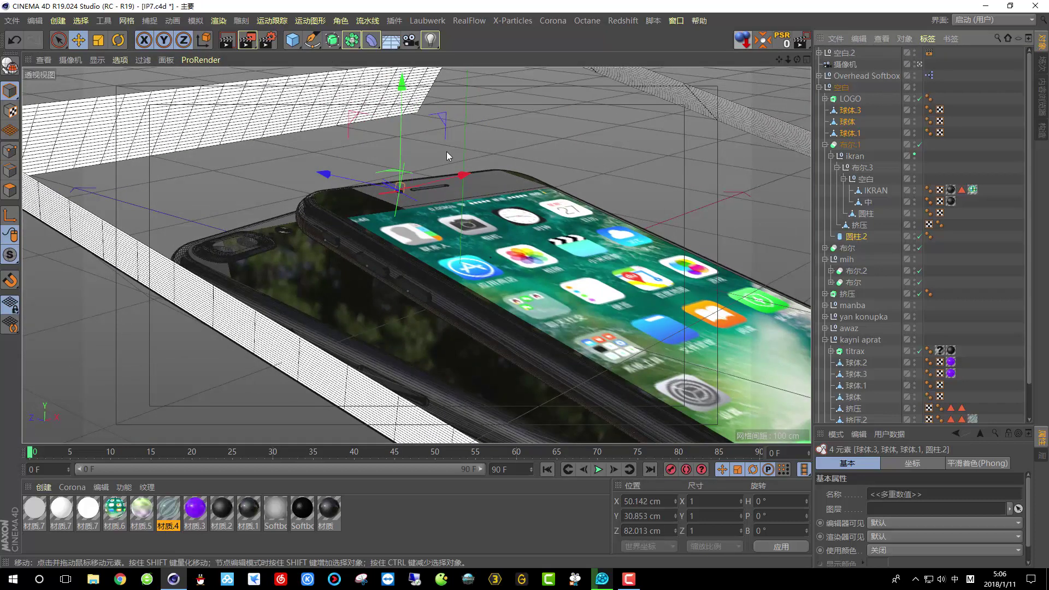
mouse_move(424, 247)
left_mouse_down("alt")
mouse_move(427, 265)
mouse_move(425, 247)
left_mouse_up("alt")
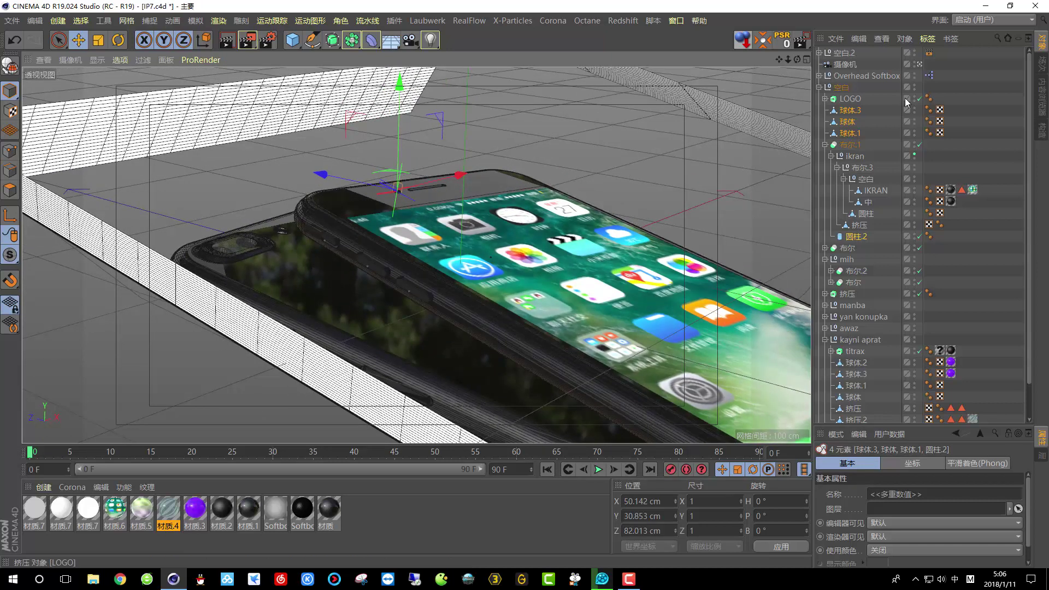
Move the light plane 平面.5 to X 262.848 cm, Y 37.566 cm, Z 15.464 cm and start a render through the scene camera
right_click_drag(428, 247, 735, 165, "alt")
scroll(433, 290, "down", 12)
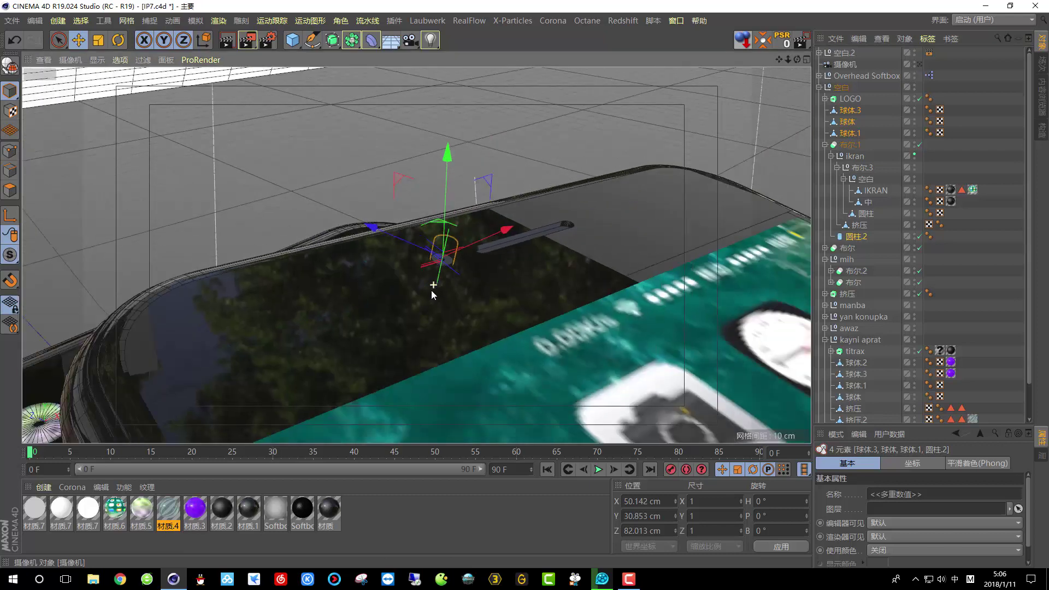
left_click_drag(429, 294, 512, 222, "alt")
left_click(522, 229)
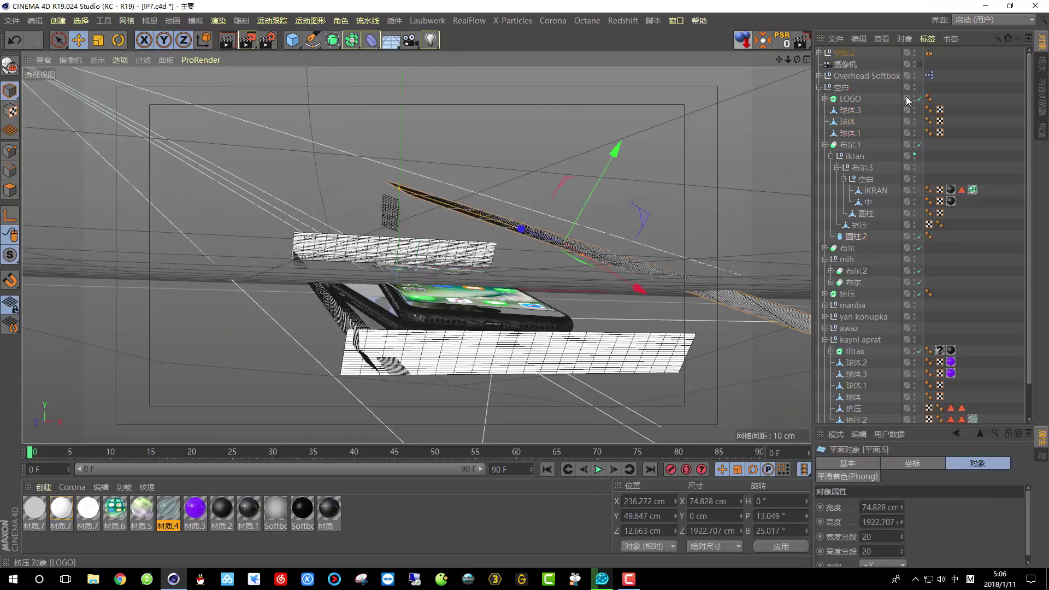
left_click(918, 65)
left_click_drag(719, 134, 746, 142)
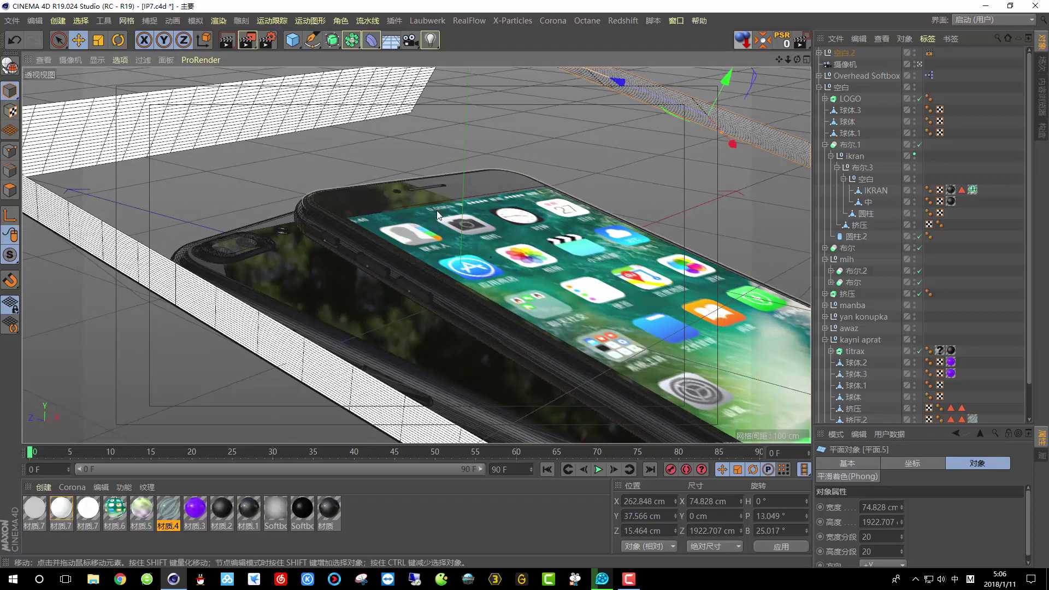
left_click(225, 42)
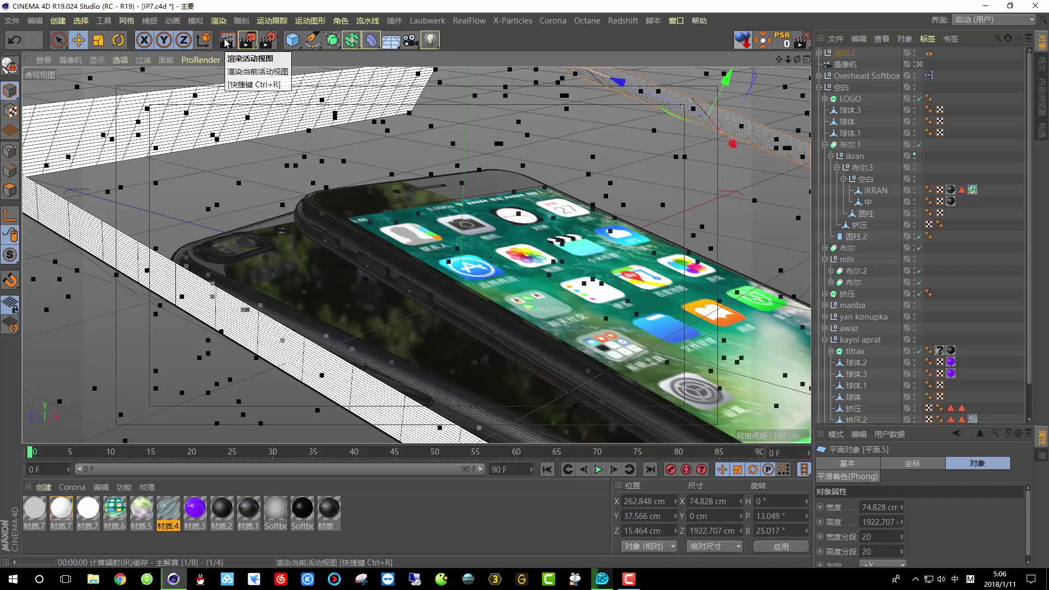
Set the Overhead Softbox brightness to 70 % and render the active view
left_click(862, 75)
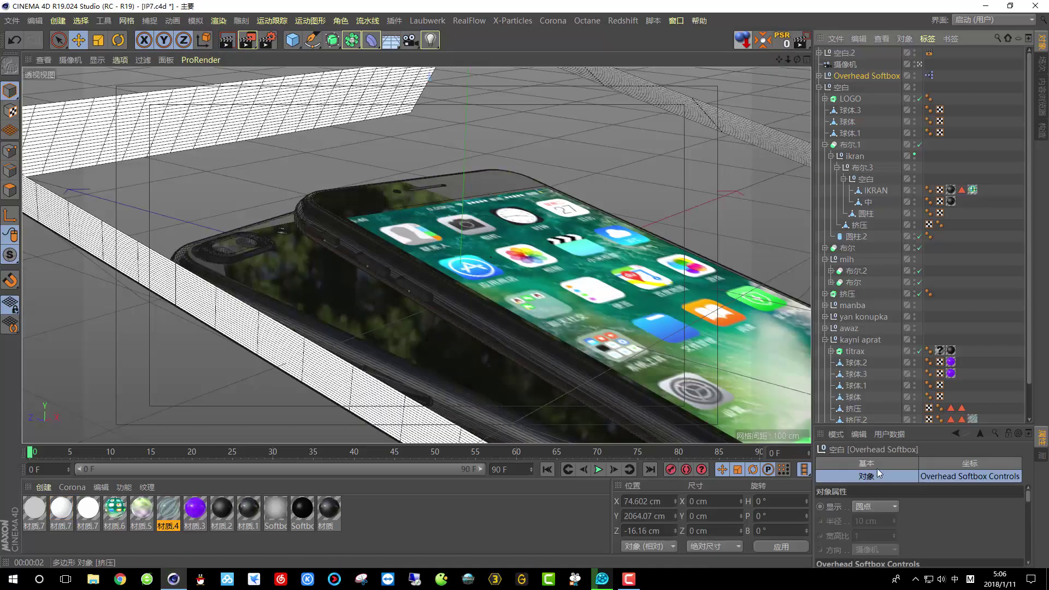
left_click_drag(923, 425, 922, 219)
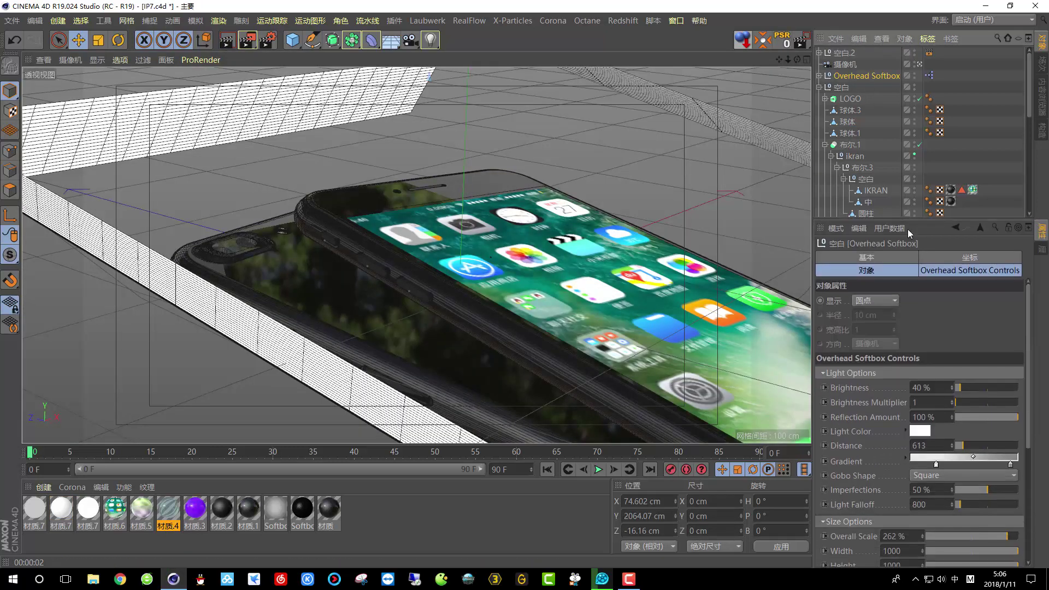
left_click(924, 388)
type("70")
key("Return")
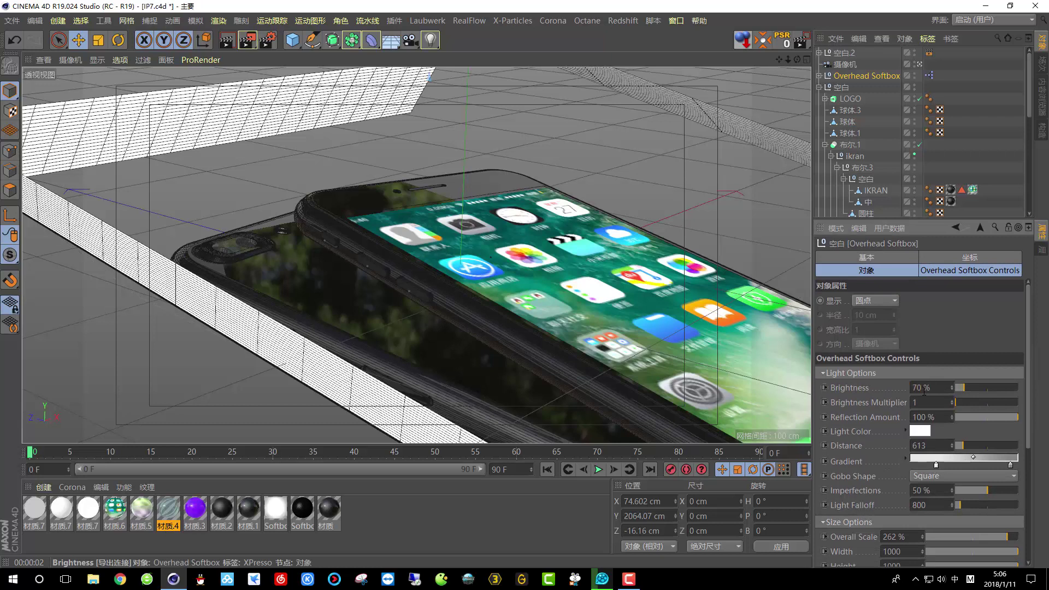
left_click(225, 41)
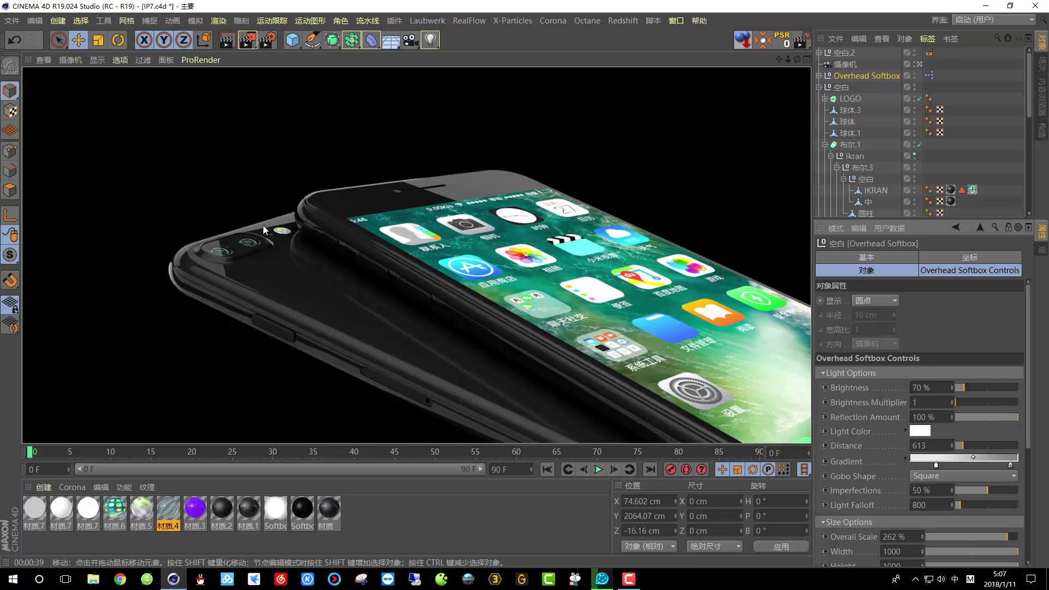
Rotate the light plane behind the phones to a bank angle of -21.9°
left_click(819, 76)
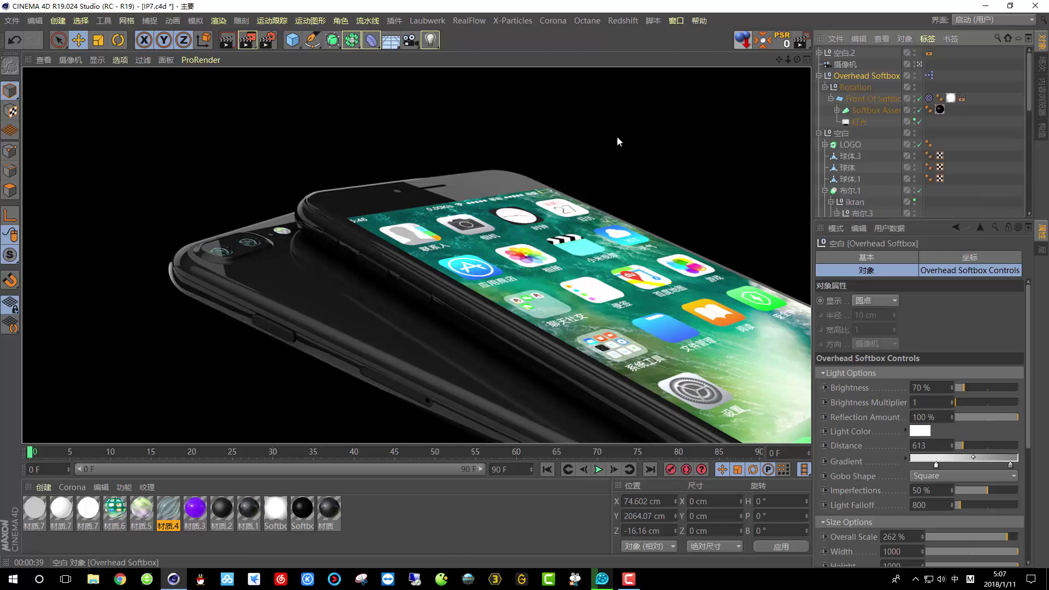
left_click(265, 230)
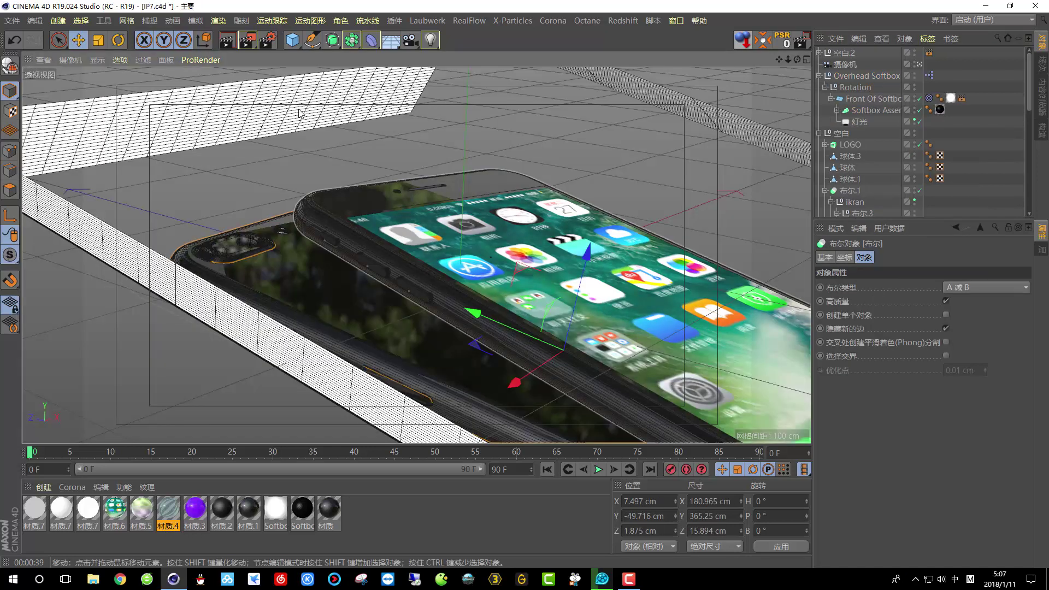
left_click(202, 134)
left_click(117, 41)
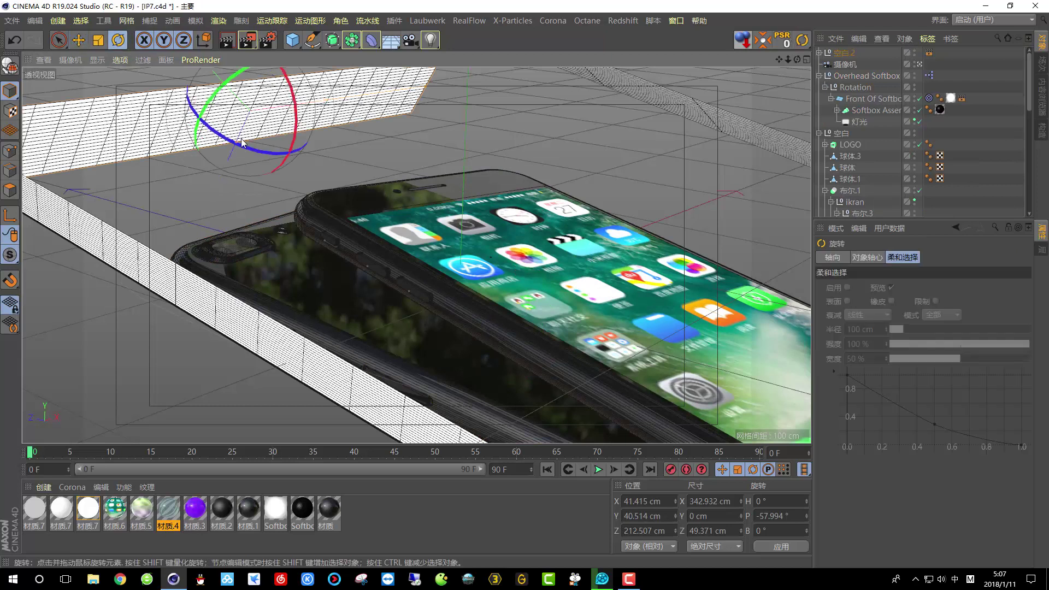
left_click_drag(228, 144, 247, 144)
Render only the region around the rear phone's dual-camera corner to check its reflections
right_click(248, 145)
left_click(248, 145)
left_click_drag(143, 148, 326, 352)
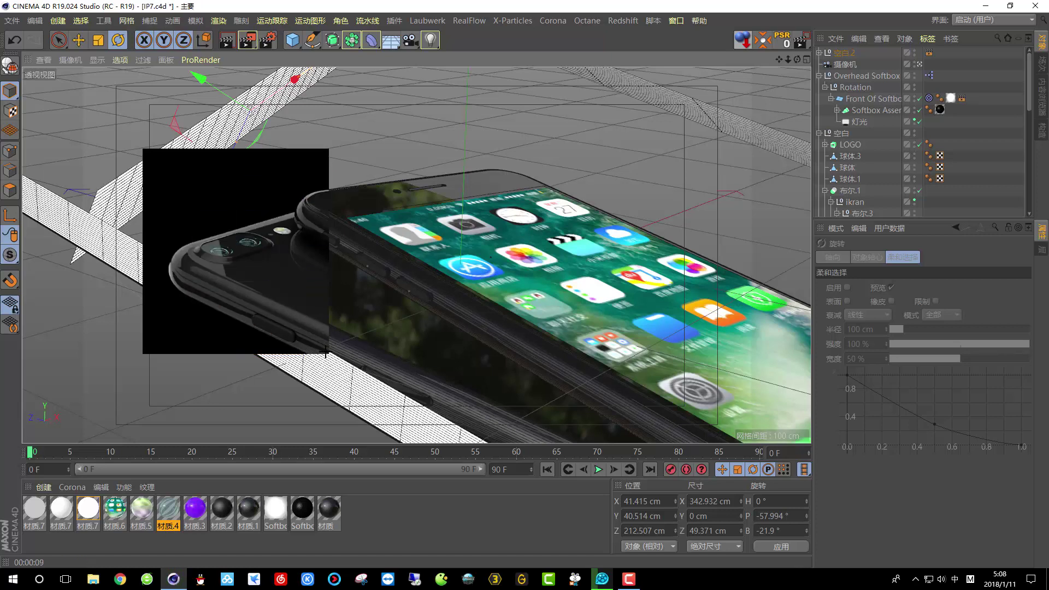
left_click(237, 293)
Set the Physical renderer's sampler to adaptive (自适应) and its sampling quality to medium (中)
key("ctrl+b")
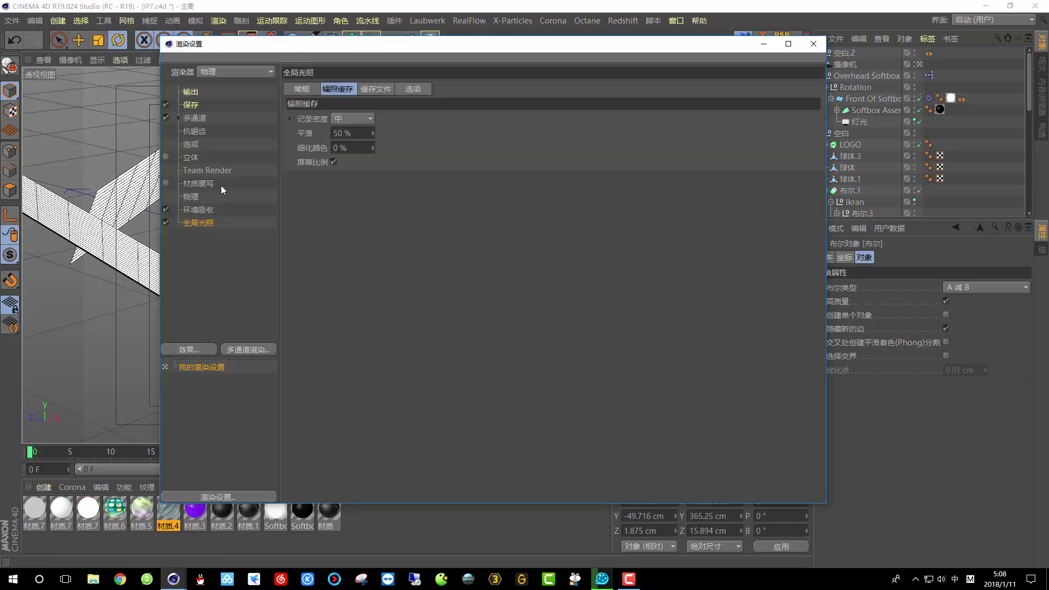
left_click(194, 132)
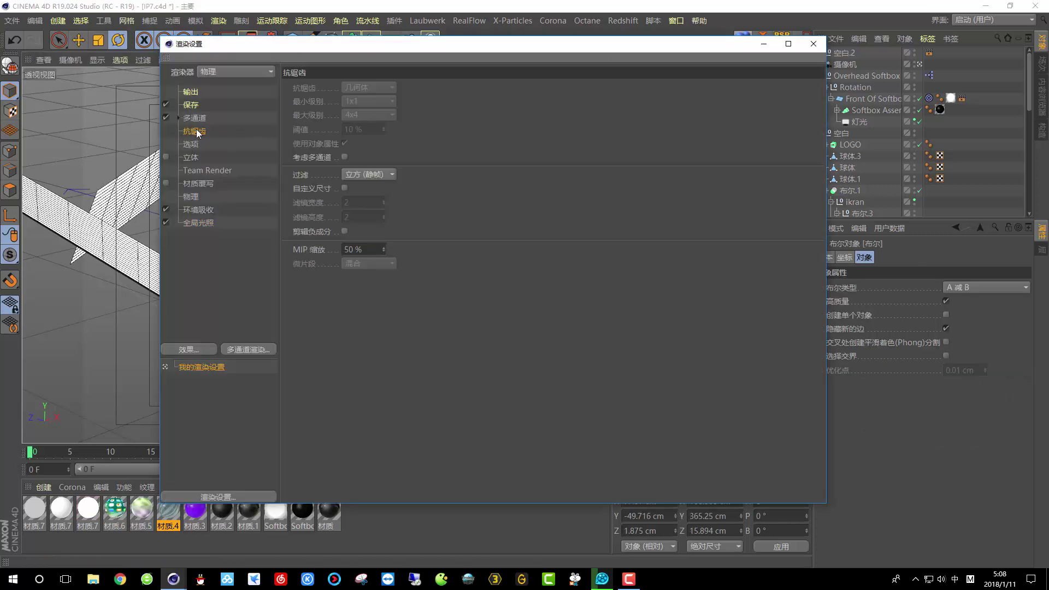
left_click(192, 197)
left_click(393, 198)
left_click(407, 224)
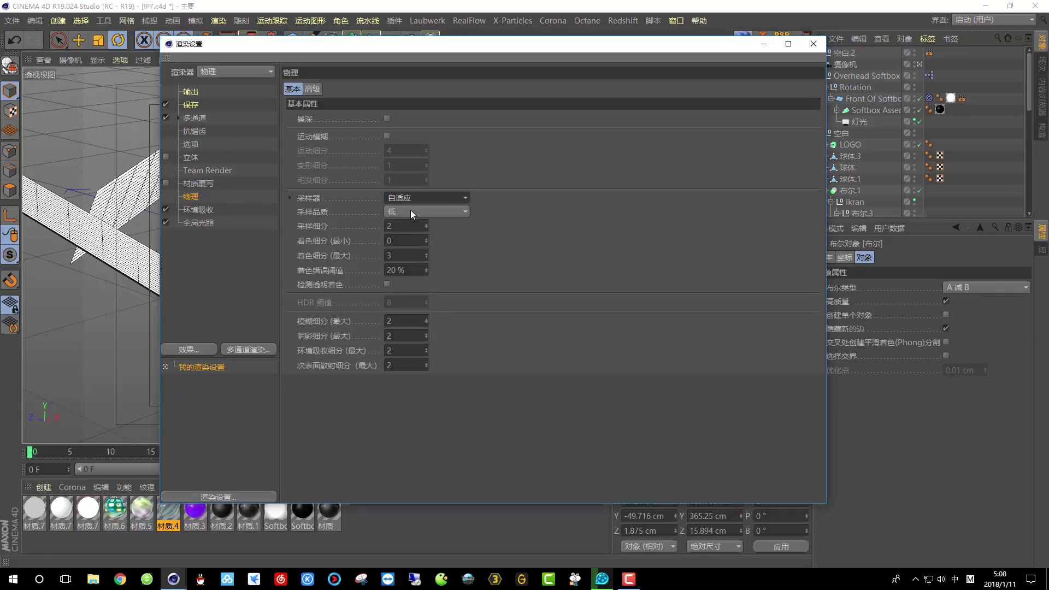
left_click(411, 212)
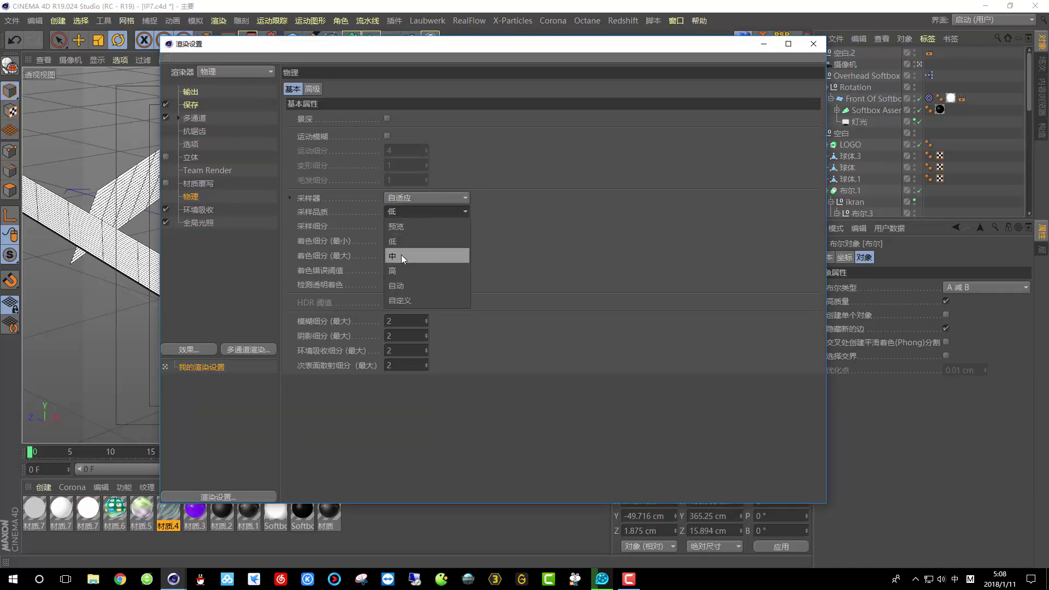
left_click(402, 255)
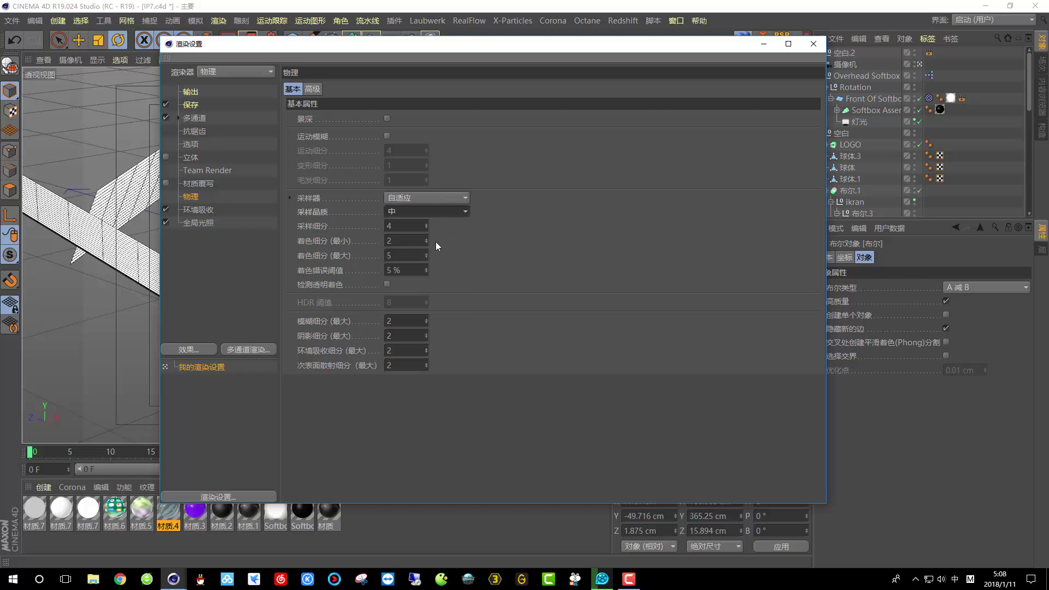
left_click(814, 44)
Re-render the region around the rear phone's dual-camera corner with the medium sampling quality
left_click(247, 40)
left_click(116, 166)
left_click_drag(137, 136, 350, 373)
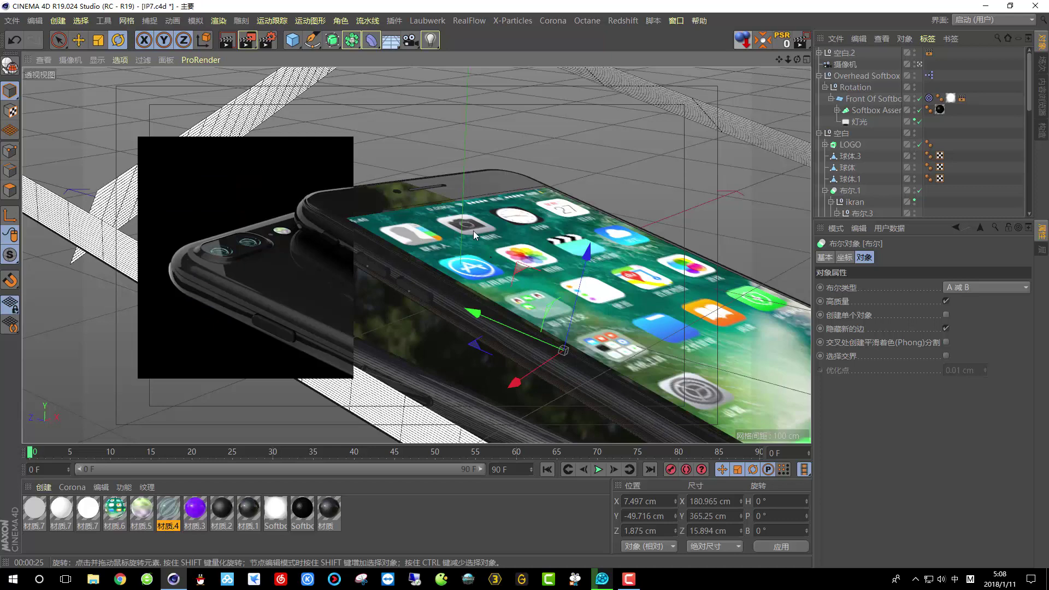
Apply material 材质.4 to the front-camera lens parts 球体.1 and 球体 on the front phone
left_click(920, 64)
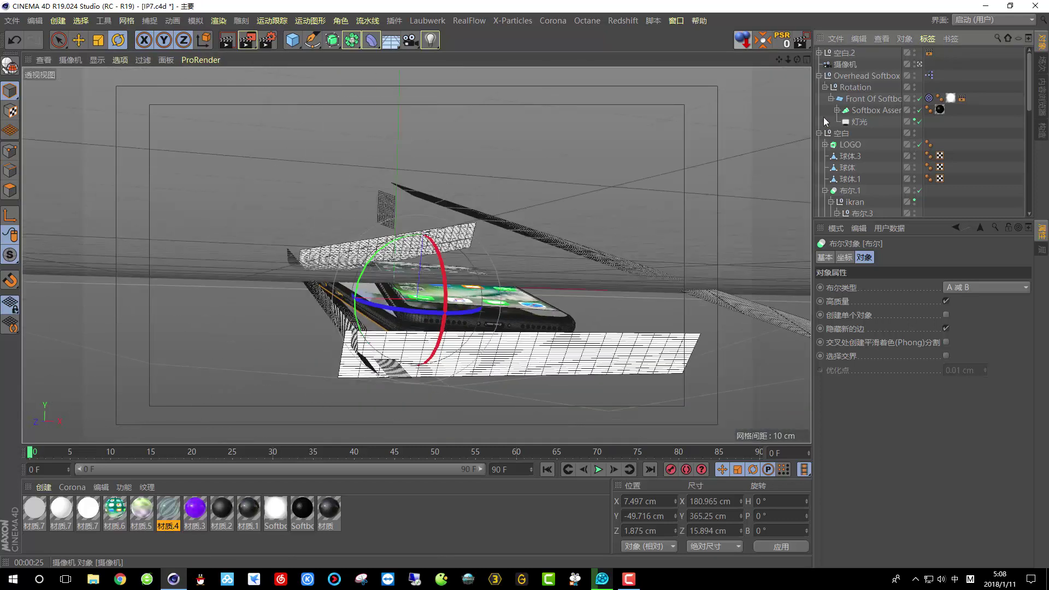
scroll(383, 278, "up", 10)
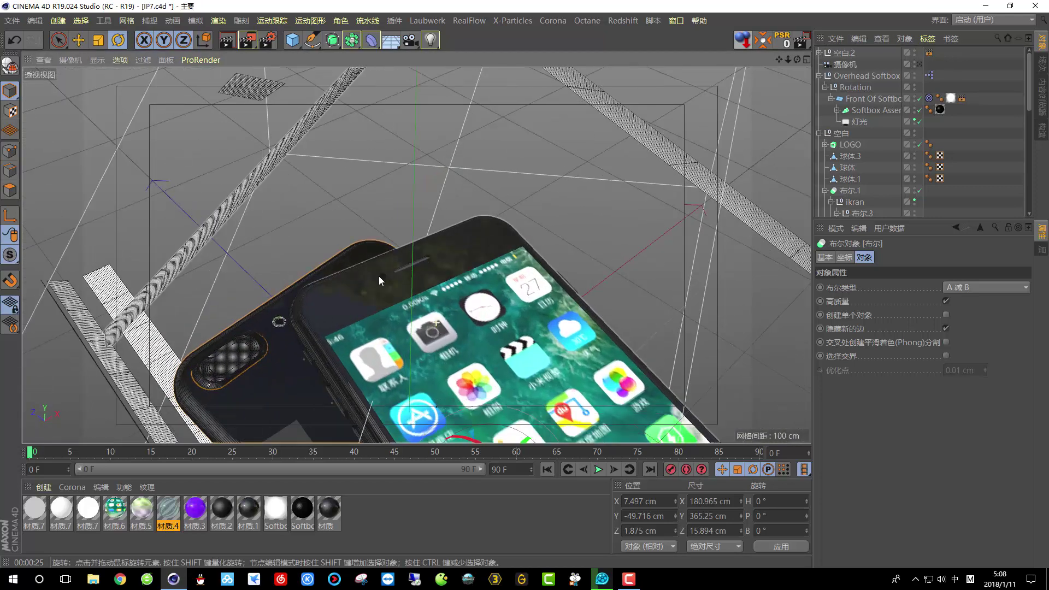
scroll(385, 277, "up", 8)
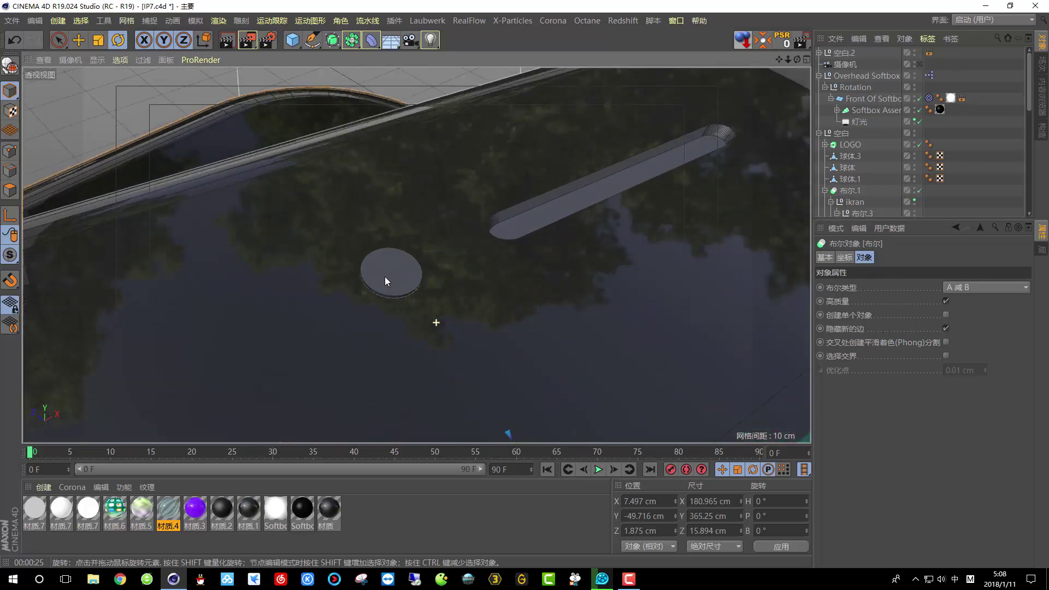
scroll(386, 229, "up", 5)
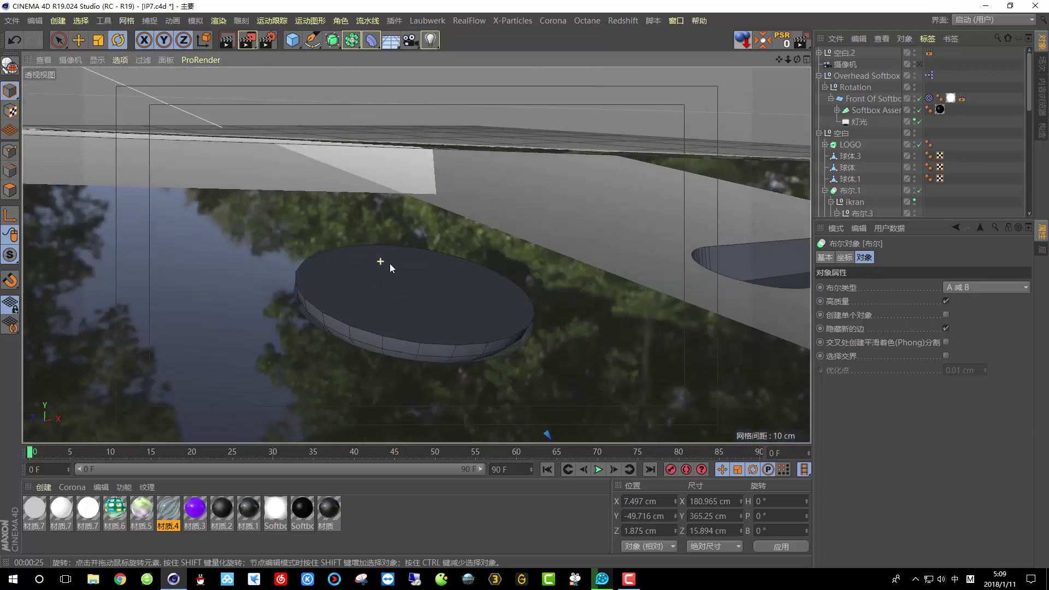
left_click_drag(894, 220, 895, 389)
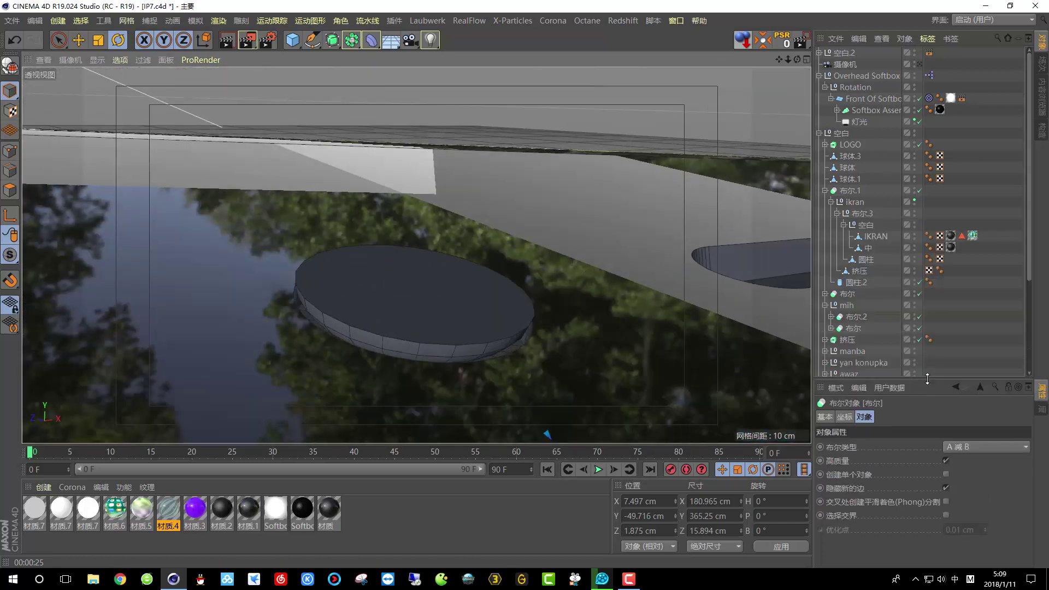
scroll(868, 273, "down", 3)
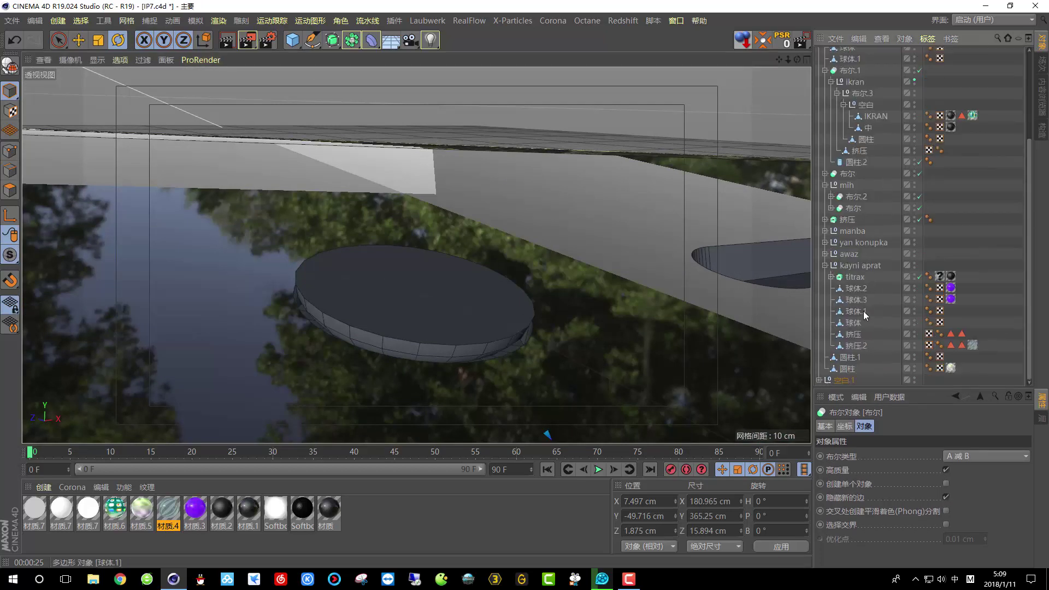
left_click(513, 287)
scroll(872, 137, "up", 2)
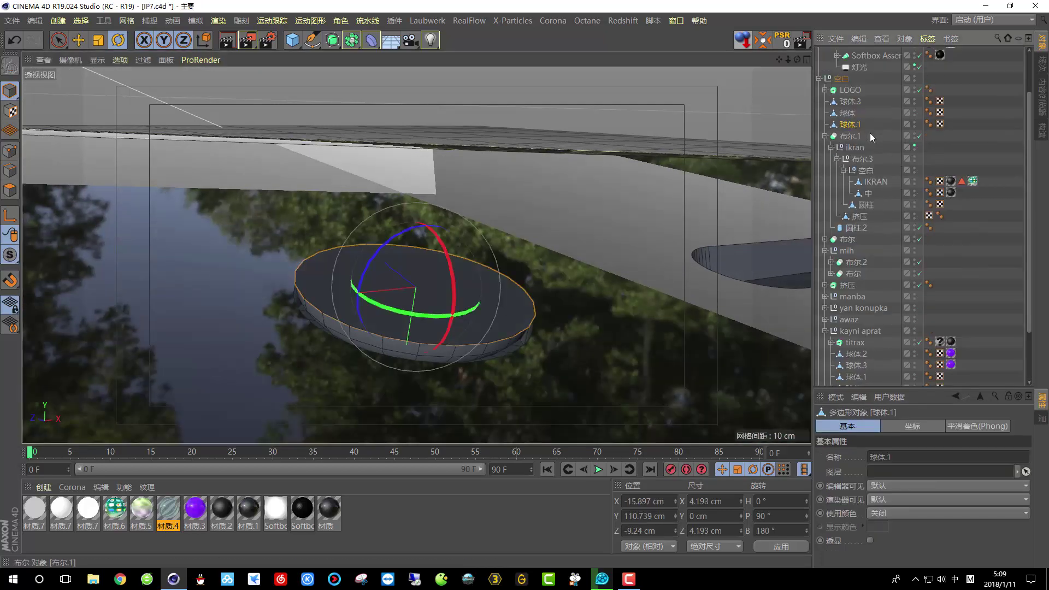
left_click(565, 297)
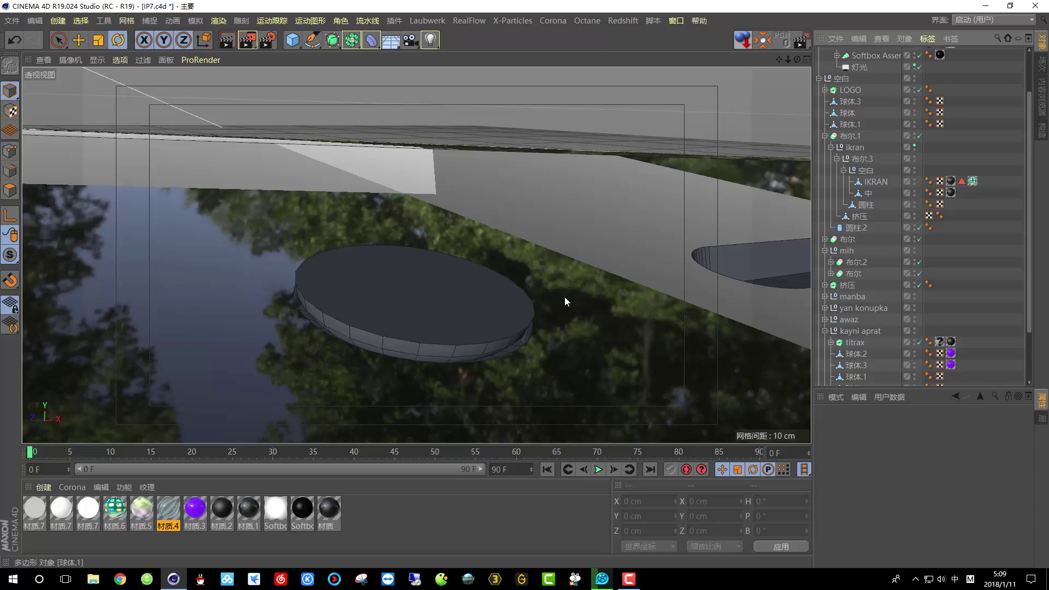
left_click(455, 327)
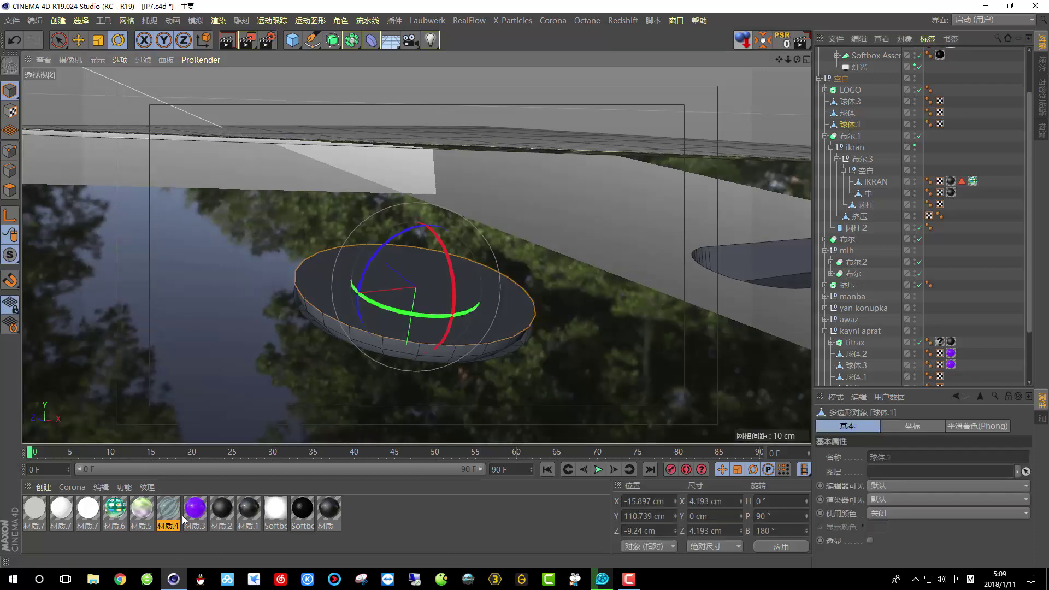
left_click_drag(169, 511, 392, 333)
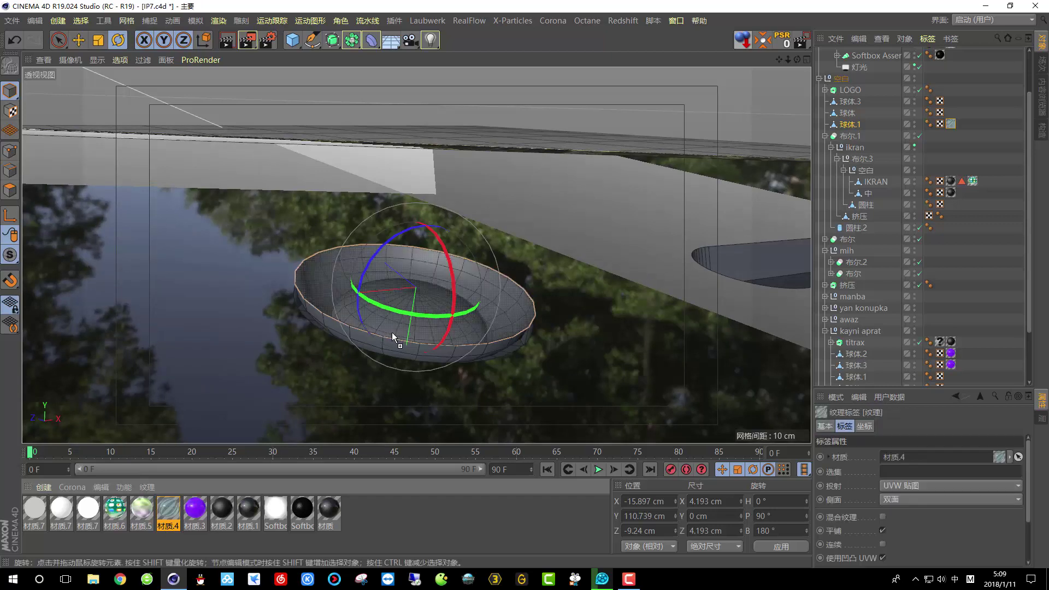
left_click(435, 353)
left_click_drag(173, 511, 392, 350)
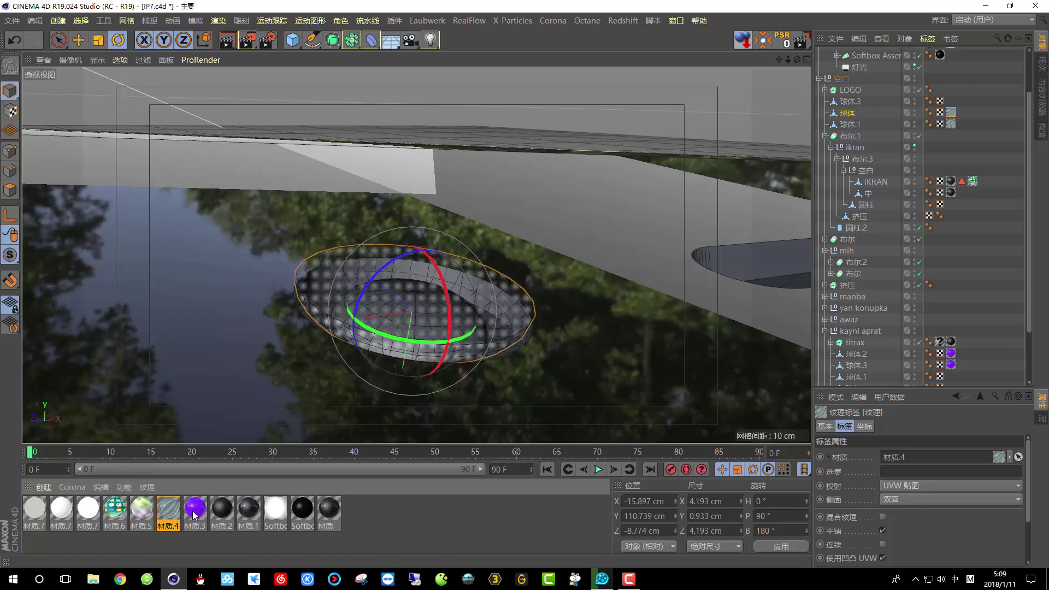
Apply the purple material 材质.3 to the inner front-camera lens part 球体.3
left_click_drag(194, 516, 193, 520)
left_click(850, 103)
left_click_drag(199, 512, 848, 105)
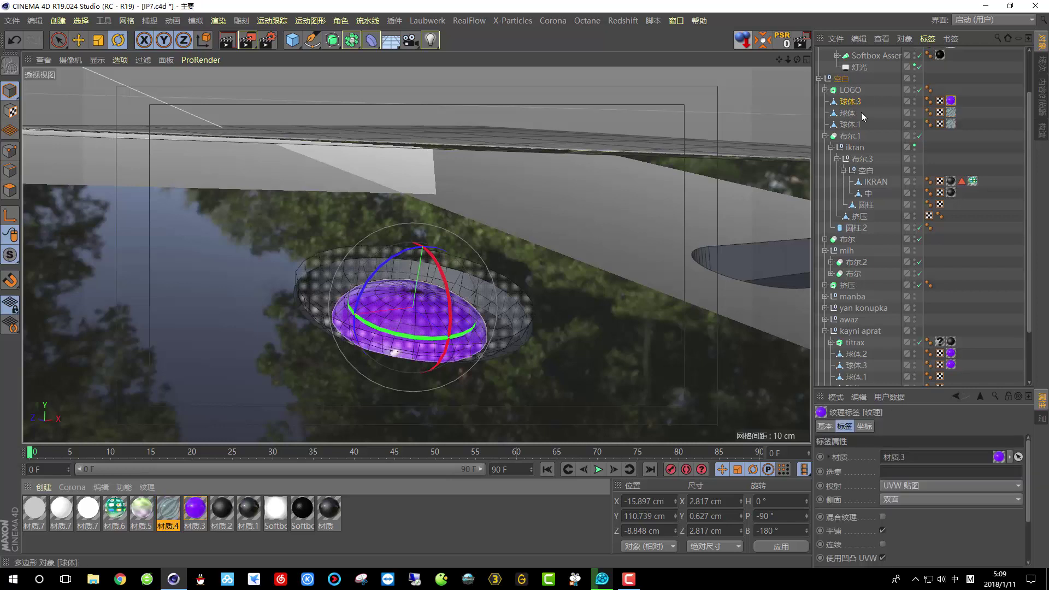
Move 球体.3, 球体 and 球体.1 together down into the front-camera hole, to Y 29.711 cm
left_click(850, 125, "shift")
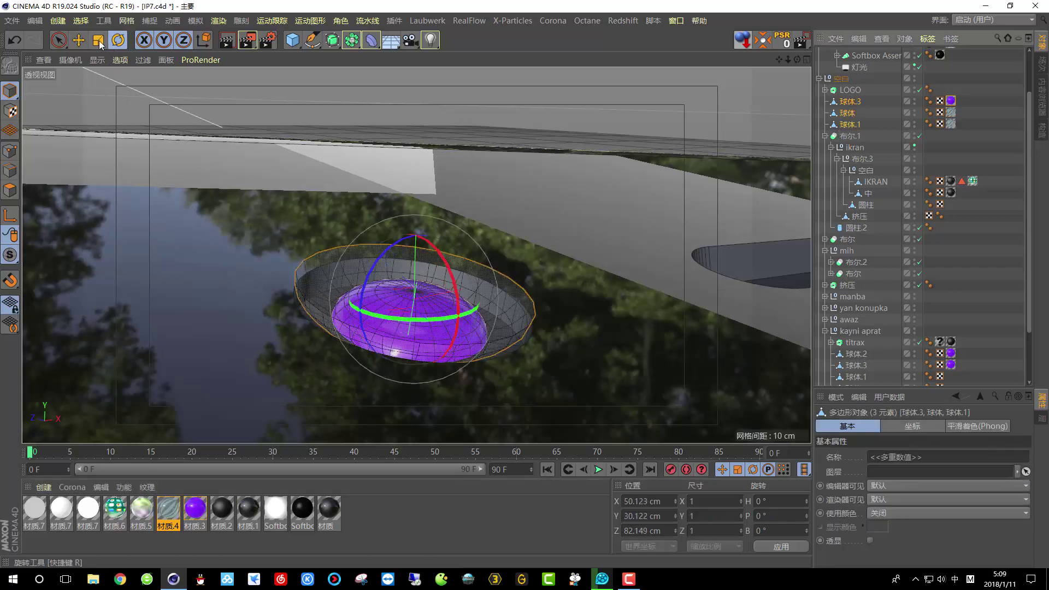
left_click(79, 42)
left_click_drag(416, 207, 415, 224)
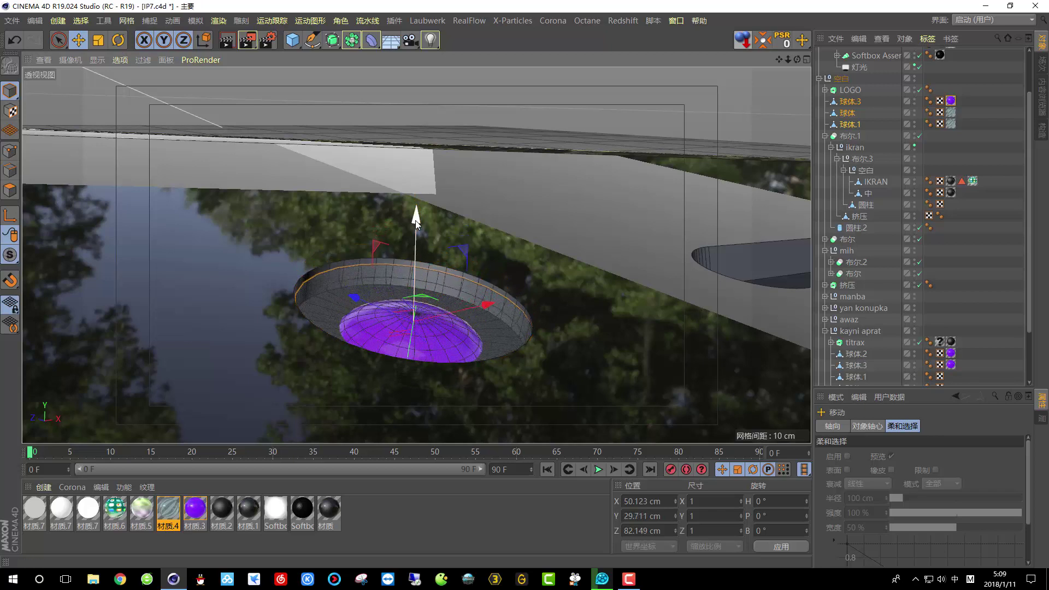
Look through the scene camera again and open the render settings
scroll(924, 220, "up", 3)
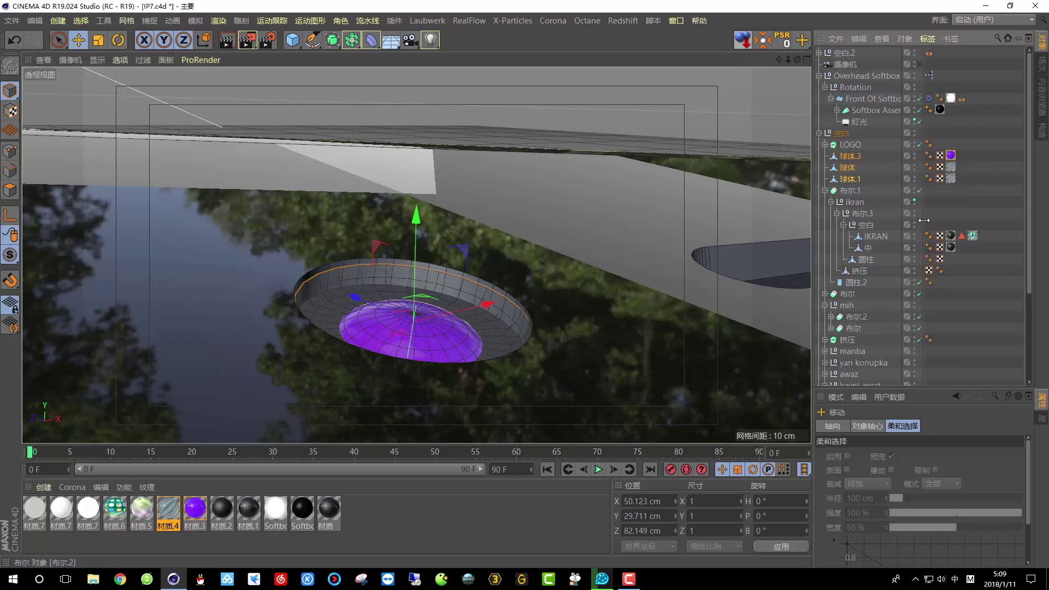
left_click(920, 64)
left_click(269, 40)
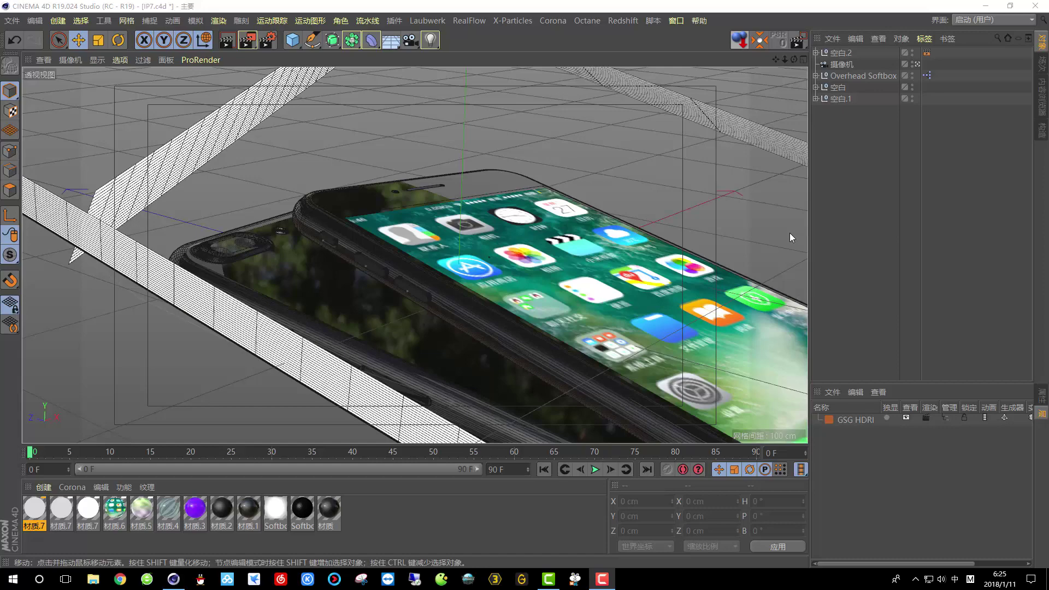
Leave the scene camera and select the screw between the speaker holes and the charging port on the front phone's bottom edge
left_click(920, 65)
left_click_drag(522, 188, 385, 303, "alt")
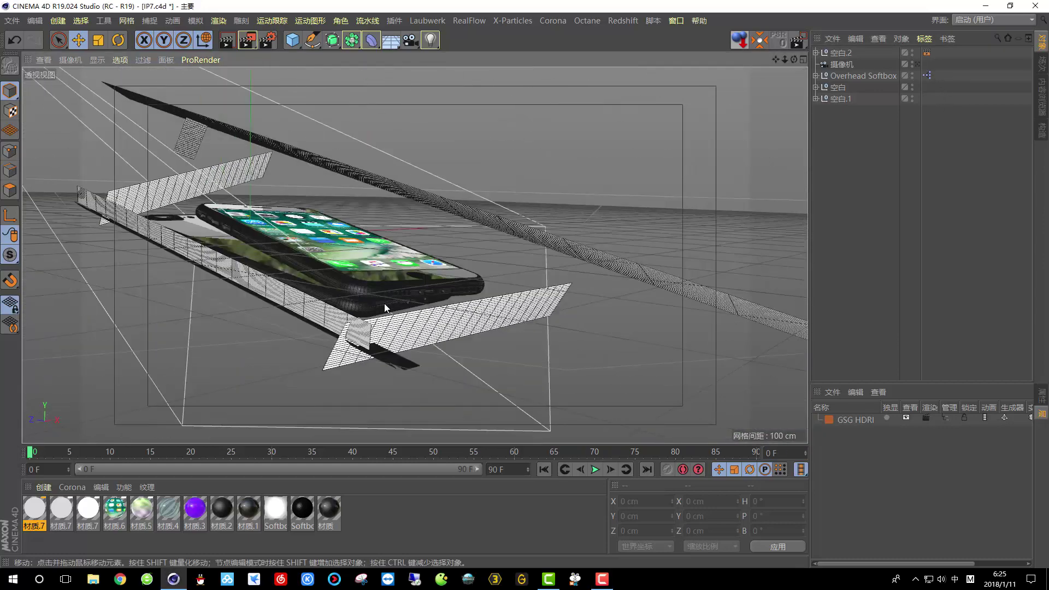
scroll(434, 287, "up", 10)
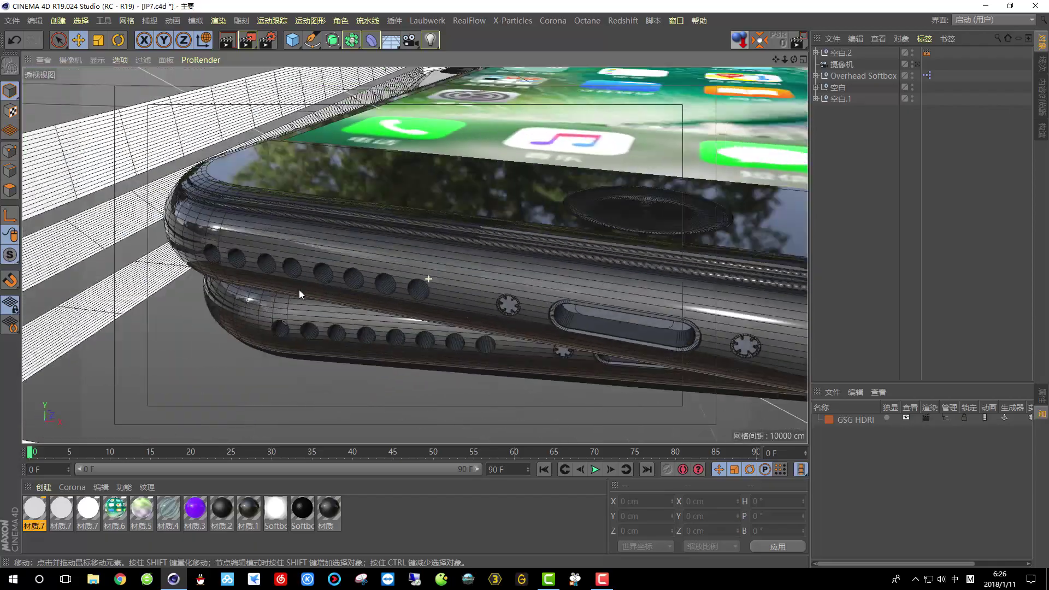
left_click_drag(300, 294, 429, 268, "alt")
scroll(447, 293, "up", 8)
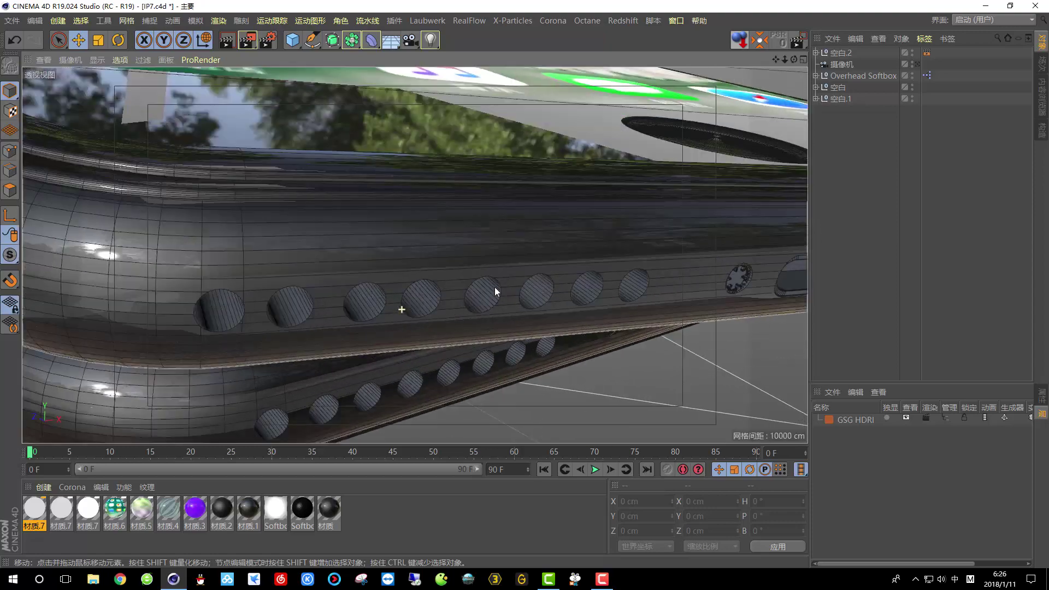
middle_click_drag(494, 287, 365, 274, "alt")
scroll(481, 290, "up", 5)
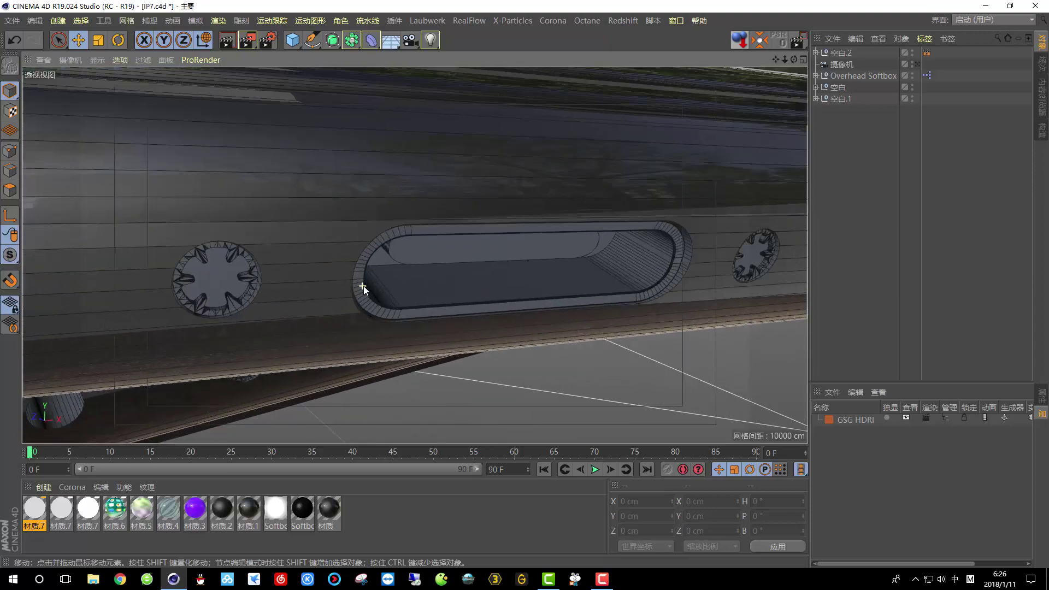
left_click_drag(363, 287, 310, 319, "alt")
left_click(235, 294)
left_click(697, 226)
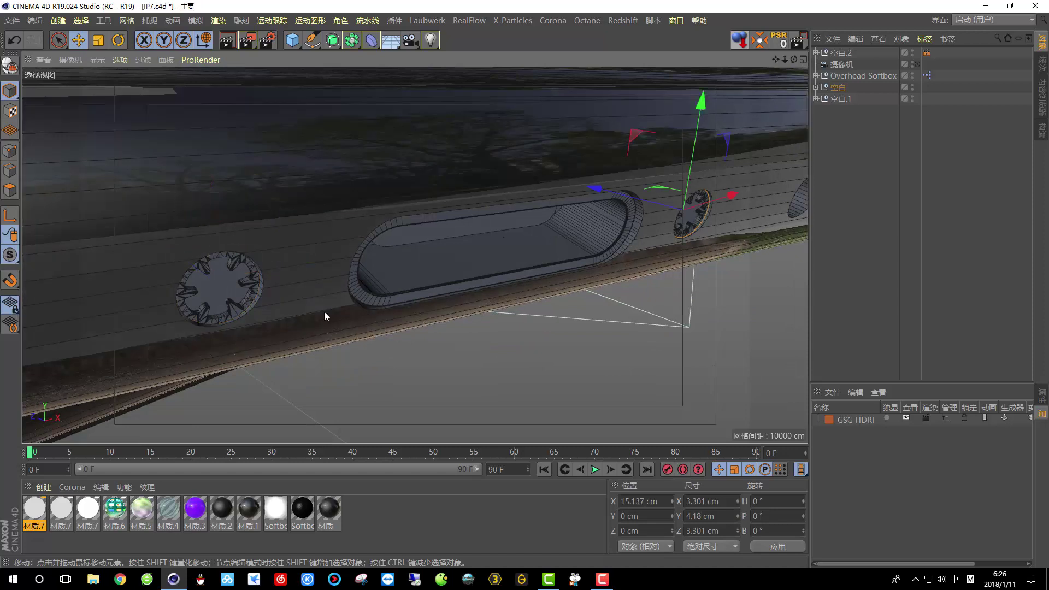
key("ctrl+z")
Create a new material with the colour channel disabled and a GGX reflection layer added
double_click(418, 522)
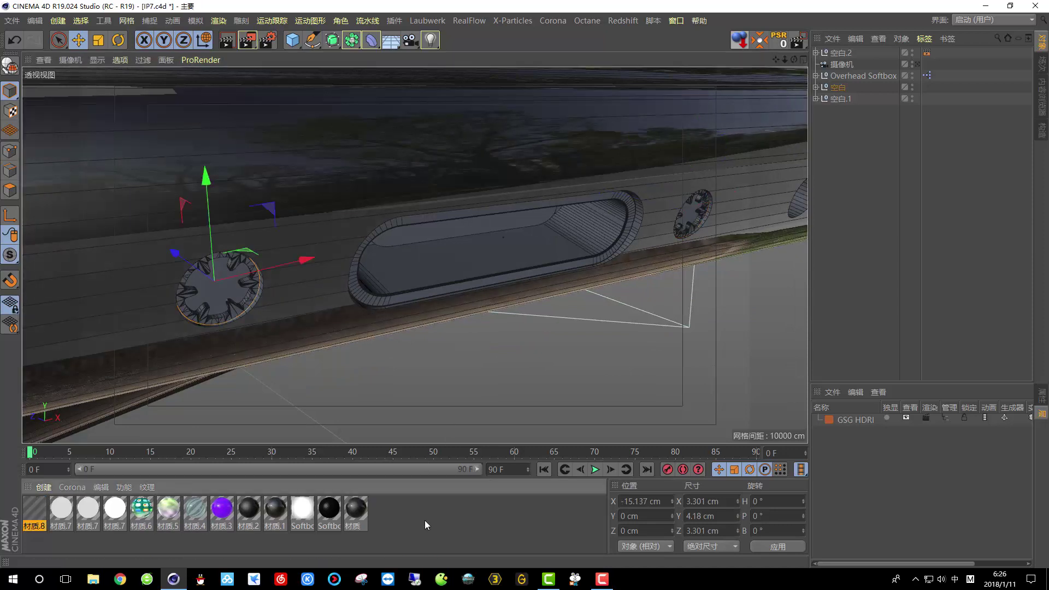
double_click(30, 502)
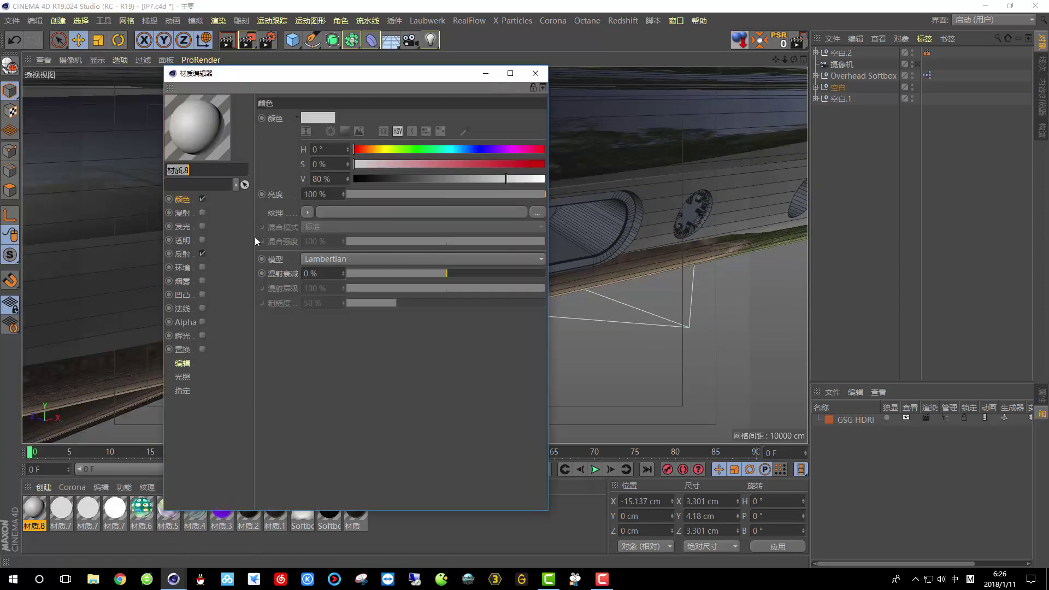
left_click(202, 199)
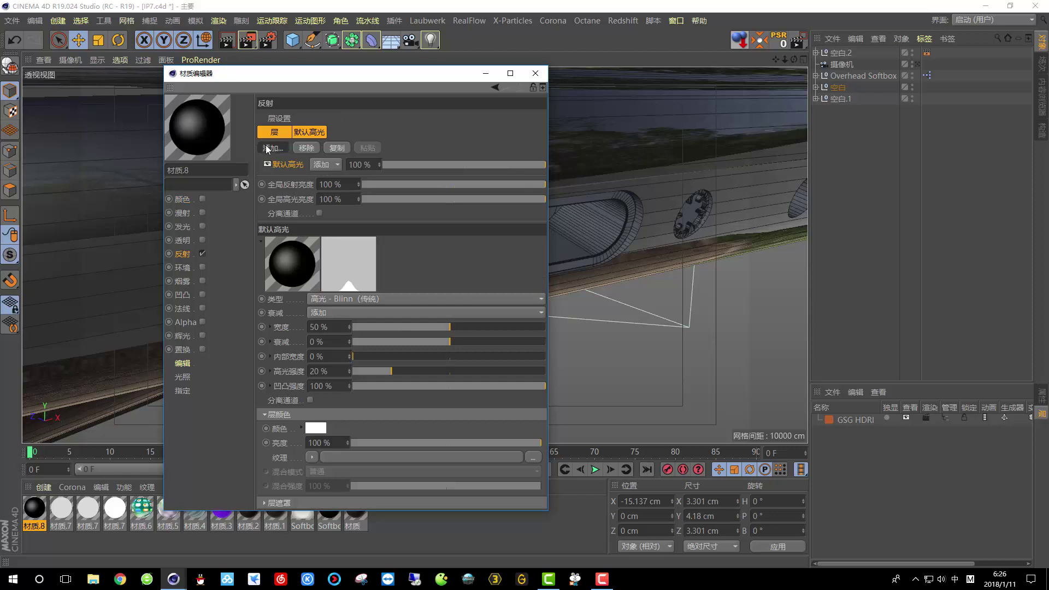
left_click(268, 149)
left_click(308, 163)
Set the GGX layer's Fresnel to conductor (导体) with the steel (钢) preset
scroll(545, 261, "down", 1)
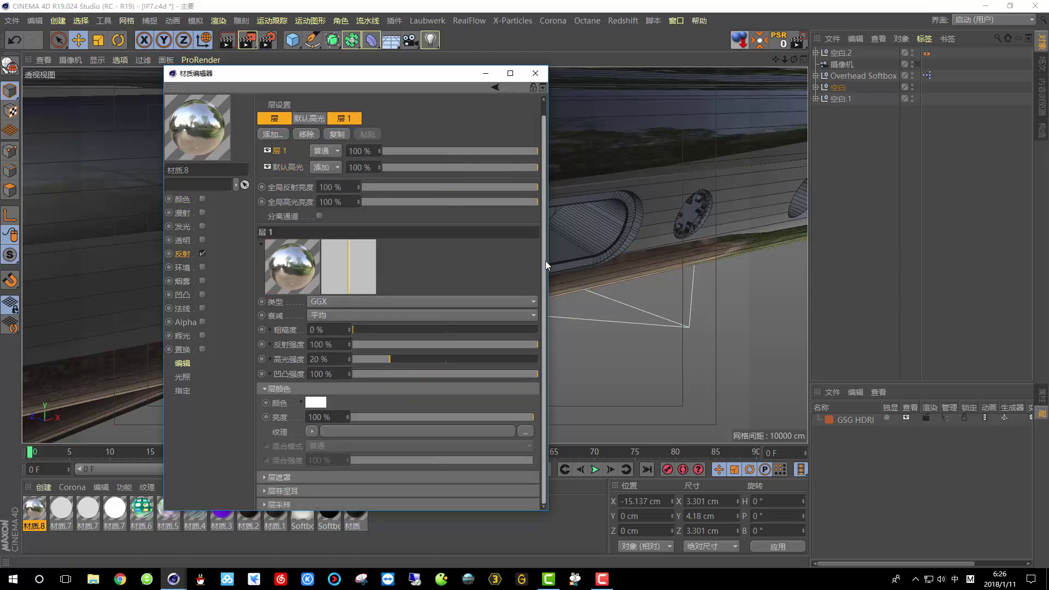
left_click(321, 492)
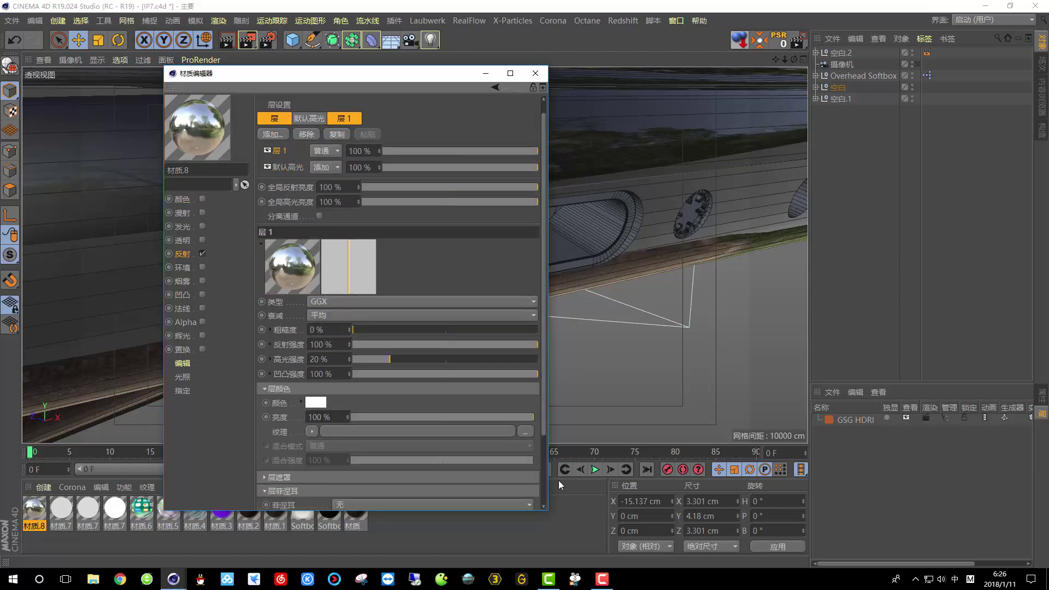
left_click_drag(548, 513, 556, 559)
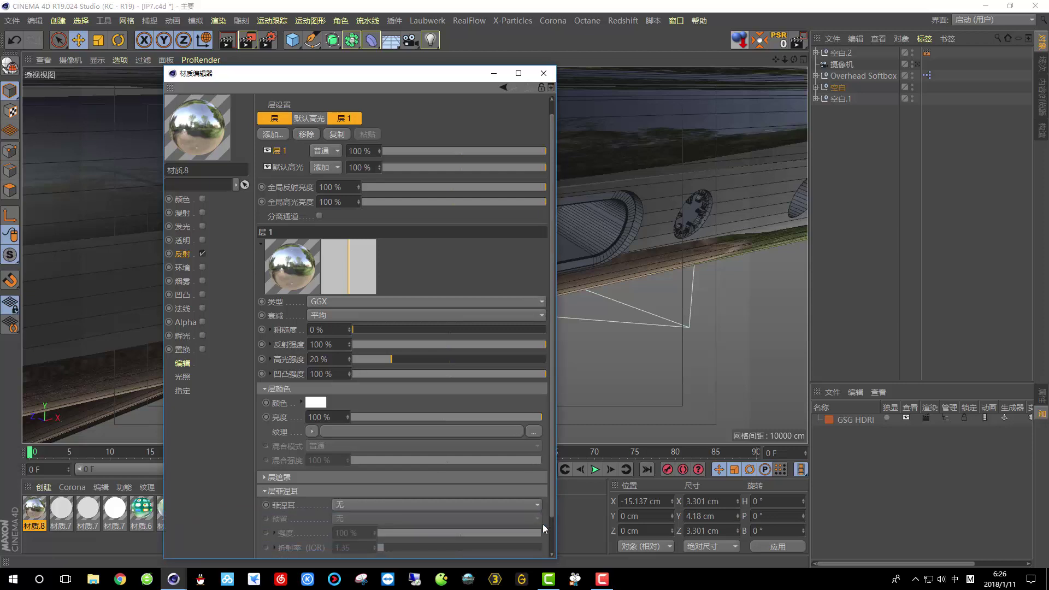
scroll(545, 395, "down", 2)
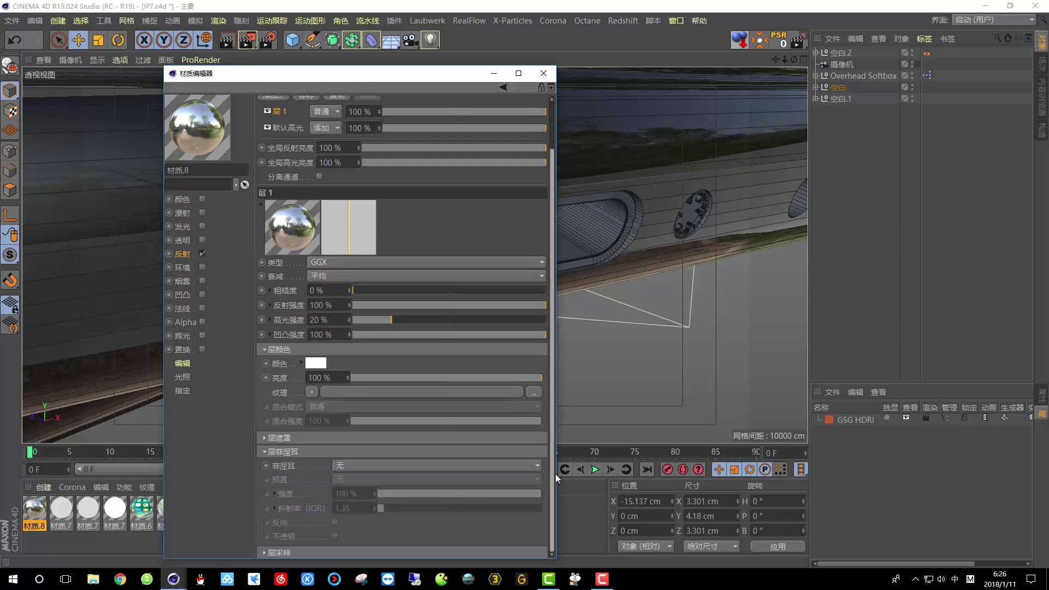
left_click(353, 467)
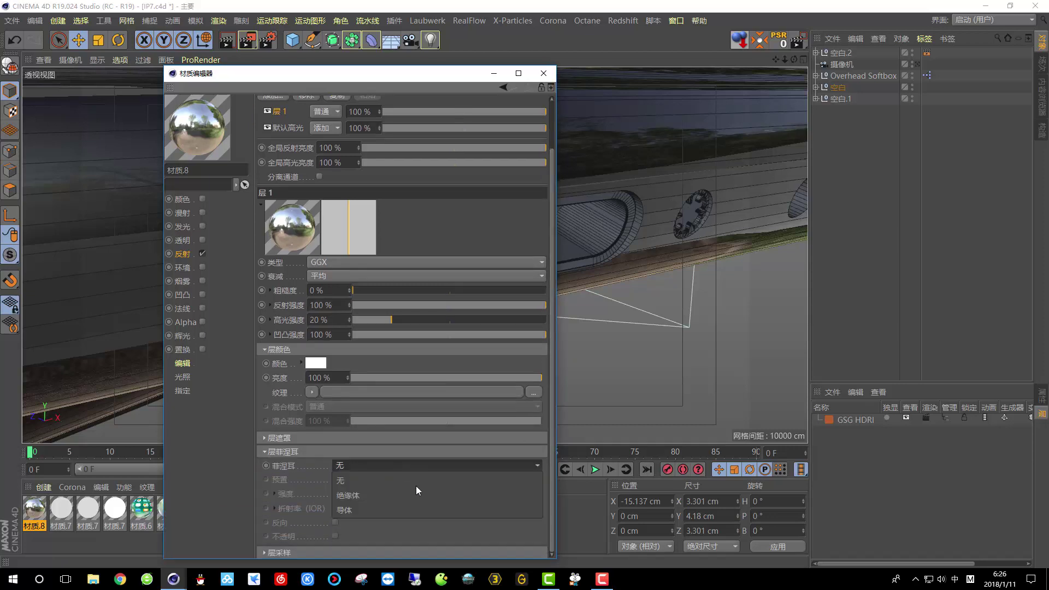
left_click(375, 511)
left_click(385, 479)
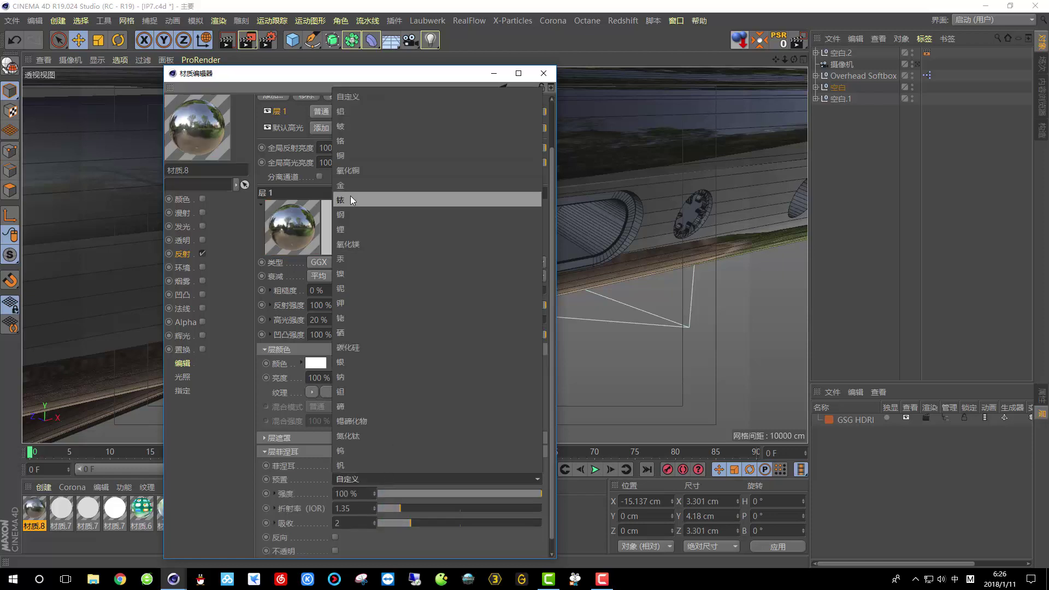
left_click(358, 214)
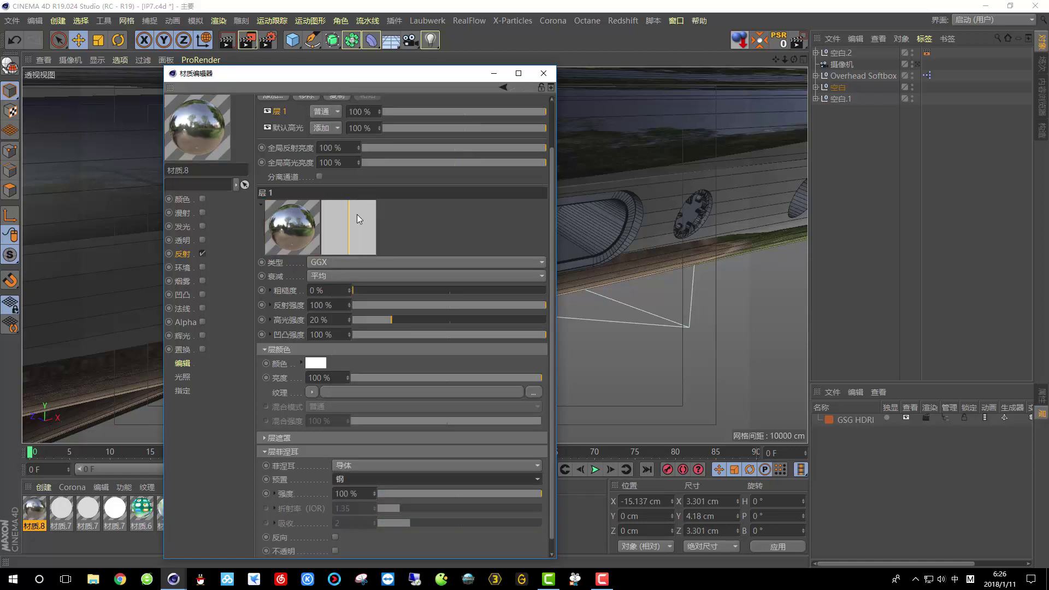
Set the reflection layer's roughness to 5% and close the material editor
left_click(361, 290)
double_click(335, 292)
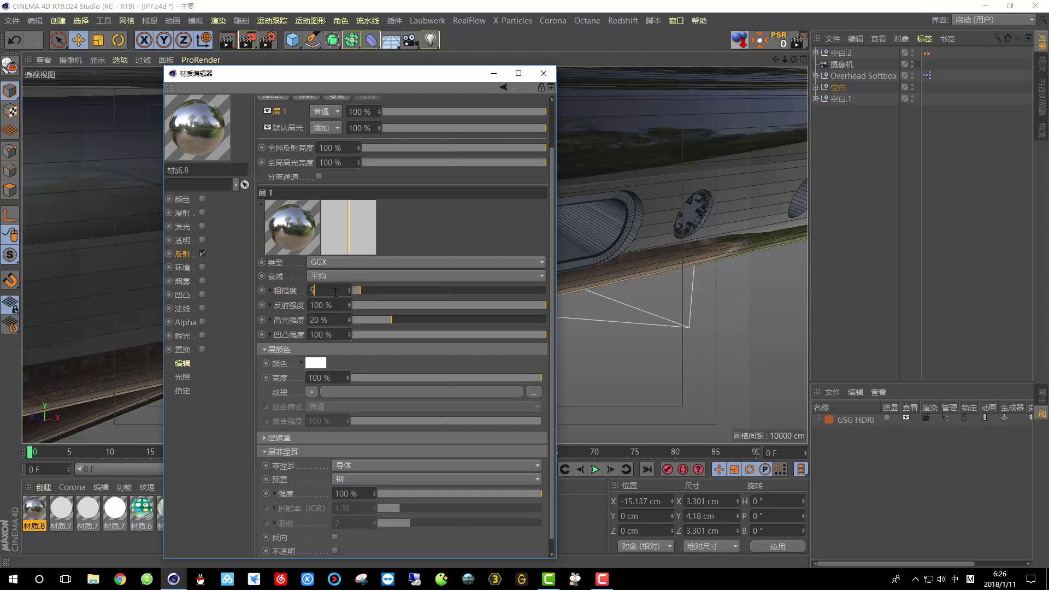
left_click(543, 73)
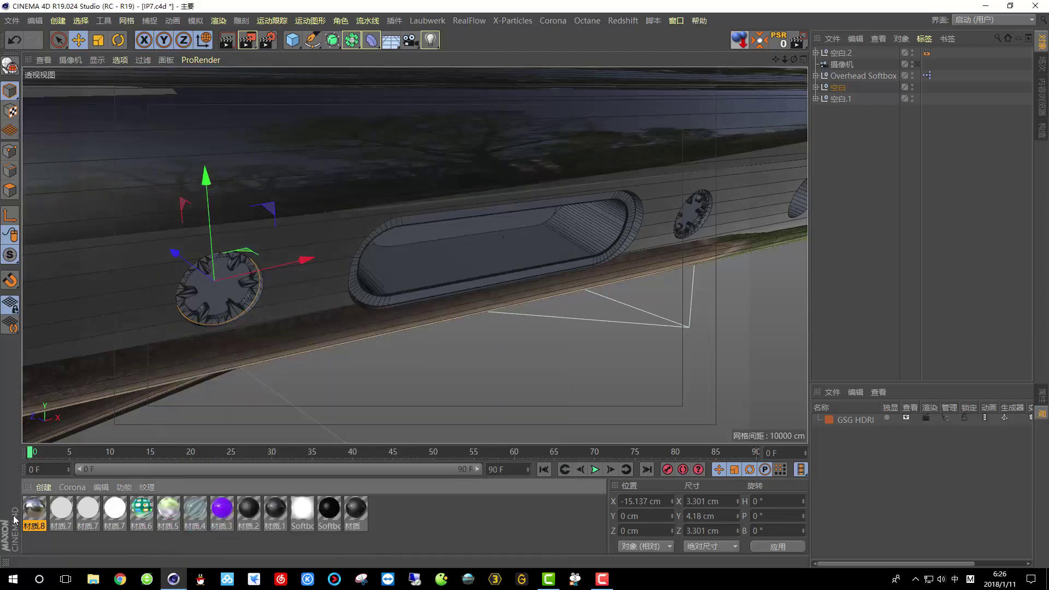
Apply 材质.8 to the rims of both screws beside the charging port and test-render the area around the left screw
left_click_drag(214, 302, 213, 305)
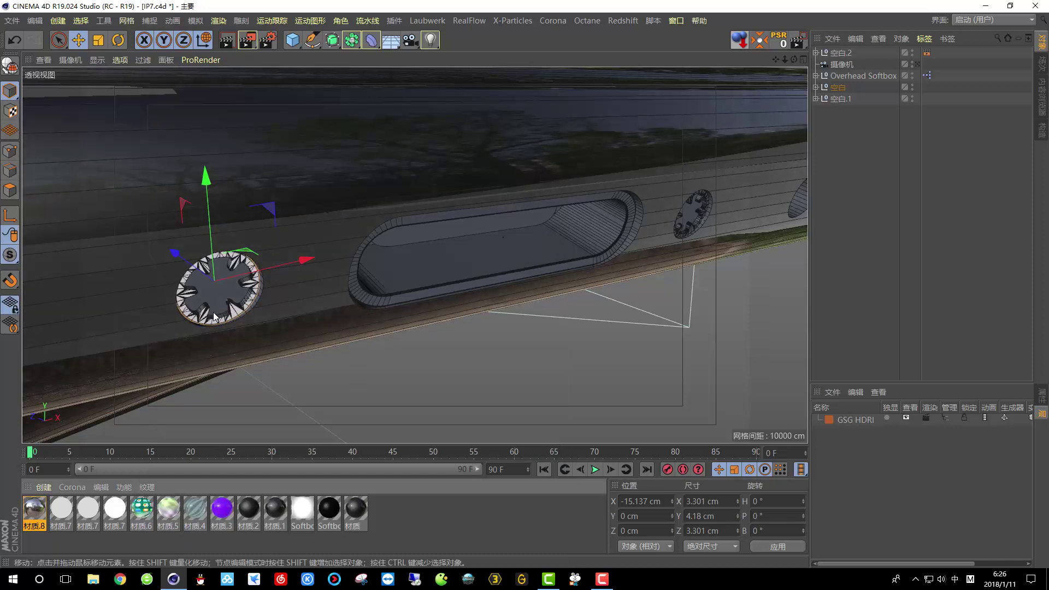
left_click_drag(34, 509, 55, 486)
left_click_drag(242, 298, 232, 295)
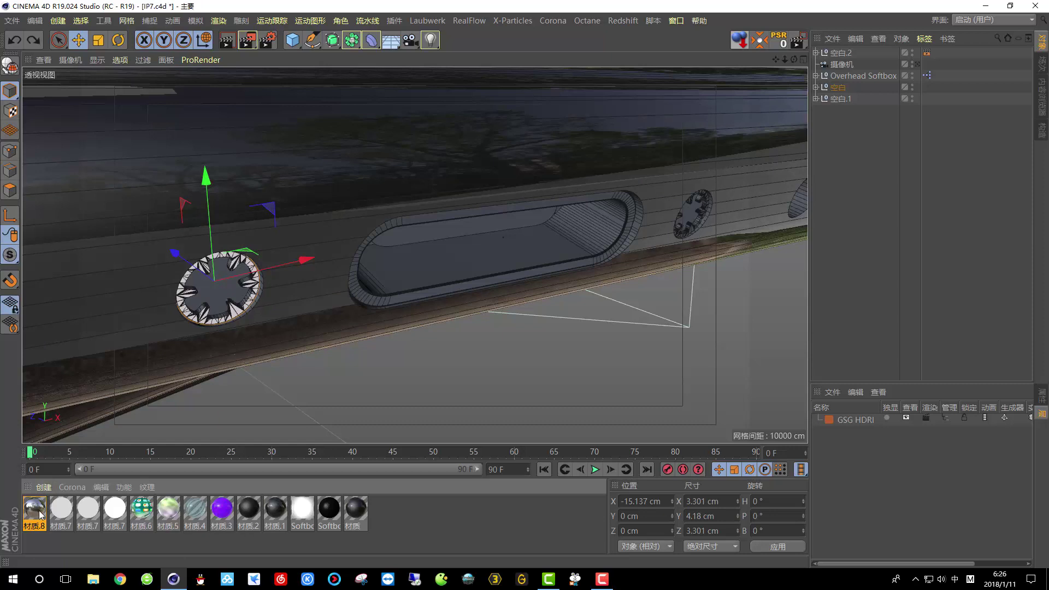
left_click_drag(701, 216, 277, 78, "alt")
left_click(204, 39)
left_click_drag(248, 257, 359, 424)
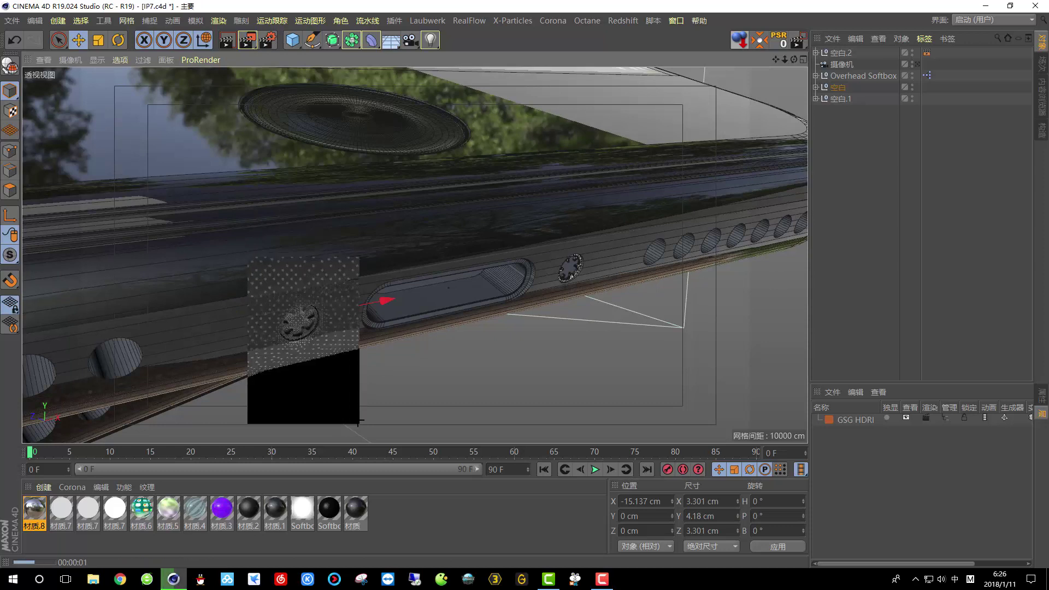
Apply 材质.8 to the extrusion 挤压.2 inside the left screw's boolean 布尔 in the mih group
left_click(299, 320)
scroll(301, 322, "up", 2)
scroll(302, 325, "up", 4)
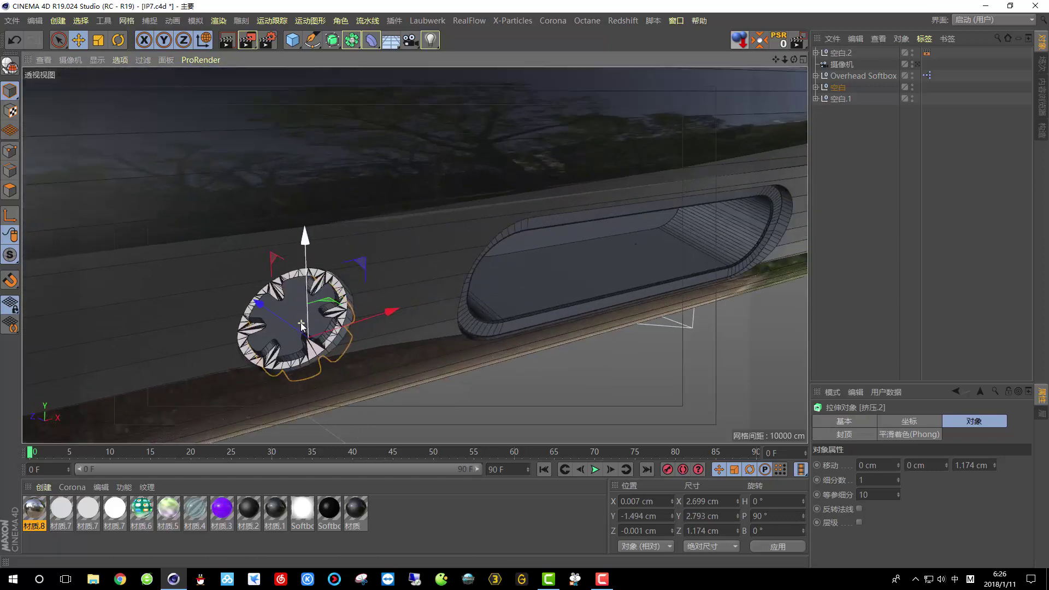
left_click_drag(294, 360, 294, 361)
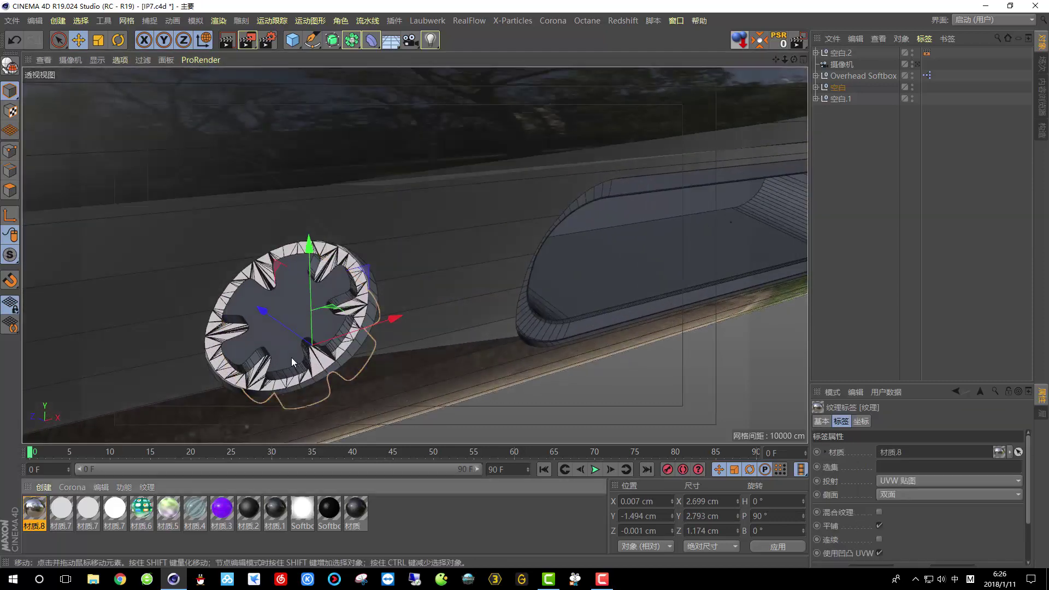
left_click(816, 87)
left_click(827, 282)
scroll(830, 262, "down", 3)
left_click(839, 240)
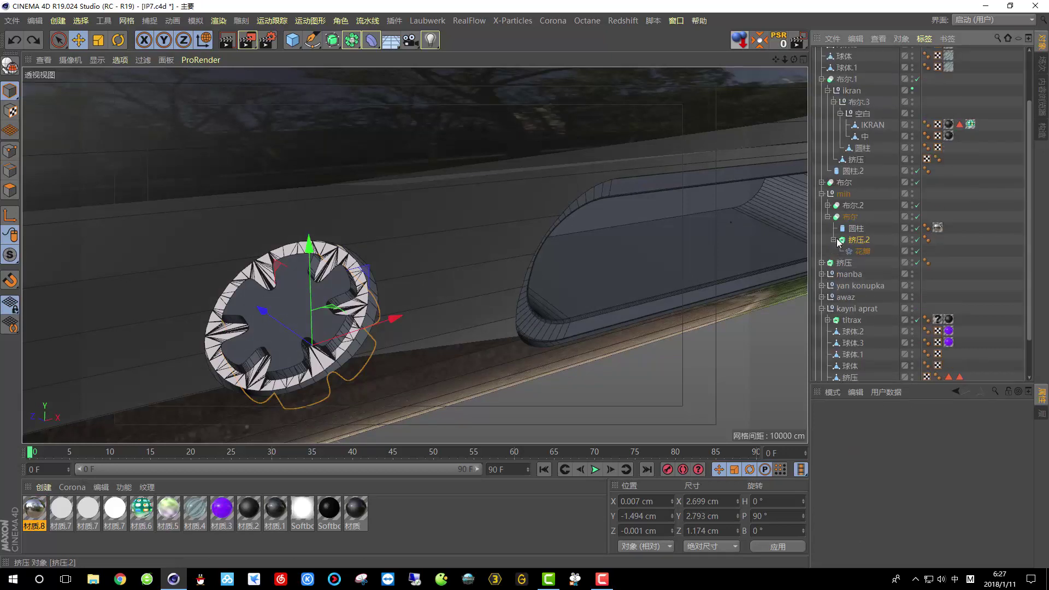
left_click(836, 240)
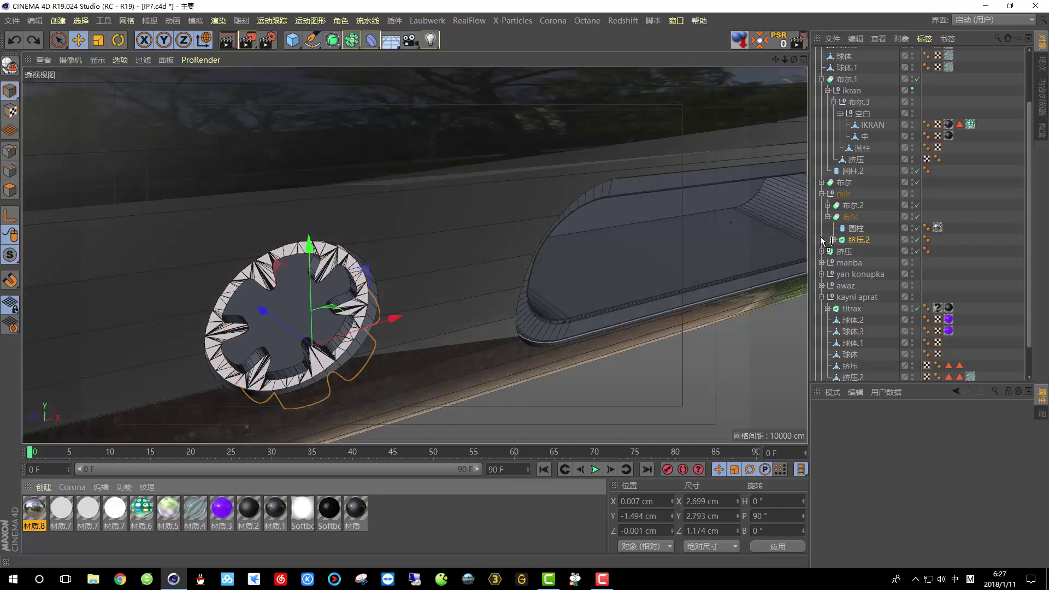
left_click_drag(857, 239, 857, 239)
Apply 材质.8 to the extrusion 挤压.2 inside the right screw's boolean 布尔.2
scroll(274, 325, "down", 4)
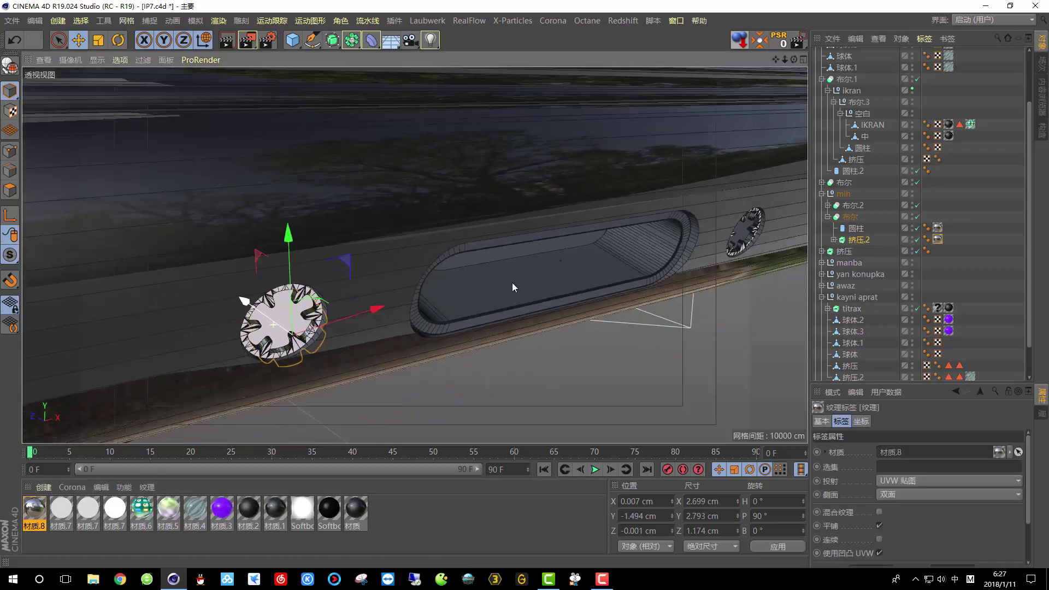
middle_click_drag(752, 234, 519, 237, "alt")
scroll(519, 235, "up", 2)
left_click(509, 239)
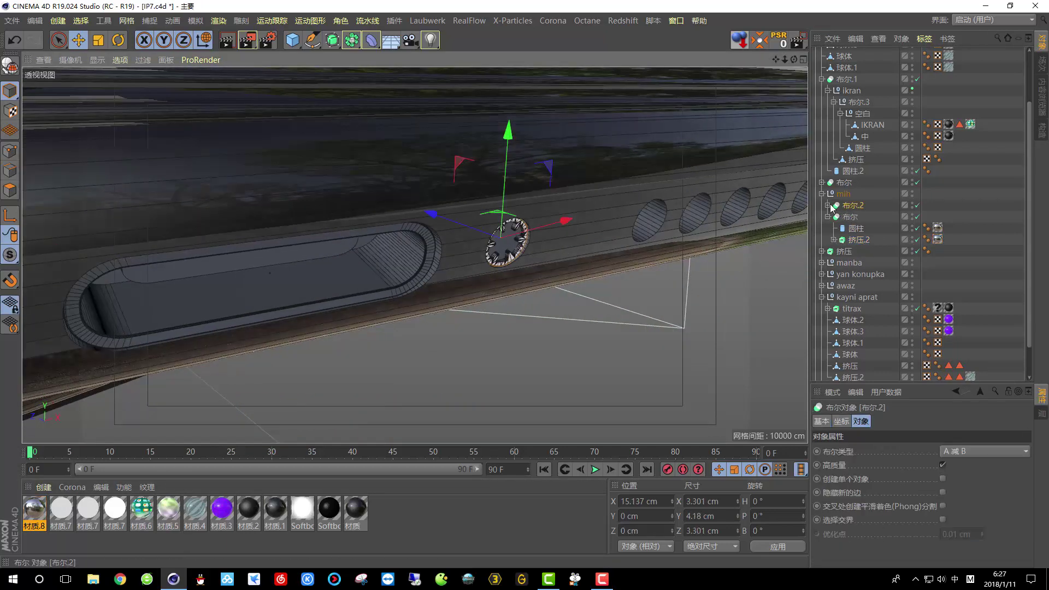
left_click(829, 206)
left_click(857, 228)
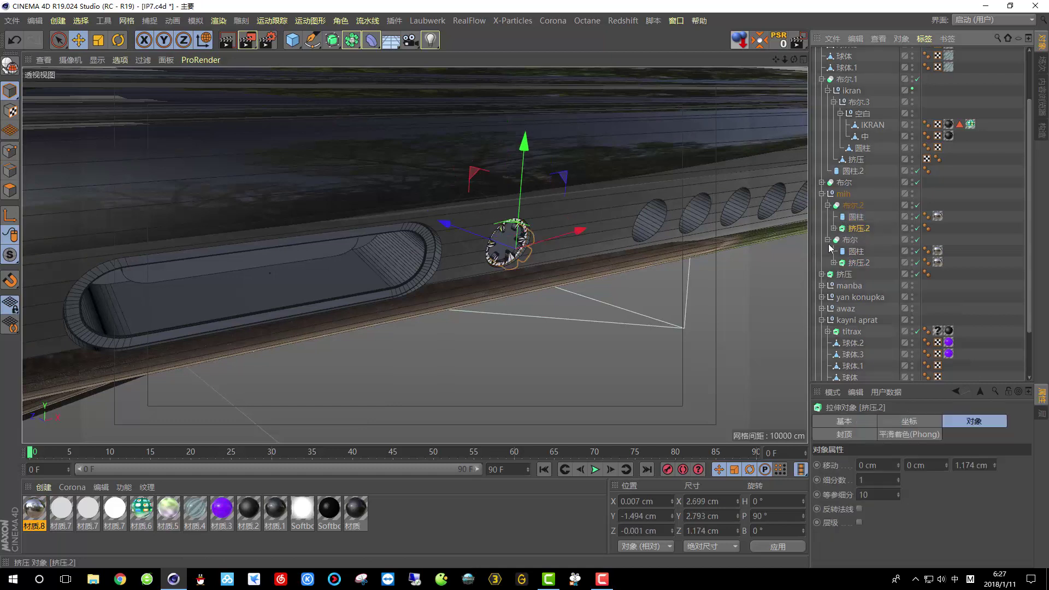
left_click_drag(27, 511, 799, 260)
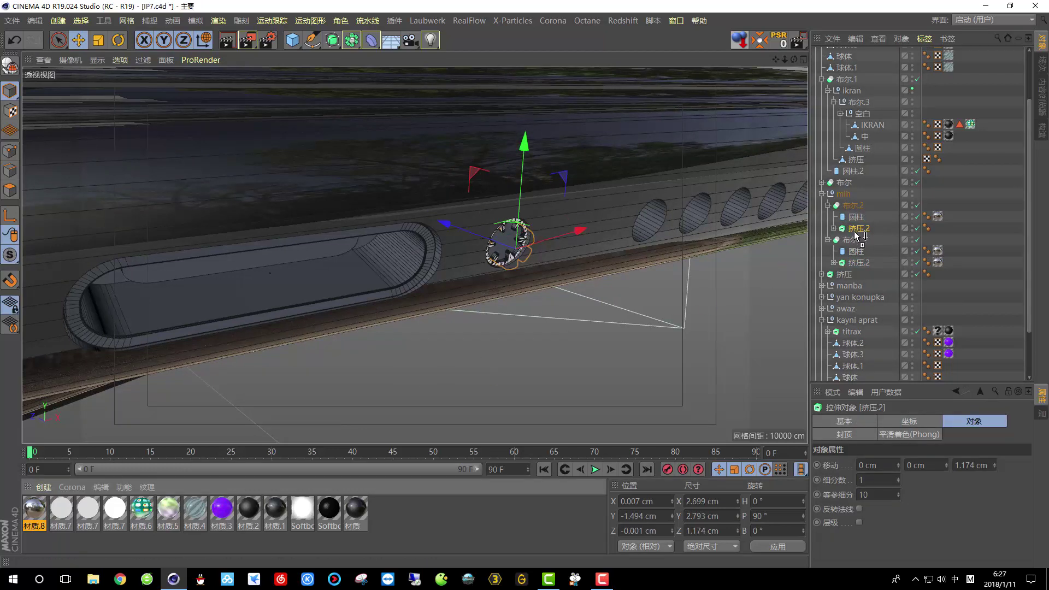
left_click_drag(857, 232, 857, 232)
Apply 材质.2 and 材质.1 to the charging-port housing tokmanba.1
left_click_drag(503, 298, 503, 220, "alt")
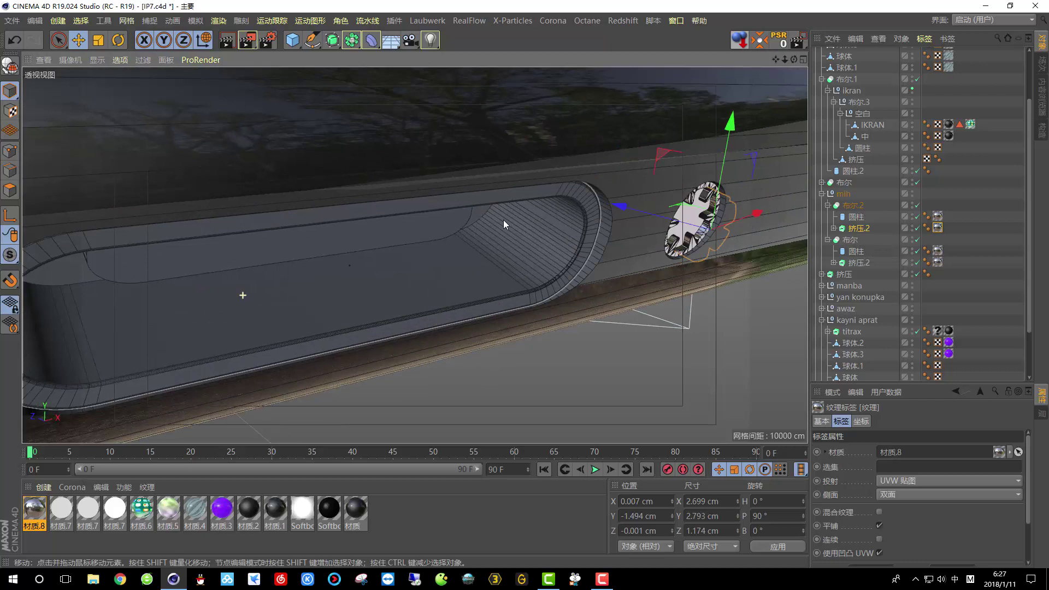
left_click(533, 192)
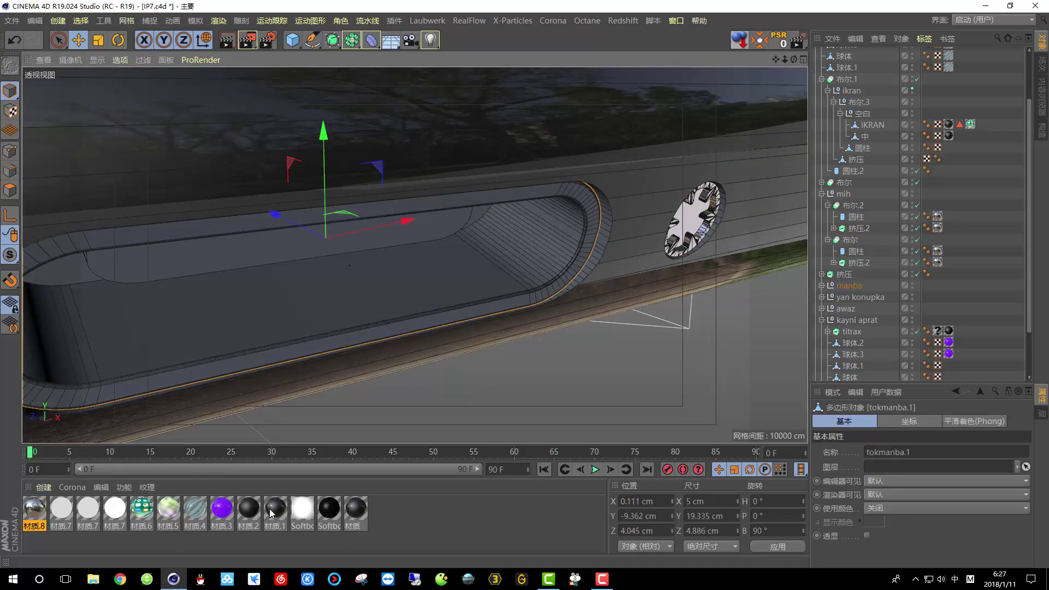
left_click_drag(246, 514, 589, 208)
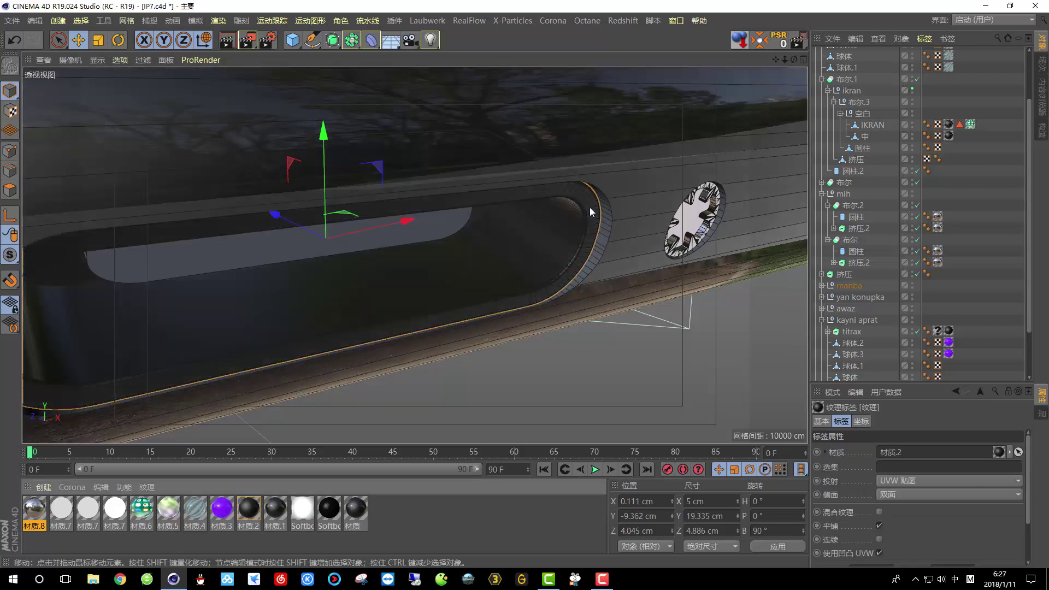
scroll(487, 337, "down", 3)
scroll(263, 353, "up", 5)
left_click_drag(263, 353, 321, 245, "alt")
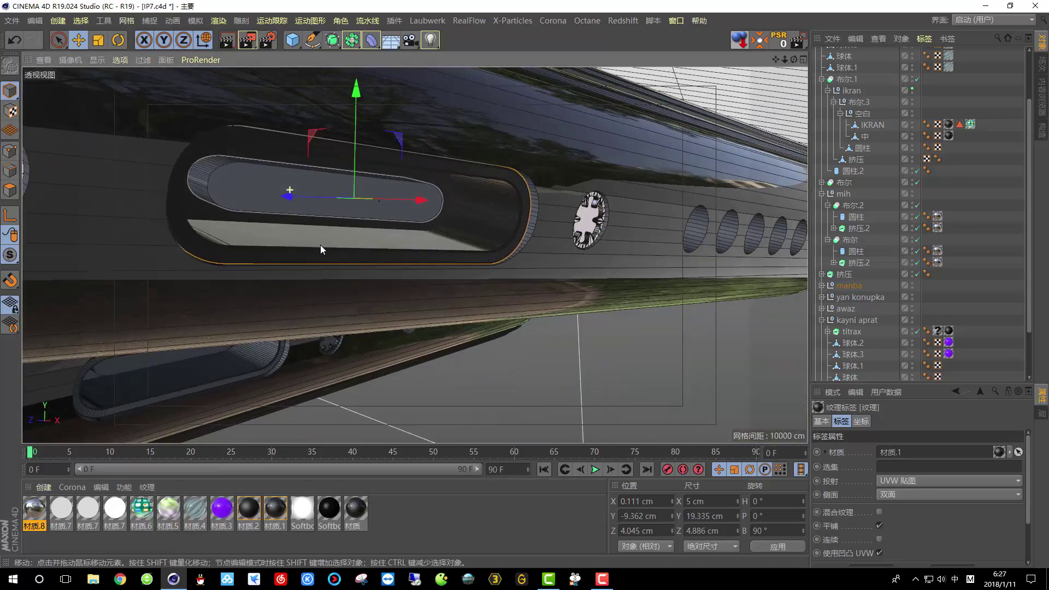
Apply 材质.2 to the connector extrusion 挤压.1 inside the charging port
left_click(257, 185)
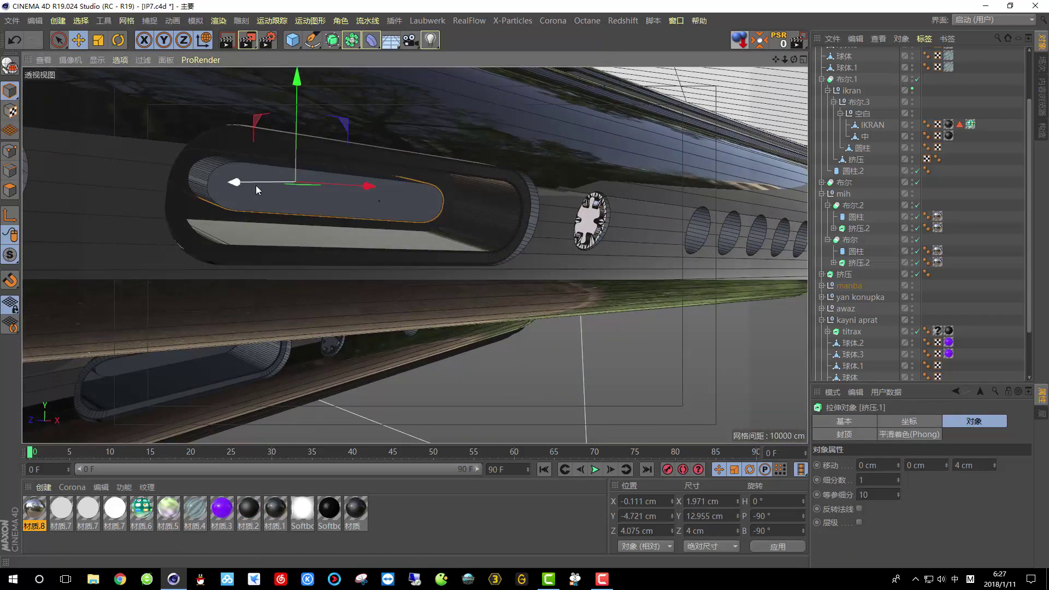
right_click(247, 513)
left_click(297, 291)
left_click_drag(298, 232, 351, 256, "alt")
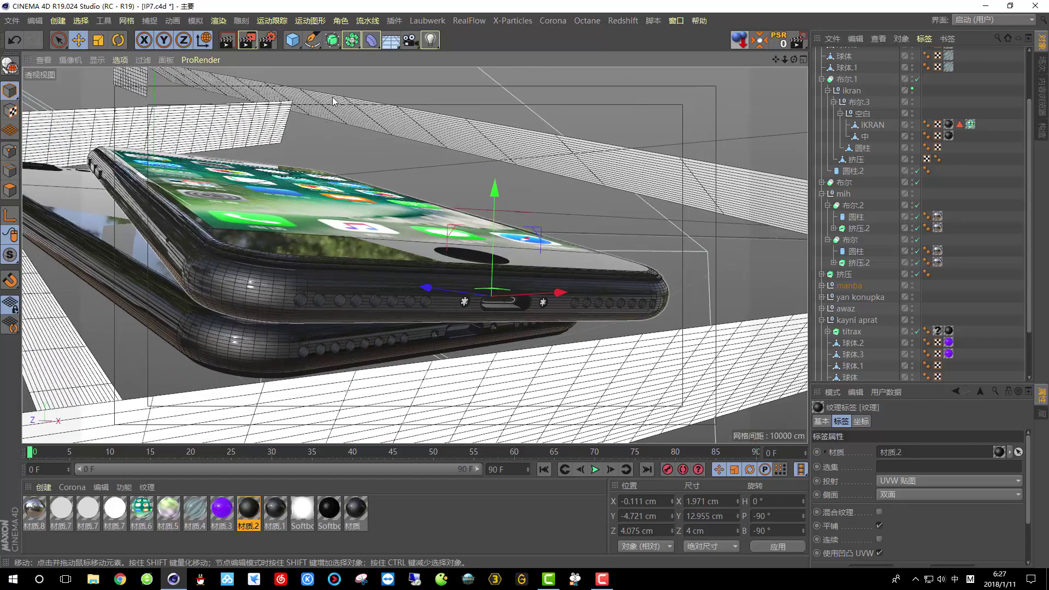
Add a sphere, set its type to hemisphere (半球体) and rotate it to a pitch of -90°
left_click(294, 41)
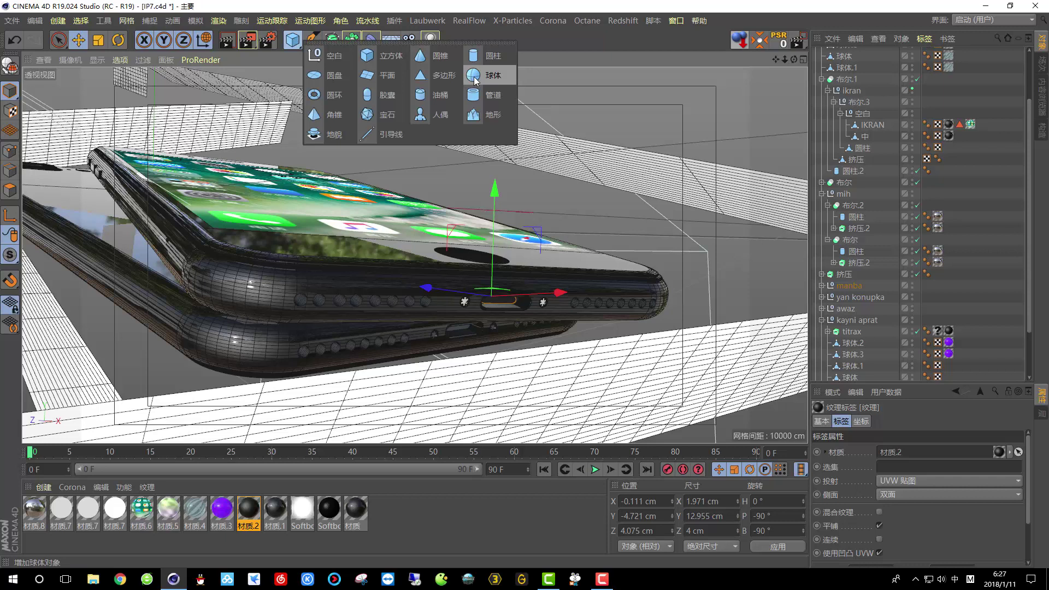
left_click(495, 76)
left_click(883, 492)
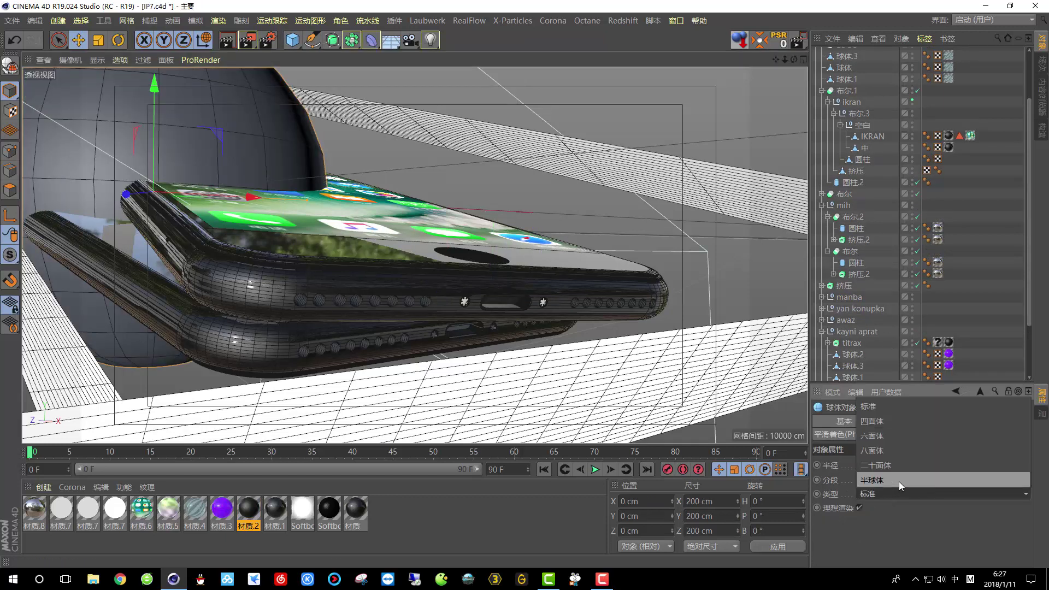
left_click(889, 481)
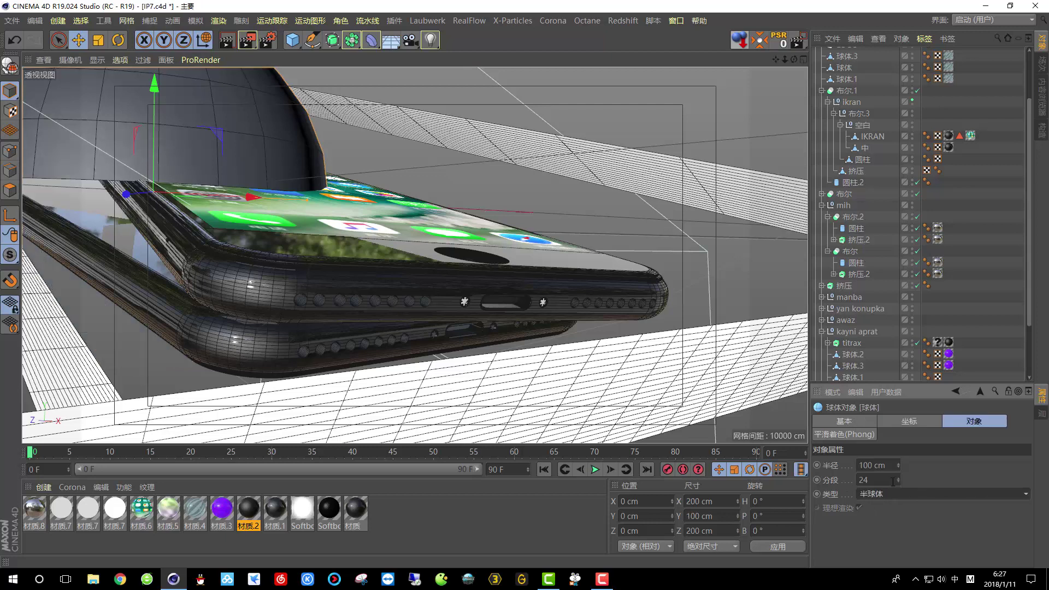
scroll(1003, 231, "up", 3)
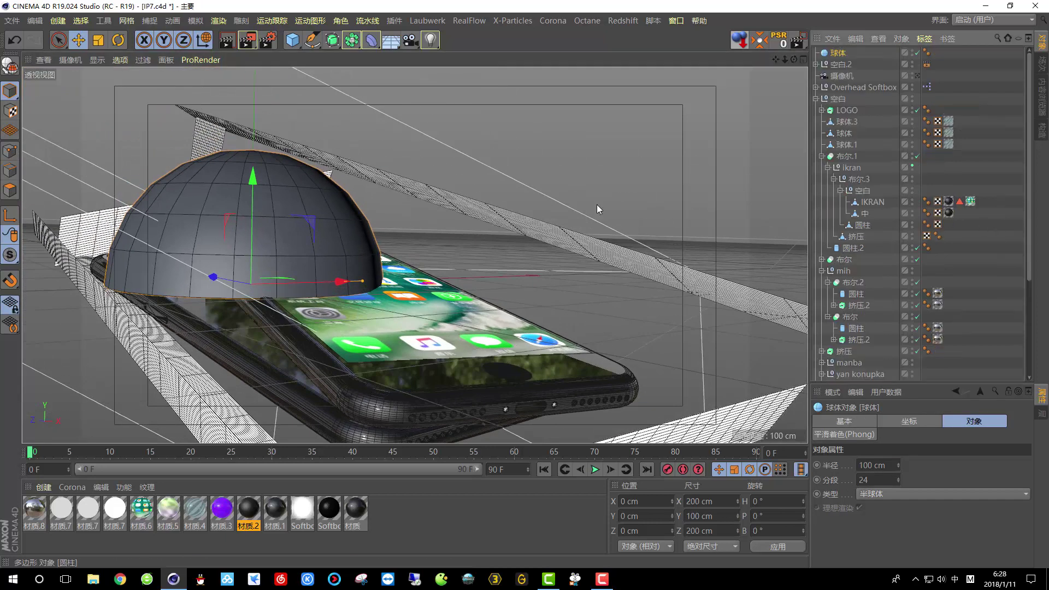
key("r")
left_click_drag(277, 277, 247, 171)
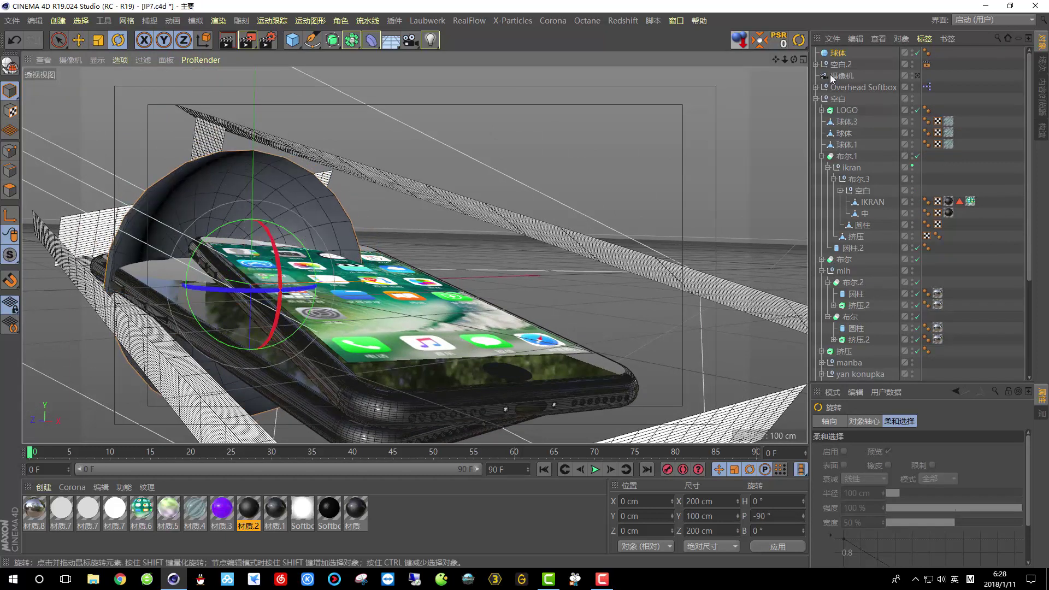
Add a lattice (晶格) generator, nest the hemisphere inside it, and set the hemisphere's segments to 25
left_click(352, 42)
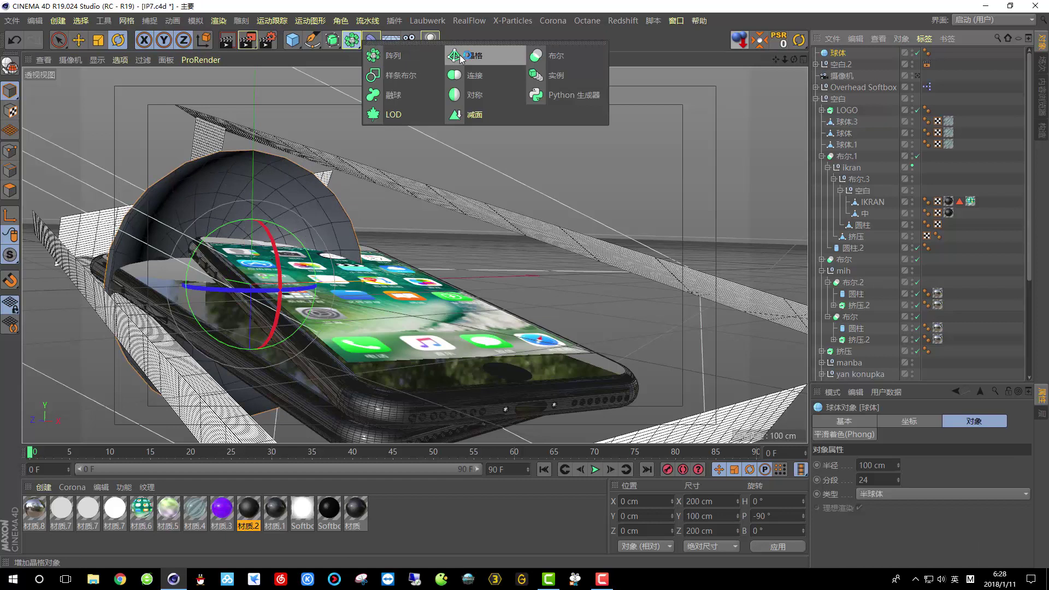
left_click(467, 57)
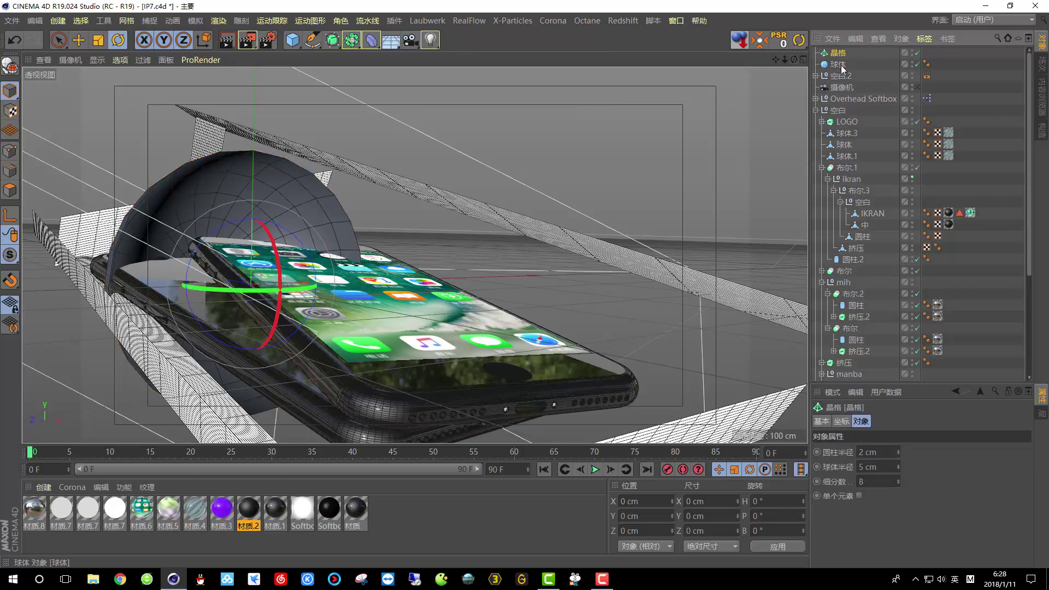
left_click_drag(842, 57, 838, 53)
mouse_move(382, 246)
left_mouse_down("alt")
mouse_move(408, 259)
mouse_move(428, 239)
left_mouse_up("alt")
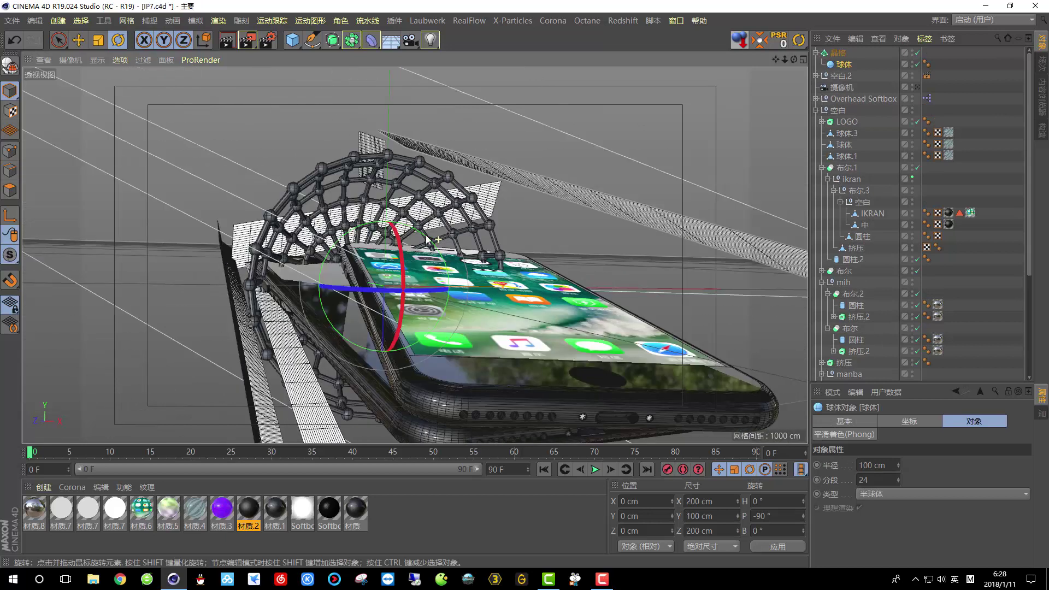
left_click(899, 478)
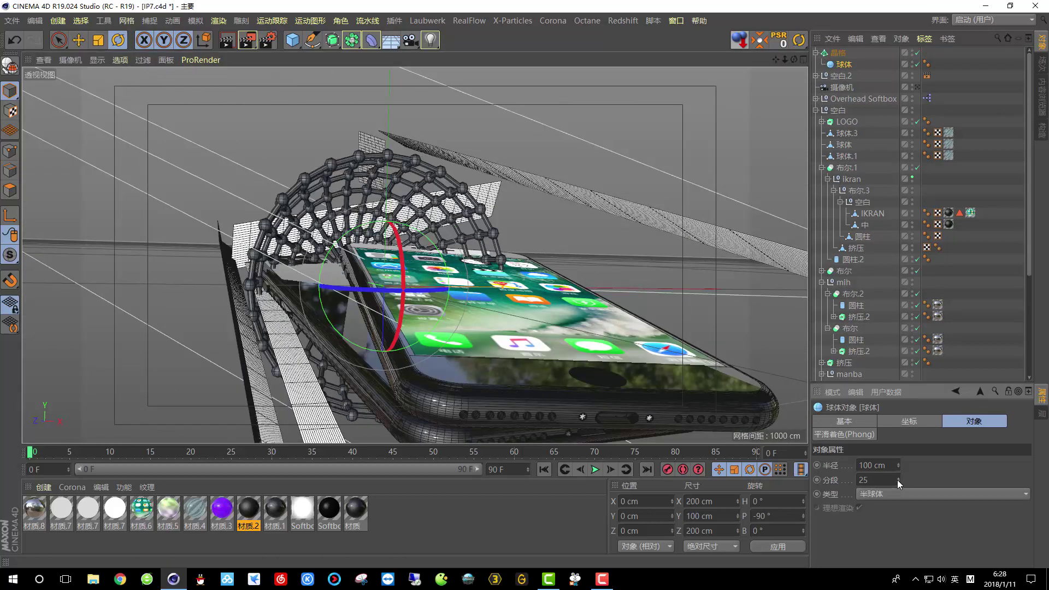
Convert the hemisphere and the lattice (晶格) into editable polygon objects
left_click(8, 64)
left_click(838, 53)
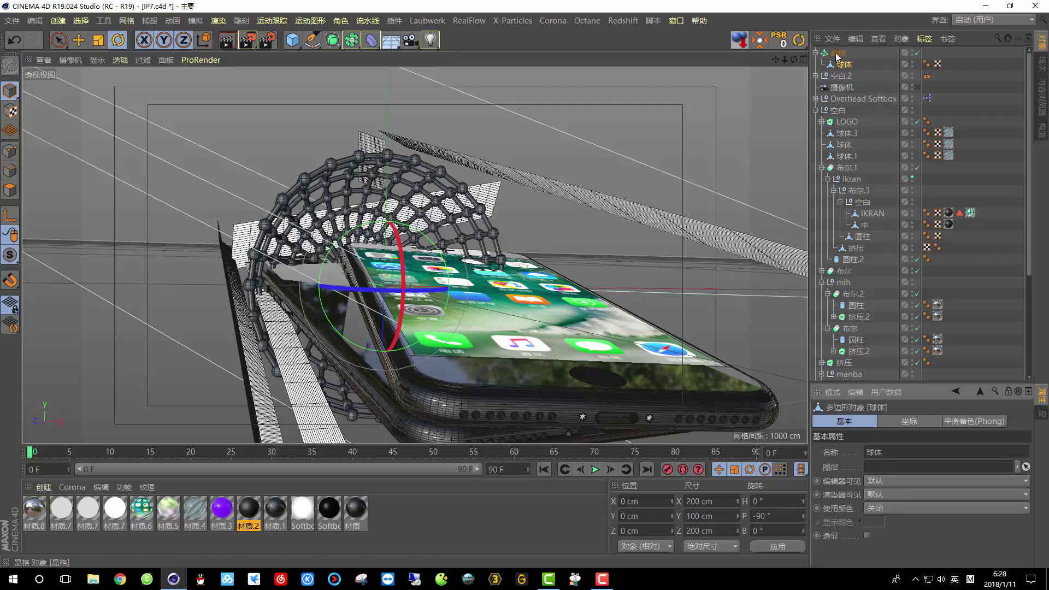
left_click(9, 67)
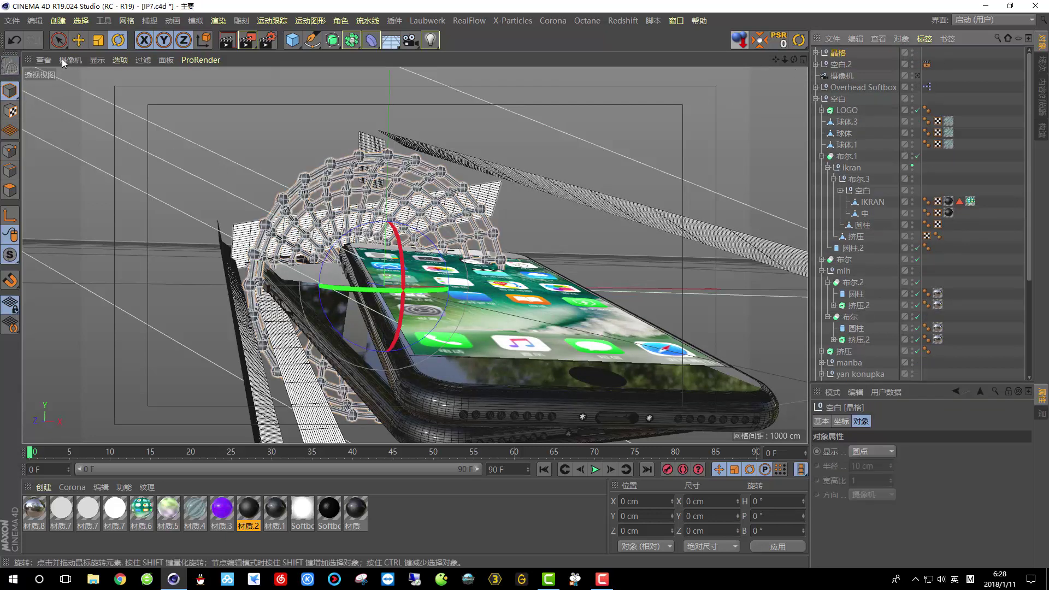
Scale the lattice down to a small fraction of the phone and move it along Z to about -243.6 cm
left_click(98, 40)
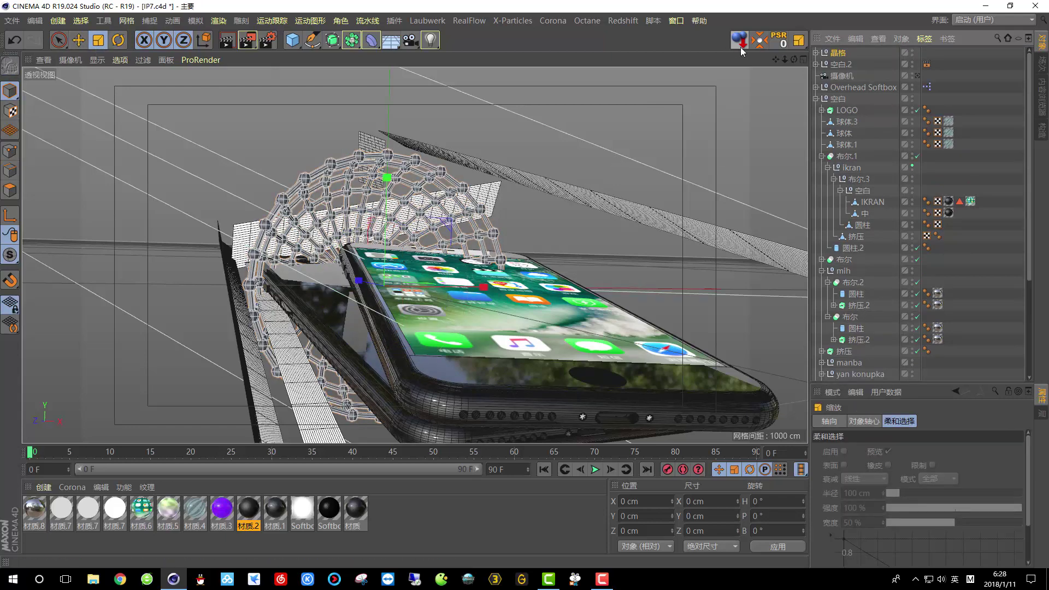
left_click_drag(520, 219, 432, 297)
left_click(78, 40)
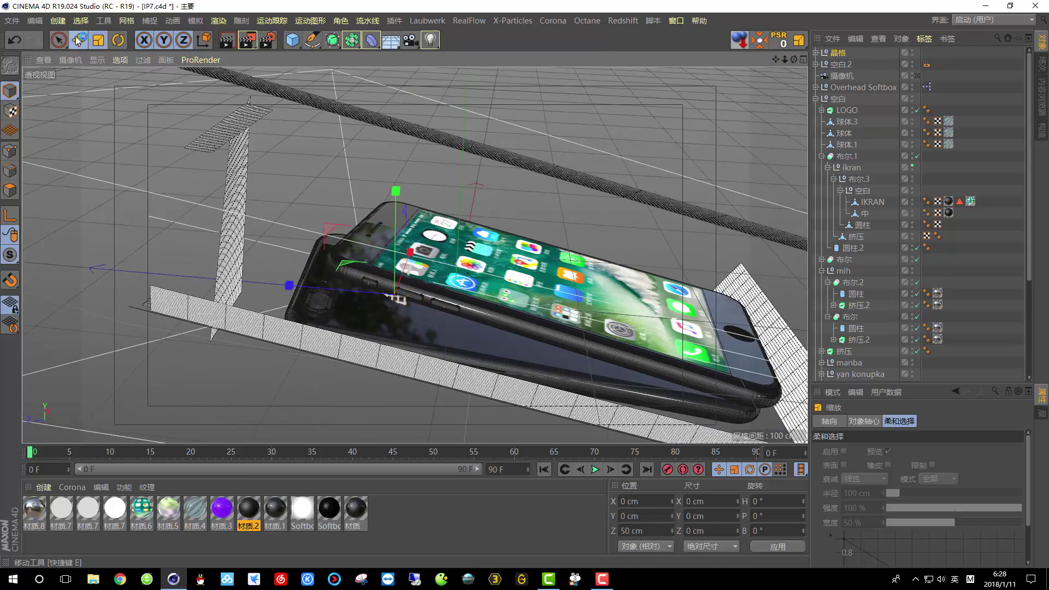
left_click_drag(329, 298, 601, 317)
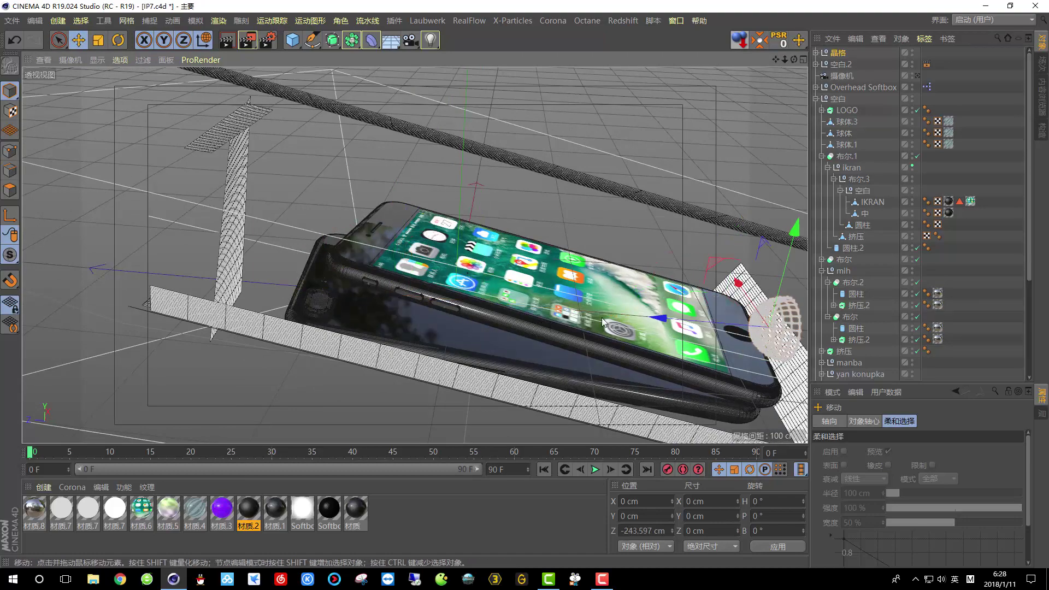
Shrink the lattice further and move it beside the bottom-edge holes at about X -33.9, Y -40.7, Z -249.7 cm
scroll(602, 317, "up", 5)
left_click_drag(557, 222, 268, 196, "alt")
left_click(98, 40)
left_click_drag(528, 130, 344, 336)
left_click_drag(390, 134, 371, 274)
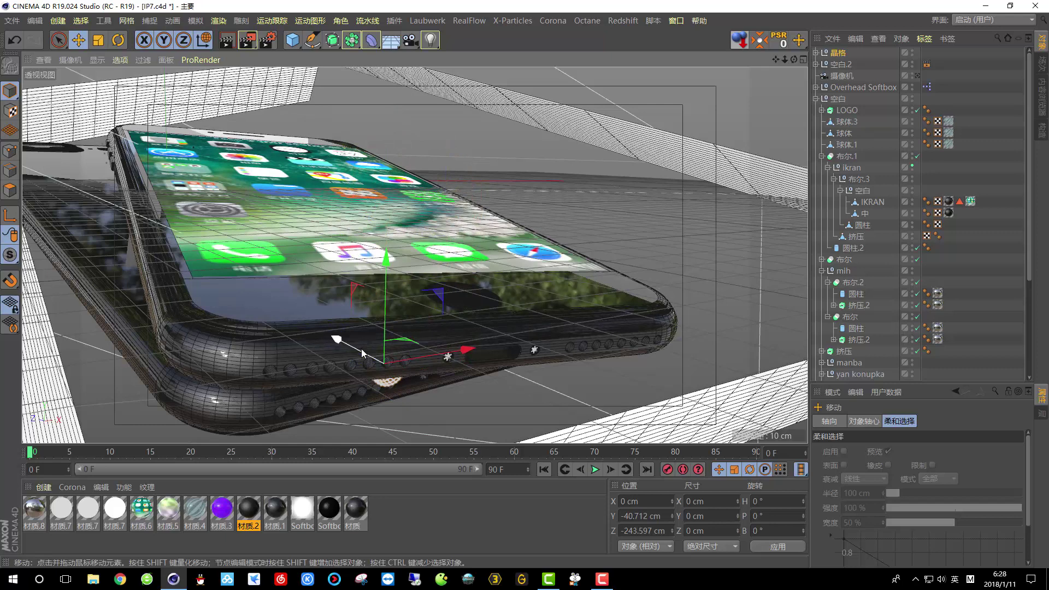
left_click_drag(427, 366, 301, 368)
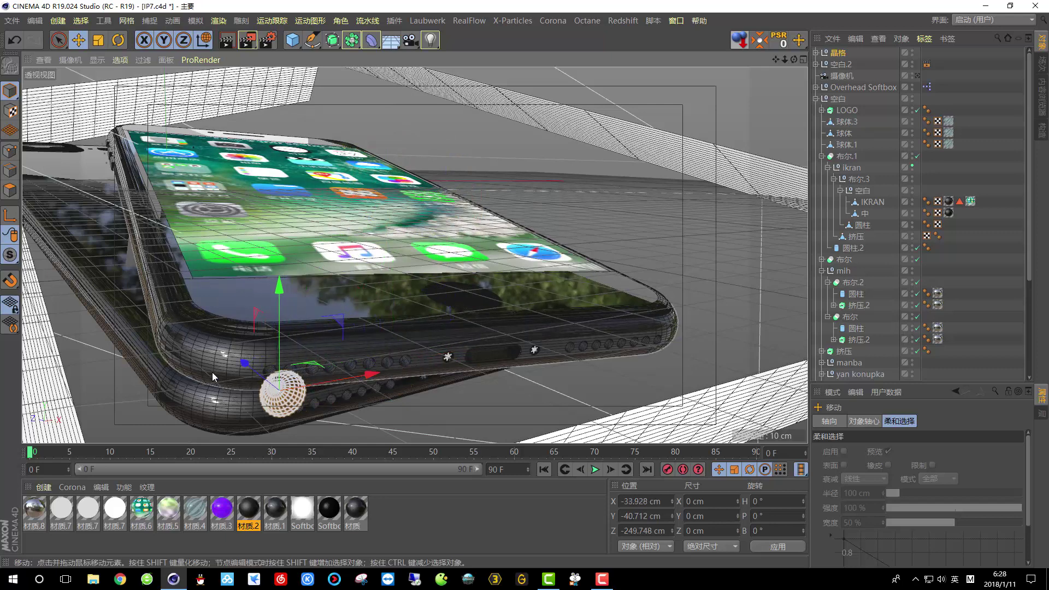
Scale the lattice down closer to the size of a speaker hole
right_click_drag(212, 373, 281, 392, "alt")
left_click_drag(280, 392, 150, 144, "alt")
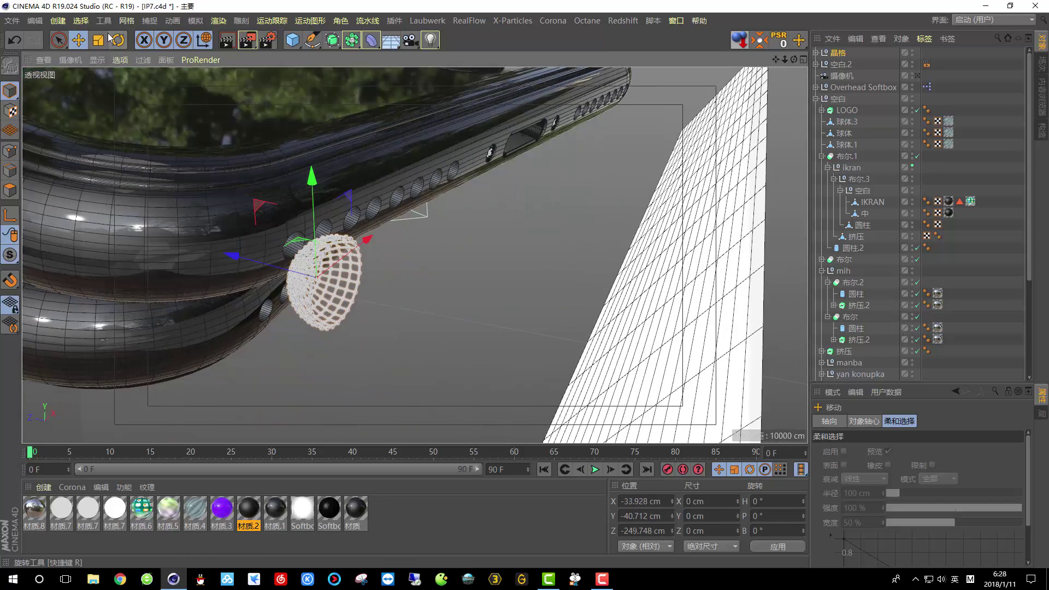
key("t")
left_click_drag(464, 158, 260, 270)
key("e")
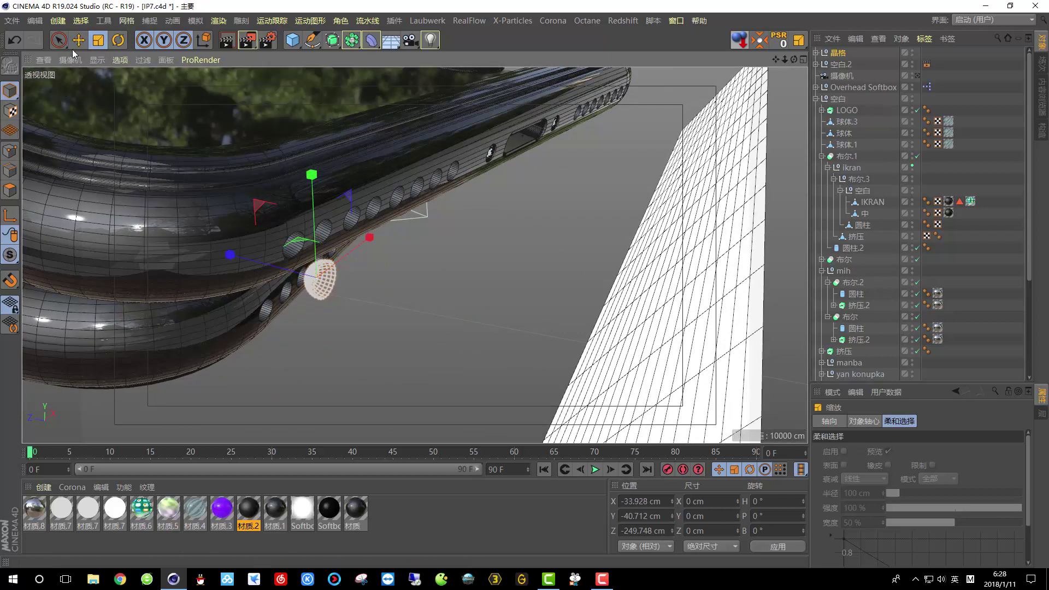
Move the lattice up and back into the phone's edge at about Y -36.8 and Z -246.2 cm
scroll(345, 212, "up", 3)
left_click_drag(345, 212, 342, 160)
left_click_drag(297, 199, 251, 188)
left_click_drag(251, 188, 229, 162, "alt")
scroll(274, 175, "up", 5)
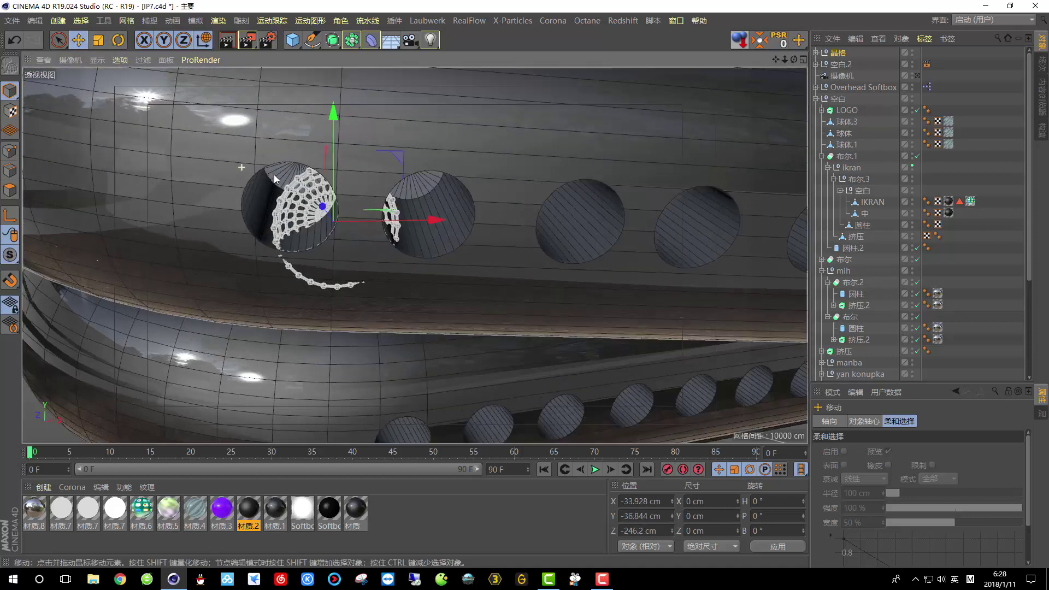
Move the lattice into the outermost speaker hole at about X -35.5, Y -35.9 cm and scale it to fit the opening
key("t")
left_click_drag(169, 75, 74, 64)
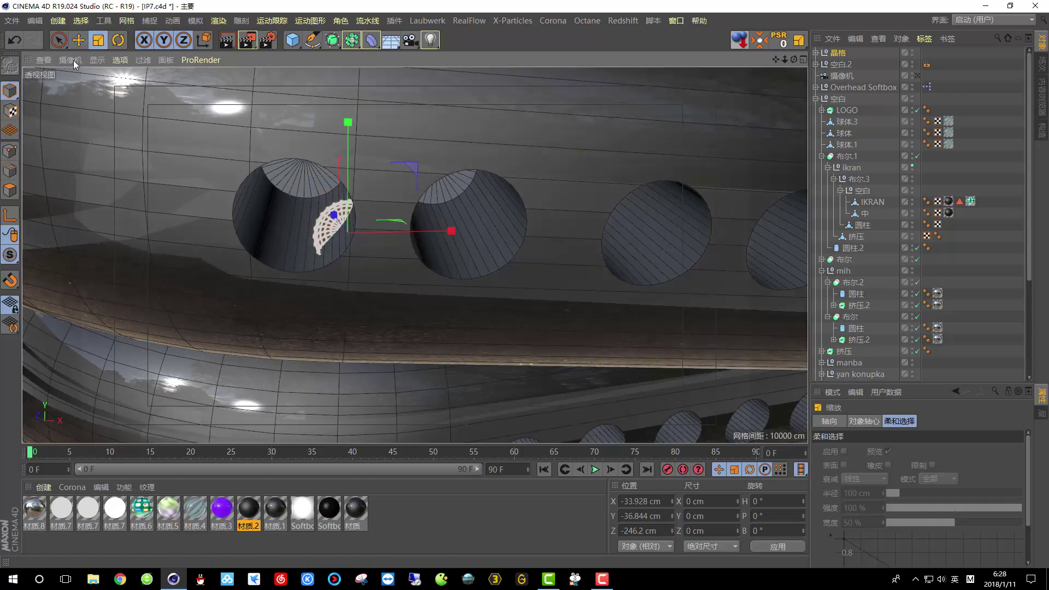
left_click(80, 40)
left_click_drag(416, 165, 365, 139)
key("t")
left_click_drag(214, 121, 440, 163)
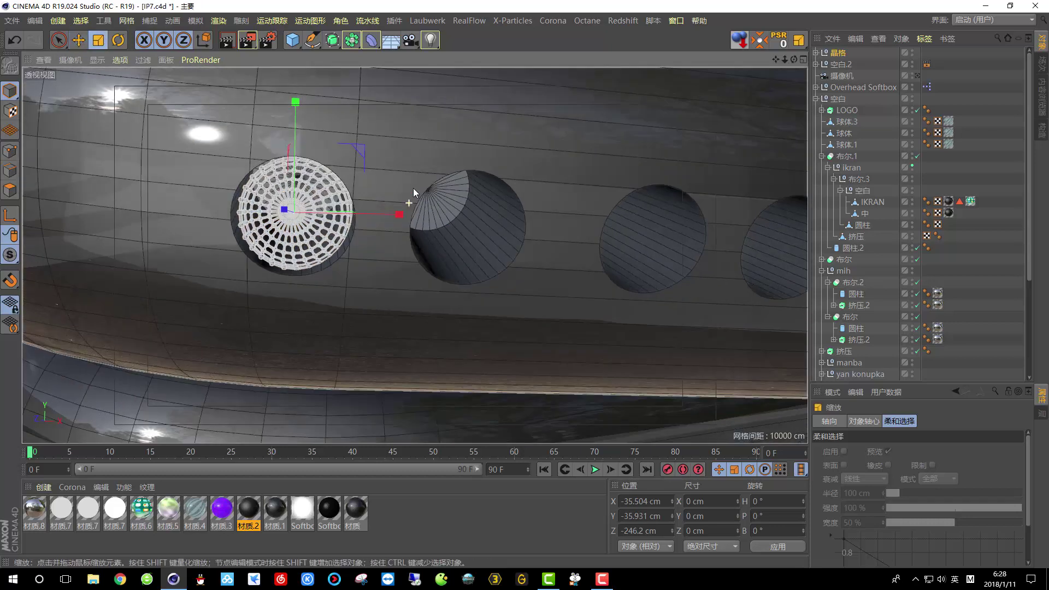
Shift the lattice slightly within the hole and rotate it to about H -4.5°, P 2.8° to match the edge's tilt
scroll(320, 200, "up", 3)
scroll(320, 200, "up", 2)
scroll(347, 206, "down", 2)
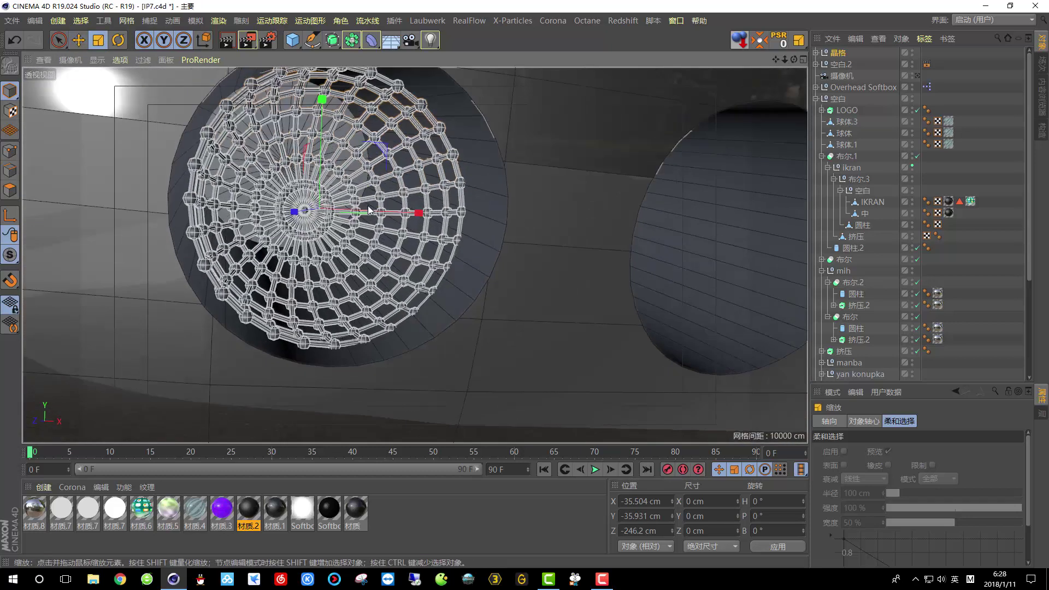
left_click_drag(347, 207, 386, 201, "alt")
left_click_drag(319, 139, 355, 235)
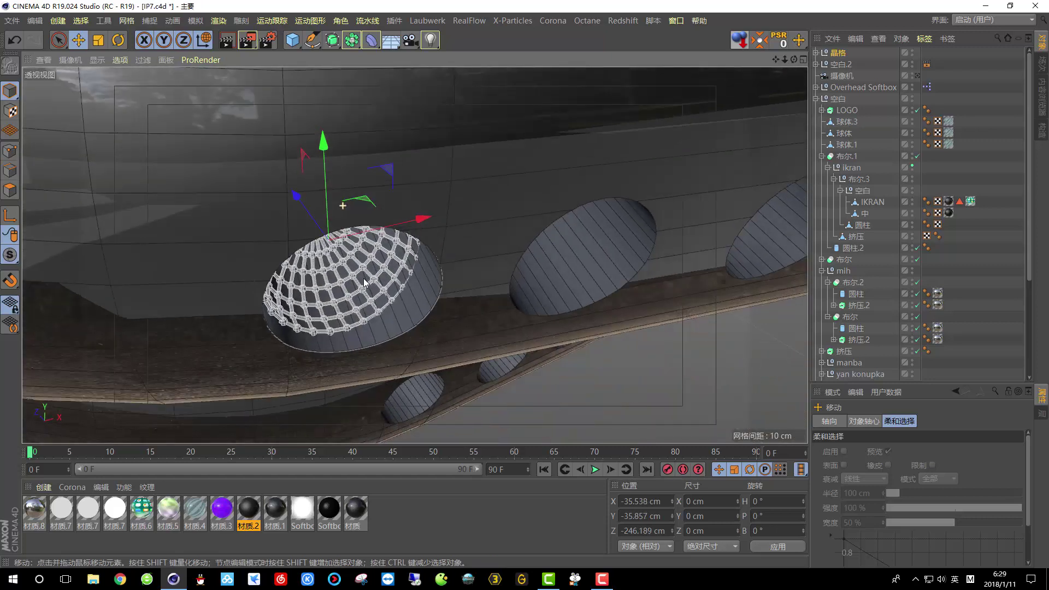
key("r")
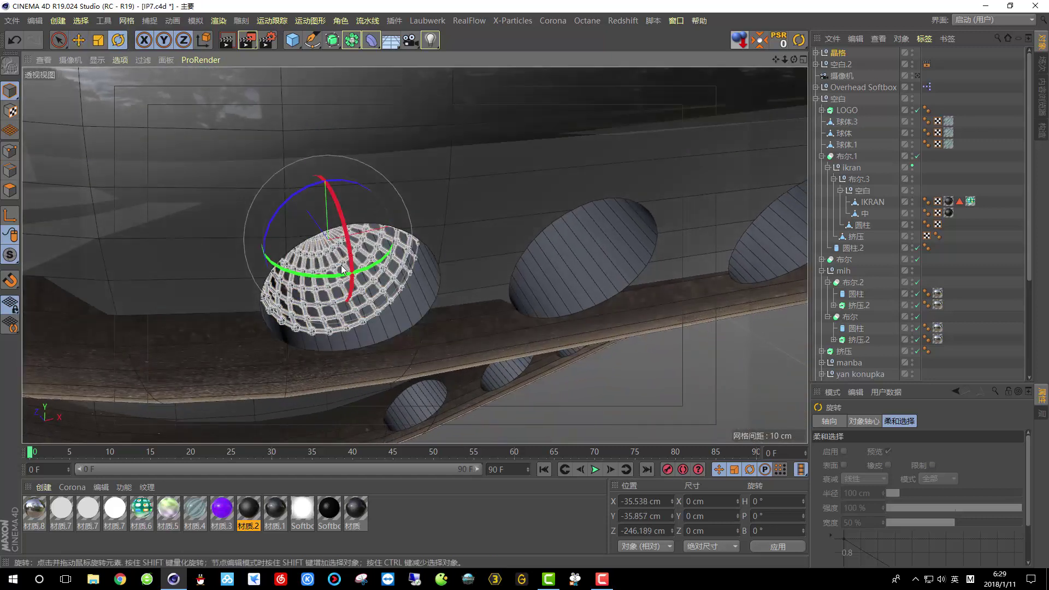
left_click_drag(335, 277, 256, 179)
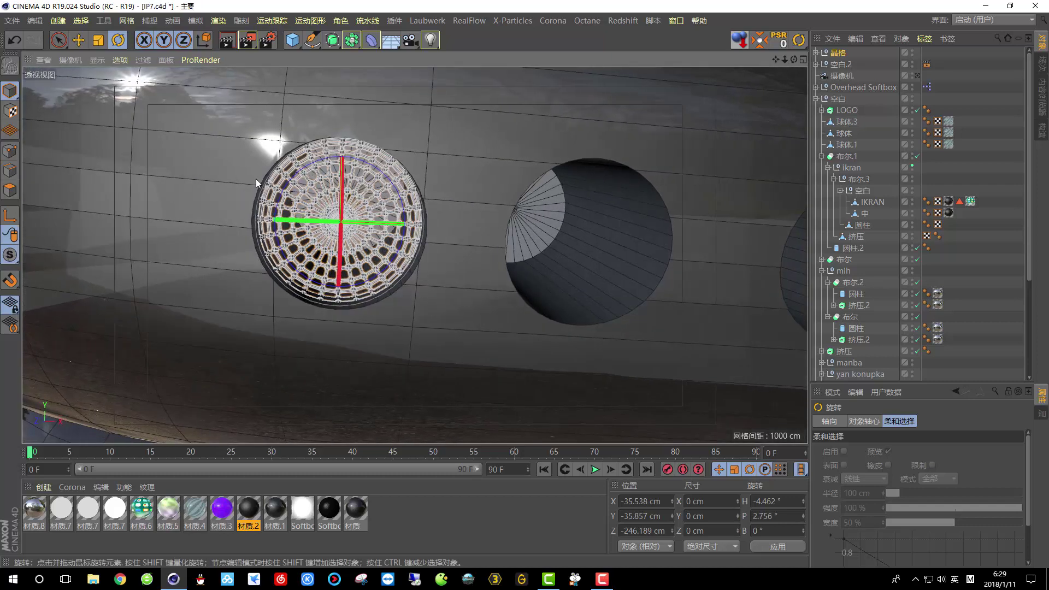
Center the lattice more closely inside the speaker hole and adjust its scale
left_click(79, 40)
left_click_drag(339, 175, 339, 175)
left_click_drag(414, 223, 131, 91)
scroll(413, 226, "up", 5)
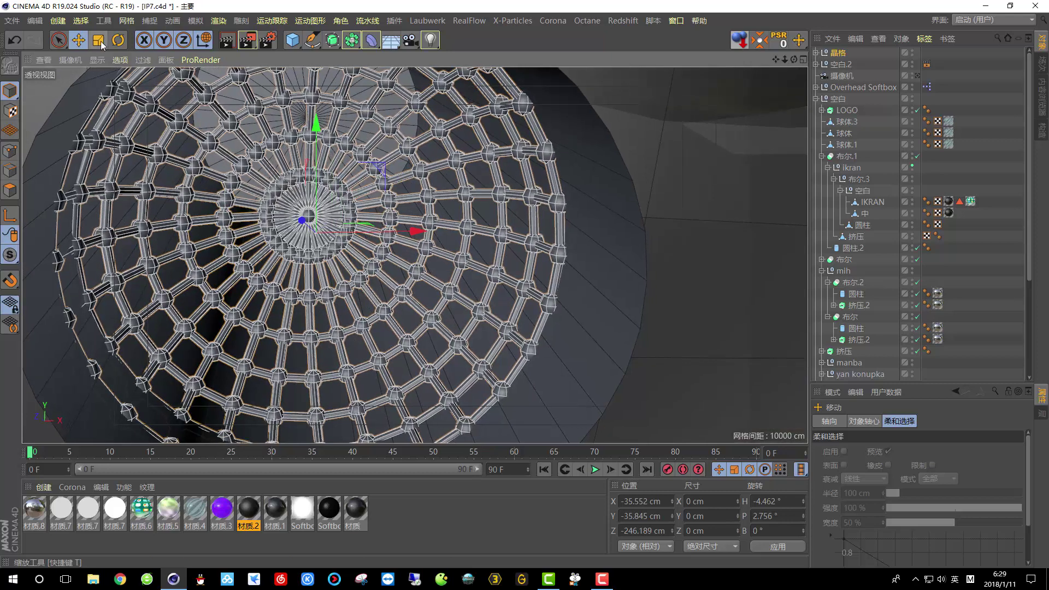
key("t")
left_click(79, 40)
left_click_drag(432, 251, 432, 251)
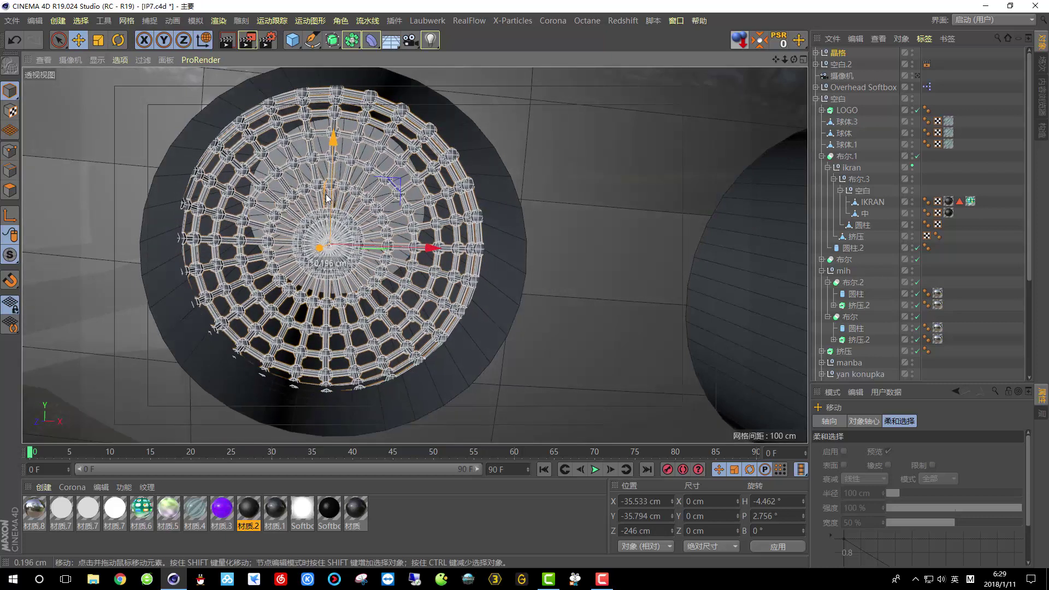
Fine-tune the lattice's position in the speaker hole to about X -35.51, Y -35.79 cm
left_click_drag(332, 201, 328, 203)
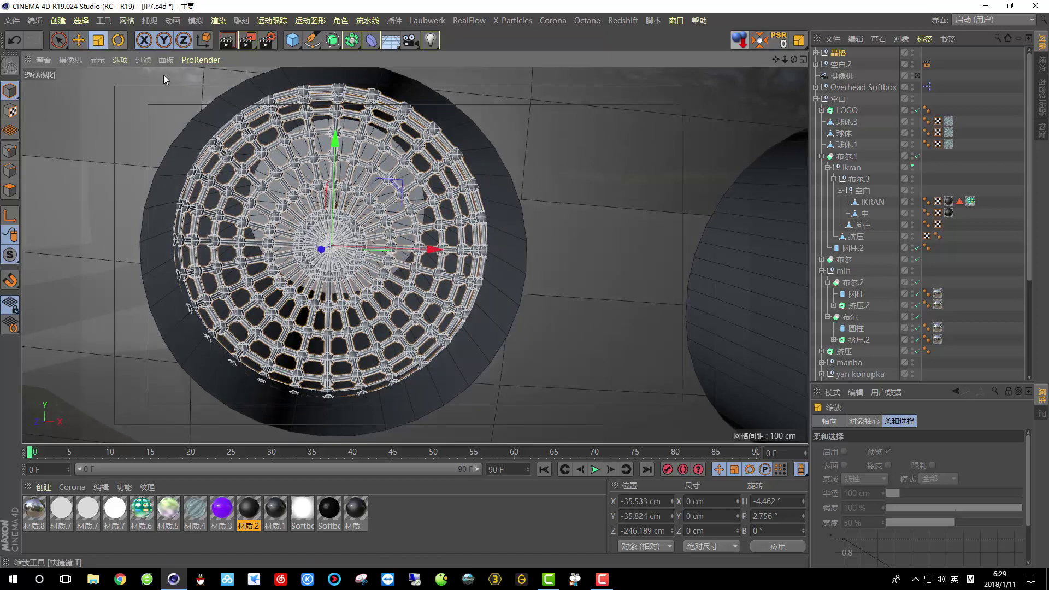
left_click(78, 40)
left_click_drag(333, 167, 333, 167)
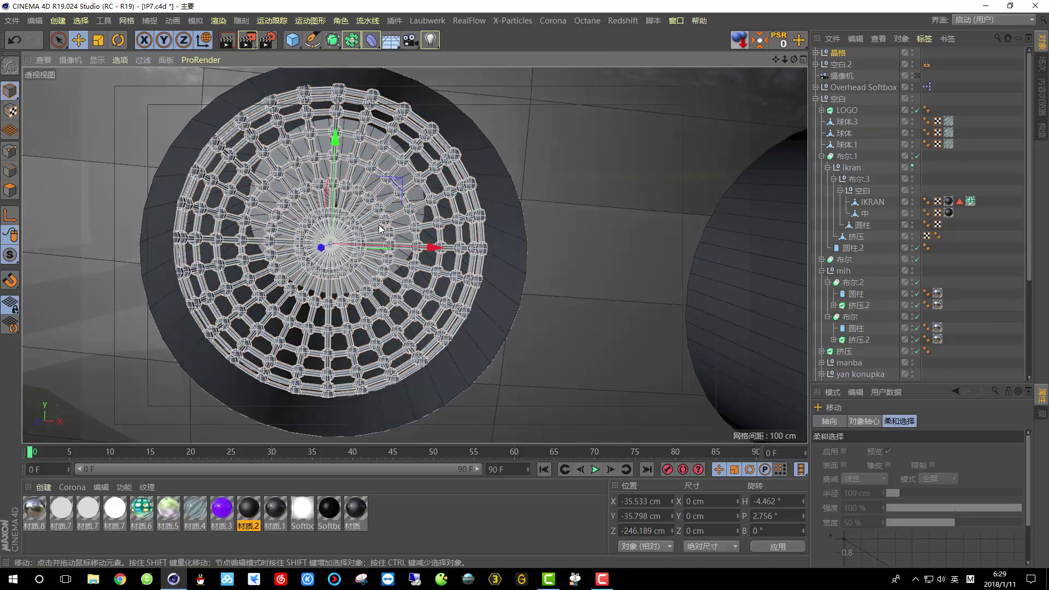
left_click_drag(378, 246, 381, 245)
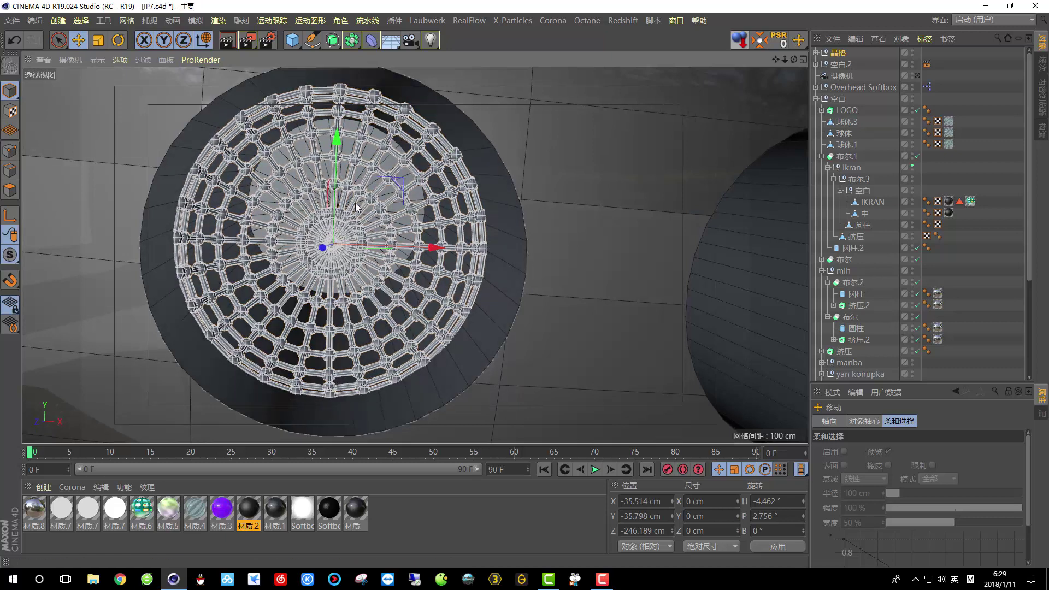
left_click_drag(336, 188, 333, 187)
scroll(414, 267, "down", 6)
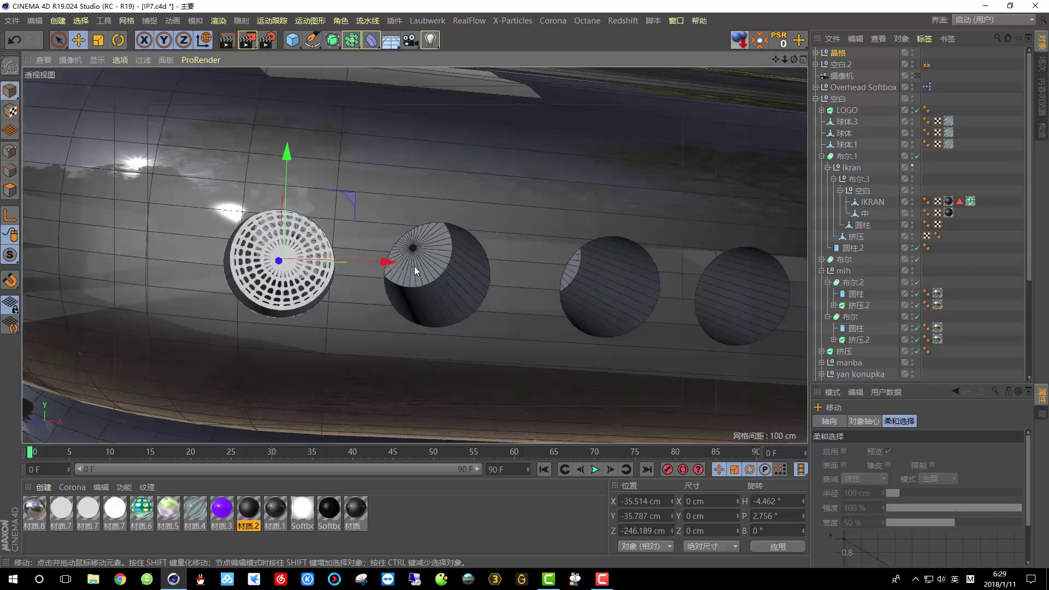
Apply 材质.2 to the lattice in the outermost speaker hole and render a preview of the view
left_click_drag(415, 267, 693, 261, "alt")
scroll(707, 258, "up", 5)
scroll(707, 258, "up", 5)
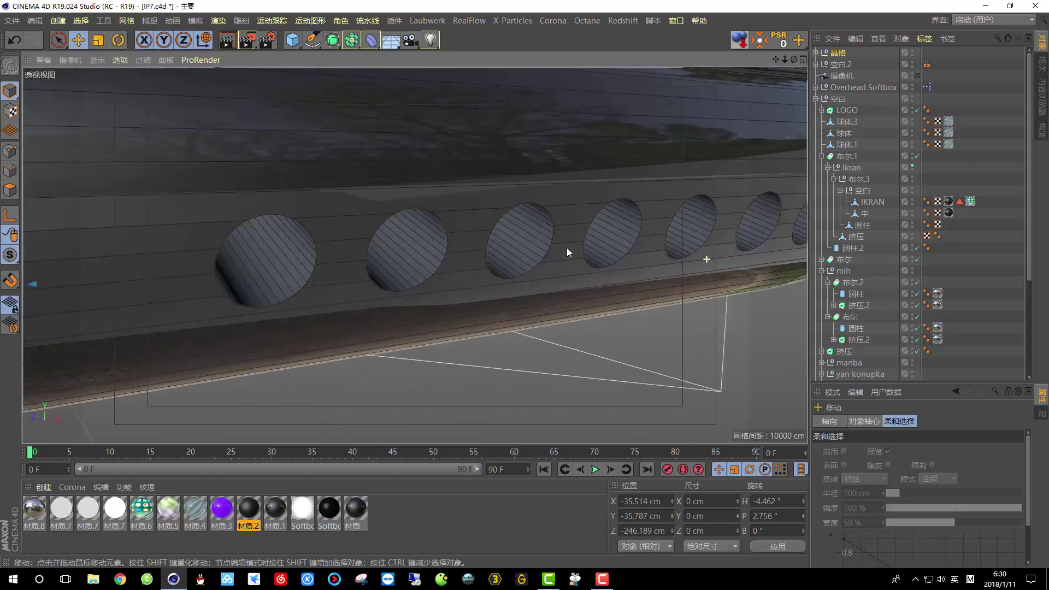
scroll(403, 244, "down", 6)
middle_click_drag(267, 254, 409, 271, "alt")
scroll(255, 282, "up", 2)
scroll(280, 271, "down", 3)
mouse_move(349, 297)
left_mouse_down("alt")
mouse_move(248, 307)
mouse_move(343, 305)
left_mouse_up("alt")
scroll(248, 307, "up", 6)
scroll(248, 279, "up", 1)
left_click_drag(256, 506, 292, 180)
key("w")
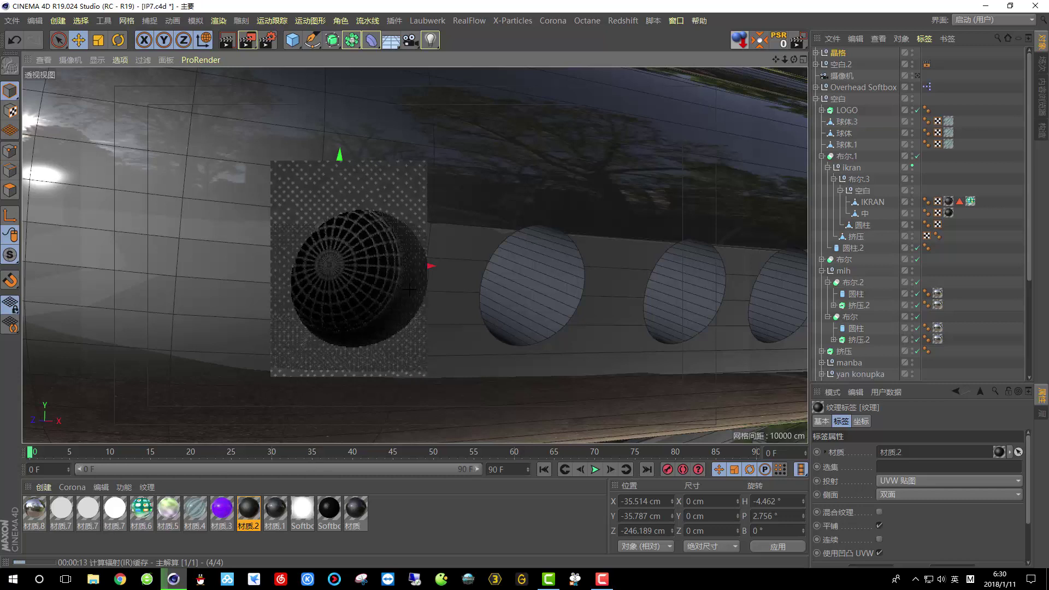
Collapse the 空白 group in the object list and inspect the phone's bottom-edge holes
left_click(820, 98)
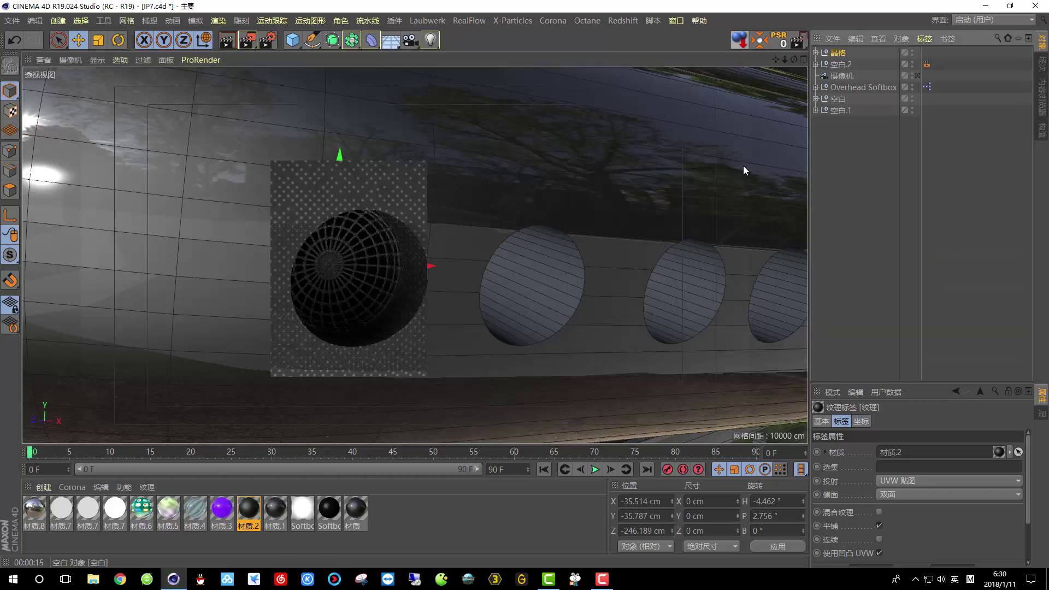
left_click(469, 356)
left_click_drag(389, 294, 362, 330, "alt")
left_click_drag(557, 297, 297, 333, "alt")
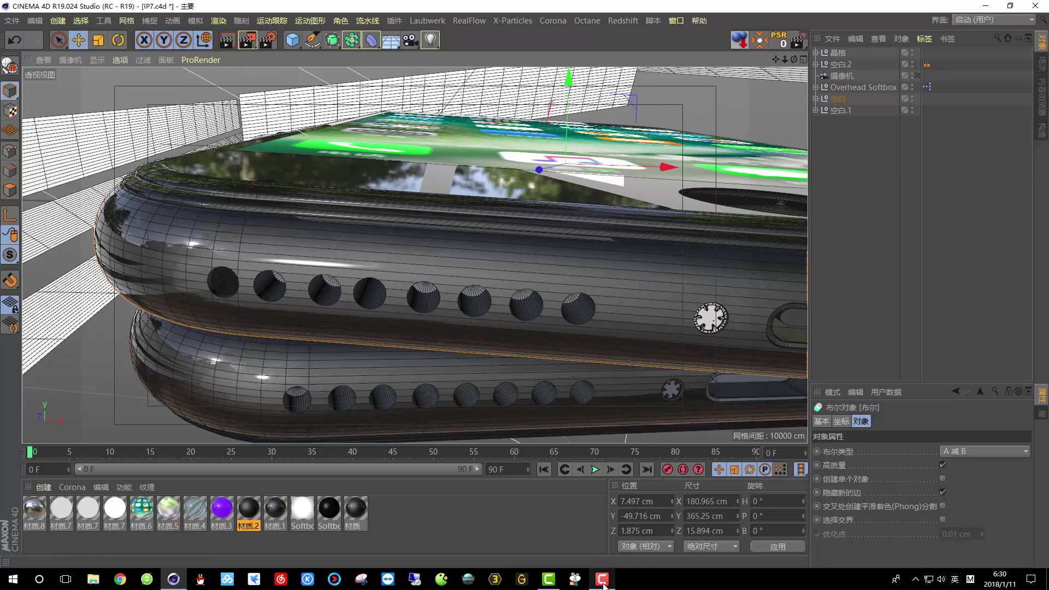
left_click_drag(282, 300, 161, 530, "alt")
Select the light panel 空白.2 and compare the luminance (发光) settings of the three 材质.7 materials in the material editor
left_click(573, 326)
double_click(121, 511)
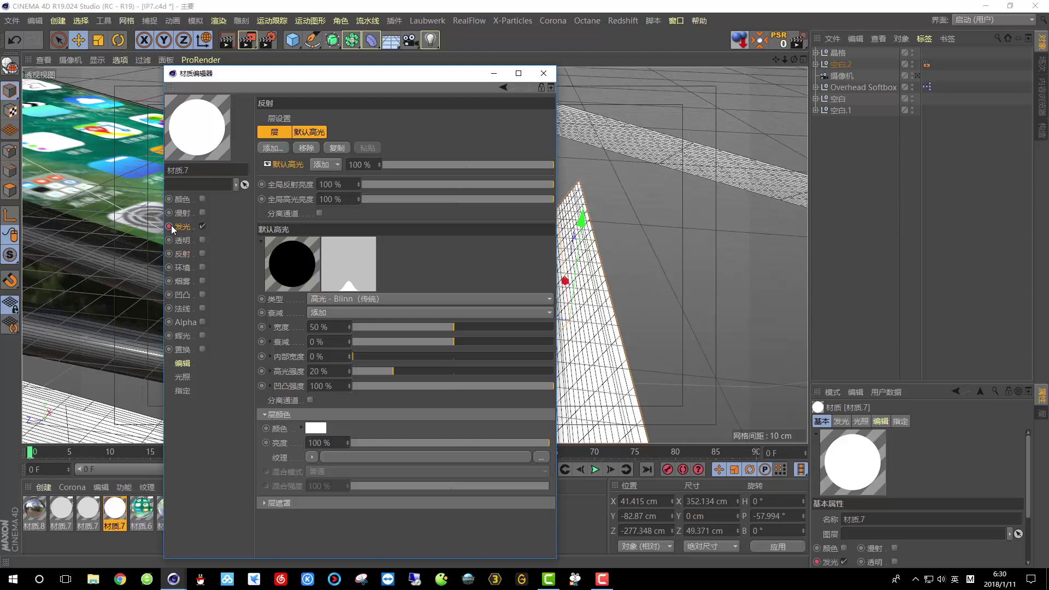
left_click(92, 510)
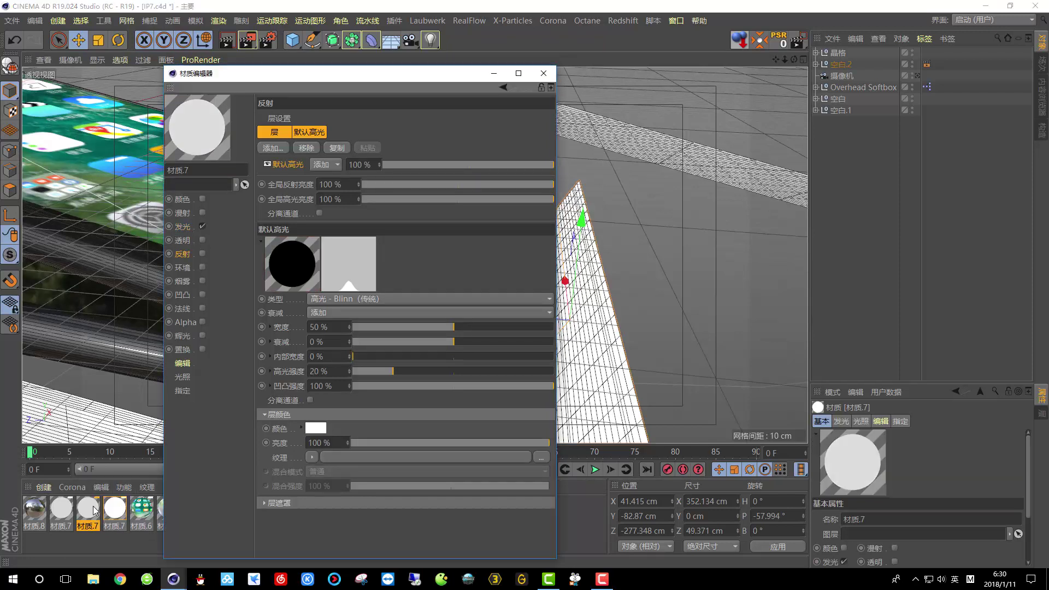
left_click(62, 511)
left_click(87, 509)
left_click(115, 511)
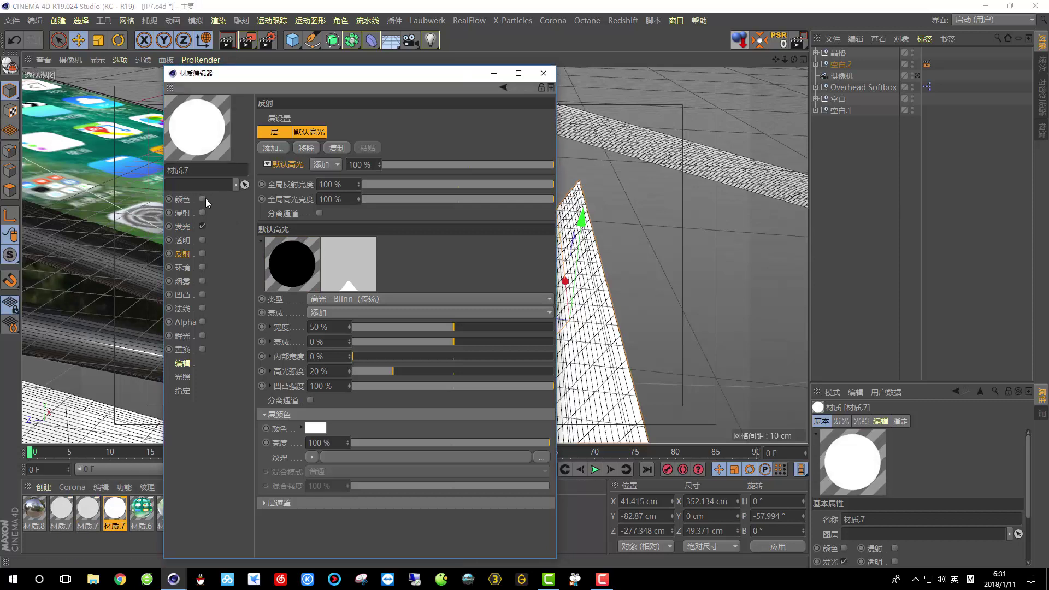
left_click(186, 228)
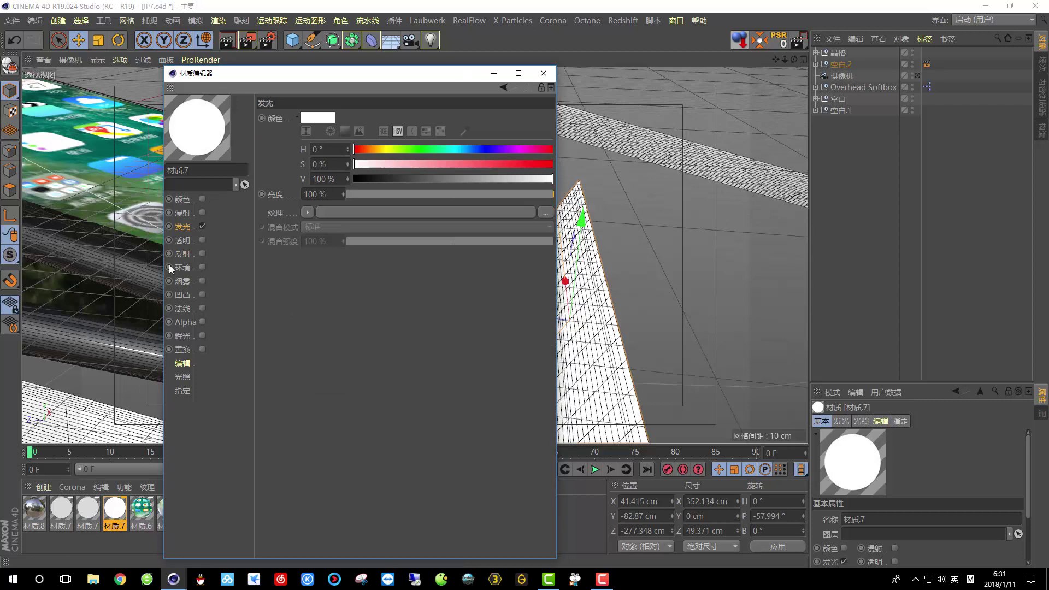
left_click(87, 508)
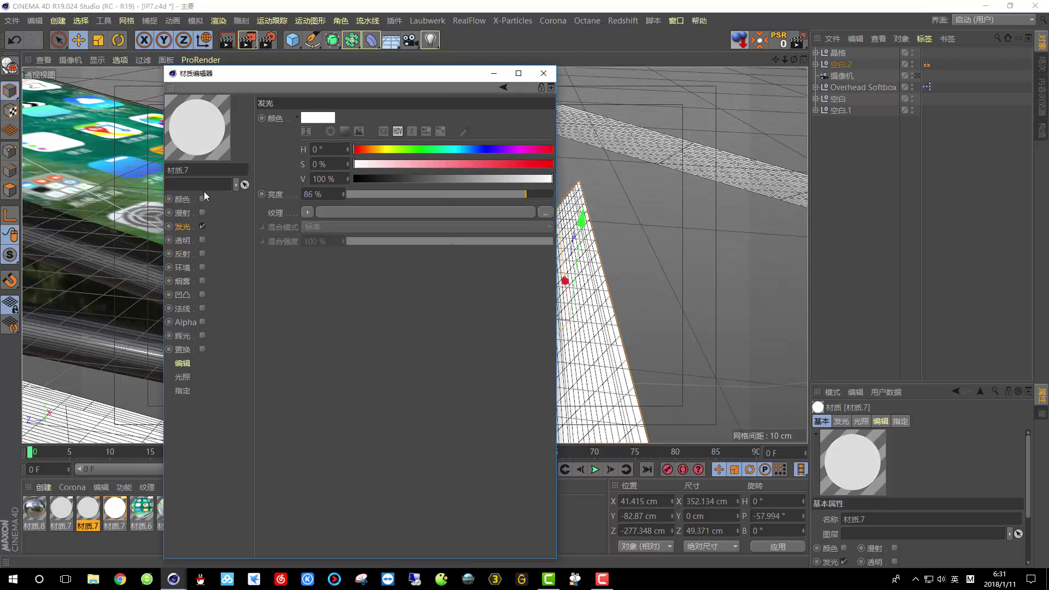
Check the color (颜色) channel settings of the three 材质.7 materials and close the material editor
left_click(62, 509)
left_click(195, 200)
left_click(87, 508)
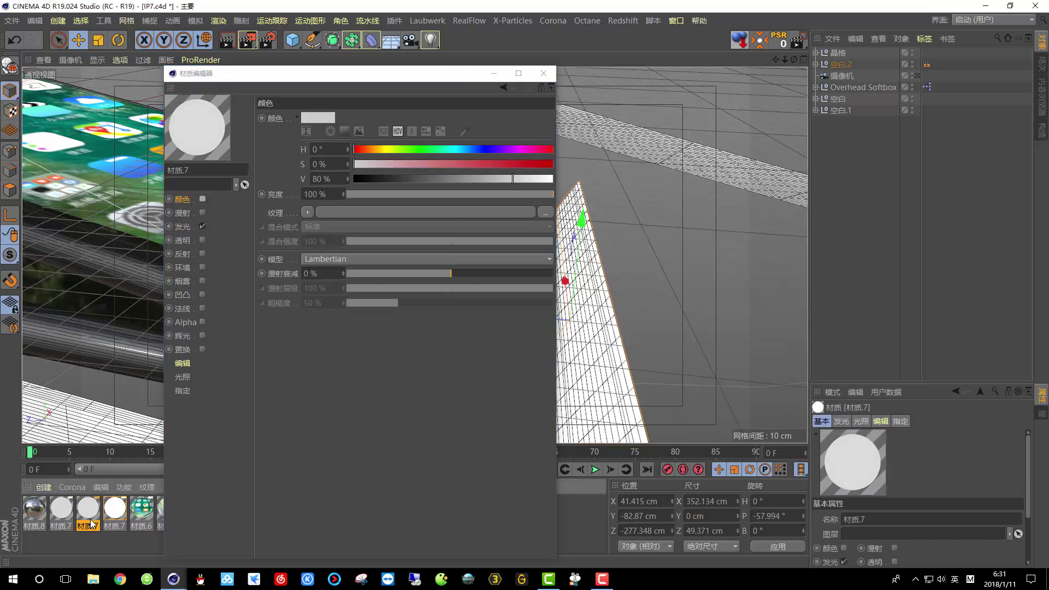
left_click(116, 510)
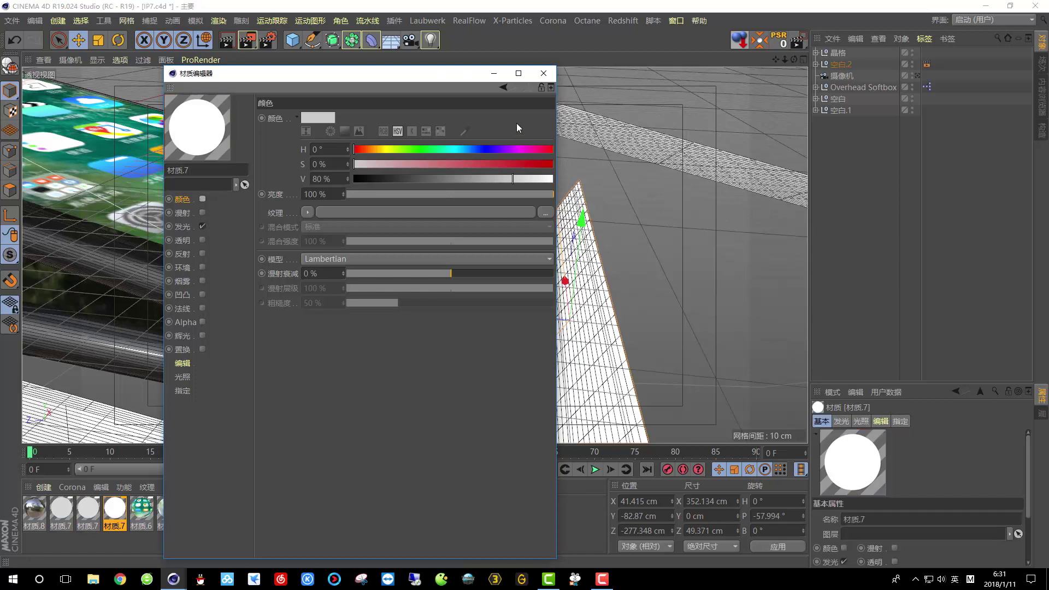
left_click(544, 73)
Activate the view through the 摄像机 camera and deselect all objects
left_click(919, 75)
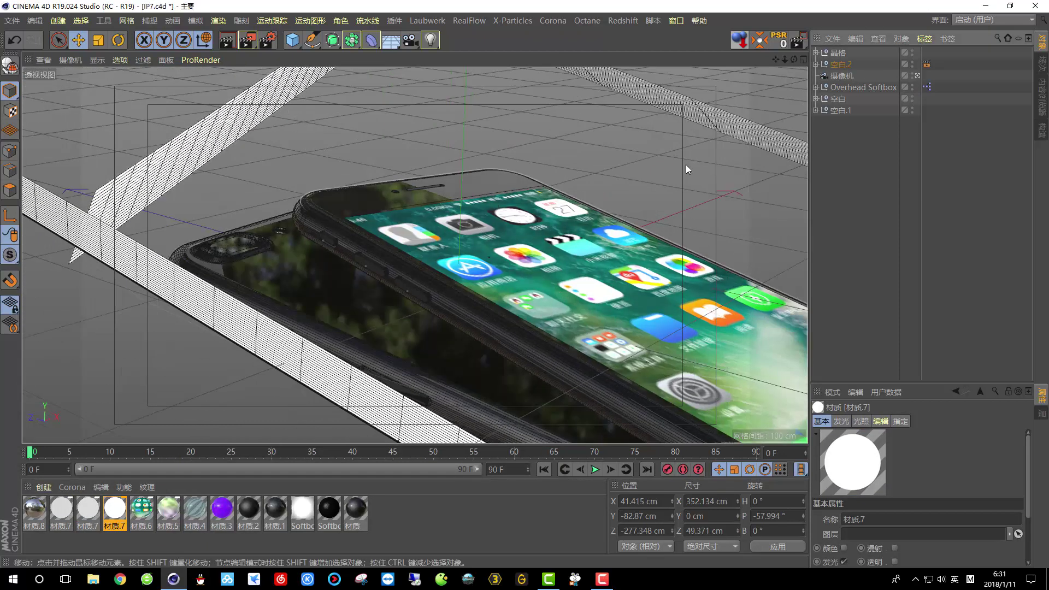
left_click(850, 145)
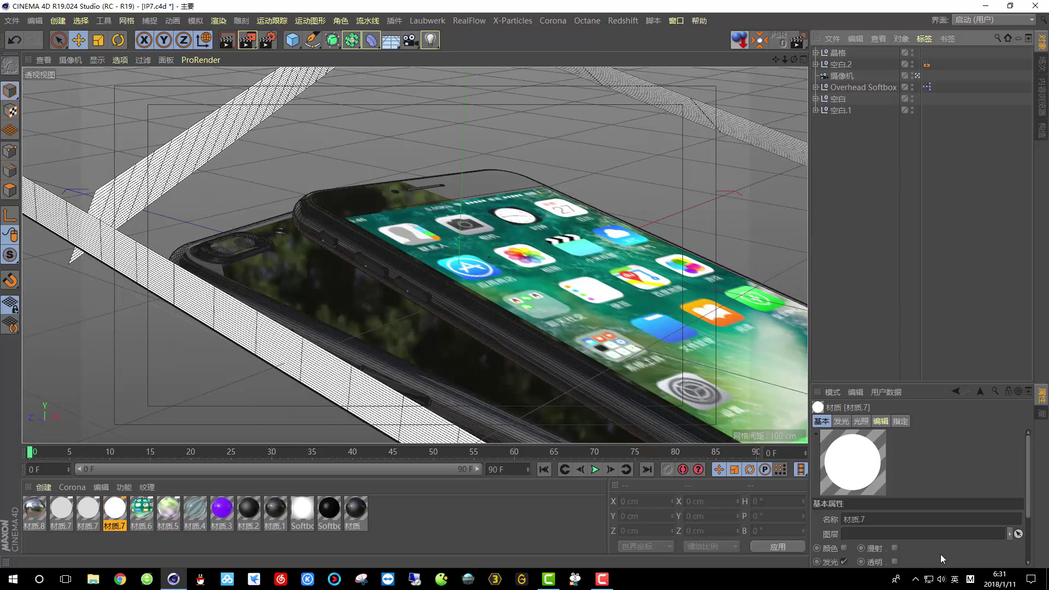
left_click(599, 584)
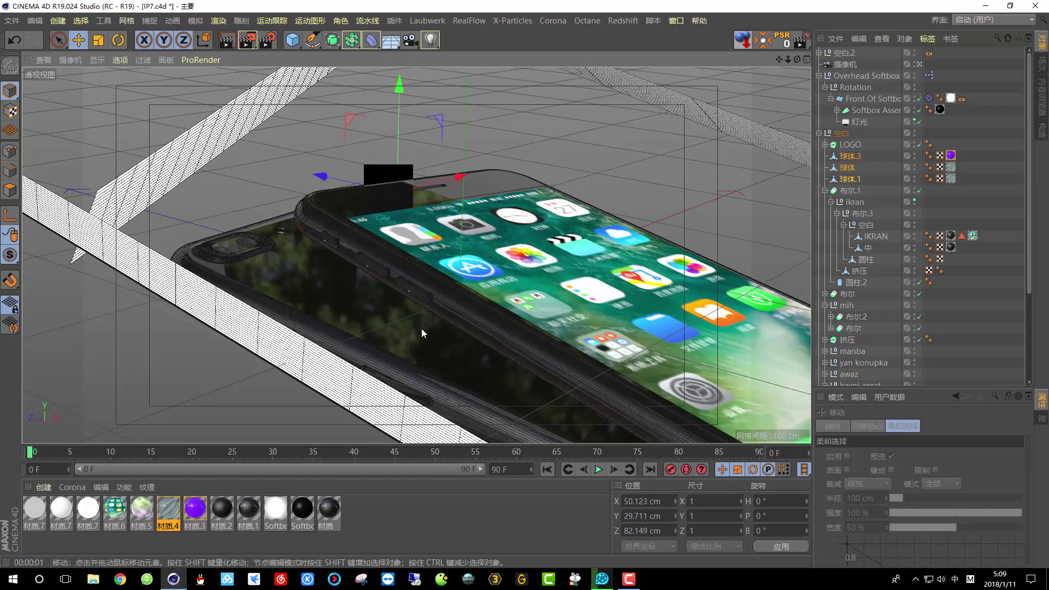
Apply 材质.4 to 球体.3 and render a small region around the front camera
left_click_drag(170, 507, 940, 86)
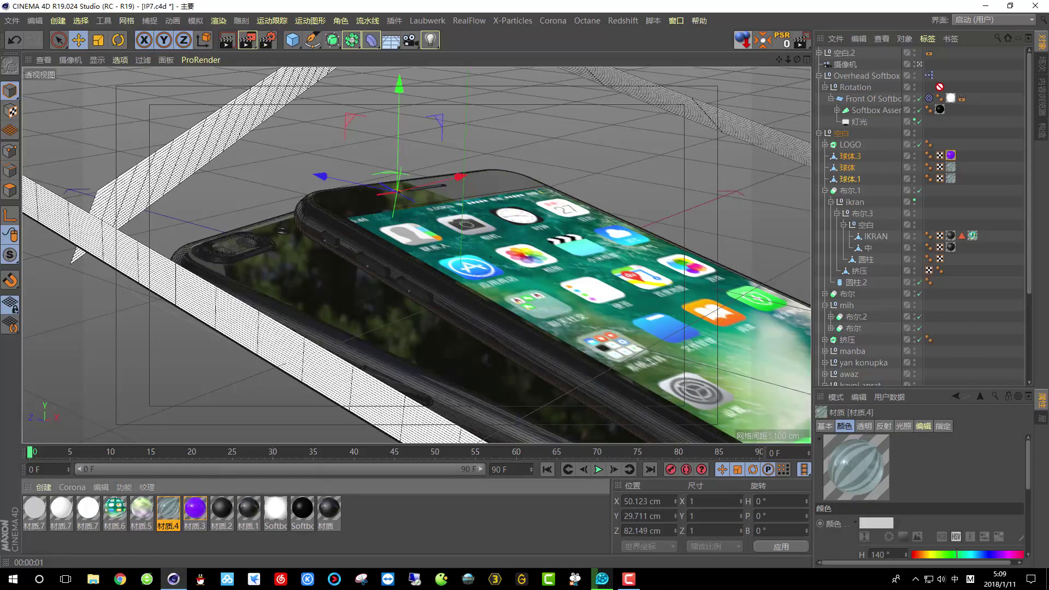
left_click_drag(952, 160, 952, 160)
left_click_drag(247, 39, 328, 88)
left_click_drag(382, 157, 419, 236)
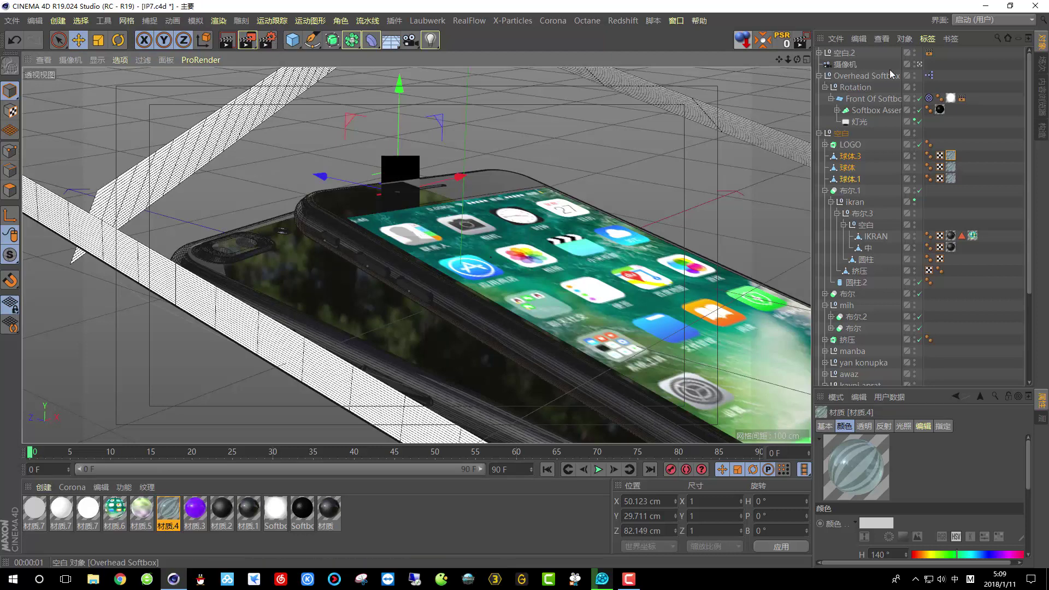
Collapse the Overhead Softbox group, save the project and render a region covering the upper part of both phones
left_click(819, 75)
left_click(12, 20)
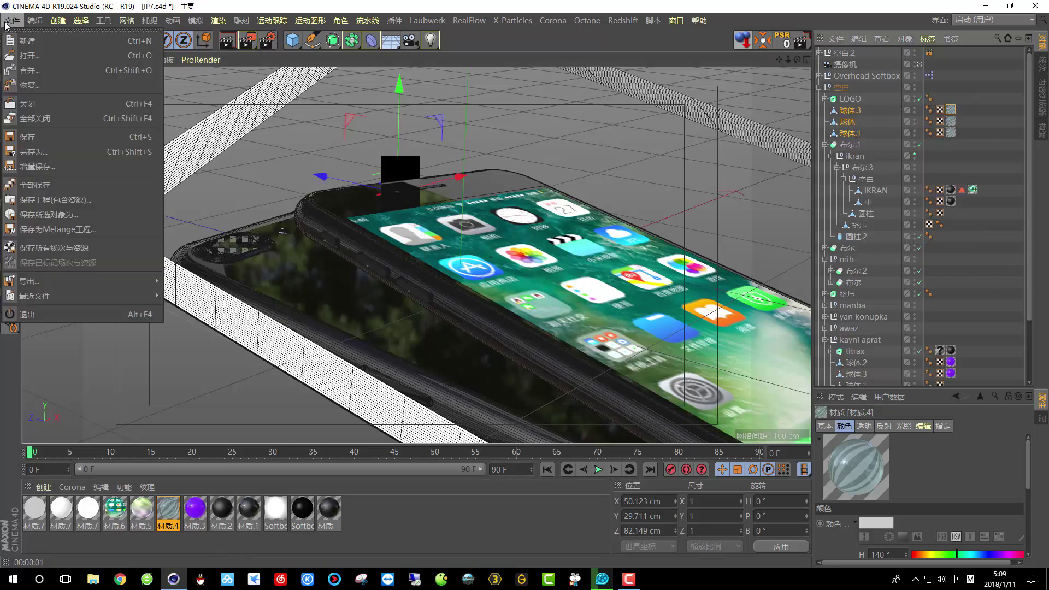
left_click(37, 135)
left_click_drag(247, 39, 285, 99)
left_click_drag(432, 331, 502, 340)
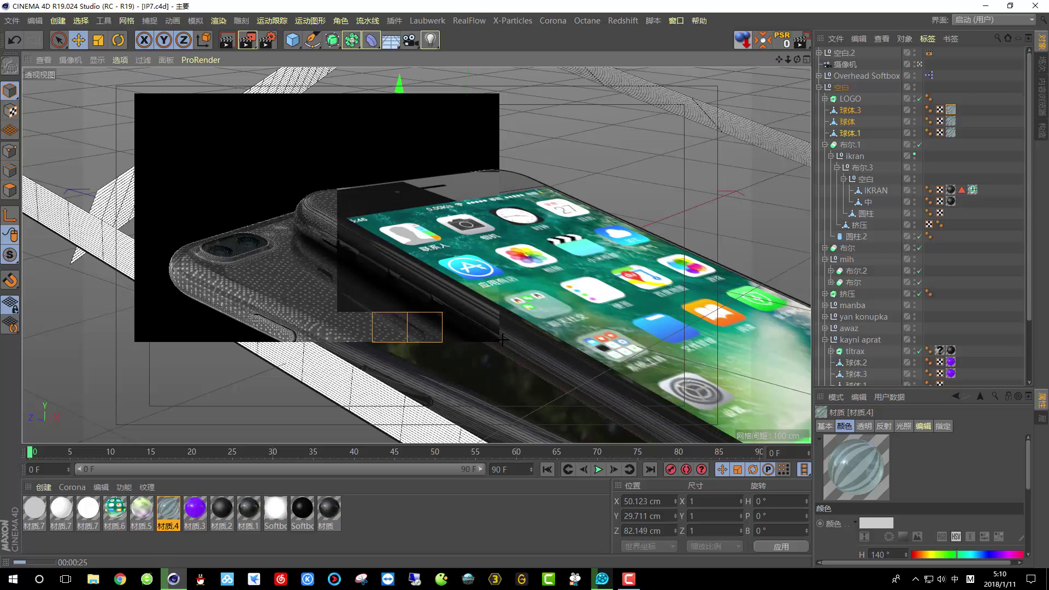
Save the project again, collapse the 空白 group and render the scene to the picture viewer
left_click(421, 240)
left_click(12, 20)
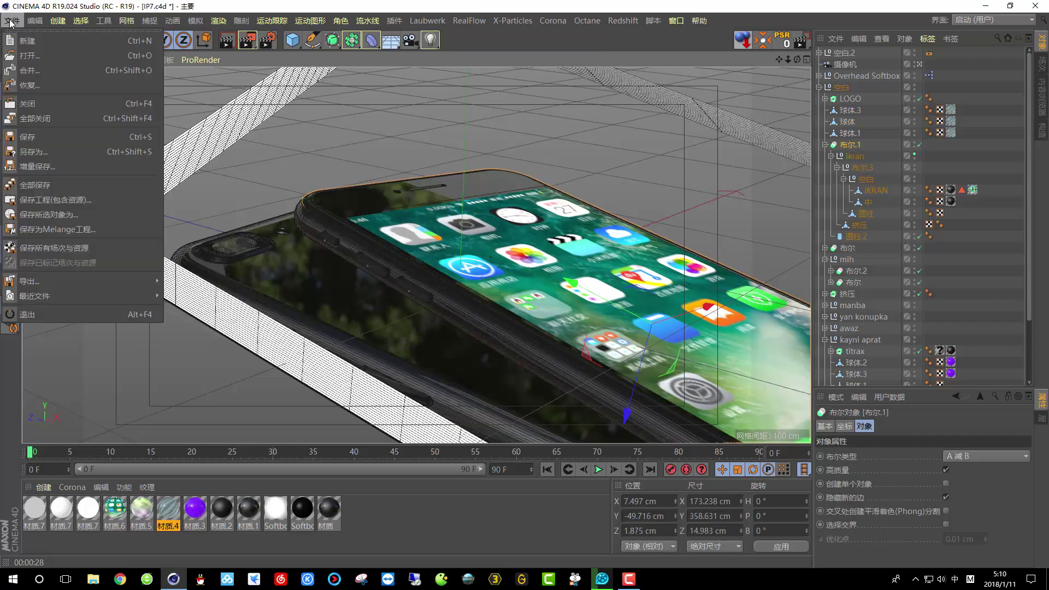
left_click(17, 136)
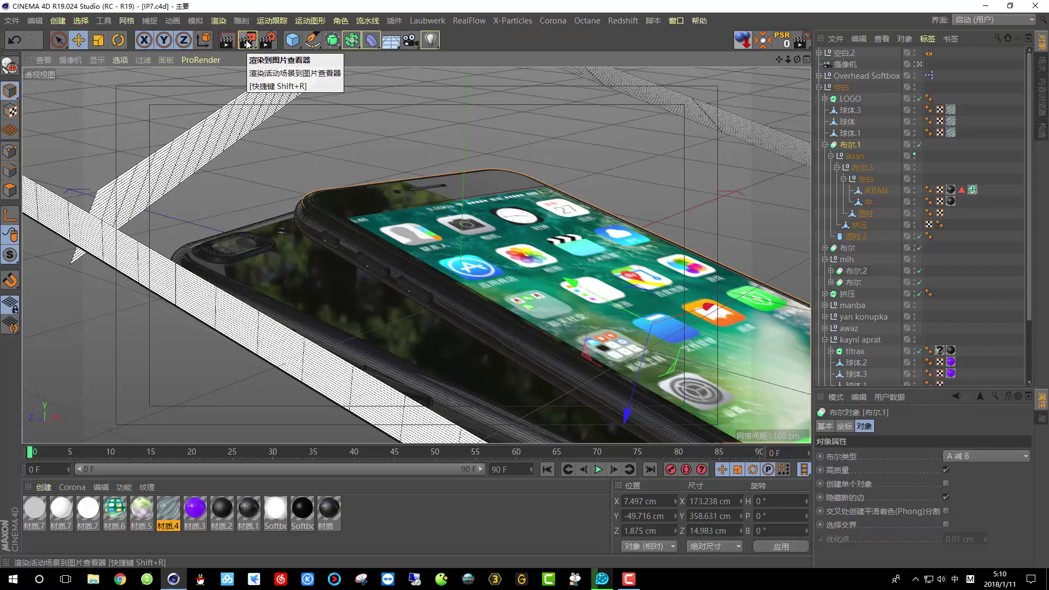
left_click(819, 87)
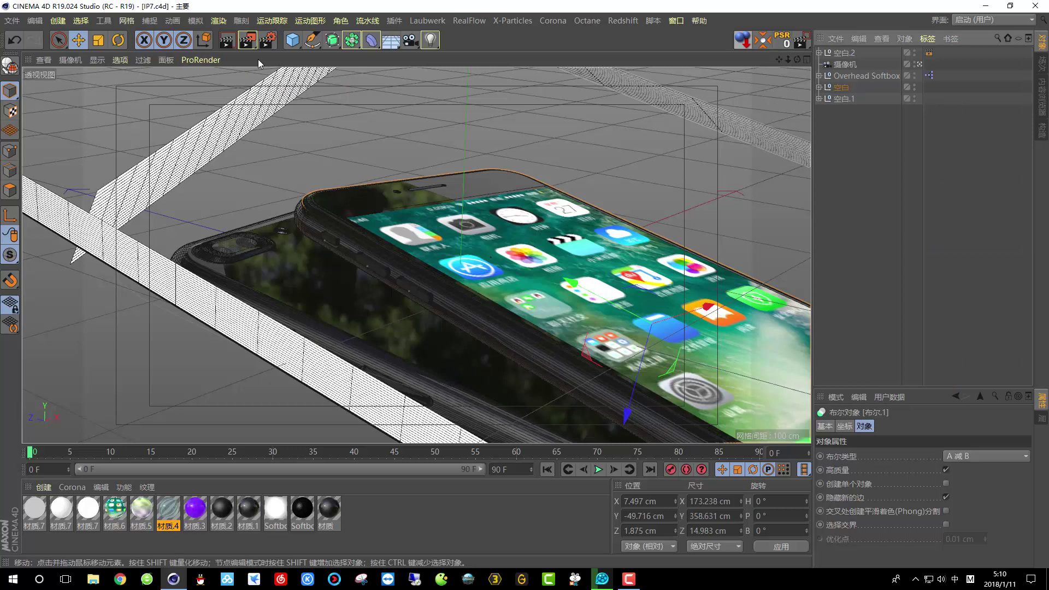
left_click(248, 39)
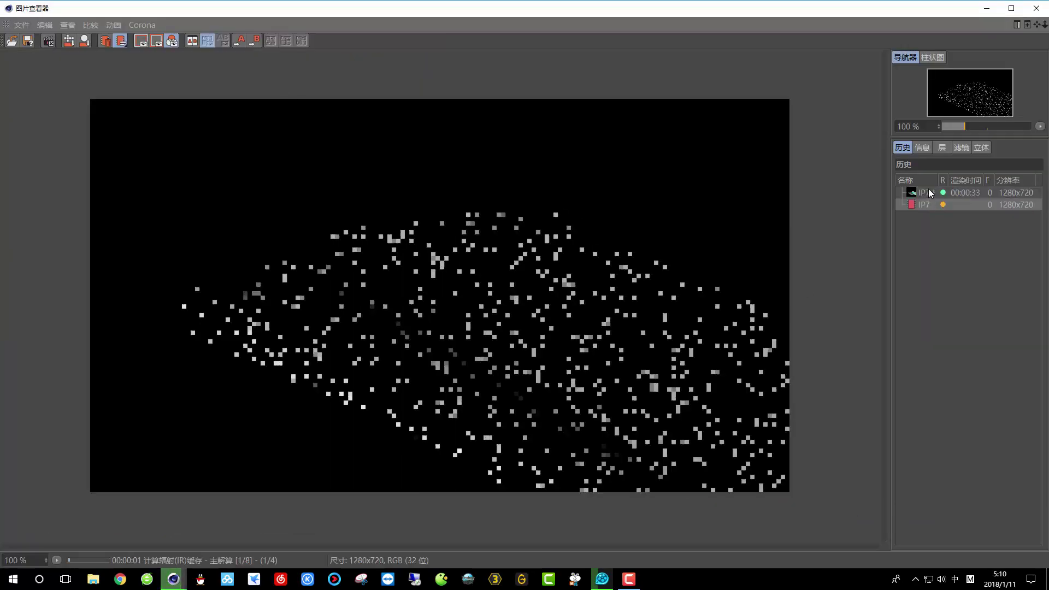
Compare the new IP7 render with the earlier one in the render history
left_click(930, 192)
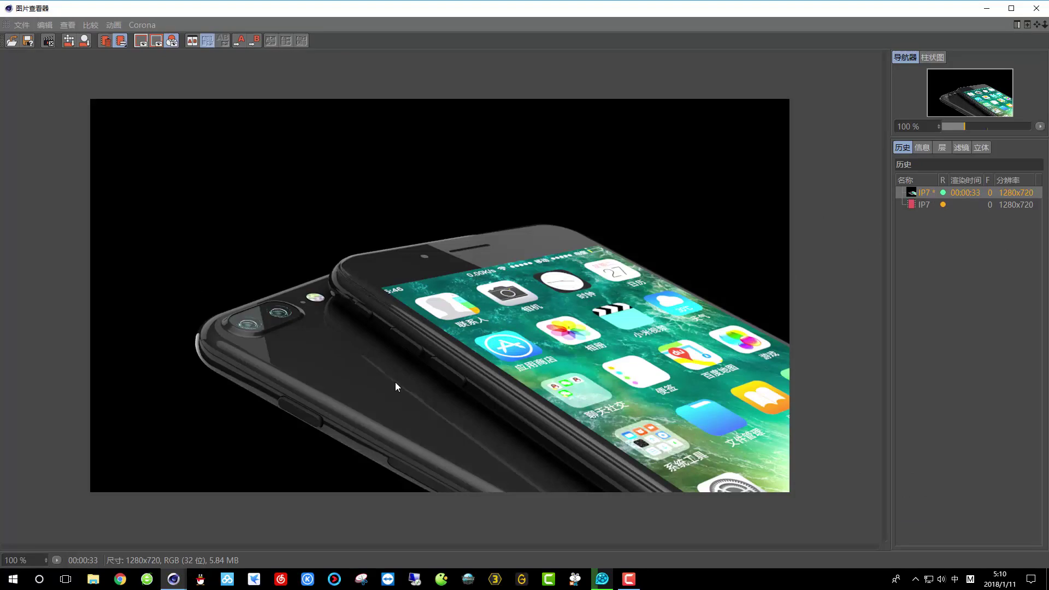
left_click(917, 201)
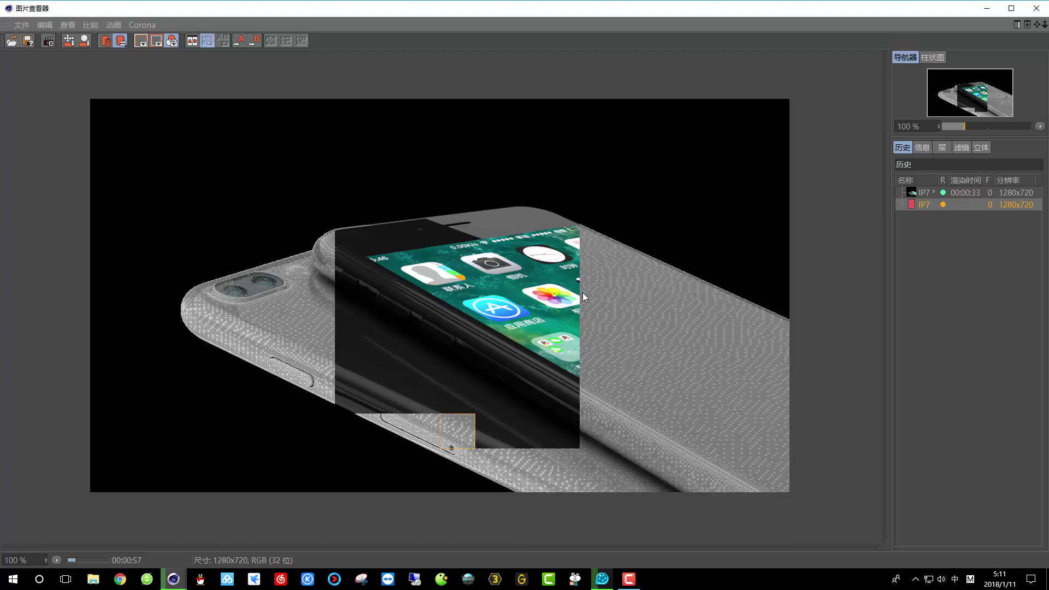
left_click(928, 192)
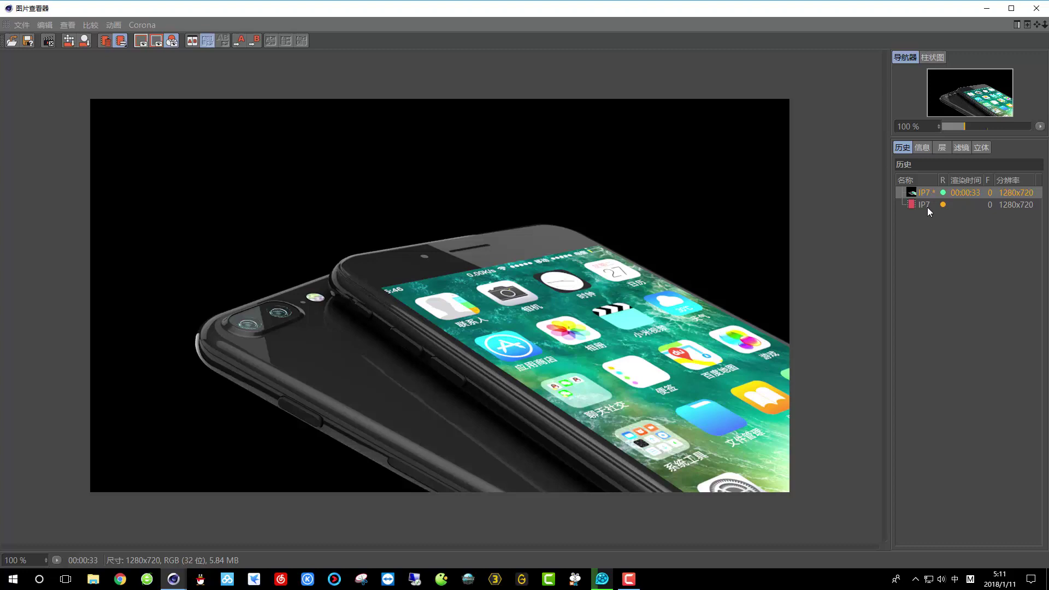
left_click(927, 206)
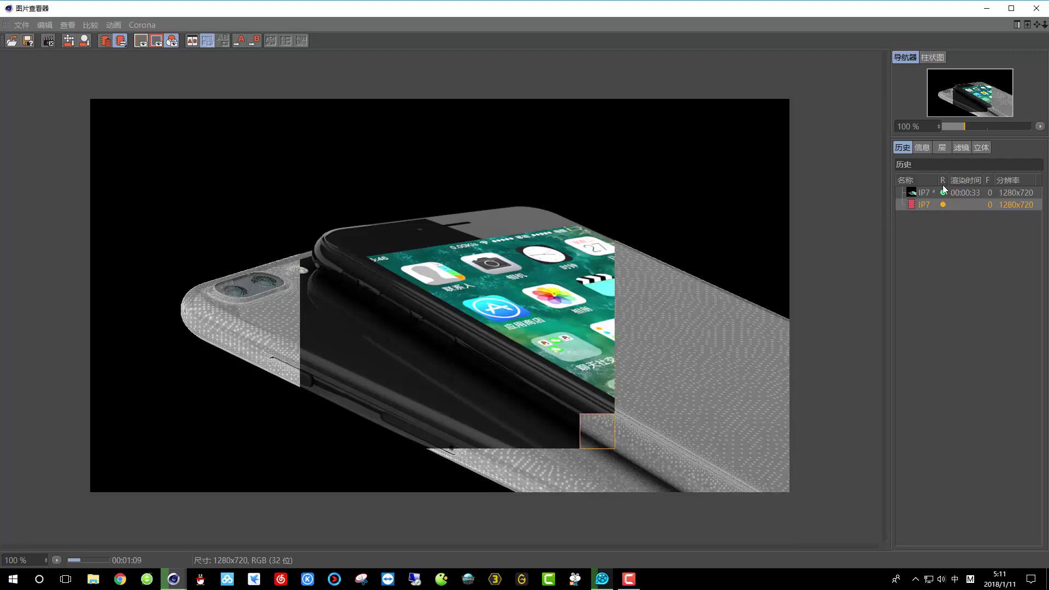
left_click(927, 196)
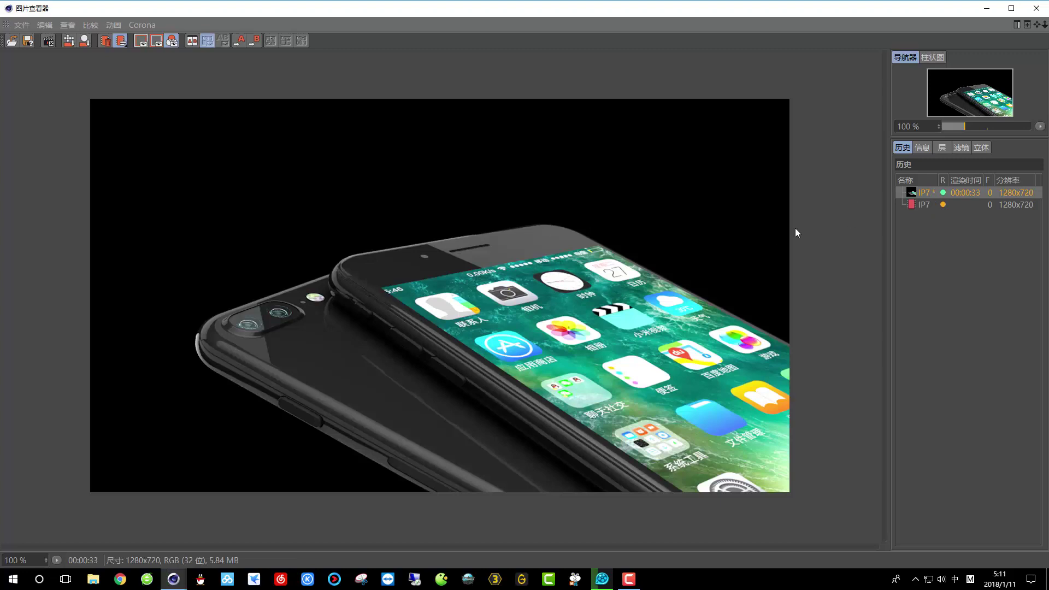
left_click(923, 204)
left_click(965, 193)
left_click(964, 205)
left_click(964, 196)
left_click(963, 209)
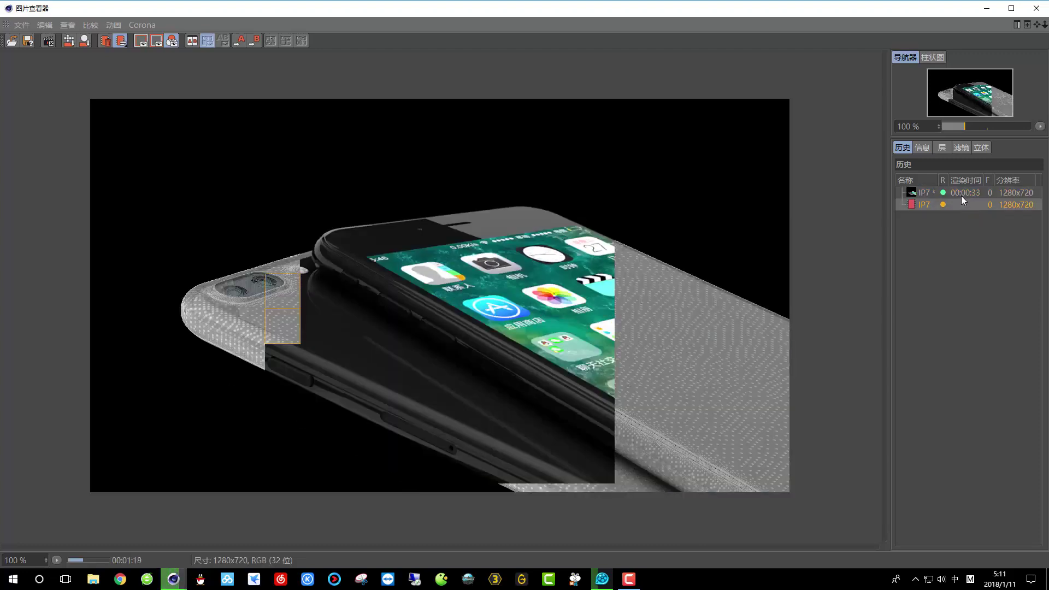
left_click(962, 196)
left_click(958, 203)
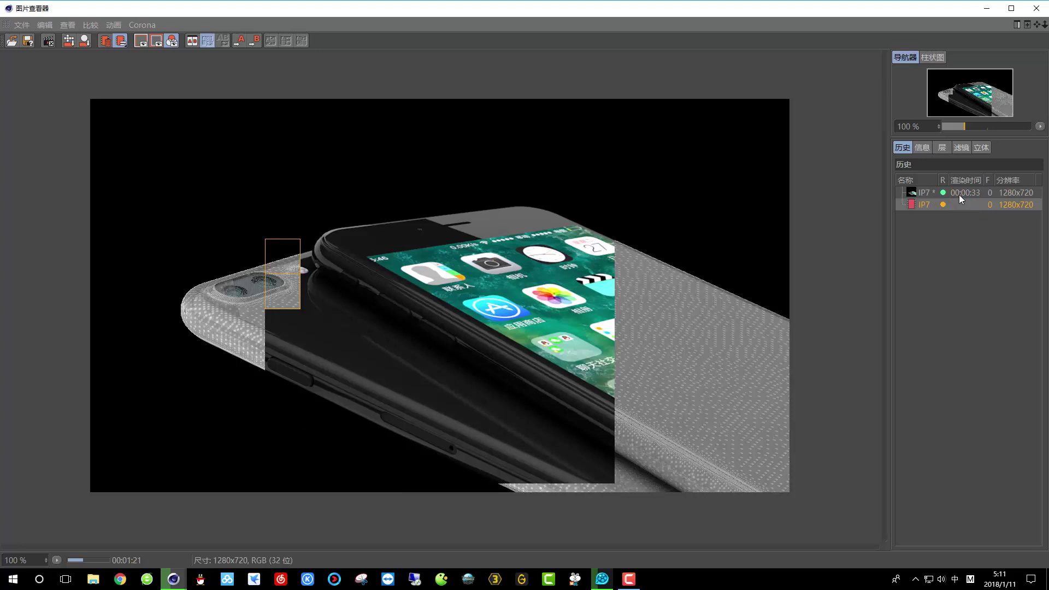
left_click(960, 189)
left_click(962, 201)
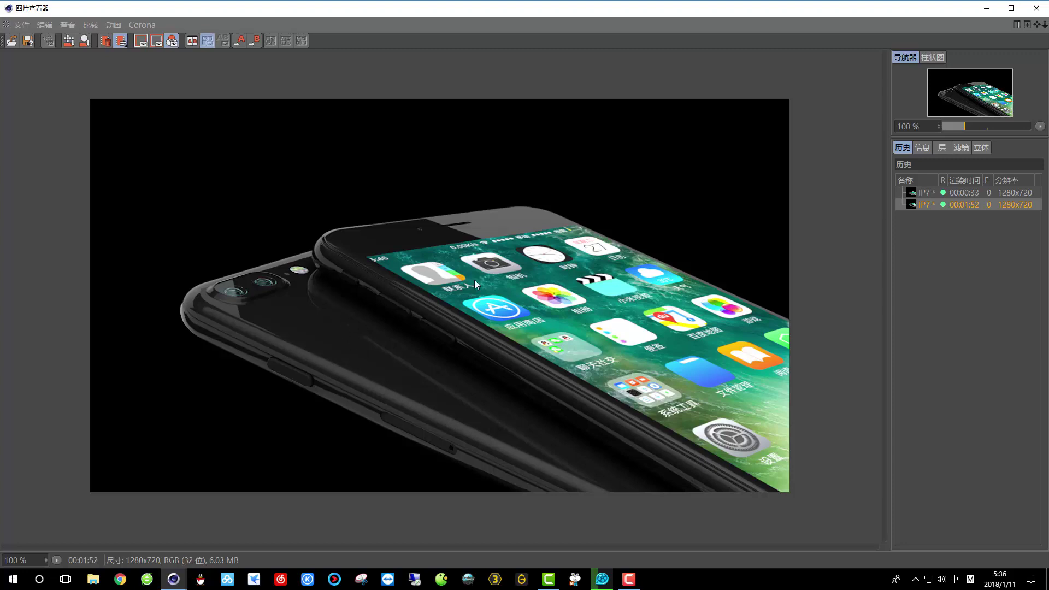
Minimize the picture viewer and open the recent Redshift Iphone渲染练习.c4d project, declining to open it under the same name
left_click(986, 8)
left_click(12, 20)
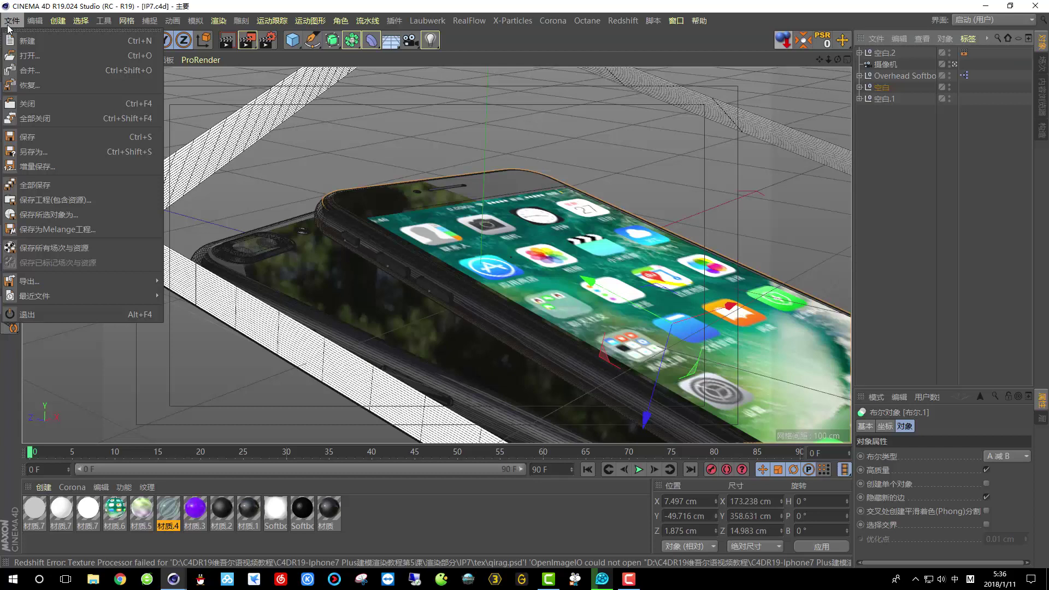
mouse_move(62, 296)
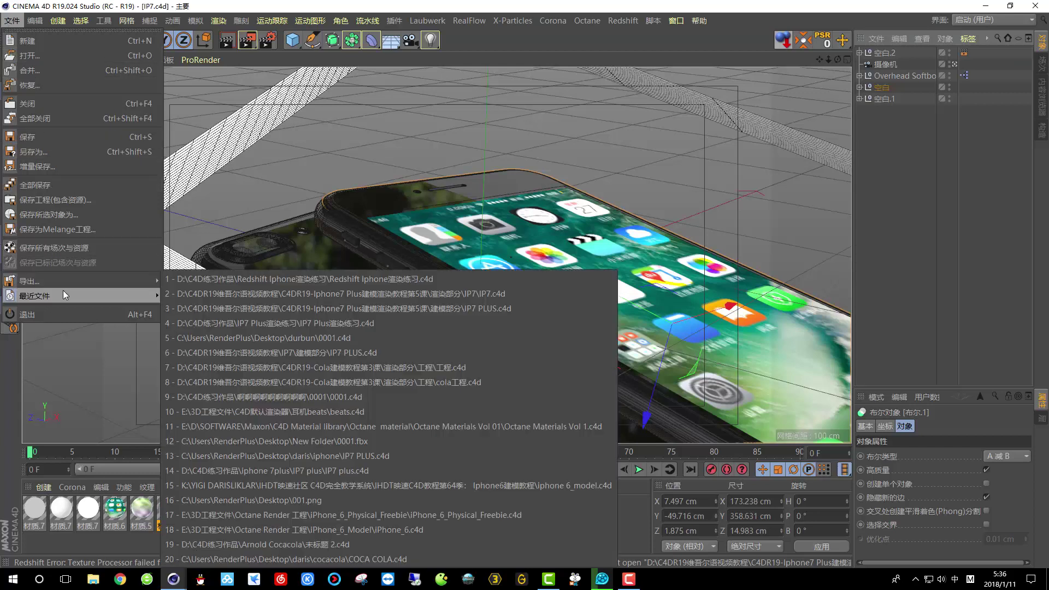
left_click(368, 284)
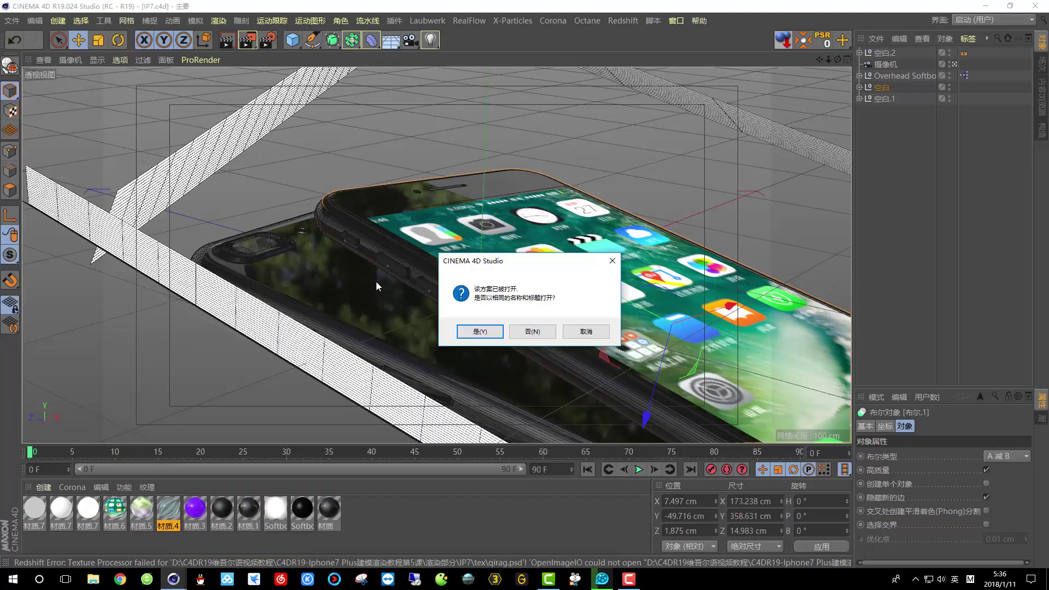
left_click(529, 332)
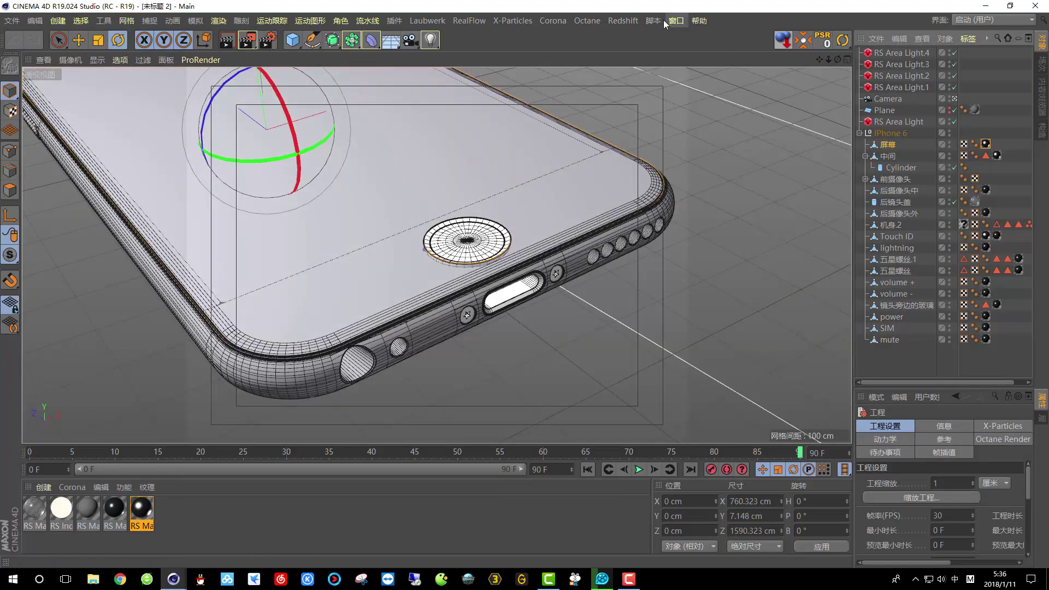
Widen the object and attribute area at the viewport's expense and open the Redshift IPR window
left_click_drag(852, 115, 447, 116)
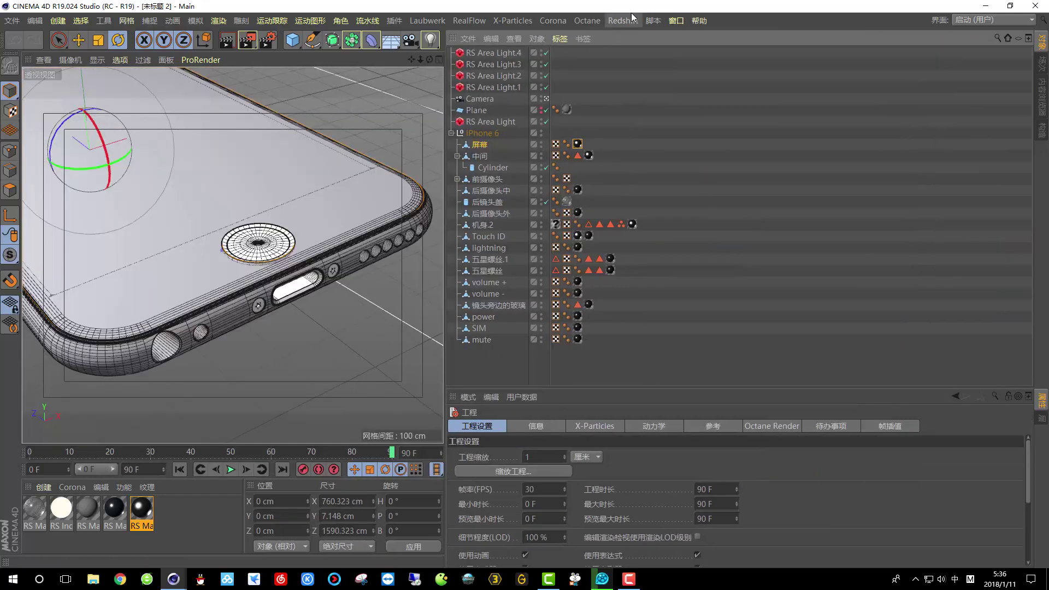
left_click(623, 20)
left_click(645, 117)
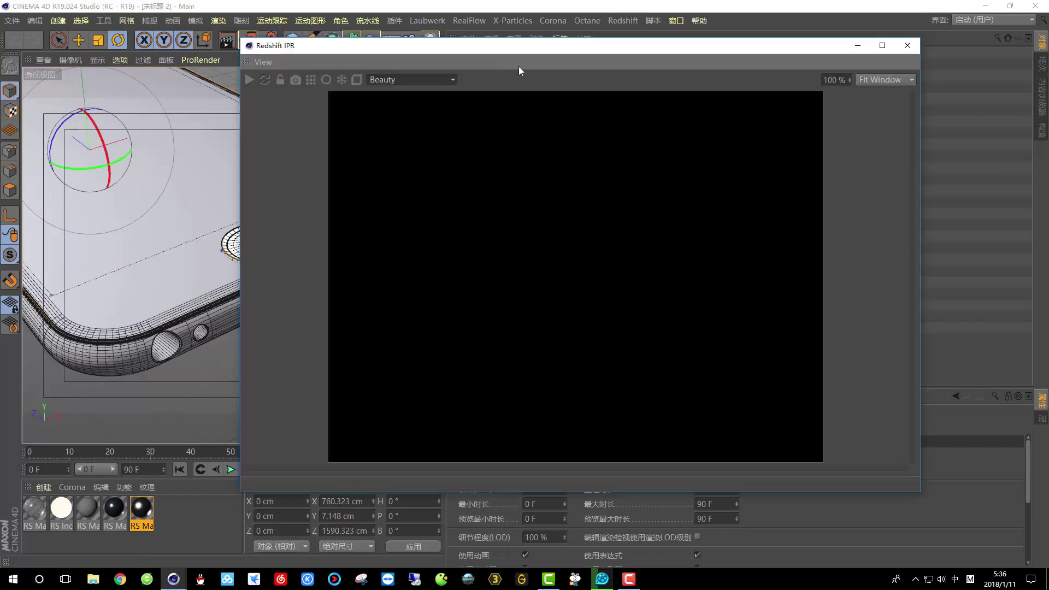
Set the render output size to 1280 pixels wide and 7020 pixels high
left_click(270, 40)
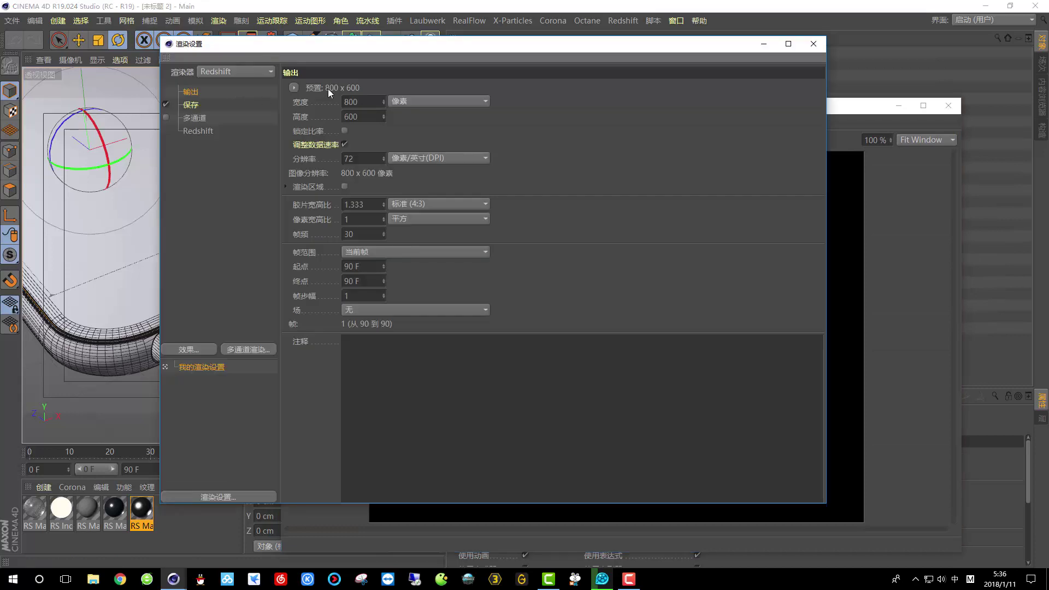
double_click(356, 102)
type("1280")
key("Return")
double_click(368, 117)
type("7020")
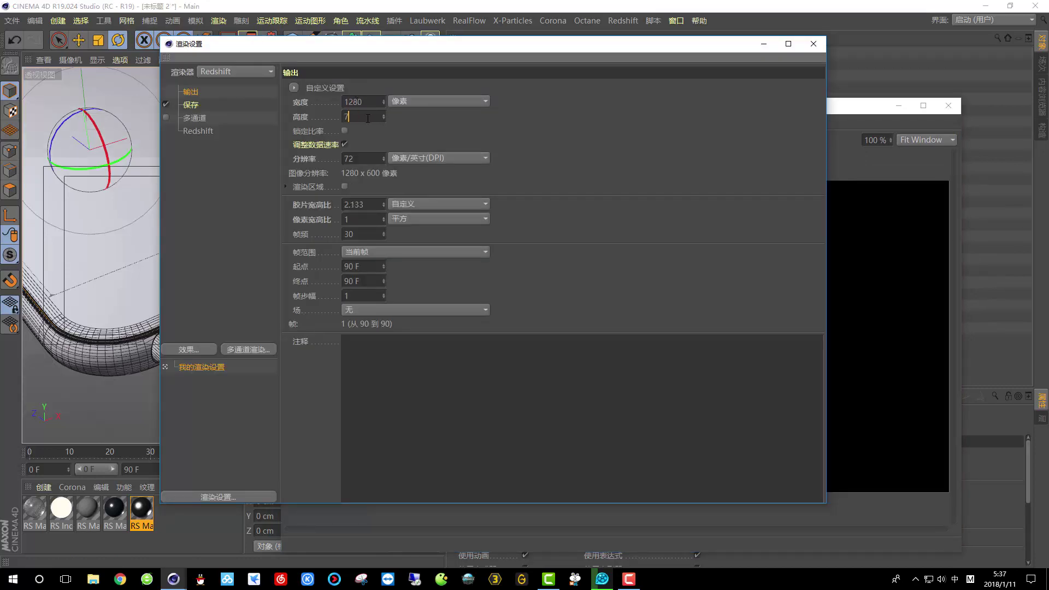
key("Return")
left_click(814, 44)
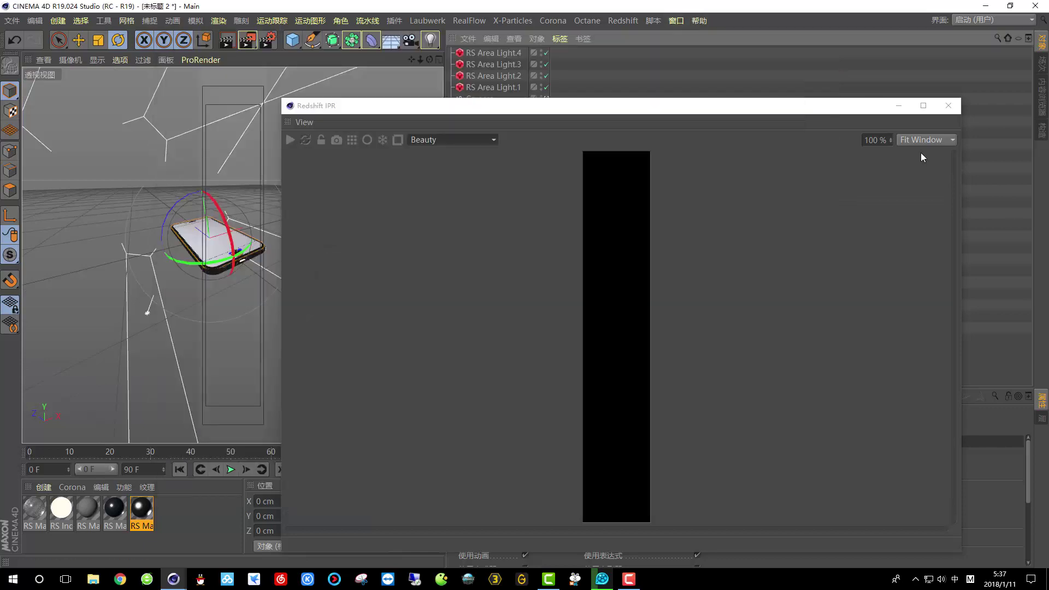
Keep the IPR display at Fit Window and correct the render output height to 720 pixels
left_click(925, 140)
left_click(921, 155)
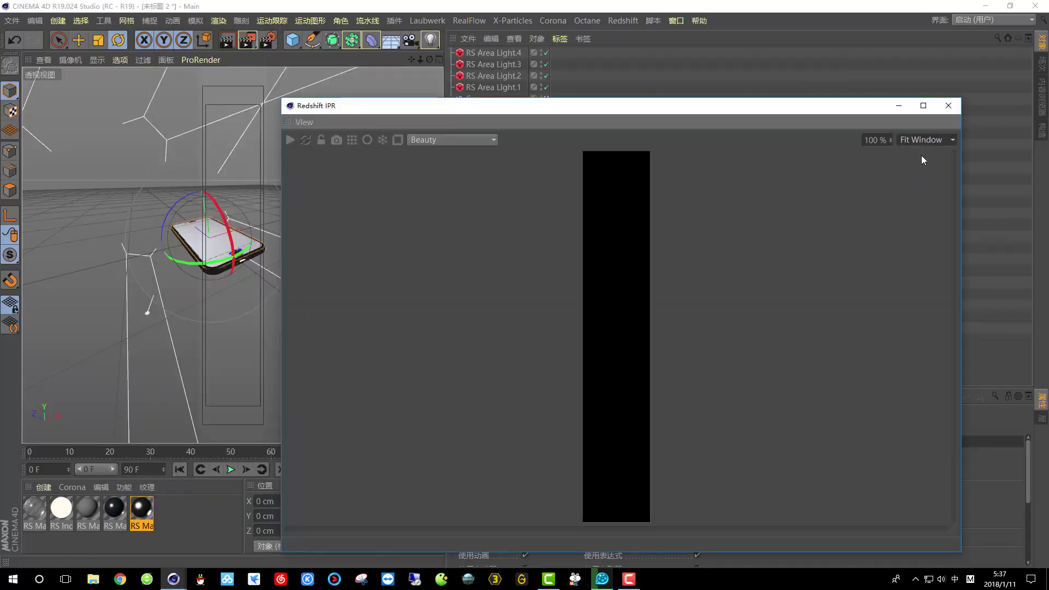
left_click(267, 39)
double_click(373, 116)
type("720")
key("Return")
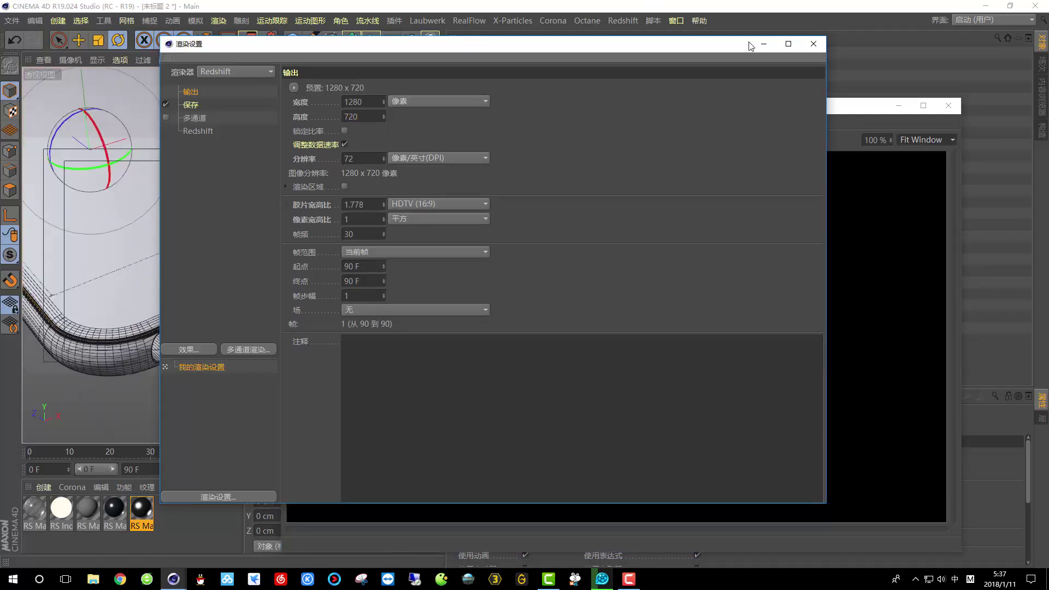
left_click(812, 47)
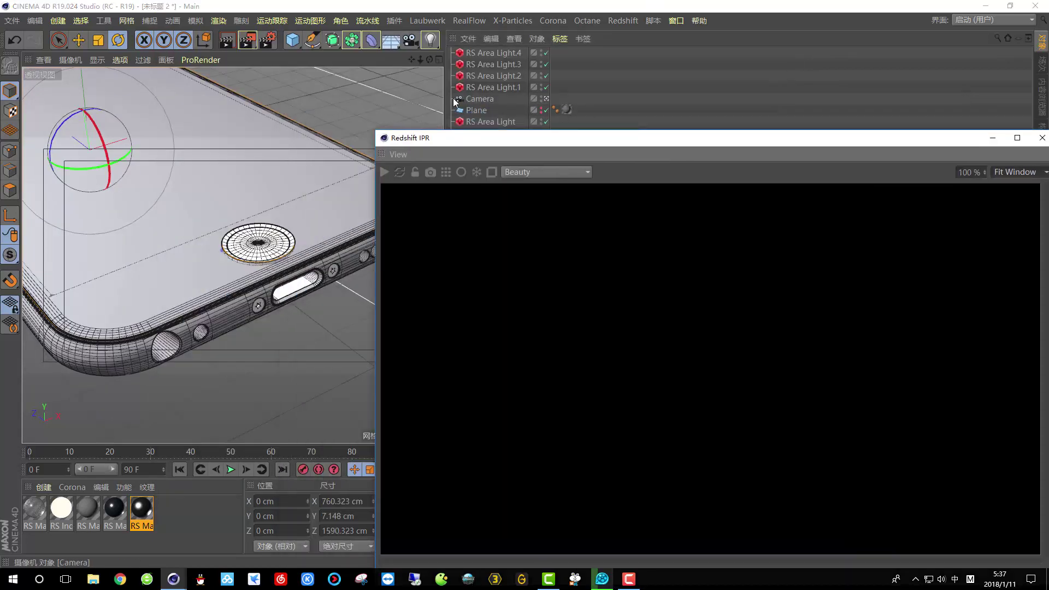
Narrow the viewport further and place the Redshift IPR window beside it
left_click_drag(446, 125, 361, 130)
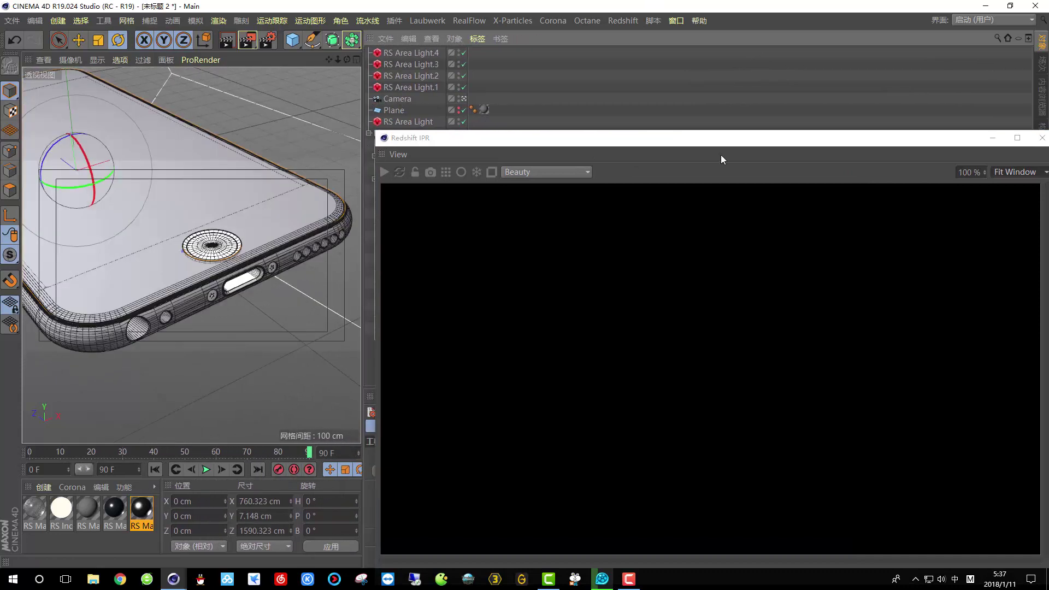
left_click_drag(752, 143, 742, 84)
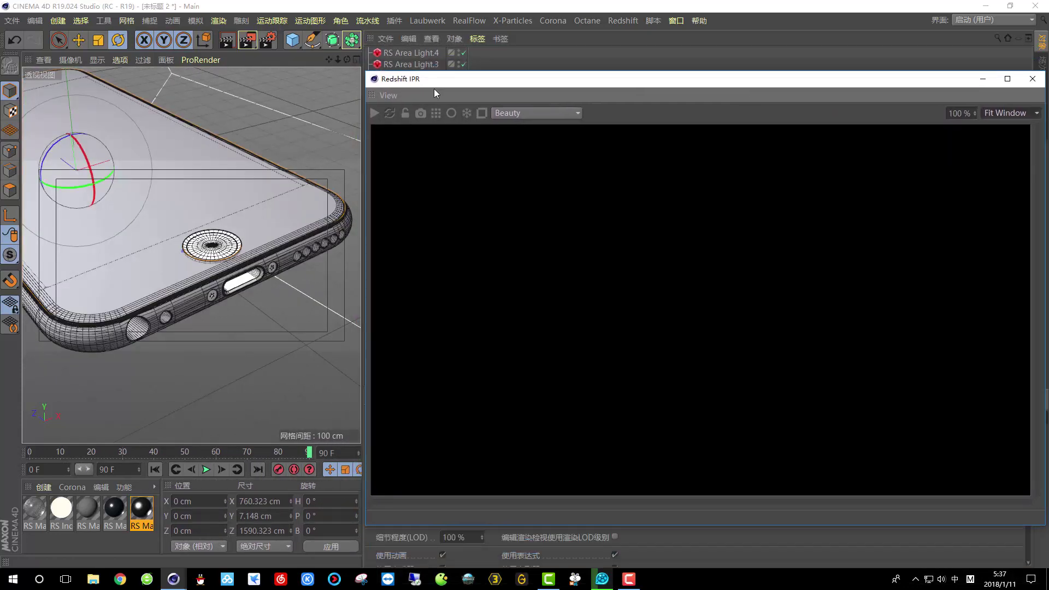
Start the Redshift IPR rendering in Fit Window display and shift the viewport framing of the phone's lower edge slightly
left_click(377, 113)
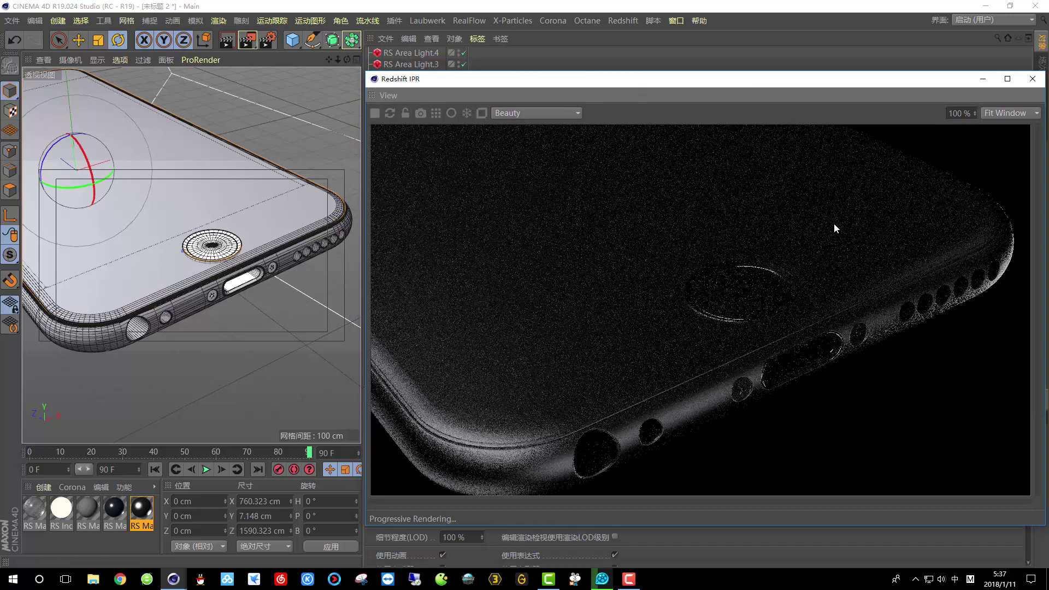
left_click(1005, 117)
left_click(1006, 126)
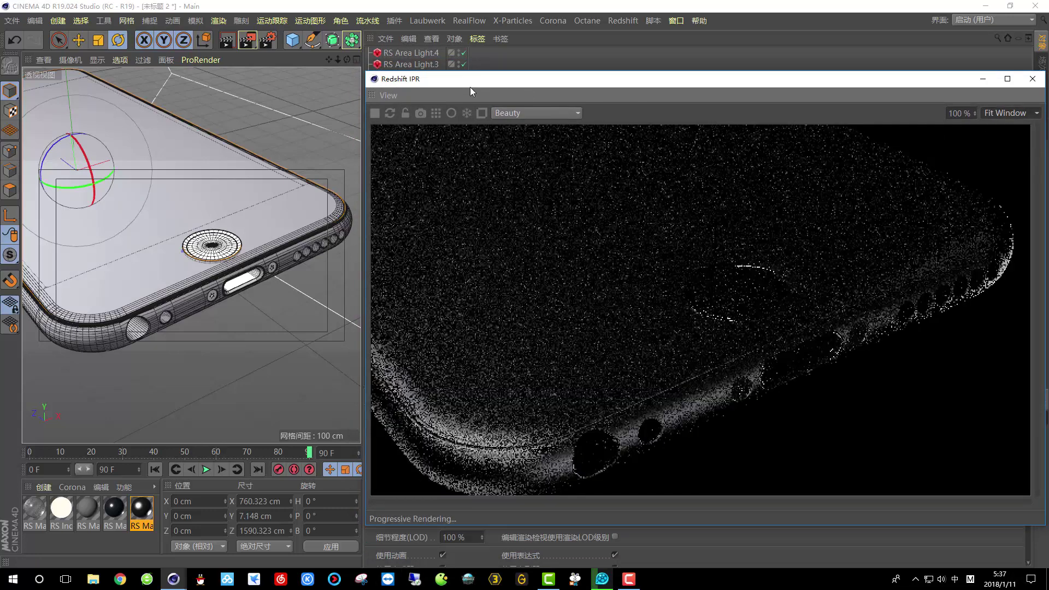
mouse_move(330, 60)
left_mouse_down()
mouse_move(343, 62)
mouse_move(329, 60)
left_mouse_up()
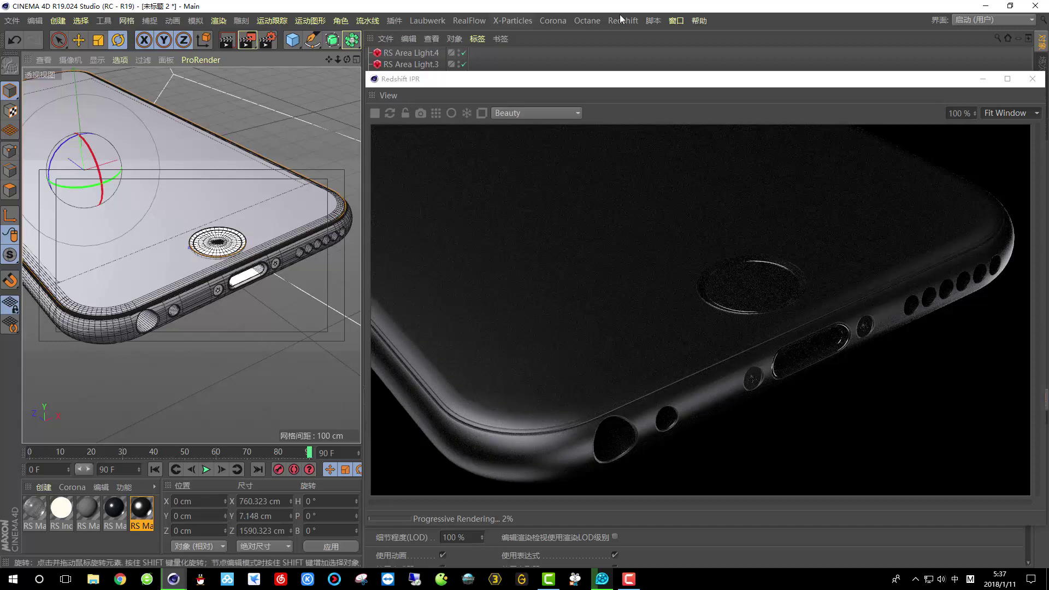
Examine the finished iPhone 7 render in the Picture Viewer as a reference for the IPR preview, and close the viewer
left_click(676, 21)
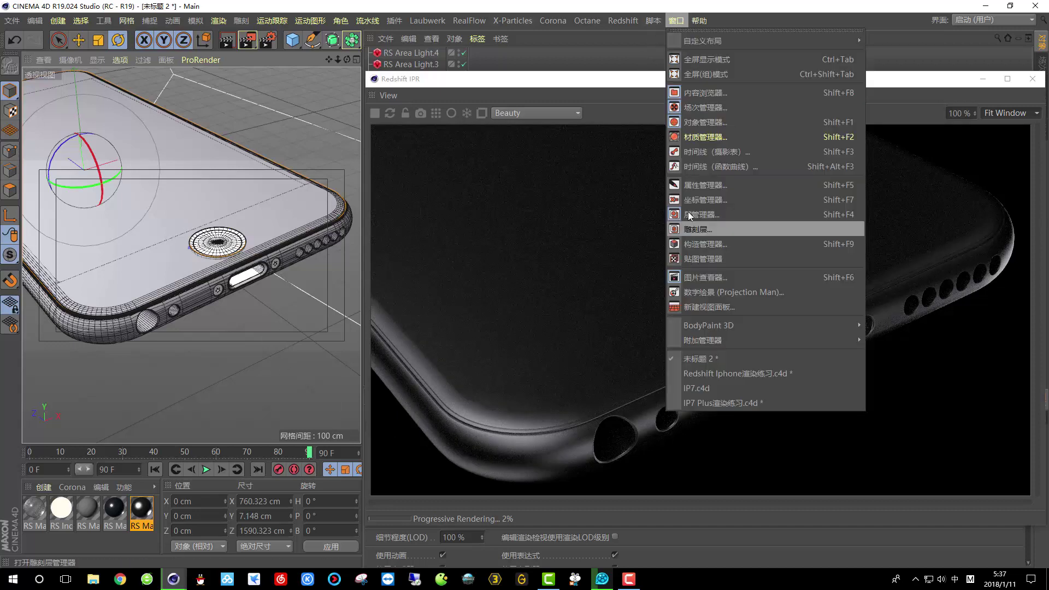
left_click(655, 316)
left_click_drag(606, 277, 651, 263)
left_click(1035, 113)
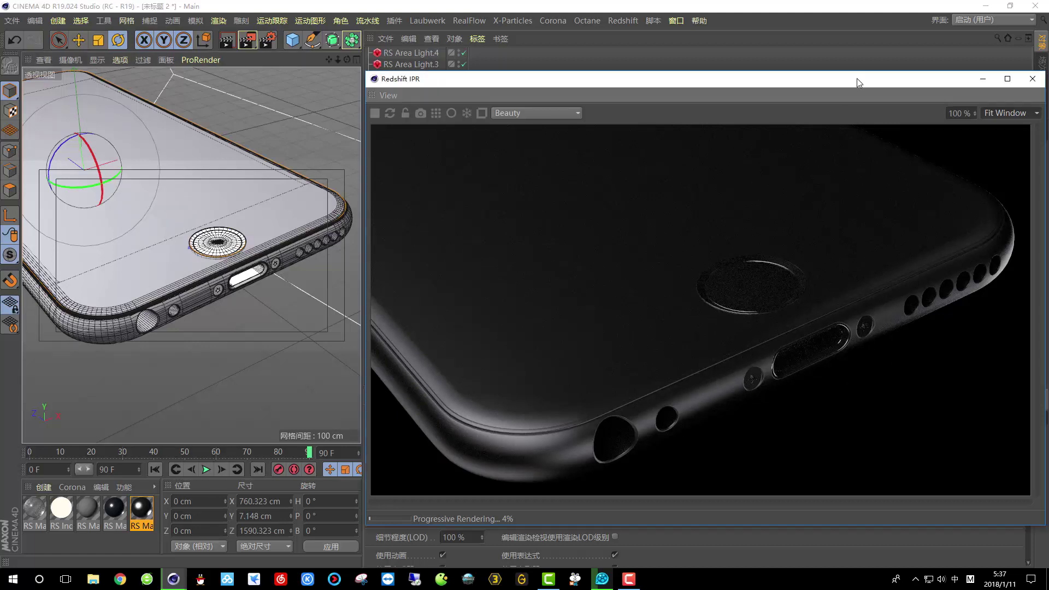
Move the Redshift IPR window slightly higher and closer to the viewport
left_click_drag(857, 77, 854, 63)
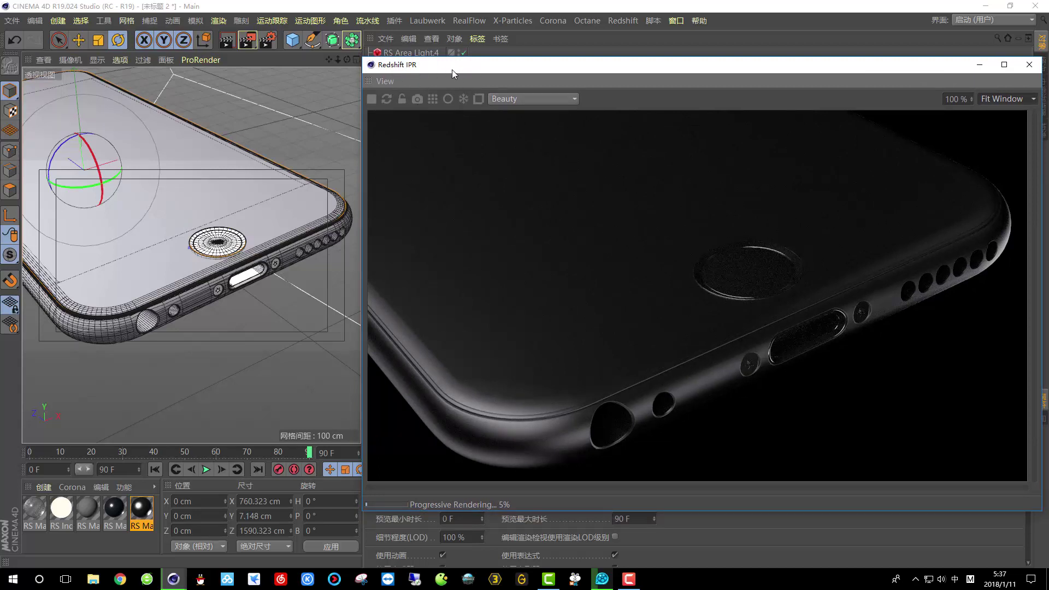
left_click_drag(523, 67, 520, 67)
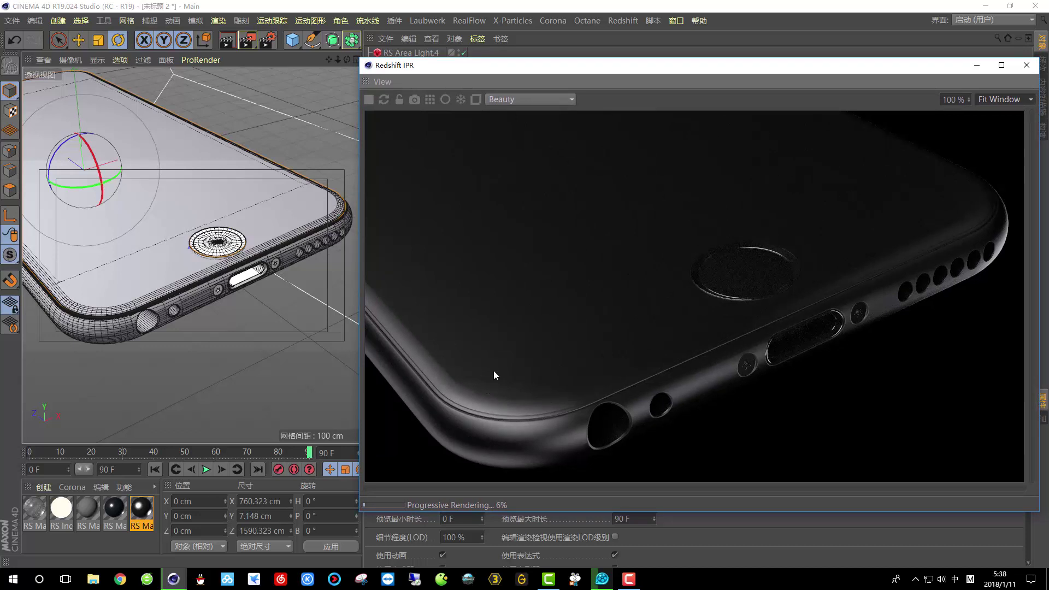
Reopen the Picture Viewer to inspect the phones' back and screen in the 1280x720 iPhone 7 render, and close it again
left_click(676, 21)
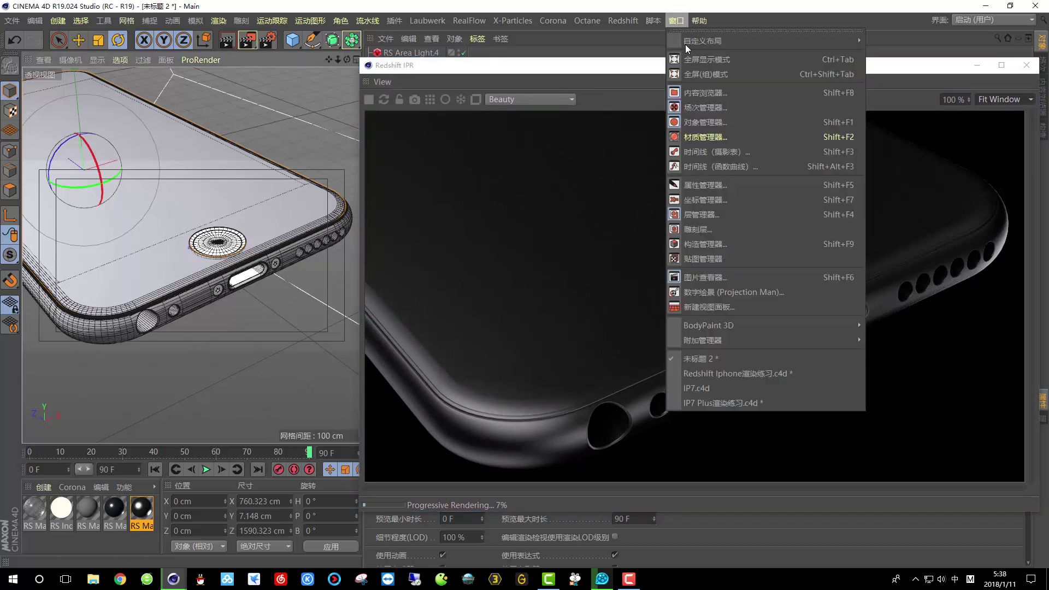
left_click(718, 281)
left_click_drag(612, 217, 689, 175)
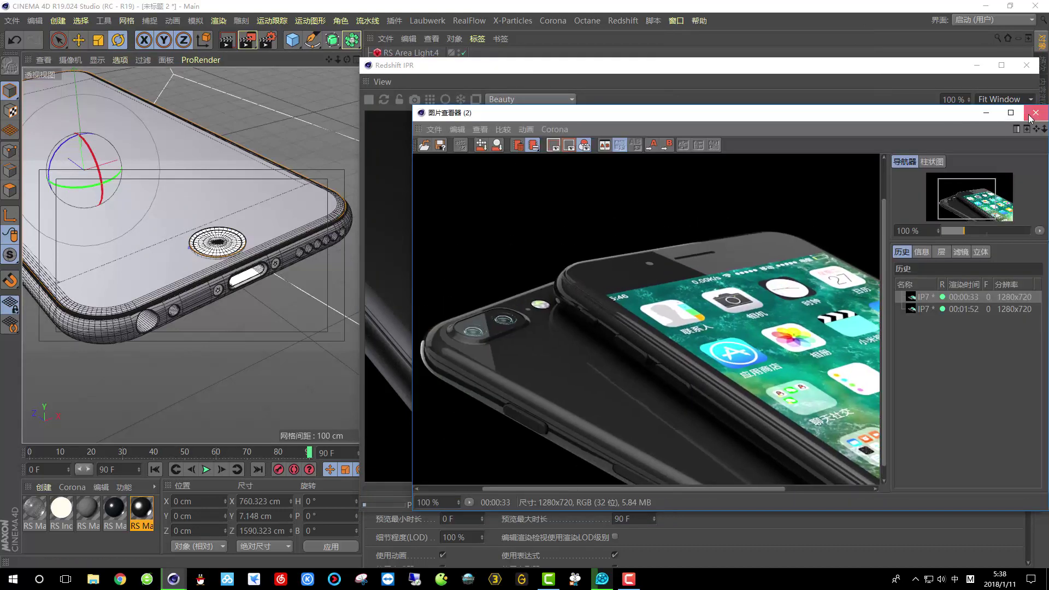
left_click(1034, 113)
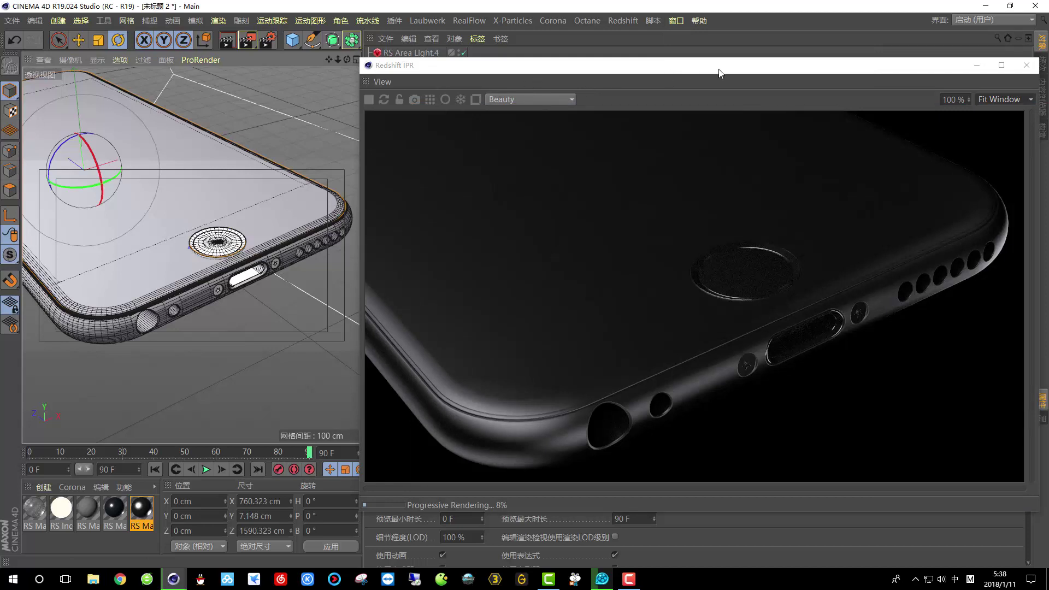